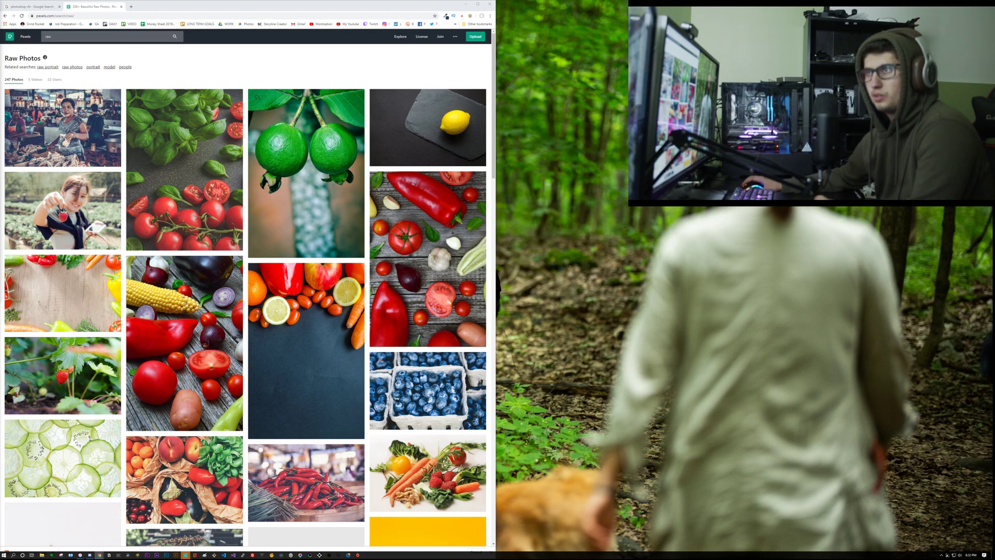
- Reopen the closed Instagram post showing the panda composite and enlarge the page for a closer view
key("ctrl+shift+t")
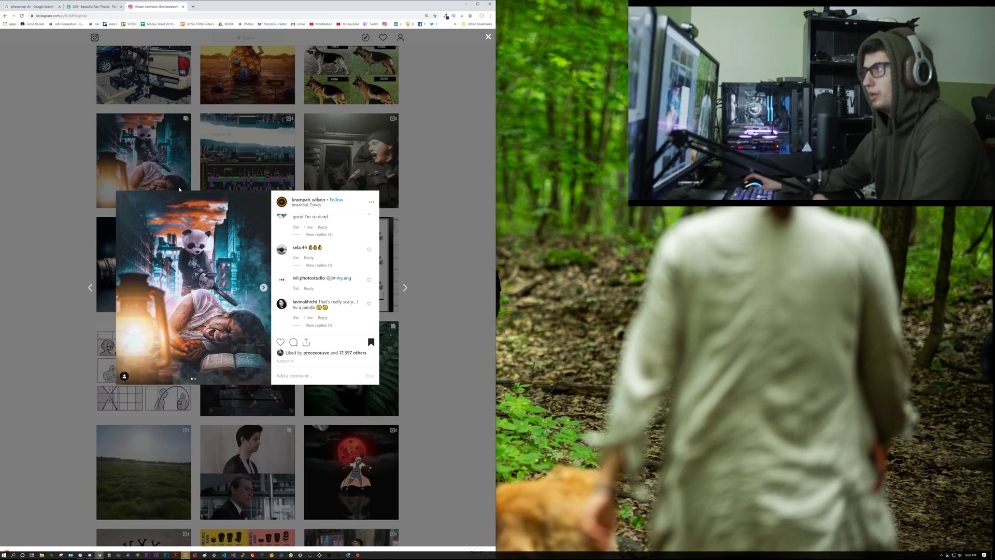
key("ctrl+plus")
key("ctrl+plus")
key("ctrl+plus")
key("ctrl+plus")
key("ctrl+plus")
key("ctrl+plus")
key("ctrl+plus")
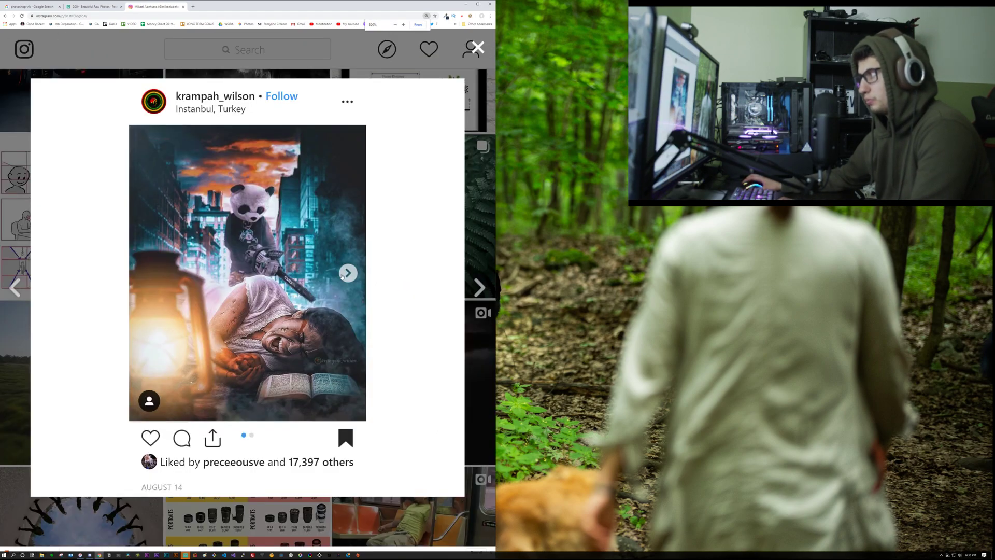
- Compare the finished panda composite with the post's collage of source images, and close the Instagram tab
left_click(347, 273)
left_click(350, 276)
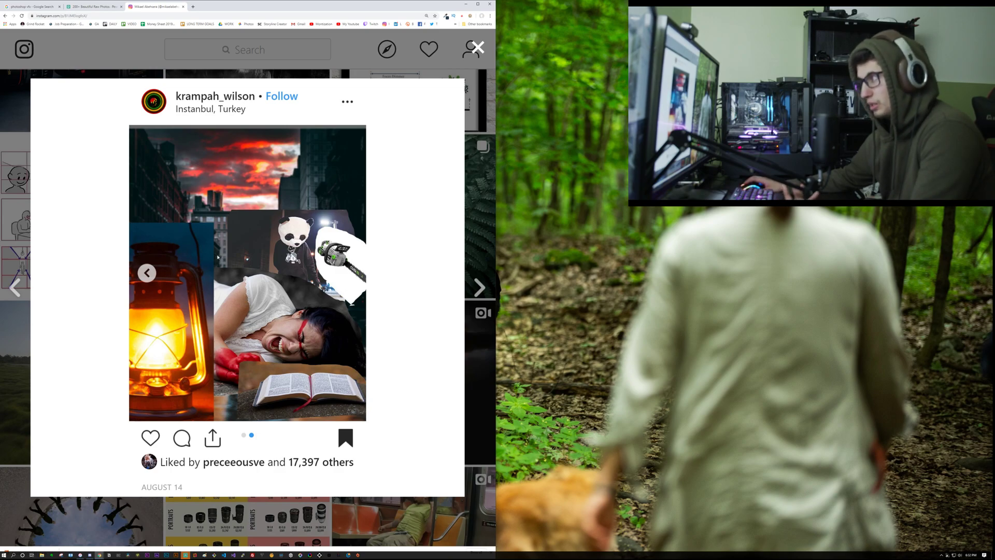
left_click(149, 273)
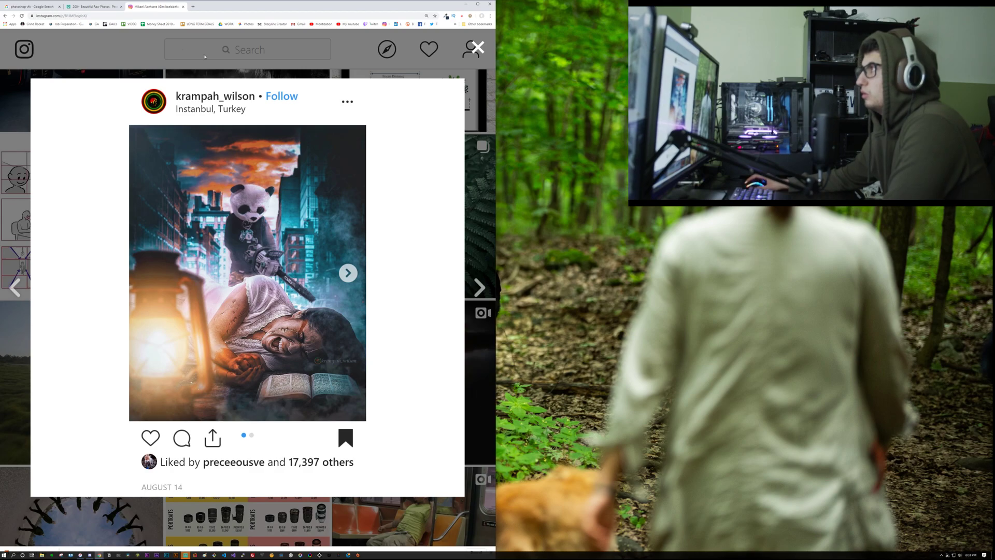
left_click(182, 7)
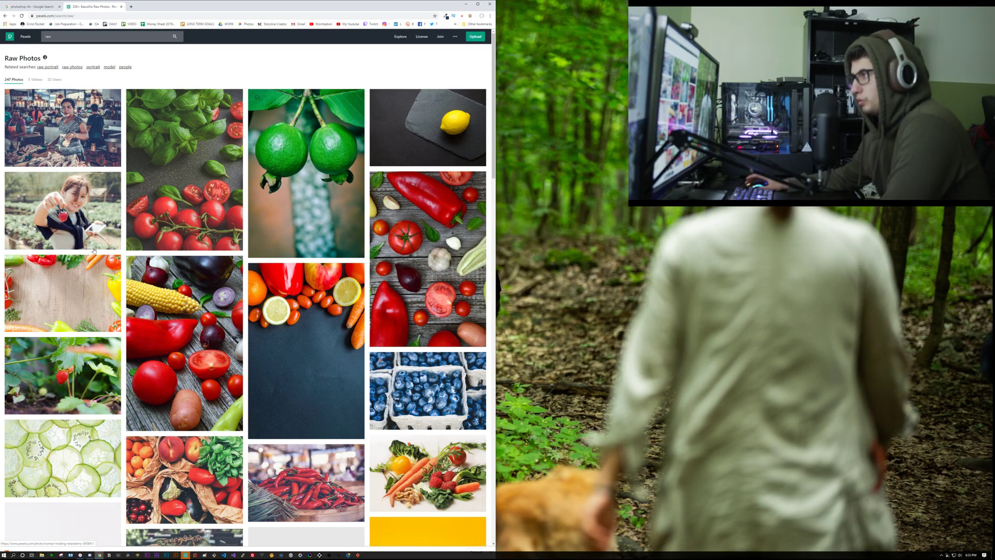
- Search the Pexels photo library for "mountain"
scroll(94, 257, "down", 6)
scroll(94, 257, "up", 6)
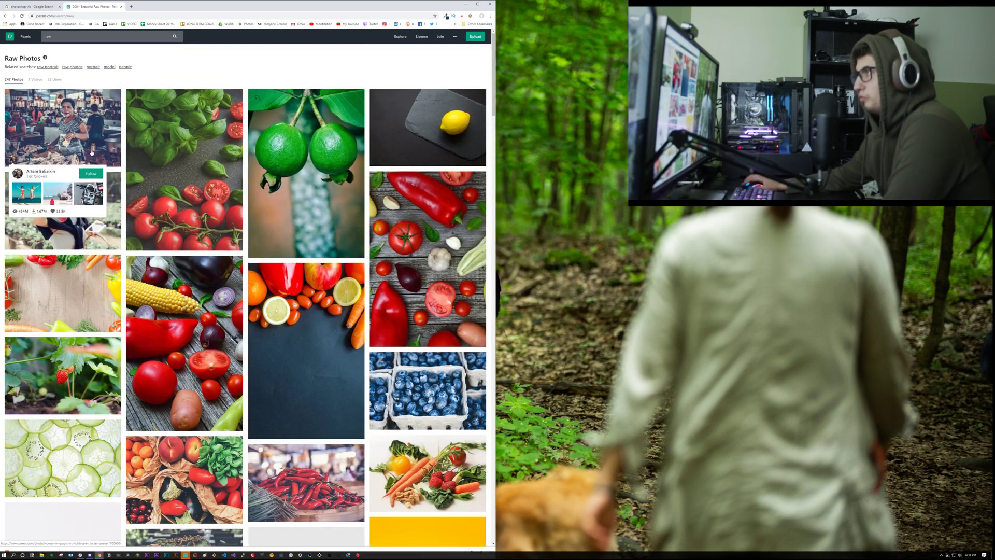
left_click(87, 38)
type("r")
key("BackSpace")
type("mountain")
key("Return")
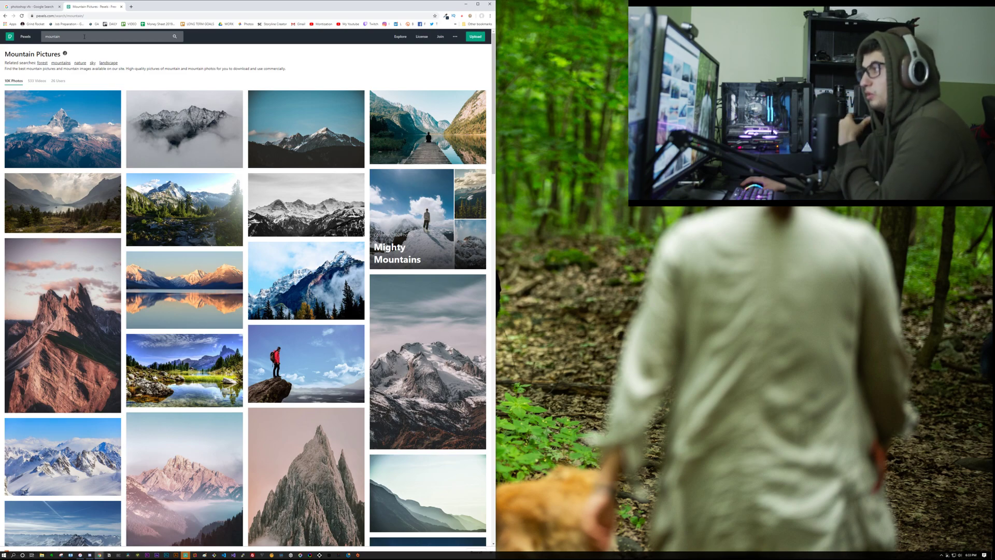
- Try to download the photo of sunlit mountains reflected in a lake, and block the site's request to download multiple files
left_click(162, 280)
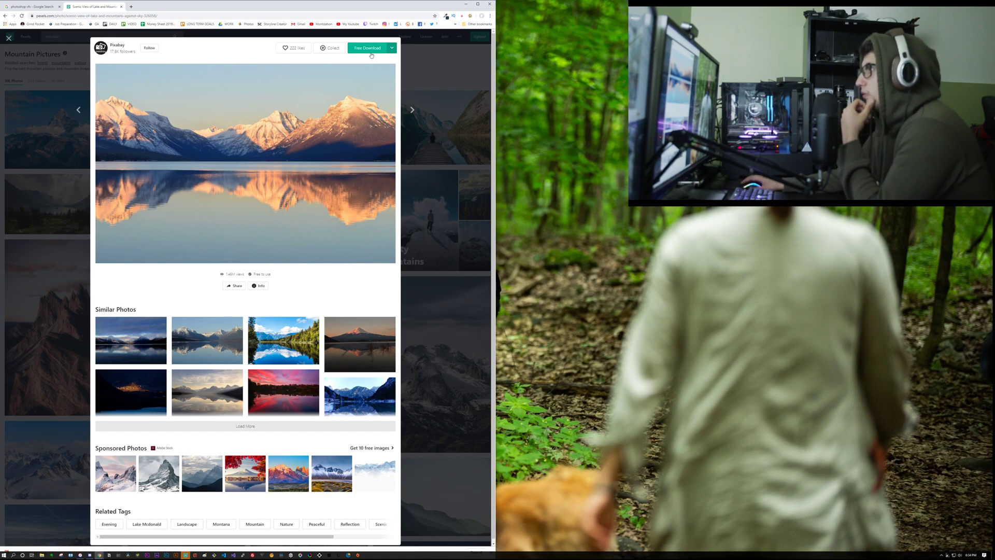
left_click(369, 50)
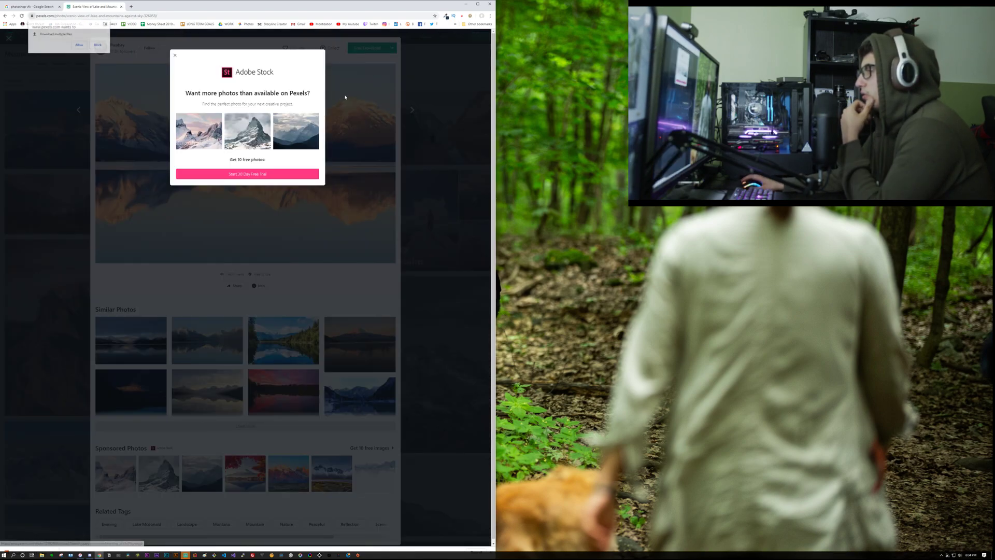
left_click(175, 57)
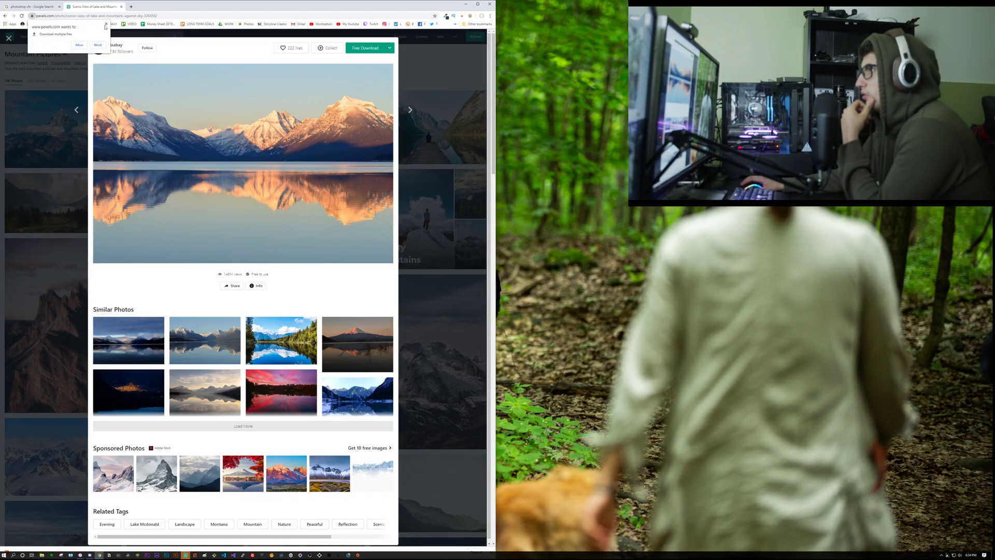
left_click(98, 45)
left_click(425, 119)
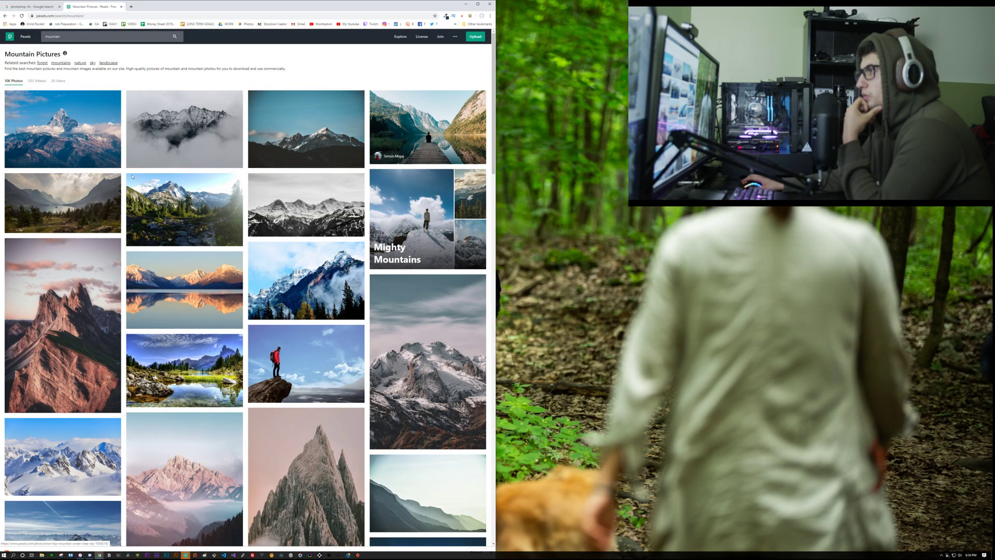
- Try to download the photo of the foggy green mountain slope, and return to the mountain results
scroll(16, 185, "down", 4)
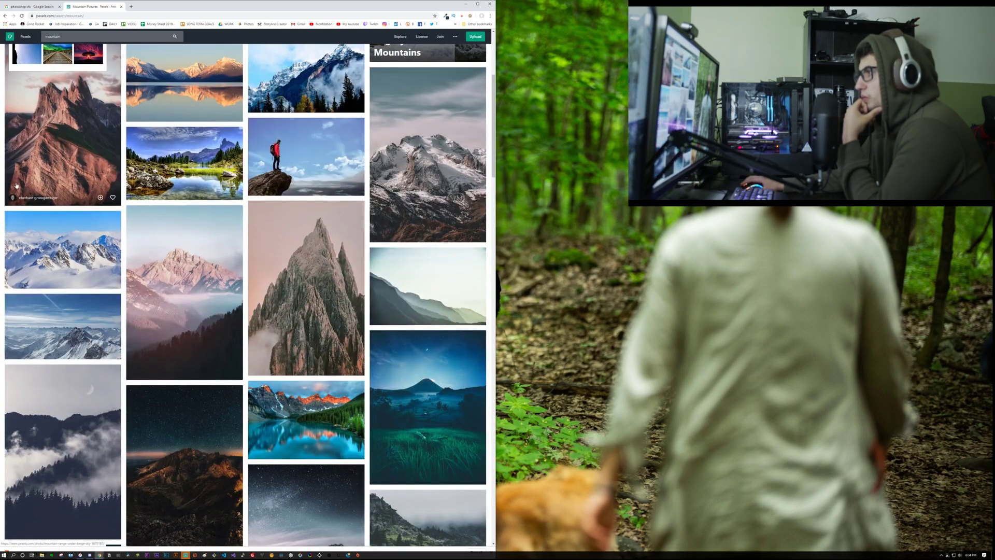
left_click(412, 288)
left_click(367, 48)
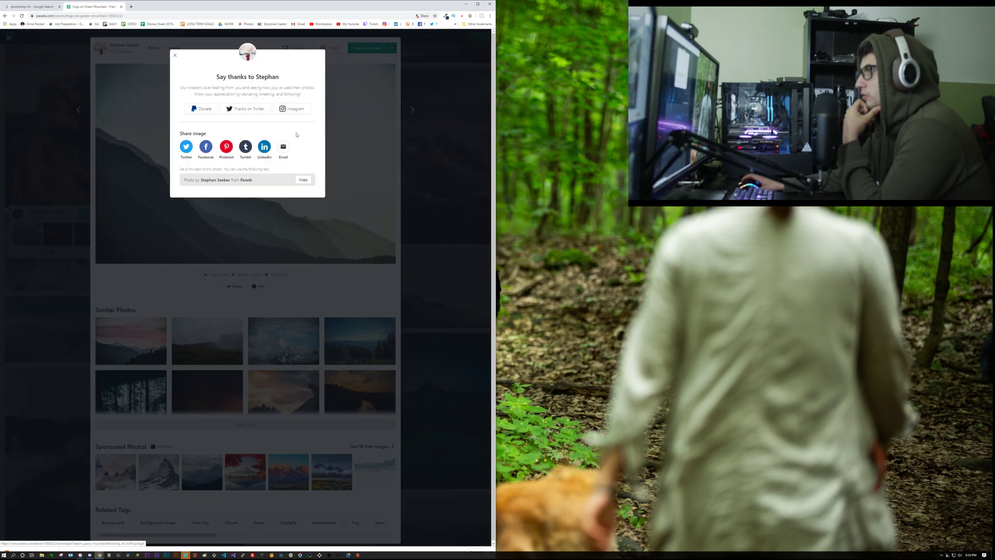
left_click(399, 123)
left_click(443, 124)
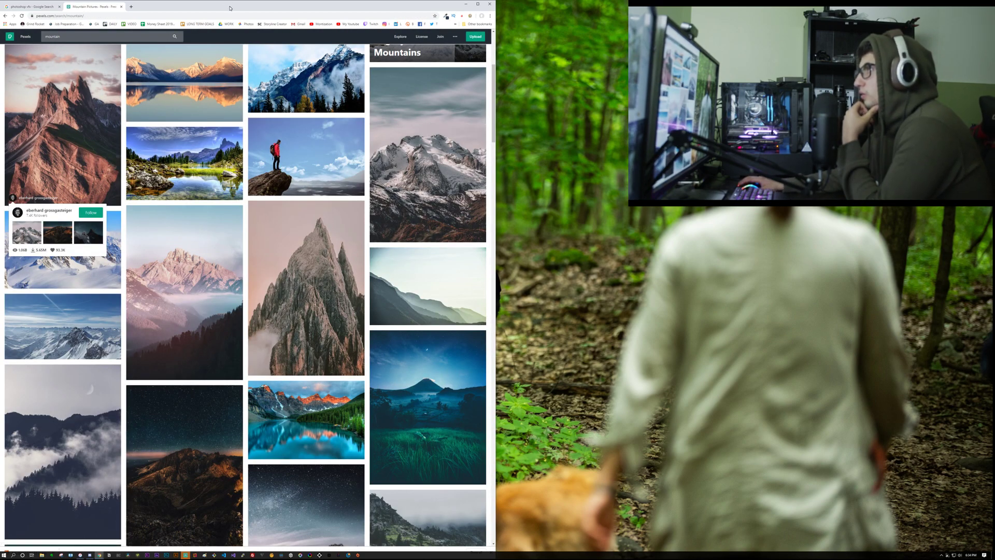
- Close the browser's downloads bar and look through the mountain photos for a suitable background
left_click_drag(232, 2, 1, 1)
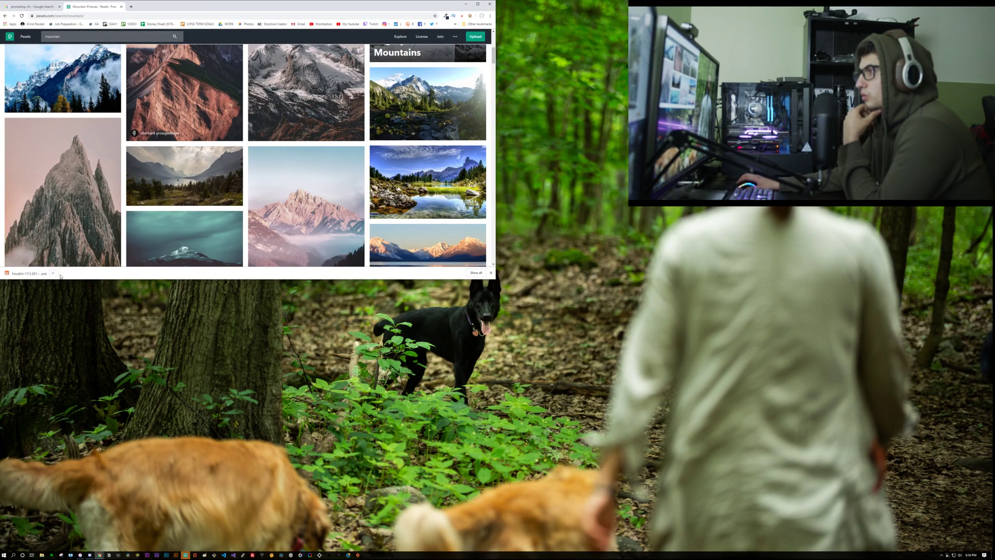
left_click(492, 273)
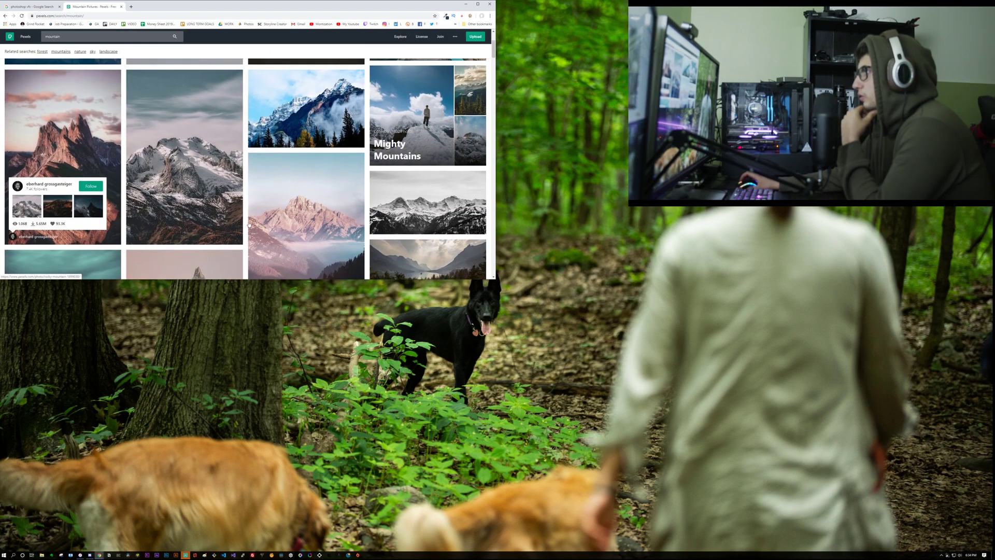
scroll(245, 221, "down", 7)
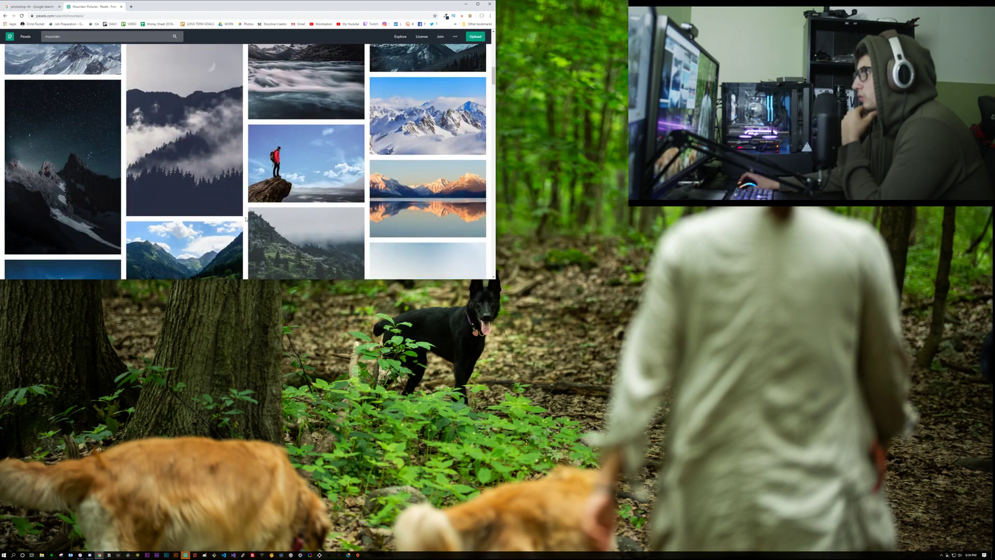
scroll(258, 241, "up", 10)
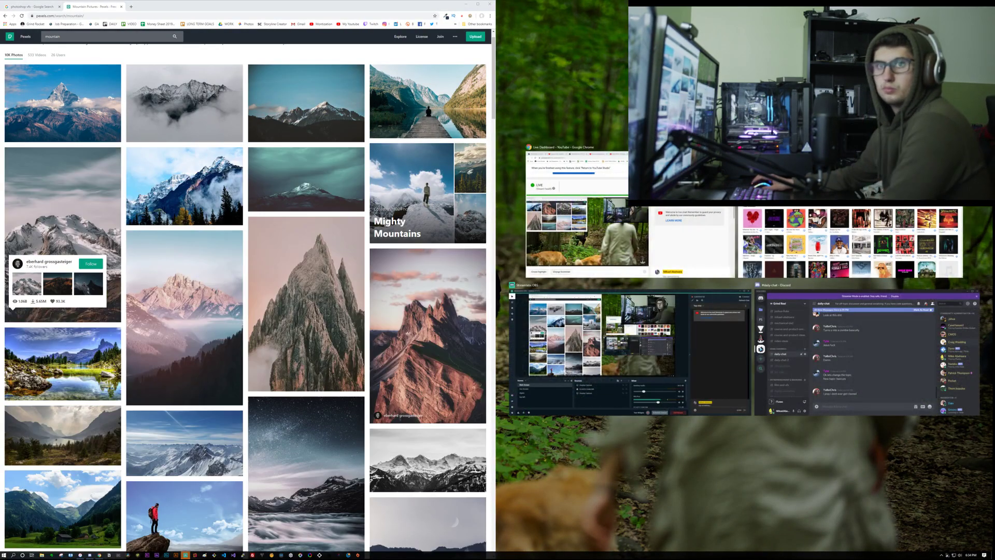
scroll(192, 217, "down", 3)
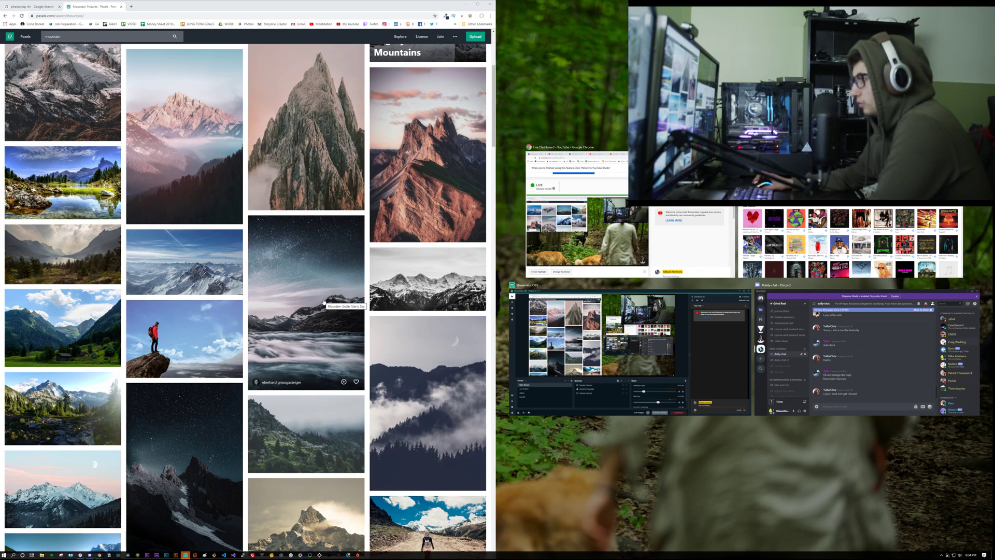
scroll(324, 302, "down", 2)
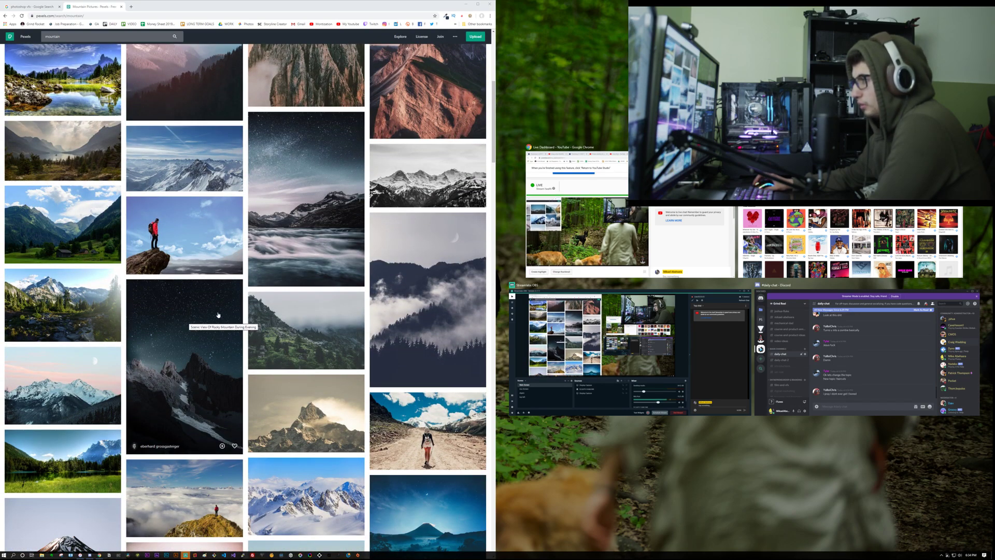
scroll(217, 315, "up", 6)
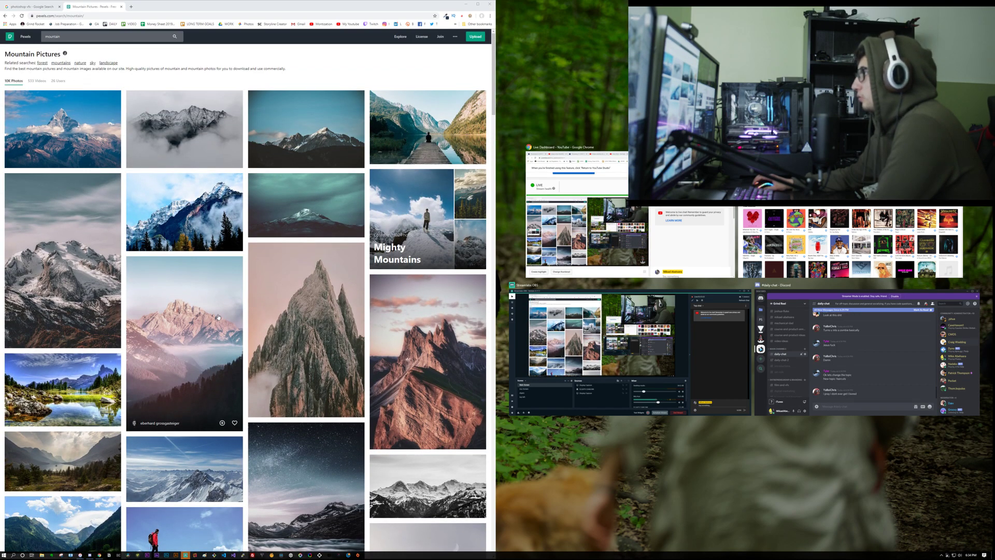
- Try to download the photo of the snow-capped peak under a teal sky, and dismiss the thank-you dialog
left_click(305, 218)
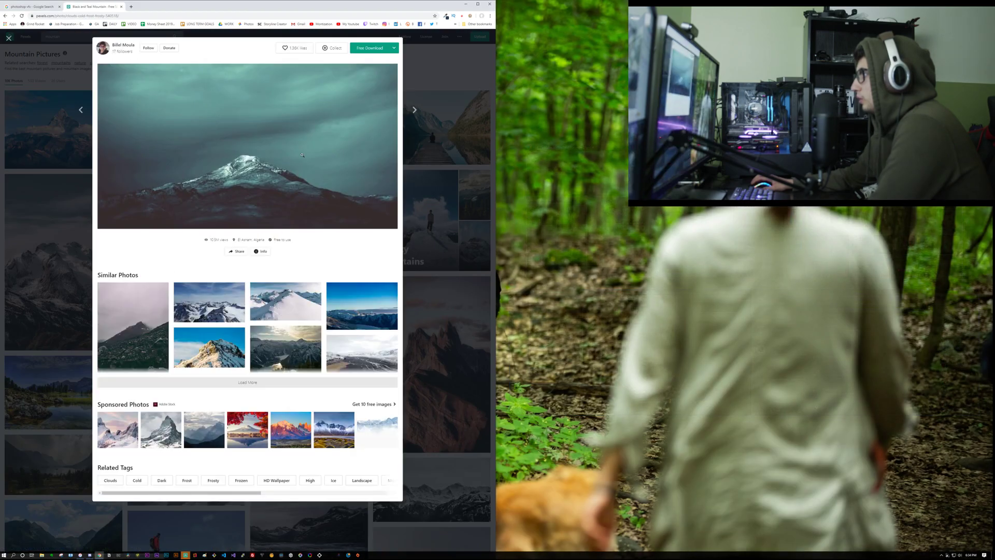
left_click(365, 49)
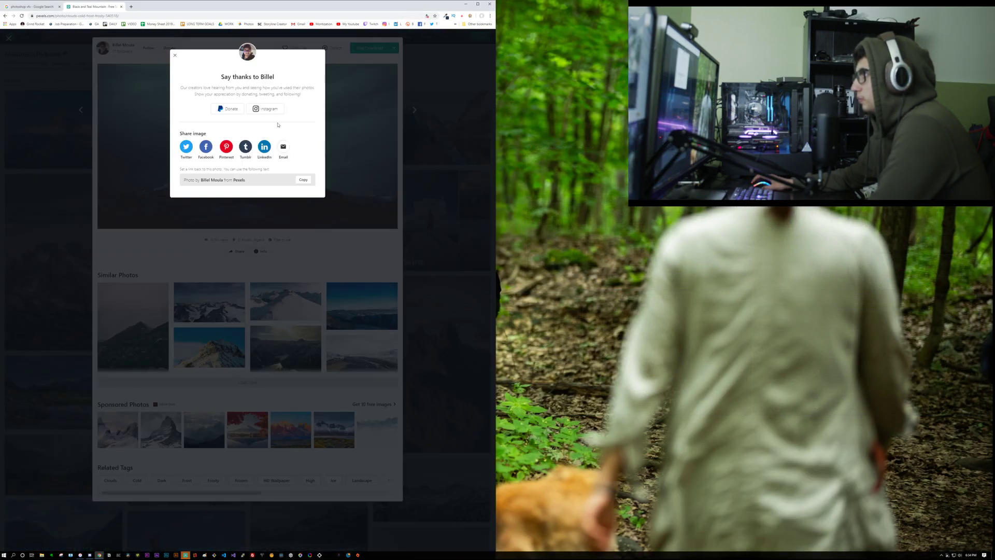
left_click(176, 56)
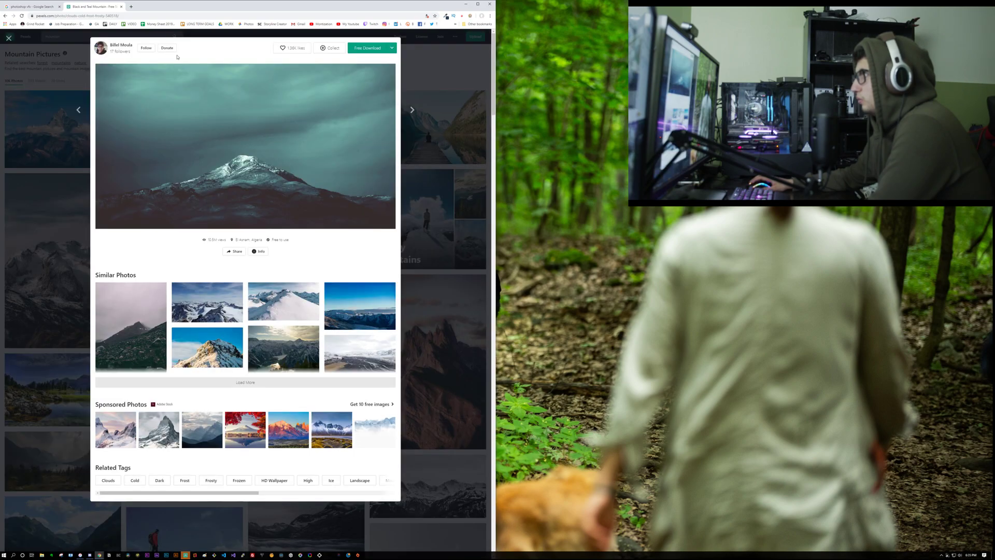
- Request the teal-sky mountain photo again, open its photographer's Instagram profile, and return to the photo page
left_click(352, 48)
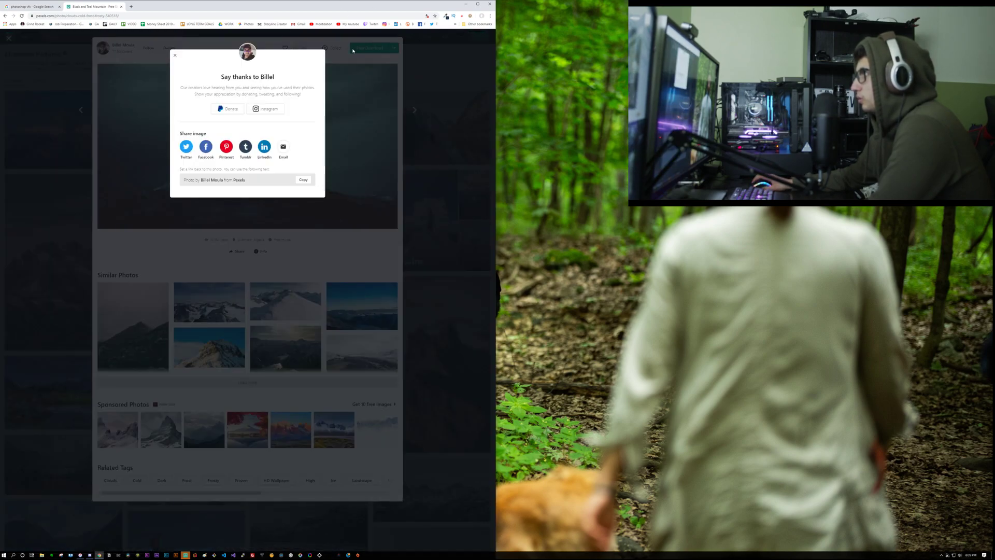
left_click(266, 109)
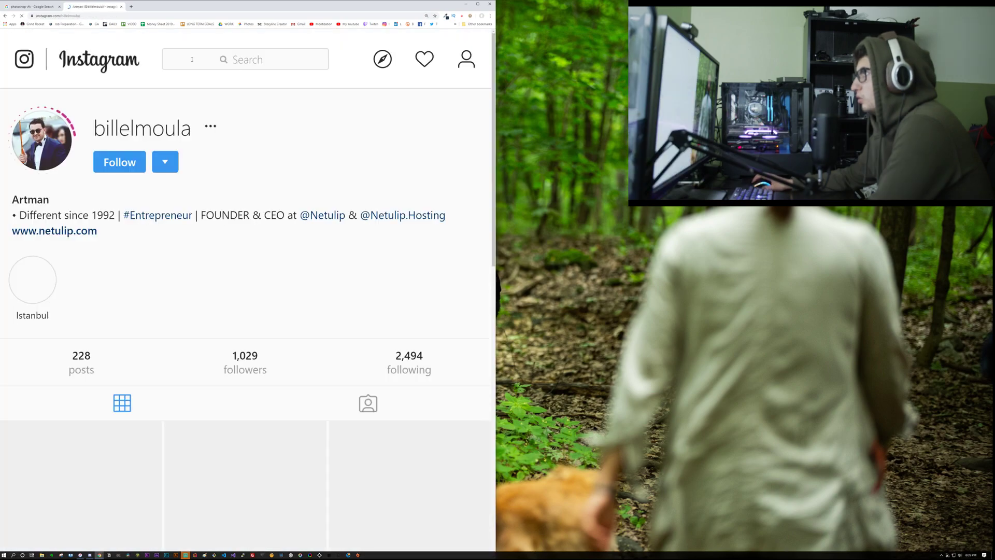
key("alt+Left")
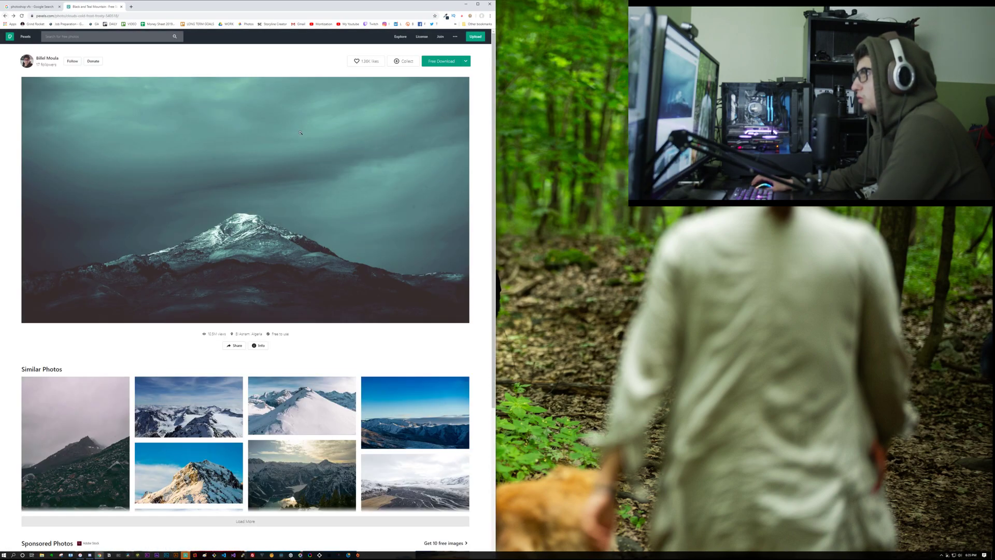
- Open the Downloads folder in File Explorer and place its window beside the browser
left_click(42, 555)
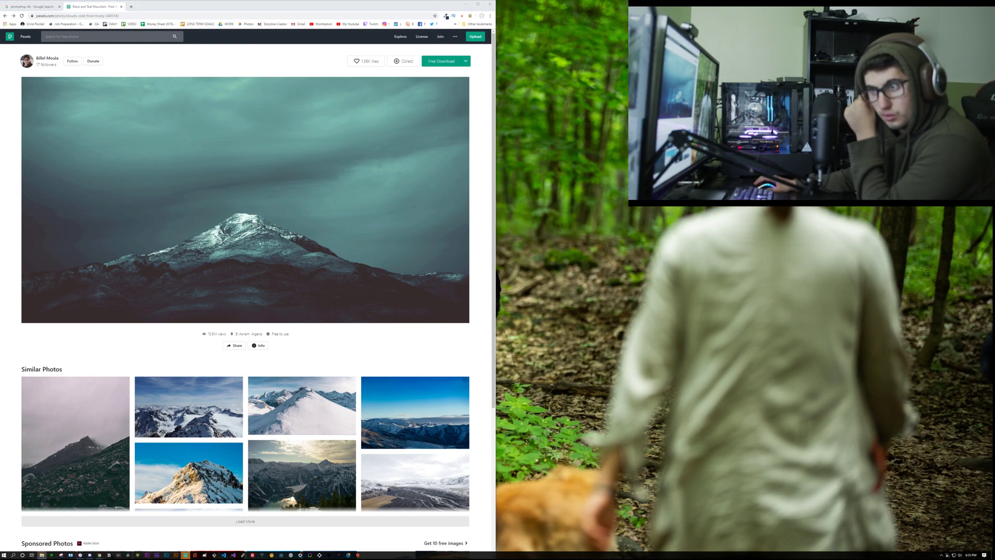
key("super+e")
left_click_drag(655, 28, 607, 32)
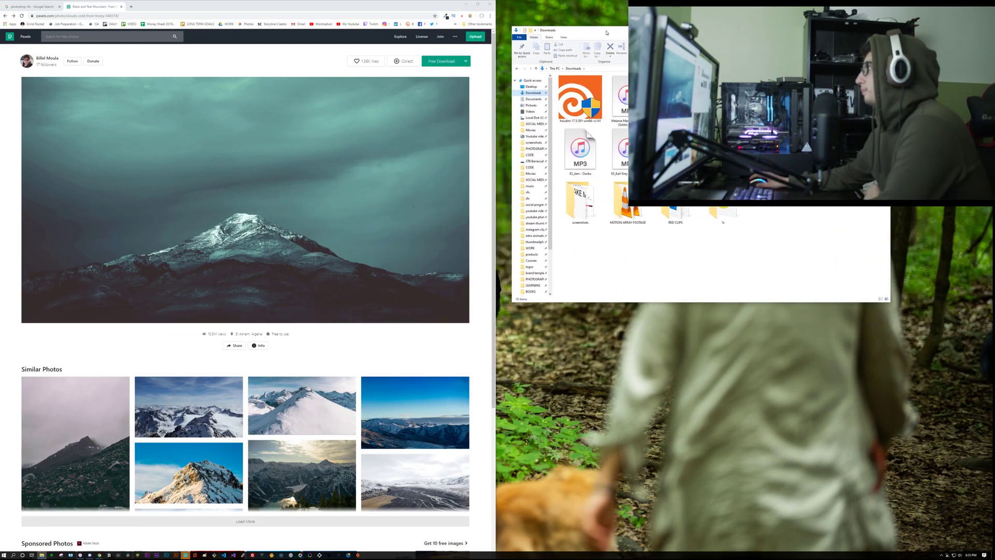
- Try to download the teal-sky mountain photo in the Original size, and dismiss the thank-you dialog
right_click(215, 240)
key("Escape")
left_click(466, 61)
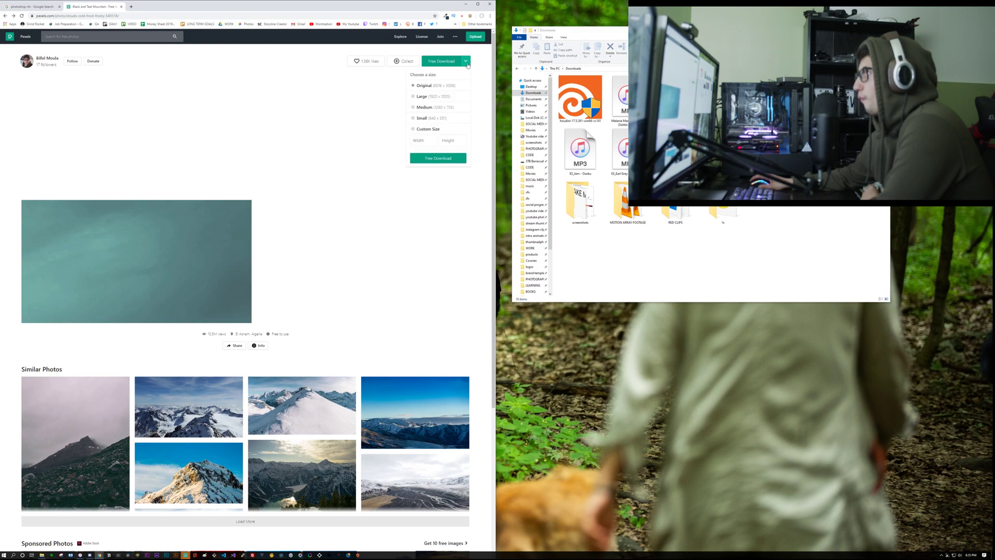
left_click(437, 158)
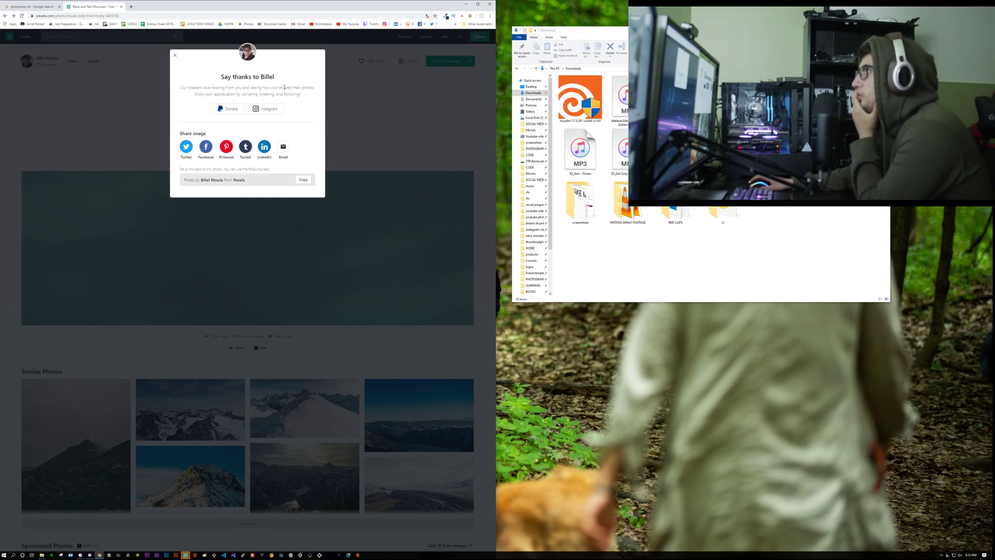
left_click(175, 55)
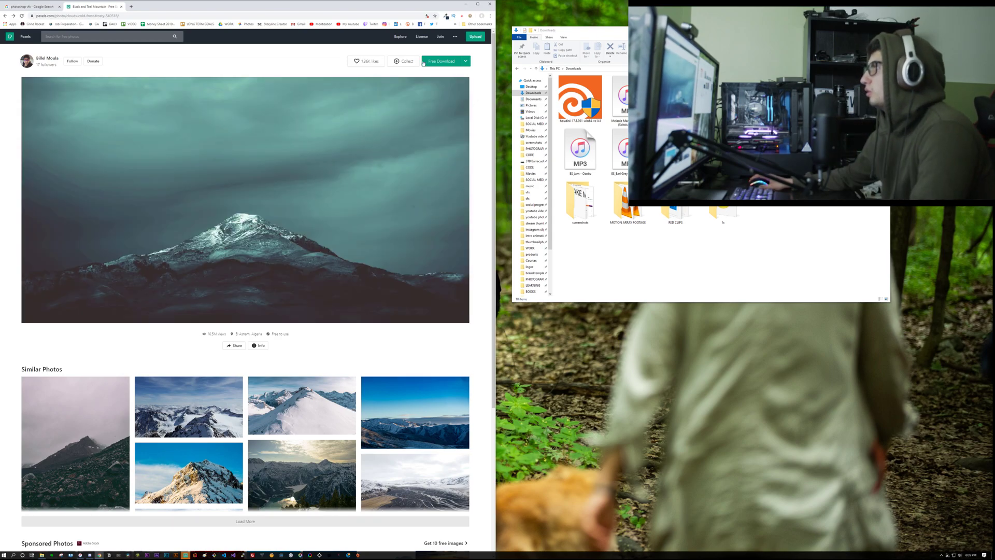
- Retry the free download of the teal-sky mountain photo twice from its photo page
left_click(423, 62)
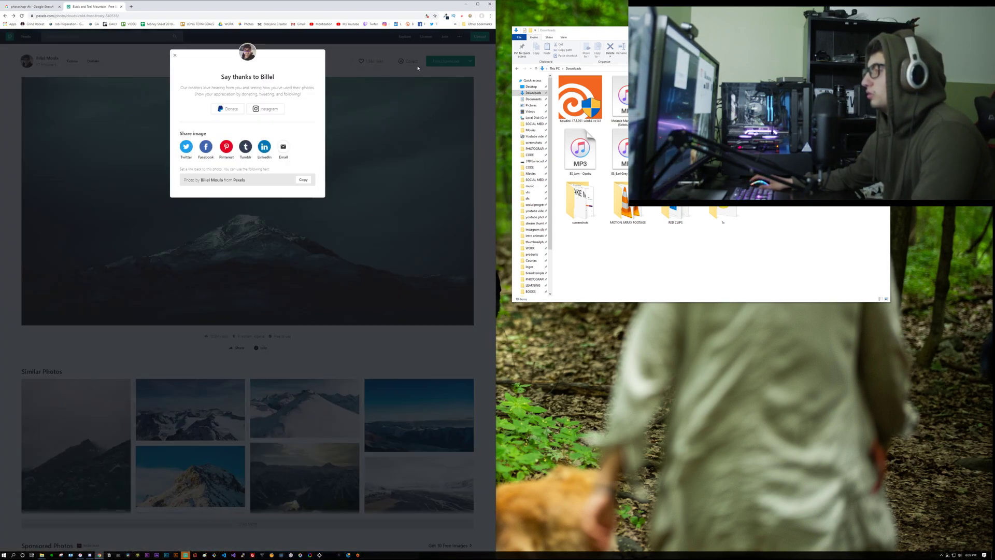
left_click(336, 180)
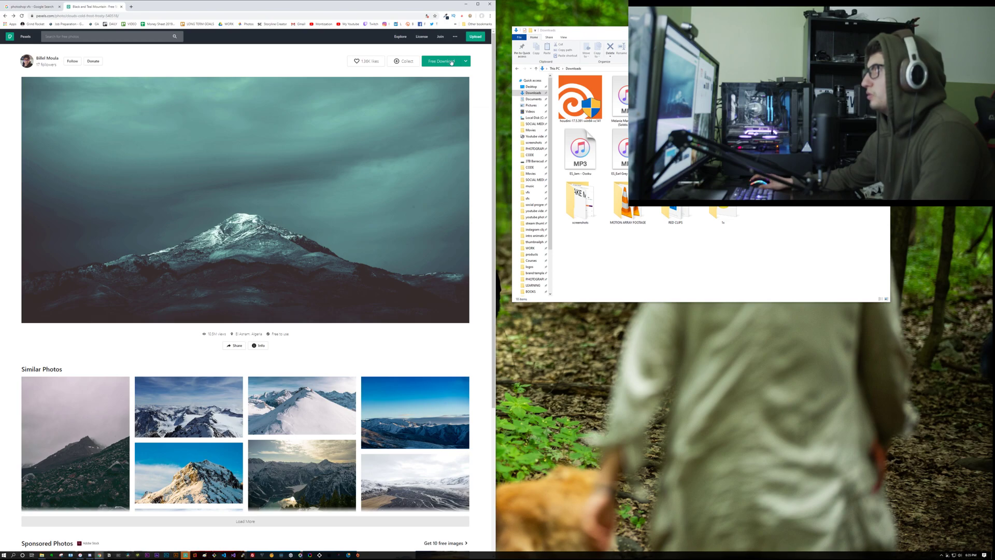
left_click(438, 65)
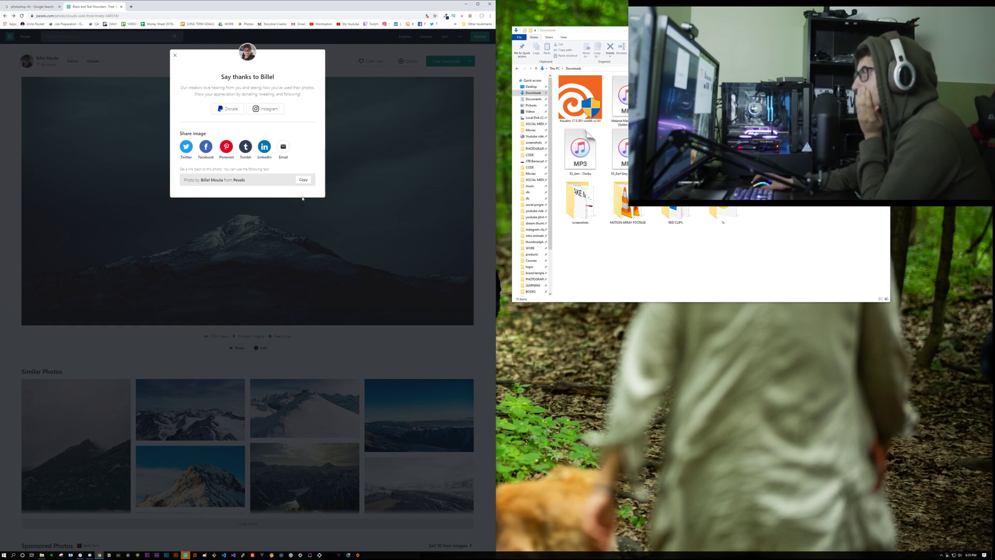
- Copy the teal-sky photo's attribution text, search Google for it in a new tab, and close the results
left_click(307, 179)
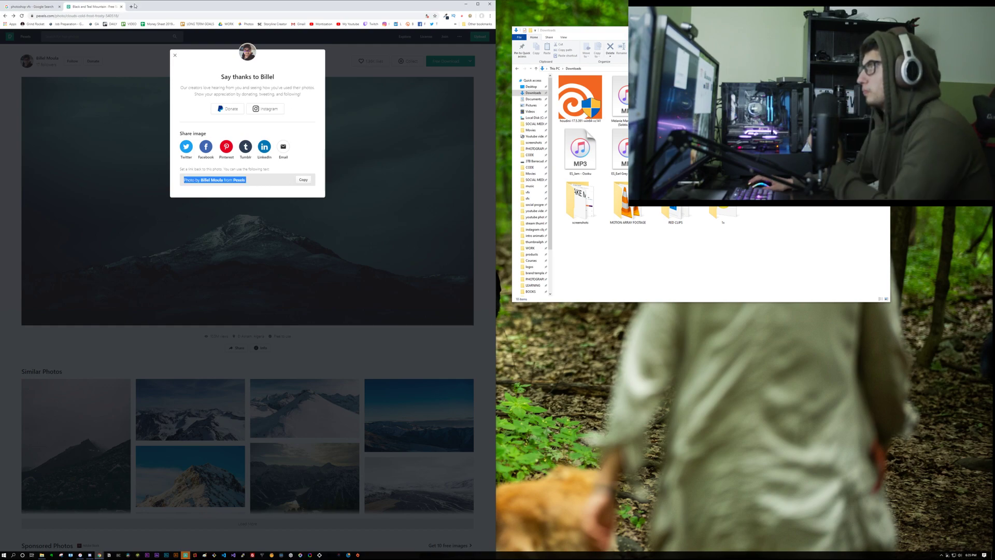
left_click(131, 7)
type("Photo by Billel Moula from Pexels")
key("Return")
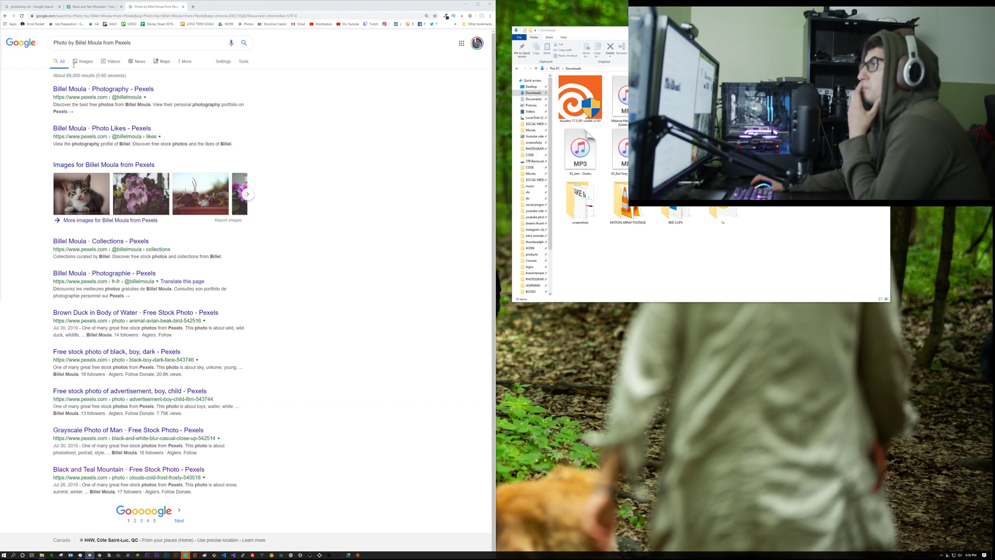
key("ctrl+w")
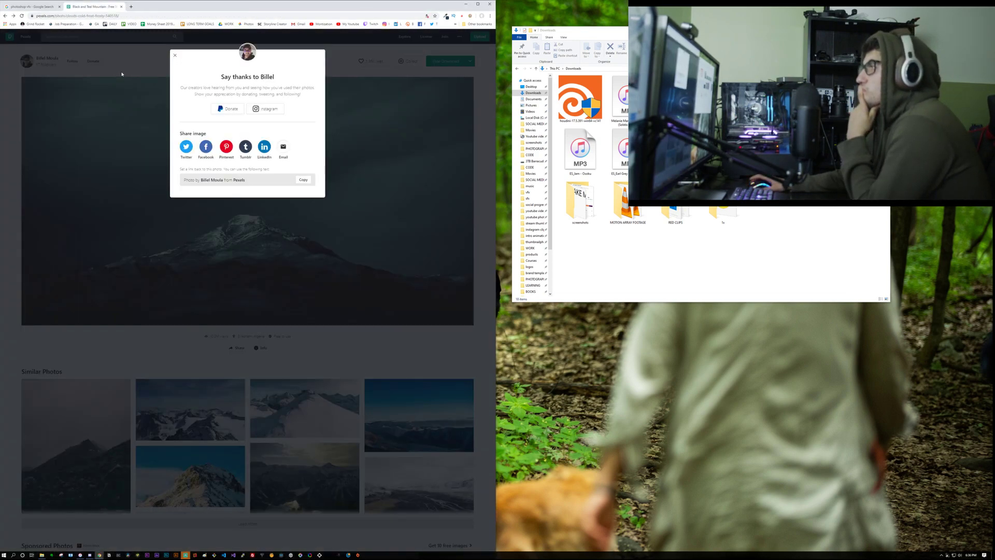
- Dismiss the thank-you dialog and save the teal-sky mountain image from its page to Downloads as a JPEG named pexels-photo-540518
left_click(122, 74)
right_click(155, 187)
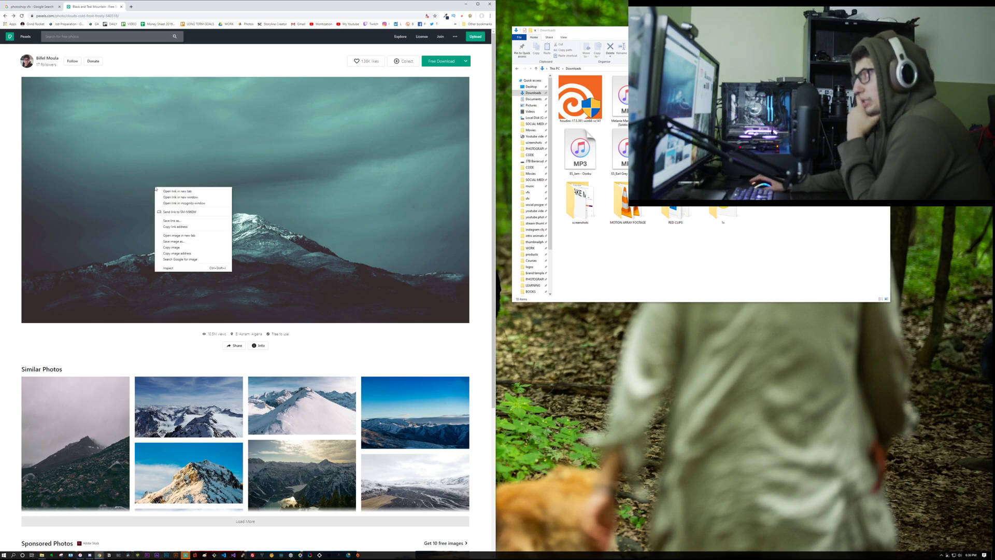
left_click(191, 242)
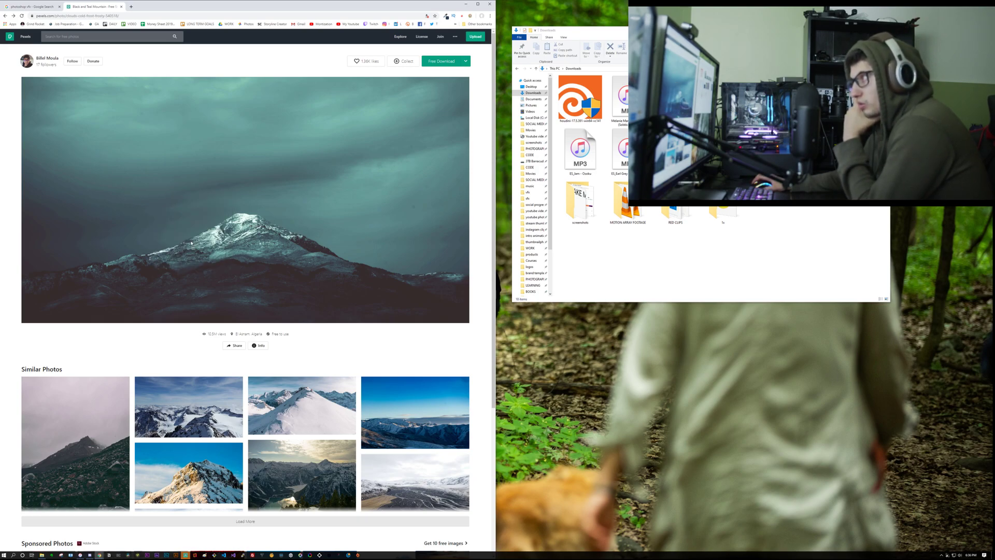
left_click(17, 225)
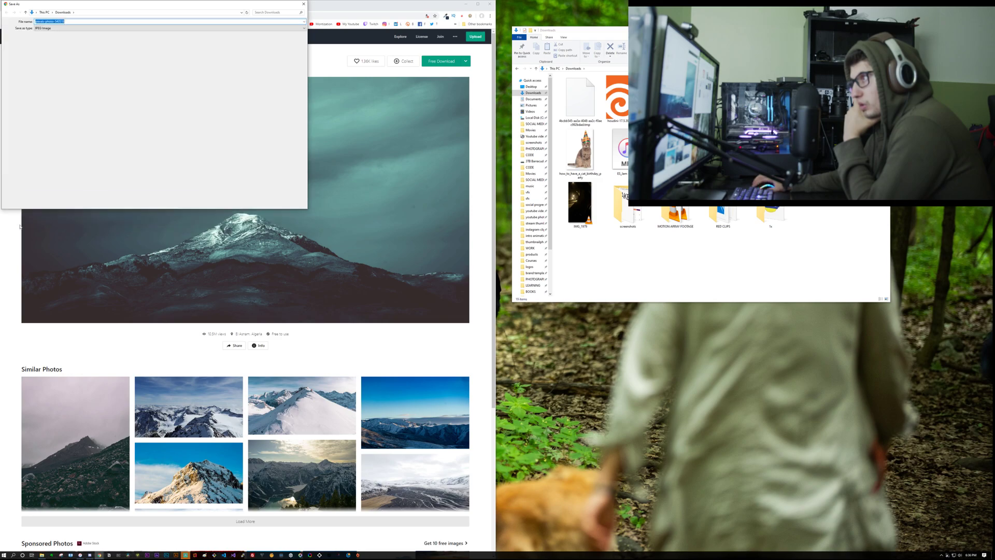
left_click(19, 39)
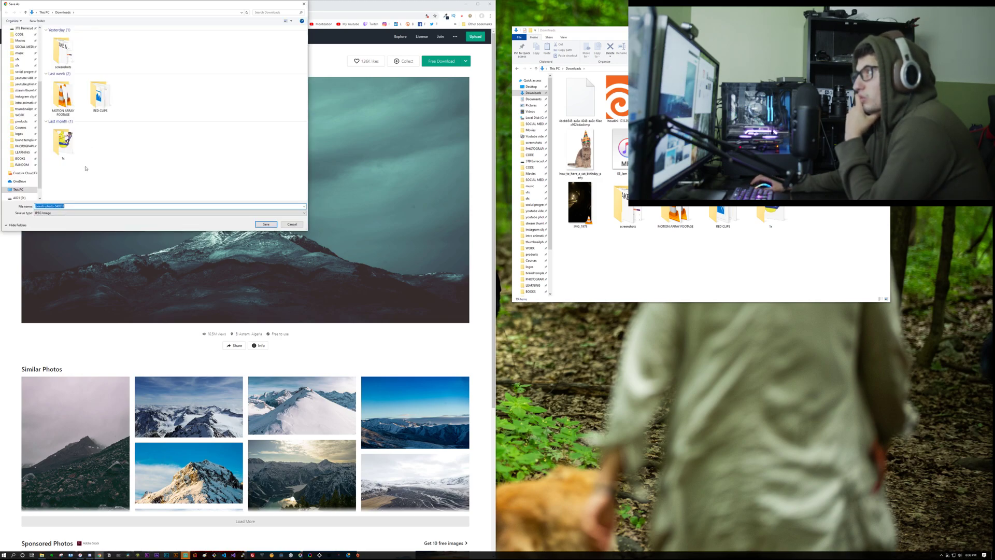
left_click(102, 213)
left_click(102, 219)
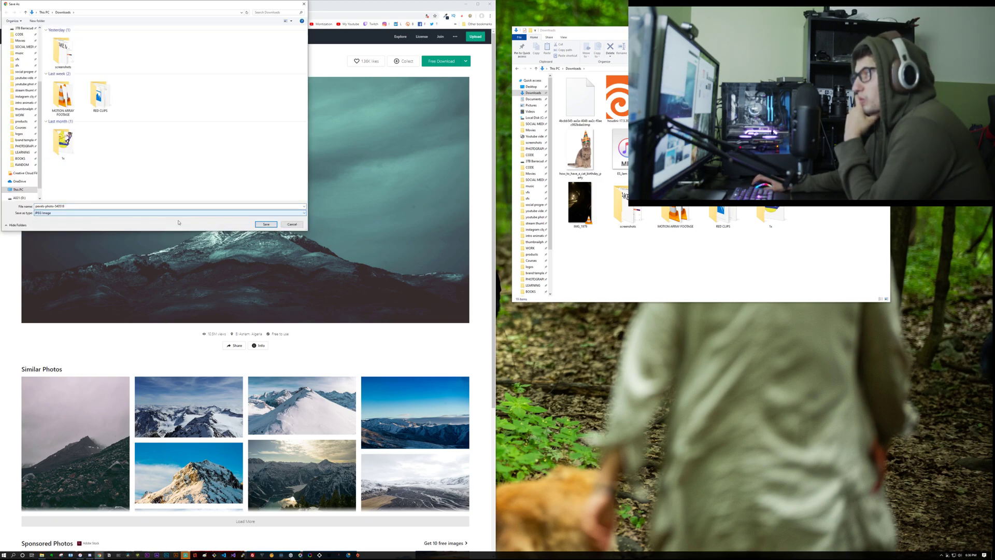
left_click(266, 224)
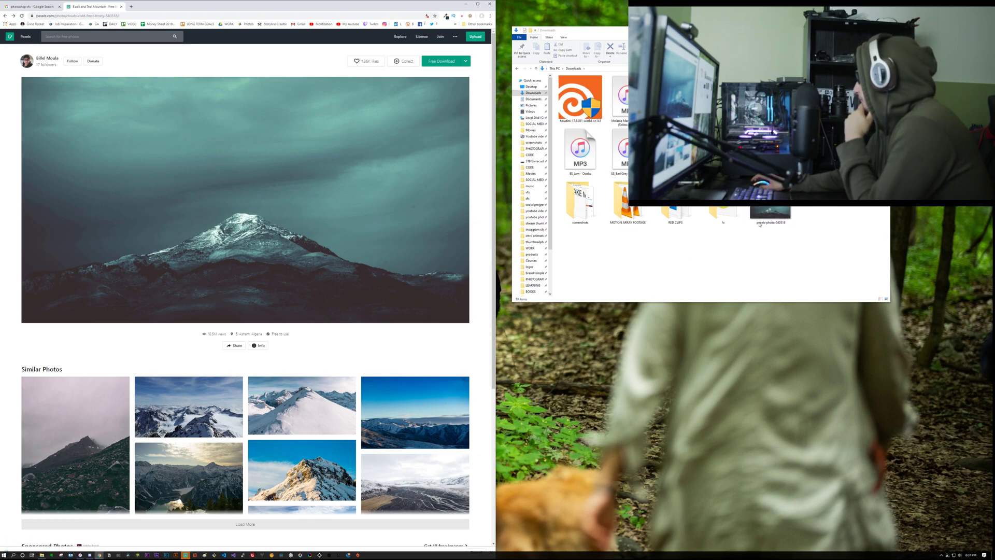
- Check the saved mountain photo's file properties in the Downloads folder, and open the image in Photos
left_click(759, 220)
right_click(760, 220)
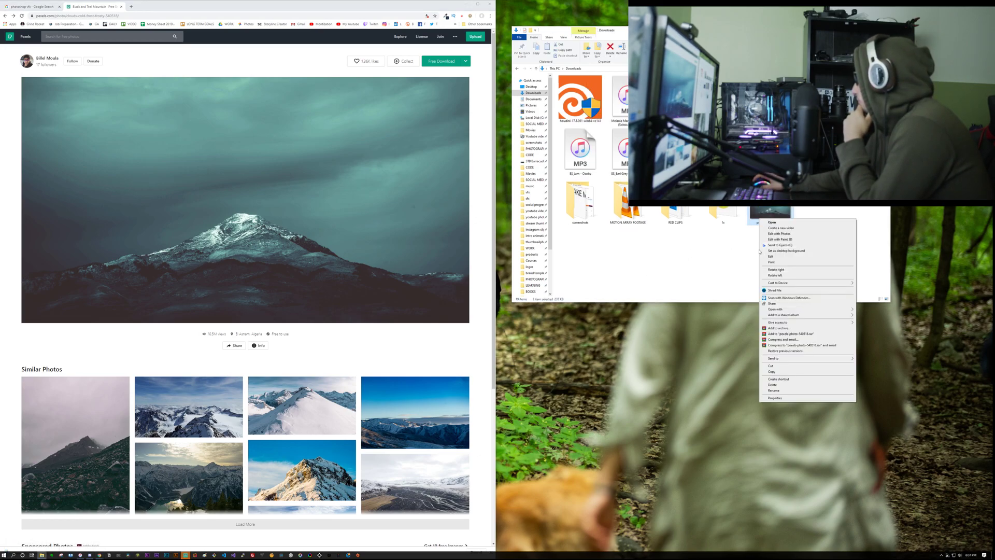
left_click(798, 398)
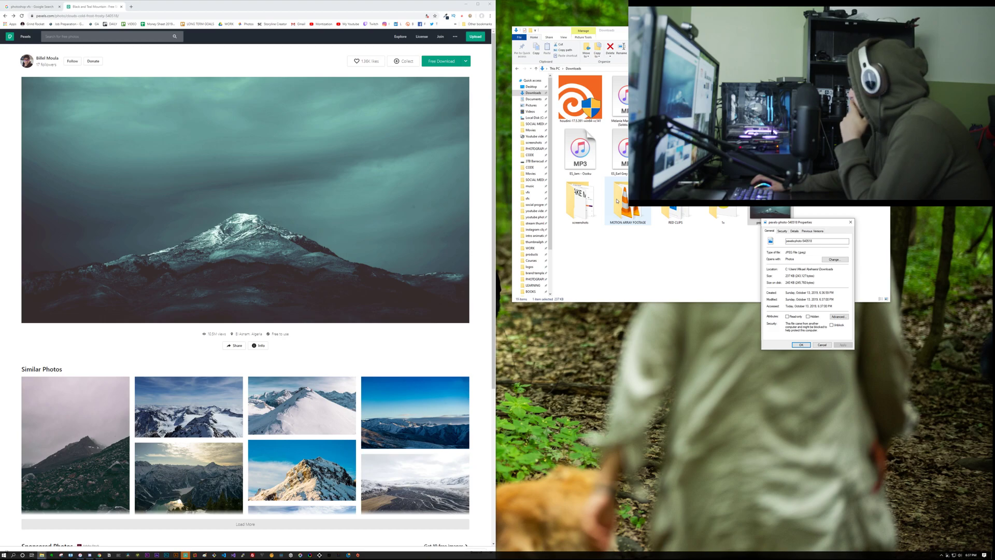
key("Return")
key("Return")
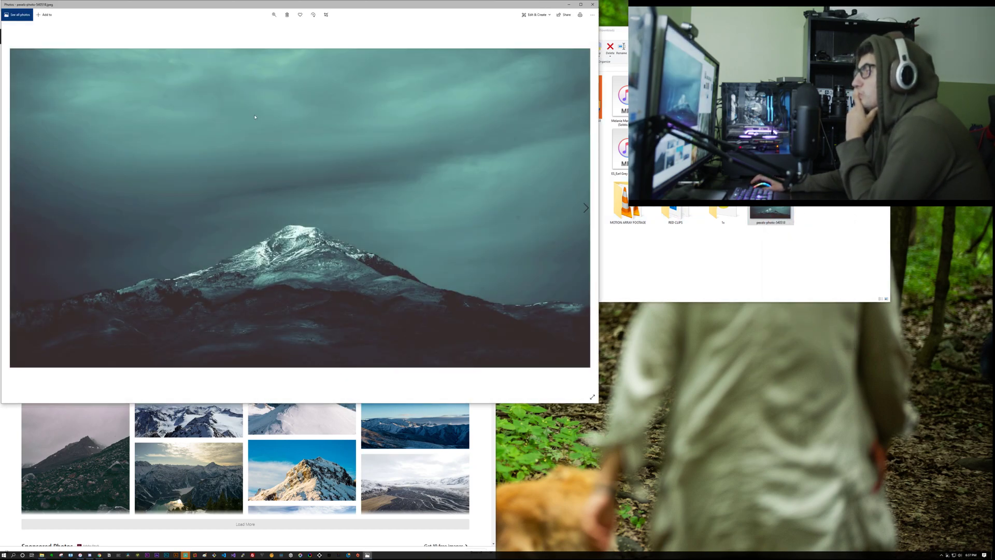
- Inspect the mountain photo's dimensions in its file info, and close the viewer
right_click(103, 63)
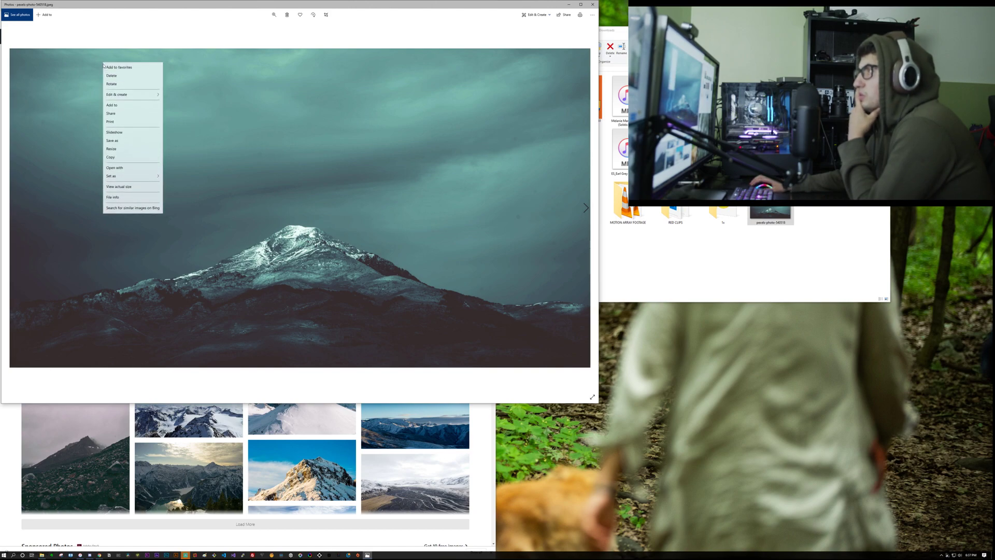
left_click(140, 198)
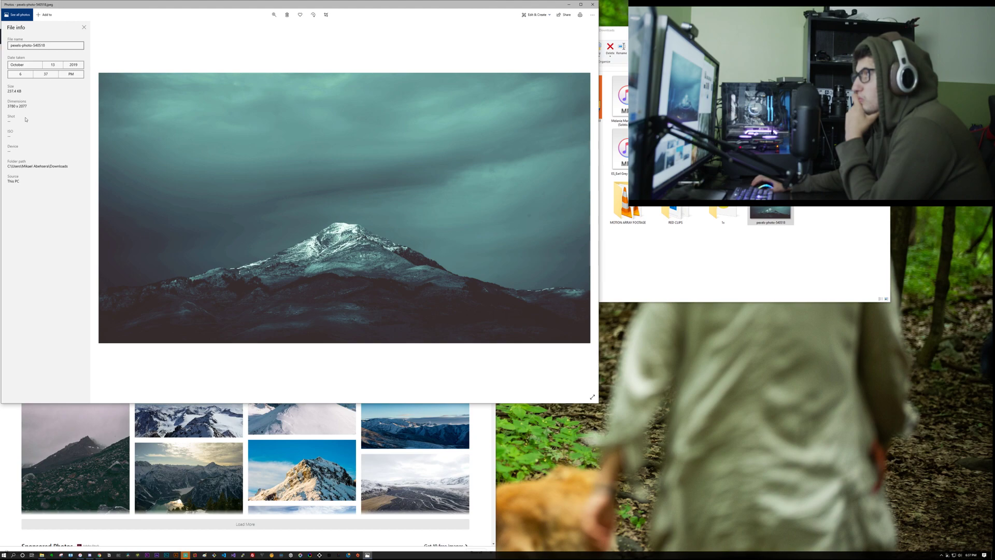
double_click(11, 106)
left_click(29, 106)
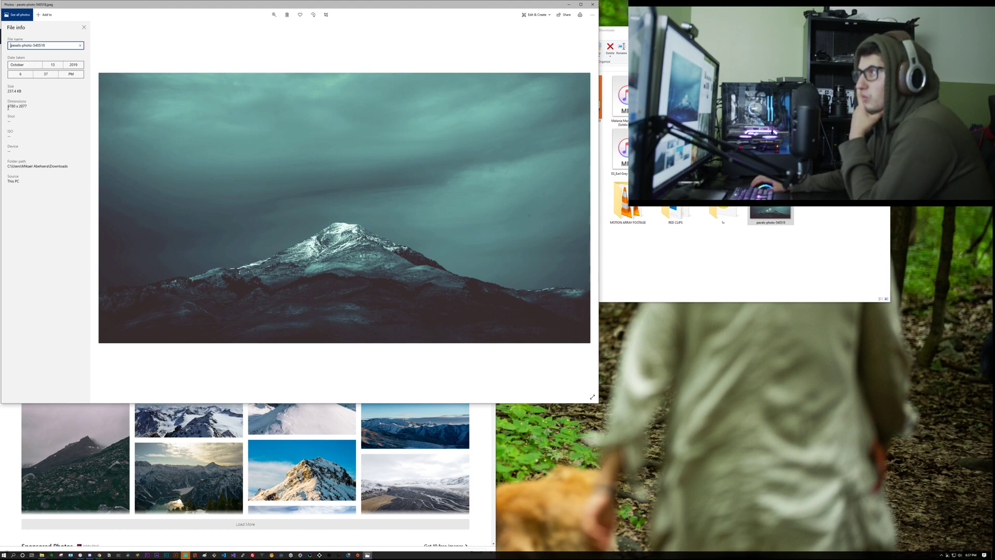
left_click(589, 5)
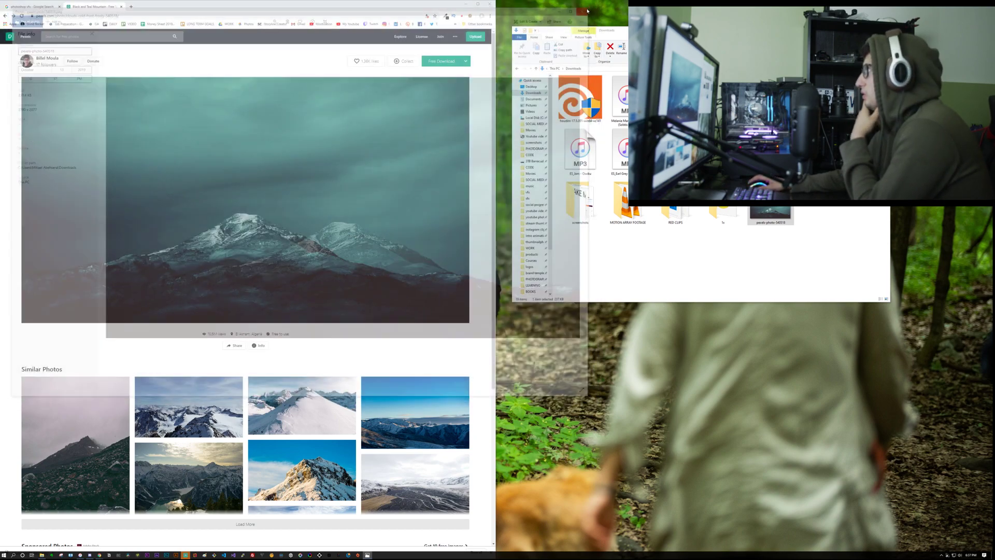
- Check the download size options for the teal-sky mountain photo, retry its free download twice, and dismiss the thank-you dialog
left_click(466, 61)
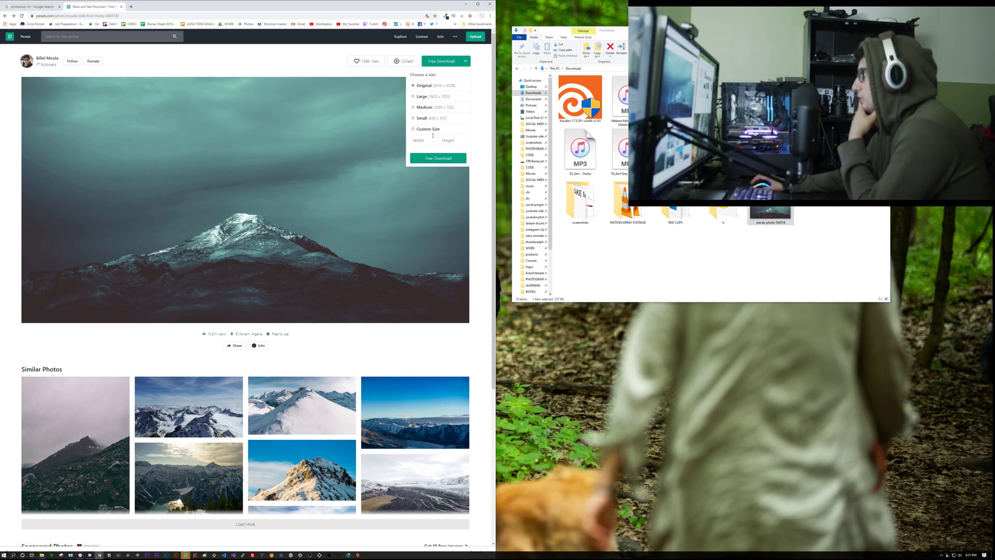
left_click(437, 63)
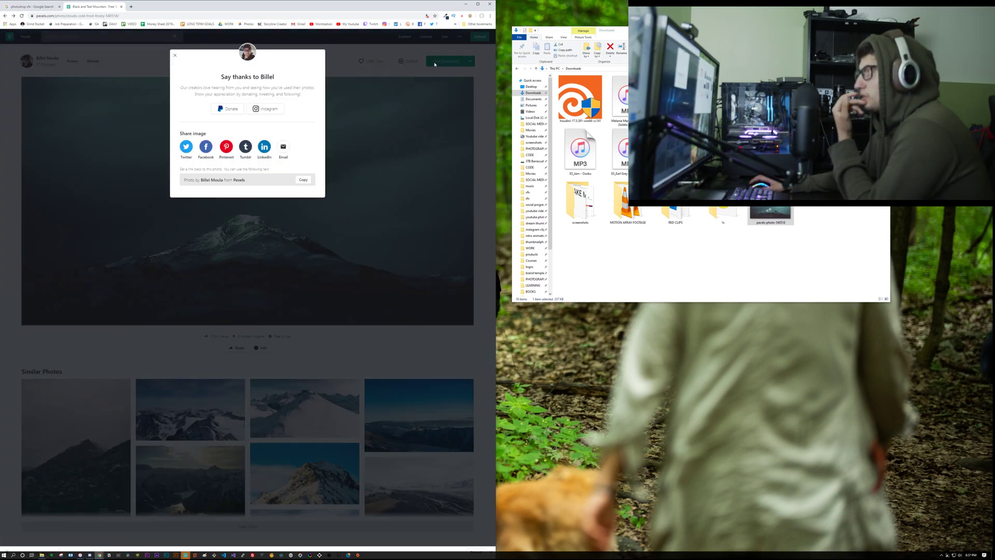
left_click(434, 64)
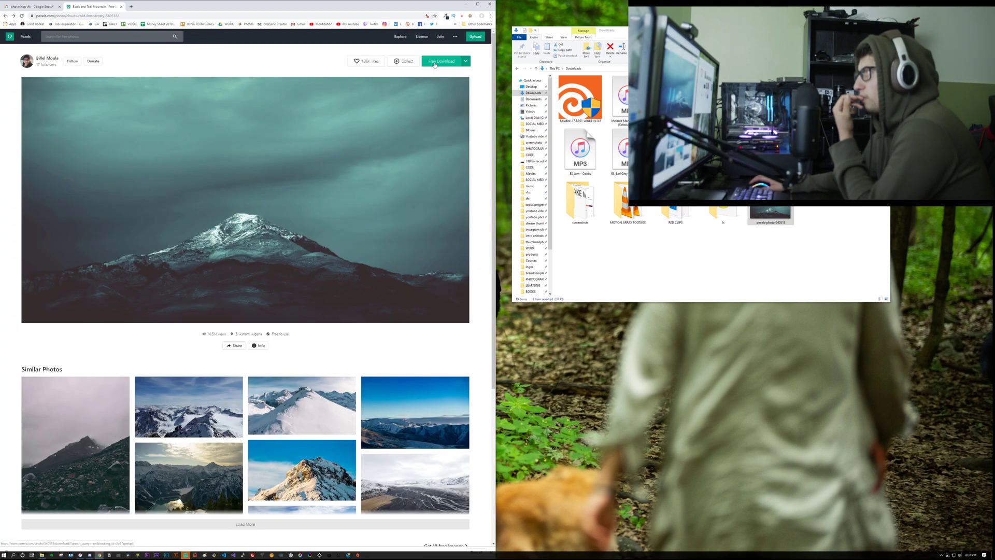
left_click(434, 65)
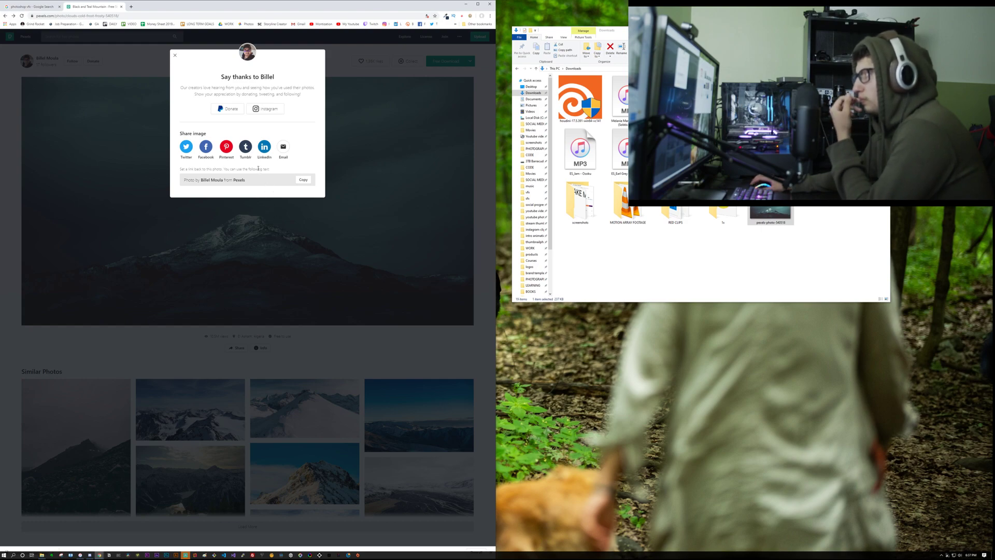
left_click(119, 134)
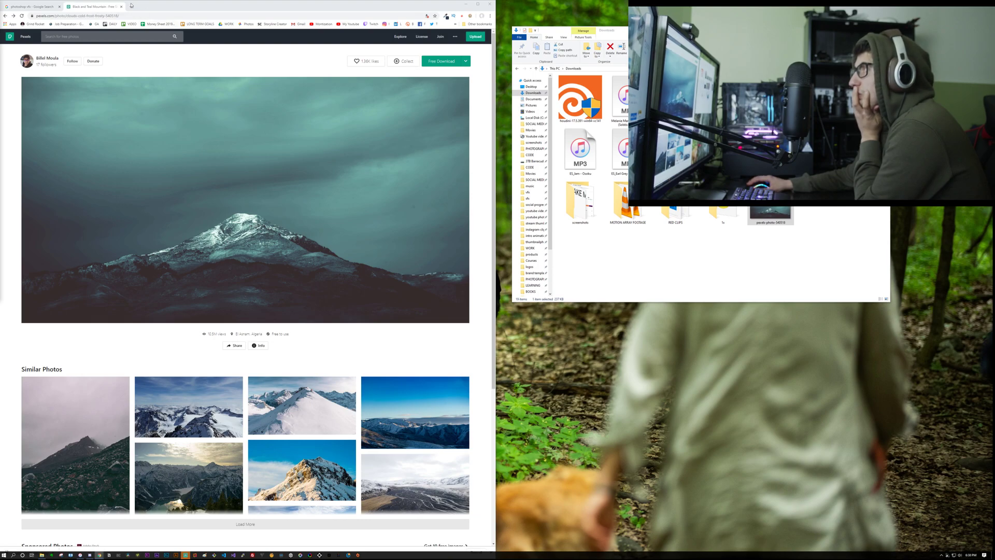
- Search Google in a new tab for "pexels free download wont work"
left_click(131, 6)
type("poe")
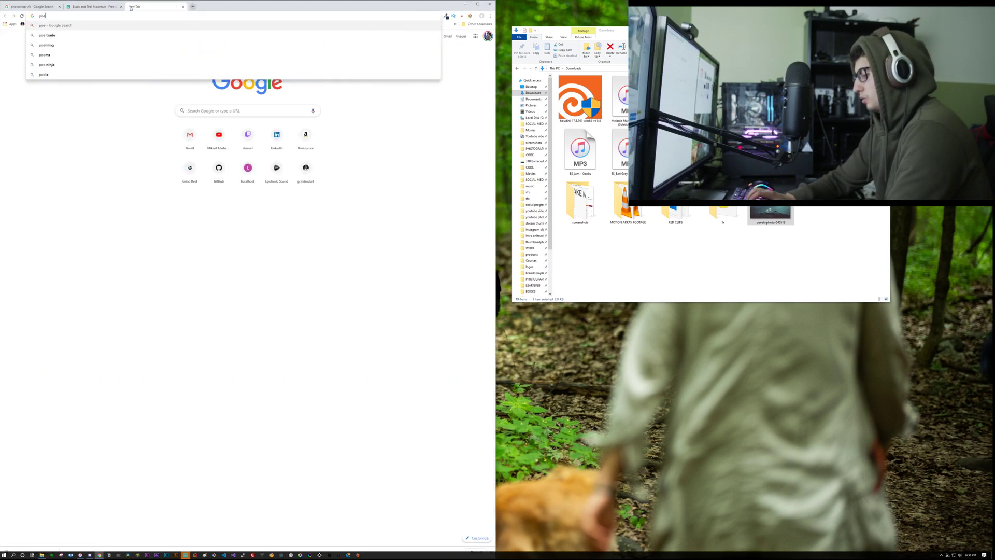
key("BackSpace")
key("BackSpace")
type("exels r")
key("BackSpace")
type("free dow")
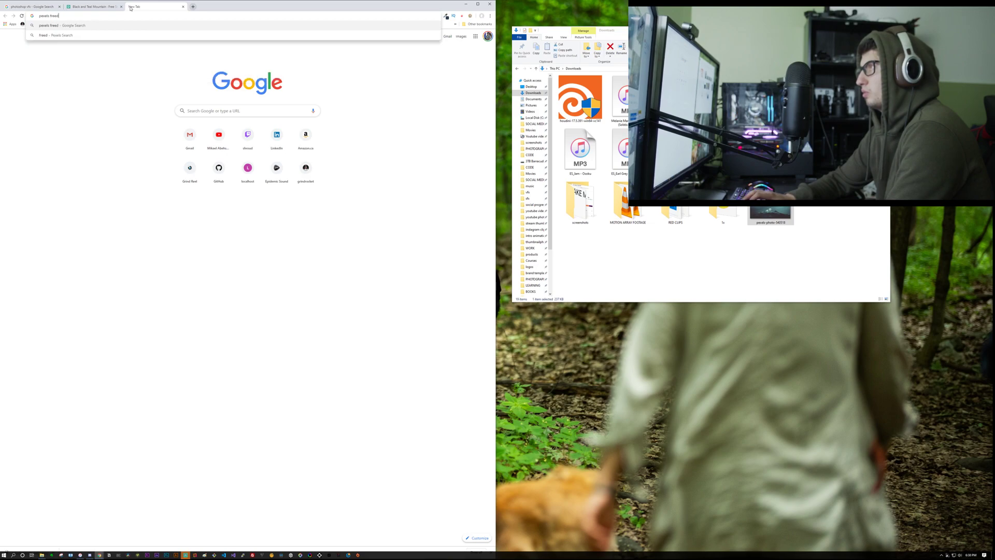
type("nload wont work")
key("Return")
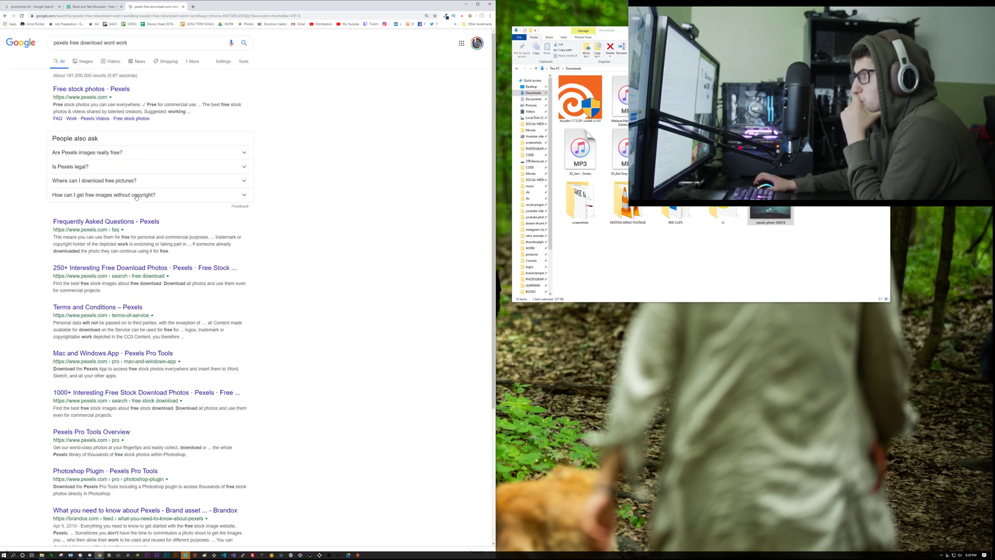
- Open Snappa's article on 21 free stock photo sites from the related questions, and open StockSnap.io and Unsplash from it in new tabs
left_click(127, 181)
left_click(104, 298)
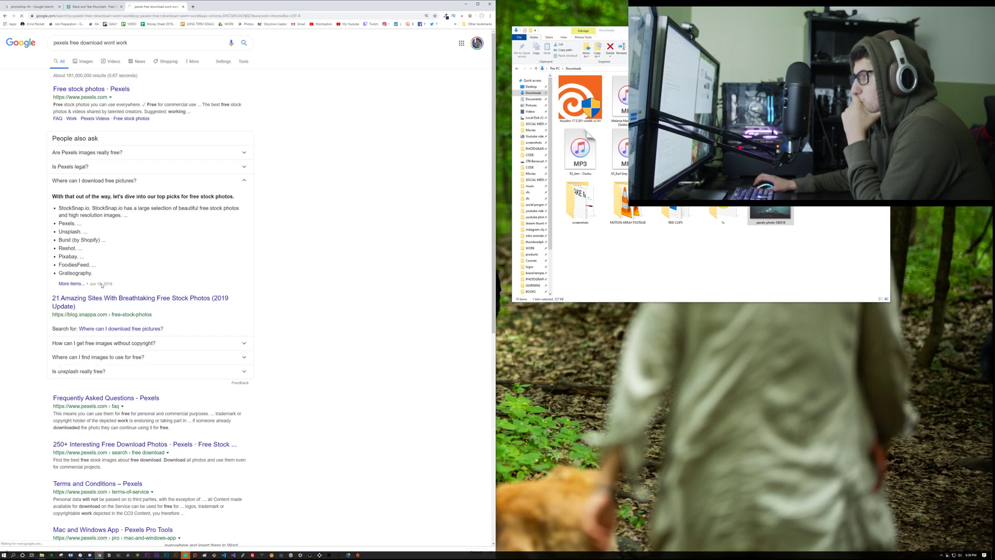
scroll(102, 198, "down", 3)
middle_click(150, 207)
scroll(152, 223, "down", 5)
scroll(152, 223, "down", 1)
middle_click(151, 278)
- Search StockSnap.io for "mountains" photos
left_click(216, 7)
left_click(205, 98)
type("mount")
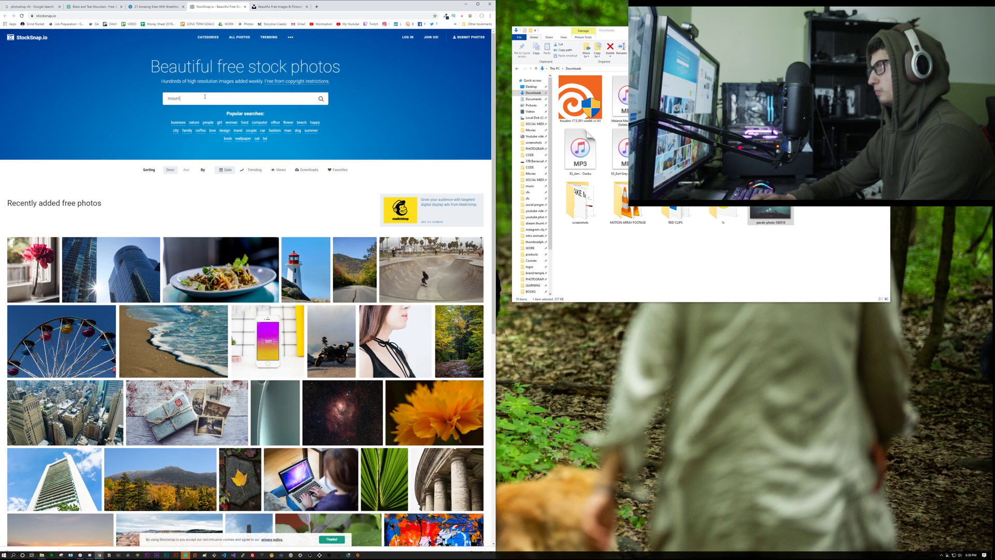
type("auns")
key("Return")
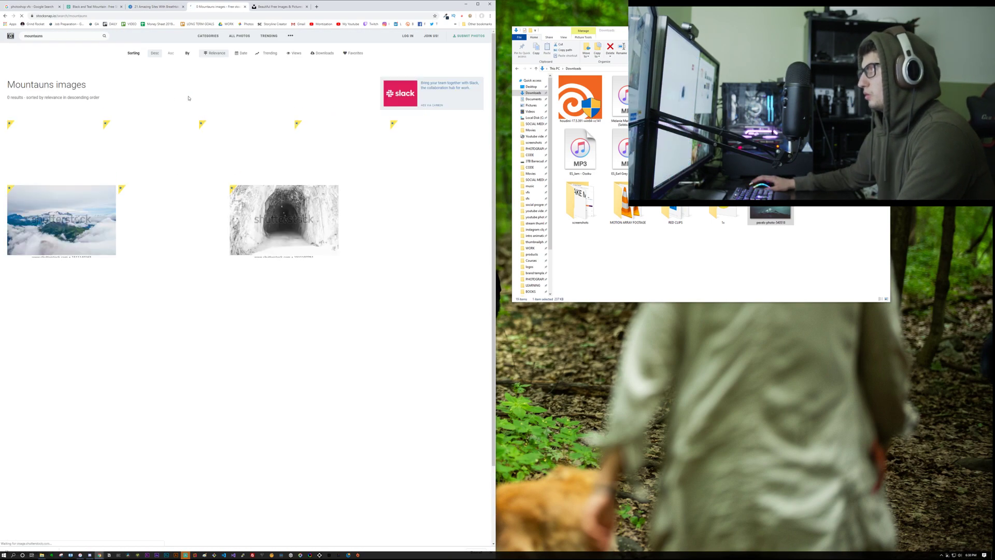
left_click(38, 35)
key("BackSpace")
type("i")
key("Return")
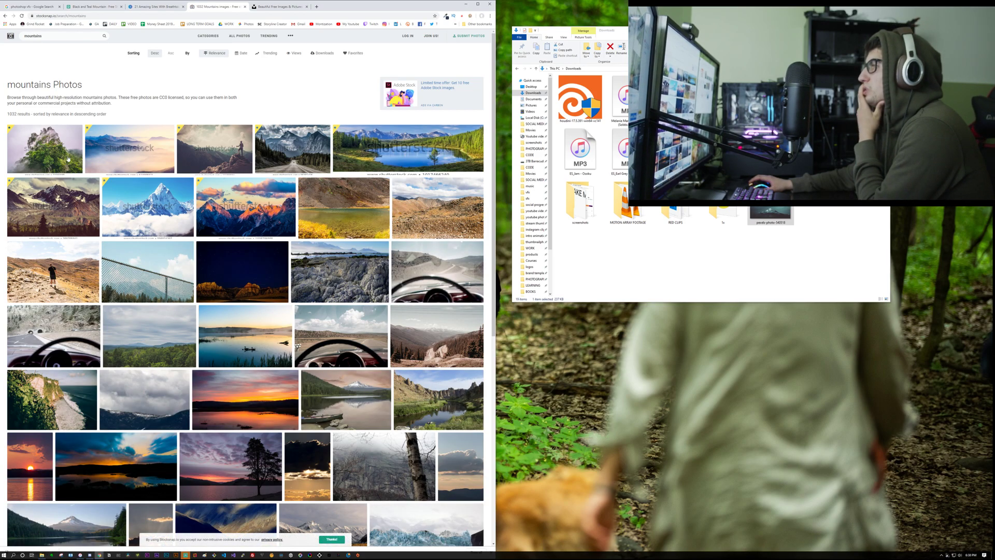
- Look through the StockSnap mountain results for a photo suited to the composite
scroll(147, 275, "down", 3)
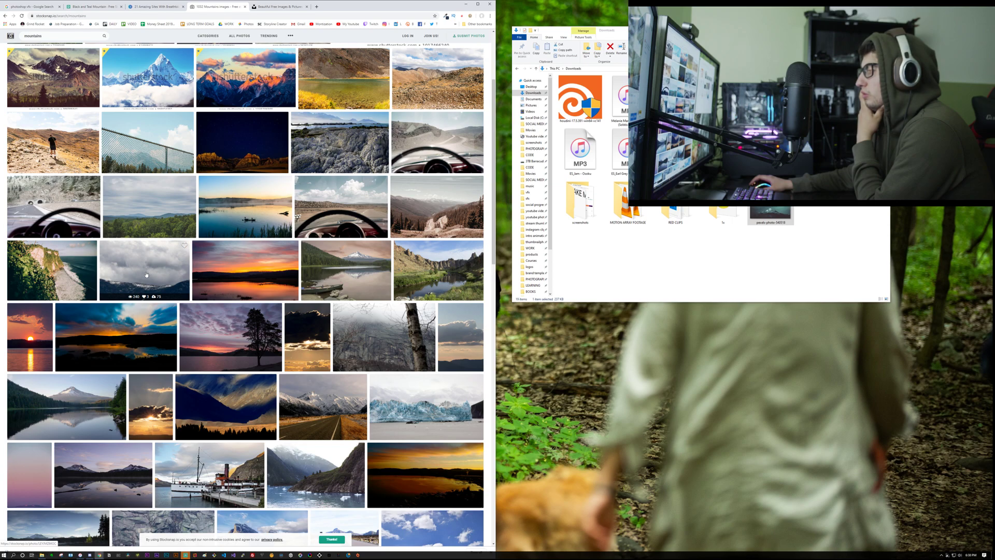
scroll(141, 270, "down", 3)
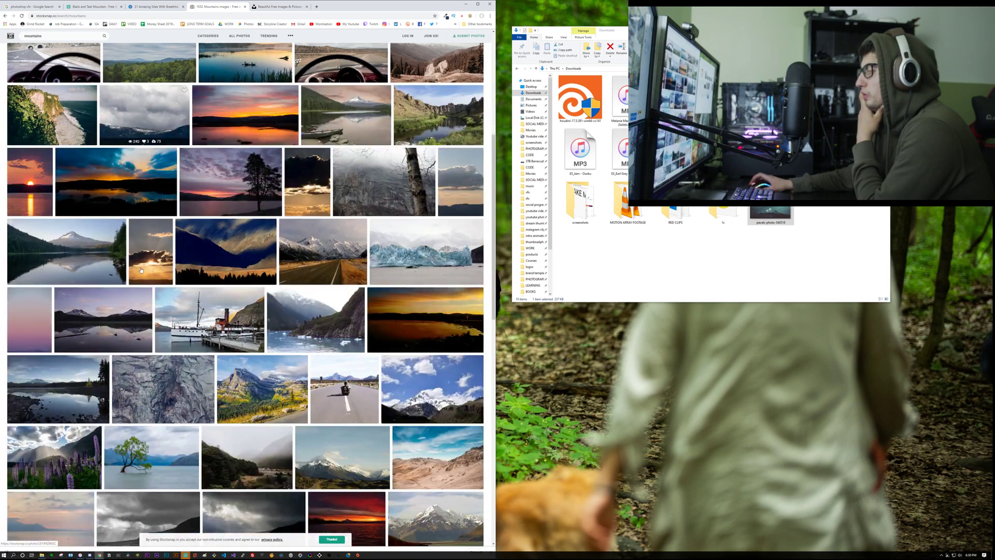
scroll(167, 284, "down", 6)
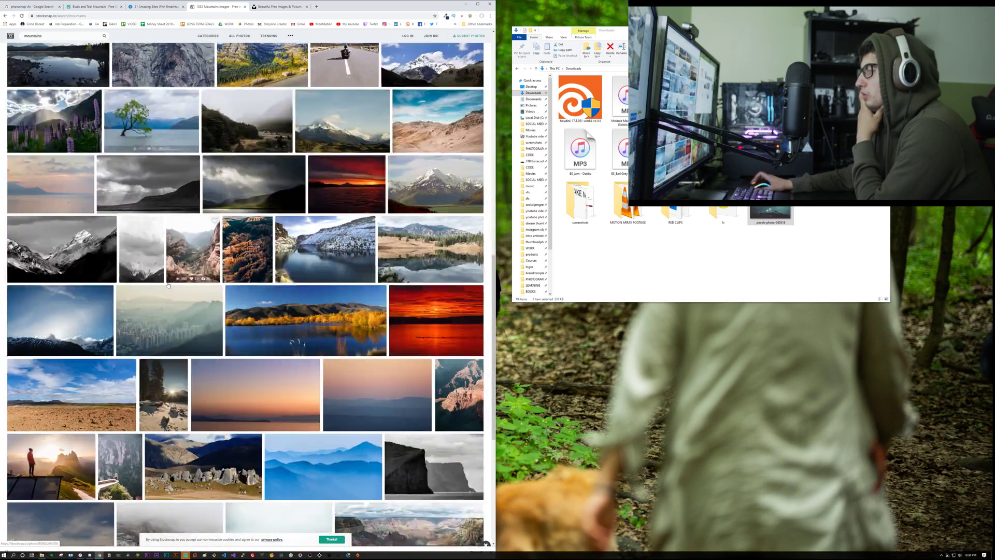
scroll(169, 285, "up", 3)
scroll(168, 284, "up", 9)
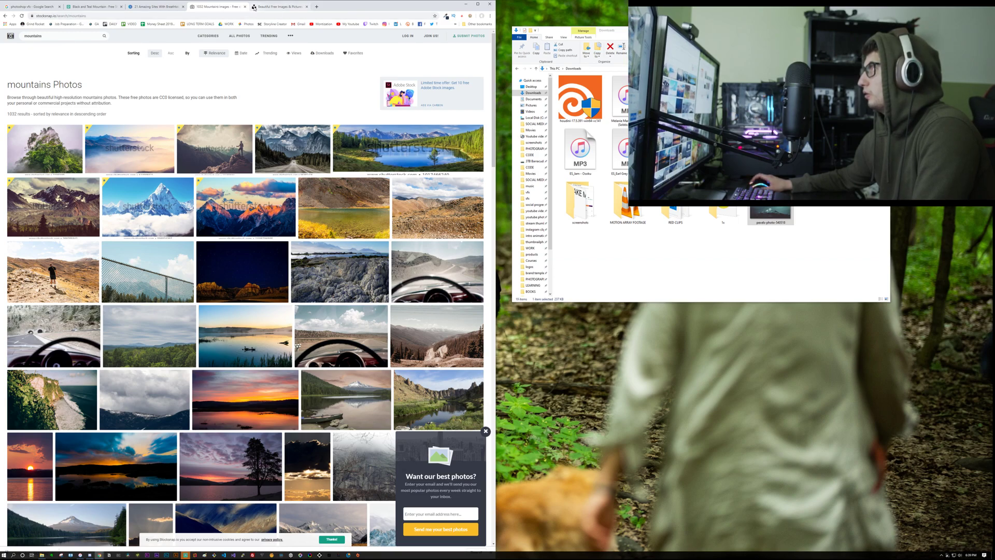
- Switch to the open Unsplash page and search it for "mountain" photos
left_click(278, 7)
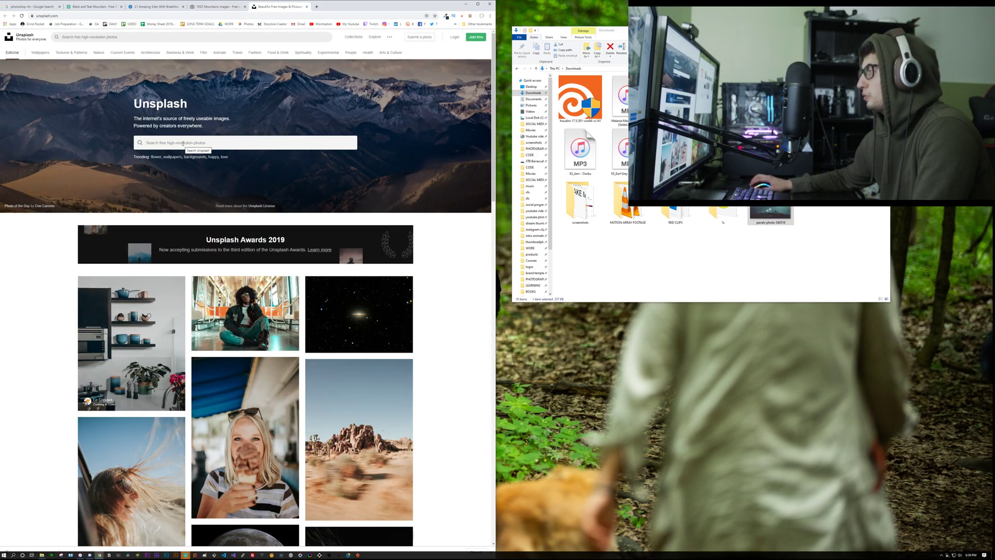
scroll(183, 143, "down", 5)
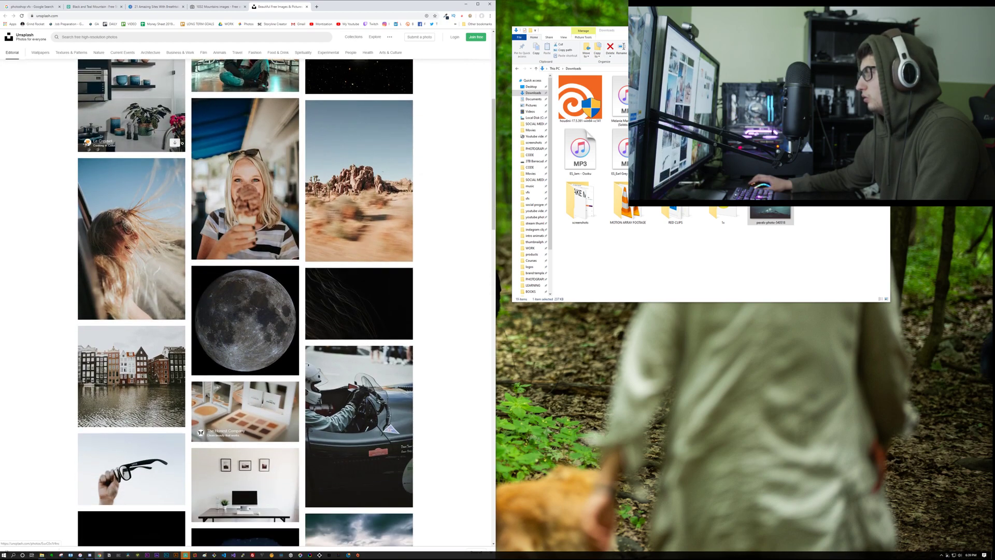
scroll(182, 143, "down", 6)
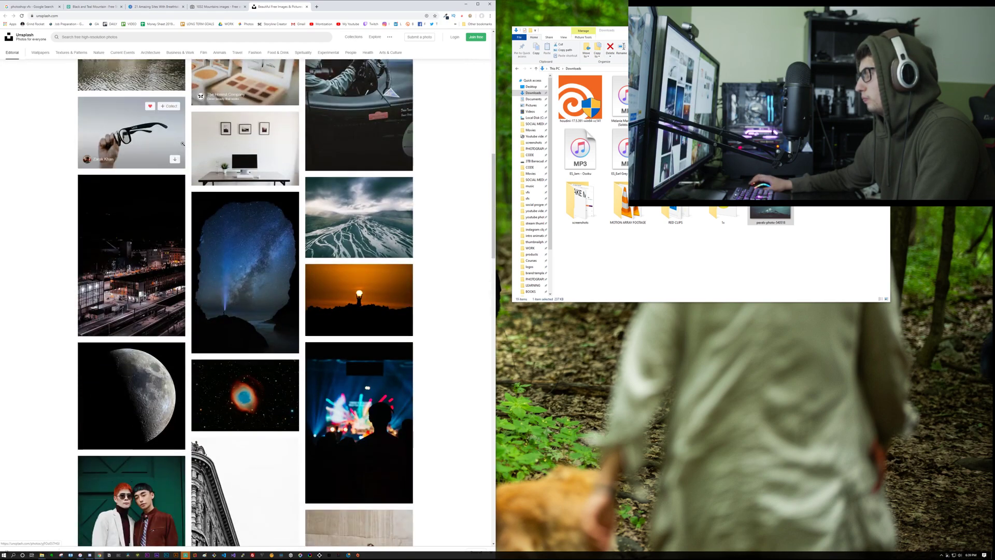
scroll(182, 144, "down", 4)
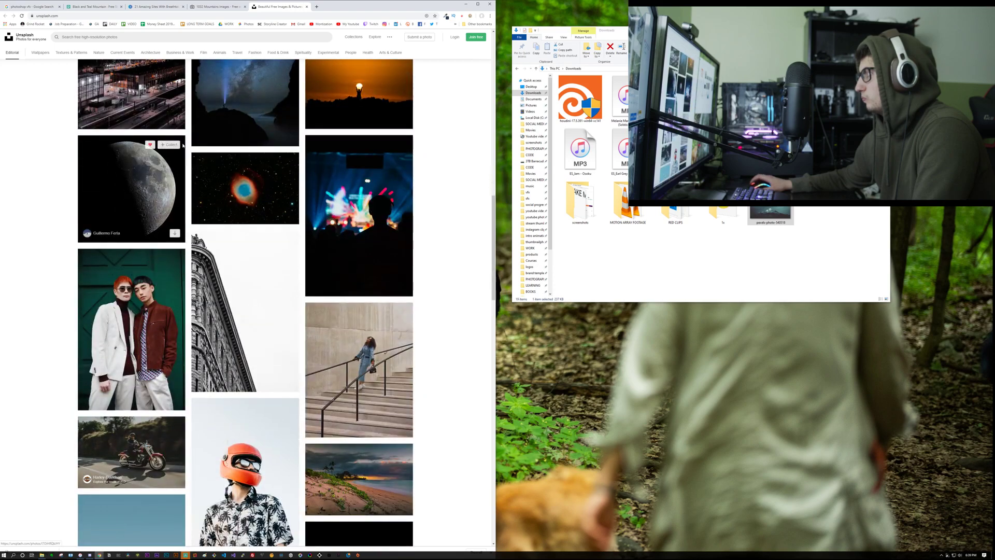
scroll(182, 146, "down", 10)
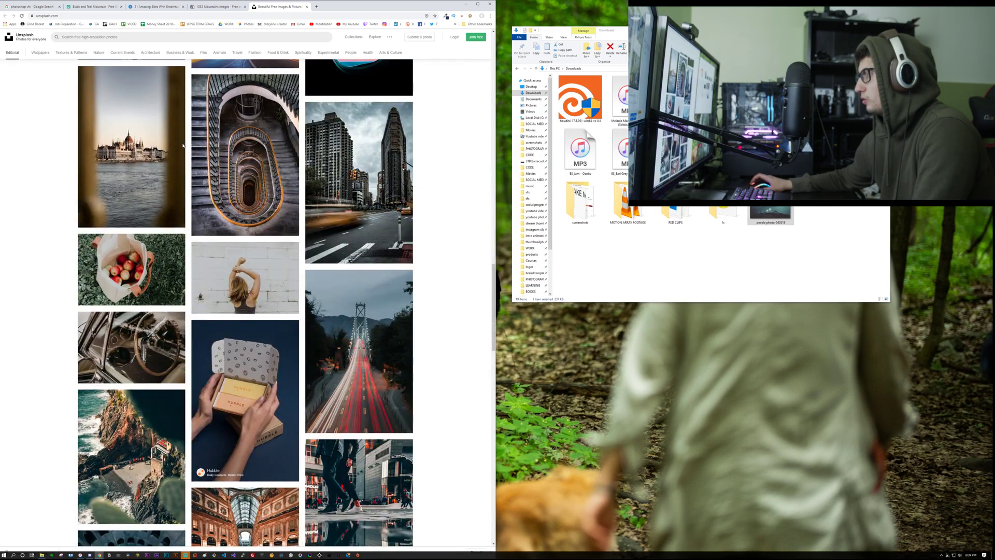
left_click(129, 39)
type("mo")
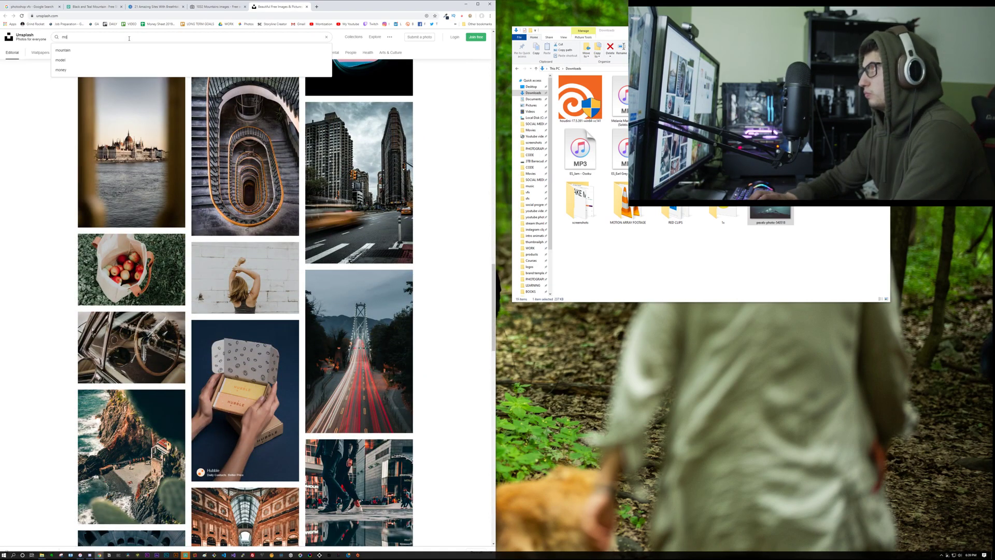
type("untain")
key("Return")
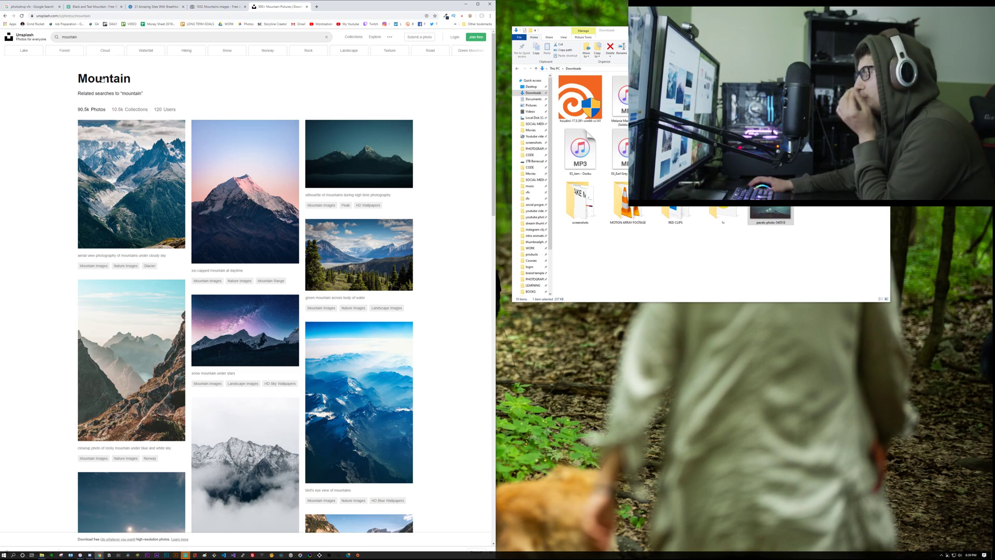
- Open the photo of snowy mountains under a purple starry sky from the Unsplash results and download it for free
scroll(234, 201, "down", 4)
mouse_move(234, 202)
scroll(232, 201, "up", 4)
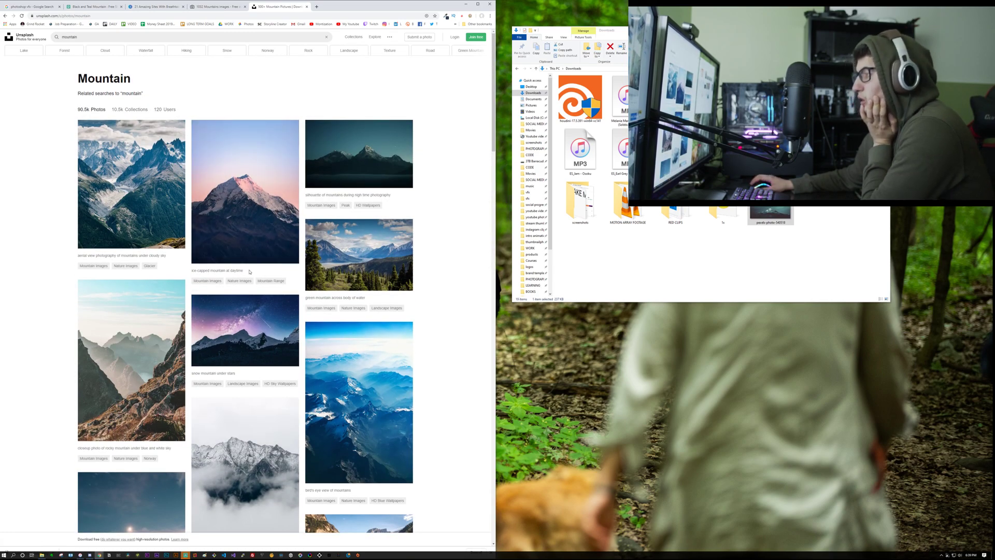
left_click(230, 311)
scroll(253, 263, "down", 1)
left_click(433, 45)
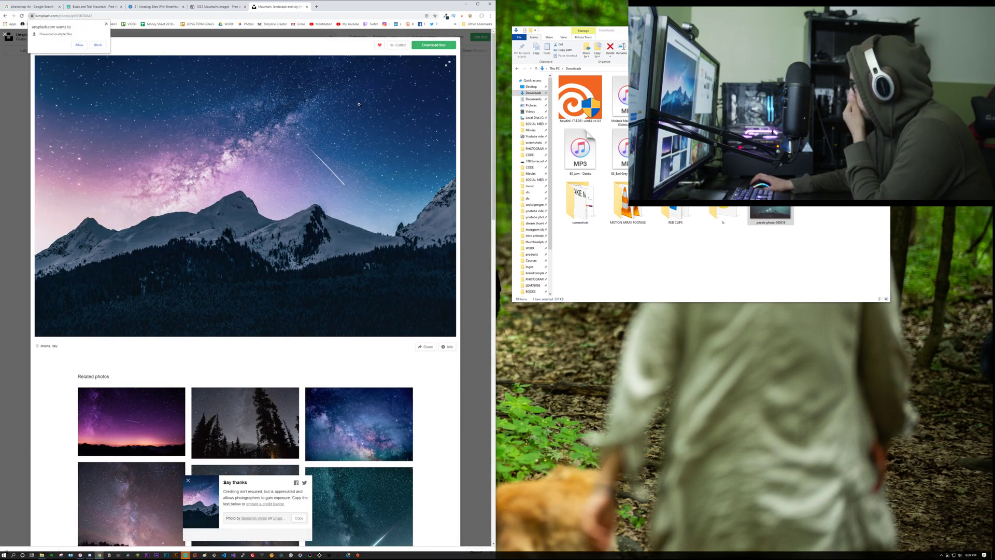
- Show the Downloads folder in File Explorer and open the downloaded Pexels mountain photo
left_click(644, 250)
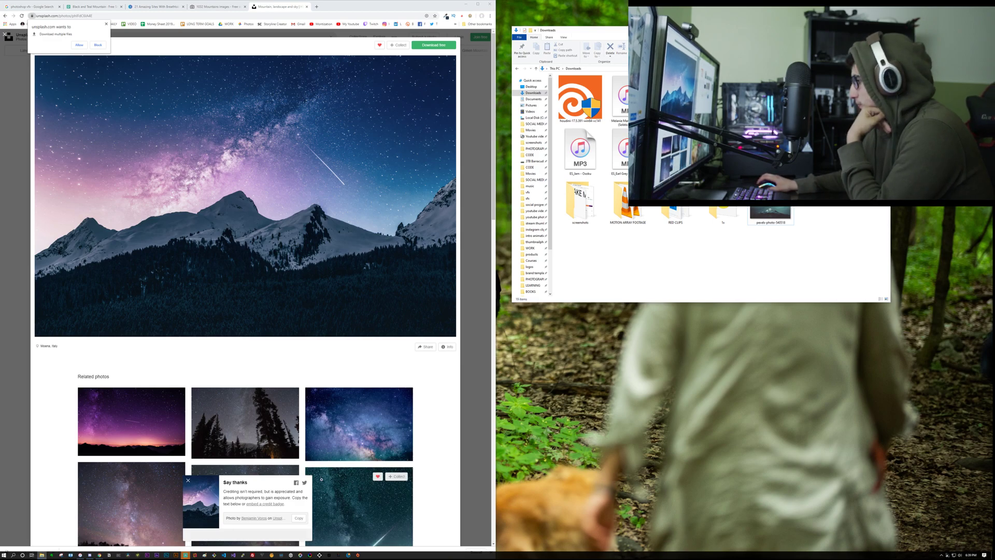
left_click(475, 539)
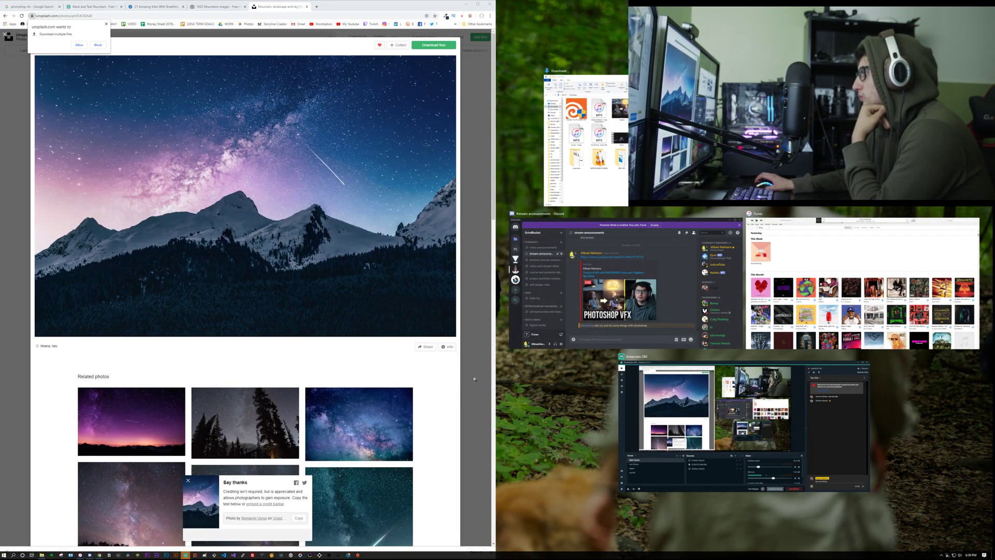
left_click(469, 378)
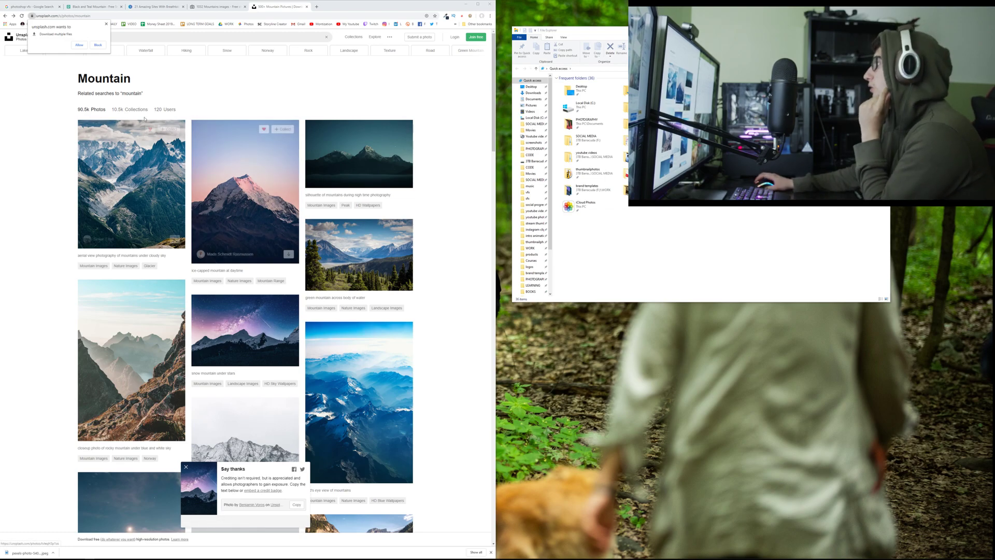
left_click(536, 95)
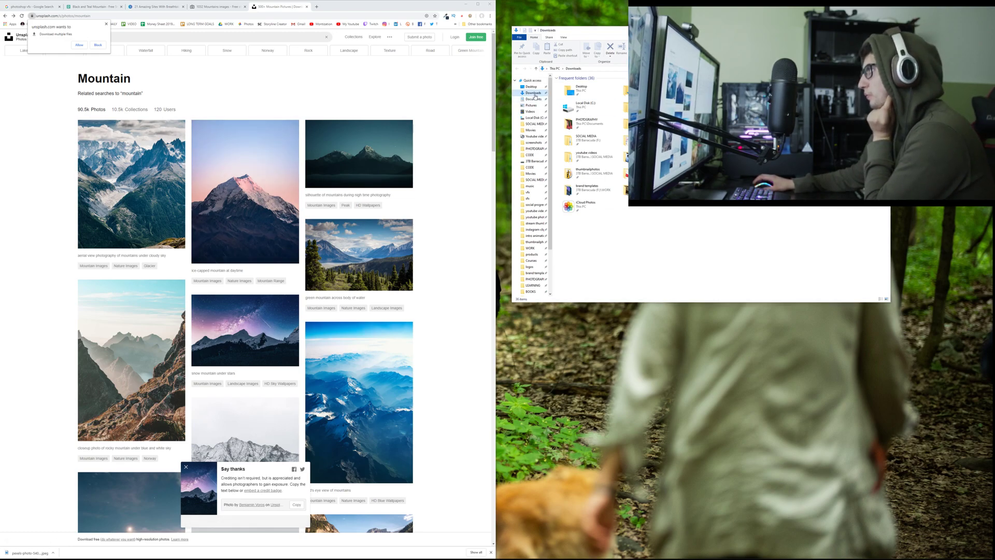
key("Return")
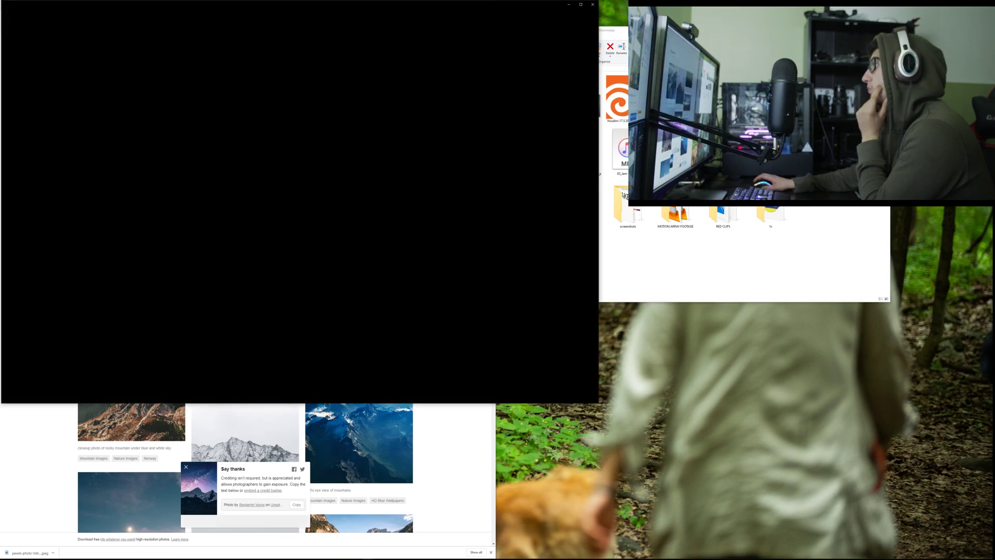
- Compare the Pexels mountain photo with the Capture.JPG before-and-after reference in Photos, and close the viewer windows
key("Right")
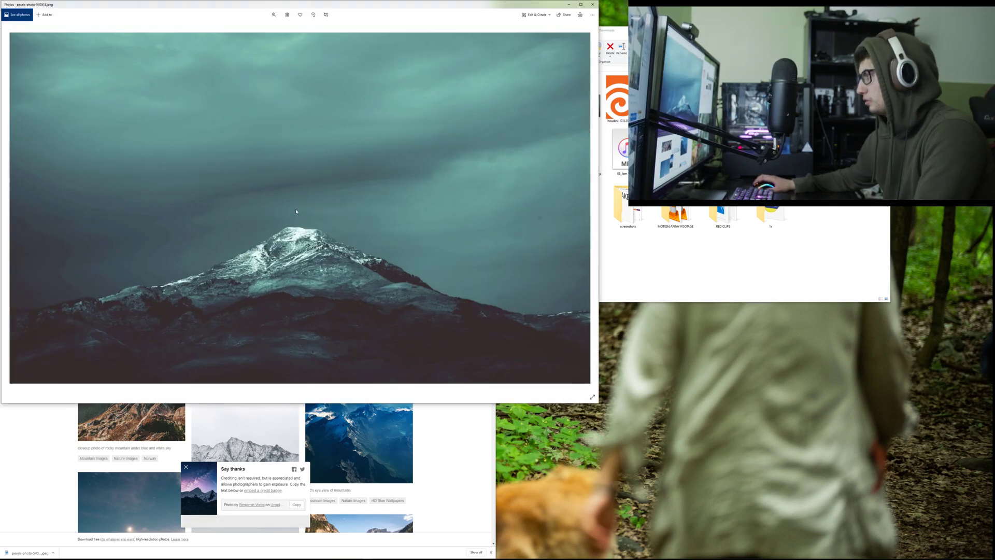
key("Left")
left_click(386, 158)
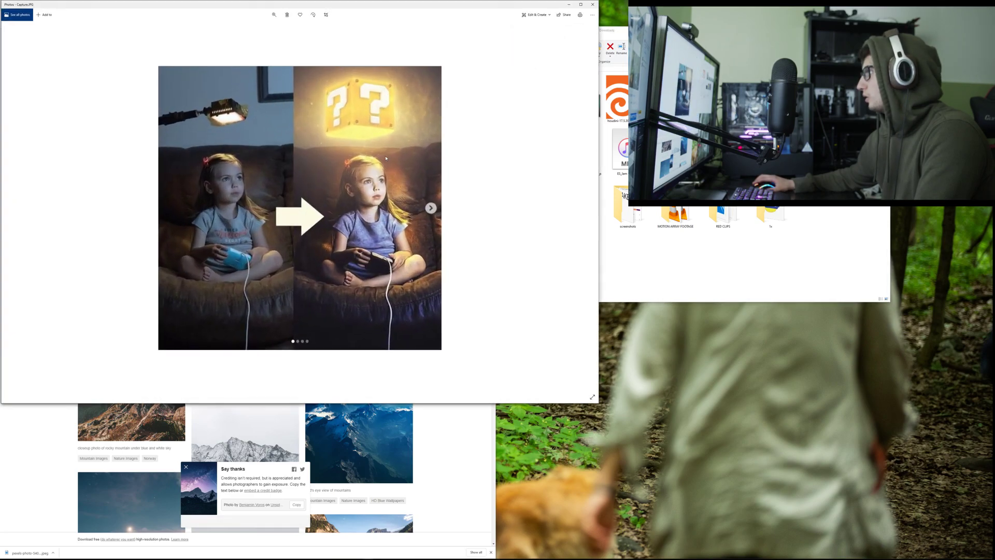
scroll(386, 158, "up", 1)
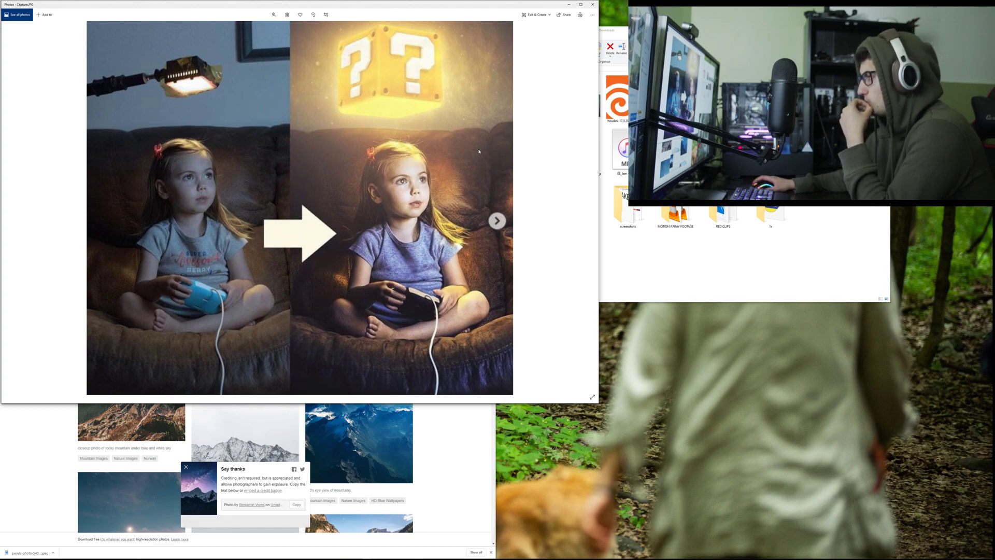
left_click(593, 4)
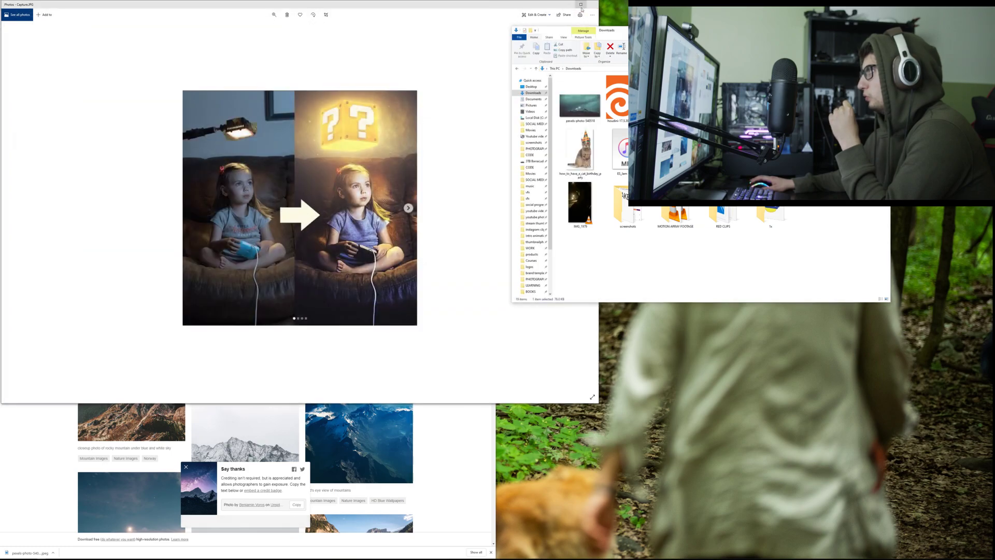
left_click(592, 5)
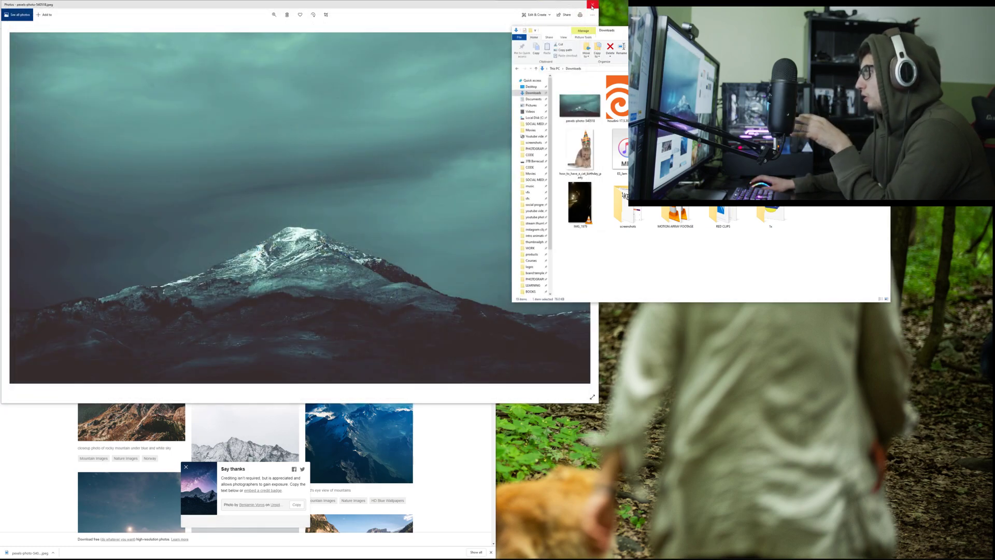
left_click(592, 4)
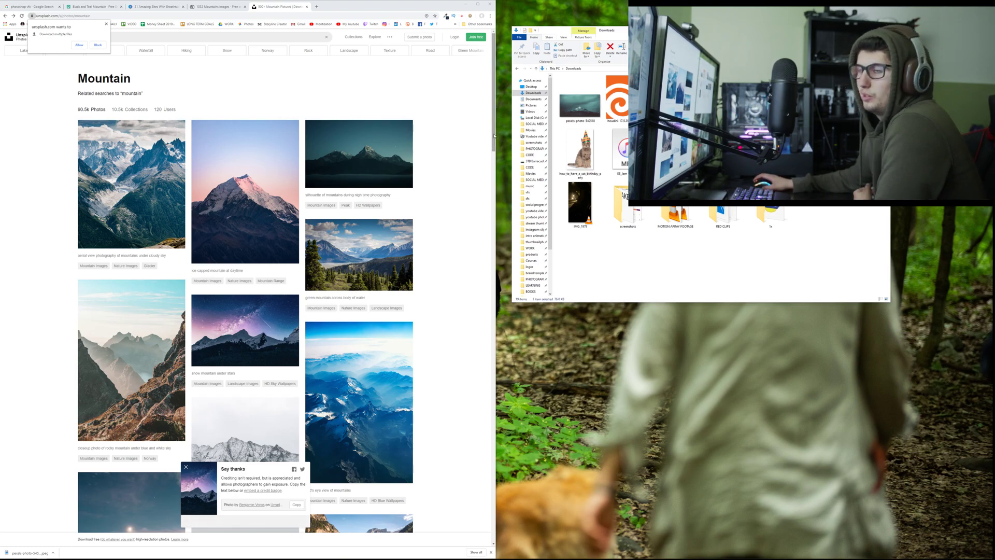
- Dismiss Unsplash's multiple-file download request and launch Photoshop, keeping the Downloads folder and the Unsplash results in front of it
left_click(106, 24)
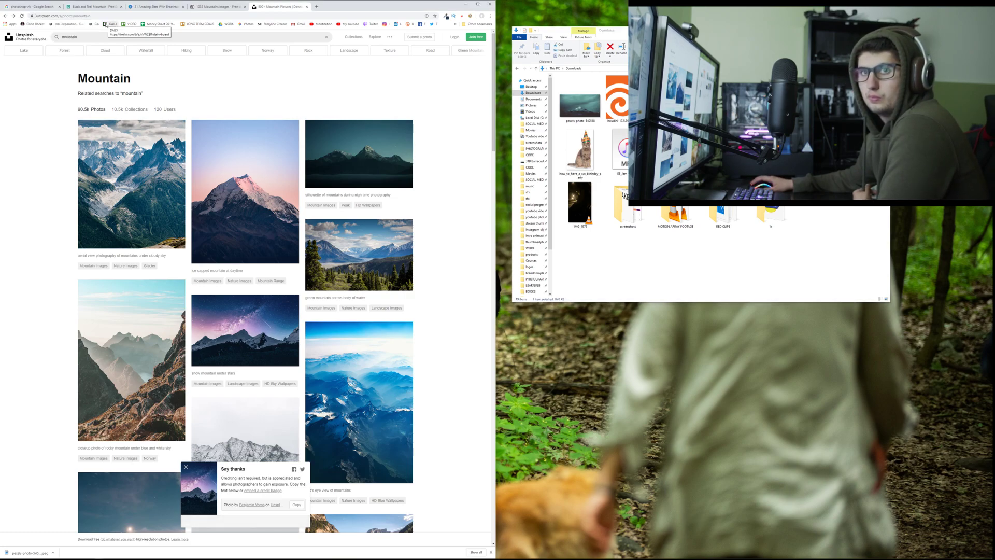
mouse_move(162, 557)
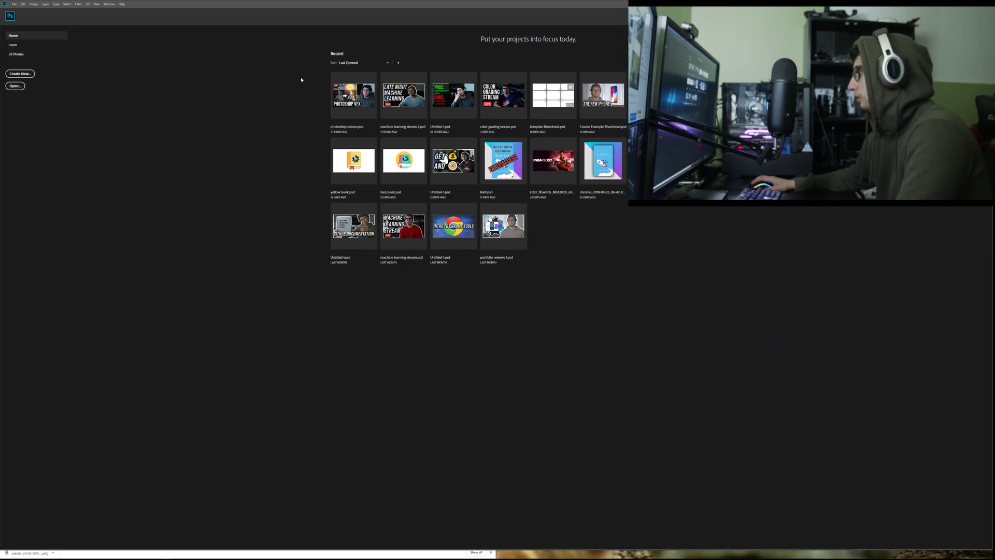
key("alt+Tab")
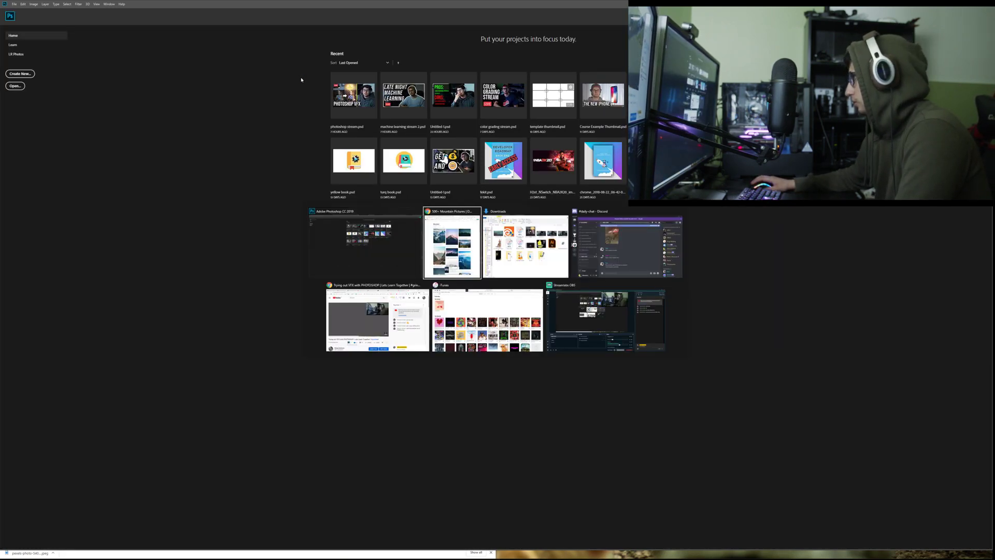
left_click(790, 259)
key("alt+Tab")
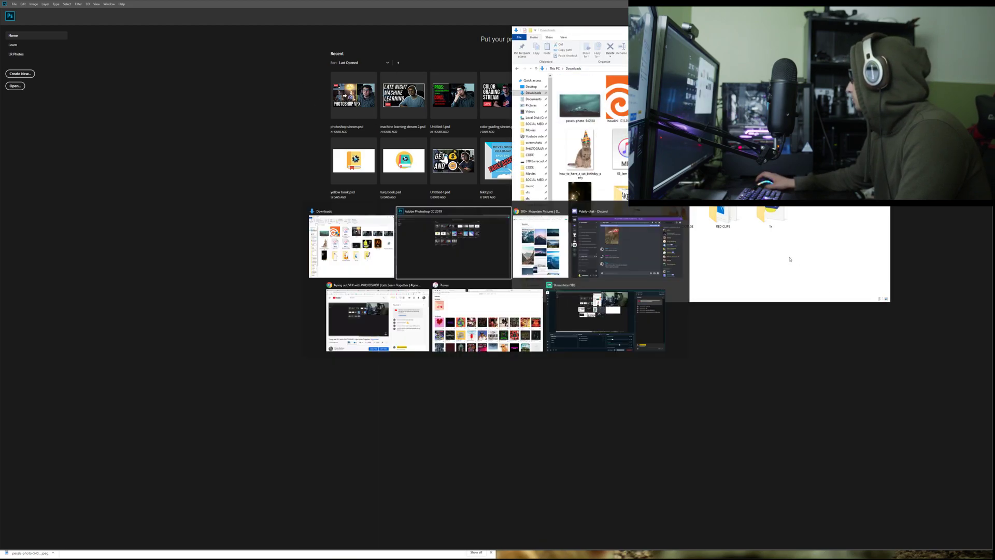
key("alt+Tab")
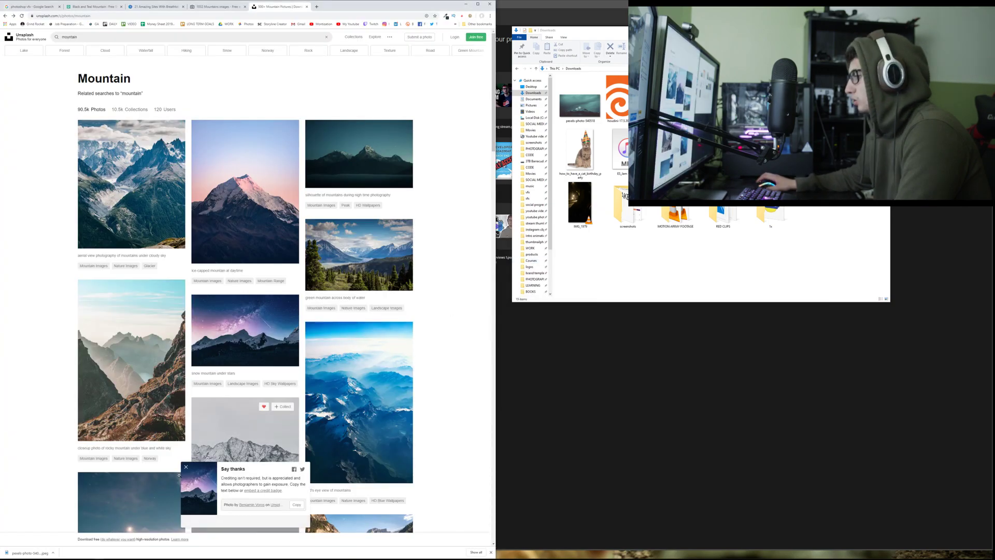
- Look through further Unsplash mountain results and view the photo of the glowing peak above a dark forest enlarged
left_click(54, 552)
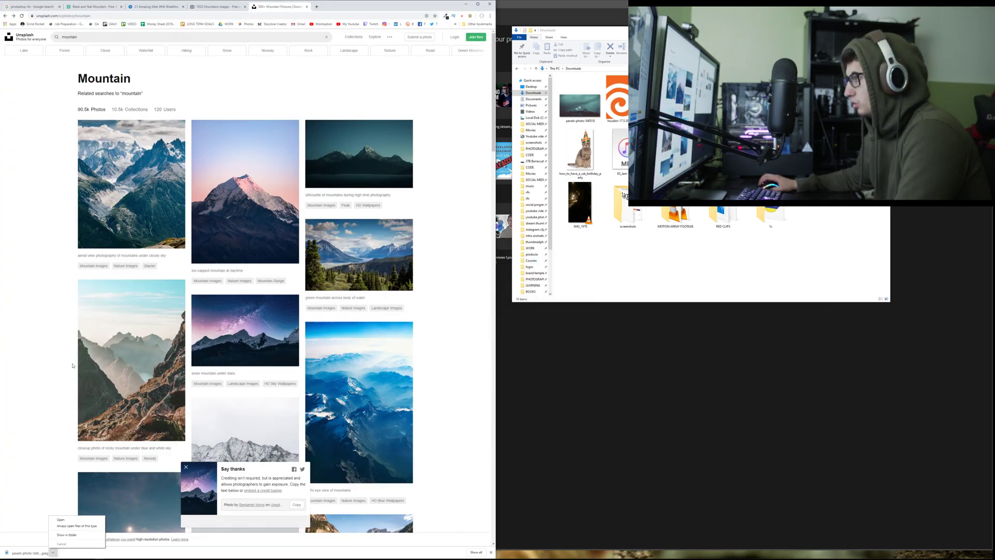
left_click(26, 337)
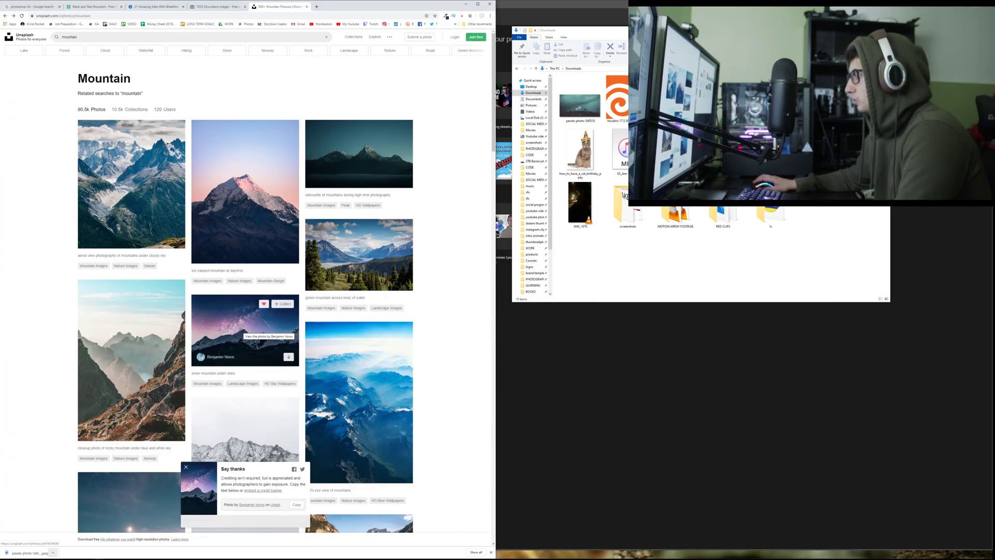
scroll(241, 332, "down", 7)
scroll(241, 331, "down", 5)
scroll(340, 163, "up", 2)
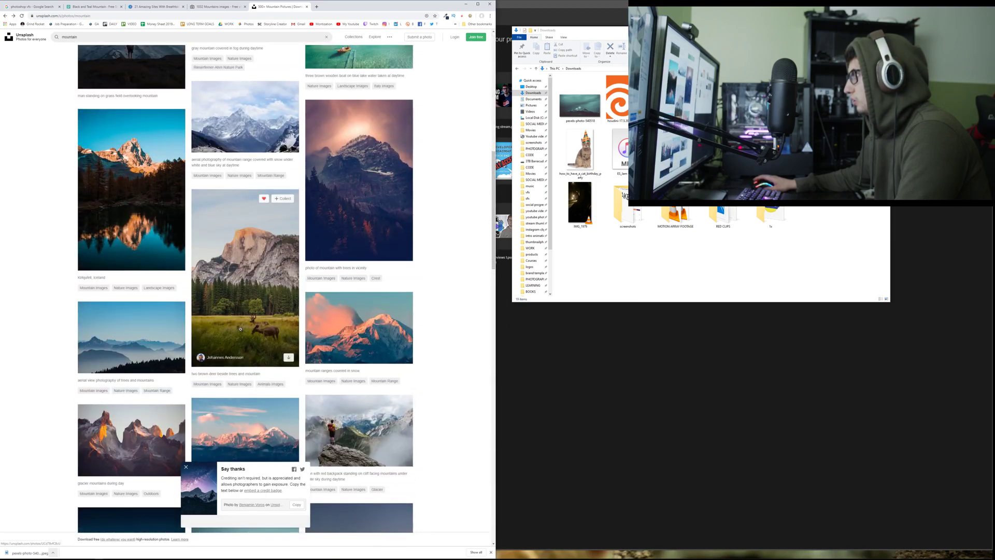
left_click(340, 163)
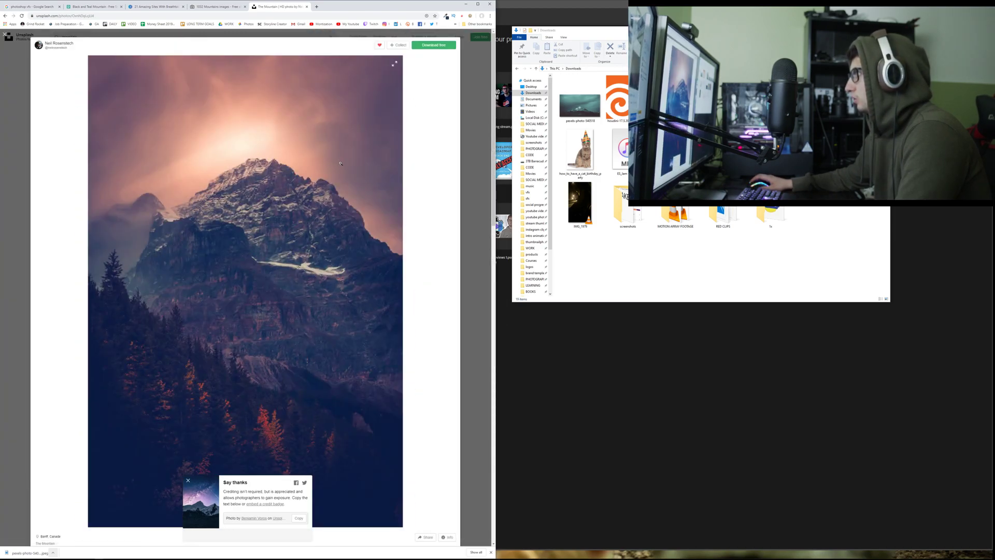
key("Escape")
- Open the photo of snow-covered rocky mountains under a clear dark blue sky and download it for free
scroll(118, 208, "down", 6)
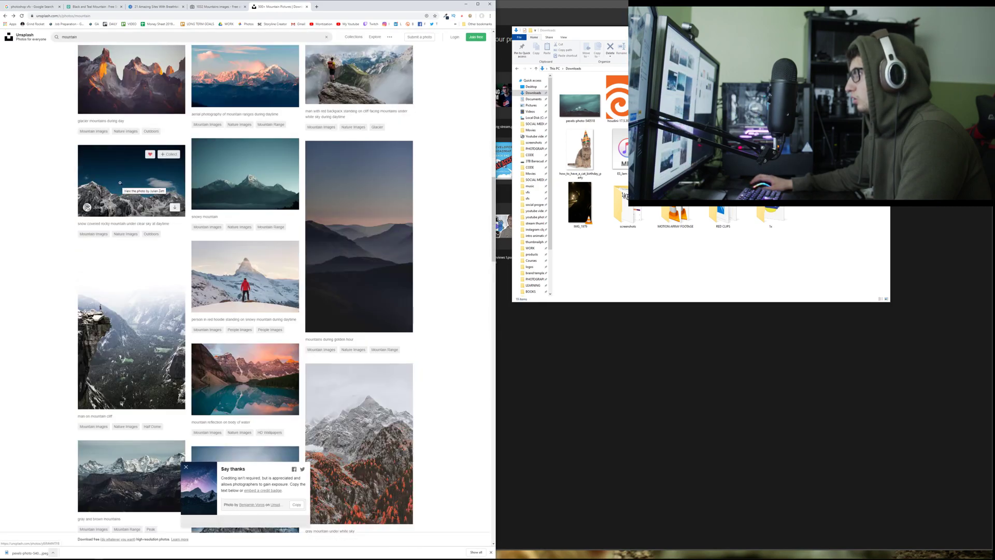
left_click(119, 202)
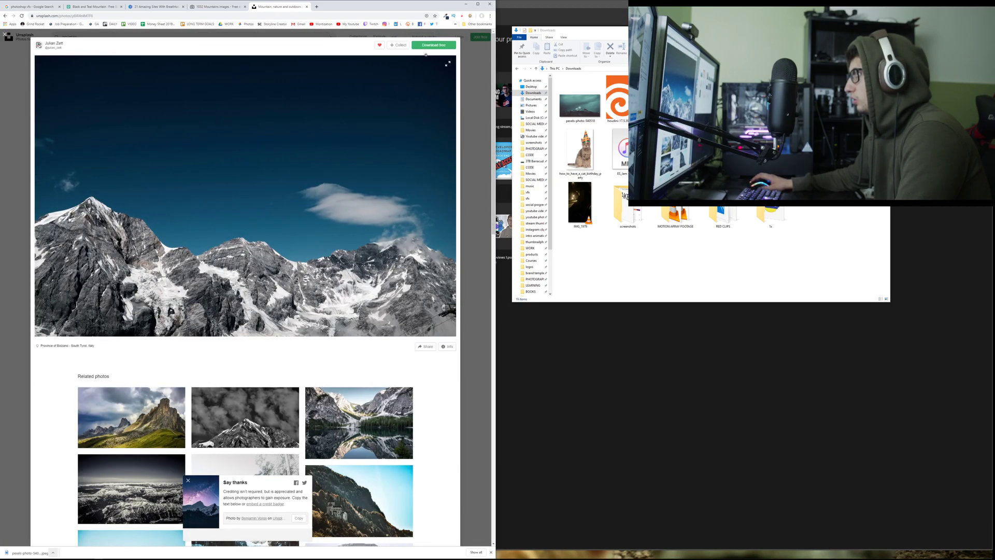
left_click(427, 45)
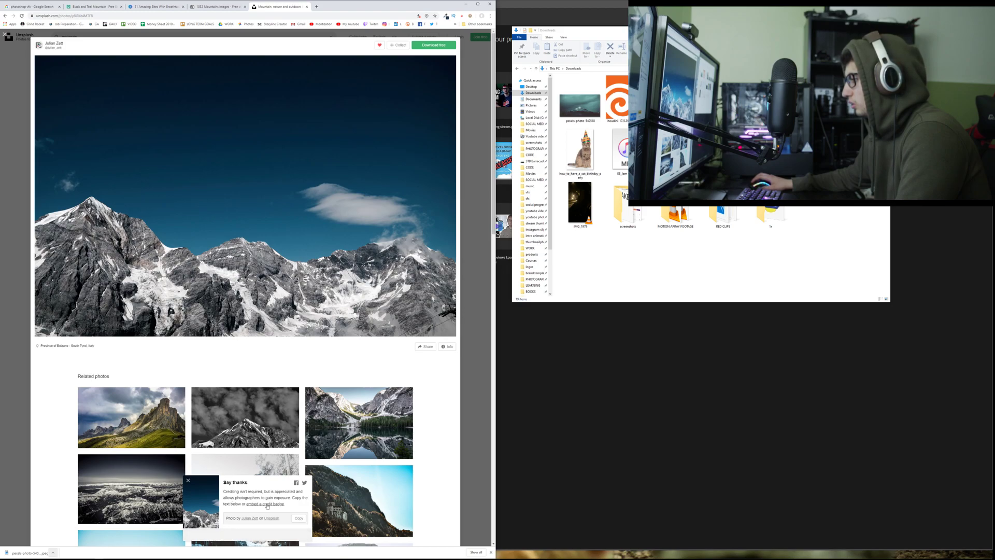
- Copy the downloaded photo's photographer credit line and open its embeddable credit badge code
left_click(299, 517)
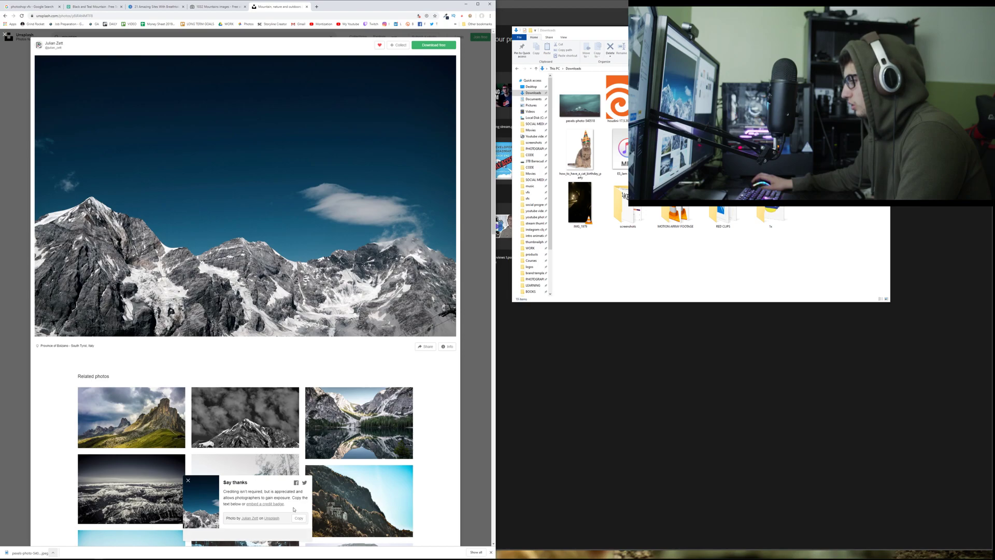
triple_click(274, 497)
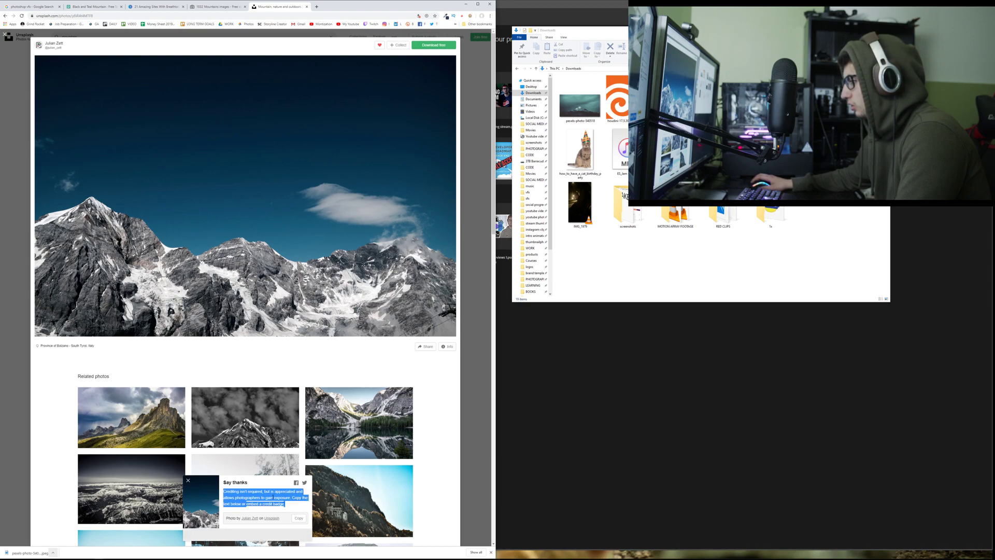
left_click(273, 498)
left_click(269, 504)
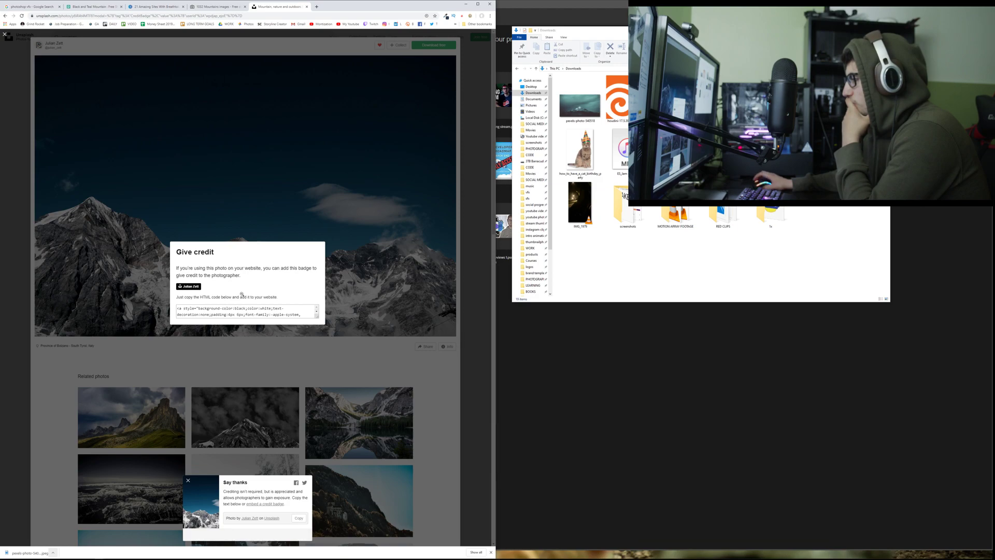
- Return to the Pexels page of the snow-capped peak under teal clouds and try to download the photo for free
left_click(89, 8)
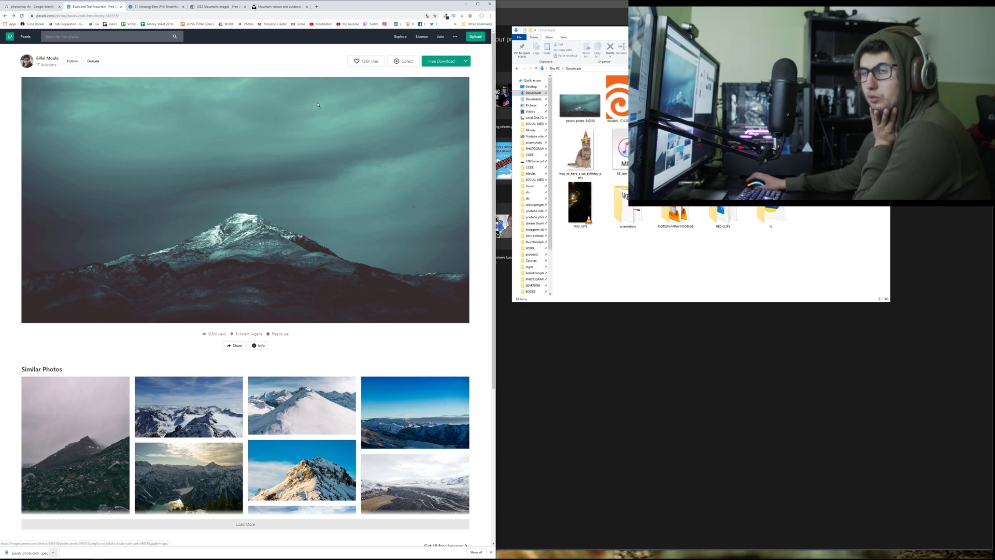
left_click(438, 63)
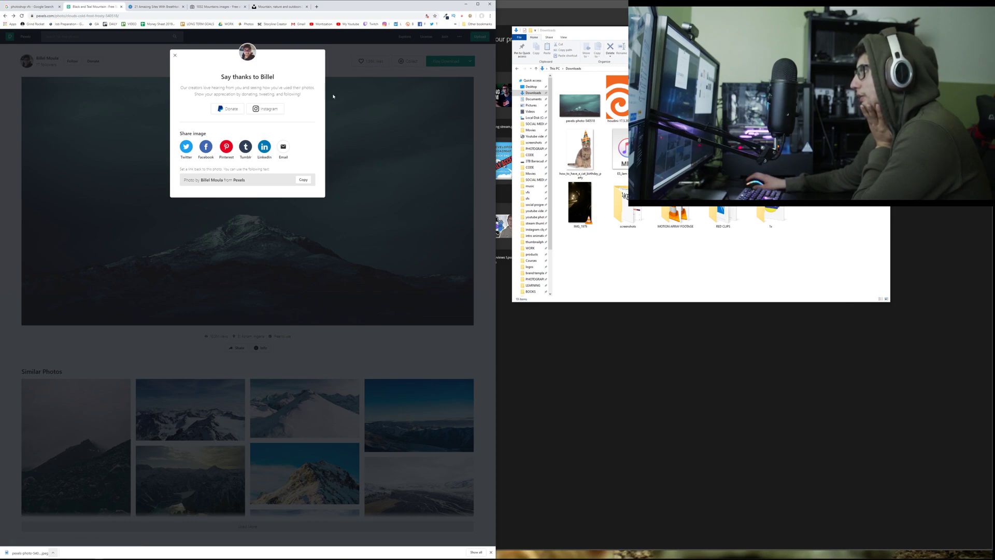
left_click_drag(210, 80, 300, 88)
left_click(257, 76)
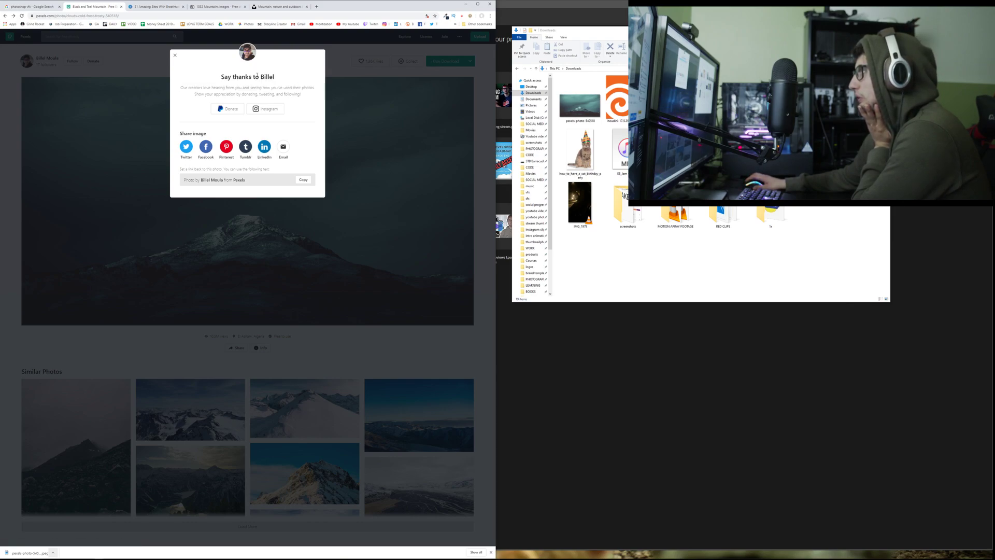
- Open the Pexels photographer's Instagram profile, look through the posts and return to the photo page
left_click(269, 110)
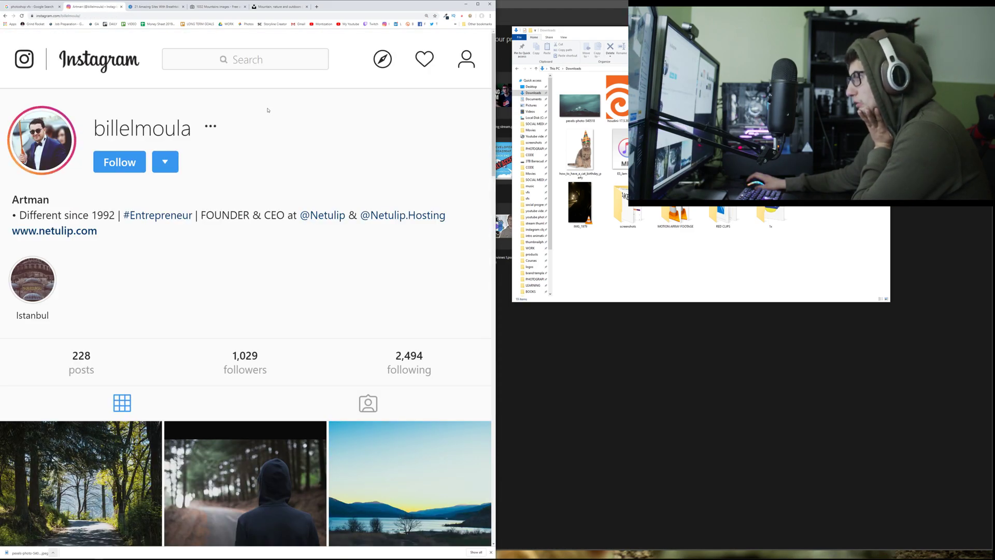
scroll(268, 110, "down", 5)
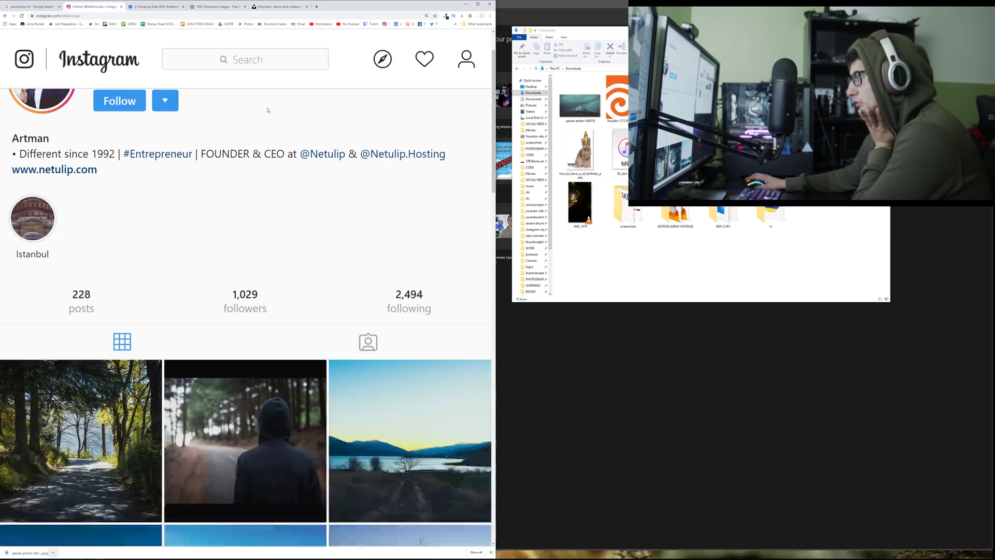
scroll(268, 110, "down", 3)
scroll(267, 111, "down", 2)
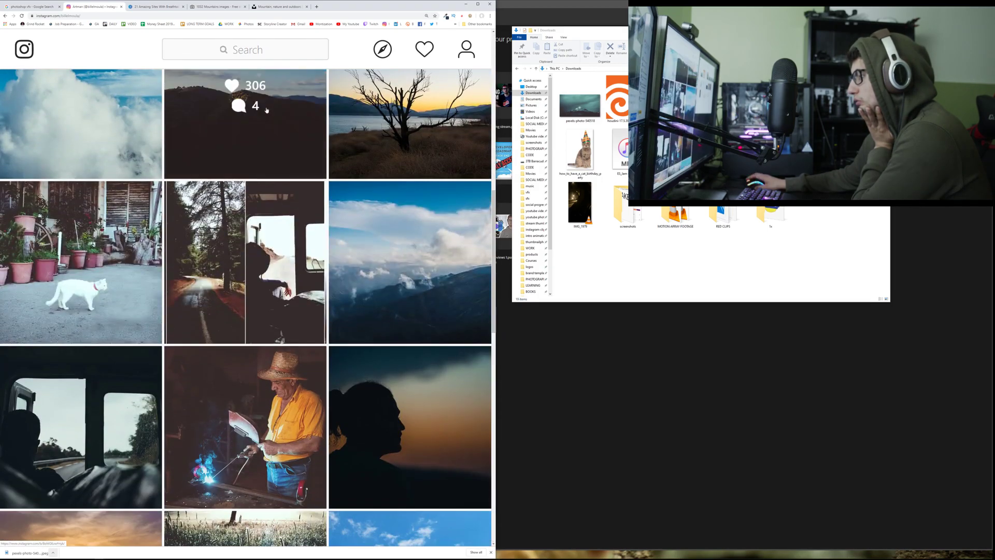
key("alt+Left")
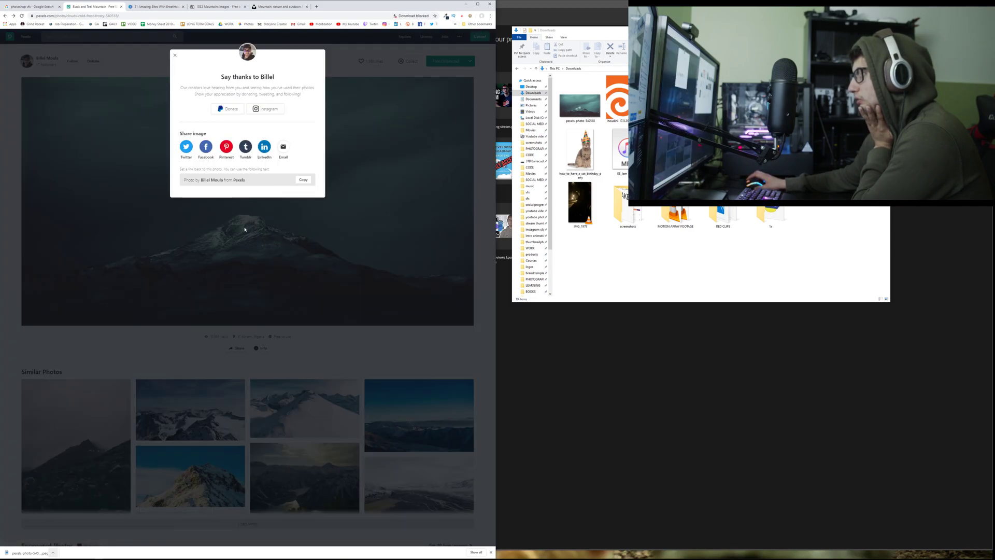
- Dismiss the thank-you message and try the free download of the teal mountain photo once more
left_click(244, 232)
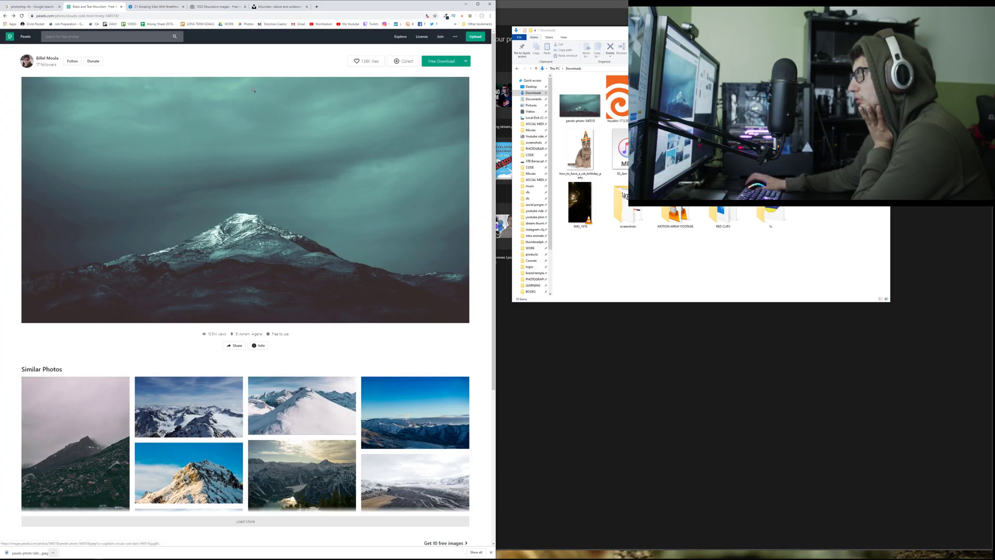
left_click(445, 61)
left_click(342, 182)
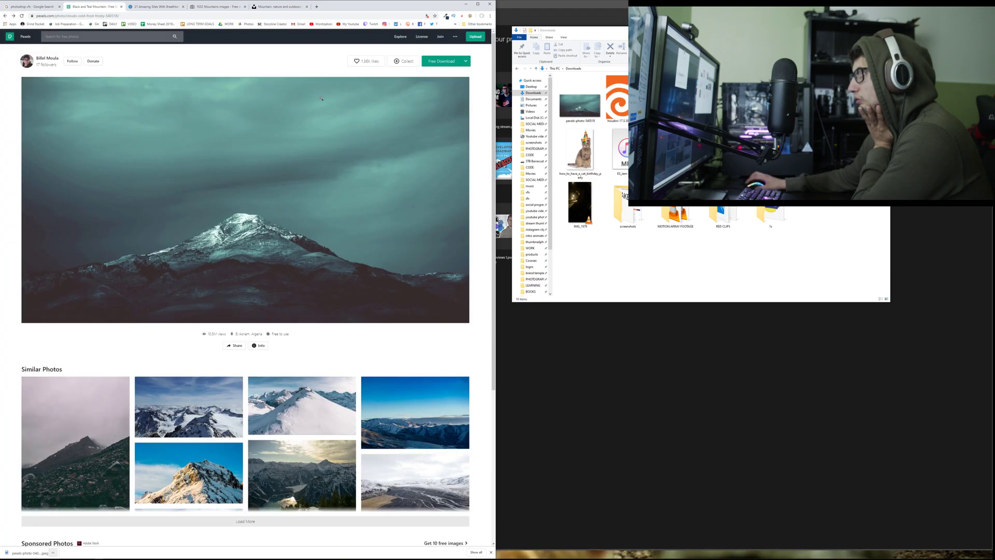
- Search Google for "pexels wont download" in a new browser tab
left_click(316, 7)
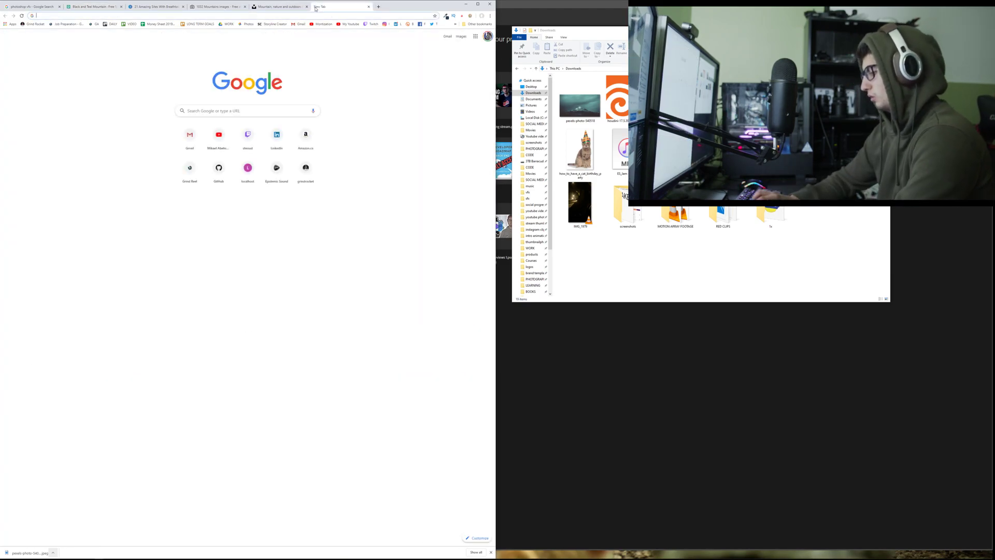
type("pi")
key("BackSpace")
type("exels")
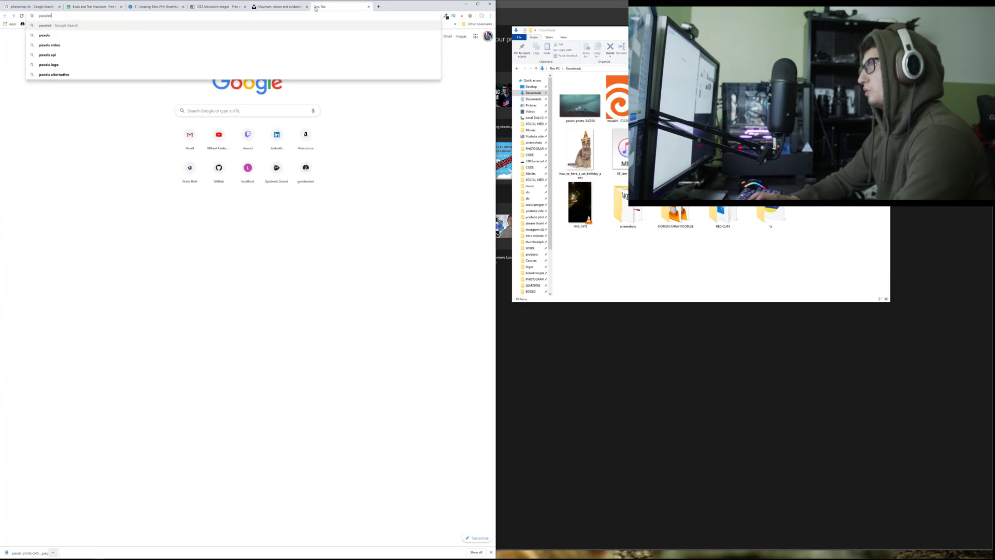
type(" wont download")
key("Return")
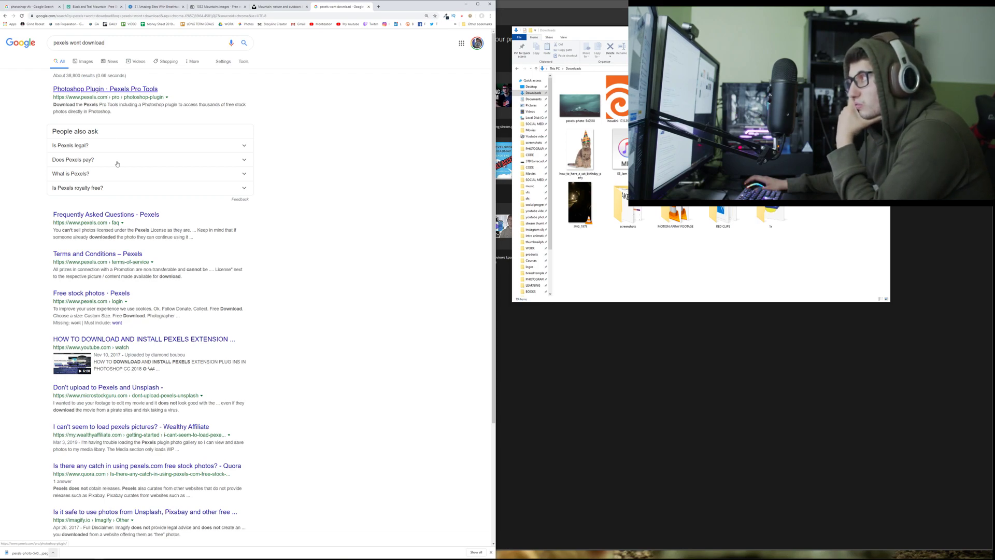
- Refine the Google search to "pexels picture wont download"
left_click(133, 43)
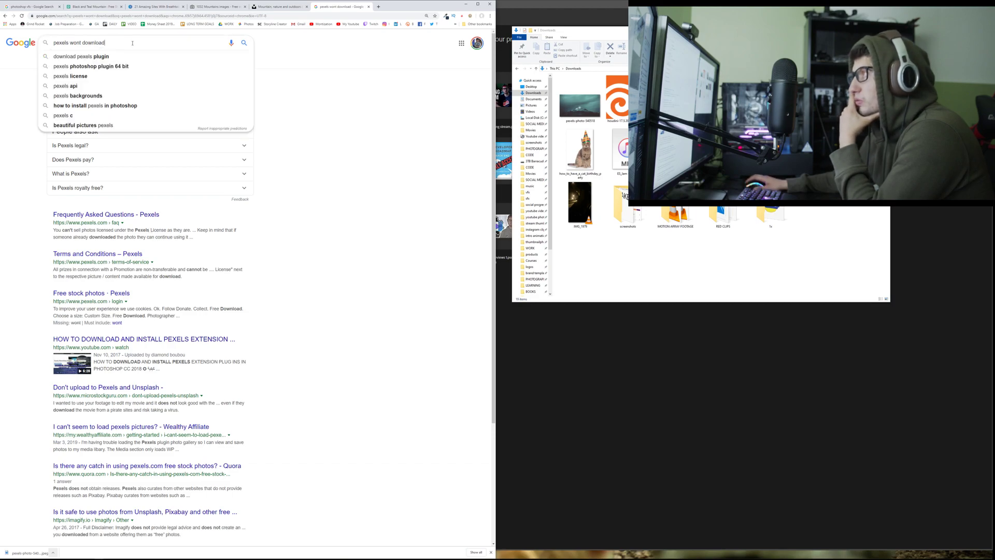
left_click(70, 43)
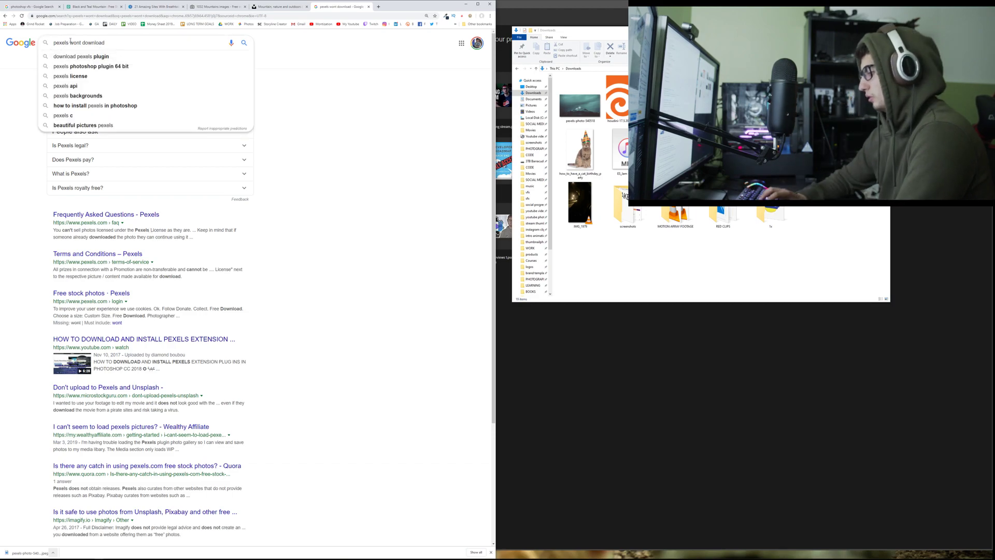
type("picture")
key("Return")
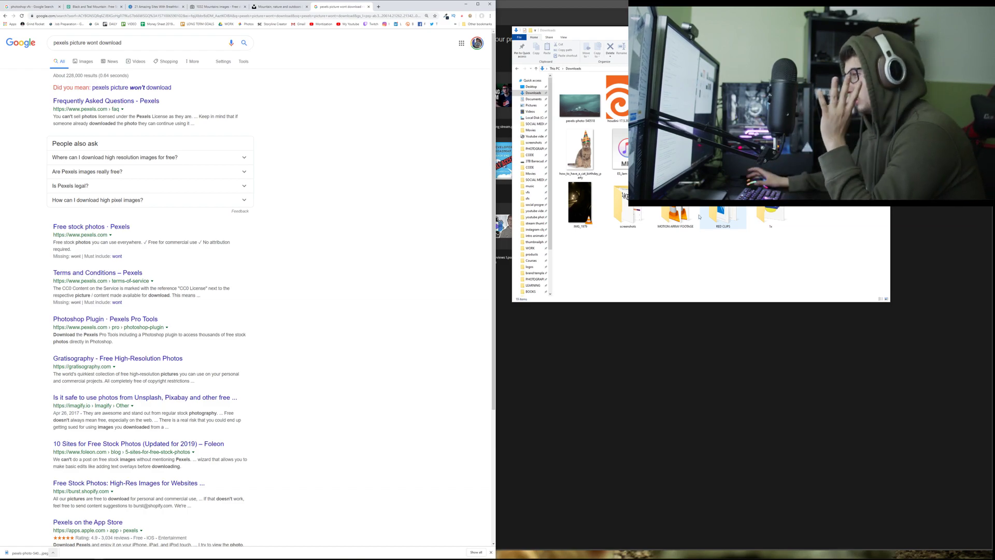
- Open Gratisography from the search results, look through its photos for "mountain" and close the page
left_click(136, 358)
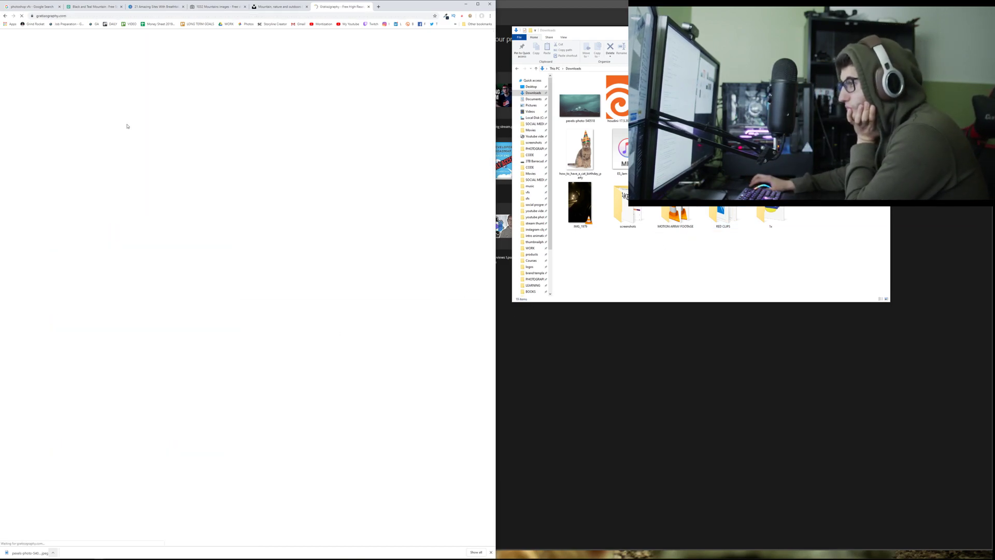
left_click(183, 174)
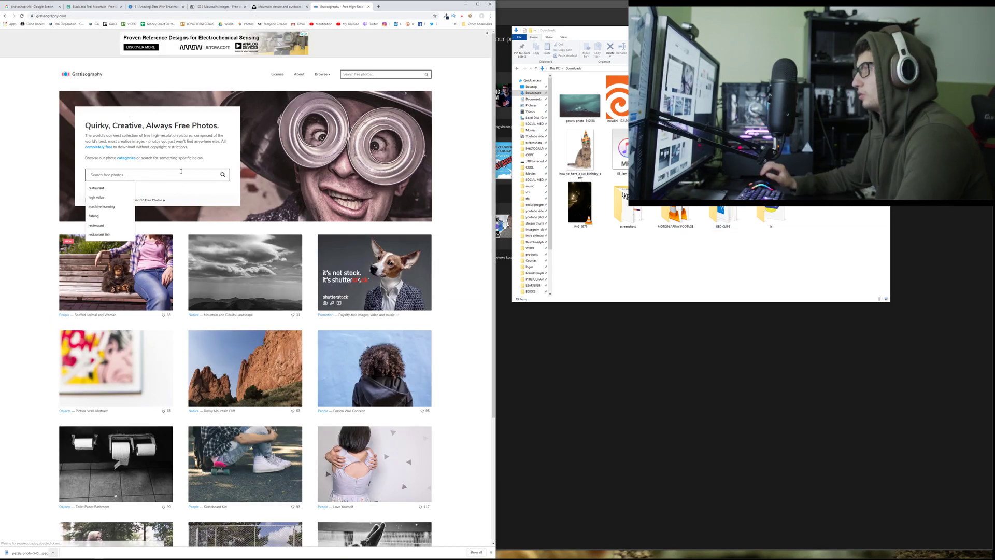
type("mo")
key("Down")
key("Return")
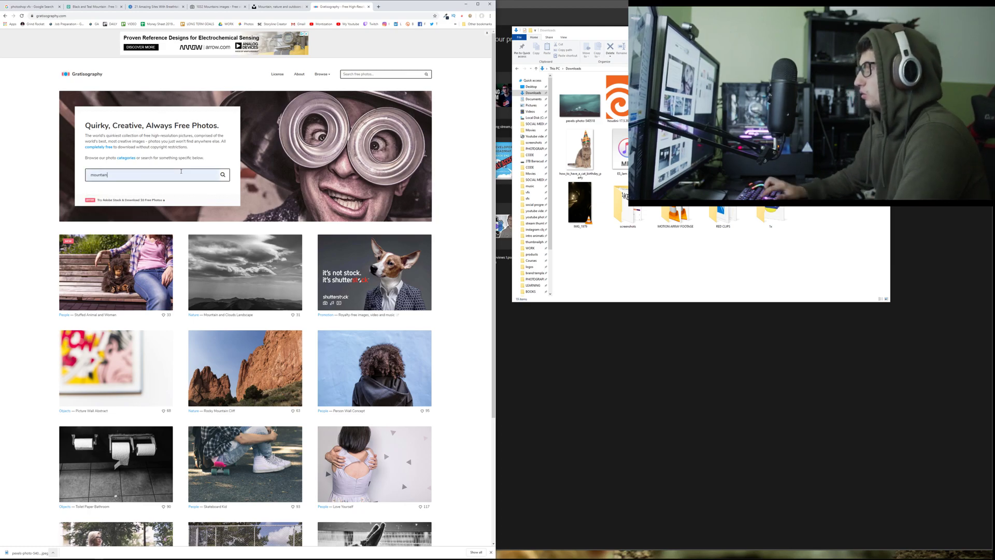
left_click(224, 175)
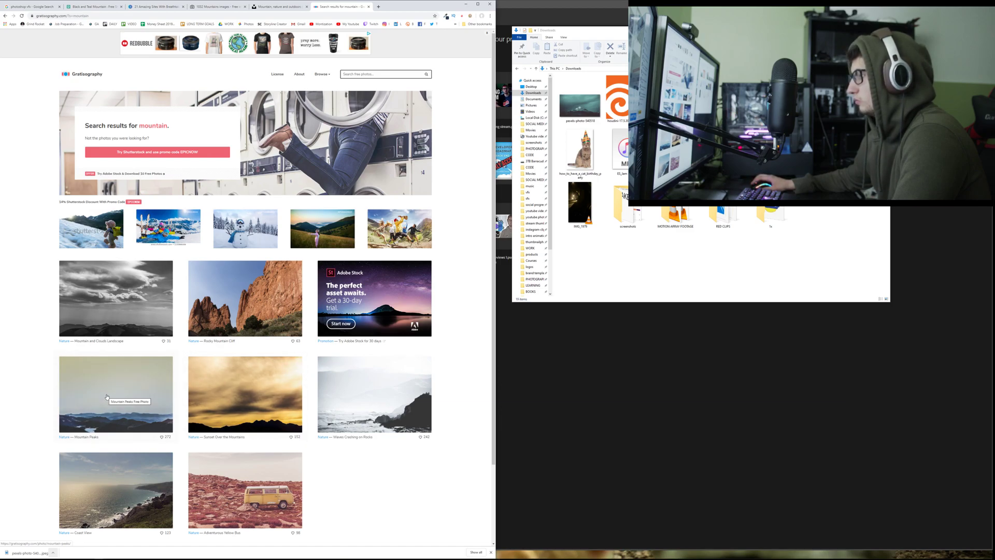
scroll(107, 397, "down", 2)
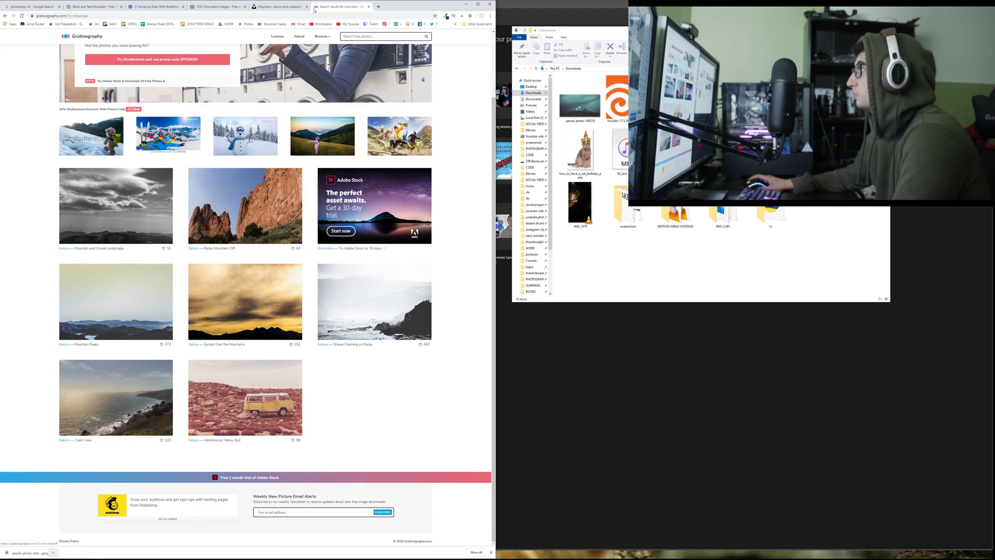
key("ctrl+w")
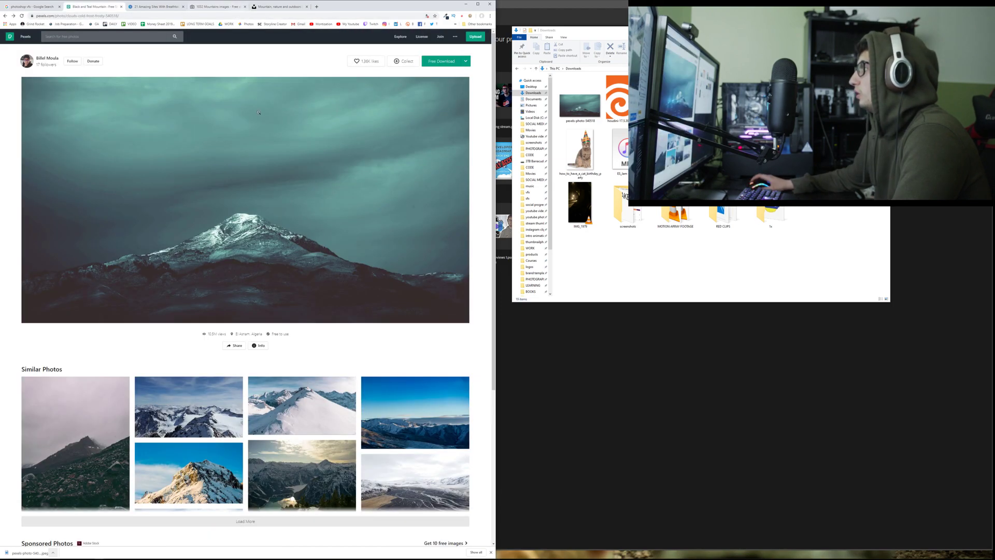
- Open the downloaded pexels-photo-540518 image in Photoshop, then bring the Downloads folder and the browser back in front
left_click(575, 108)
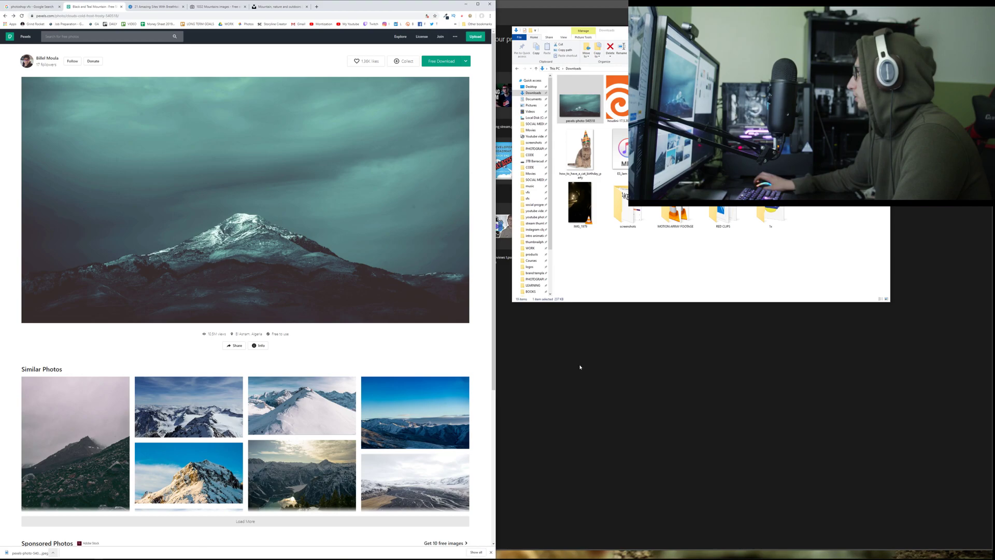
key("Return")
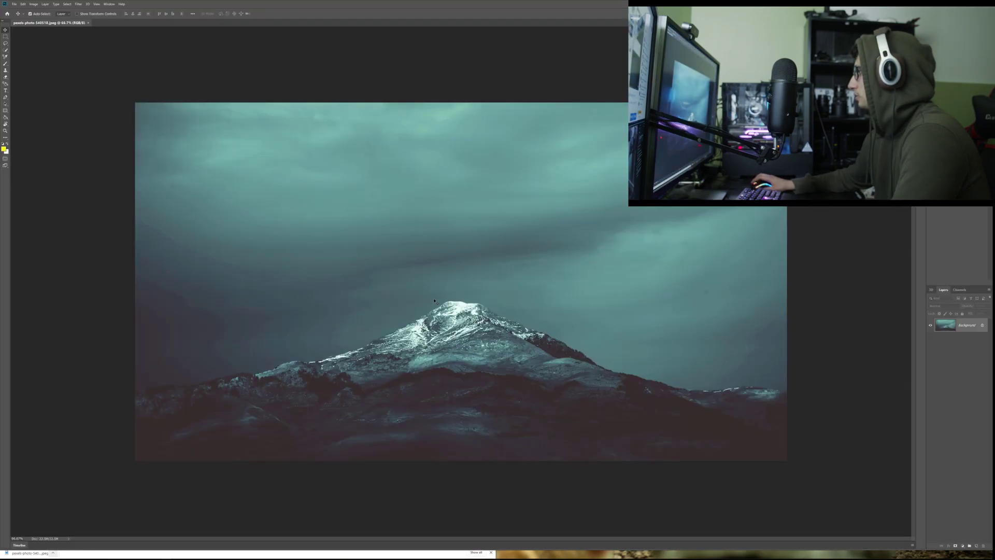
key("alt+Tab")
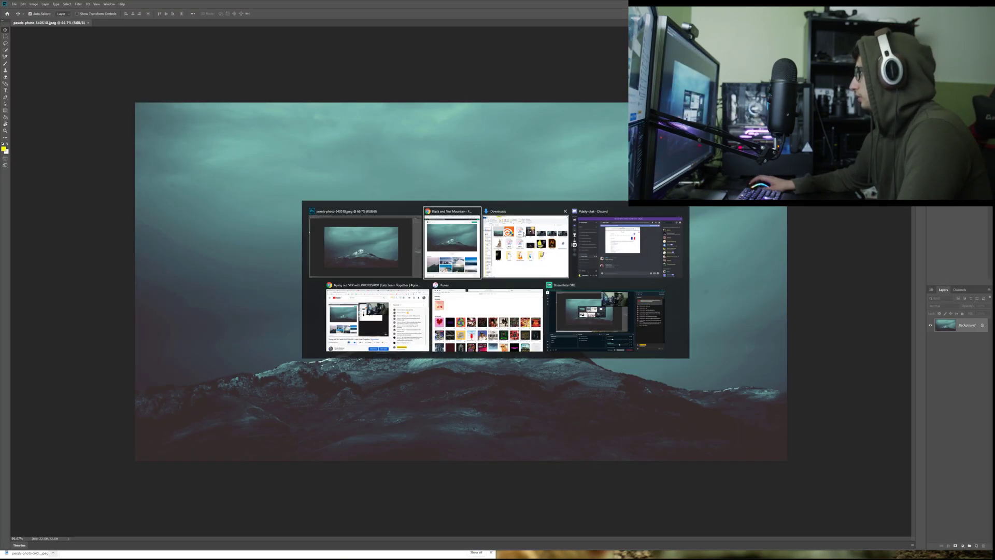
left_click(510, 250)
key("alt+Tab")
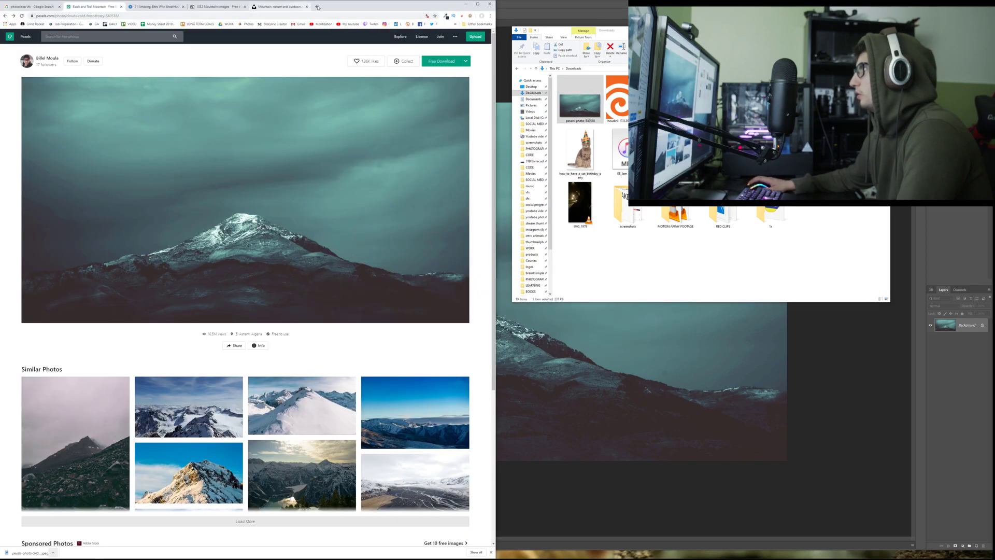
- Search Google Images for "halo spaceships" in a new browser tab
left_click(318, 6)
type("halo spaceshi")
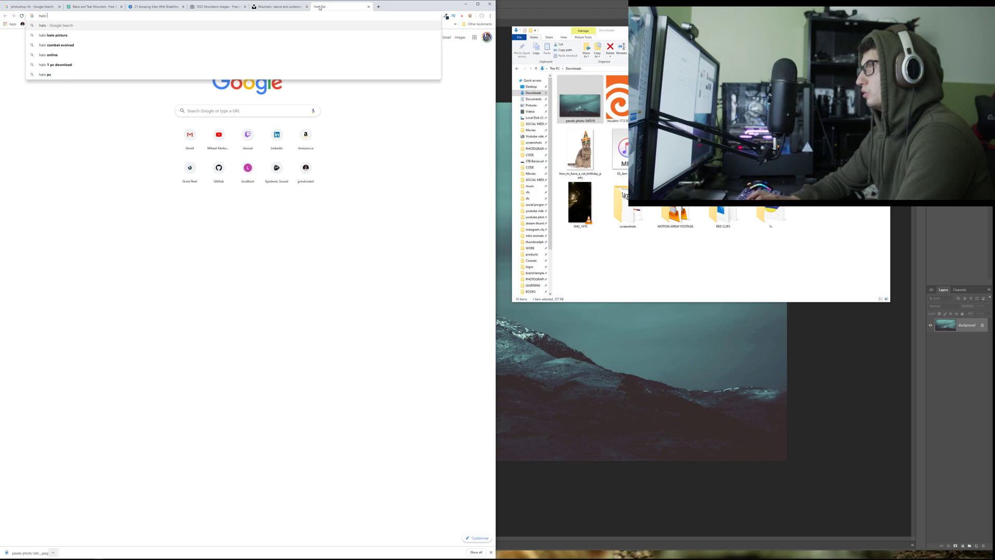
key("Return")
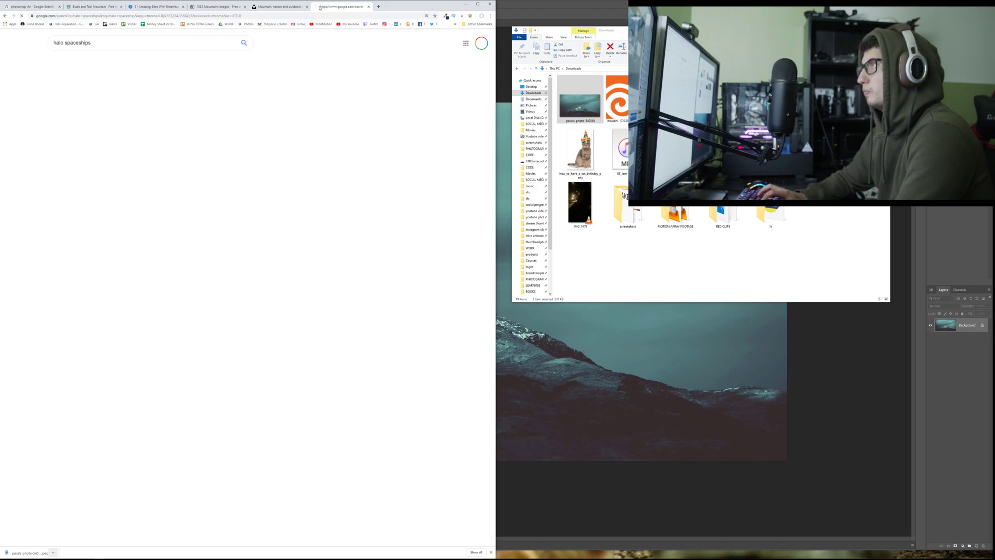
left_click(86, 63)
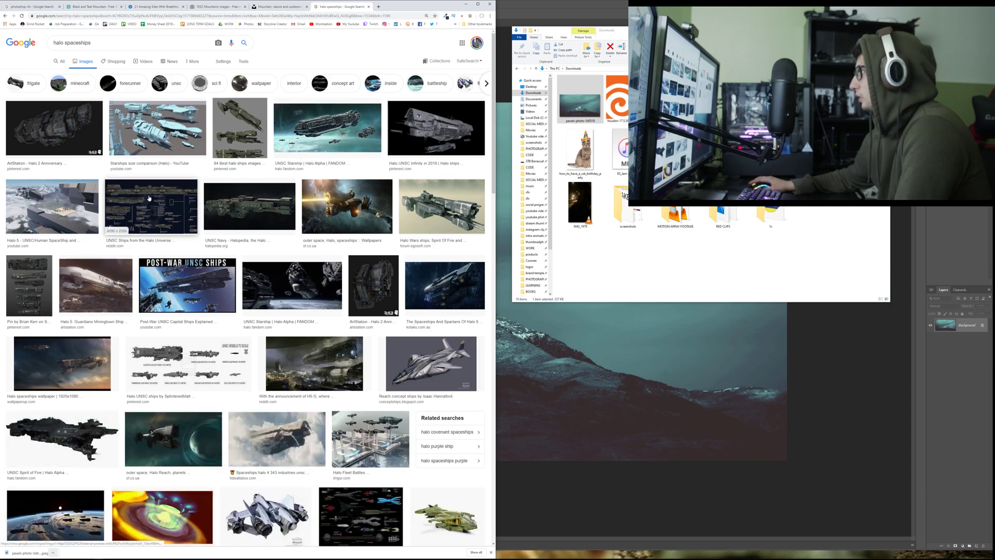
- Examine the Halo spaceship image results for a ship that suits the mountain composite
scroll(149, 198, "down", 1)
scroll(150, 198, "down", 4)
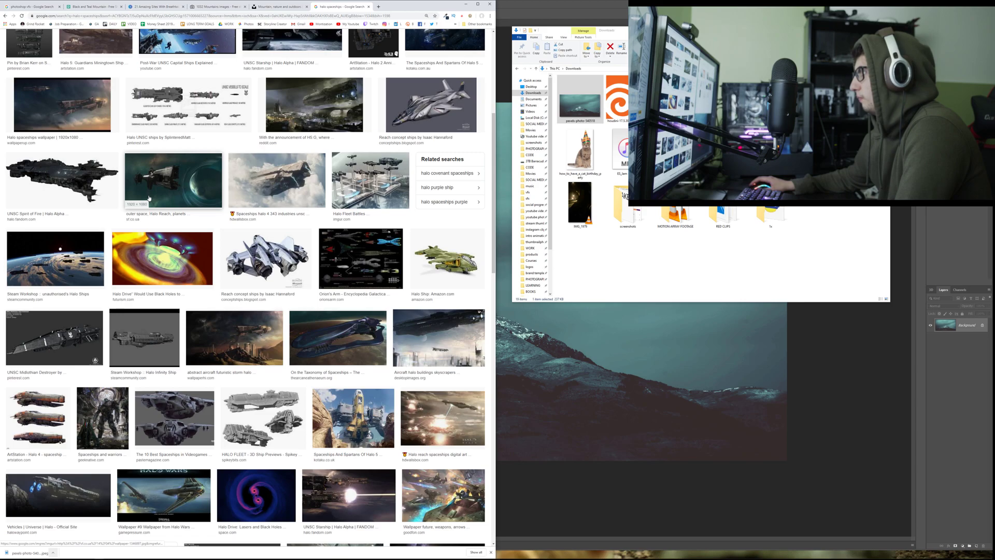
scroll(150, 198, "down", 3)
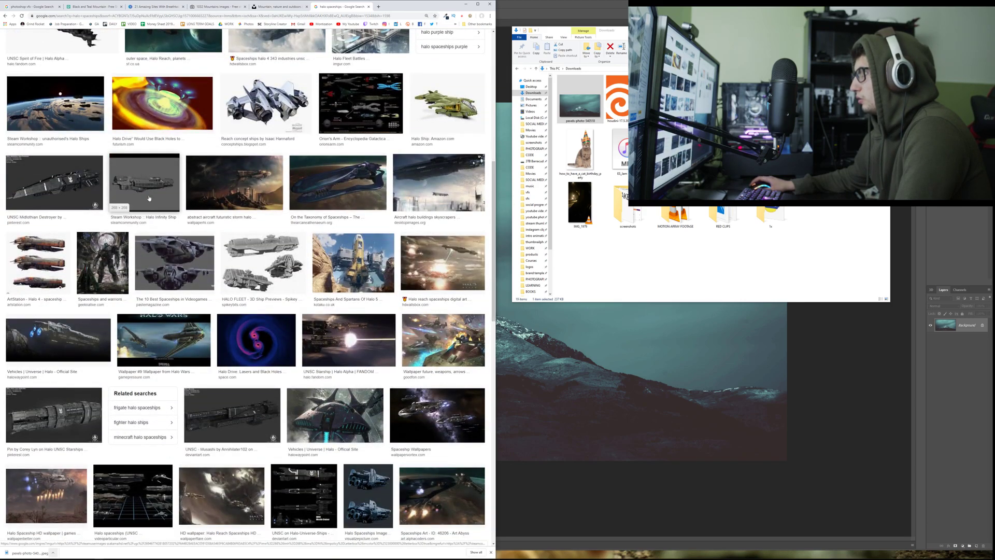
scroll(149, 198, "down", 3)
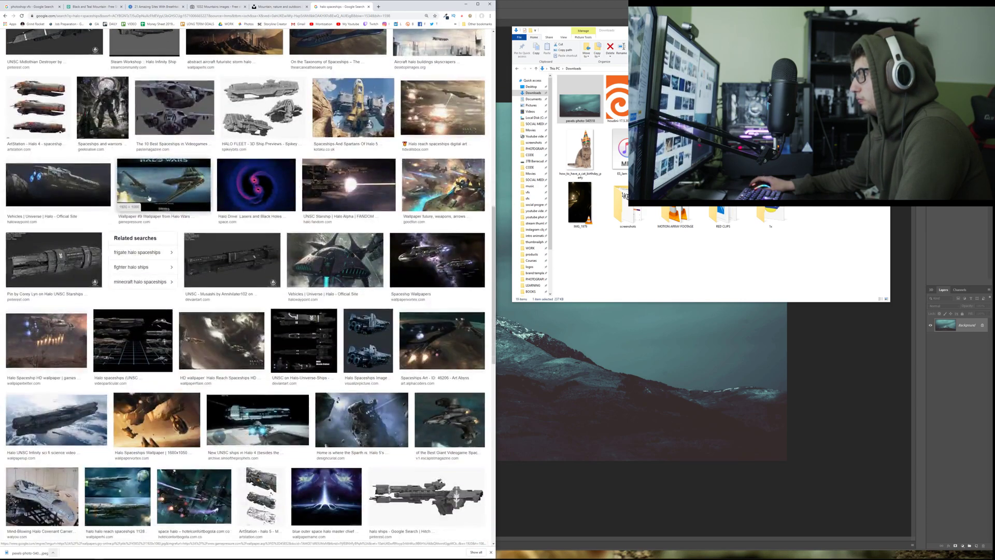
scroll(149, 198, "down", 3)
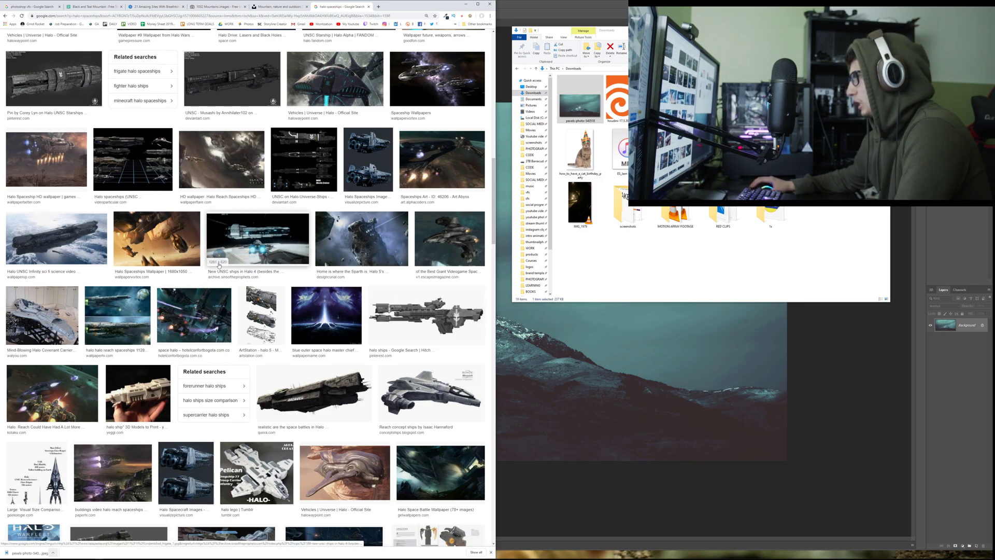
scroll(95, 229, "down", 3)
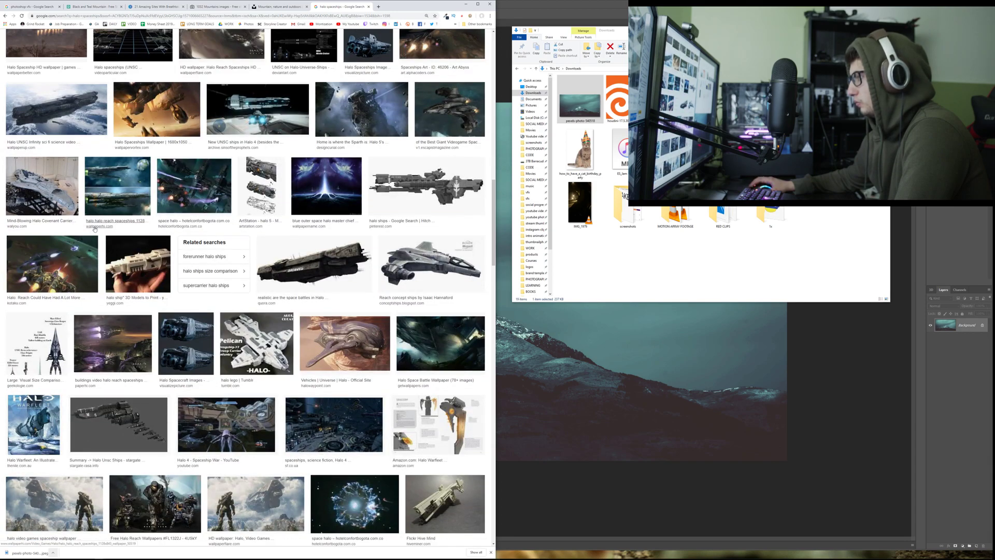
scroll(95, 228, "down", 3)
scroll(91, 227, "up", 8)
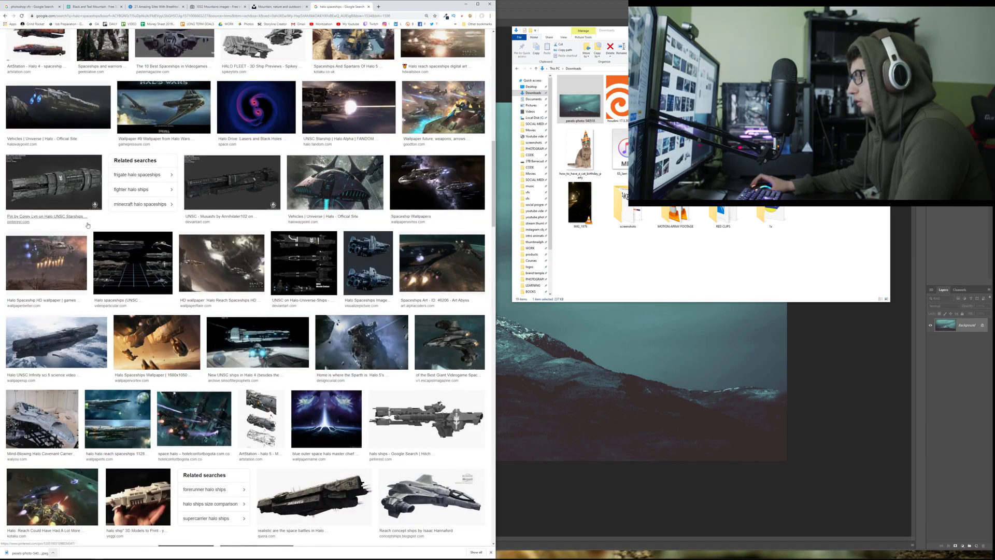
scroll(67, 196, "up", 4)
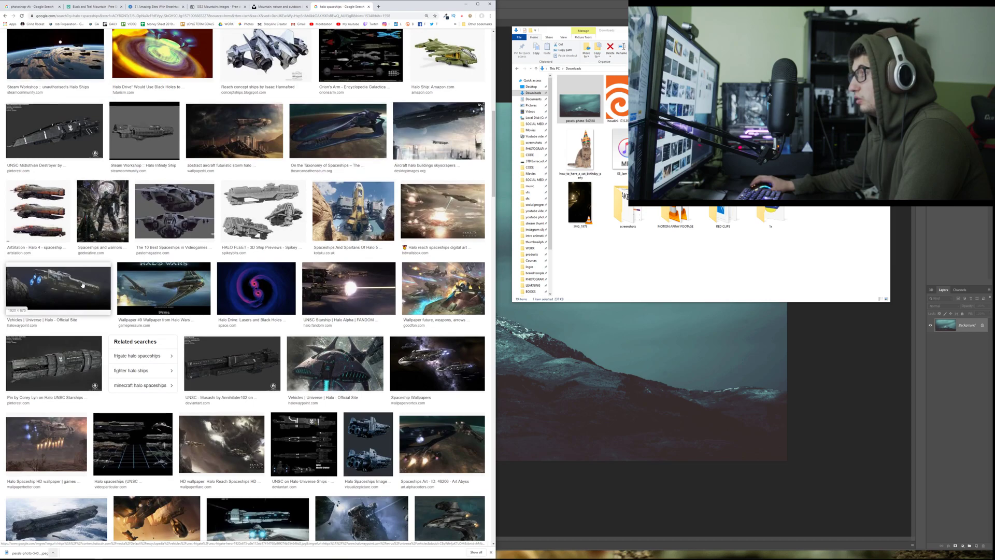
- Open the Halo Waypoint "Vehicles | Universe | Halo - Official Site" ship result and save its image to the Downloads folder
left_click(83, 282)
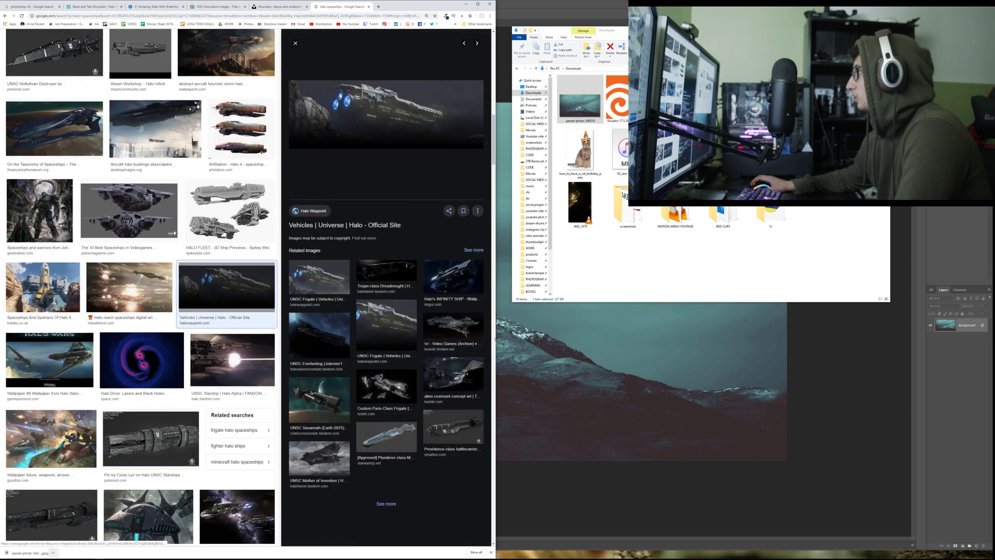
left_click(498, 339)
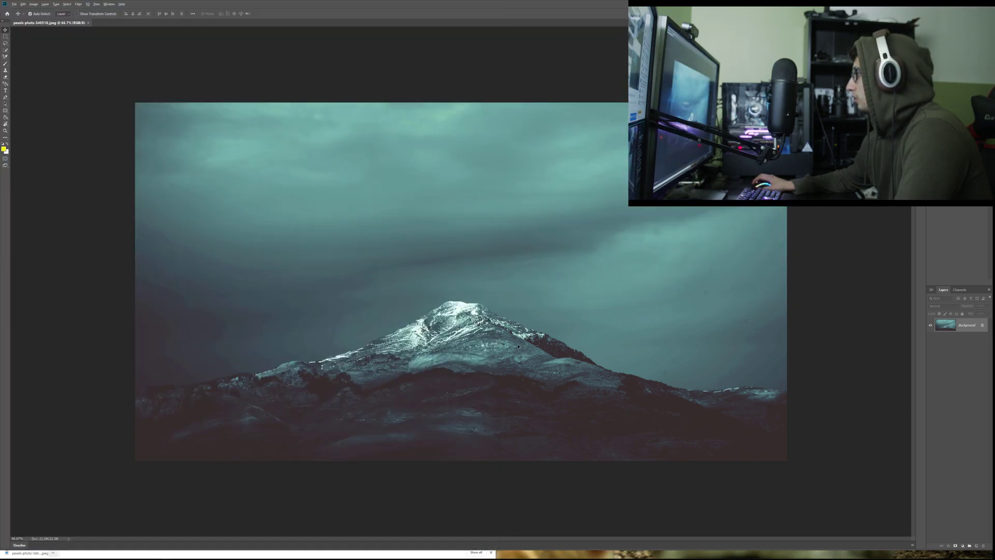
key("alt+Tab")
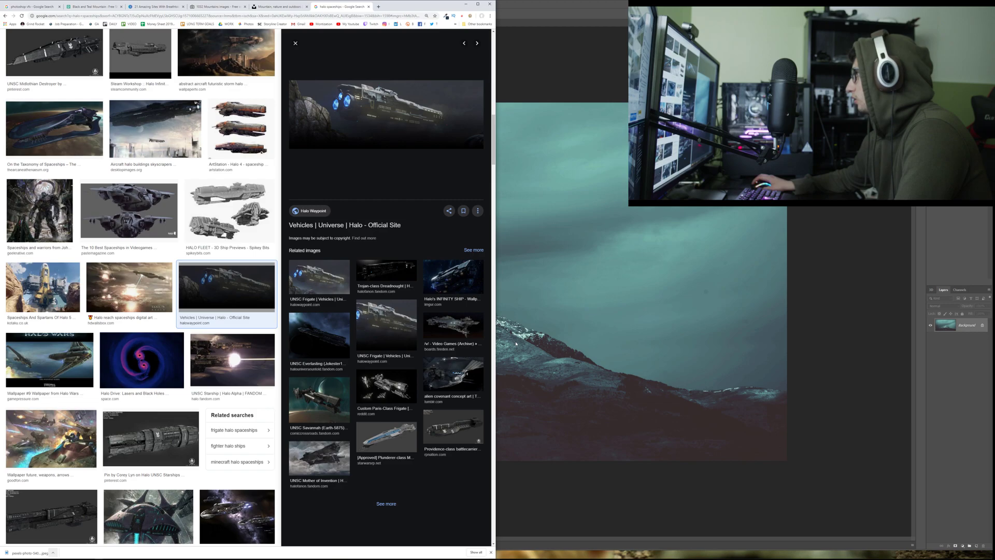
right_click(338, 136)
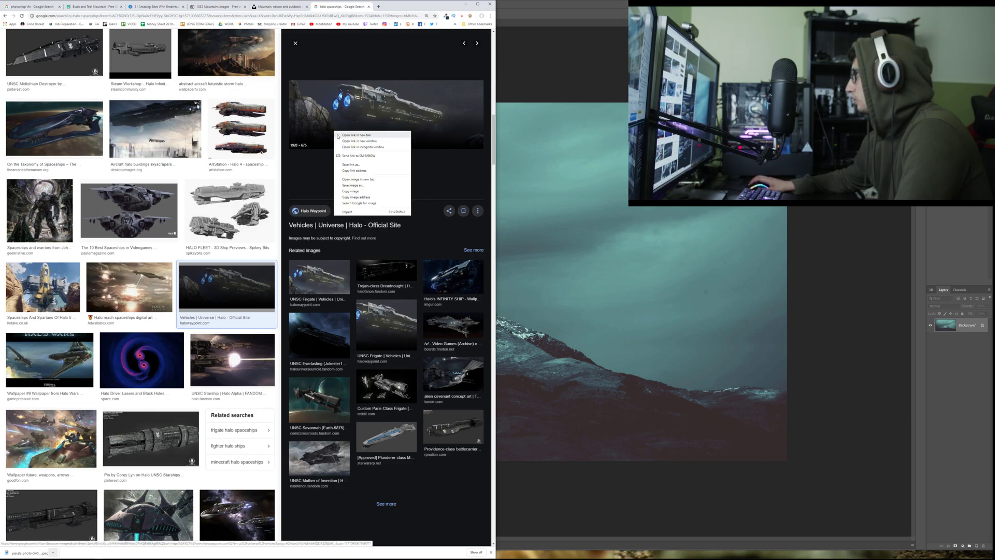
left_click(358, 185)
key("Return")
- Place the downloaded UNSC frigate image from the Downloads folder into the mountain document in Photoshop
key("alt+Tab")
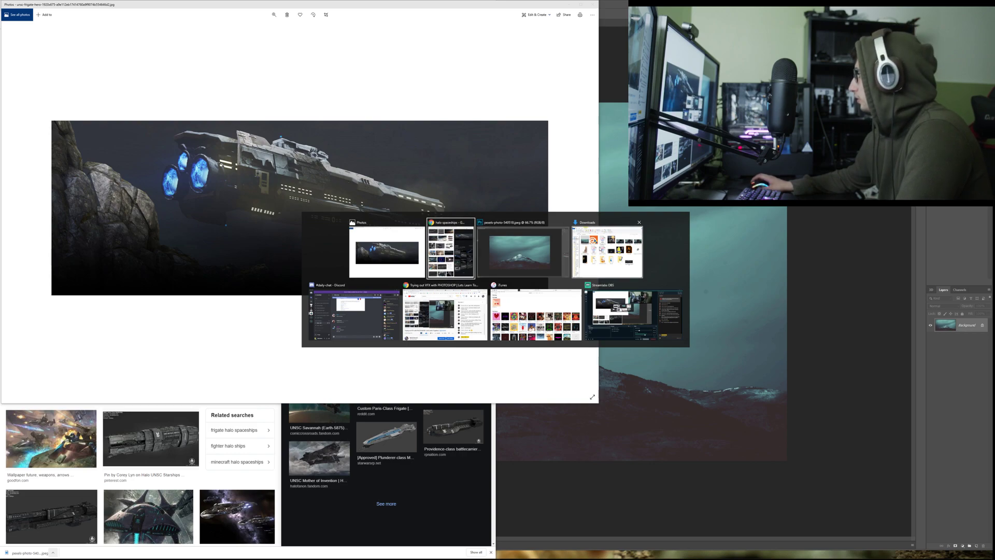
left_click(607, 251)
left_click_drag(580, 204, 819, 223)
key("Return")
- Align the spaceship image with the canvas's upper-left corner and scale it to the full canvas width
key("ctrl+t")
left_click_drag(413, 259, 247, 135)
left_click_drag(252, 139, 259, 155)
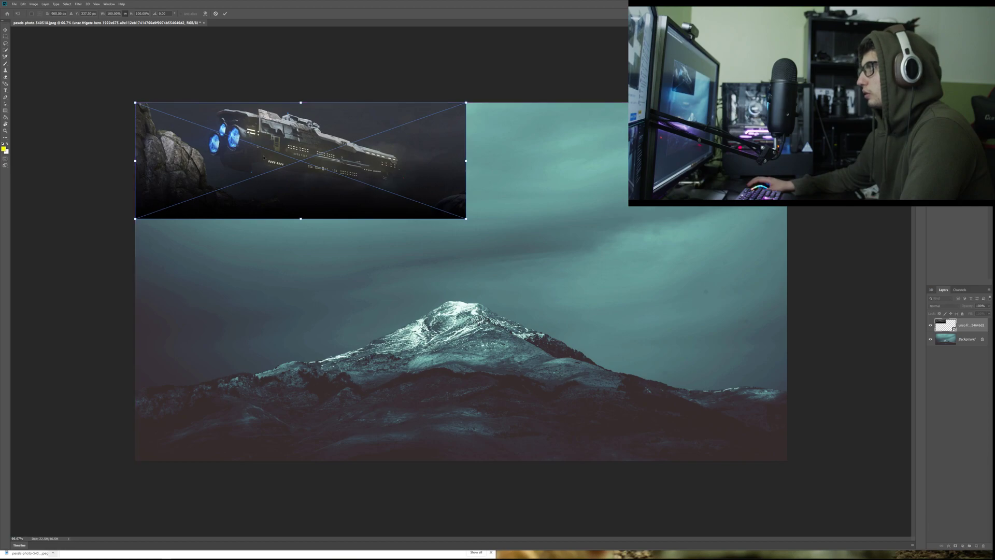
left_click_drag(468, 220, 787, 331)
key("Return")
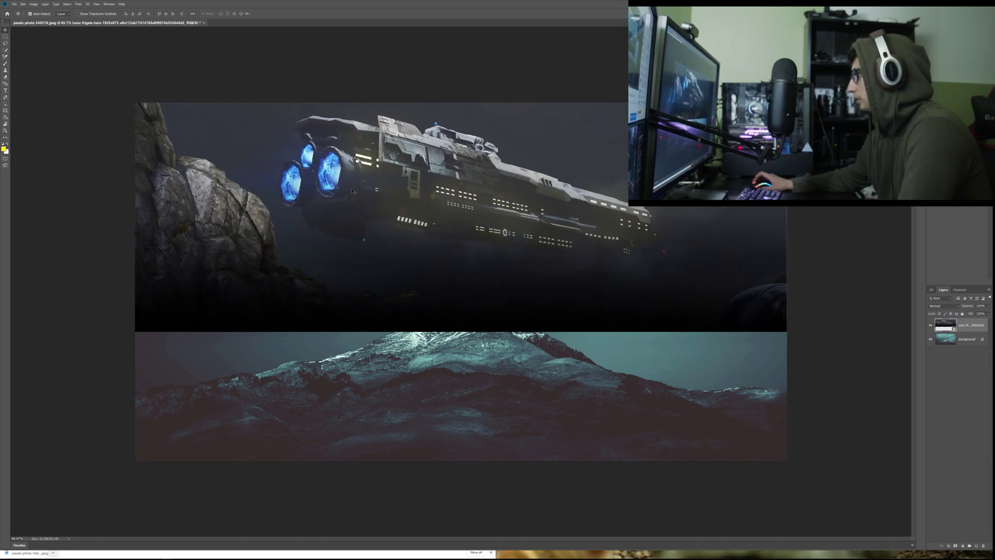
- Try the spaceship image at a smaller size above the mountain peak, and scale it back to the full canvas width
scroll(357, 216, "up", 3)
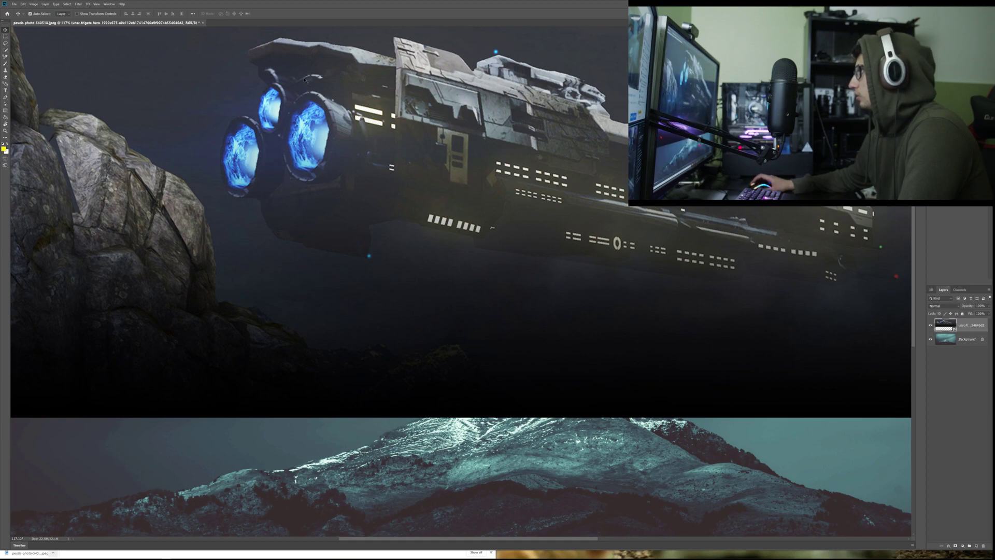
scroll(320, 127, "down", 3)
key("ctrl+t")
left_click_drag(106, 86, 441, 203)
left_click_drag(629, 231, 428, 192)
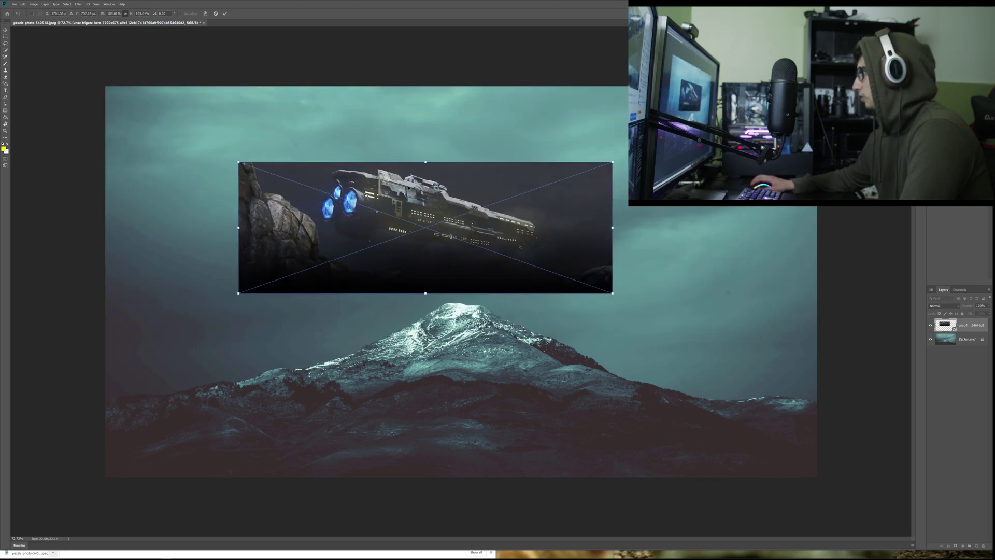
left_click_drag(466, 218, 333, 144)
left_click_drag(481, 214, 809, 365)
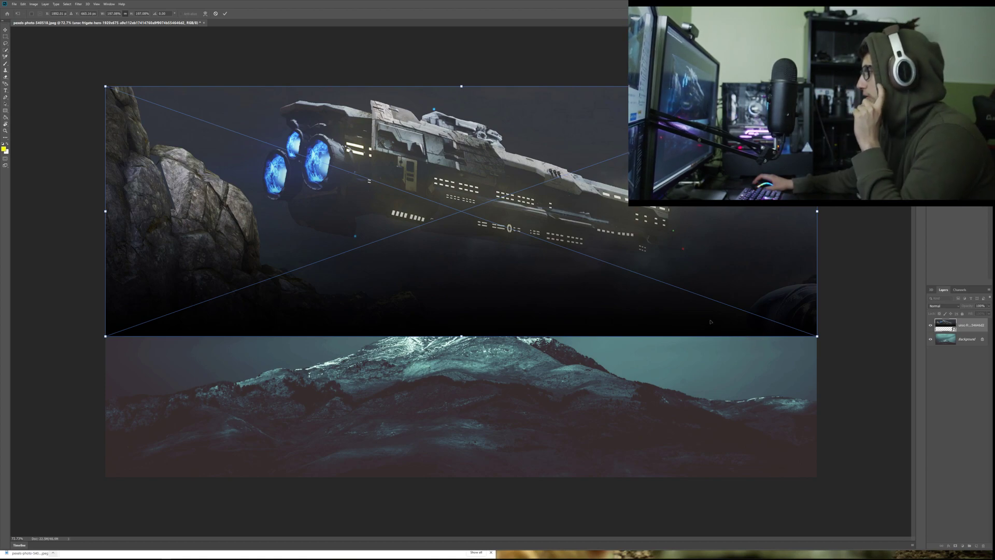
key("Return")
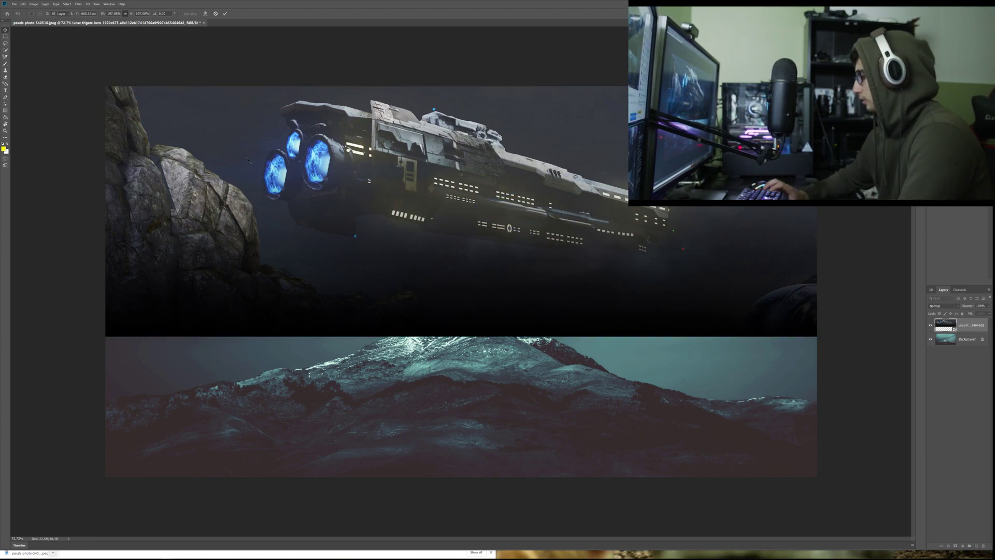
- Start a quick selection on the dark sky behind the ship and rasterize the spaceship layer
key("w")
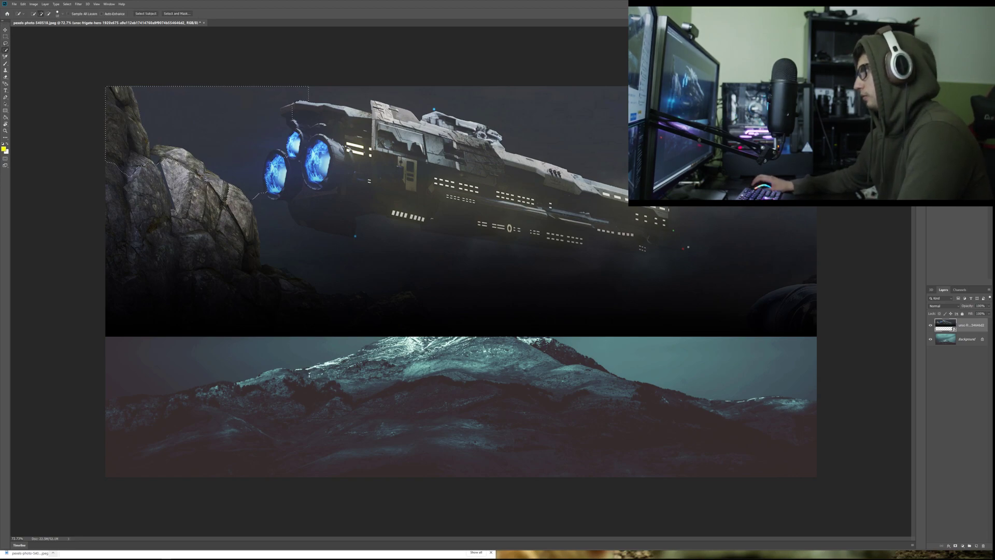
right_click(963, 326)
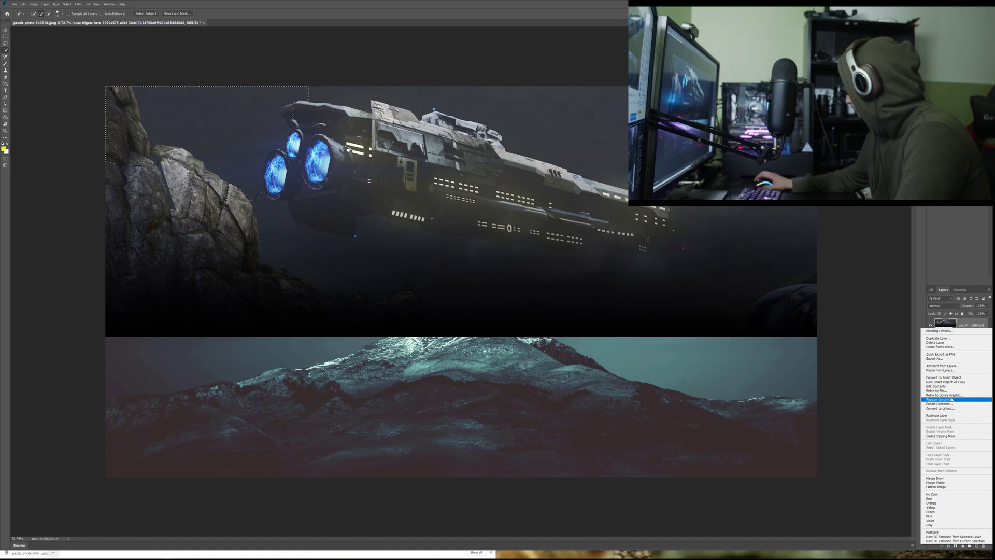
key("Escape")
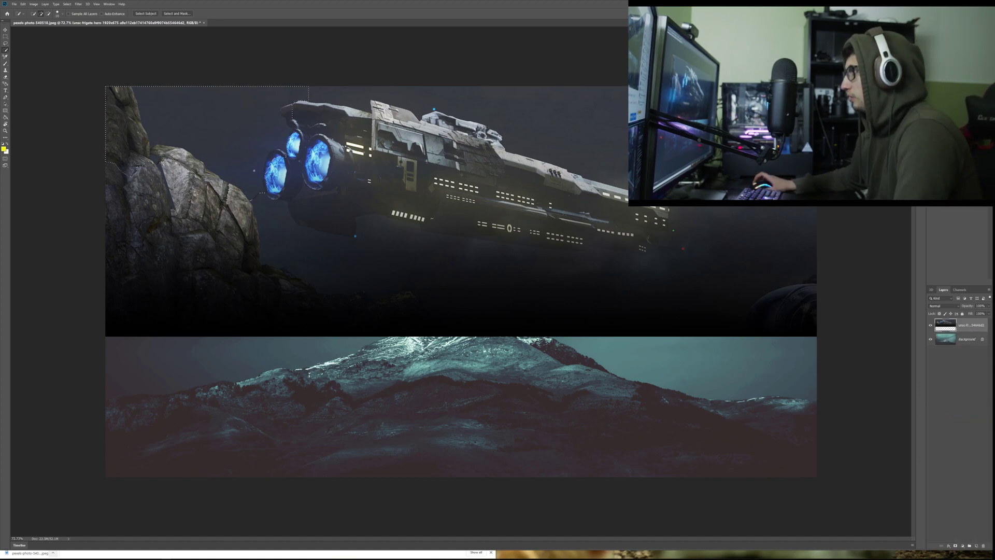
- Clear the selection and try to quick-select the dark sky around the ship's rear hull and engines
scroll(322, 203, "up", 3)
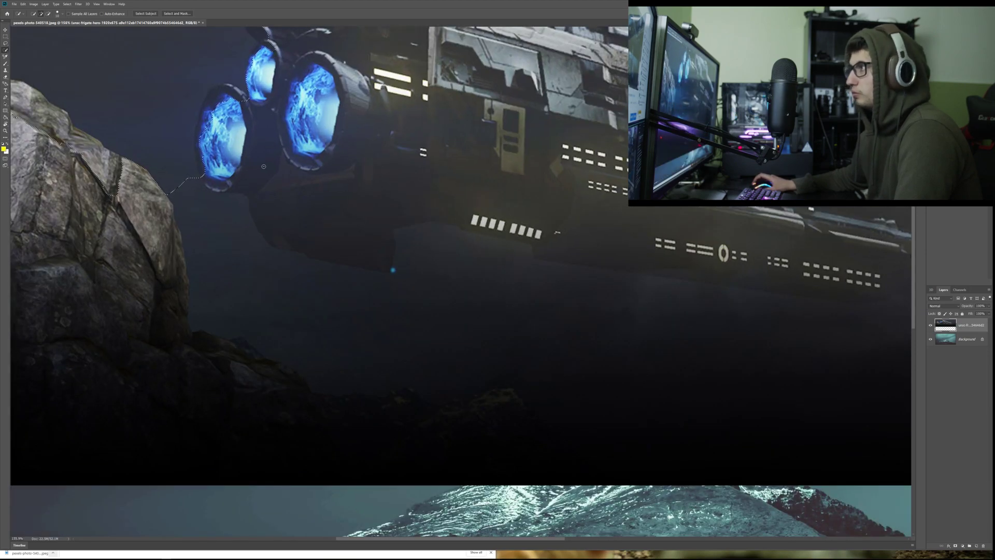
key("ctrl+d")
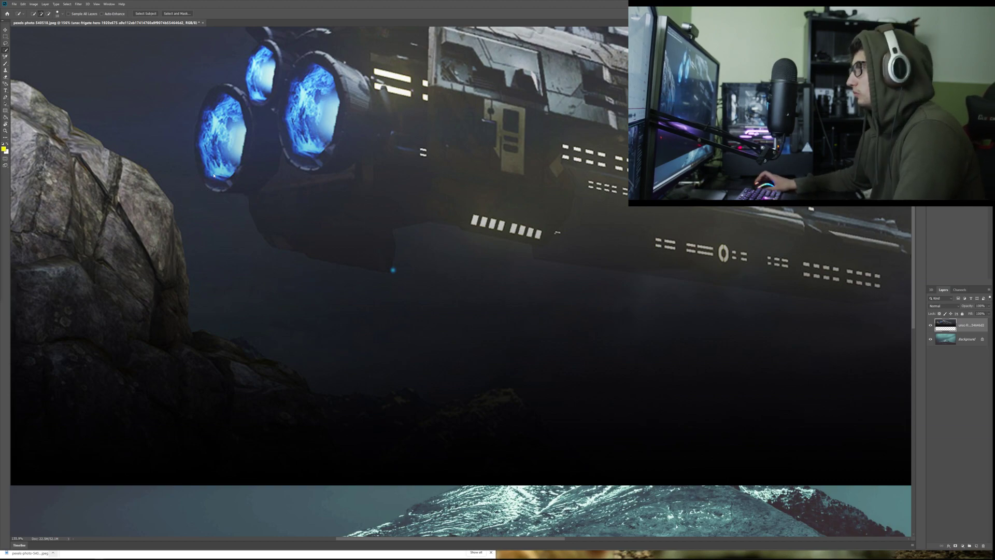
left_click_drag(191, 127, 190, 117)
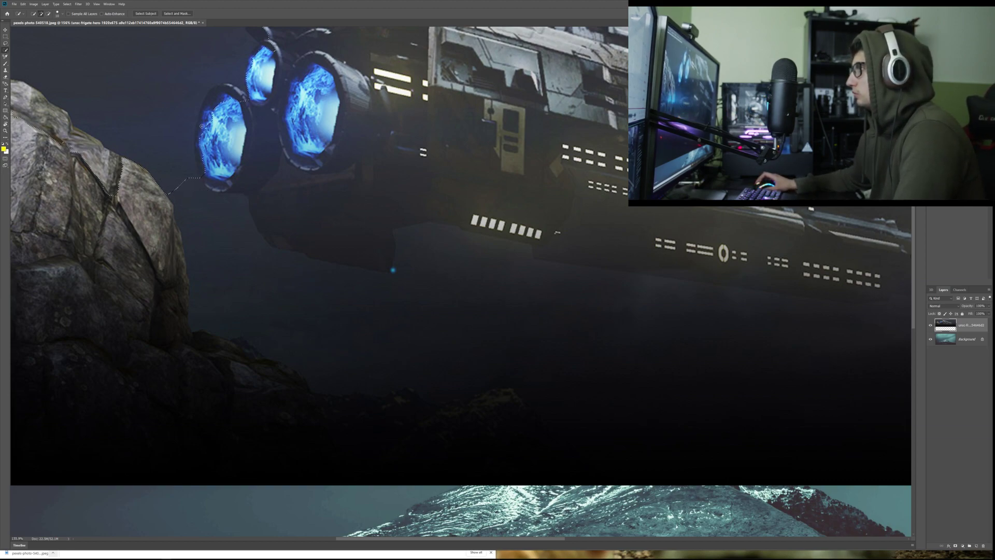
scroll(222, 170, "up", 5)
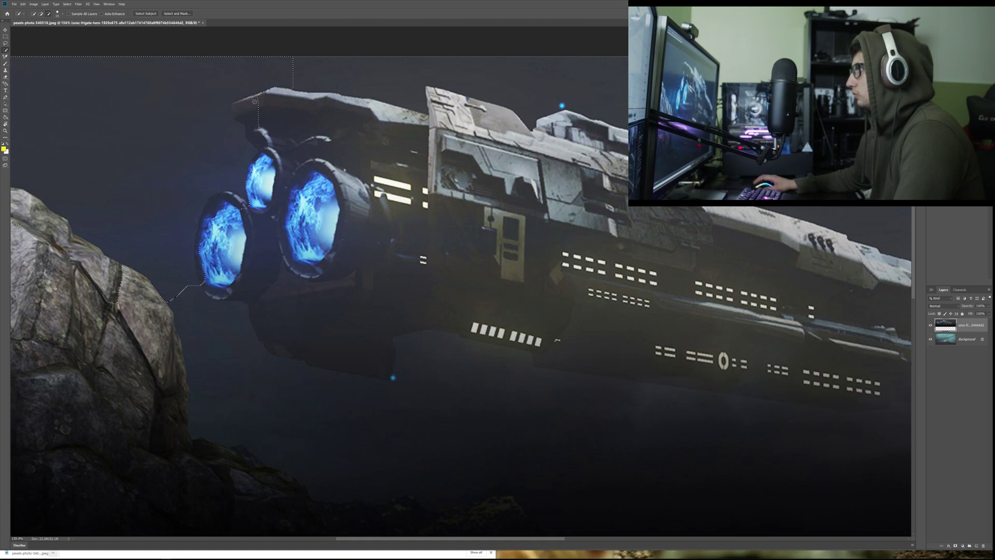
mouse_move(235, 115)
left_mouse_down()
mouse_move(260, 147)
mouse_move(199, 284)
left_mouse_up()
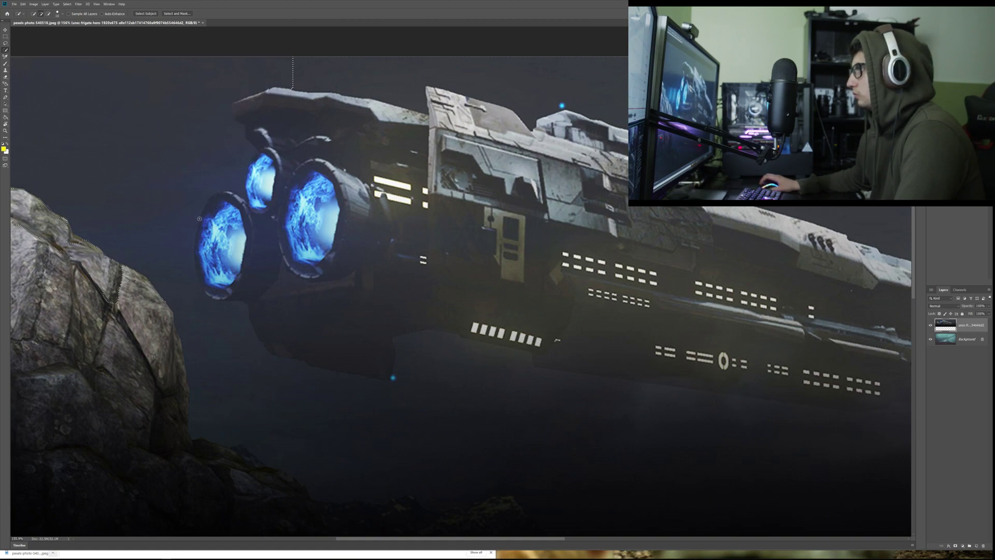
- Look through the selection and lasso tools and activate the Magnetic Lasso Tool from the extra tools
right_click(5, 51)
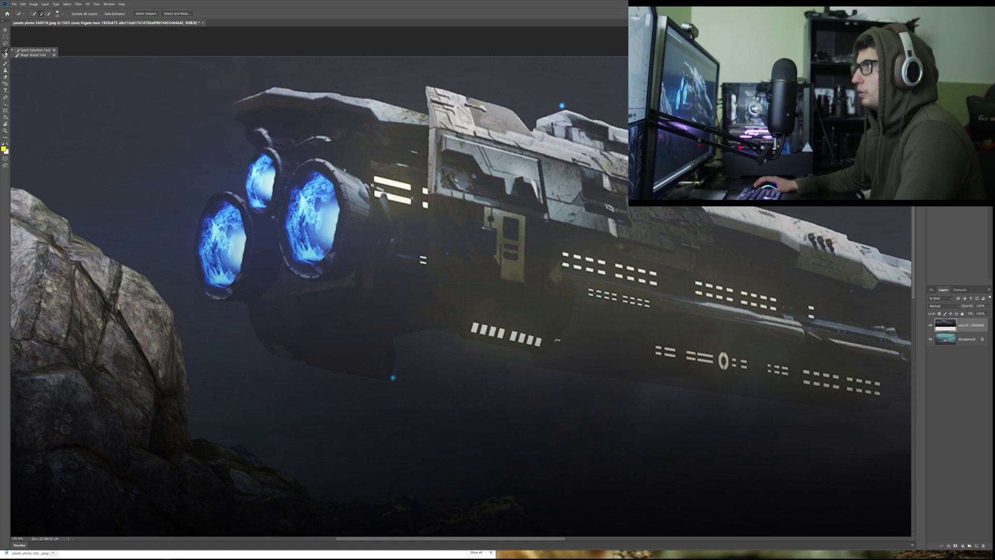
left_click(5, 43)
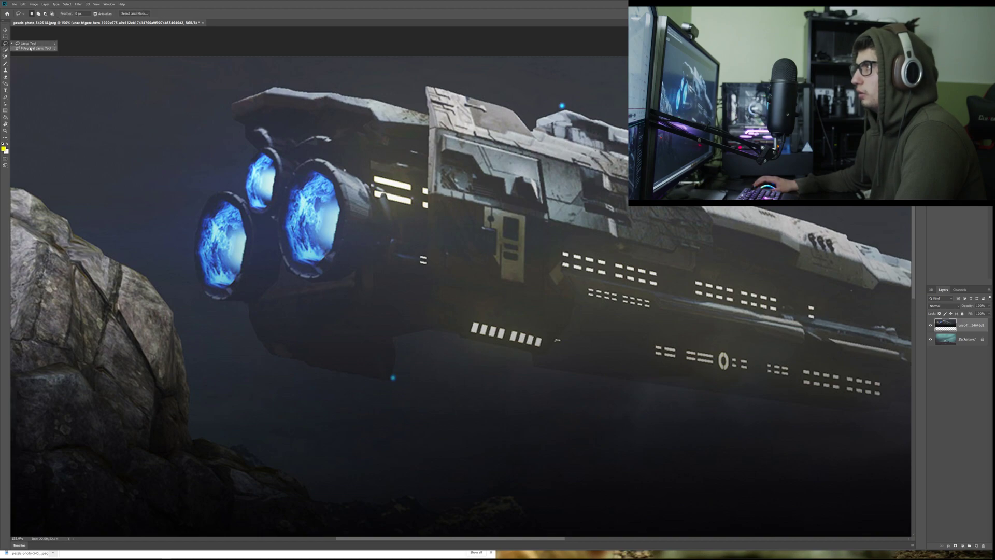
left_click(29, 43)
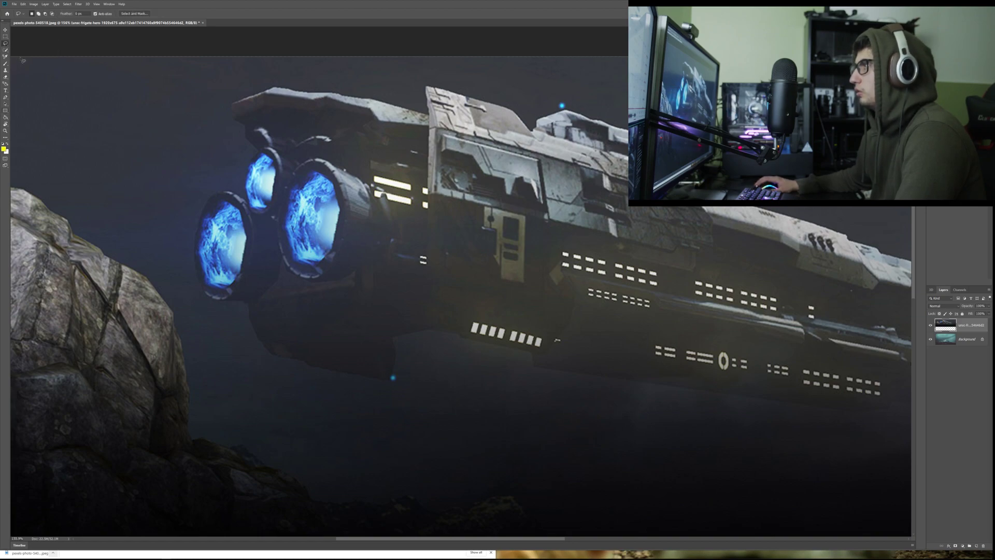
key("i")
left_click(6, 137)
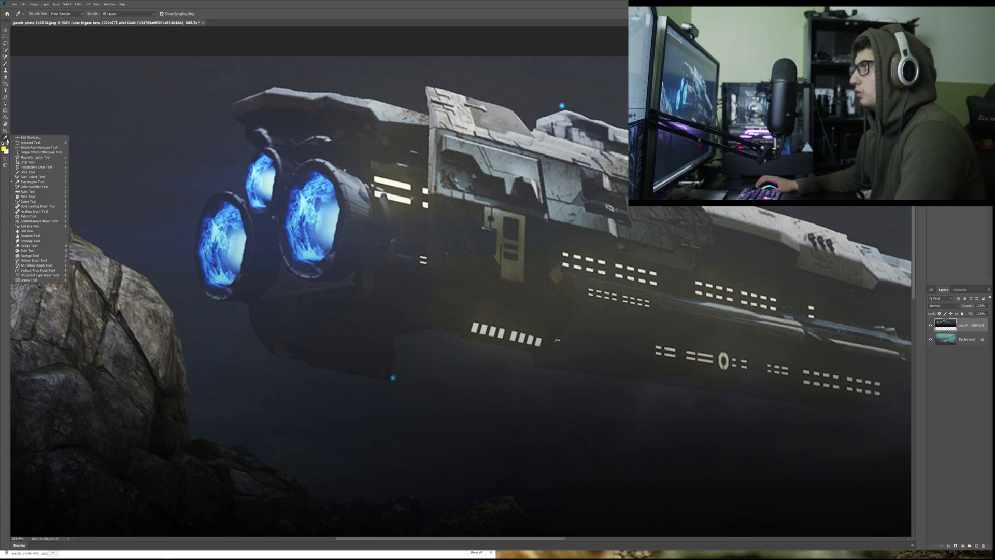
left_click(43, 158)
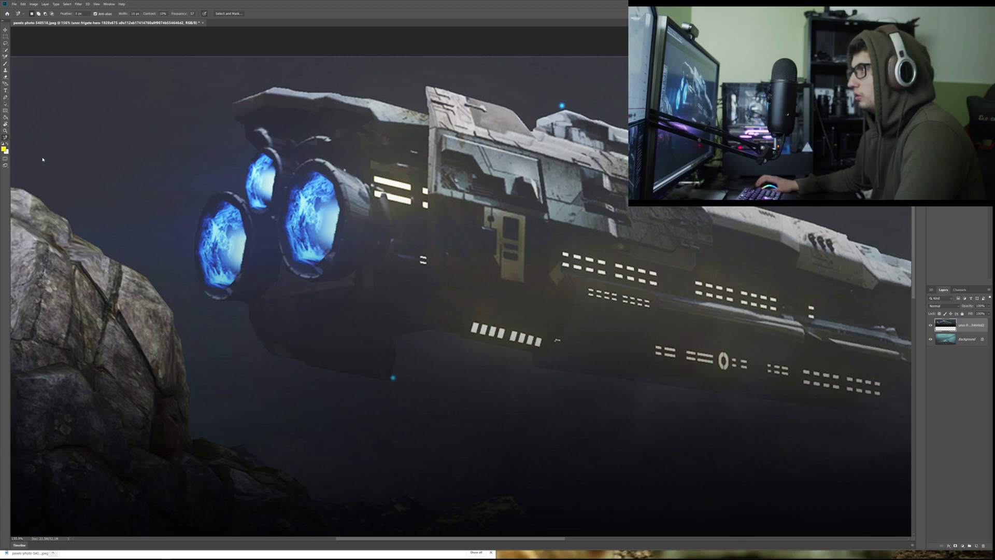
- Customize the toolbar so the Magnetic Lasso Tool sits in the same group as the other lasso tools
left_click(10, 135)
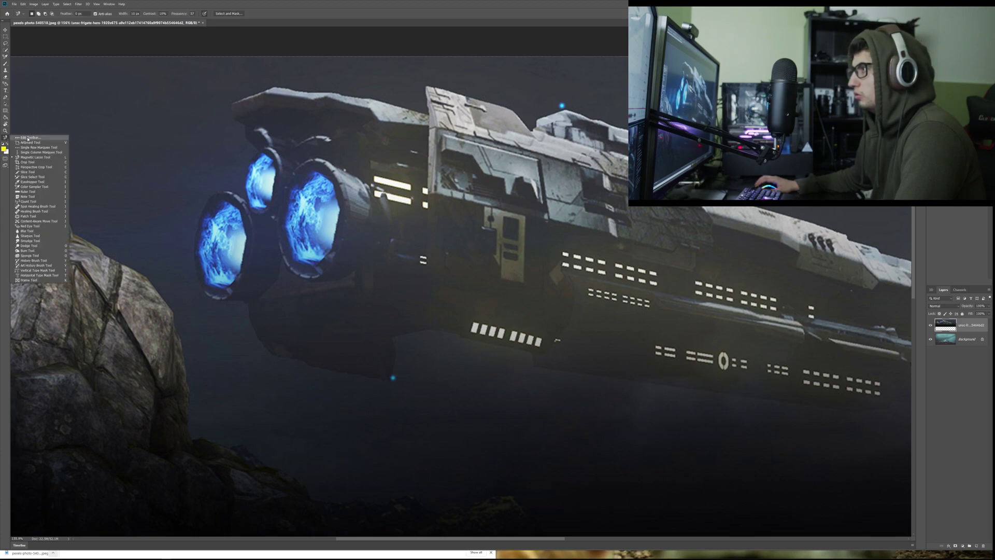
left_click(23, 137)
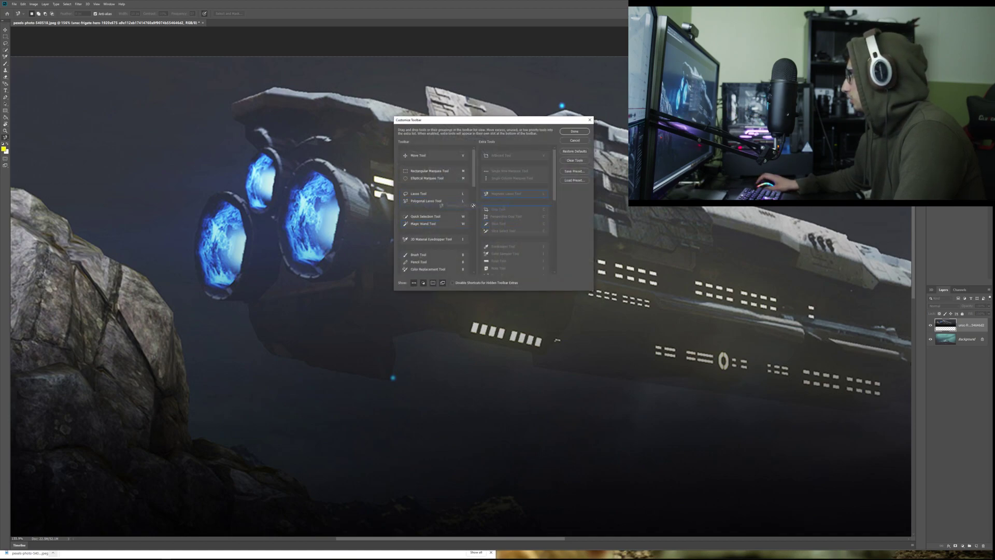
left_click_drag(452, 197, 453, 198)
left_click(563, 133)
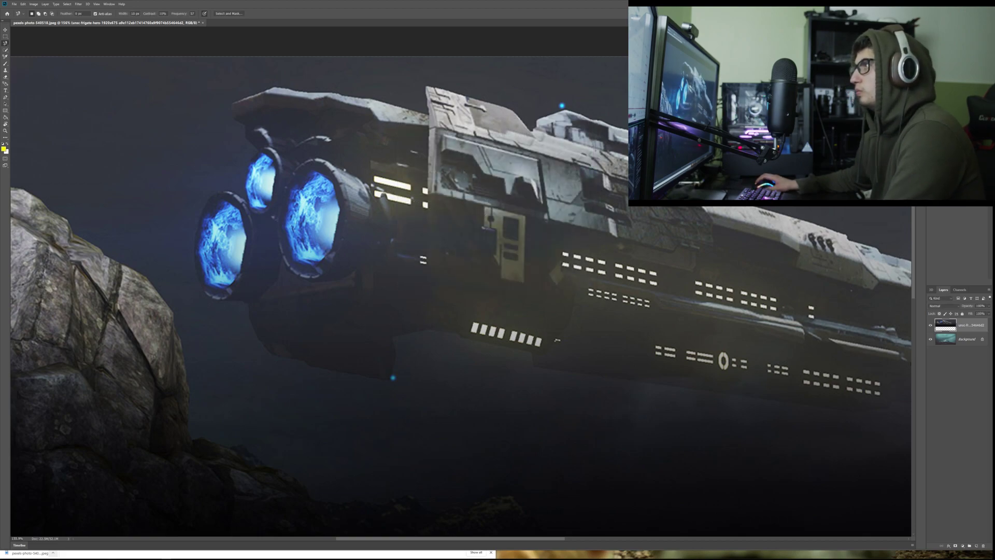
- Try to trace the upper edge of the ship with the Magnetic Lasso Tool, starting at its rear tip
left_click(233, 103)
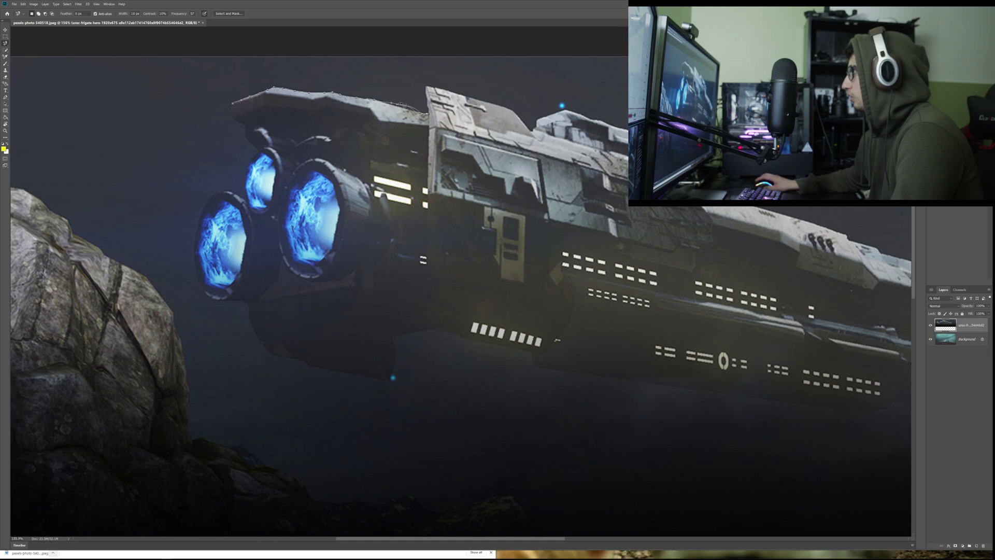
key("Escape")
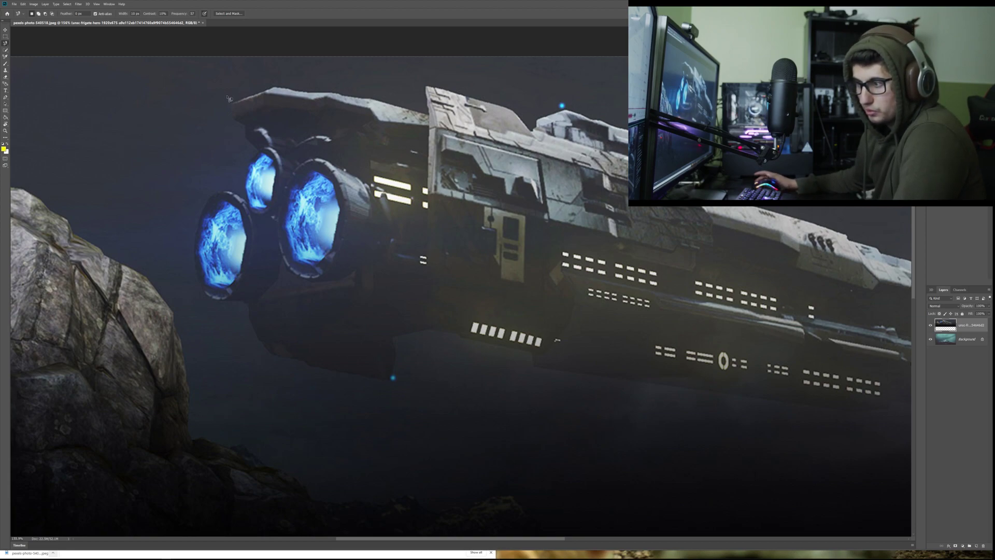
- Delete a rectangular area of rocks and dark sky behind the ship's engines from the spaceship layer
left_click(6, 37)
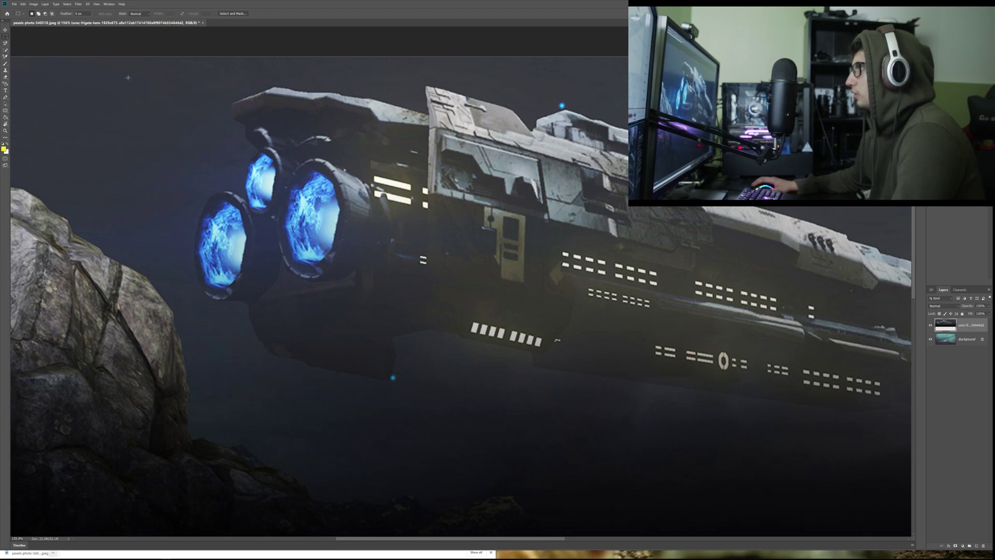
left_click_drag(174, 48, 27, 533)
key("Delete")
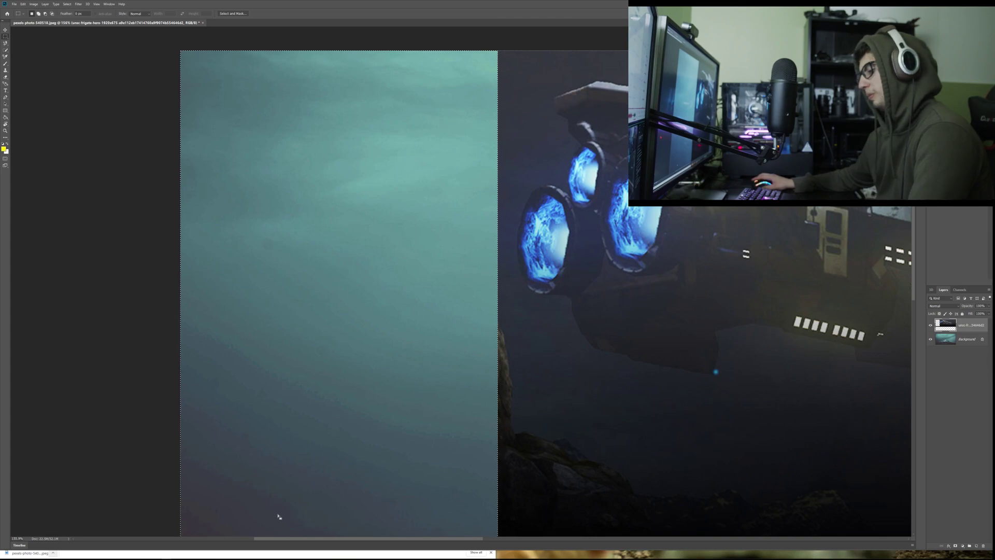
- Delete the dark strip below the ship and the leftover black block at the canvas edge using rectangular selections
key("ctrl+0")
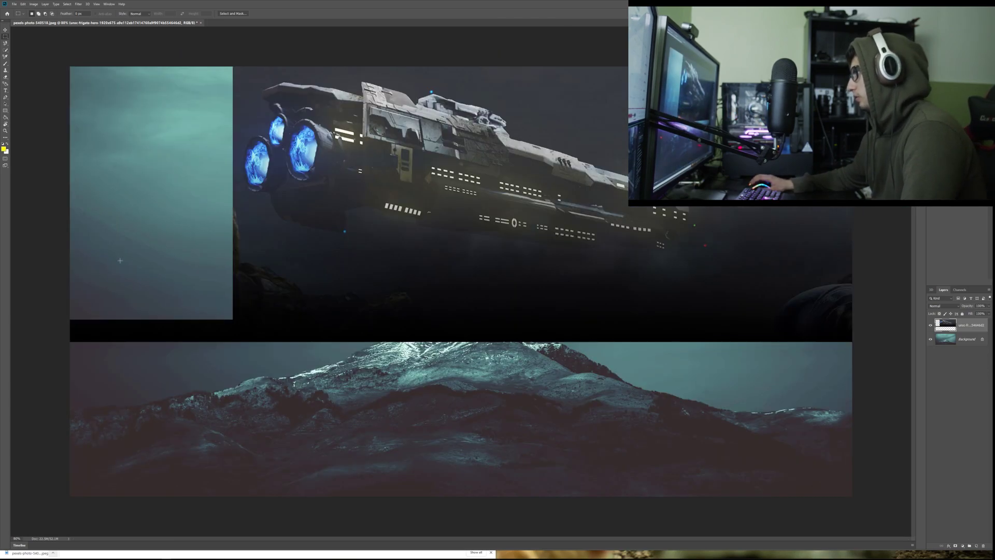
left_click_drag(93, 242, 855, 404)
key("Delete")
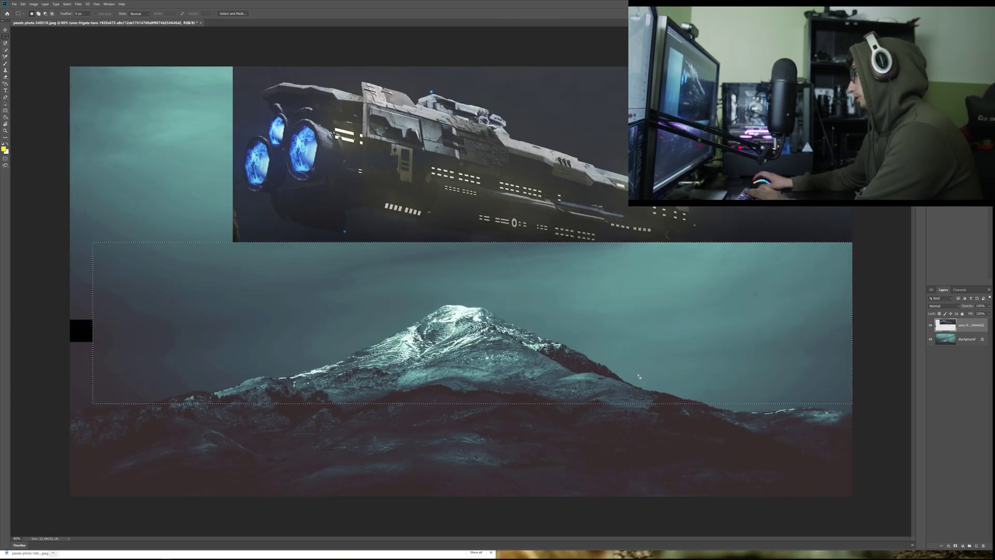
left_click_drag(166, 273, 29, 358)
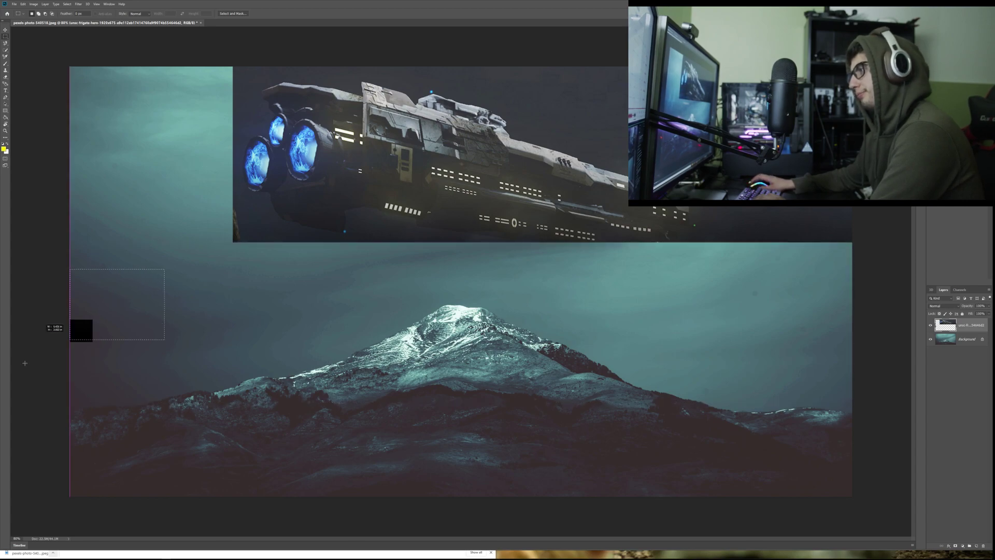
key("Delete")
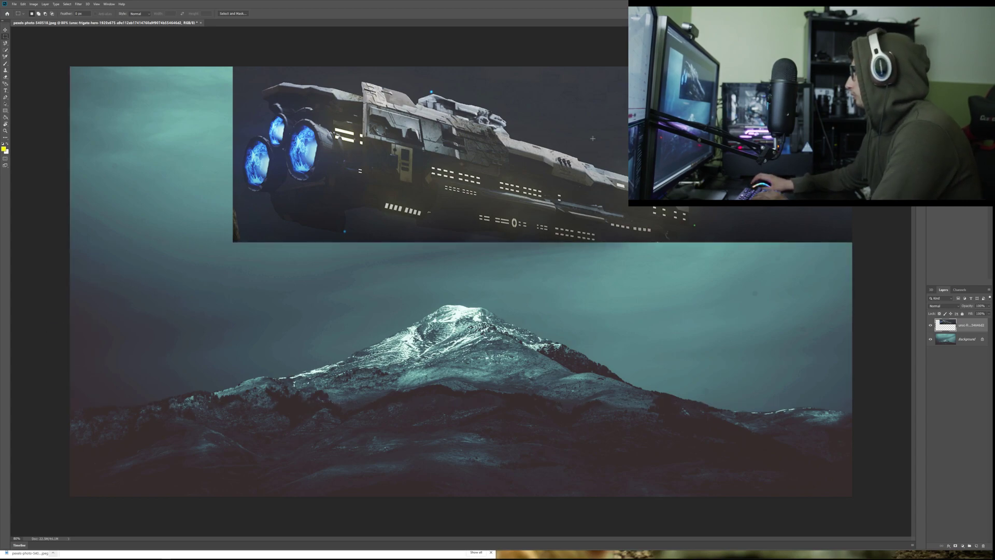
- Undo the last deletions and delete the dark strip below the ship again, leaving a wider margin under the hull
key("ctrl+z")
key("ctrl+z")
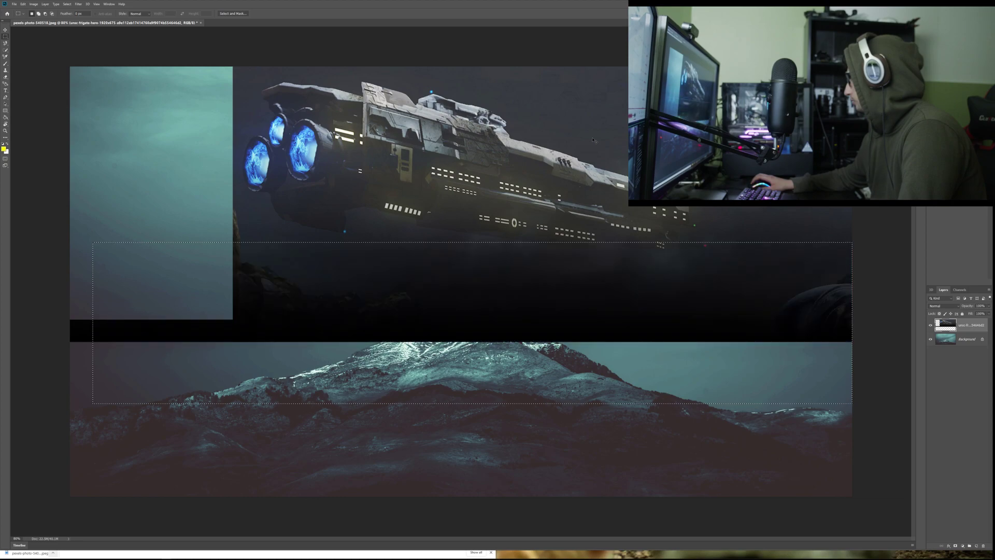
left_click_drag(149, 240, 751, 333)
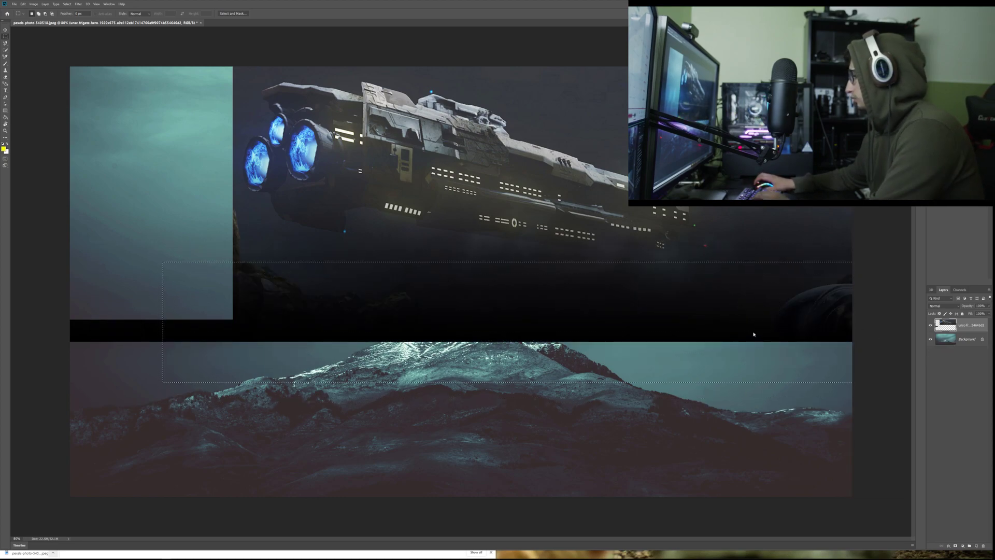
key("Delete")
left_click_drag(194, 260, 70, 406)
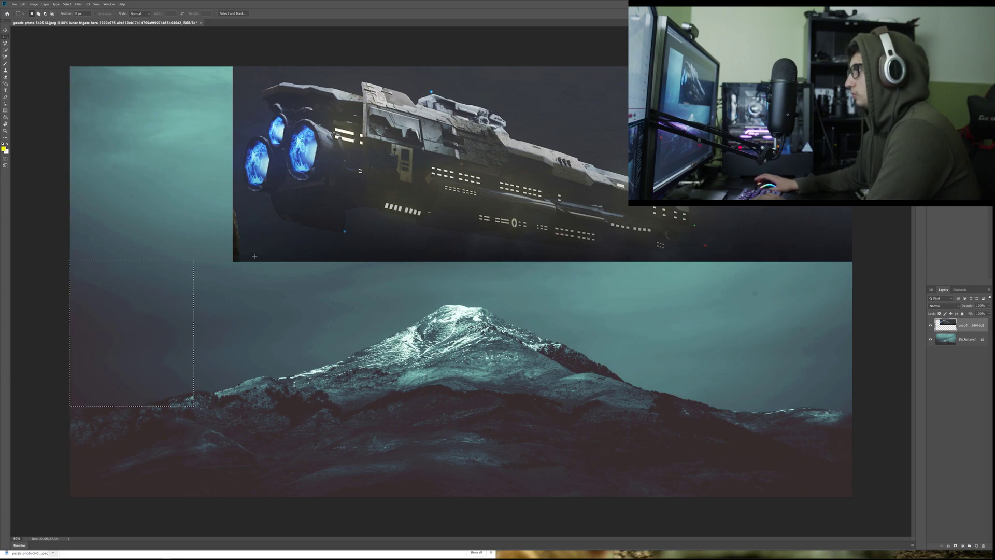
- Delete rectangular areas of dark sky in front of the ship's bow, above its forward deck and along the image's upper edge
mouse_move(853, 203)
left_mouse_down()
mouse_move(770, 228)
mouse_move(709, 295)
left_mouse_up()
key("Delete")
left_click_drag(710, 66, 537, 94)
key("Delete")
key("ctrl+d")
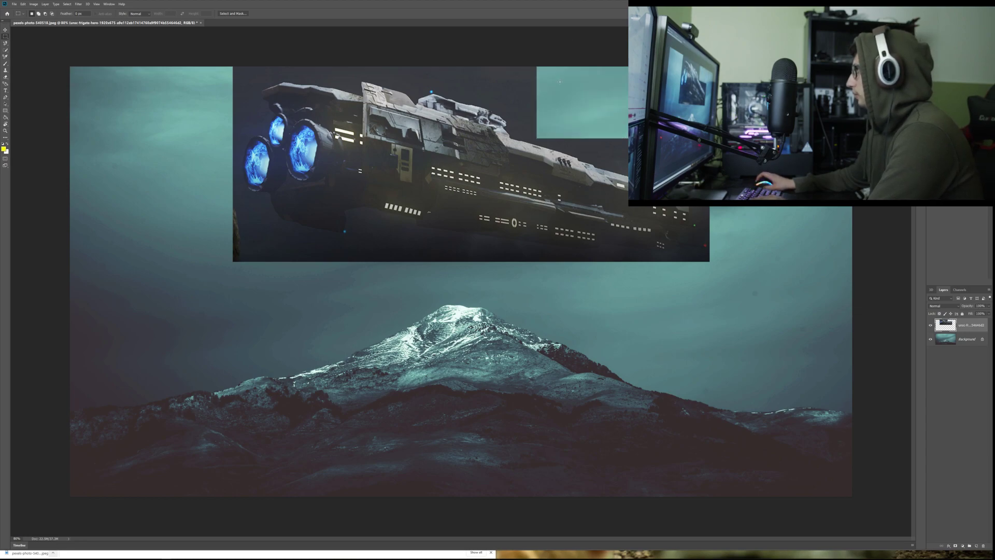
left_click_drag(210, 76, 544, 35)
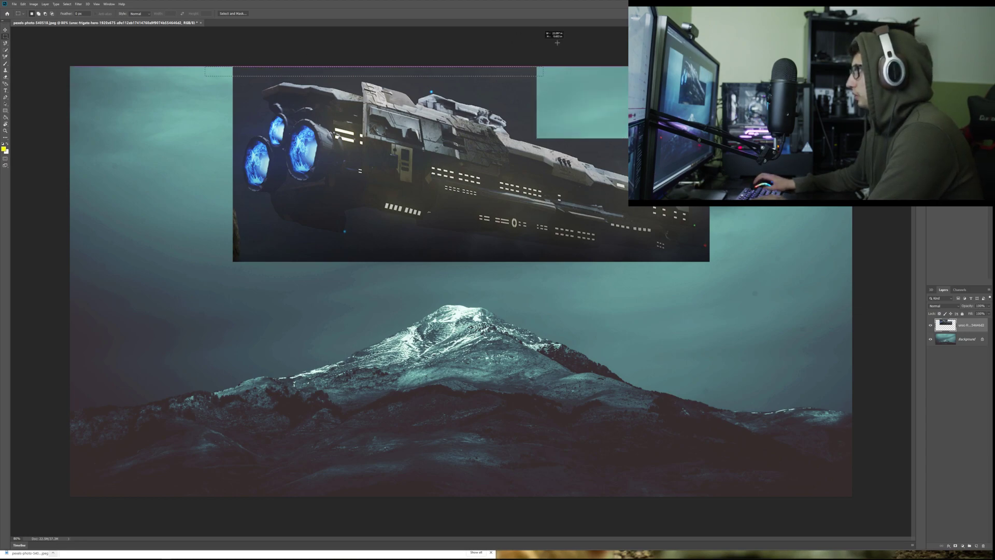
key("Delete")
key("ctrl+d")
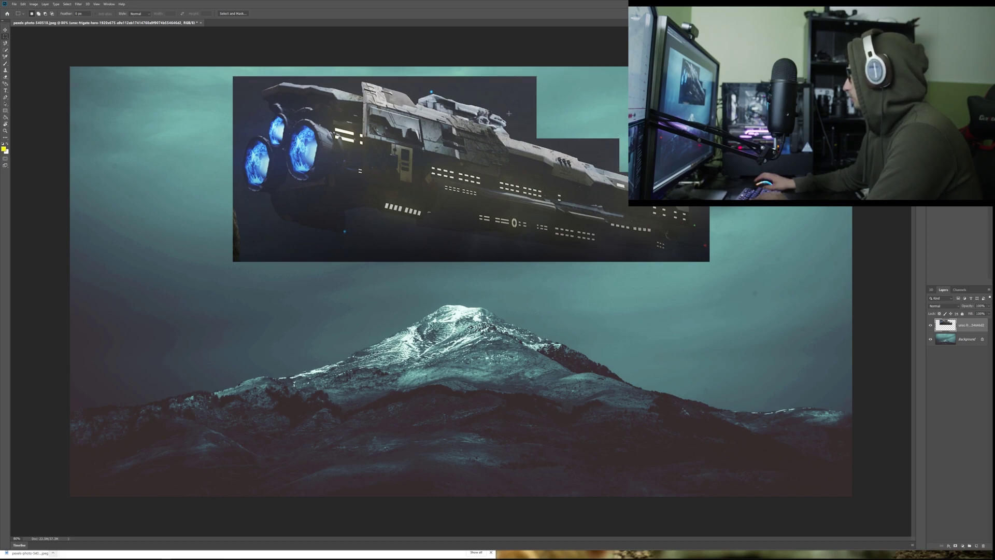
- Try to trace the ship's upper edge near the turret with the Magnetic Lasso Tool
key("l")
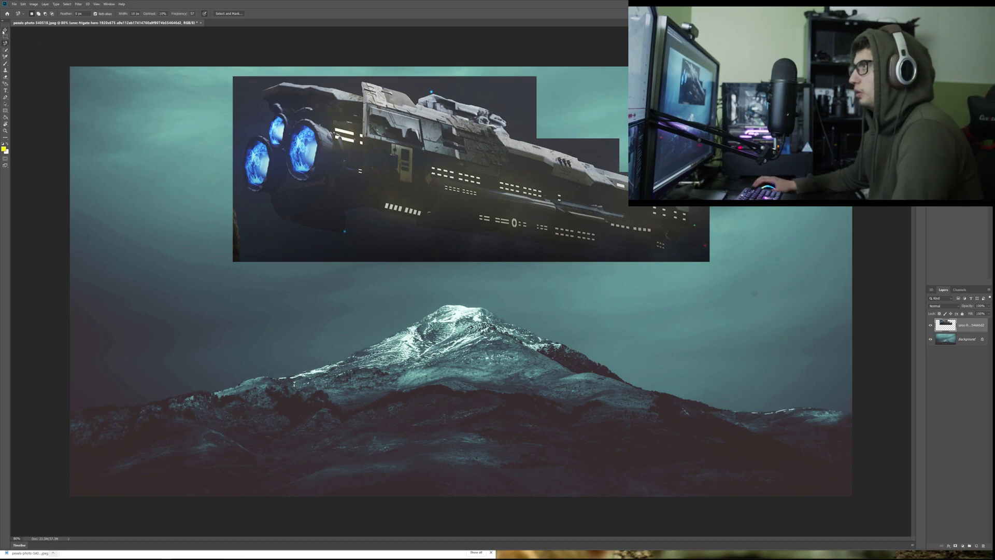
scroll(586, 117, "up", 3)
scroll(643, 104, "up", 2)
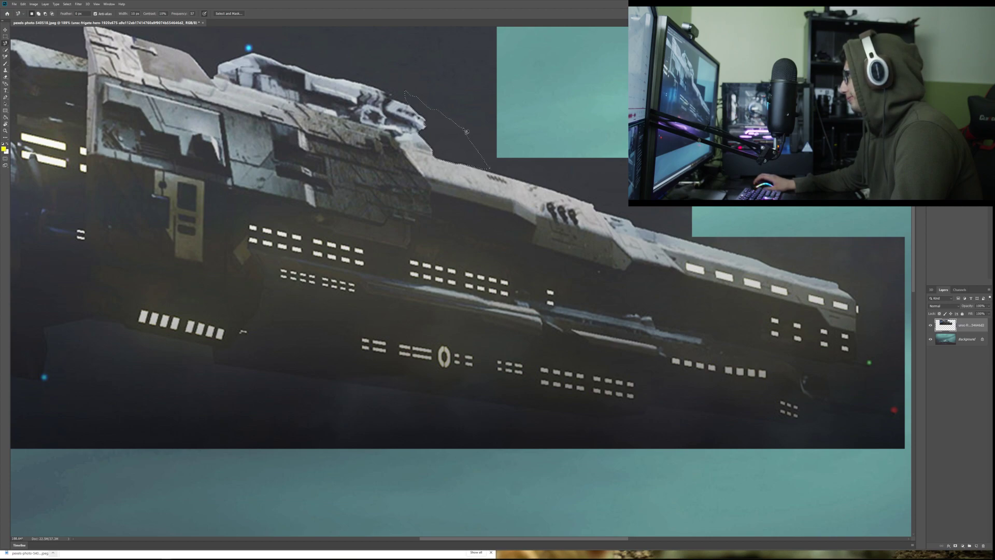
scroll(466, 131, "up", 5)
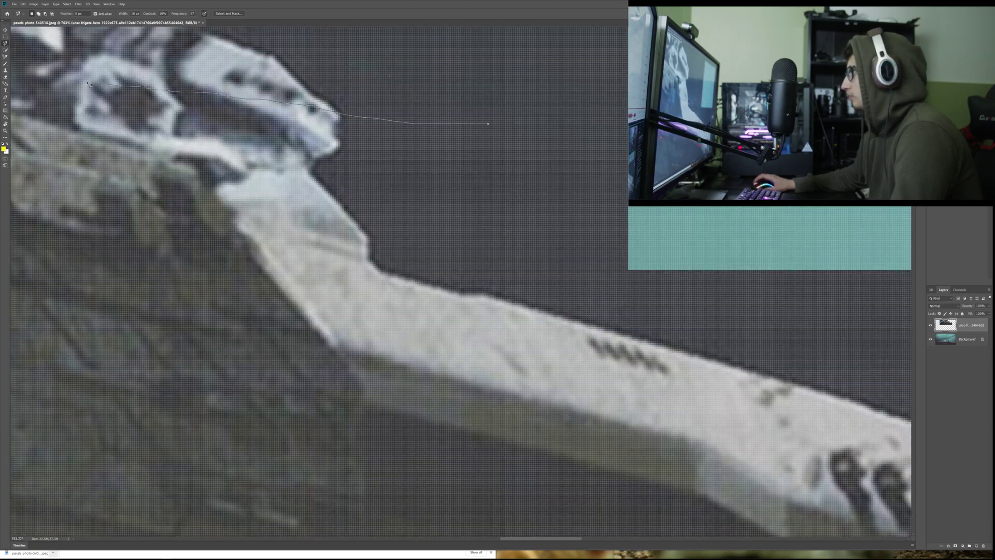
- Try to select the dark sky along the ship's upper edge with the Quick Selection Tool
left_click(6, 50)
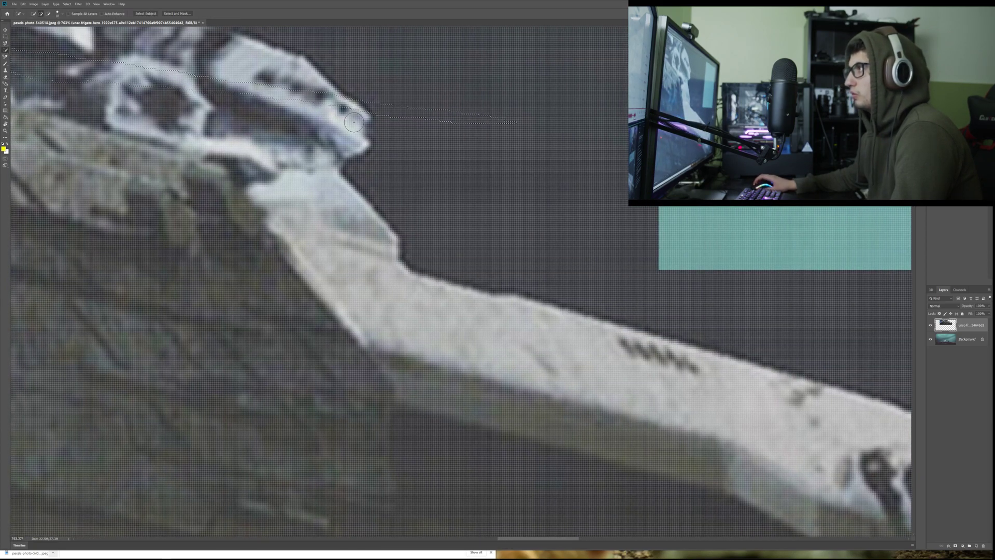
left_click(6, 36)
left_click(16, 35)
left_click(6, 49)
key("ctrl+z")
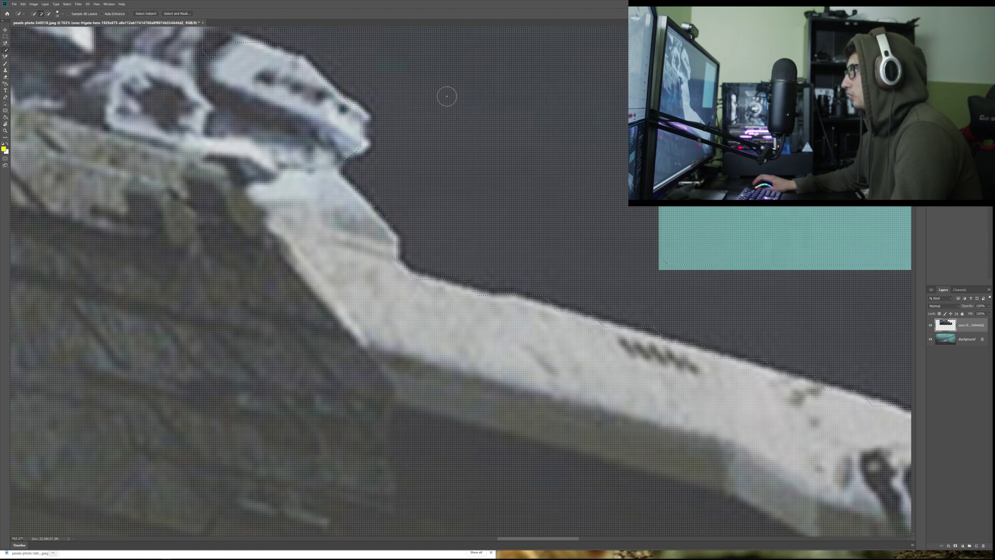
left_click(234, 42)
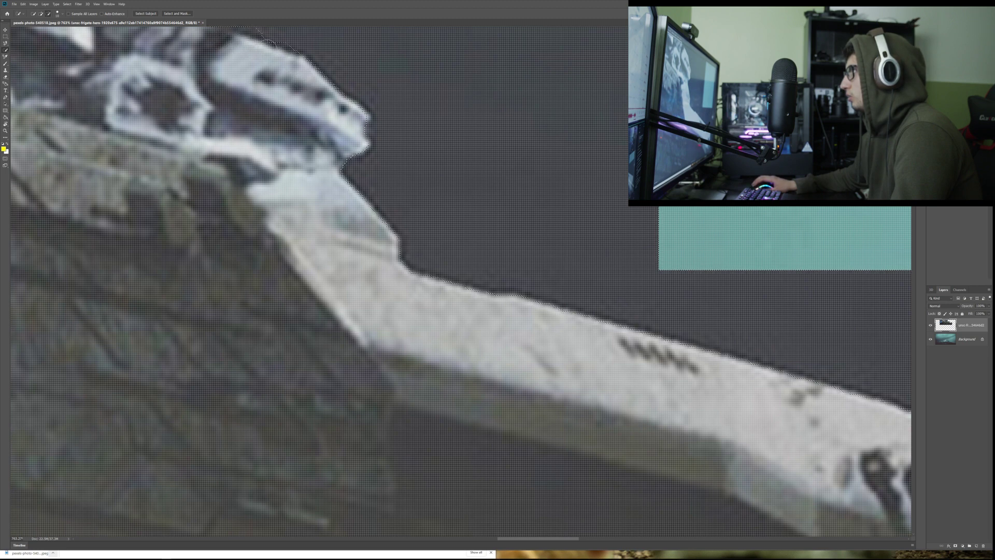
mouse_move(327, 83)
left_mouse_down()
mouse_move(362, 104)
mouse_move(297, 51)
mouse_move(357, 102)
mouse_move(366, 187)
mouse_move(419, 235)
mouse_move(430, 261)
mouse_move(471, 270)
mouse_move(491, 260)
mouse_move(458, 279)
mouse_move(622, 309)
left_mouse_up()
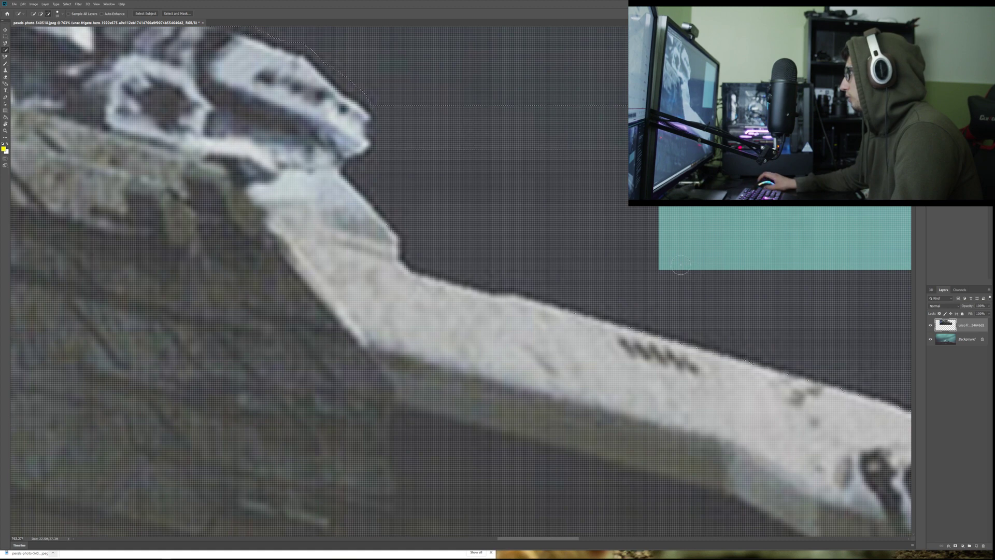
scroll(533, 222, "down", 3)
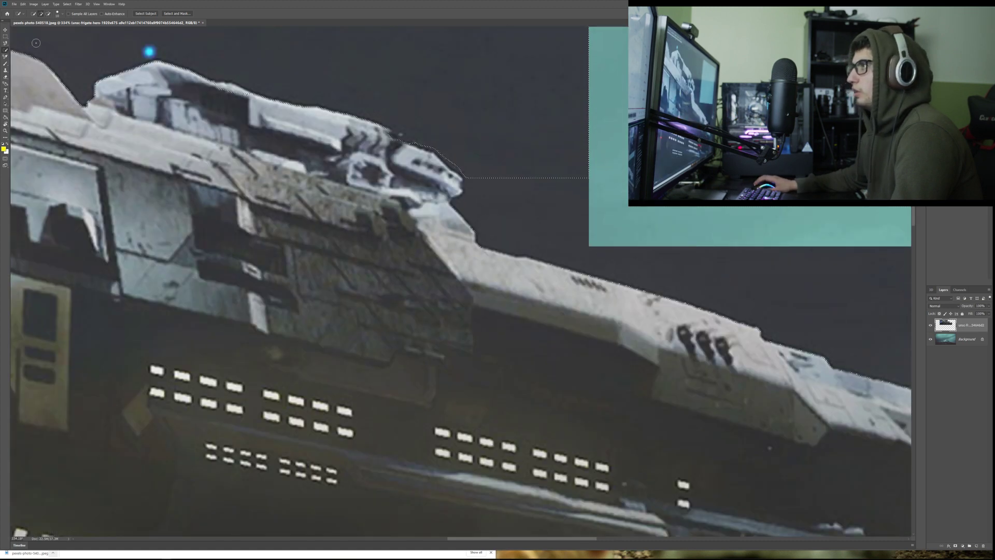
- Delete the dark sky above the turret and middle deck using freehand Lasso selections that follow the hull outline
left_click(5, 43)
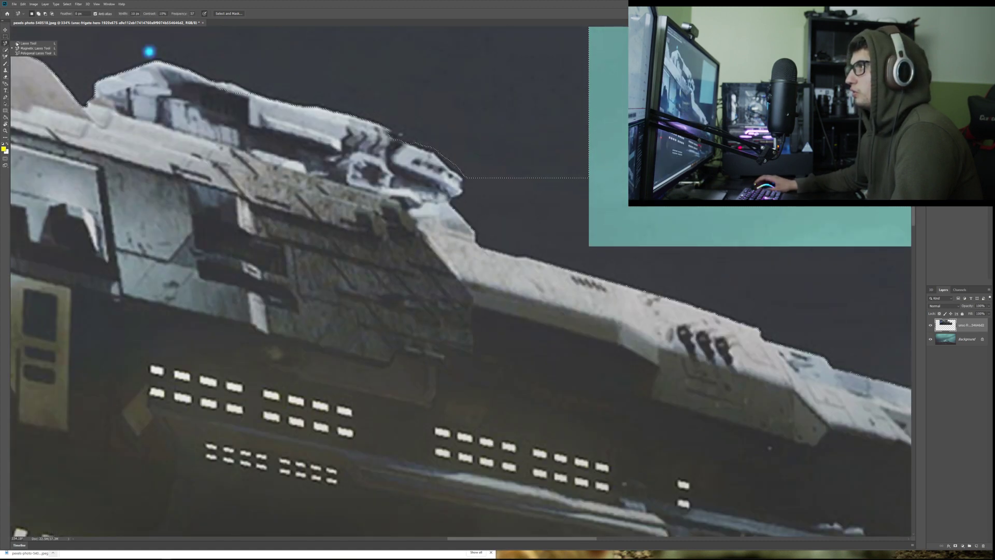
left_click(21, 43)
mouse_move(336, 106)
left_mouse_down()
mouse_move(596, 246)
mouse_move(674, 99)
mouse_move(648, 25)
mouse_move(534, 23)
left_mouse_up()
key("Delete")
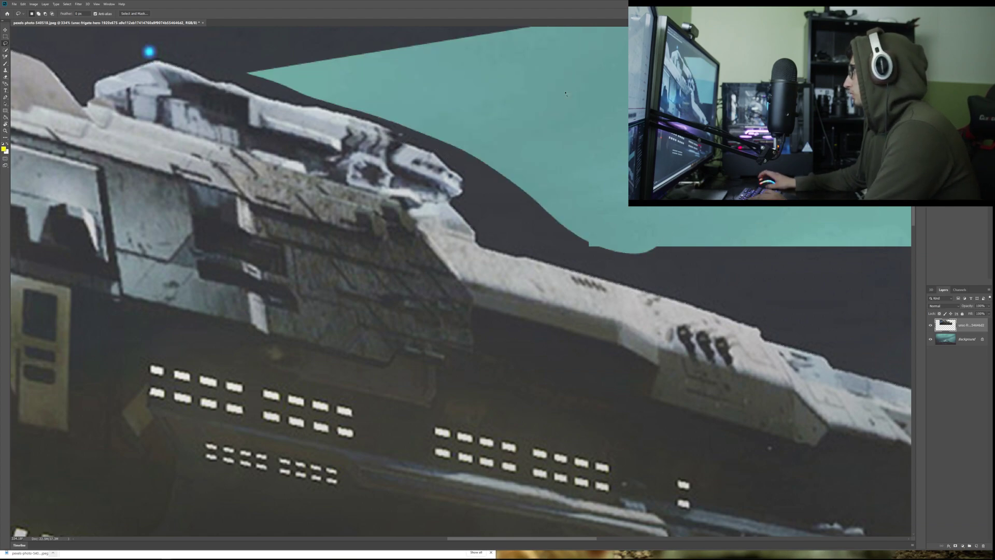
left_click_drag(441, 134, 484, 190)
mouse_move(526, 252)
left_mouse_down()
mouse_move(721, 285)
mouse_move(856, 246)
left_mouse_up()
key("Delete")
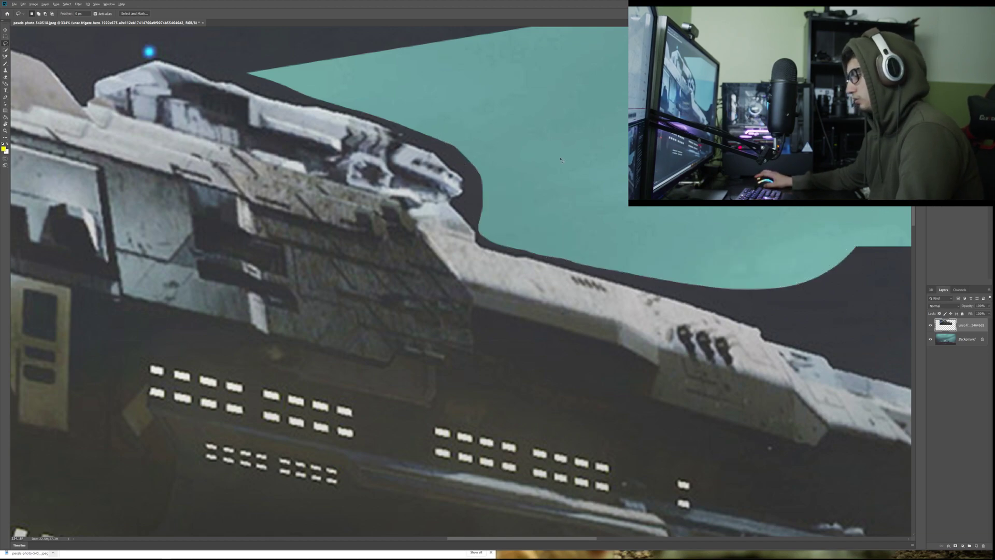
- Delete the dark sky above the forward deck, the bridge and the rear hull using freehand Lasso selections
scroll(618, 219, "down", 4)
mouse_move(591, 213)
left_mouse_down()
mouse_move(746, 272)
mouse_move(801, 207)
mouse_move(627, 192)
left_mouse_up()
key("Delete")
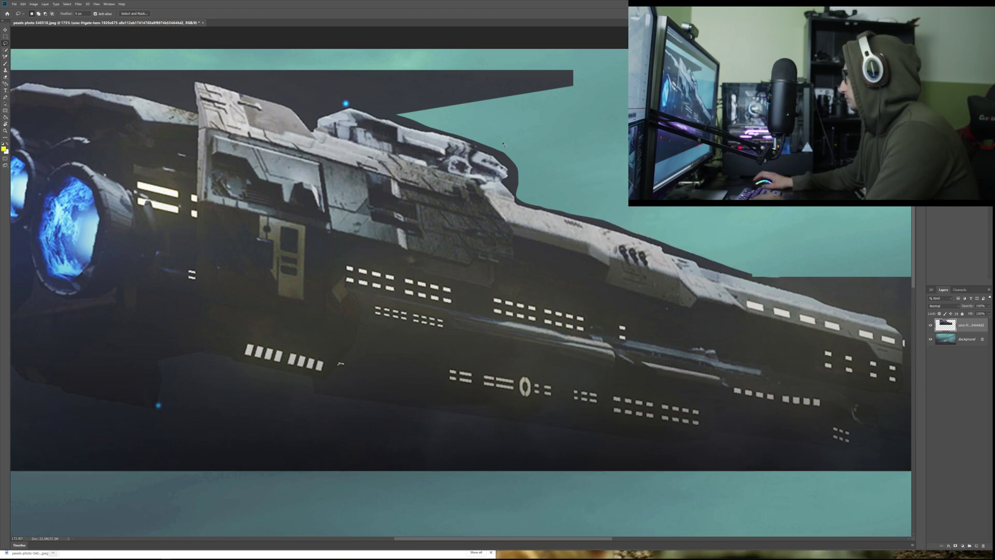
left_click_drag(254, 51, 254, 49)
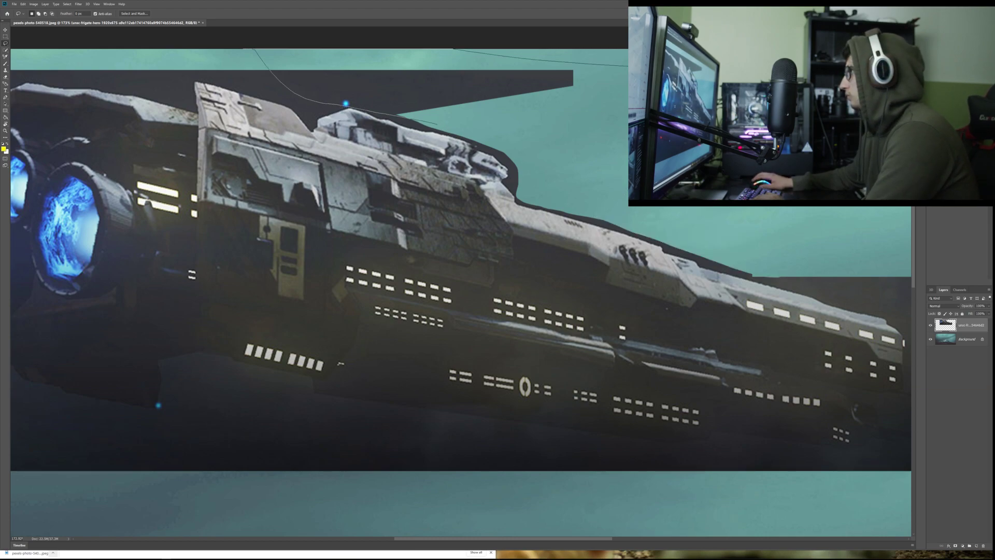
key("Delete")
mouse_move(347, 88)
left_mouse_down()
mouse_move(189, 81)
mouse_move(102, 57)
left_mouse_up()
key("Delete")
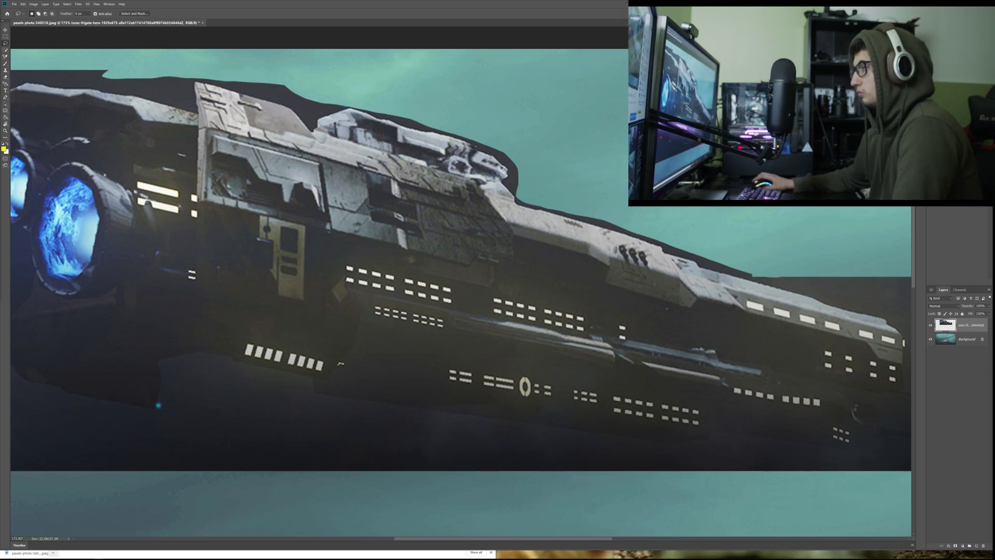
- Delete the dark sky above the ship's rear roof and behind its upper stern with freehand Lasso selections
scroll(154, 101, "down", 5)
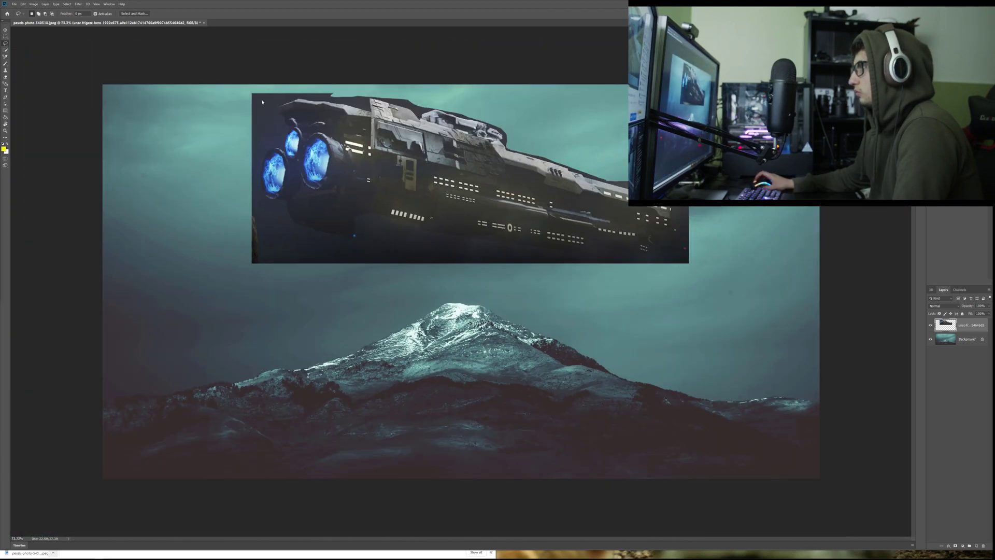
scroll(553, 75, "up", 6)
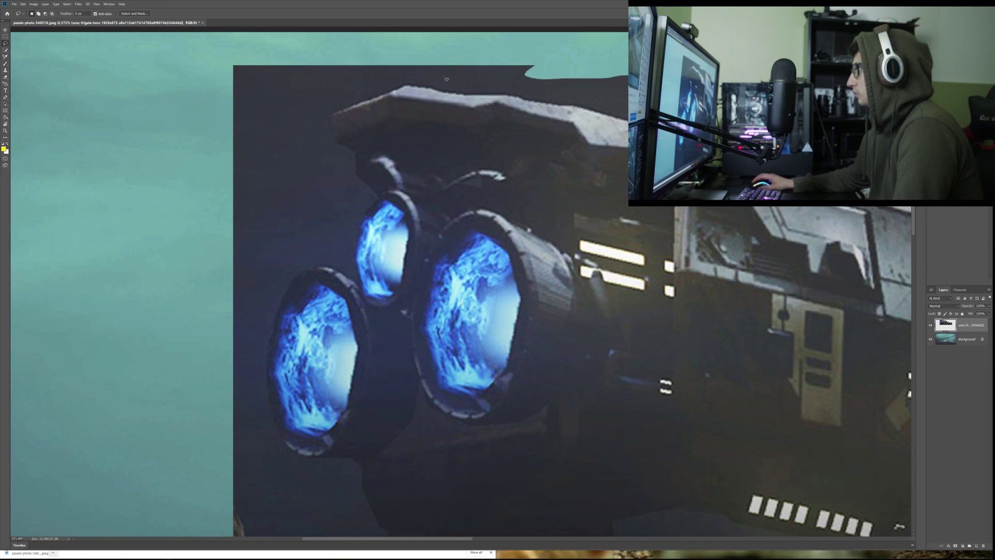
mouse_move(490, 80)
left_mouse_down()
mouse_move(371, 83)
mouse_move(244, 40)
mouse_move(616, 39)
left_mouse_up()
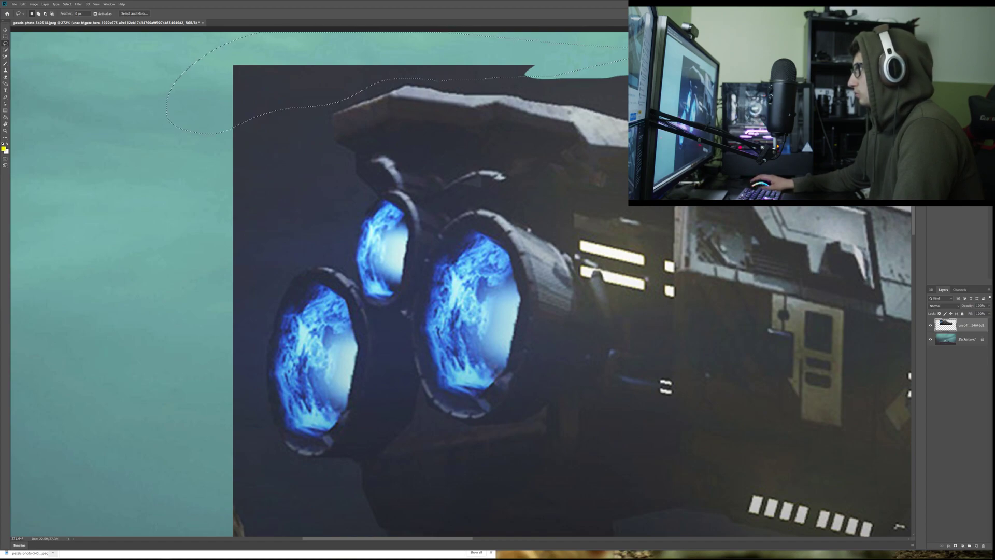
key("Delete")
mouse_move(329, 144)
left_mouse_down()
mouse_move(311, 228)
mouse_move(133, 31)
mouse_move(179, 31)
left_mouse_up()
key("Delete")
key("ctrl+d")
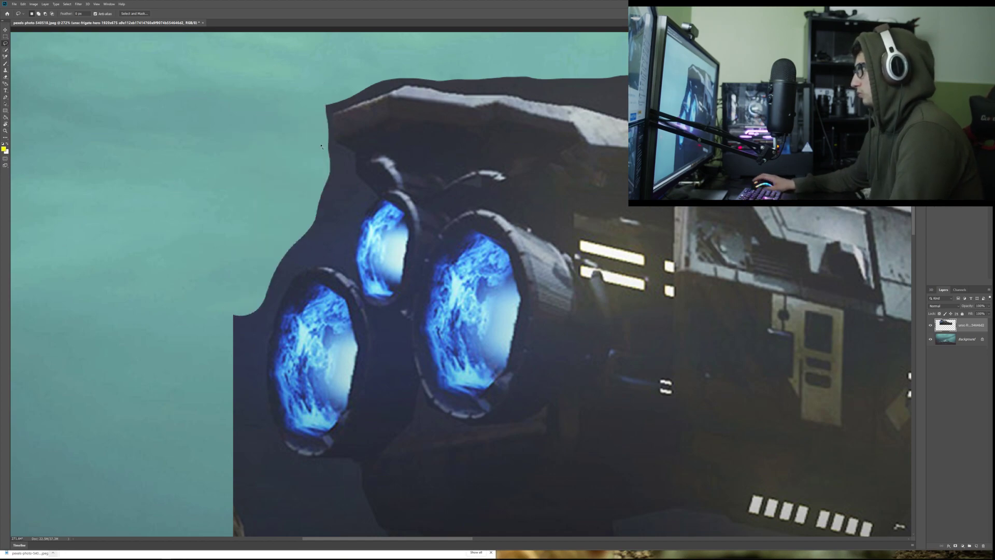
- Trim the dark sky closer around the small upper engine and the outer edge of the rearmost engine
mouse_move(287, 285)
left_mouse_down()
mouse_move(86, 150)
mouse_move(156, 142)
left_mouse_up()
key("Delete")
key("ctrl+d")
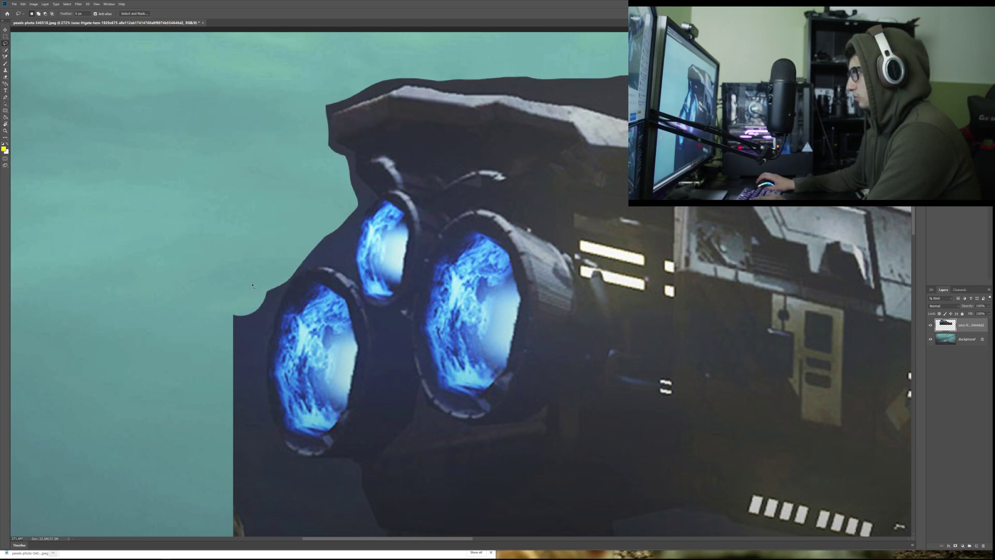
mouse_move(270, 440)
left_mouse_down()
mouse_move(155, 513)
mouse_move(156, 280)
left_mouse_up()
key("Delete")
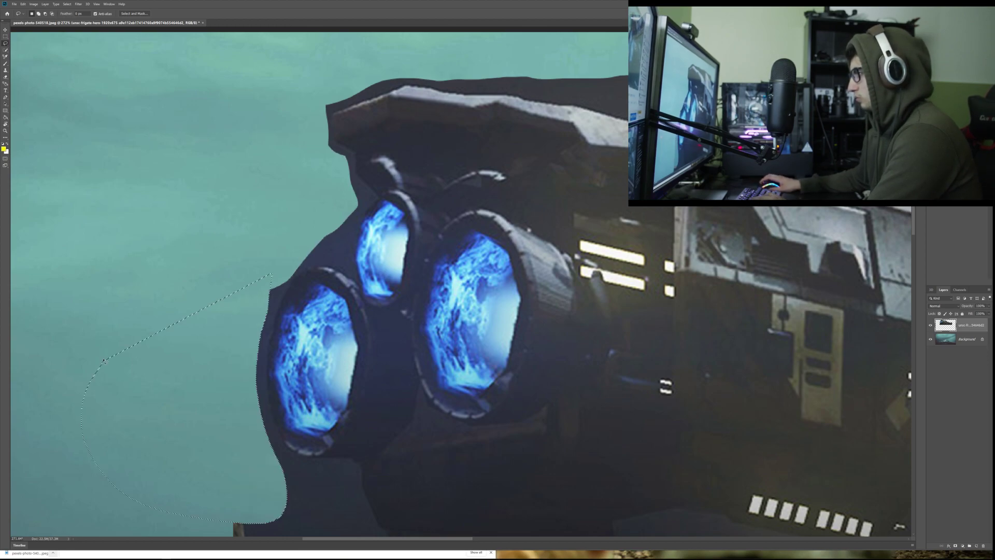
key("ctrl+d")
- Delete the dark sky and rock below the rearmost engine and along the underside of the stern
scroll(130, 388, "down", 3)
scroll(130, 389, "down", 3)
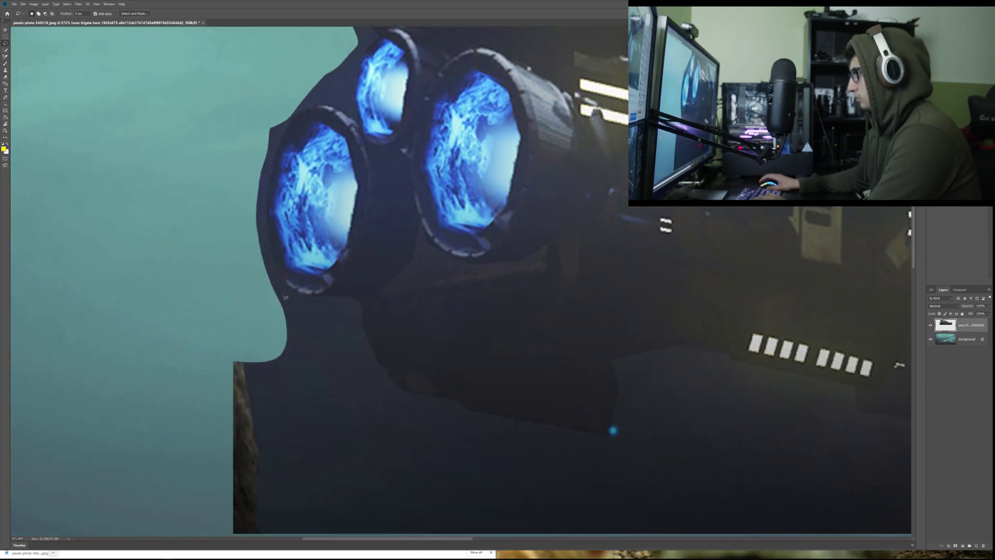
mouse_move(347, 322)
left_mouse_down()
mouse_move(378, 488)
mouse_move(262, 536)
mouse_move(107, 413)
mouse_move(153, 289)
left_mouse_up()
key("Delete")
left_click_drag(362, 378, 759, 501)
left_click_drag(694, 535, 674, 539)
key("Delete")
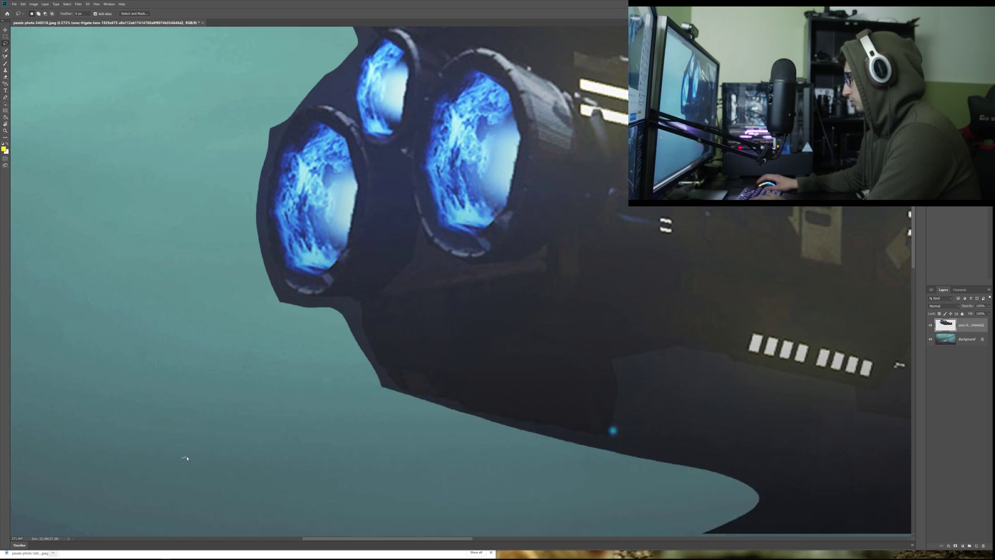
left_click_drag(186, 456, 182, 458)
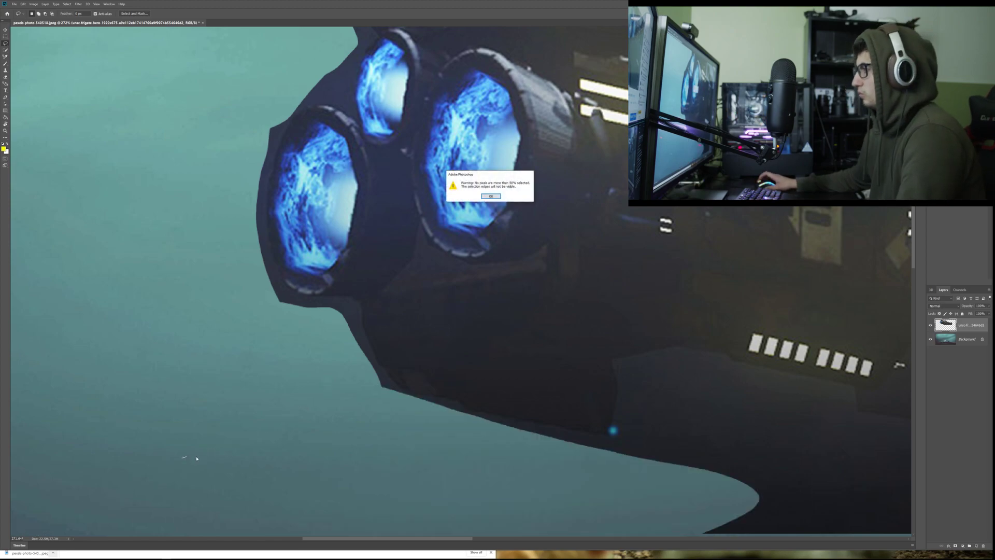
key("Return")
- Delete the dark sky below the hull, just forward of the stern, with a large freehand Lasso selection
scroll(199, 457, "down", 5)
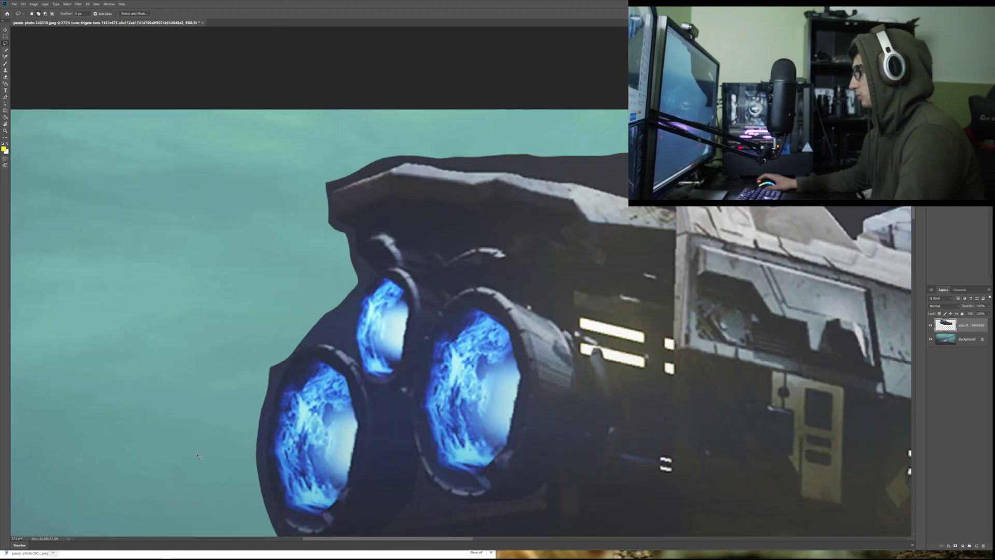
scroll(199, 457, "up", 2)
scroll(199, 456, "right", 2)
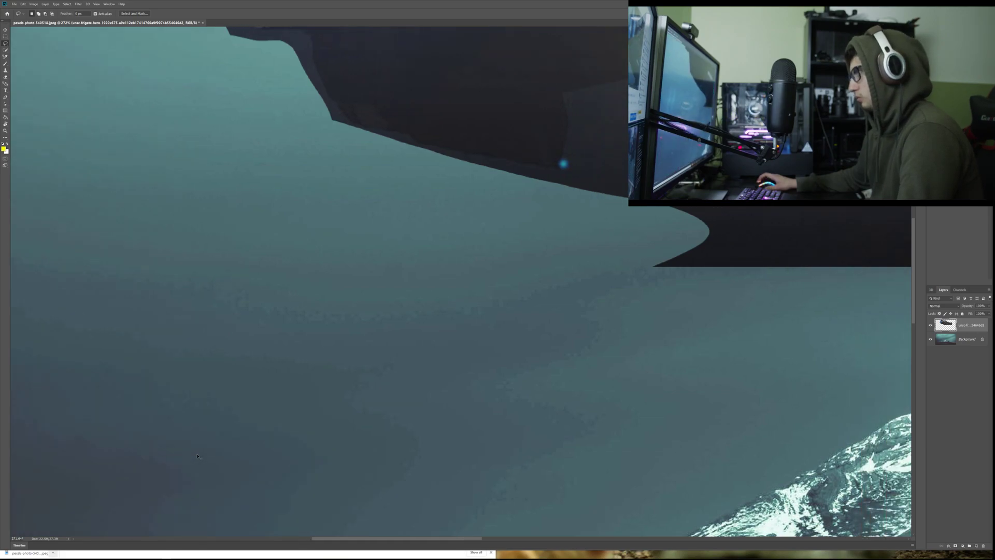
scroll(199, 457, "up", 2)
scroll(199, 457, "right", 2)
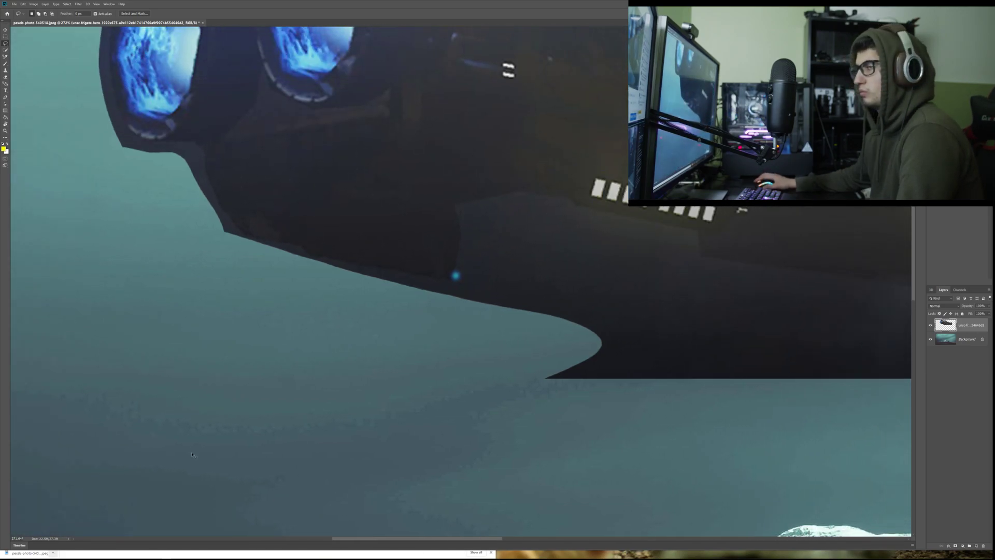
scroll(188, 449, "right", 5)
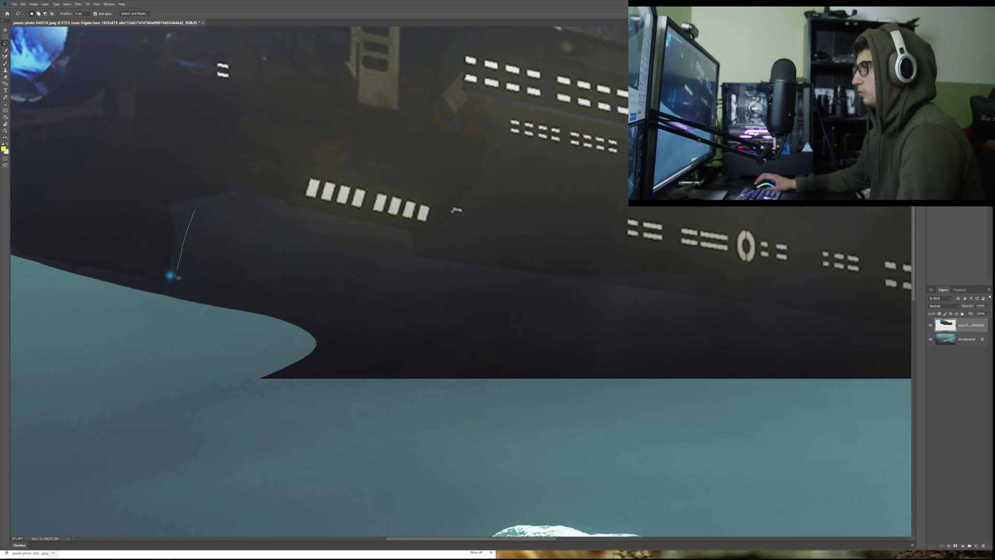
mouse_move(139, 322)
left_mouse_down()
mouse_move(396, 462)
mouse_move(381, 259)
mouse_move(331, 239)
left_mouse_up()
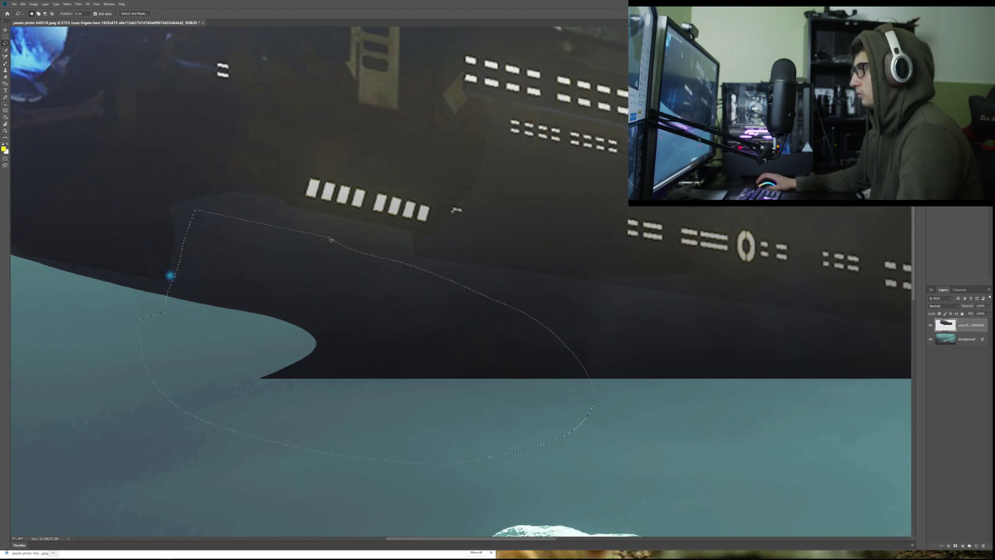
key("Delete")
- Trim the dark sky closer beneath the rear row of lit windows and along the middle of the ship's underside
left_click_drag(220, 206, 351, 226)
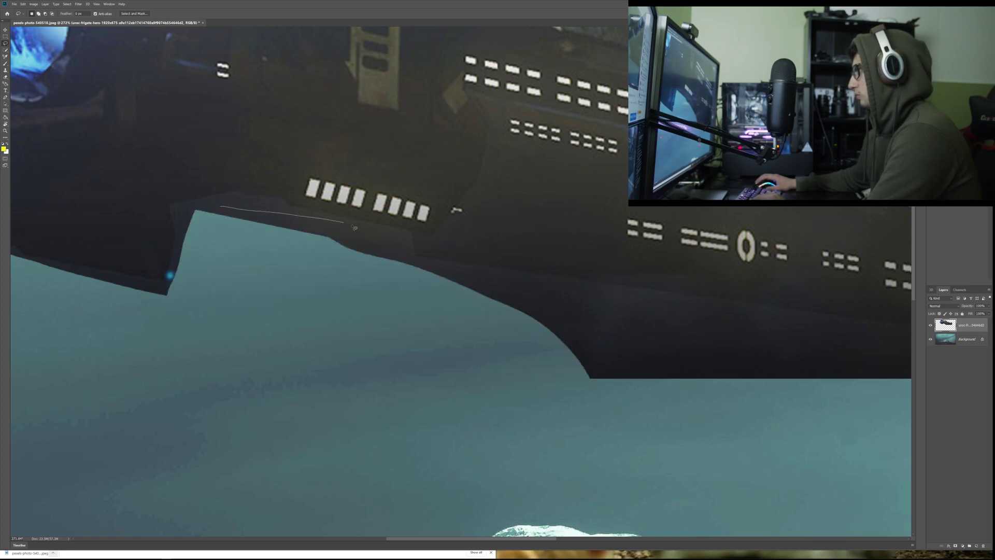
mouse_move(367, 284)
left_mouse_down()
mouse_move(215, 265)
mouse_move(193, 212)
left_mouse_up()
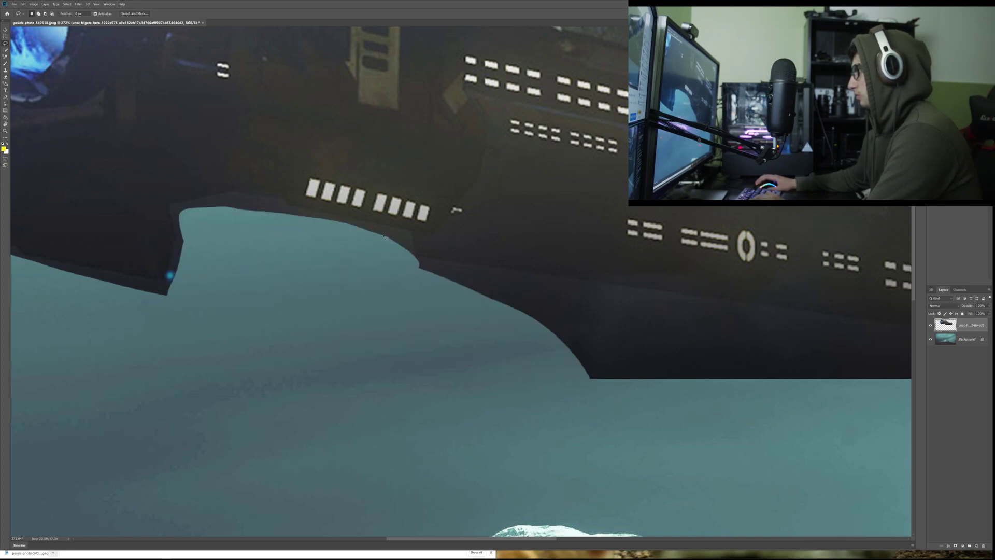
mouse_move(460, 282)
left_mouse_down()
mouse_move(740, 330)
mouse_move(342, 421)
mouse_move(313, 419)
left_mouse_up()
key("Delete")
key("ctrl+d")
- Delete the dark sky along the forward underside of the hull up to the bow using Lasso selections
scroll(311, 418, "right", 5)
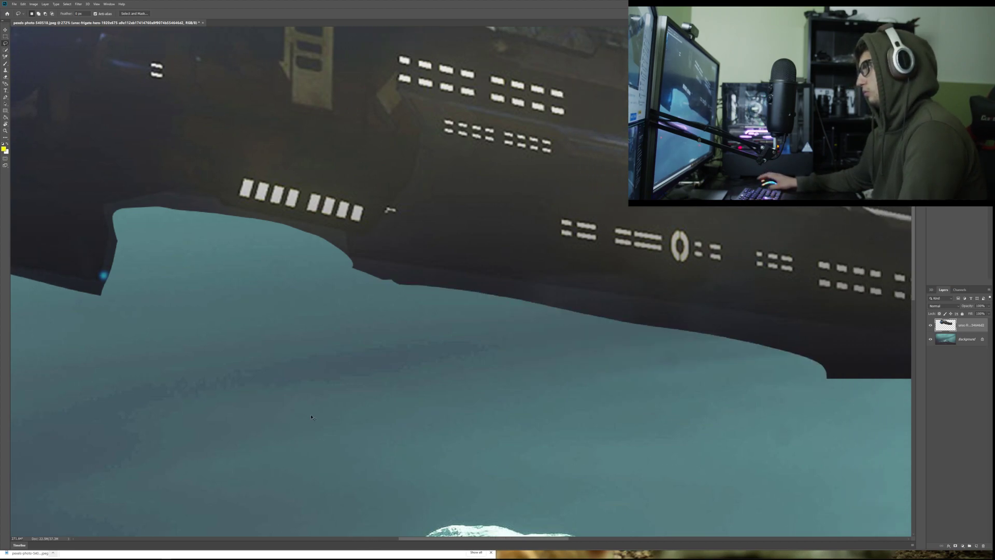
scroll(310, 416, "right", 5)
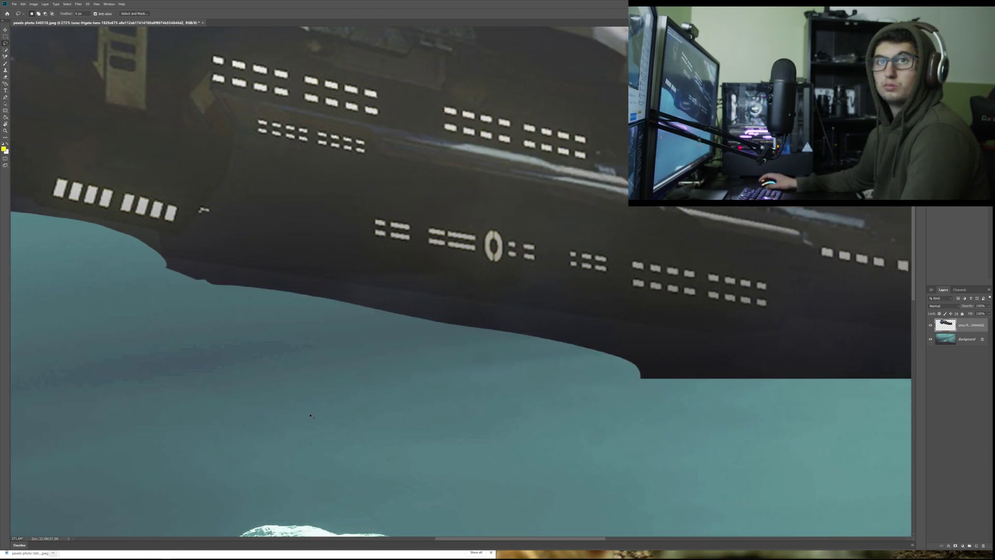
scroll(310, 417, "right", 4)
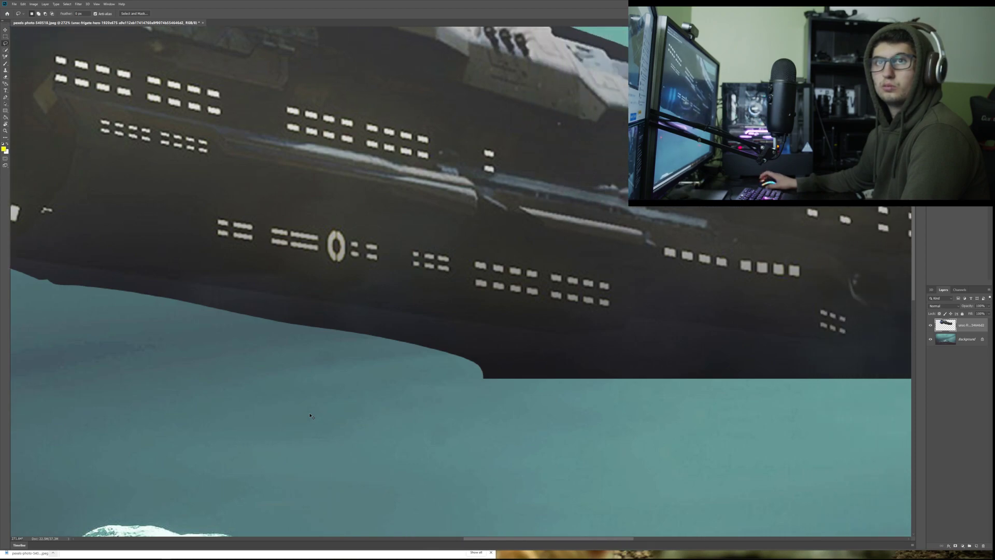
scroll(310, 416, "right", 1)
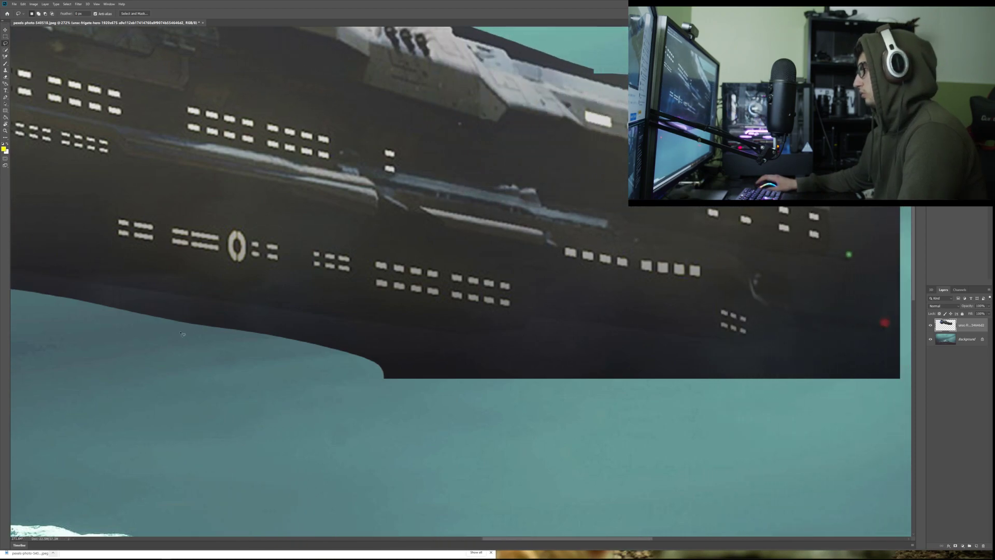
mouse_move(235, 322)
left_mouse_down()
mouse_move(506, 352)
mouse_move(834, 365)
mouse_move(850, 414)
mouse_move(307, 442)
mouse_move(71, 410)
left_mouse_up()
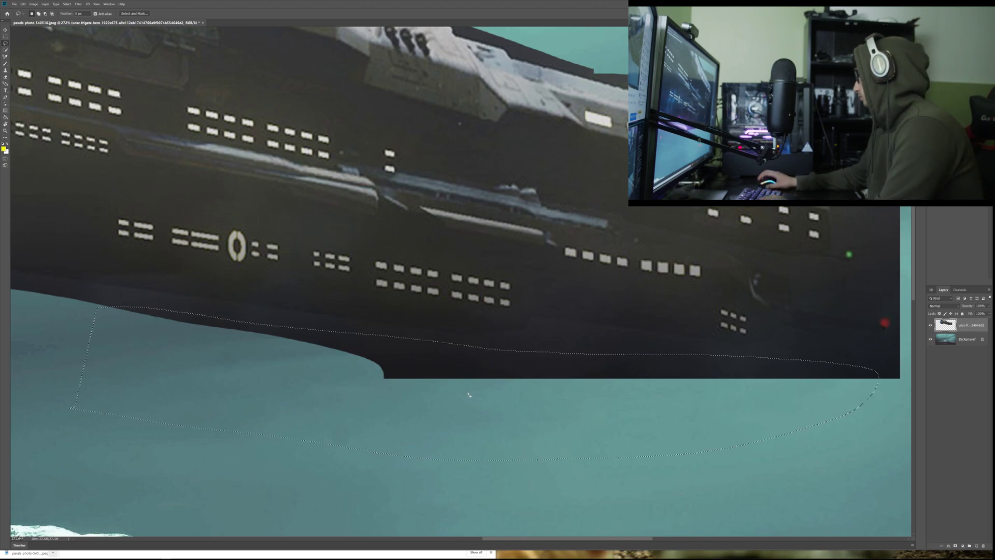
key("Delete")
mouse_move(875, 349)
left_mouse_down()
mouse_move(844, 425)
mouse_move(767, 403)
left_mouse_up()
key("Delete")
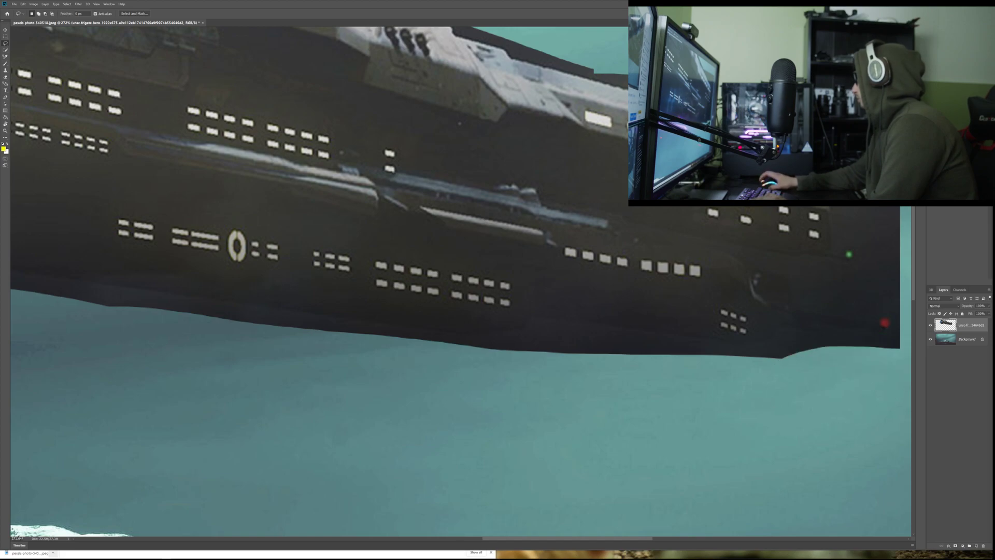
- Delete the dark sky above and in front of the ship's bow with Lasso selections
left_click_drag(601, 70, 628, 64)
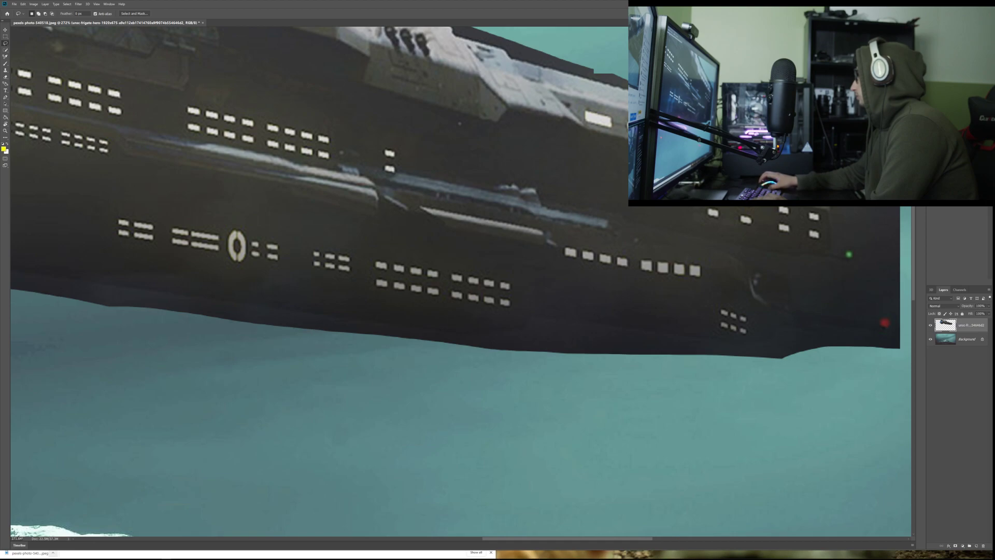
left_click_drag(867, 237, 905, 239)
key("Delete")
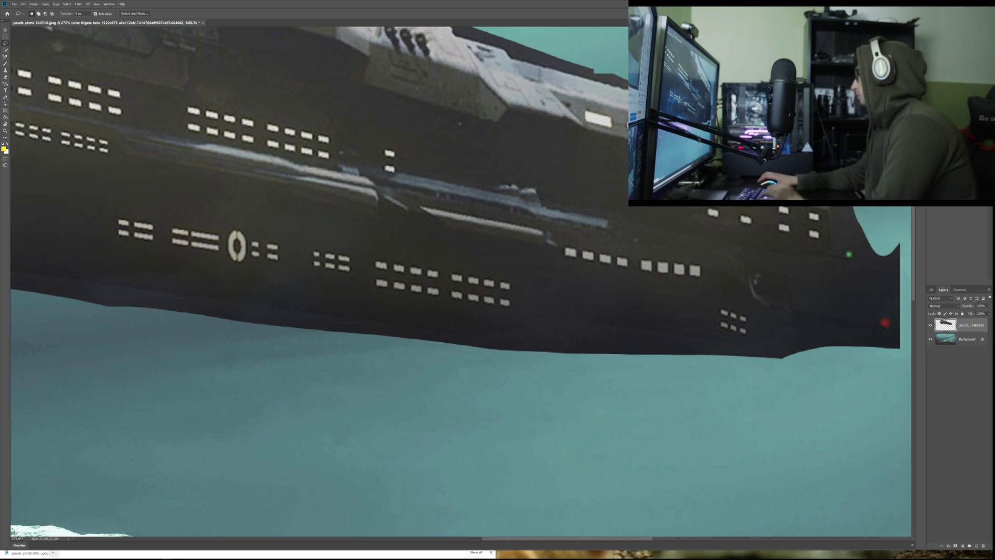
left_click_drag(894, 287, 879, 233)
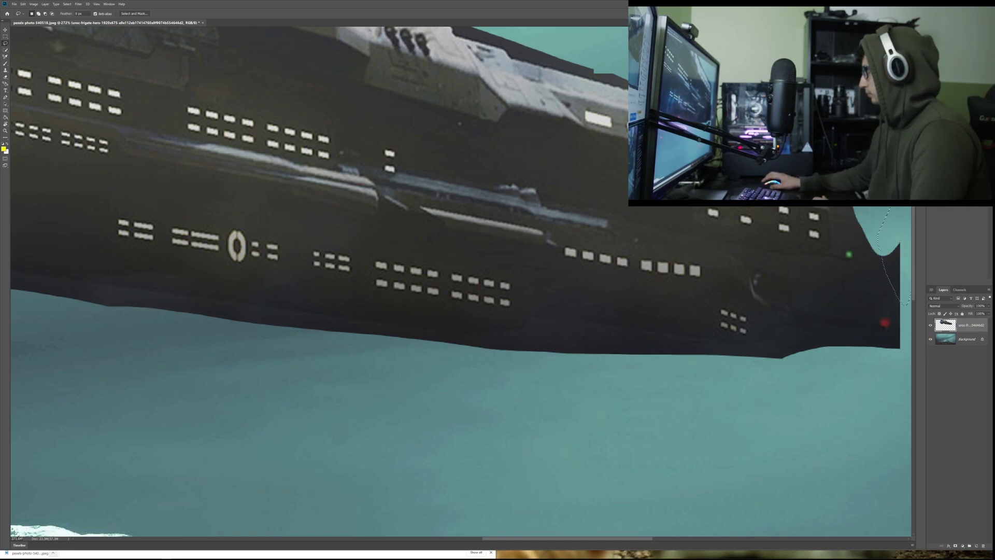
key("Delete")
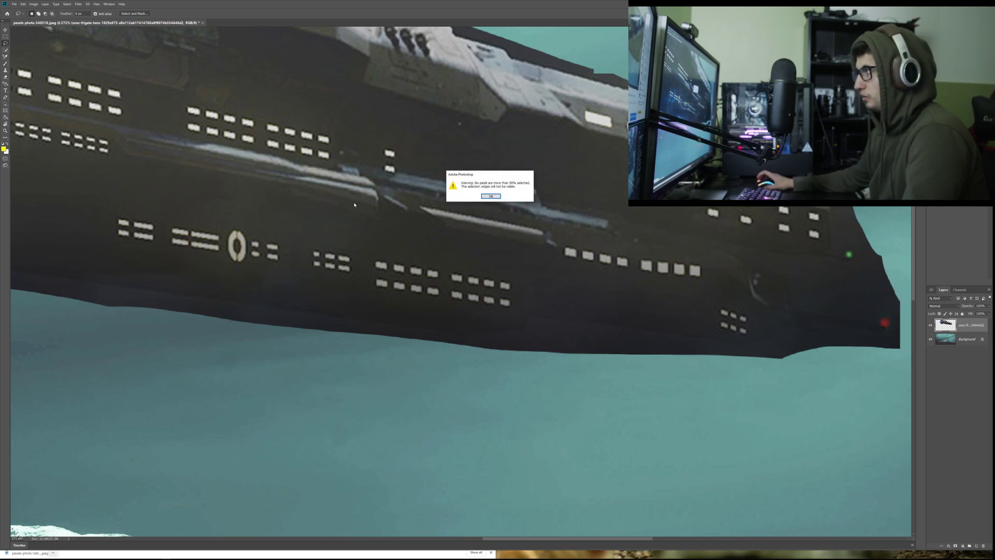
key("Return")
- Try to delete the dark sky above the rear corner of the stern roof using a Magnetic Lasso selection
scroll(398, 198, "down", 4)
scroll(398, 199, "down", 5)
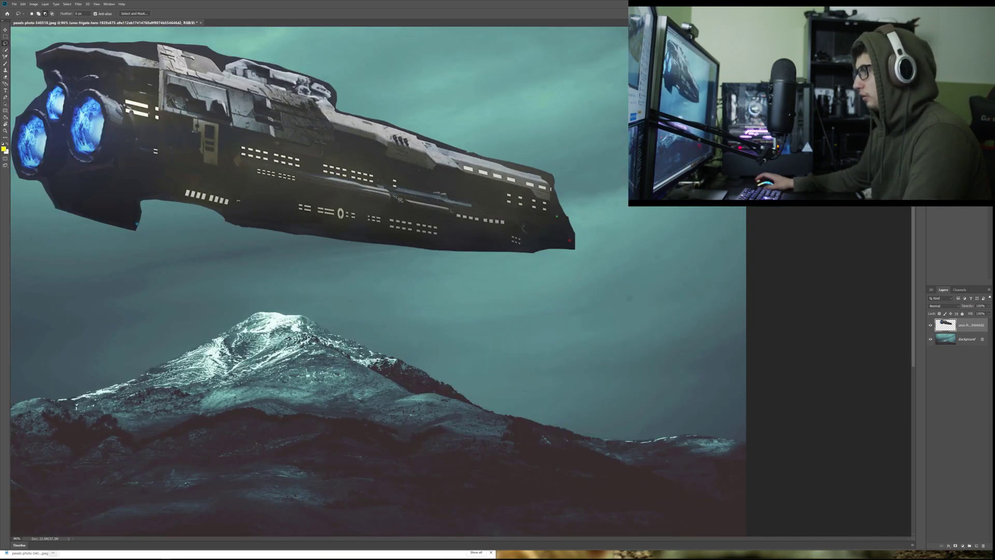
scroll(391, 193, "up", 1)
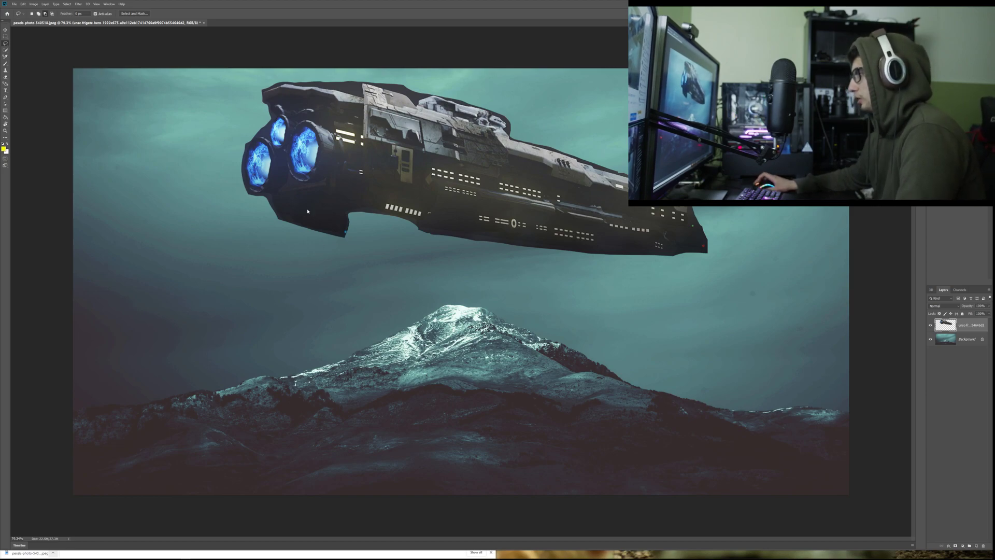
scroll(328, 55, "up", 6)
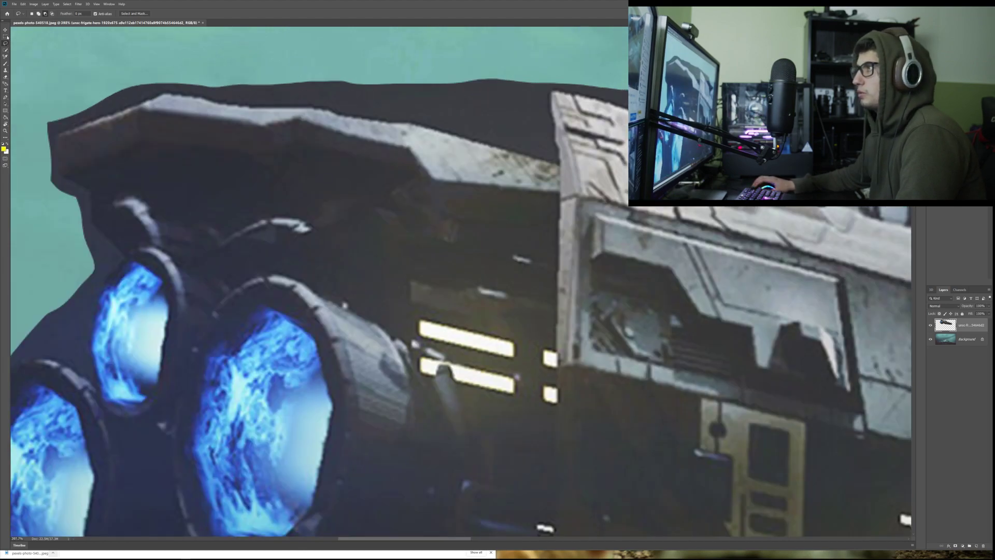
left_click(6, 50)
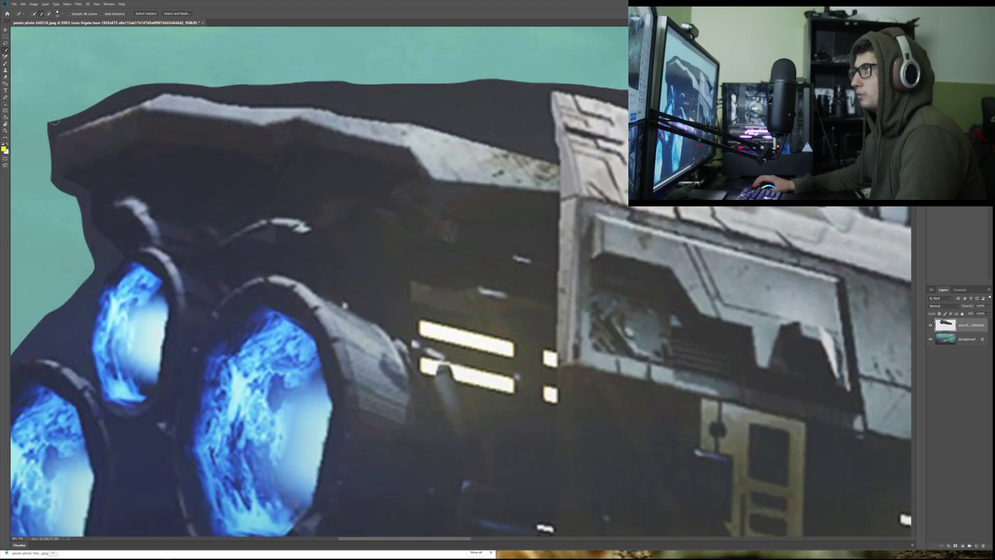
left_click(5, 44)
key("ctrl+d")
left_click(6, 43)
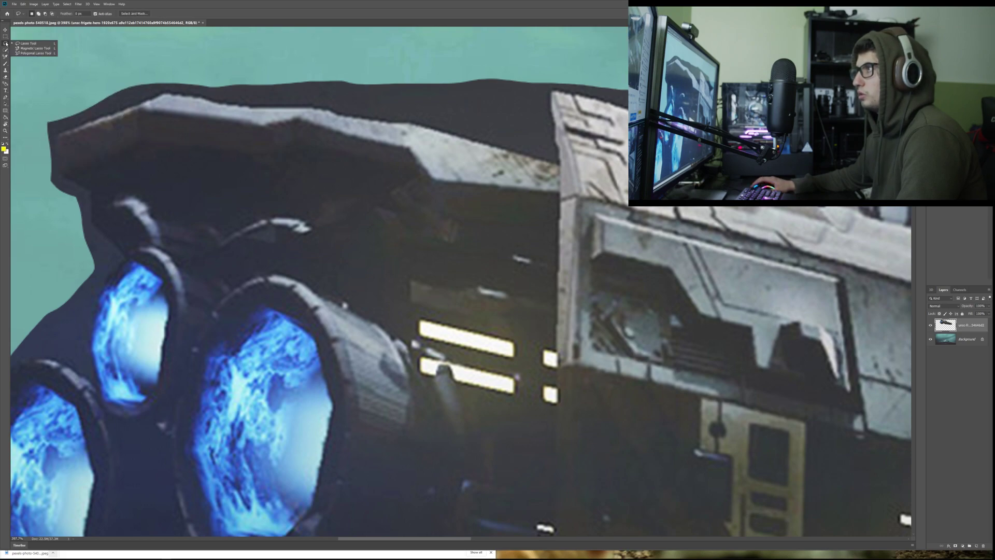
left_click(34, 47)
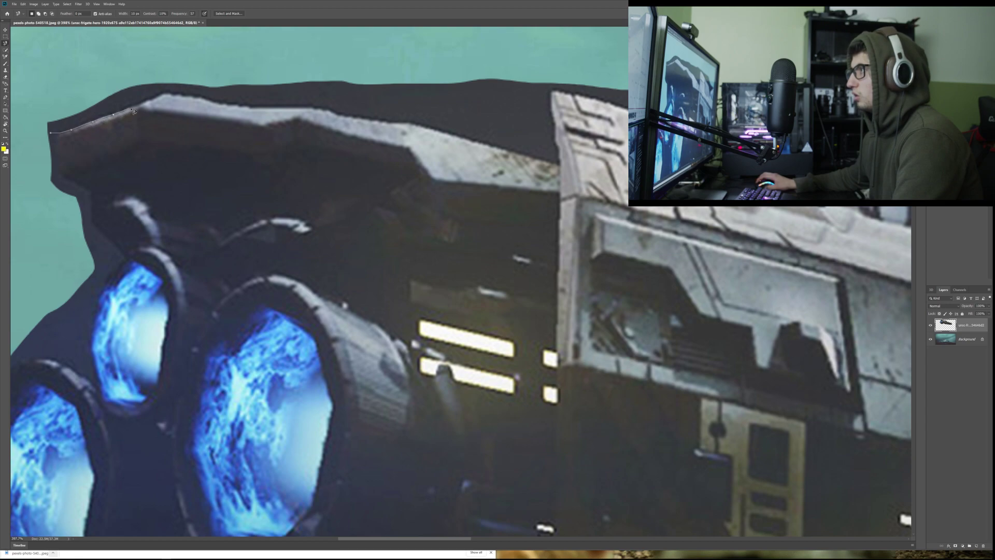
double_click(23, 113)
key("Delete")
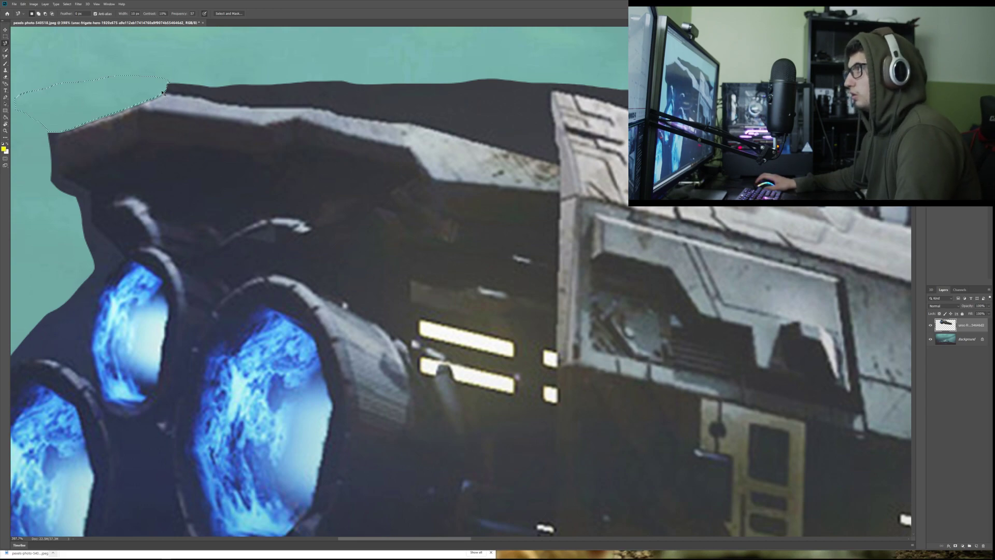
key("ctrl+z")
left_click(119, 51)
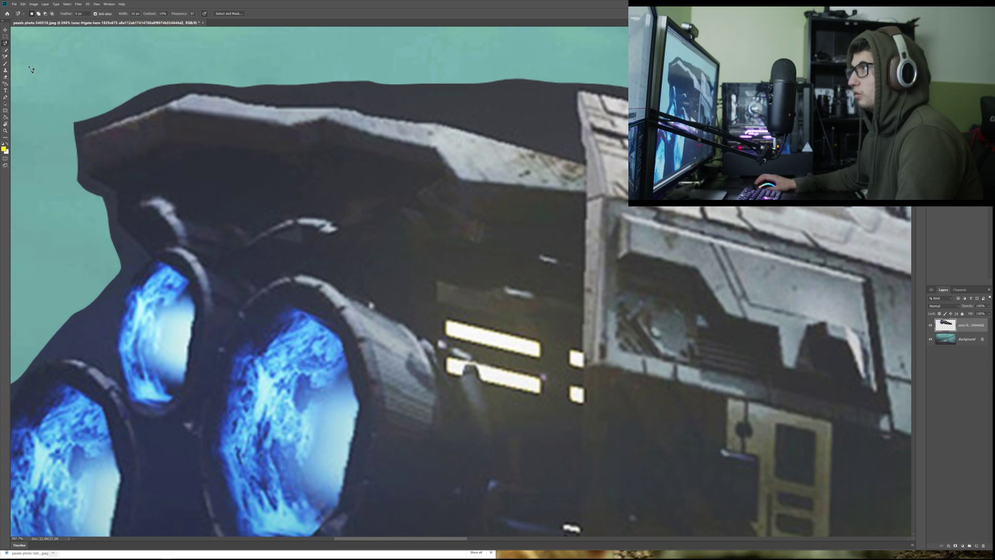
double_click(25, 57)
key("Return")
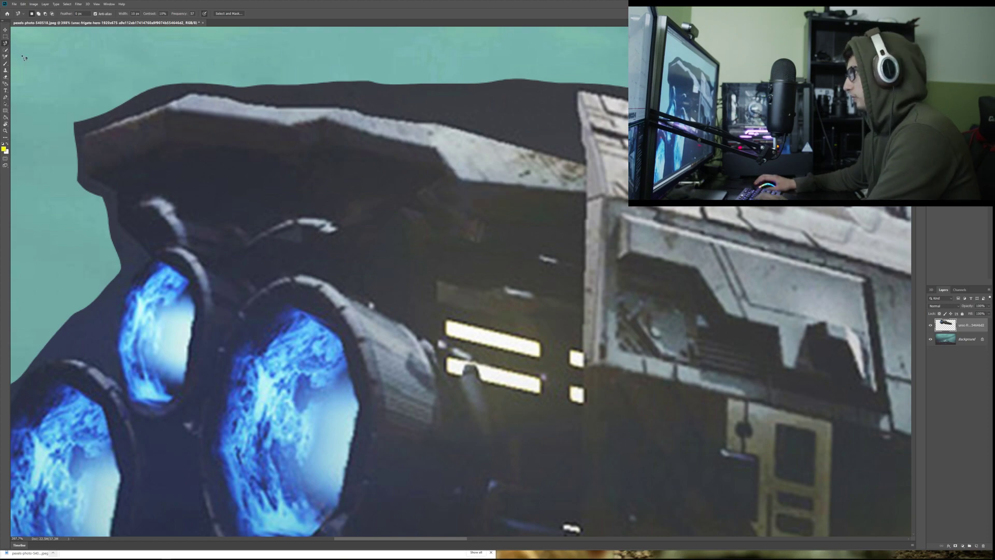
left_click(32, 62)
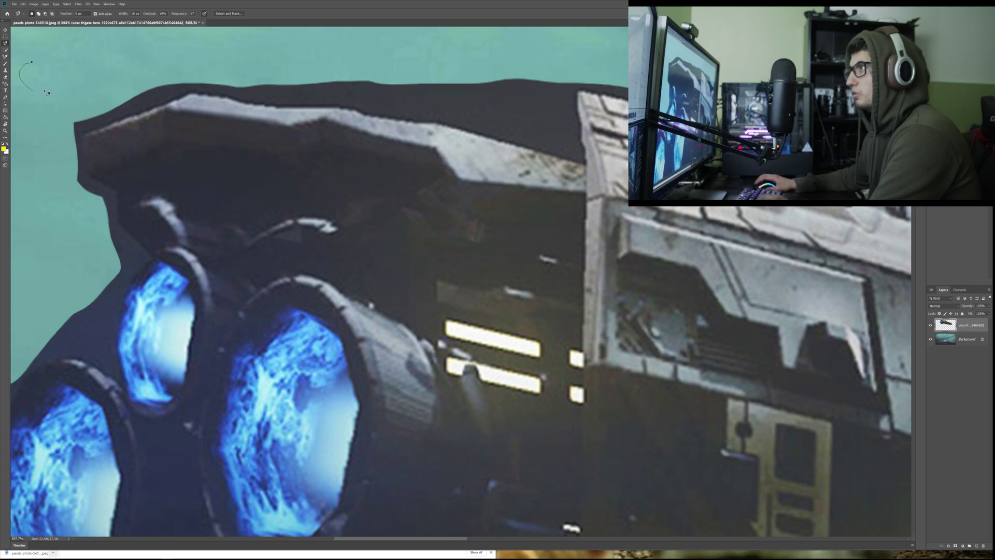
- Erase the dark sky around the rear corner of the stern roof and down its back edge with the Eraser
left_click(5, 36)
left_click(7, 78)
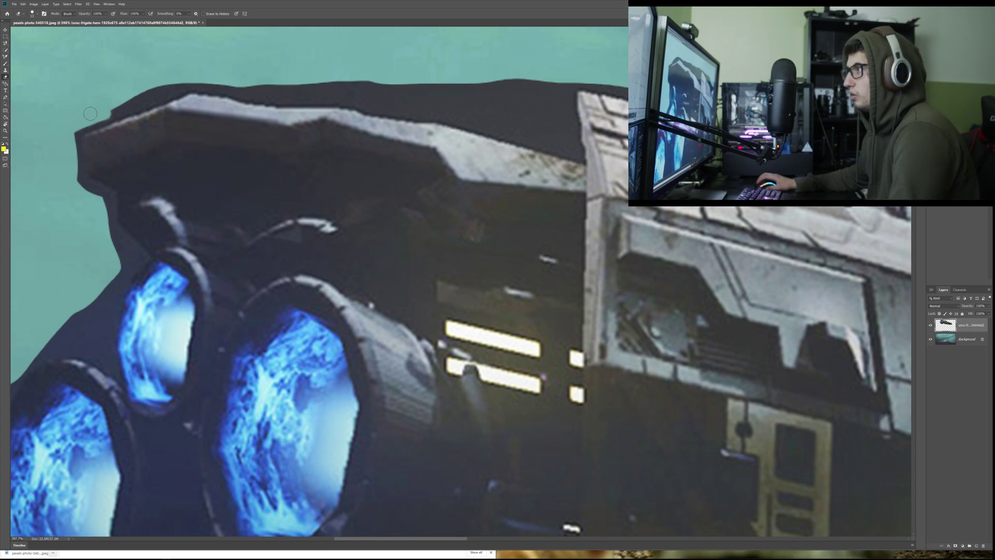
mouse_move(78, 125)
left_mouse_down()
mouse_move(176, 91)
mouse_move(168, 83)
mouse_move(118, 100)
left_mouse_up()
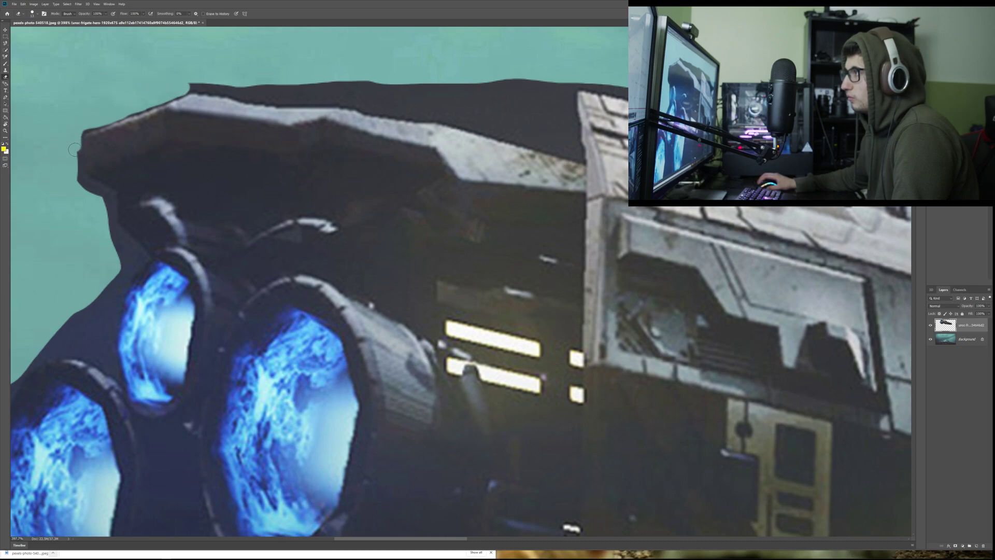
mouse_move(75, 165)
left_mouse_down()
mouse_move(106, 197)
mouse_move(109, 229)
left_mouse_up()
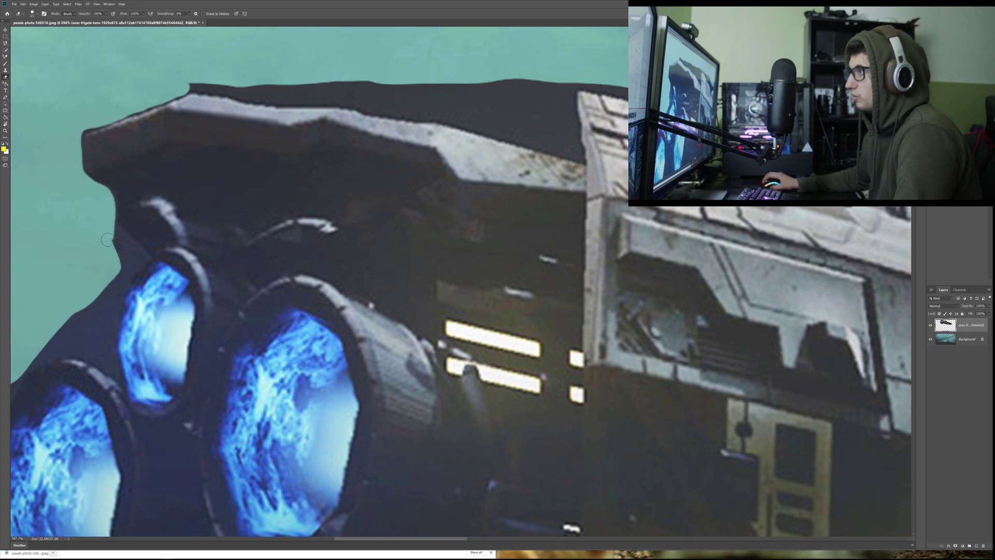
mouse_move(94, 192)
left_mouse_down()
mouse_move(107, 195)
mouse_move(94, 198)
left_mouse_up()
left_click_drag(85, 131, 128, 110)
- Try to draw a straight line along the sloping rear edge of the stern roof with the Line tool
left_click(6, 36)
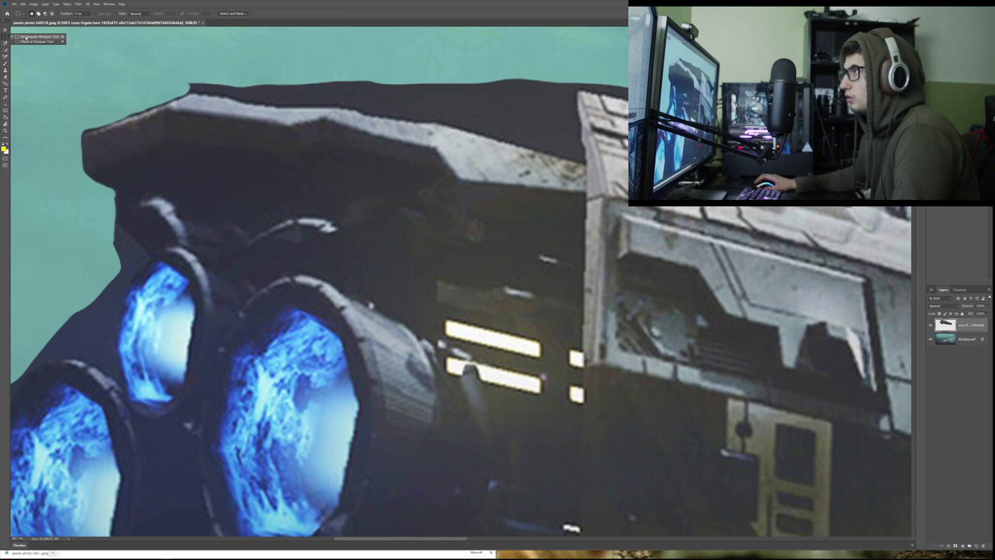
left_click(26, 37)
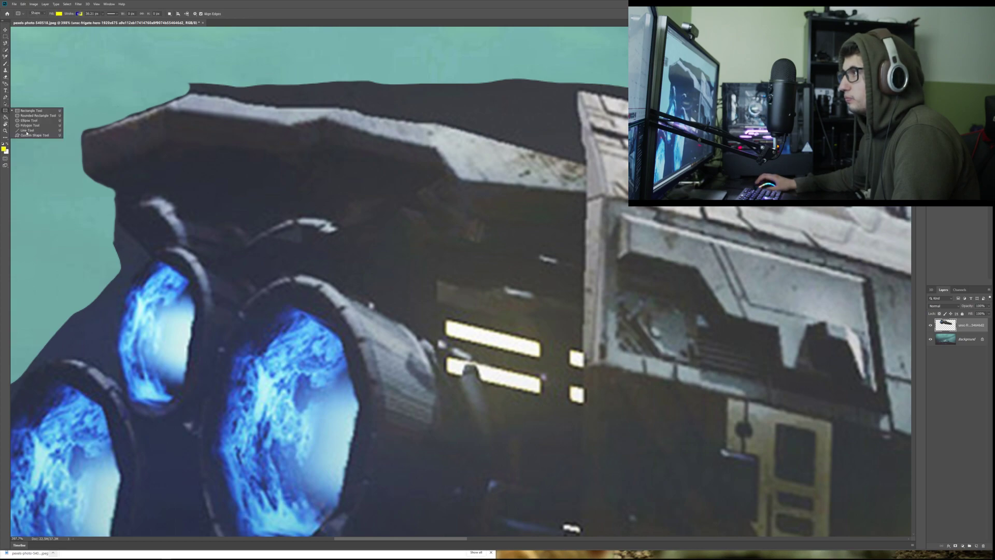
left_click(25, 132)
left_click_drag(81, 132, 201, 90)
key("ctrl+z")
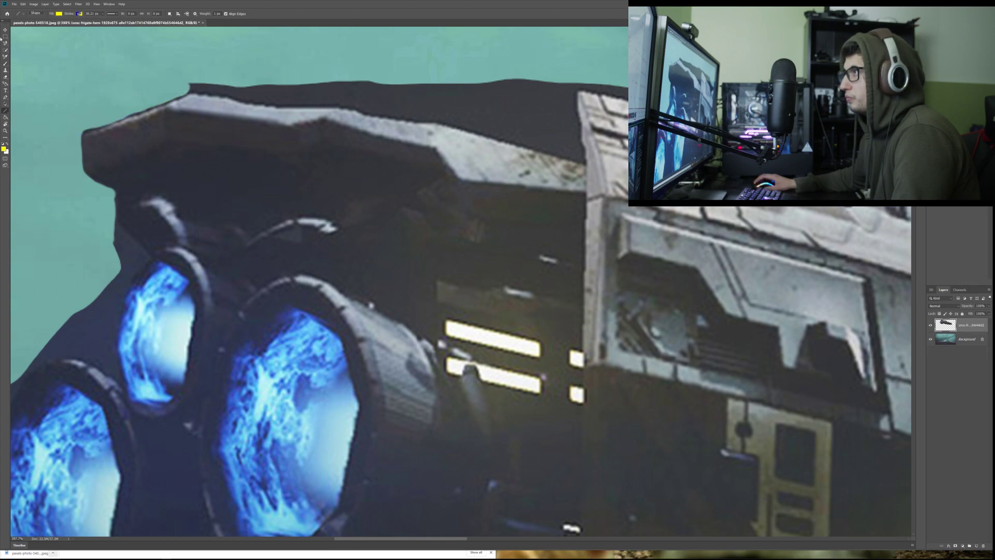
- Delete the upper strip of dark sky above the stern roof with a rectangular selection
left_click(6, 36)
left_click_drag(167, 71, 498, 93)
key("Delete")
key("ctrl+d")
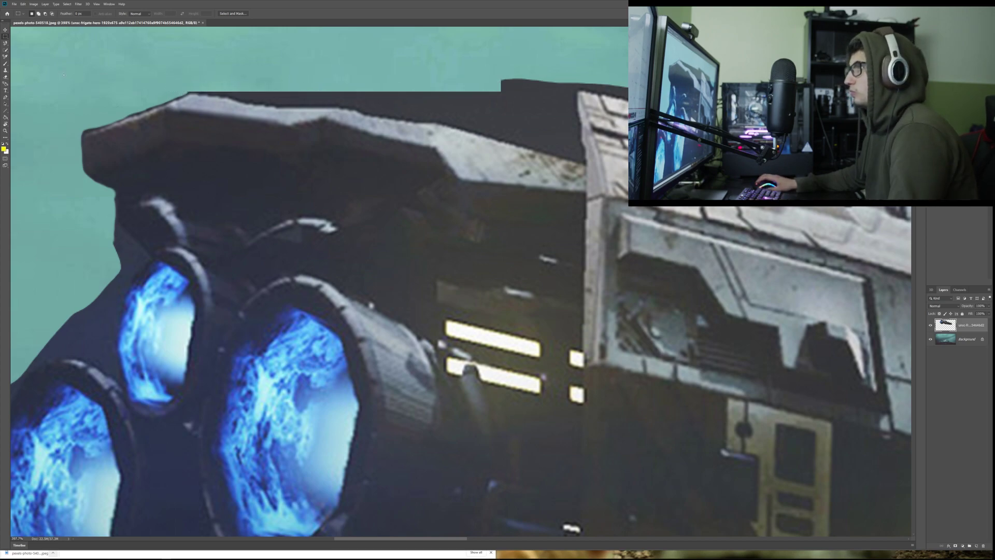
- Erase the dark sky along the upper edge of the stern roof up to the raised hull block with the Eraser
left_click(5, 77)
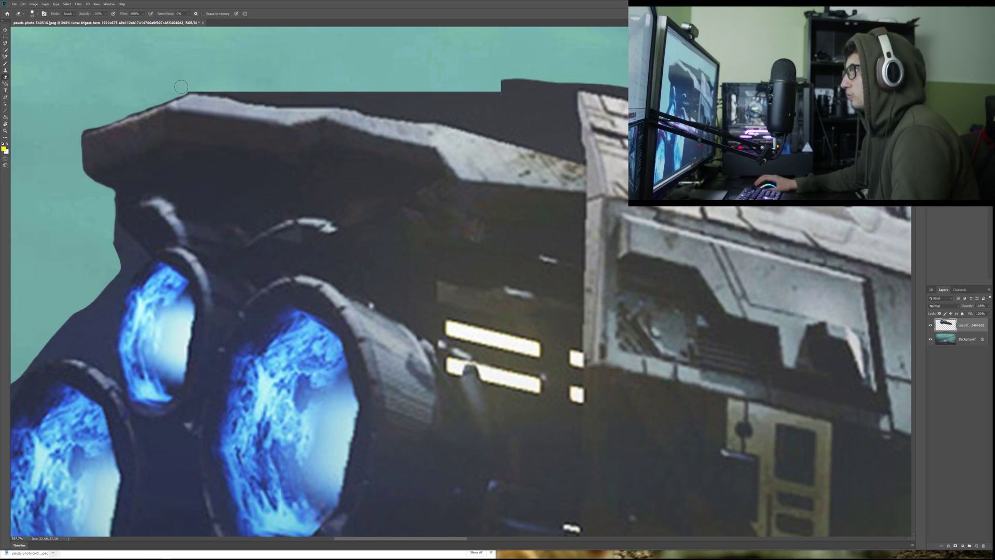
left_click_drag(198, 87, 369, 95)
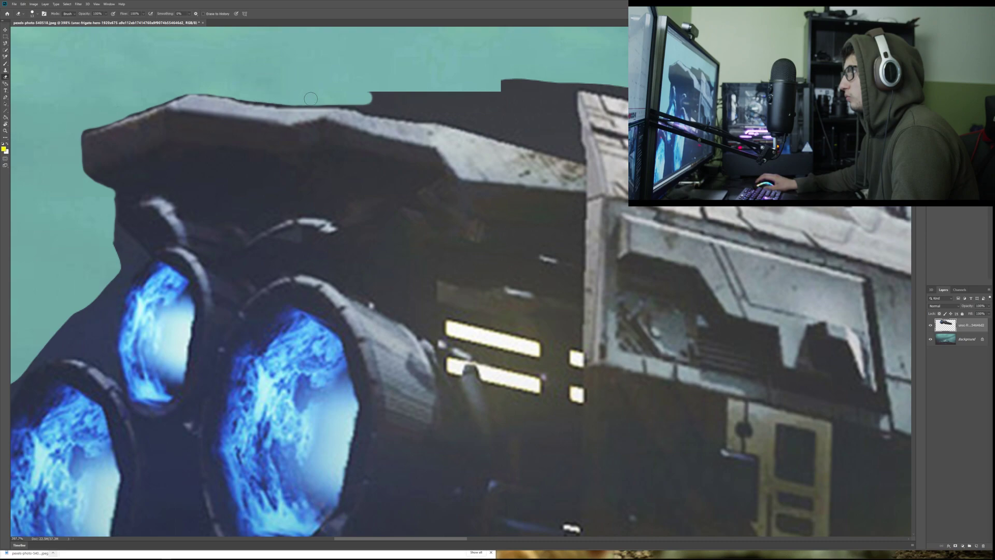
left_click_drag(246, 95, 372, 97)
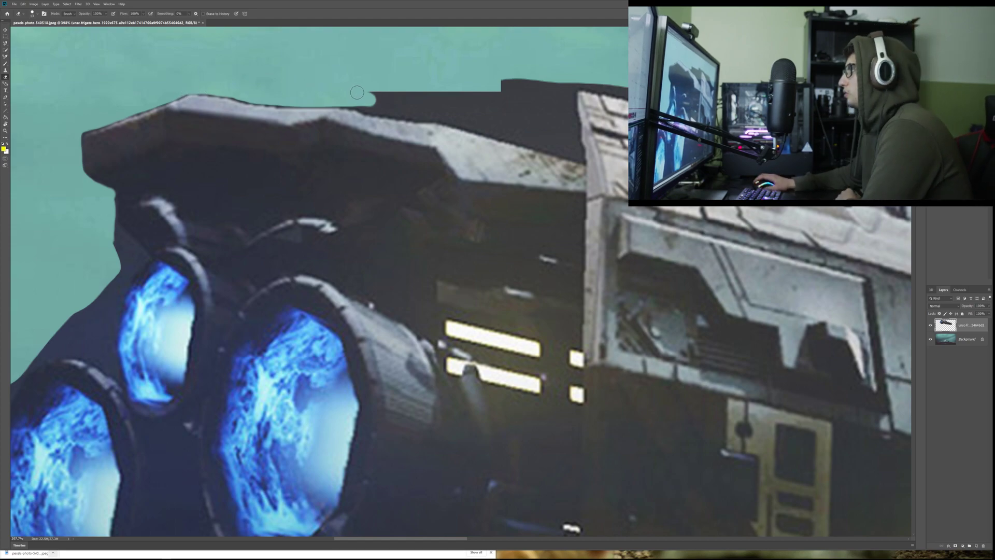
left_click_drag(350, 100, 438, 111)
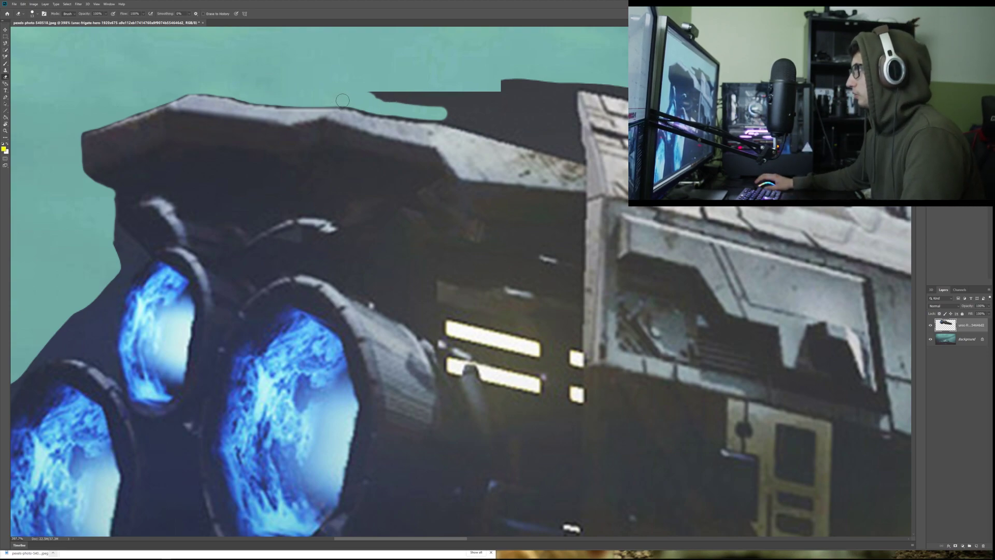
mouse_move(362, 96)
left_mouse_down()
mouse_move(415, 93)
mouse_move(379, 91)
mouse_move(427, 99)
mouse_move(511, 82)
left_mouse_up()
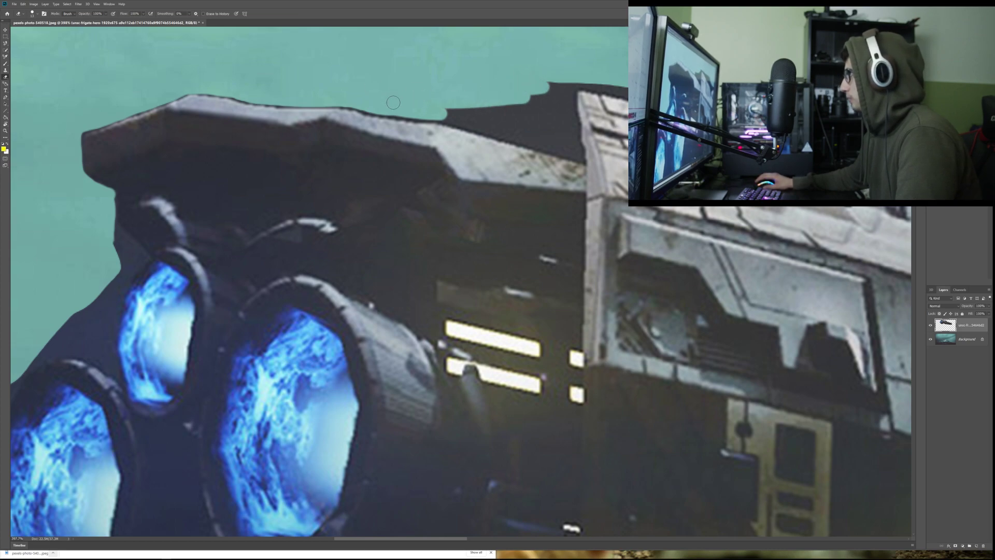
mouse_move(398, 110)
left_mouse_down()
mouse_move(434, 112)
mouse_move(402, 110)
mouse_move(506, 118)
left_mouse_up()
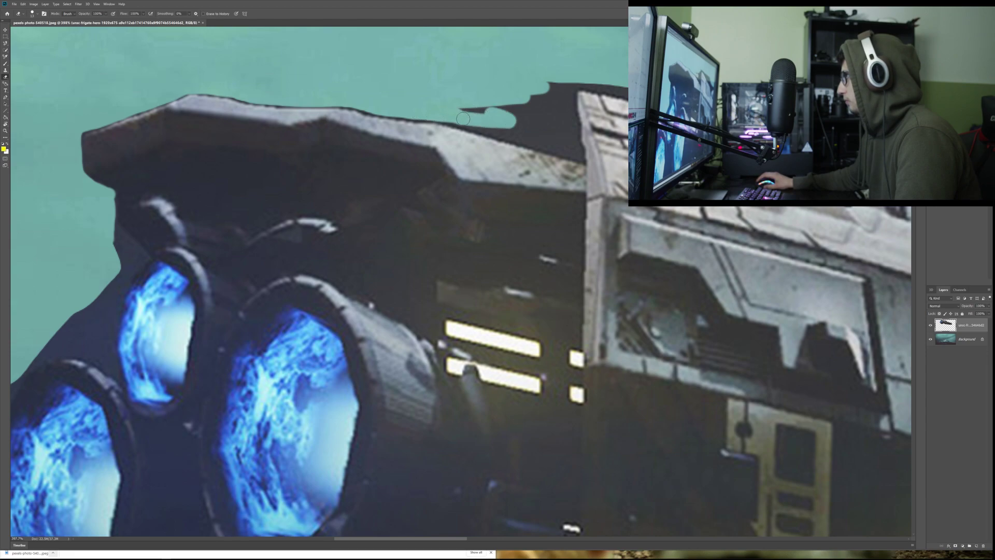
mouse_move(463, 118)
left_mouse_down()
mouse_move(532, 139)
mouse_move(459, 119)
mouse_move(530, 108)
mouse_move(535, 97)
mouse_move(513, 118)
mouse_move(556, 91)
mouse_move(545, 141)
left_mouse_up()
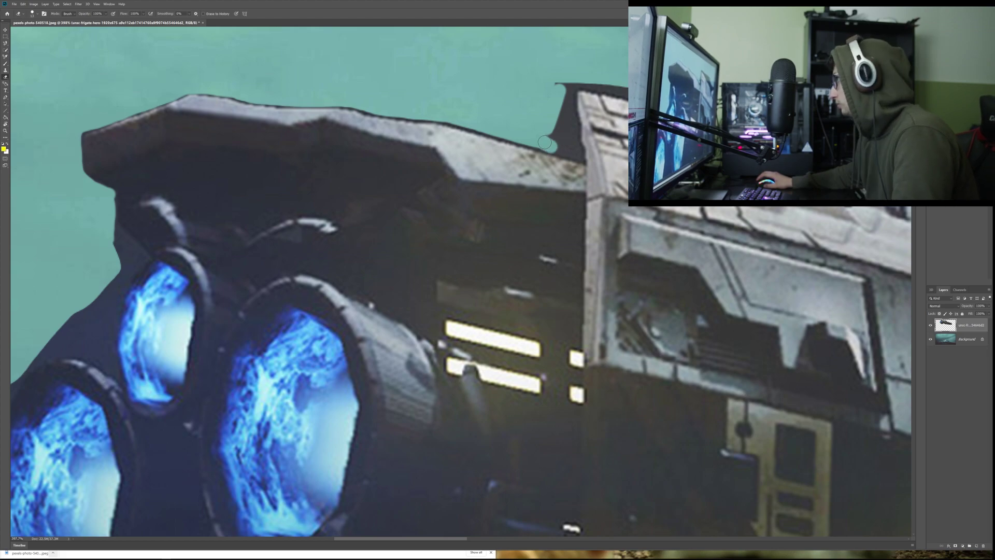
- Erase the dark sky down the rear edge and around the upper rear corner of the raised hull block
mouse_move(544, 144)
left_mouse_down()
mouse_move(578, 154)
mouse_move(568, 99)
left_mouse_up()
key("ctrl+z")
mouse_move(574, 150)
left_mouse_down()
mouse_move(558, 86)
mouse_move(544, 135)
left_mouse_up()
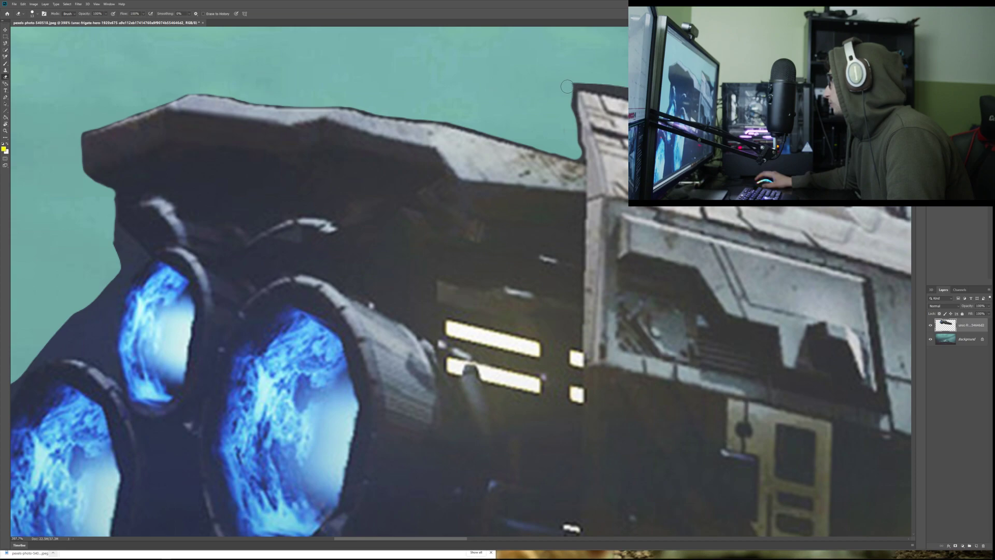
mouse_move(564, 86)
left_mouse_down()
mouse_move(603, 81)
mouse_move(567, 86)
left_mouse_up()
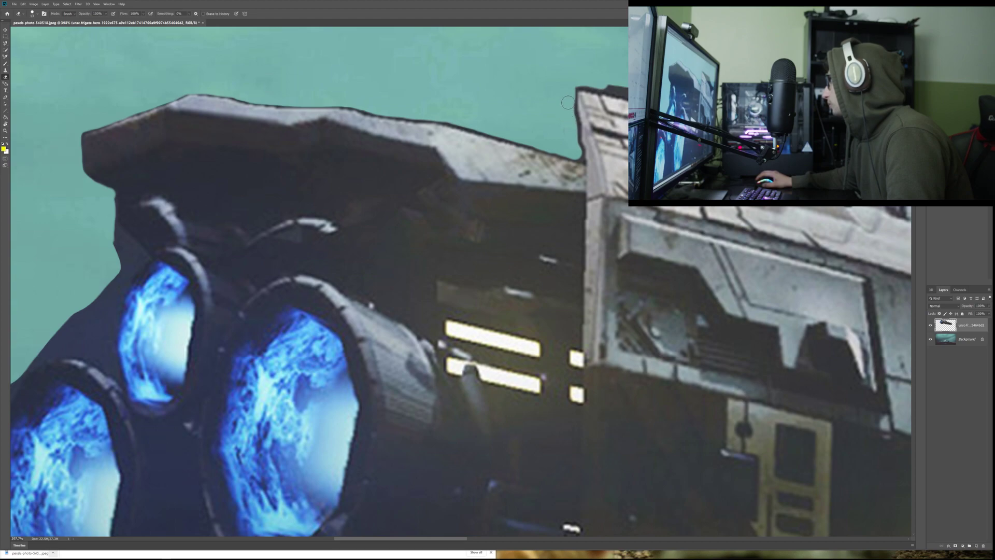
mouse_move(591, 80)
left_mouse_down()
mouse_move(617, 84)
mouse_move(603, 86)
left_mouse_up()
key("ctrl+z")
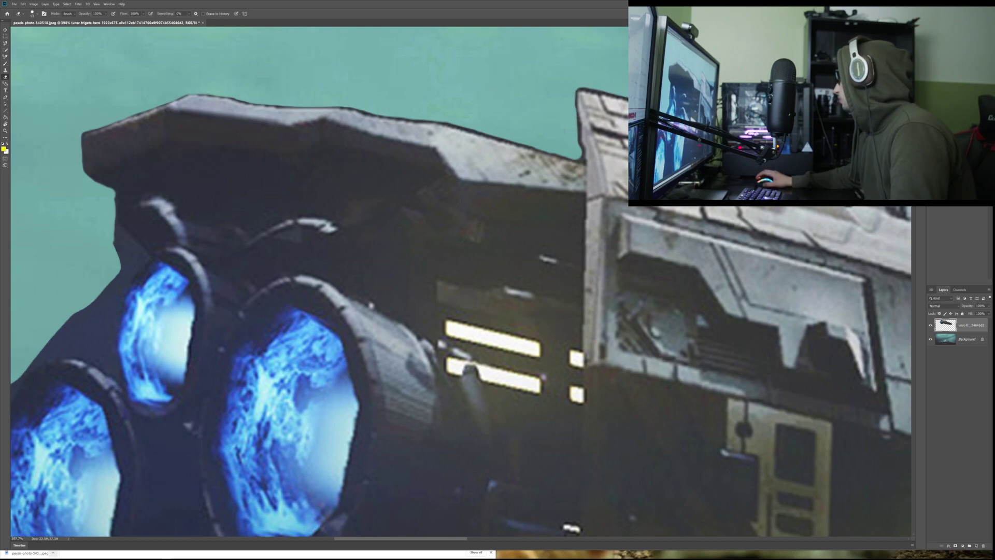
- Erase the dark fringe along the sloping top edge of the raised hull block
scroll(461, 280, "right", 3)
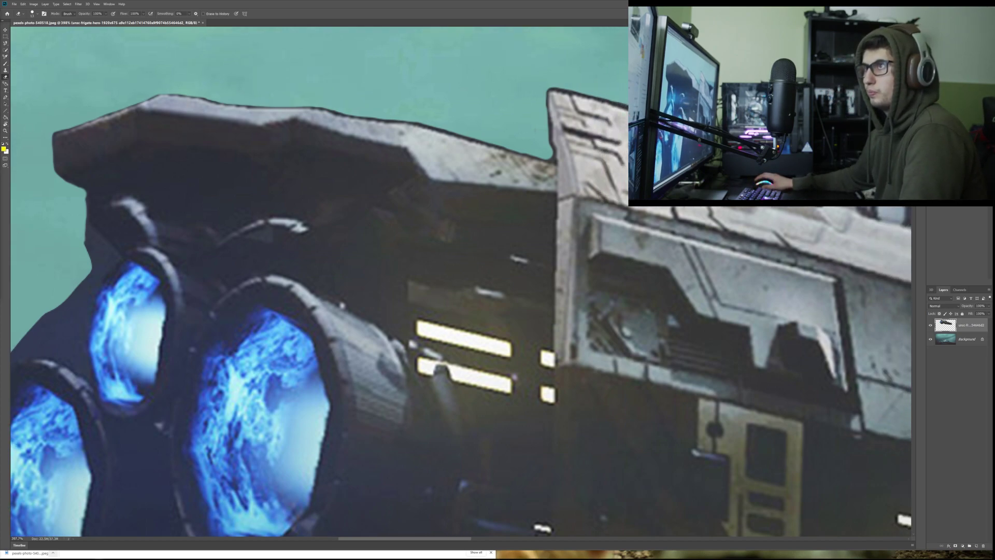
scroll(536, 109, "right", 10)
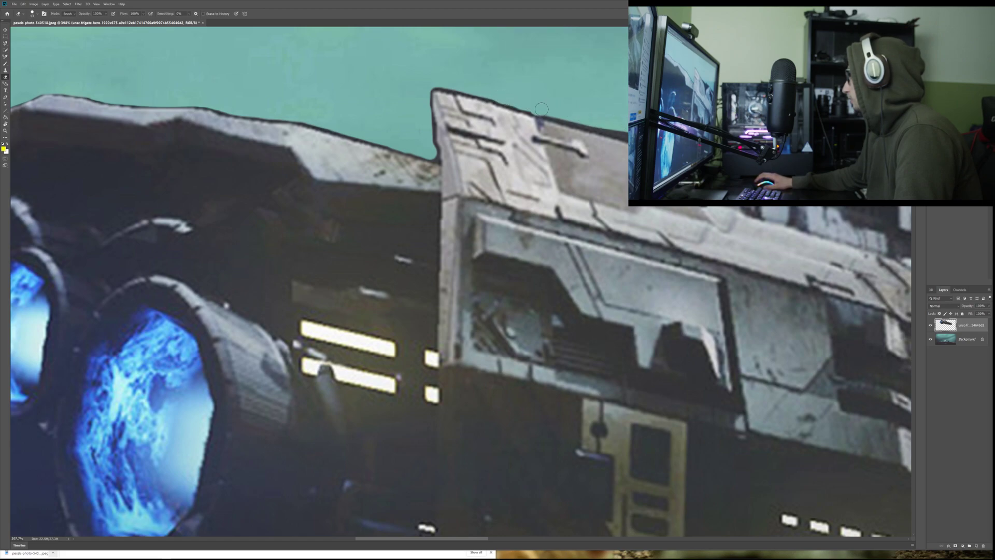
left_click_drag(564, 114, 622, 129)
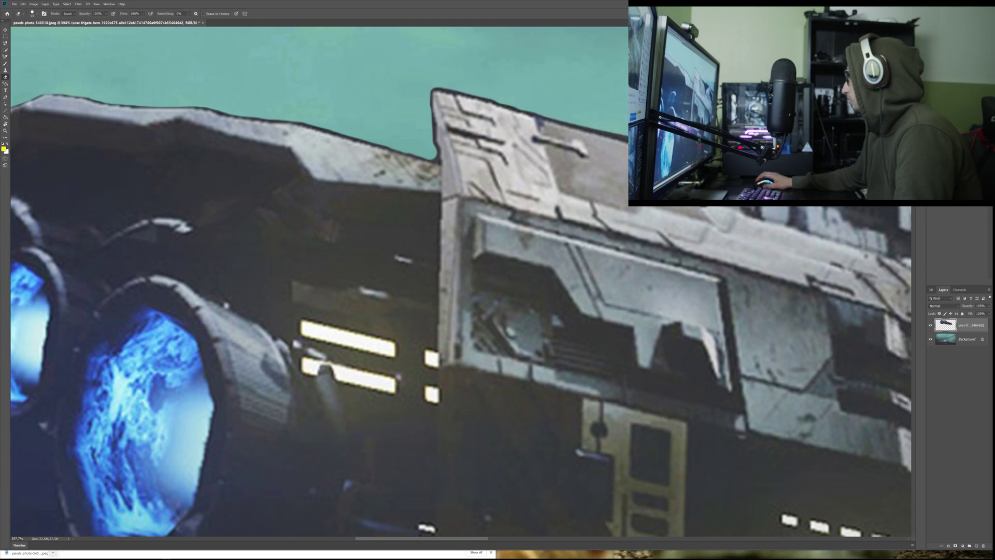
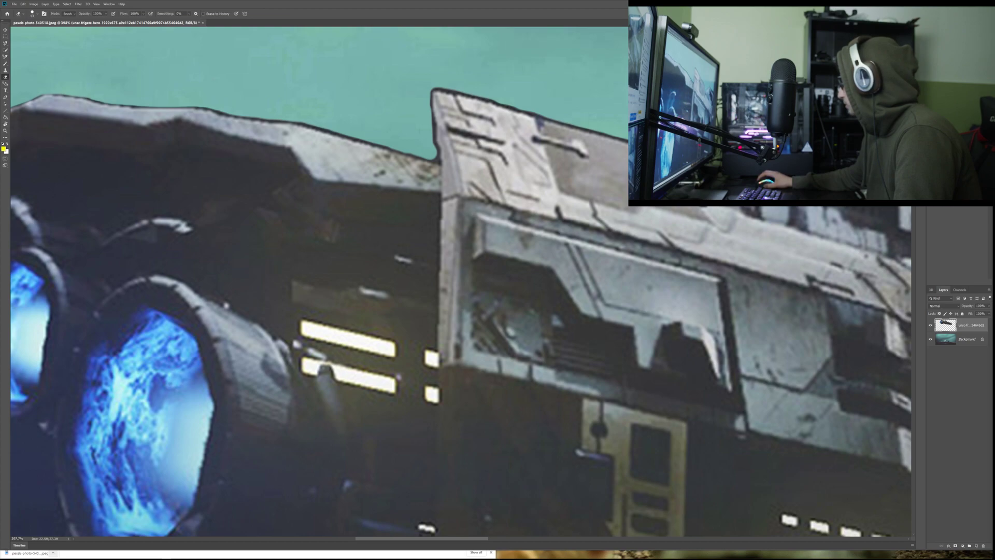
- Erase the dark sky above the turret-like structure on the hull and around its front tip down to the deck
scroll(612, 182, "down", 10)
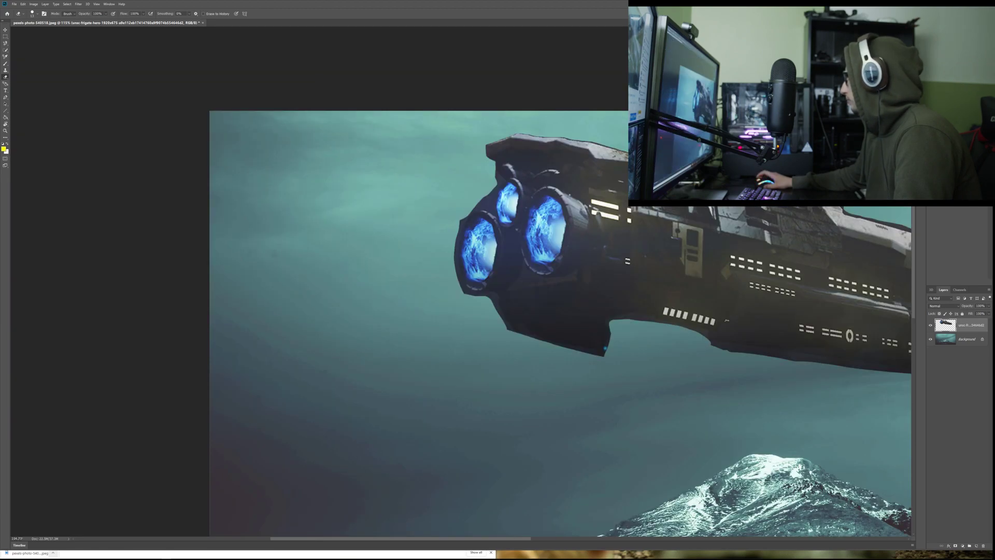
scroll(461, 280, "down", 2)
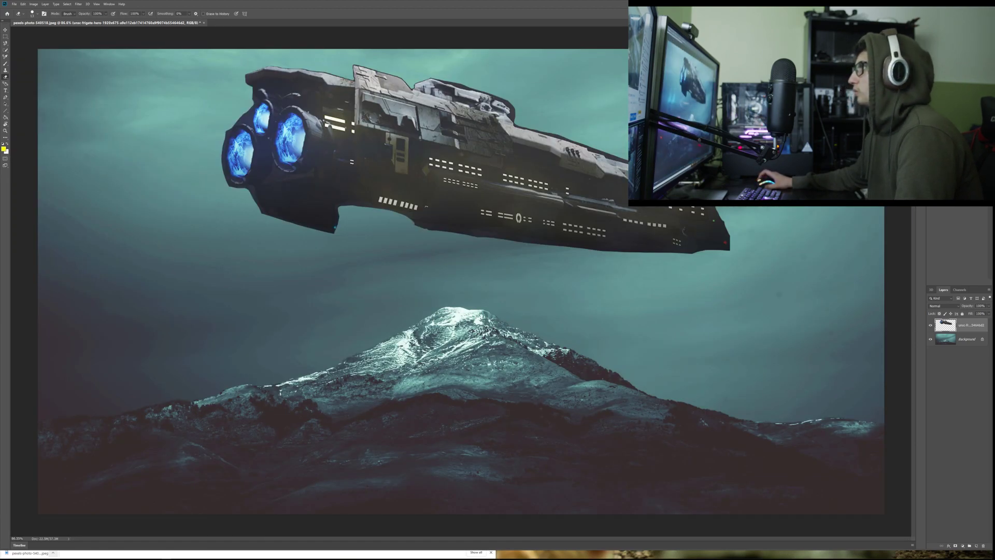
scroll(437, 61, "up", 3)
scroll(436, 61, "up", 3)
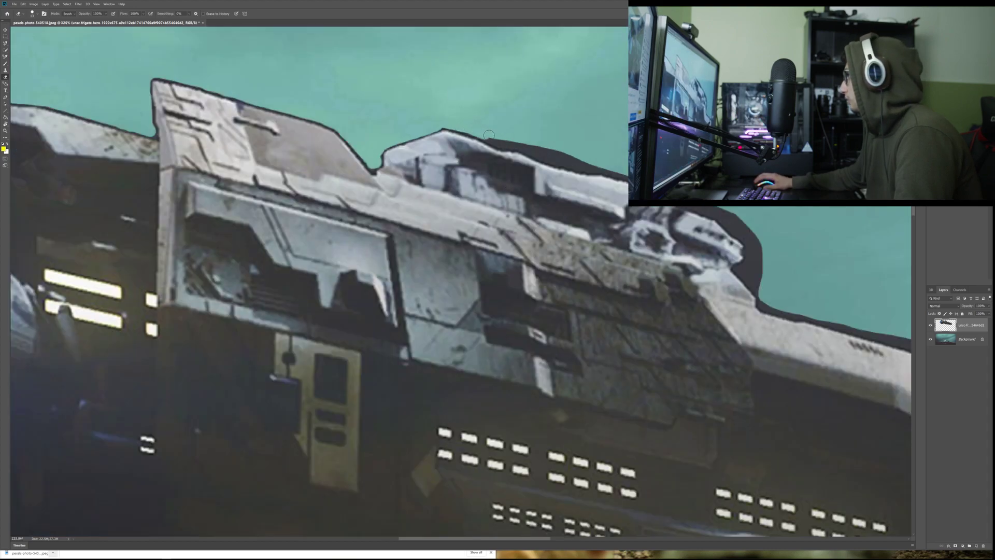
left_click_drag(509, 138, 570, 154)
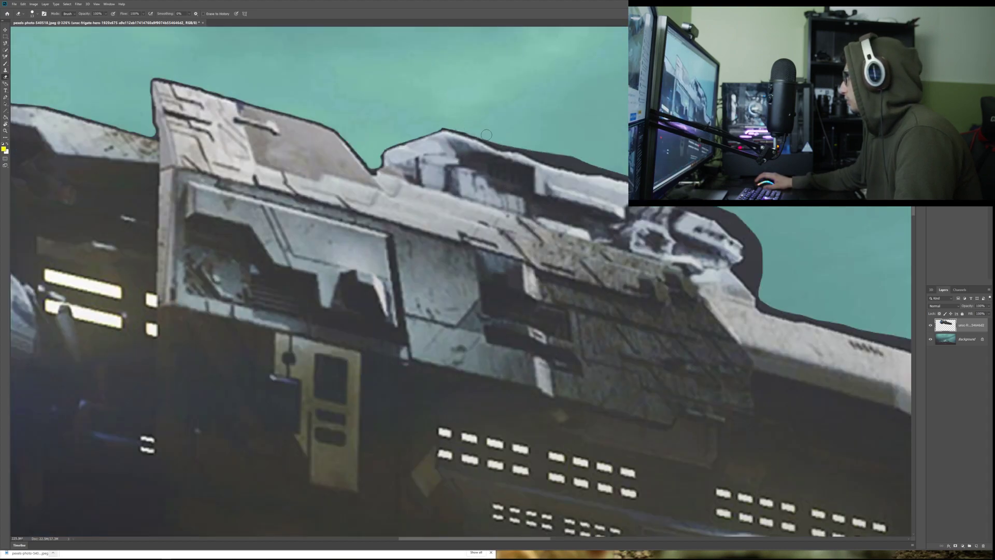
left_click_drag(496, 139, 589, 156)
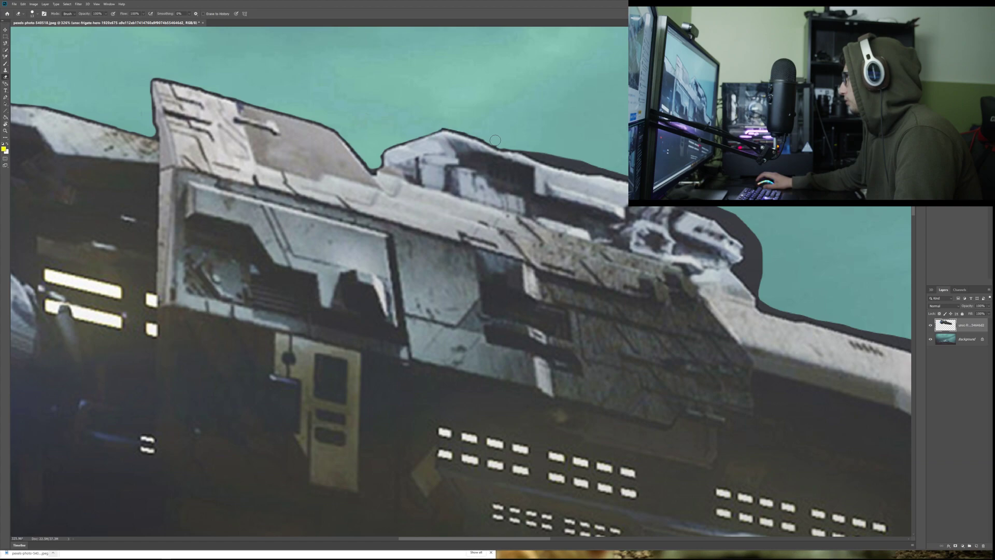
left_click_drag(510, 142, 603, 162)
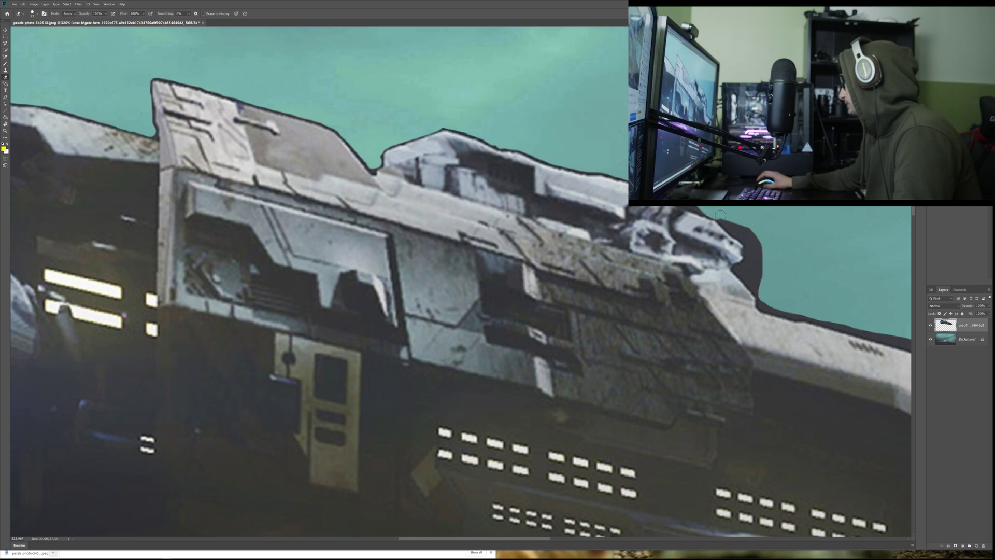
left_click_drag(718, 214, 794, 250)
mouse_move(723, 215)
left_mouse_down()
mouse_move(775, 248)
mouse_move(742, 229)
mouse_move(755, 288)
left_mouse_up()
left_click_drag(759, 249, 755, 281)
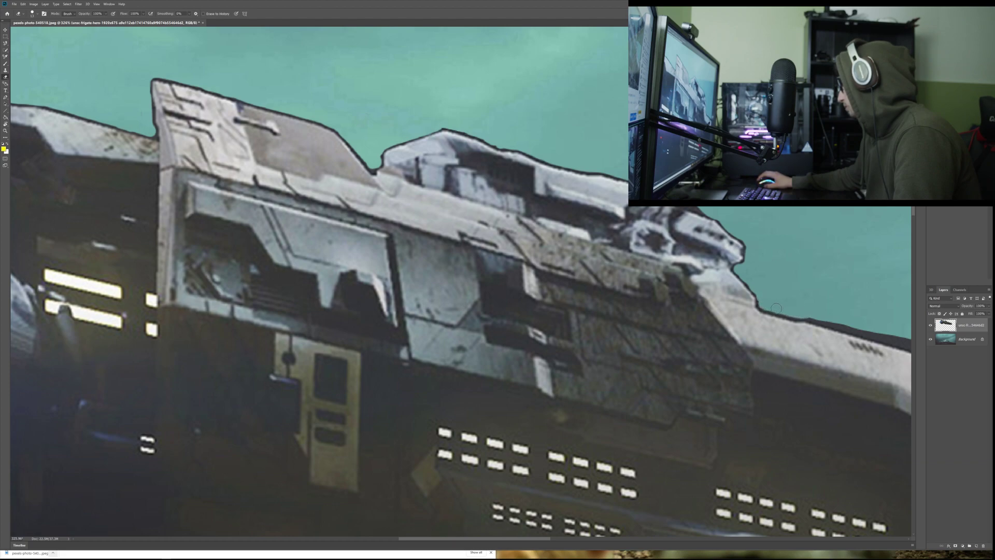
- Erase the dark strip along the sloping deck edge from the turret-like structure towards the three small dark vents
left_click_drag(825, 318, 906, 340)
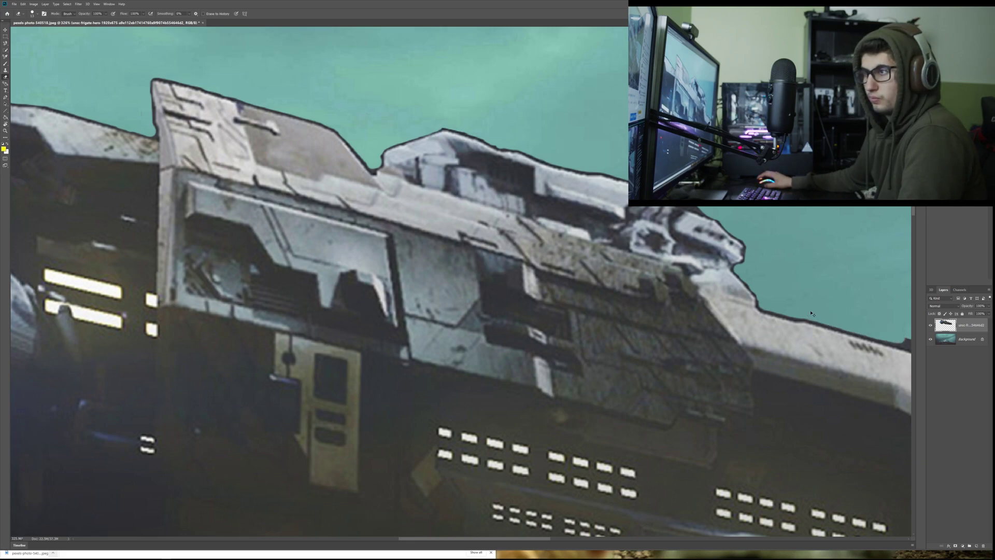
scroll(812, 313, "right", 1)
scroll(812, 312, "right", 10)
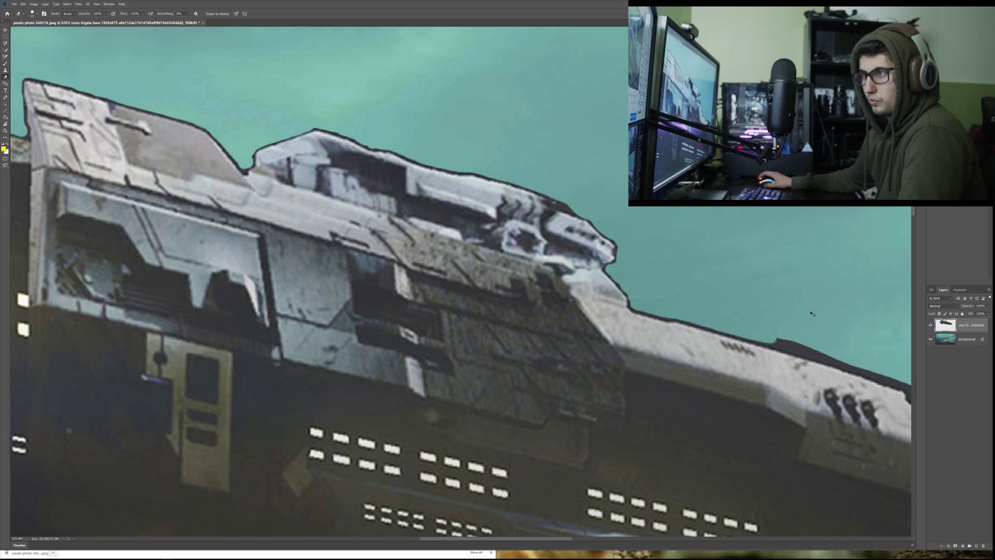
scroll(793, 314, "right", 1)
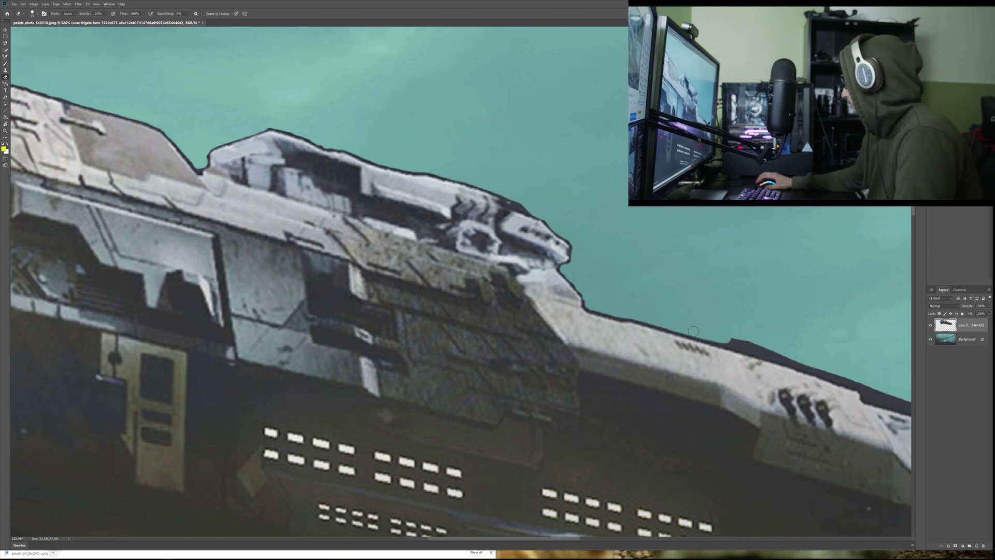
left_click_drag(721, 341, 744, 342)
mouse_move(674, 330)
left_mouse_down()
mouse_move(796, 353)
mouse_move(726, 337)
mouse_move(829, 371)
left_mouse_up()
left_click_drag(762, 346, 751, 347)
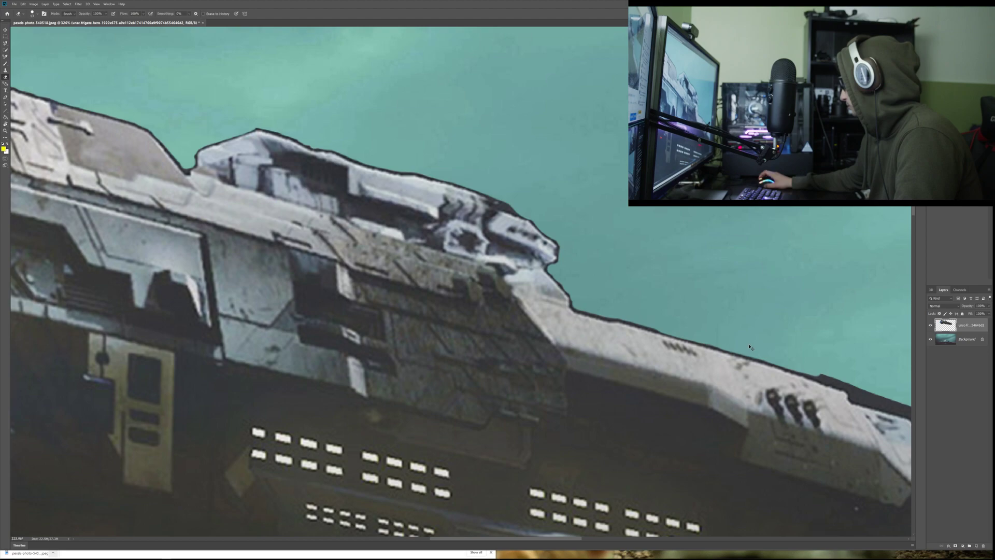
- Erase the dark strip above the stepped hull section ahead of the three dark vents, undoing inaccurate strokes
scroll(751, 347, "right", 2)
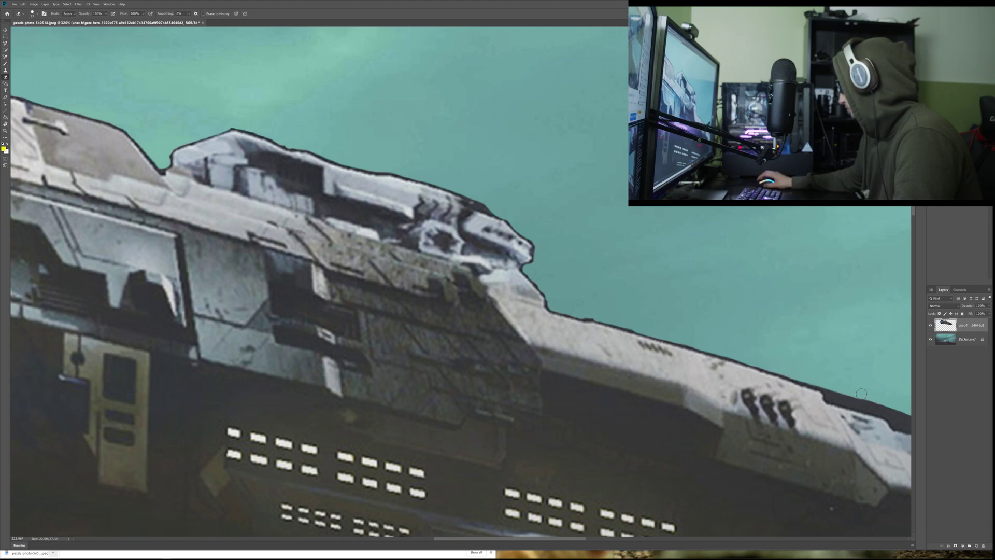
scroll(861, 394, "right", 5)
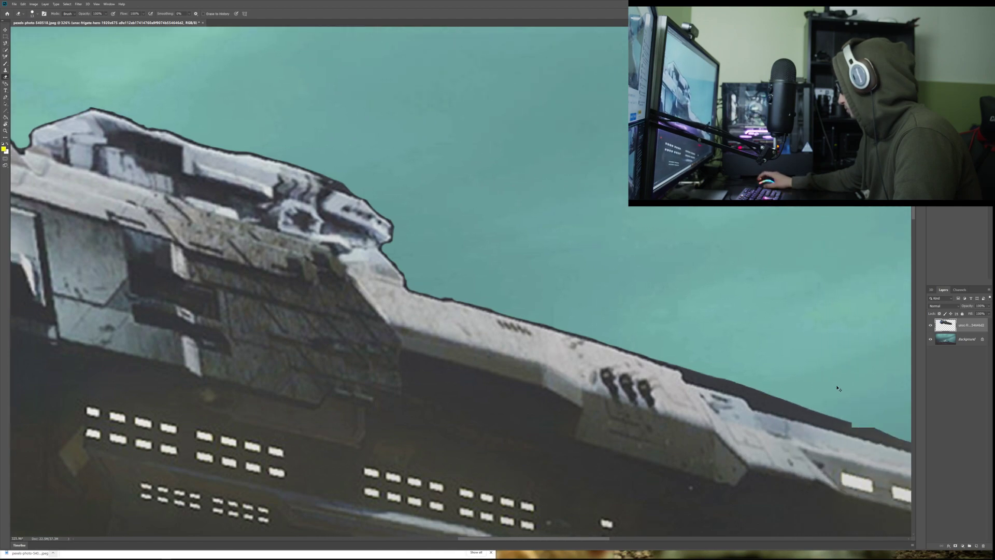
scroll(838, 388, "right", 1)
left_click_drag(830, 421, 726, 409)
key("ctrl+z")
left_click_drag(840, 430, 690, 393)
key("ctrl+z")
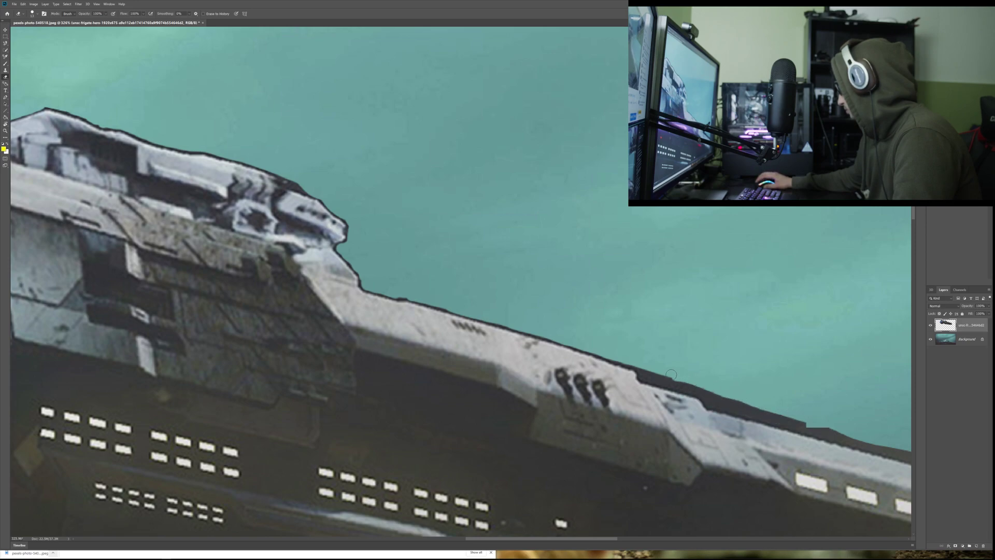
mouse_move(782, 413)
left_mouse_down()
mouse_move(845, 432)
mouse_move(723, 401)
mouse_move(882, 441)
left_mouse_up()
mouse_move(813, 425)
left_mouse_down()
mouse_move(710, 401)
mouse_move(869, 443)
left_mouse_up()
key("ctrl+z")
key("ctrl+z")
mouse_move(750, 400)
left_mouse_down()
mouse_move(646, 370)
mouse_move(715, 395)
left_mouse_up()
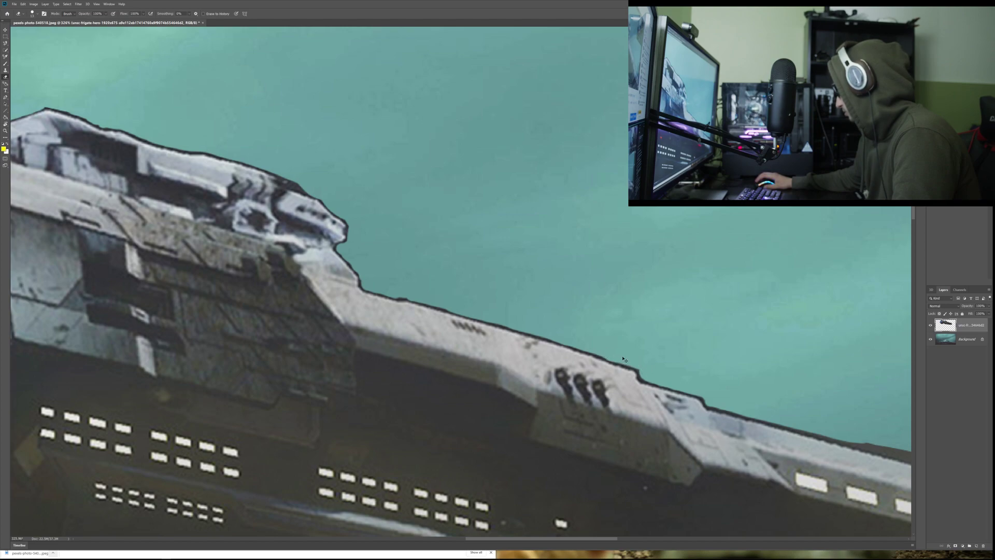
- Erase the dark strip along the sloping deck edge above the first large lit windows, past the three dark vents
scroll(622, 359, "down", 5)
key("super")
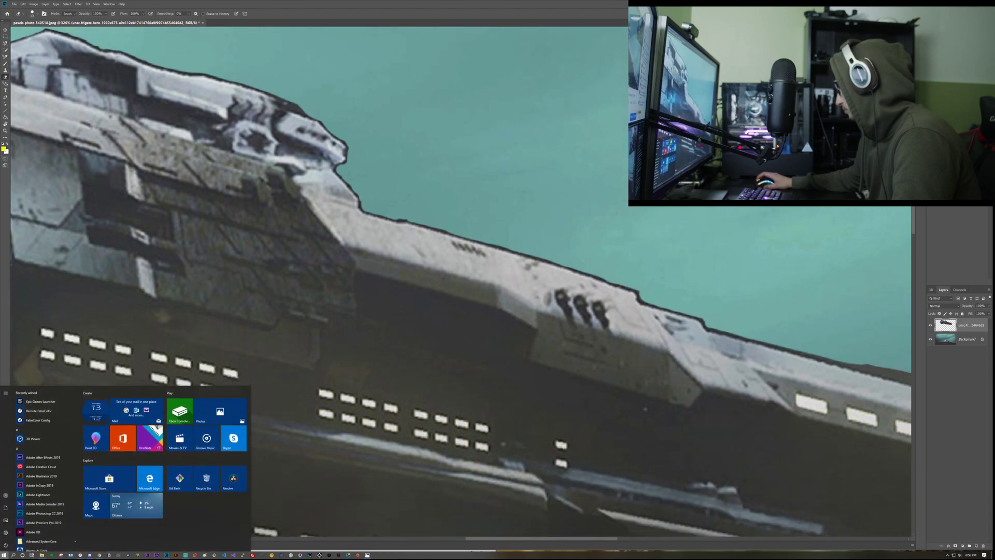
key("Escape")
scroll(675, 368, "right", 5)
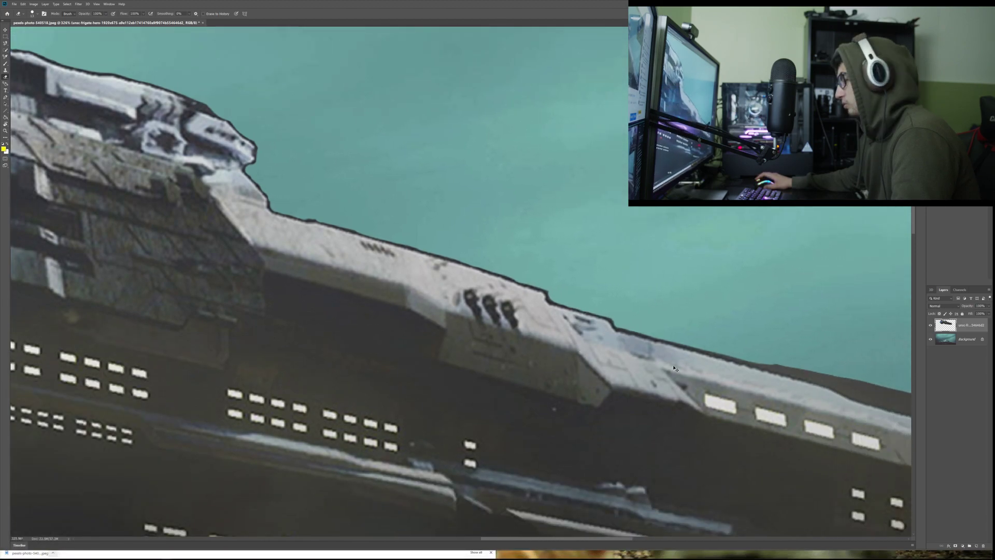
scroll(675, 368, "right", 2)
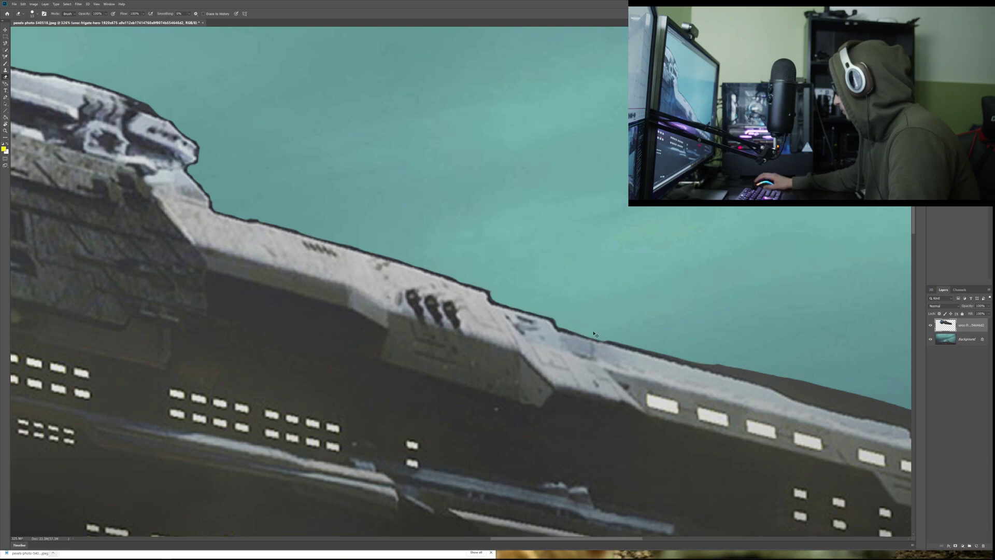
left_click_drag(669, 349, 767, 372)
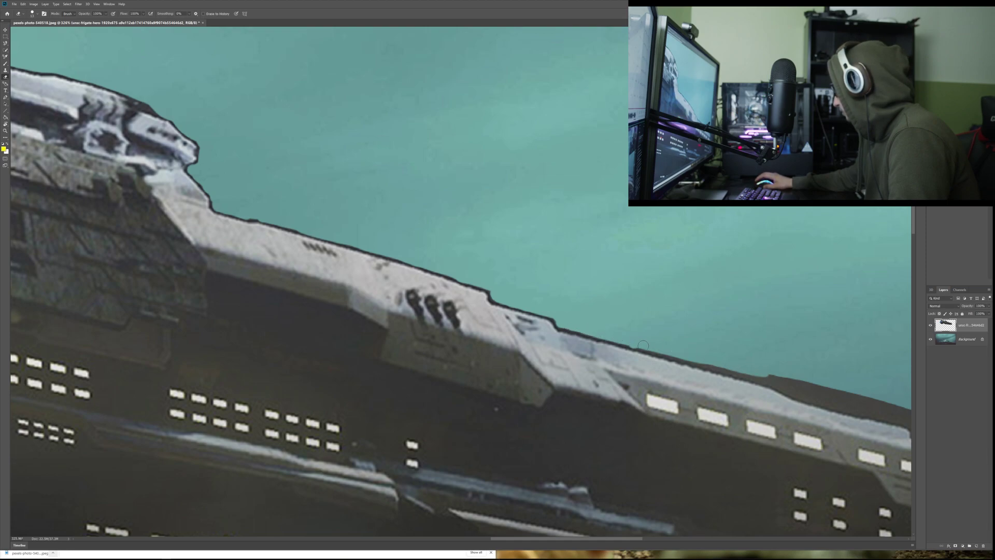
left_click_drag(645, 346, 860, 395)
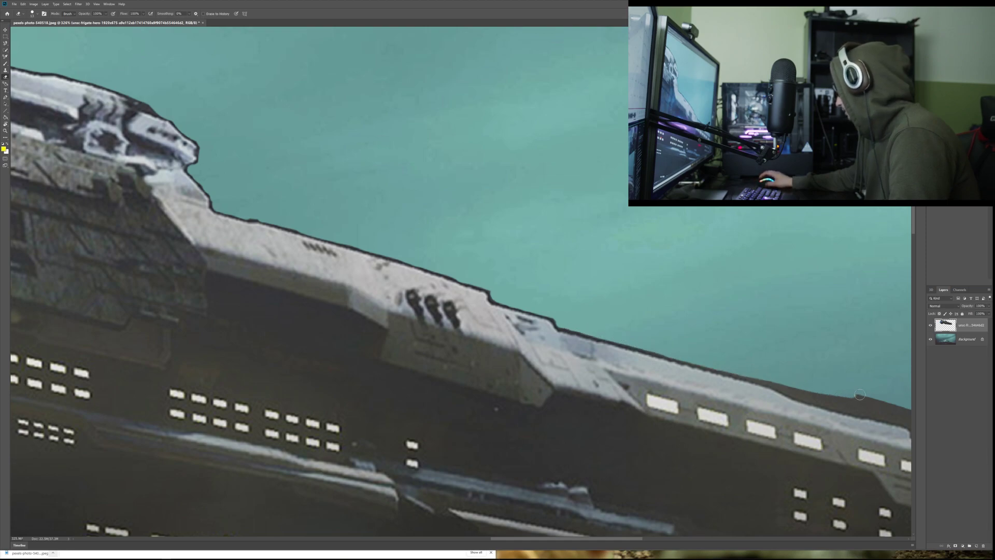
- Trim the bulging dark area above the last large lit windows near the end of the hull
scroll(860, 395, "down", 3)
scroll(785, 375, "right", 2)
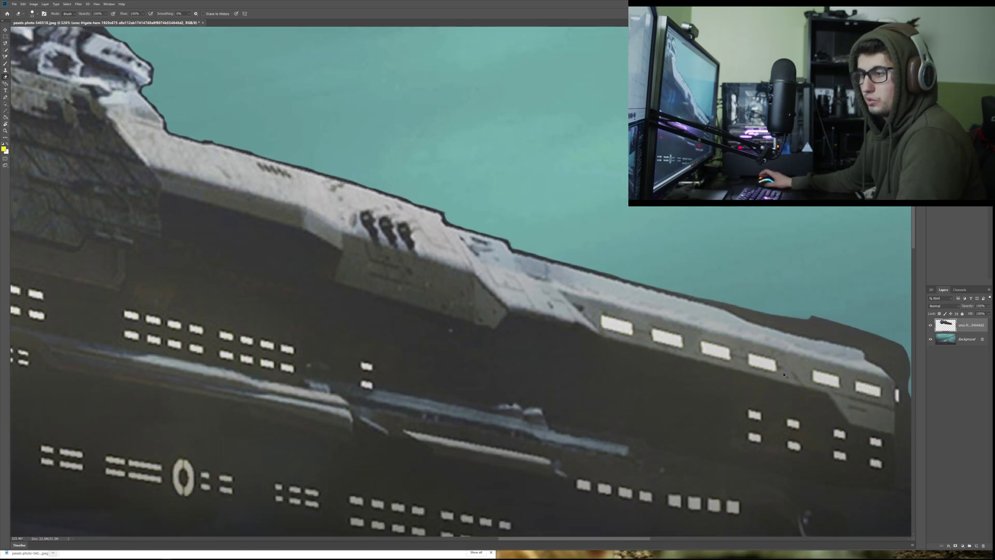
scroll(784, 375, "right", 6)
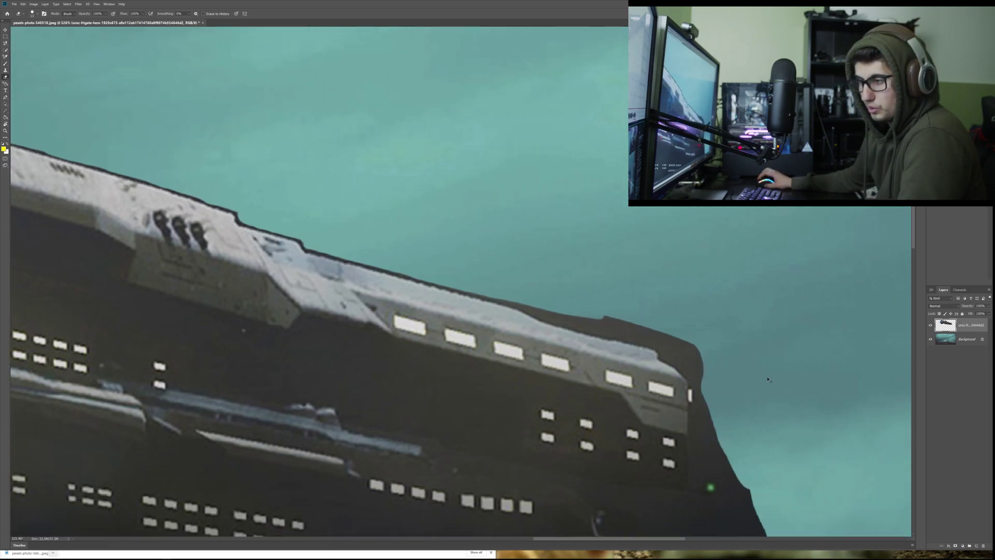
scroll(769, 380, "right", 2)
left_click_drag(449, 295, 638, 338)
key("m")
left_click_drag(59, 46, 227, 126)
key("ctrl+t")
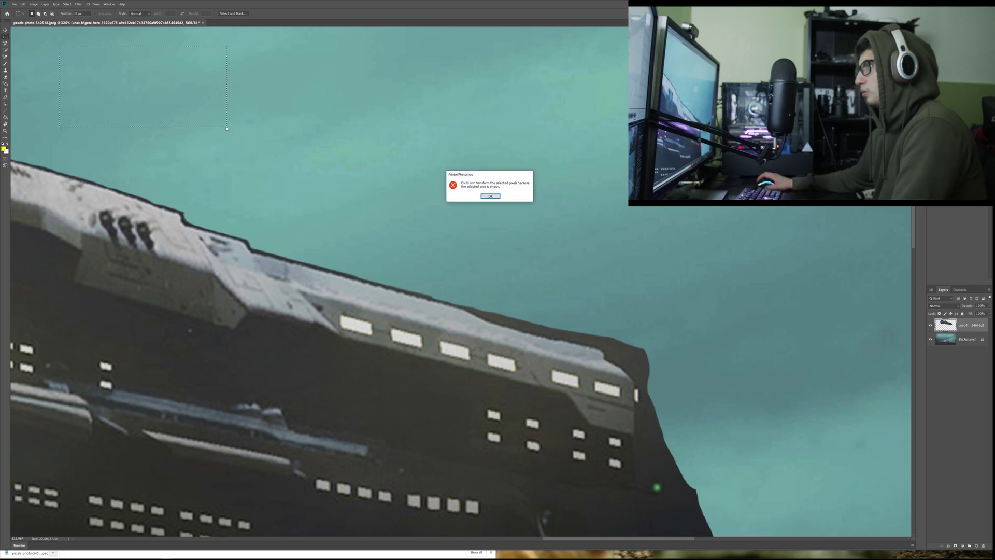
key("Return")
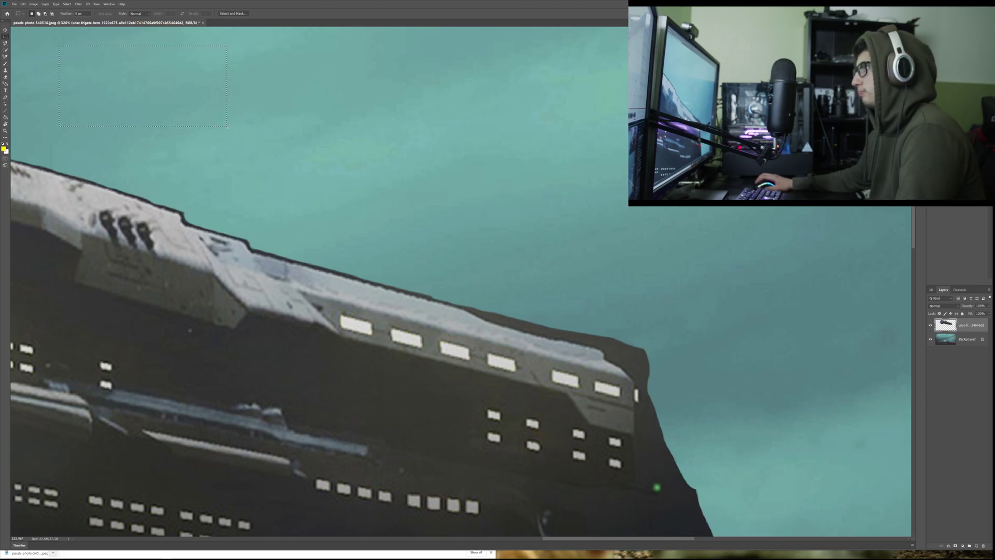
left_click_drag(223, 125, 291, 184)
key("ctrl+d")
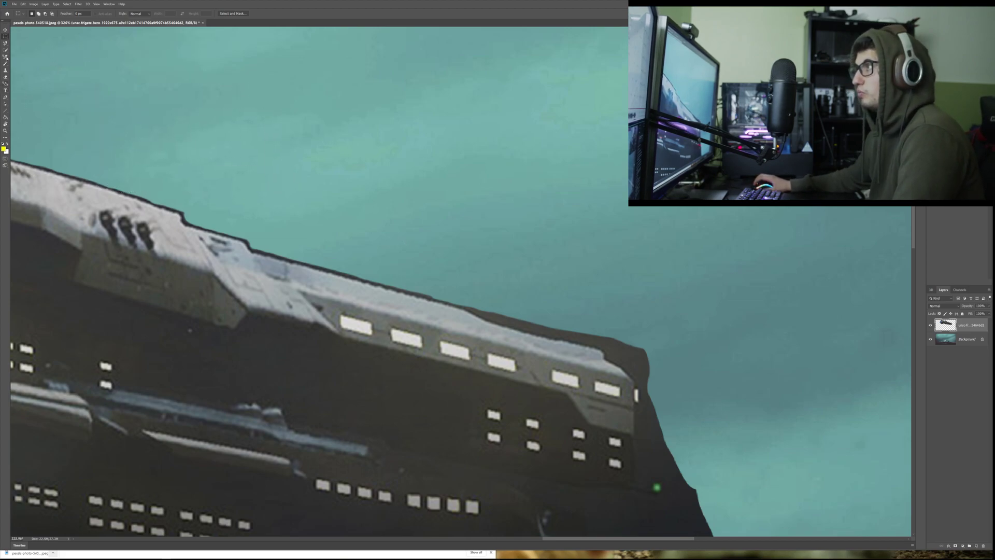
left_click(5, 43)
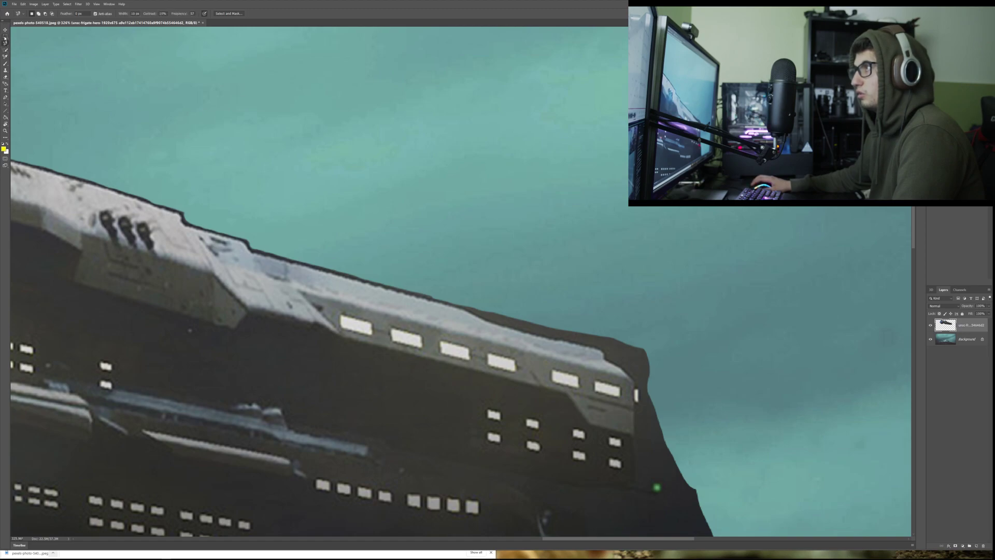
- Erase the remaining dark sky above the last large lit windows up to the upper corner of the hull's end
left_click(5, 76)
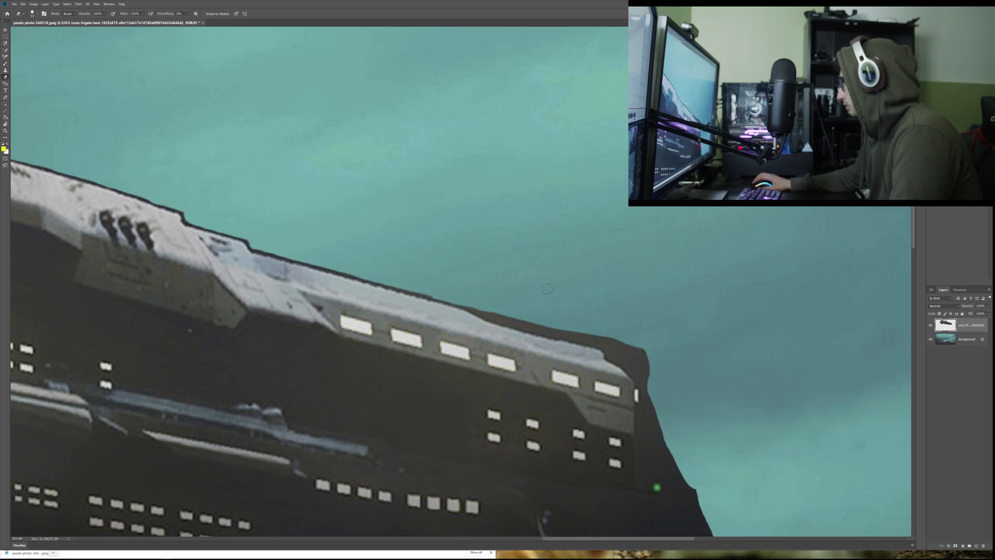
mouse_move(478, 310)
left_mouse_down()
mouse_move(665, 353)
mouse_move(473, 306)
mouse_move(672, 355)
left_mouse_up()
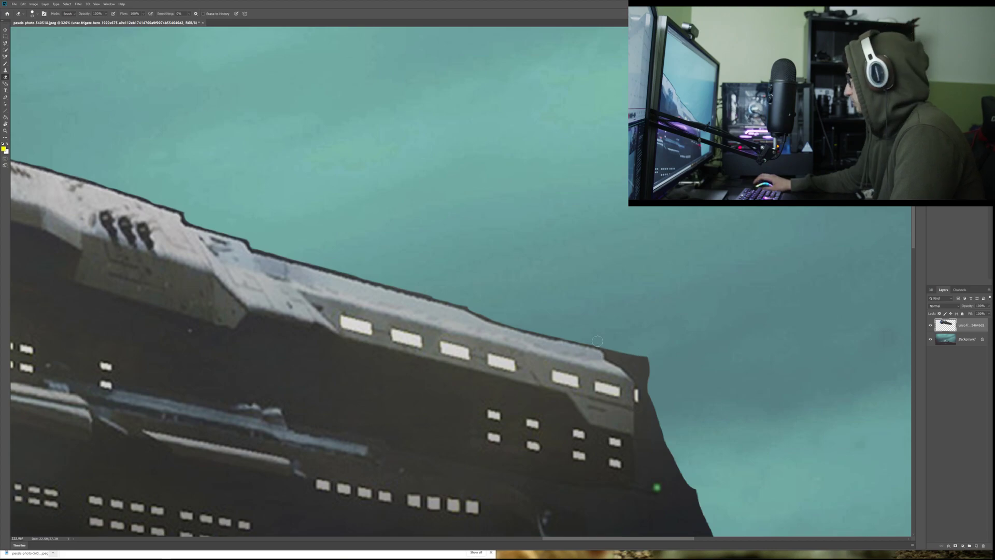
left_click_drag(602, 344, 648, 369)
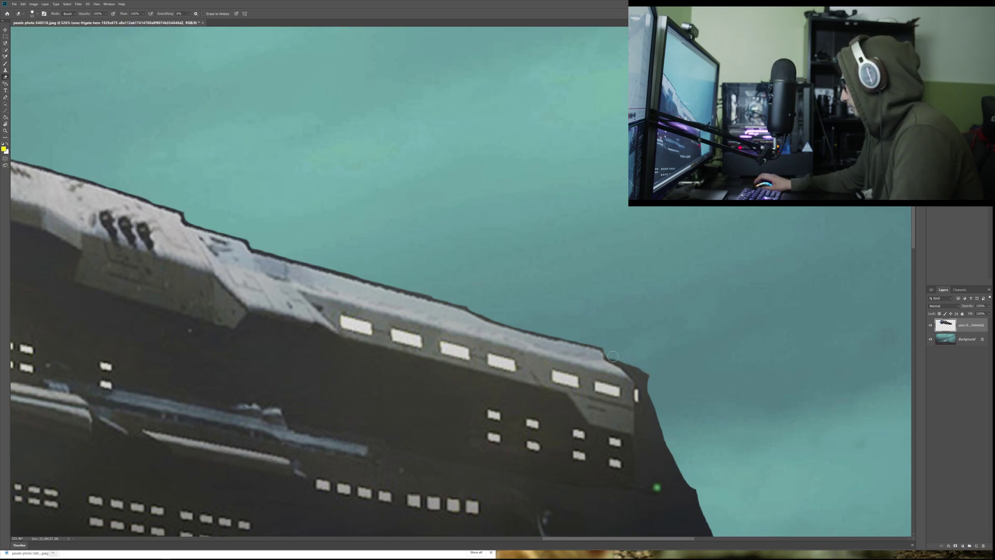
- Erase the dark area beyond the hull's vertical end, including the green light, down to the narrow tail with the red light
mouse_move(629, 364)
left_mouse_down()
mouse_move(648, 391)
mouse_move(648, 380)
mouse_move(660, 459)
left_mouse_up()
left_click_drag(655, 407, 676, 487)
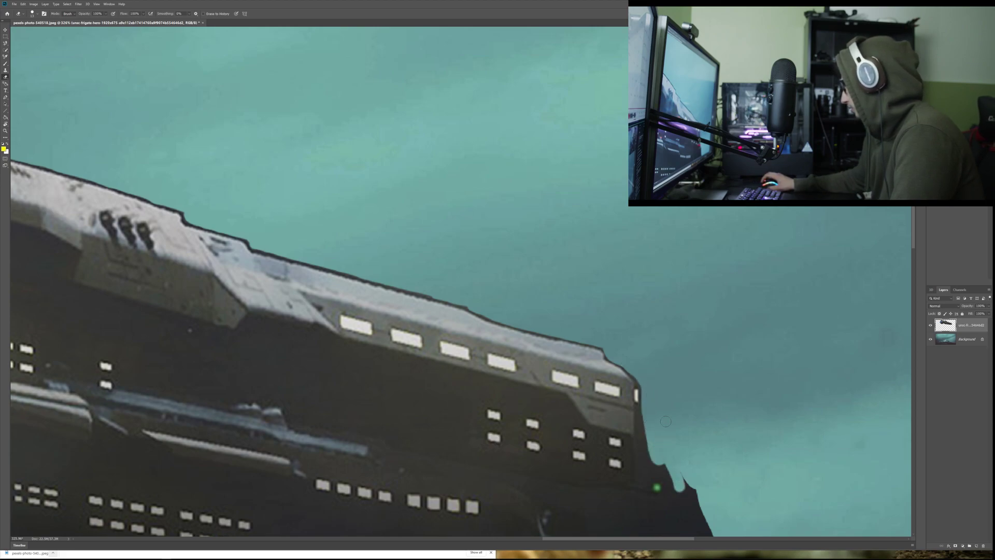
scroll(677, 487, "down", 3)
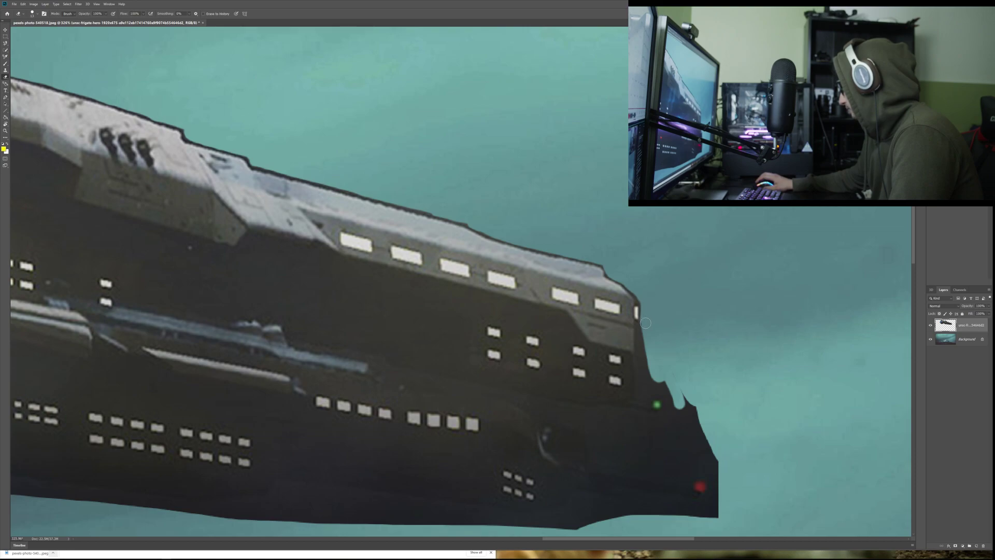
mouse_move(643, 333)
left_mouse_down()
mouse_move(644, 397)
mouse_move(657, 384)
left_mouse_up()
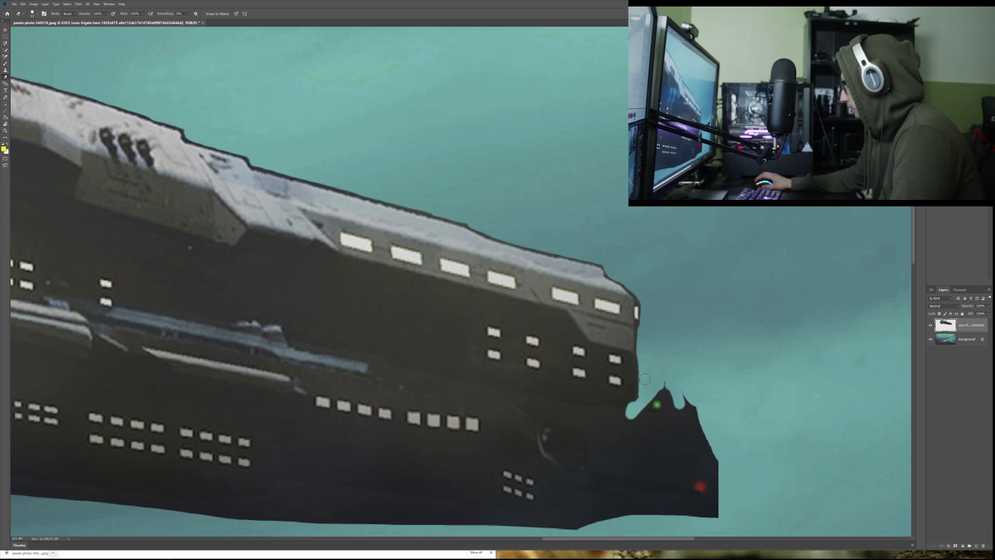
mouse_move(637, 407)
left_mouse_down()
mouse_move(640, 360)
mouse_move(624, 430)
mouse_move(616, 339)
mouse_move(604, 367)
mouse_move(715, 382)
mouse_move(617, 374)
mouse_move(754, 390)
mouse_move(638, 363)
mouse_move(702, 361)
mouse_move(659, 336)
mouse_move(659, 307)
mouse_move(672, 292)
mouse_move(685, 320)
mouse_move(612, 358)
mouse_move(631, 329)
mouse_move(668, 324)
mouse_move(655, 342)
mouse_move(694, 340)
mouse_move(644, 354)
mouse_move(684, 351)
mouse_move(728, 362)
left_mouse_up()
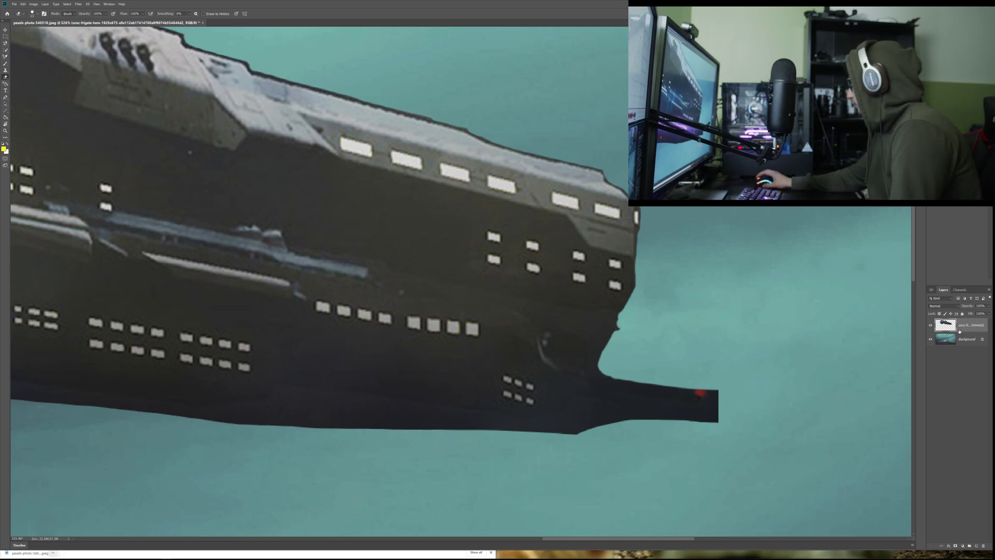
- Add a Brightness/Contrast adjustment layer and place it beneath the frigate layer so it affects only the background photo
left_click(968, 548)
left_click(976, 473)
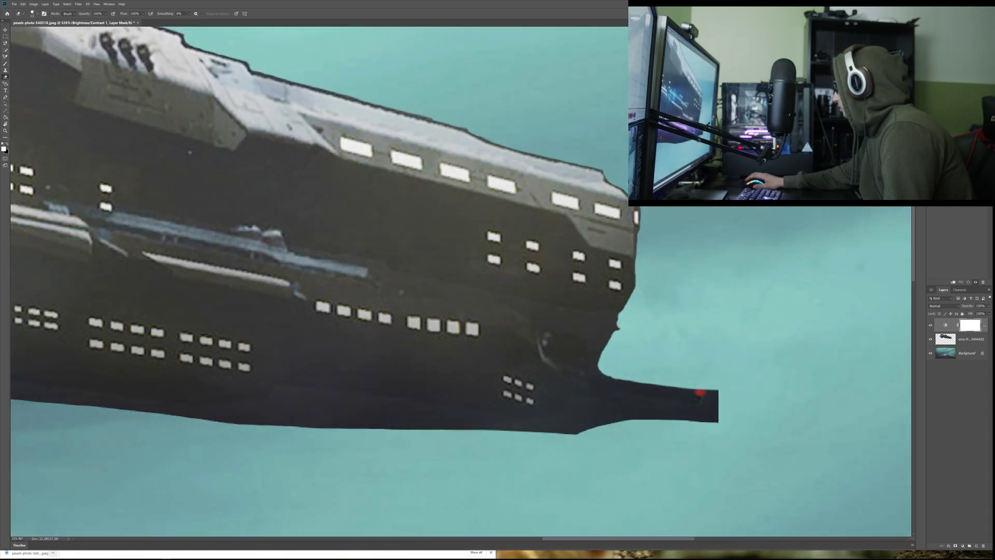
left_click_drag(965, 325, 965, 322)
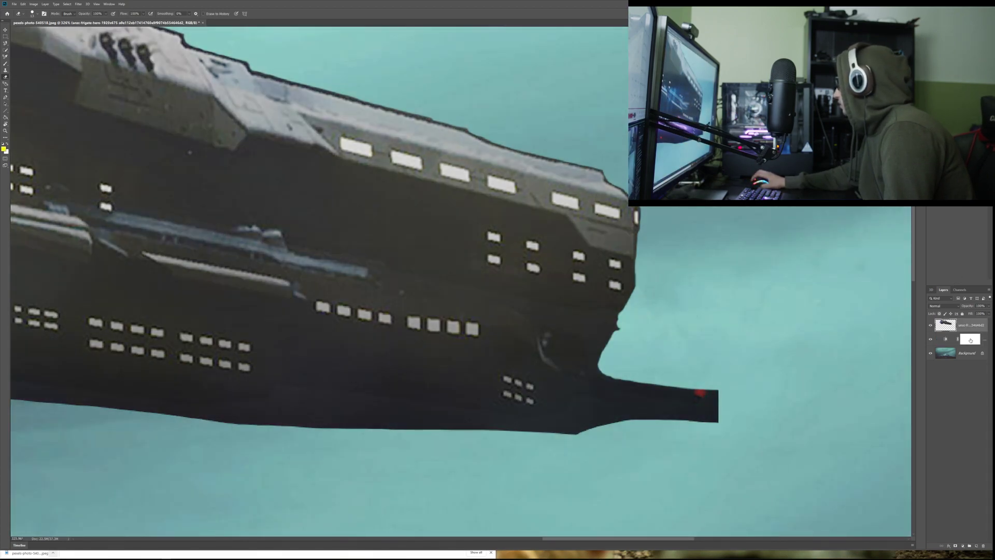
- Brighten the background sky to nearly white with the Brightness/Contrast adjustment layer
left_click(970, 340)
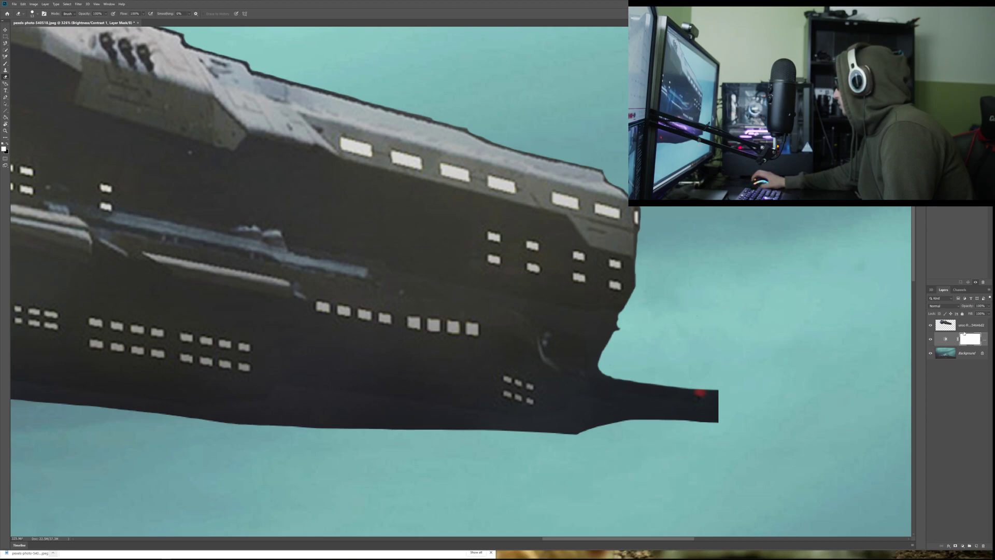
left_click(952, 342)
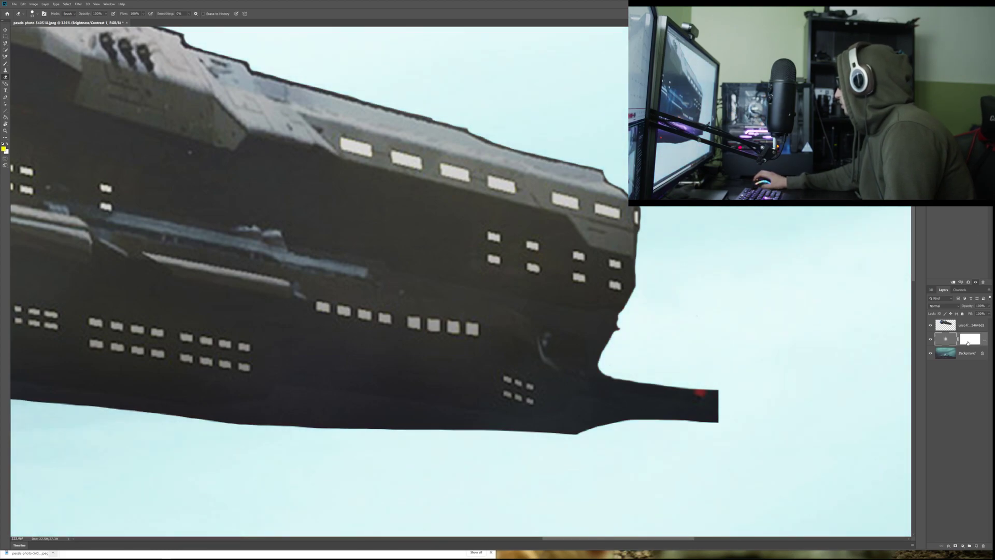
key("alt+bracketleft")
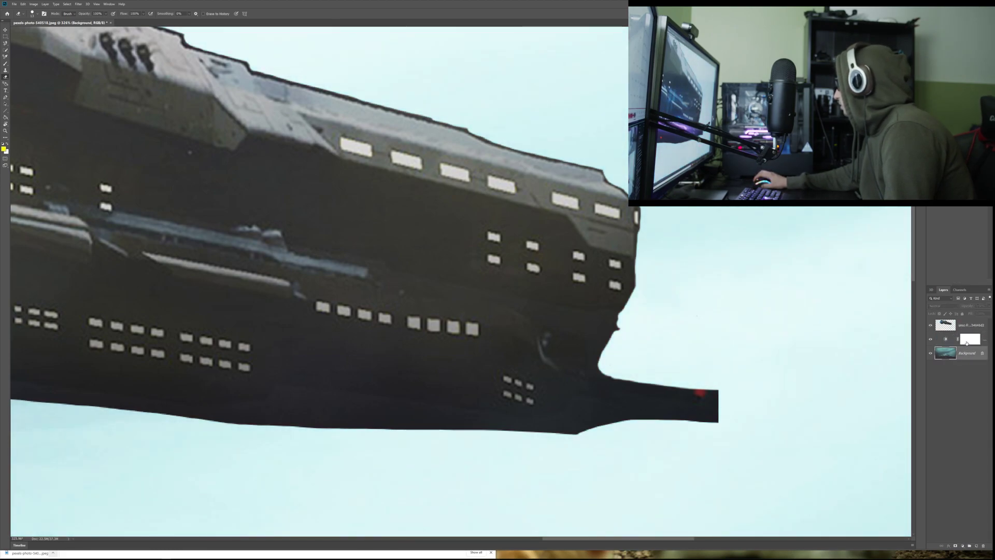
left_click(962, 343)
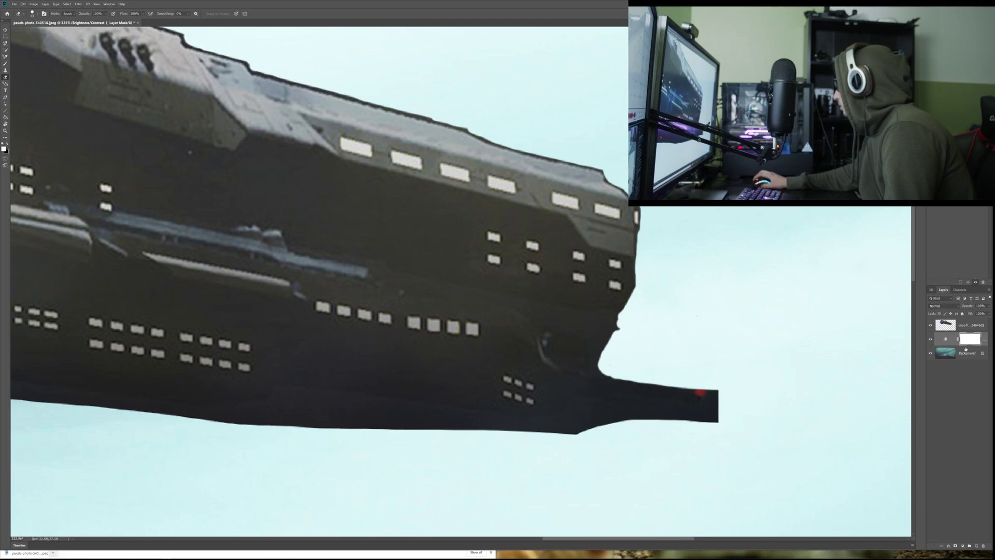
- Move the spaceship layer below the Brightness/Contrast adjustment layer and hide the Background layer
left_click(930, 353)
left_click(931, 353)
key("alt+bracketright")
key("ctrl+bracketleft")
left_click(932, 354)
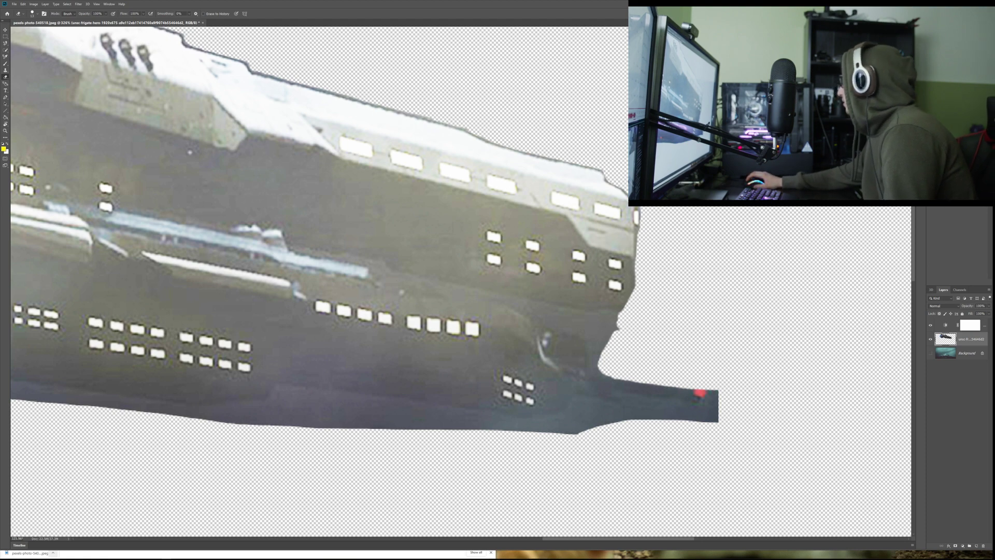
- Strengthen the Brightness/Contrast adjustment to bring out the ship's edges, and reselect the spaceship layer for erasing
left_click(971, 325)
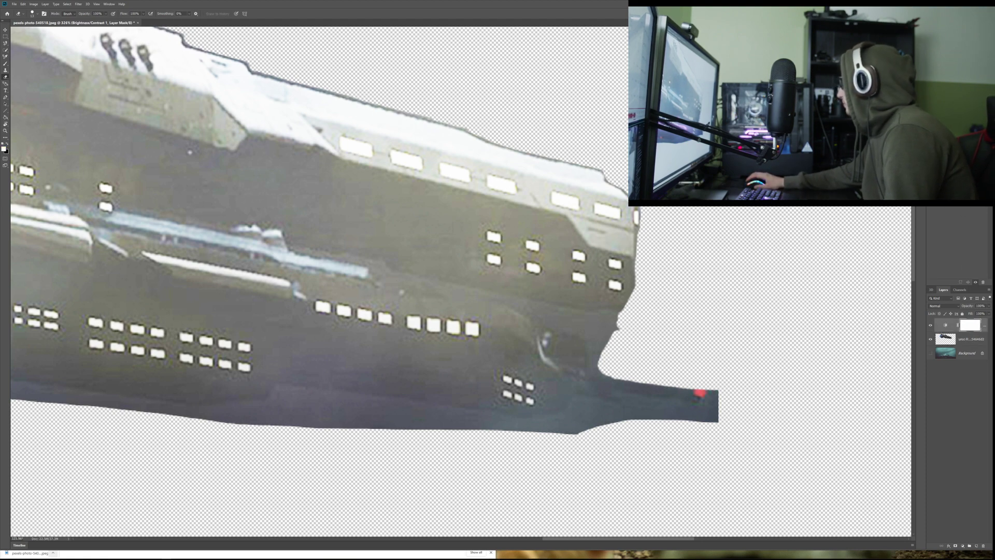
left_click(955, 329)
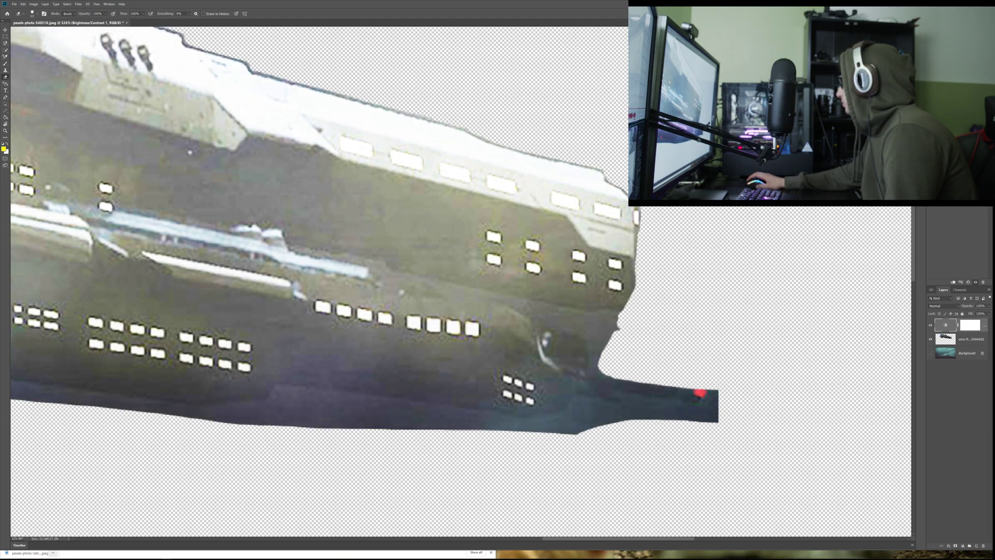
left_click(730, 333)
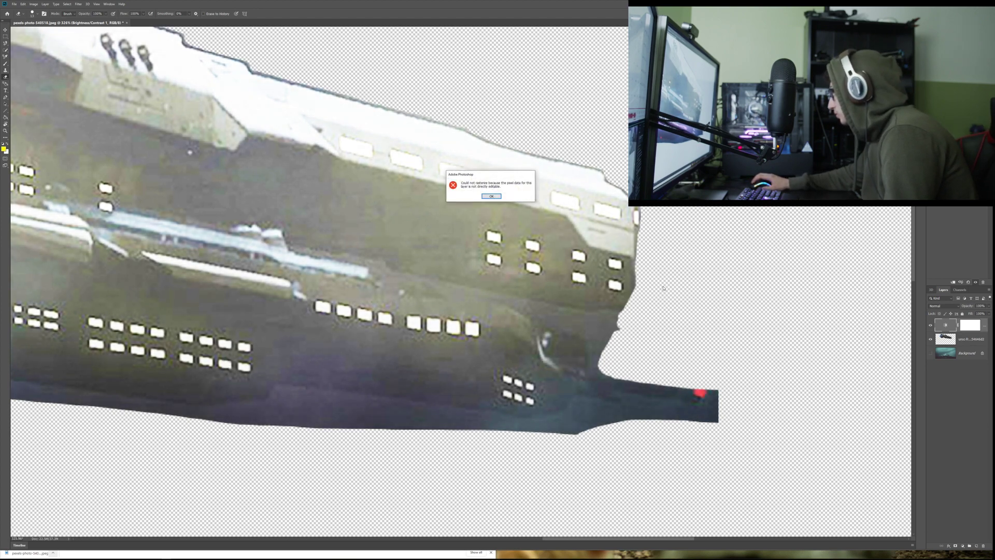
key("Return")
left_click(946, 339)
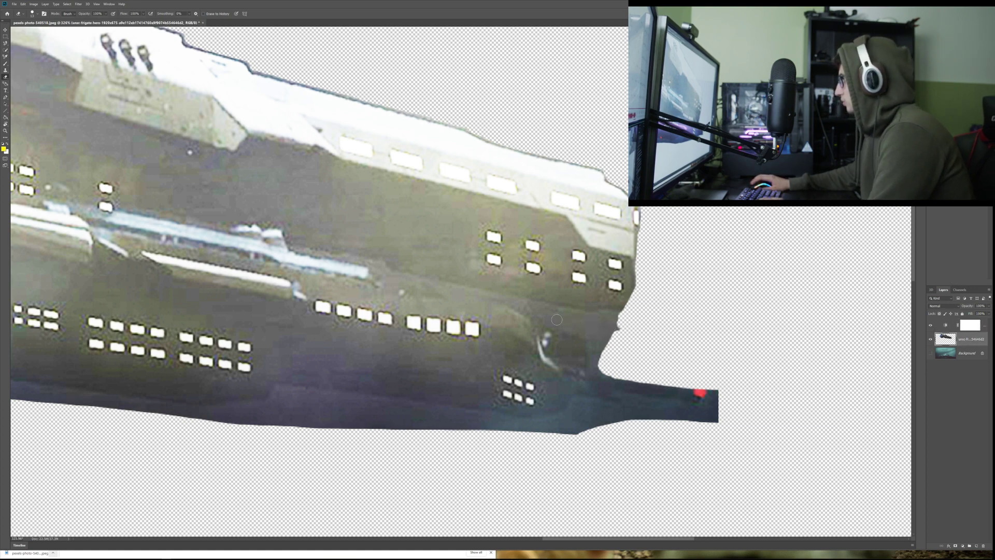
- Erase a notch between the upper and lower hull at the ship's nose and trim the top edge of the front prong
left_click_drag(554, 319, 619, 321)
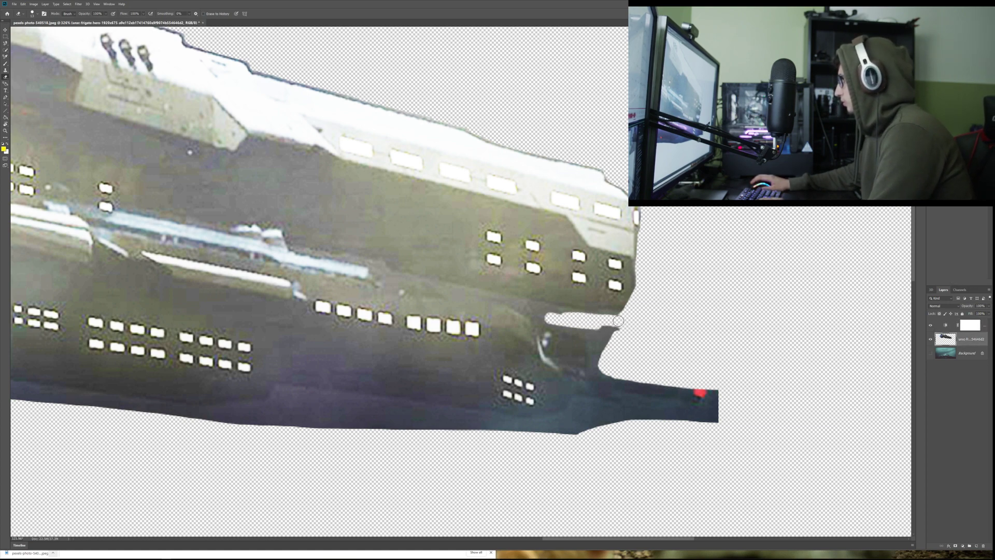
mouse_move(547, 312)
left_mouse_down()
mouse_move(615, 322)
mouse_move(543, 312)
mouse_move(581, 331)
mouse_move(600, 371)
mouse_move(736, 409)
left_mouse_up()
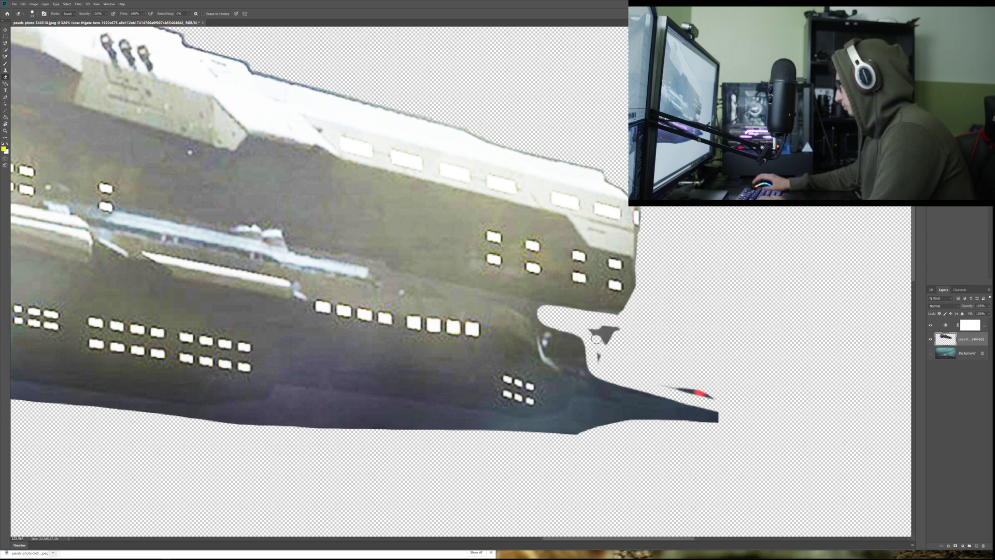
key("ctrl+z")
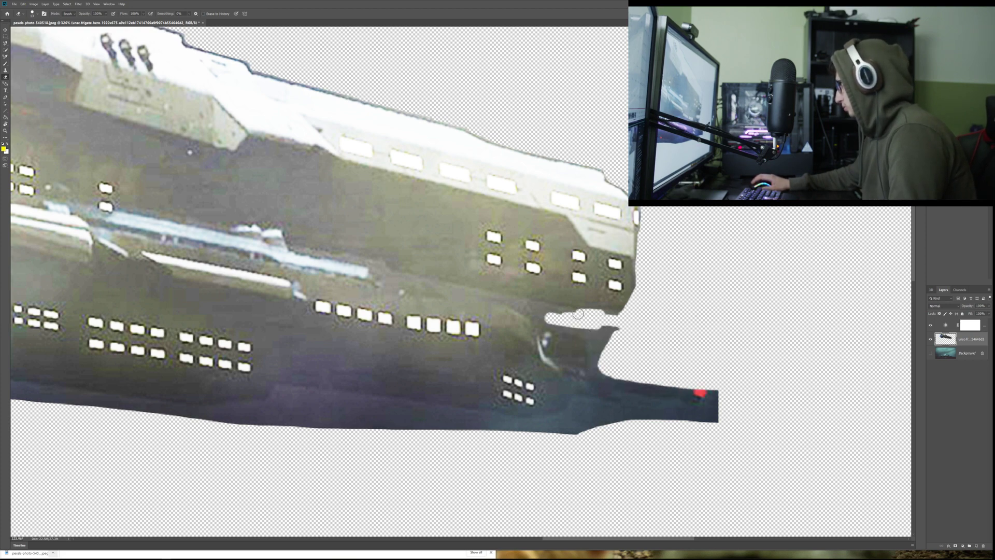
mouse_move(612, 316)
left_mouse_down()
mouse_move(539, 309)
mouse_move(634, 336)
mouse_move(544, 319)
mouse_move(591, 335)
mouse_move(594, 376)
mouse_move(597, 344)
mouse_move(600, 357)
mouse_move(609, 342)
mouse_move(599, 374)
mouse_move(704, 379)
left_mouse_up()
mouse_move(596, 374)
left_mouse_down()
mouse_move(738, 398)
mouse_move(666, 412)
mouse_move(596, 412)
mouse_move(616, 413)
mouse_move(593, 403)
mouse_move(690, 417)
mouse_move(647, 410)
mouse_move(710, 406)
mouse_move(674, 408)
left_mouse_up()
key("ctrl+z")
key("ctrl+z")
key("ctrl+z")
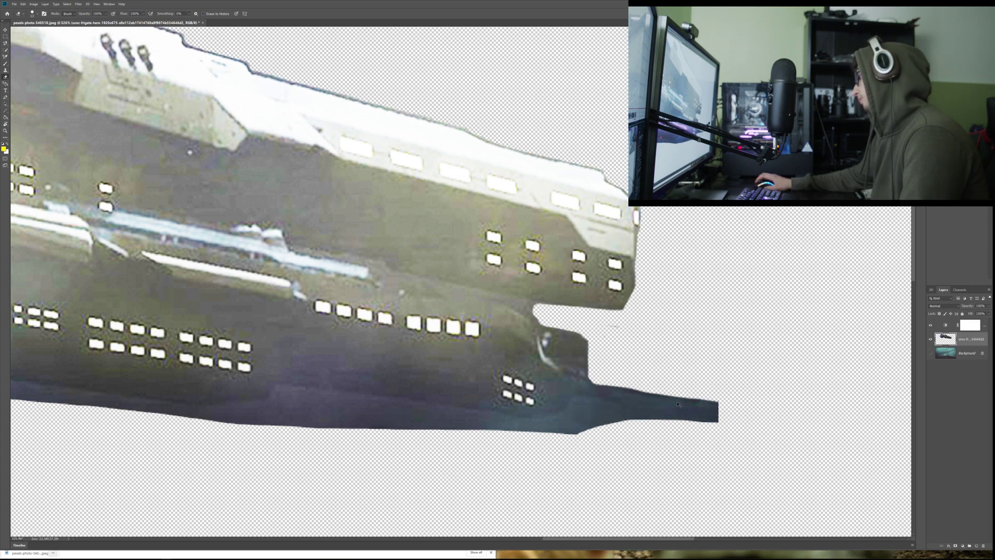
- Thin the nose prong from below and erase a cut along the underside of the front hull
left_click_drag(579, 403, 756, 424)
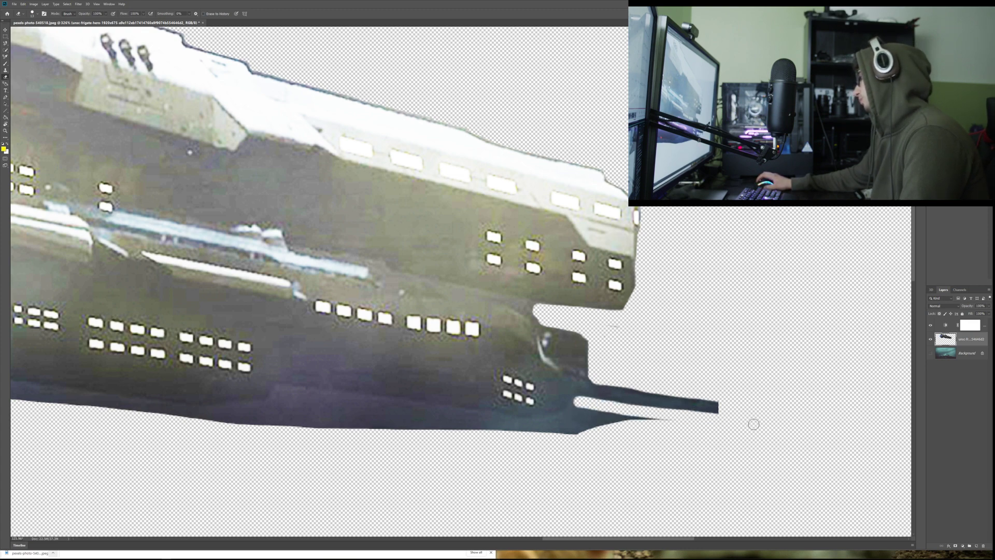
mouse_move(594, 401)
left_mouse_down()
mouse_move(707, 412)
mouse_move(568, 415)
mouse_move(574, 404)
mouse_move(526, 420)
mouse_move(580, 416)
mouse_move(363, 424)
mouse_move(510, 422)
mouse_move(348, 395)
mouse_move(516, 419)
mouse_move(275, 391)
mouse_move(270, 431)
left_mouse_up()
key("ctrl+z")
left_click_drag(396, 421, 580, 441)
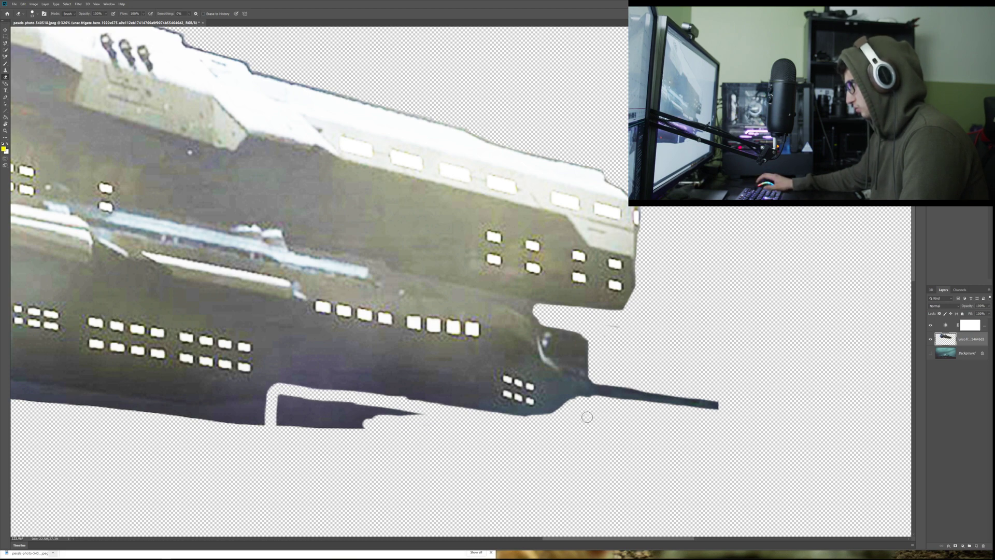
- Erase the detached hull fragments left beneath the cut along the front underside
mouse_move(431, 414)
left_mouse_down()
mouse_move(287, 399)
mouse_move(281, 410)
mouse_move(283, 392)
mouse_move(287, 414)
left_mouse_up()
key("ctrl+z")
key("ctrl+shift+z")
key("ctrl+shift+z")
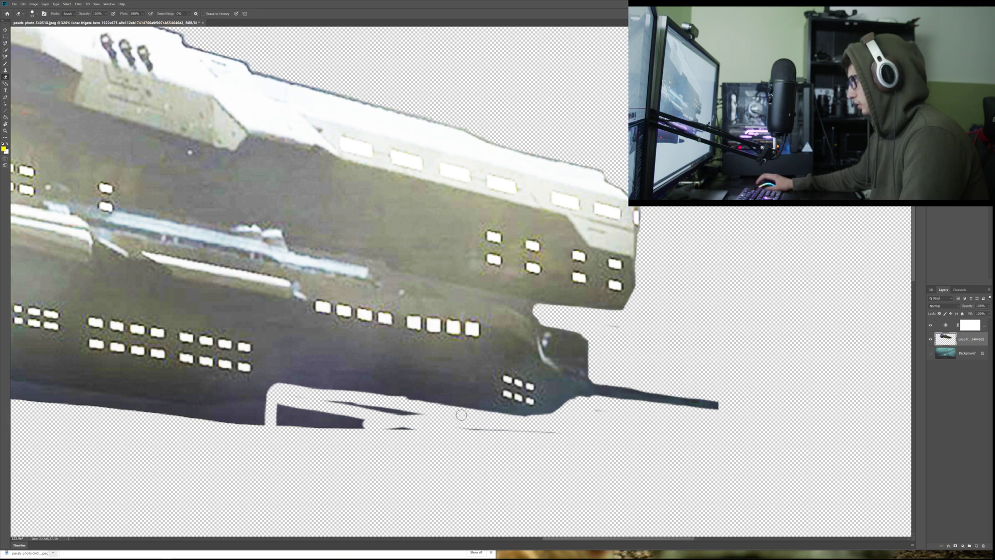
mouse_move(334, 397)
left_mouse_down()
mouse_move(552, 438)
mouse_move(271, 407)
mouse_move(289, 415)
mouse_move(281, 419)
mouse_move(355, 432)
mouse_move(282, 424)
left_mouse_up()
key("ctrl+z")
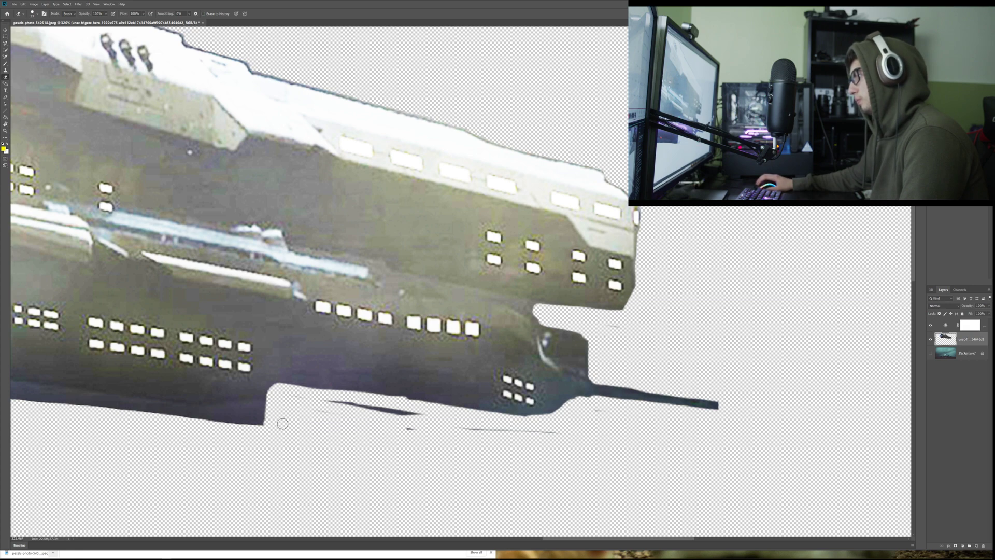
left_click_drag(332, 402, 475, 436)
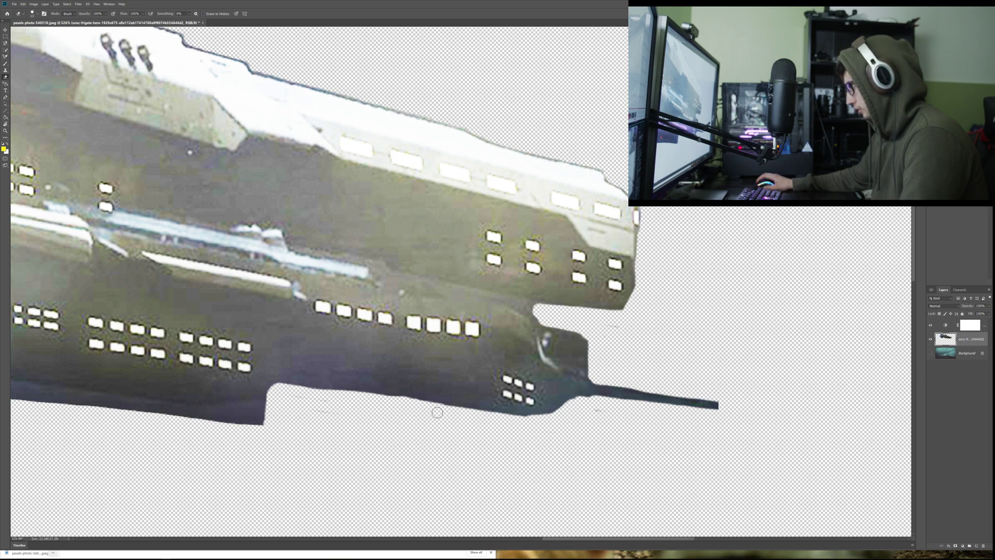
- Erase the dark strip along the middle hull's underside, below the window rows and the oval marking, including the leftover sliver
scroll(371, 412, "down", 8)
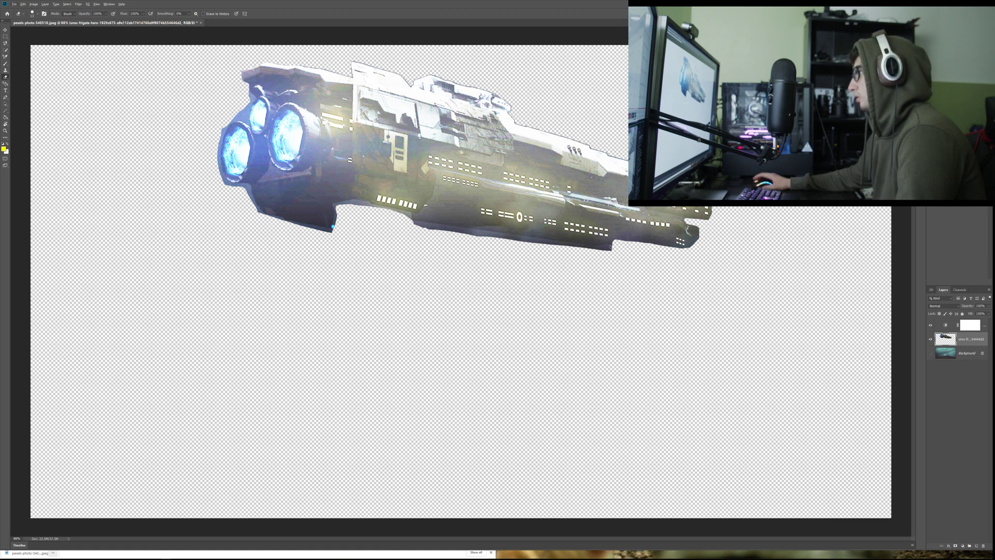
key("super")
scroll(607, 244, "up", 10)
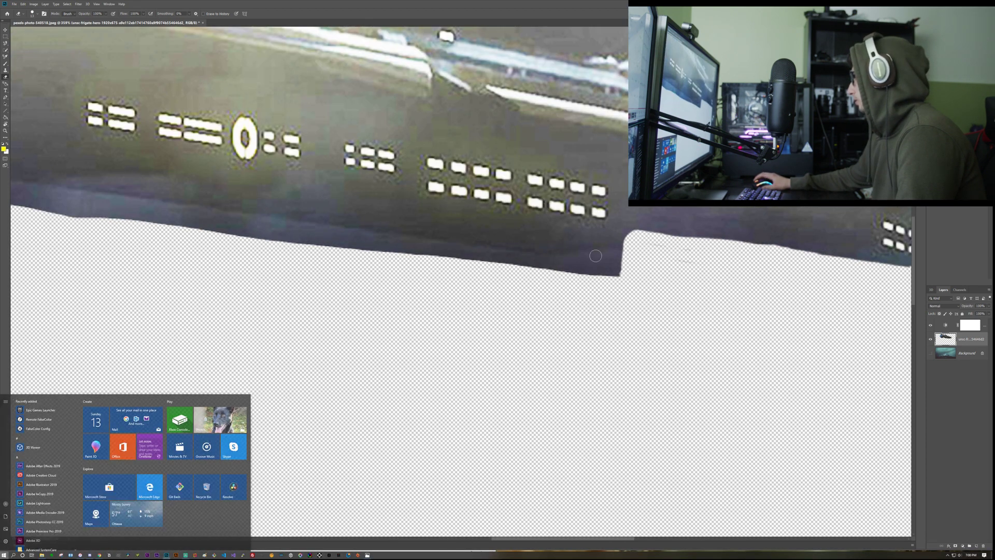
key("super")
mouse_move(624, 258)
left_mouse_down()
mouse_move(543, 258)
mouse_move(622, 270)
mouse_move(532, 262)
mouse_move(617, 271)
mouse_move(578, 270)
mouse_move(404, 250)
left_mouse_up()
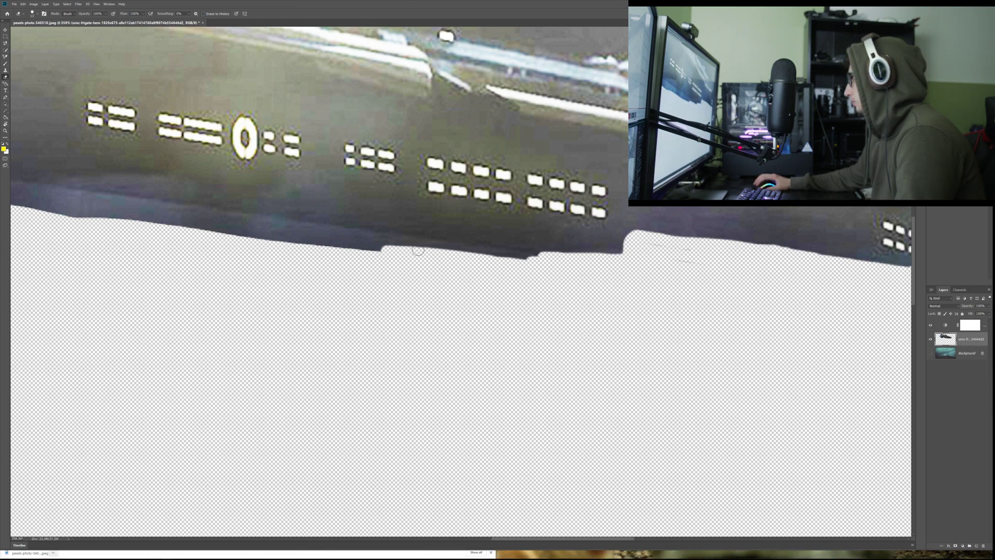
left_click_drag(521, 257, 293, 235)
mouse_move(368, 243)
left_mouse_down()
mouse_move(246, 234)
mouse_move(310, 238)
mouse_move(200, 215)
mouse_move(435, 253)
left_mouse_up()
mouse_move(202, 224)
left_mouse_down()
mouse_move(52, 204)
mouse_move(67, 196)
mouse_move(246, 219)
left_mouse_up()
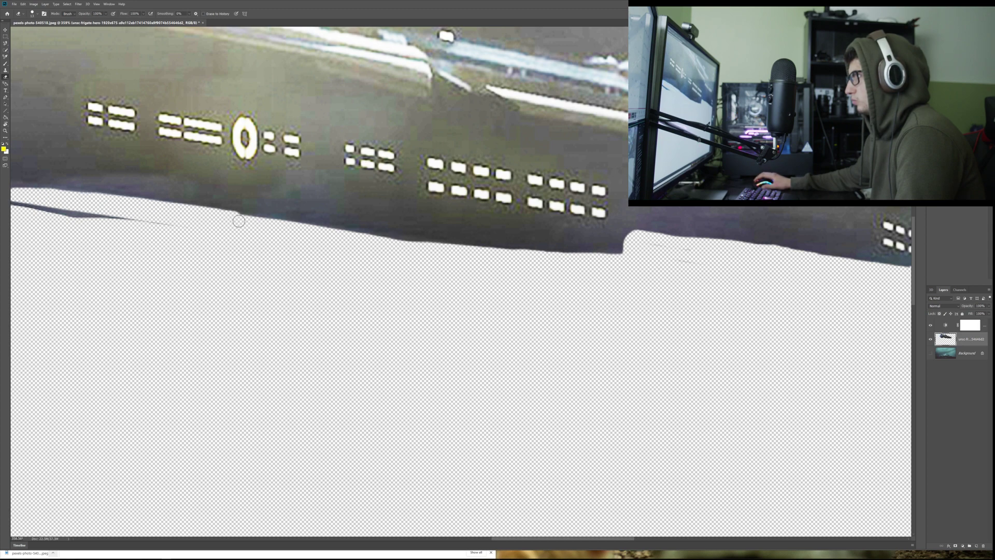
scroll(218, 224, "down", 1)
key("super")
scroll(196, 225, "down", 4)
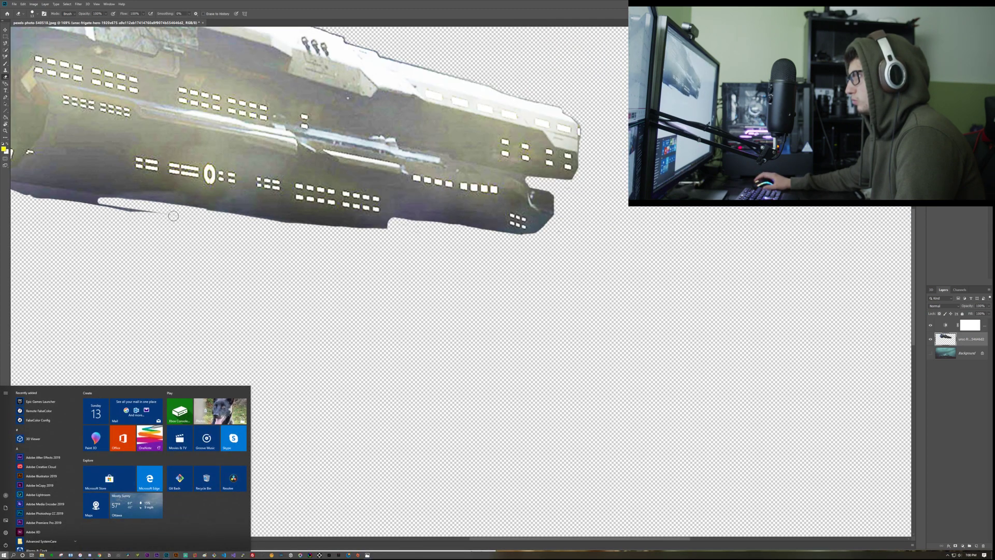
key("super")
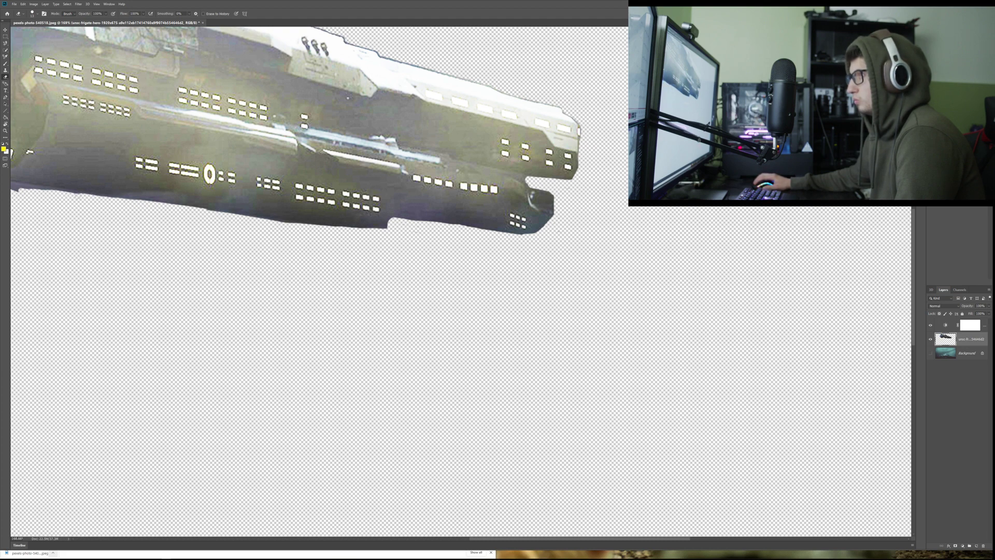
- Erase the protruding corner at the rear end of the lower hull and clean the recess edge near the slanted windows
scroll(49, 221, "up", 5)
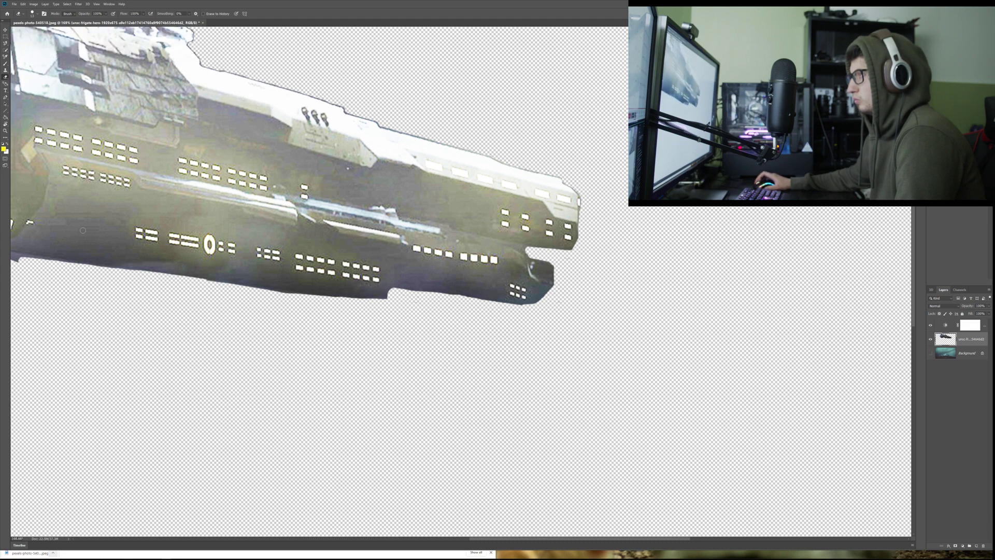
key("super")
scroll(87, 230, "up", 3)
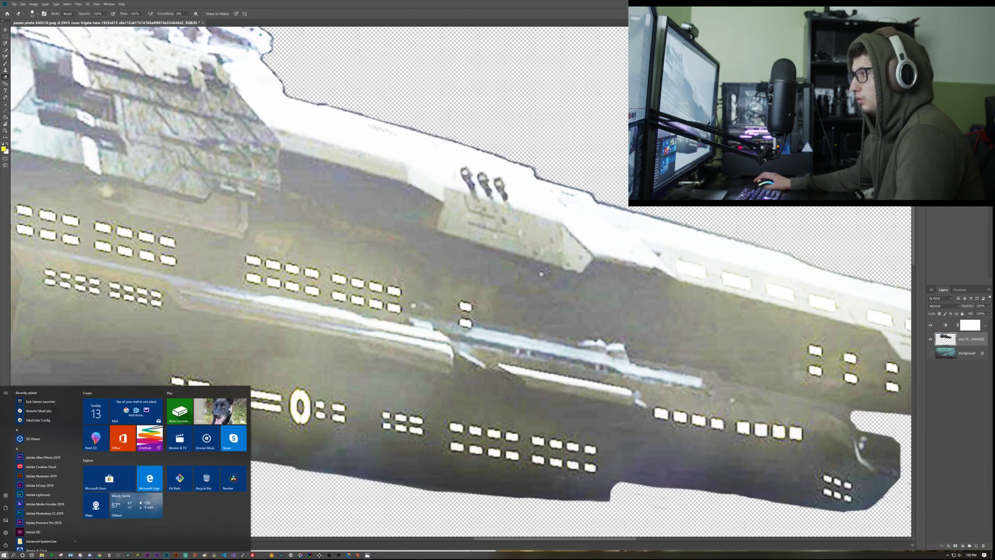
key("super")
scroll(285, 469, "left", 5)
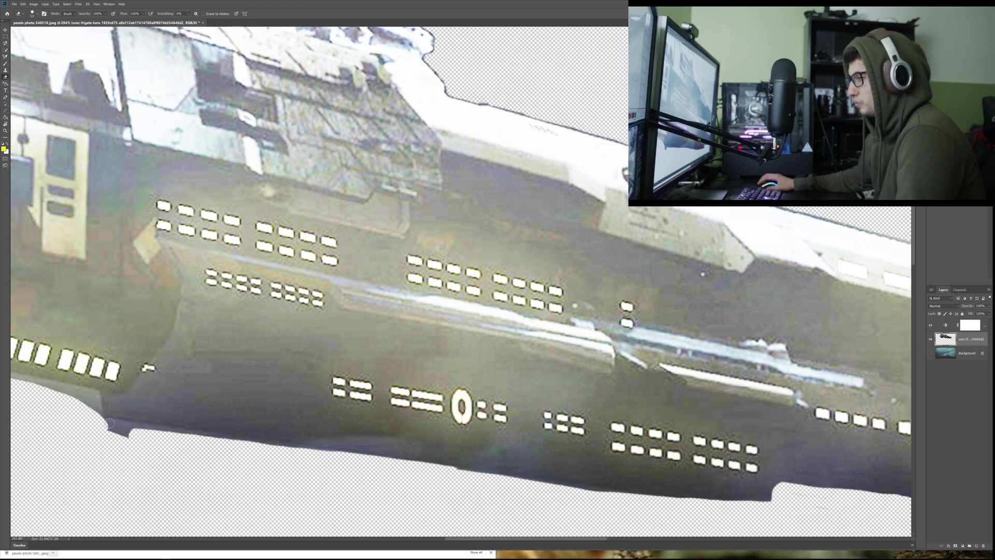
mouse_move(109, 424)
left_mouse_down()
mouse_move(238, 445)
mouse_move(111, 433)
left_mouse_up()
scroll(122, 438, "left", 5)
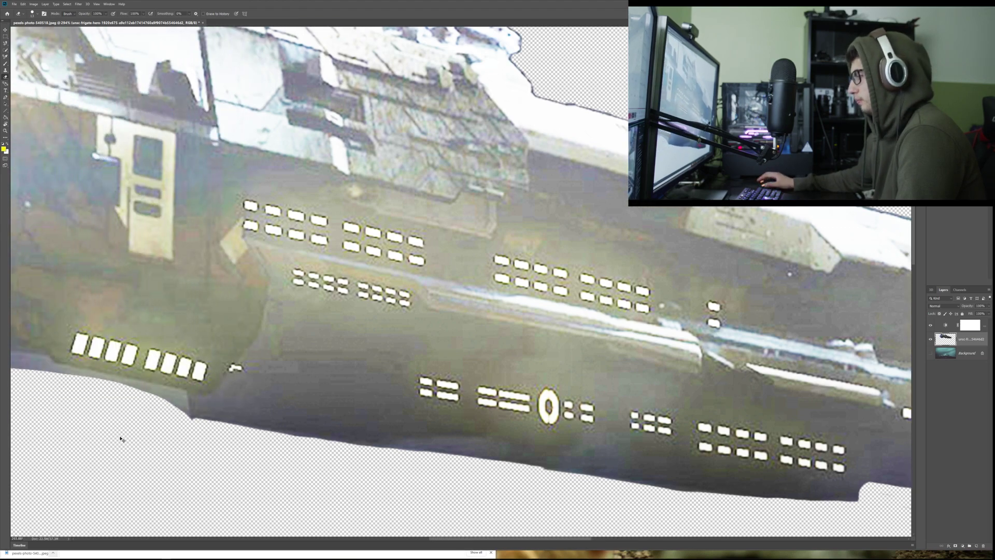
mouse_move(254, 395)
left_mouse_down()
mouse_move(270, 422)
mouse_move(256, 399)
mouse_move(203, 389)
mouse_move(249, 401)
mouse_move(243, 392)
mouse_move(94, 367)
mouse_move(121, 364)
mouse_move(112, 359)
mouse_move(64, 363)
mouse_move(91, 362)
left_mouse_up()
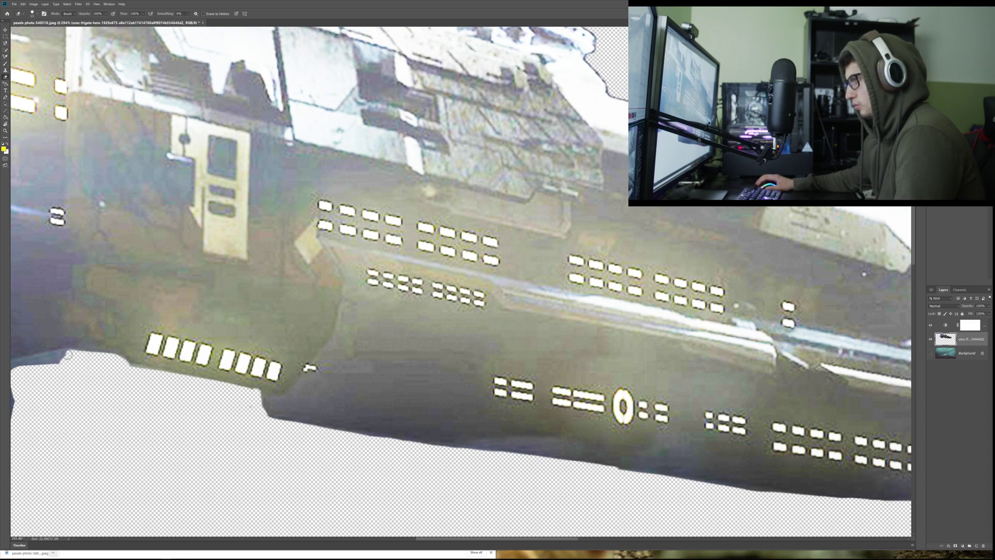
mouse_move(52, 355)
left_mouse_down()
mouse_move(28, 361)
mouse_move(73, 362)
left_mouse_up()
- Erase the blue-lit edge of the engine section where it faces the recess, leaving a smooth curved outline
scroll(73, 364, "up", 2)
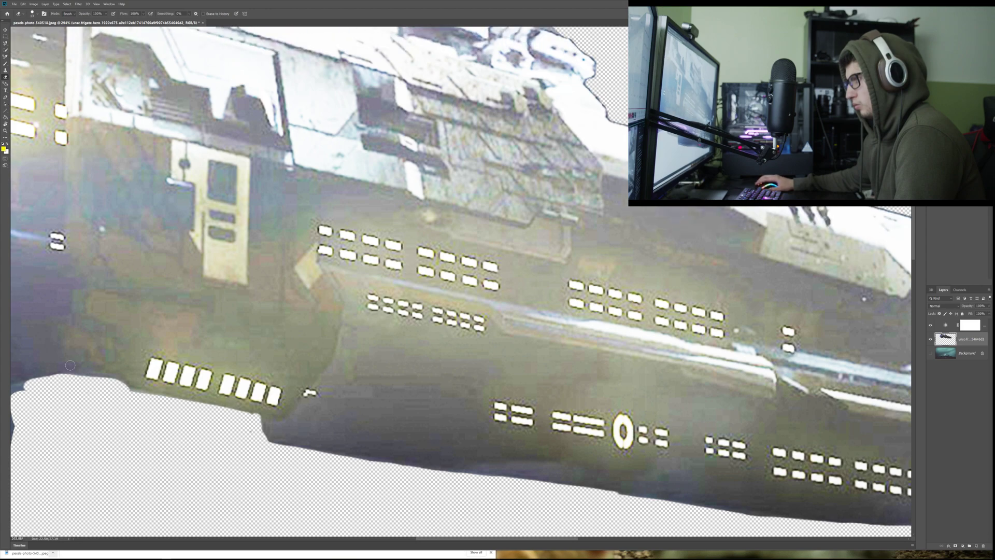
scroll(71, 366, "left", 5)
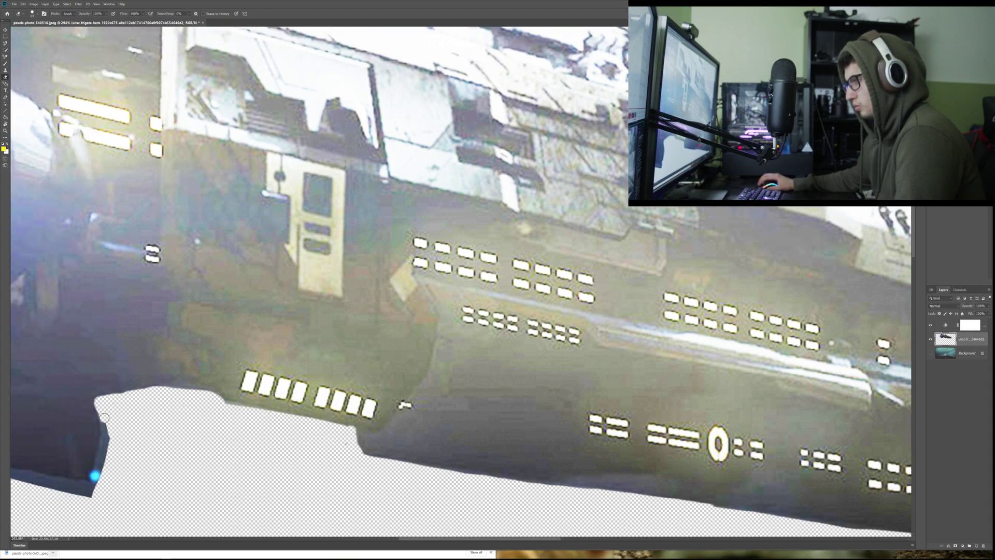
left_click_drag(104, 429, 85, 506)
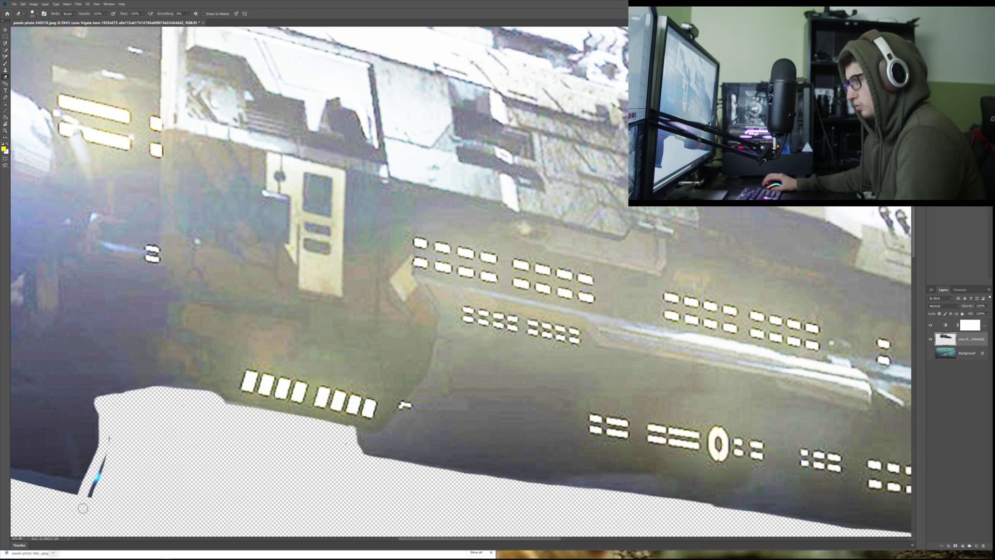
key("ctrl+z")
mouse_move(109, 430)
left_mouse_down()
mouse_move(95, 492)
mouse_move(104, 448)
mouse_move(96, 476)
left_mouse_up()
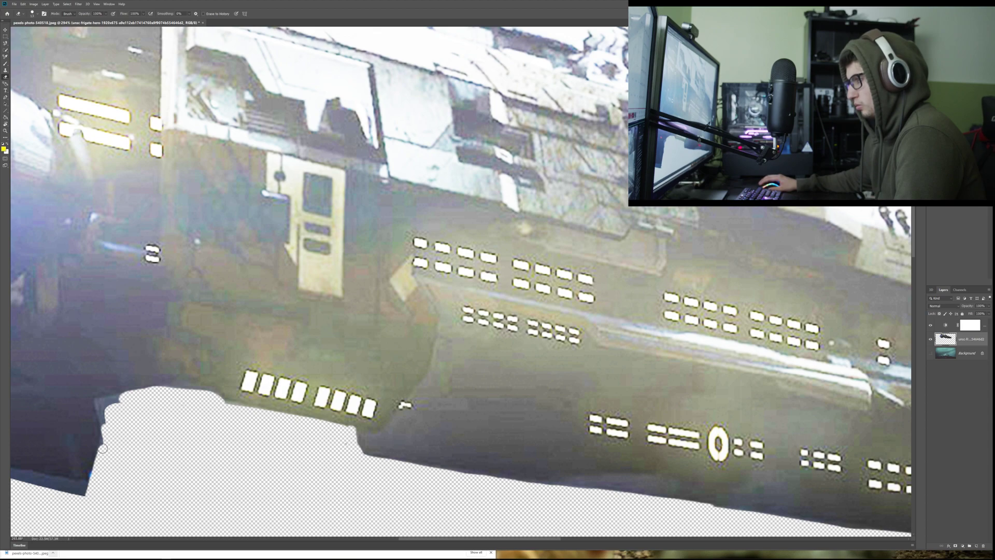
key("ctrl+z")
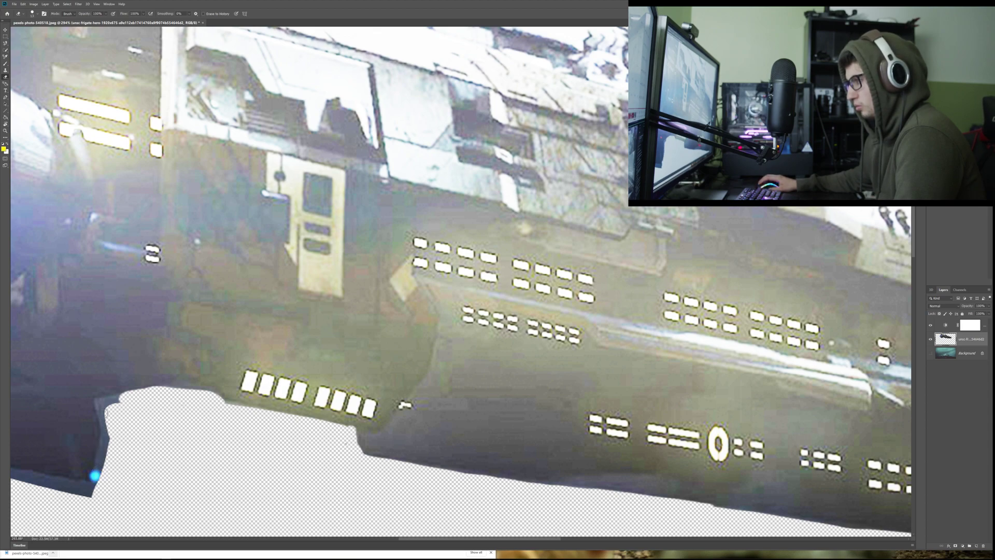
mouse_move(108, 417)
left_mouse_down()
mouse_move(100, 463)
mouse_move(86, 491)
mouse_move(104, 454)
mouse_move(71, 496)
left_mouse_up()
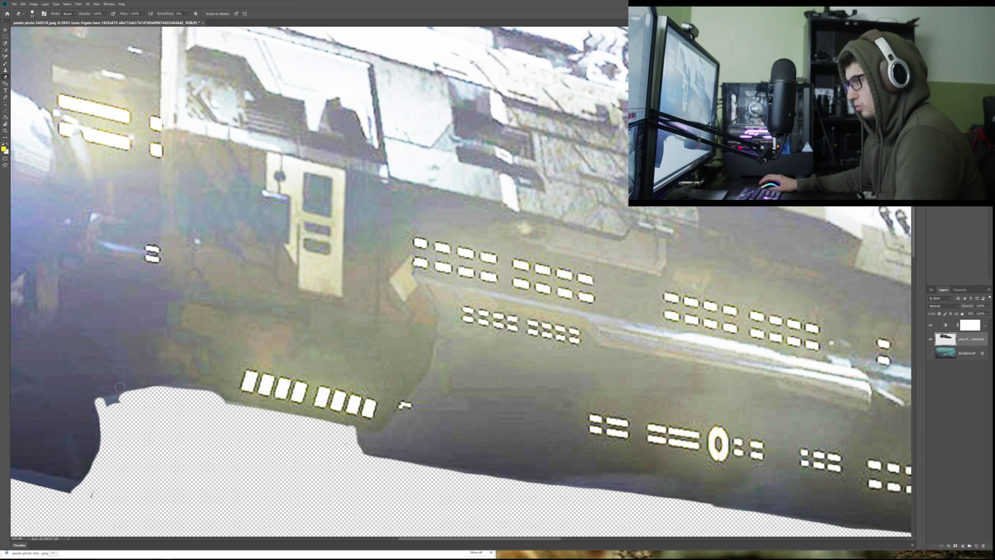
key("ctrl+z")
mouse_move(127, 397)
left_mouse_down()
mouse_move(97, 408)
mouse_move(110, 424)
mouse_move(107, 398)
left_mouse_up()
key("ctrl+z")
key("ctrl+z")
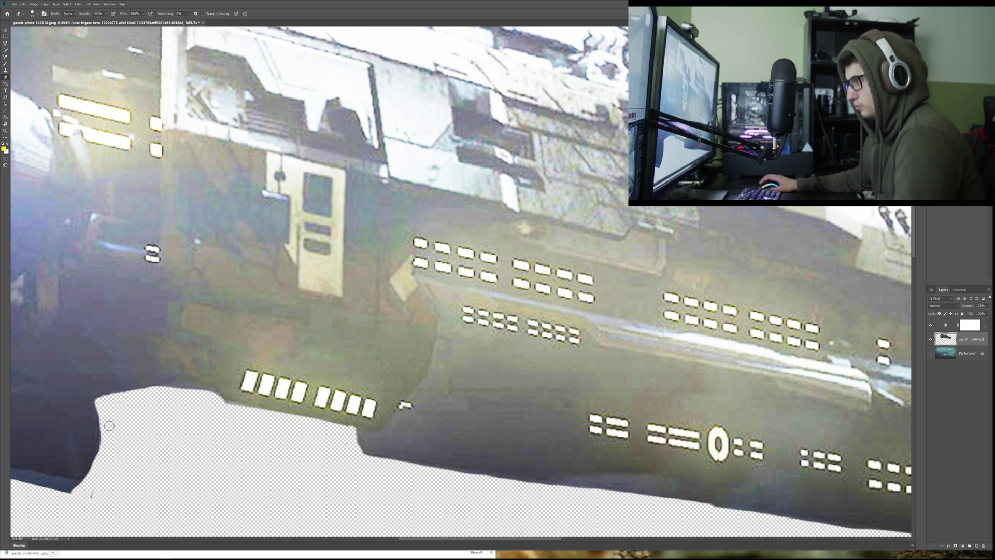
- Erase the blue-tinted strip along the underside of the engine section's lower hull
scroll(83, 498, "up", 1)
scroll(88, 497, "left", 5)
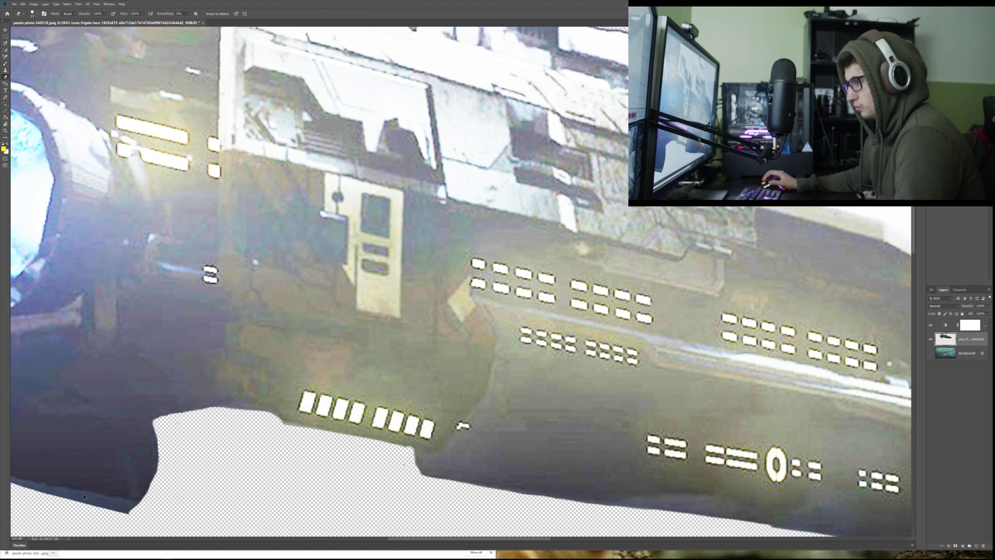
scroll(96, 496, "left", 1)
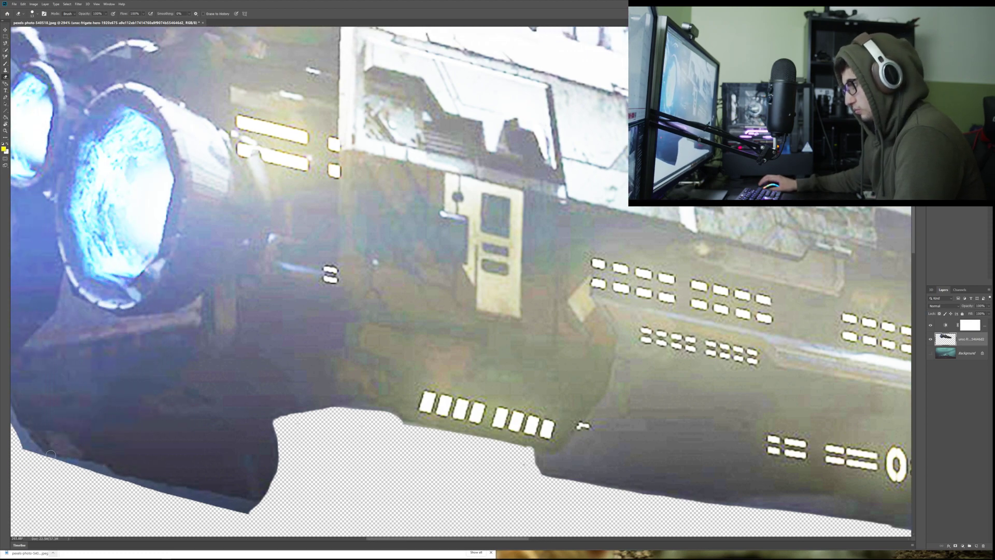
mouse_move(83, 463)
left_mouse_down()
mouse_move(266, 512)
mouse_move(167, 488)
left_mouse_up()
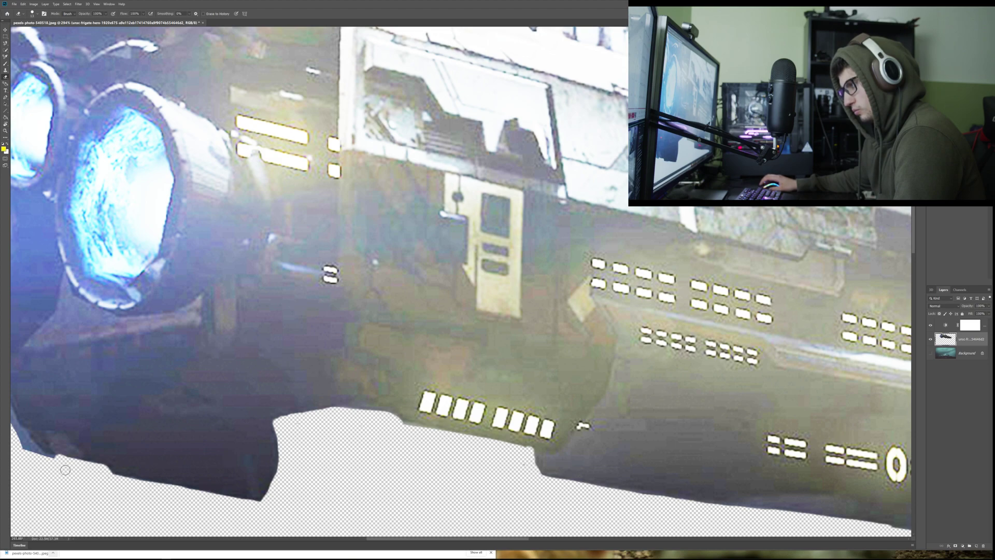
- Erase the blue fringe along the rear curve of the lower hull beneath the engines
scroll(72, 472, "left", 2)
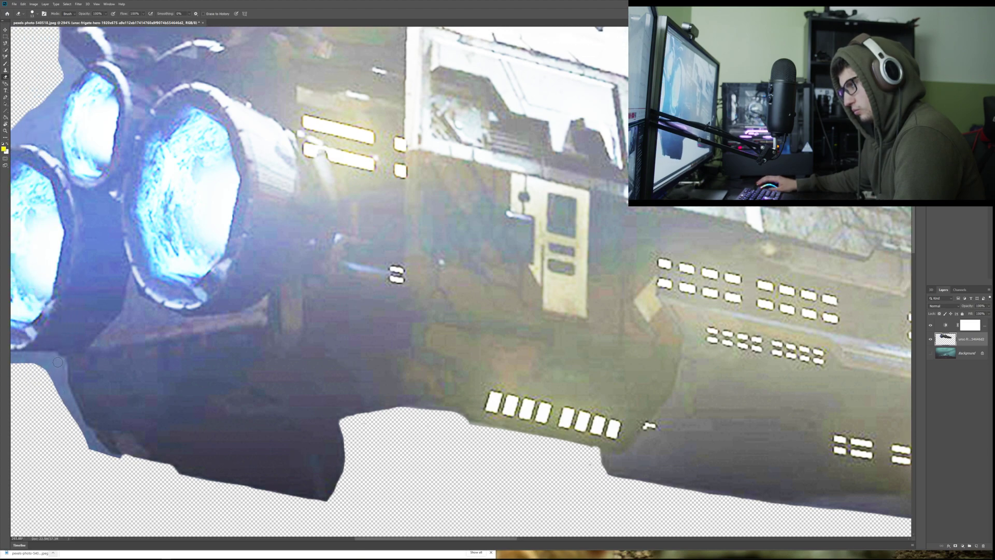
left_click_drag(61, 371, 85, 442)
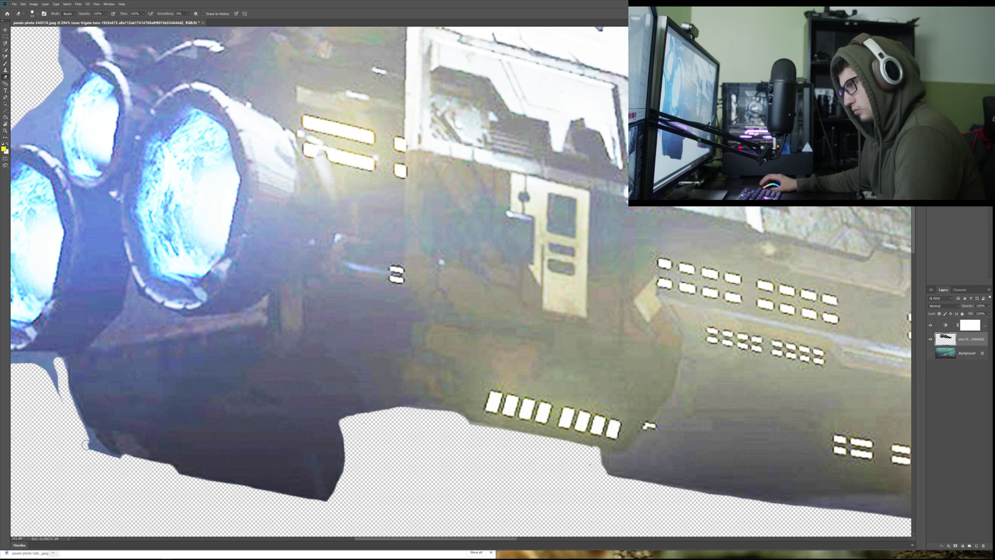
mouse_move(82, 423)
left_mouse_down()
mouse_move(69, 361)
mouse_move(90, 426)
mouse_move(126, 466)
mouse_move(89, 412)
left_mouse_up()
key("ctrl+z")
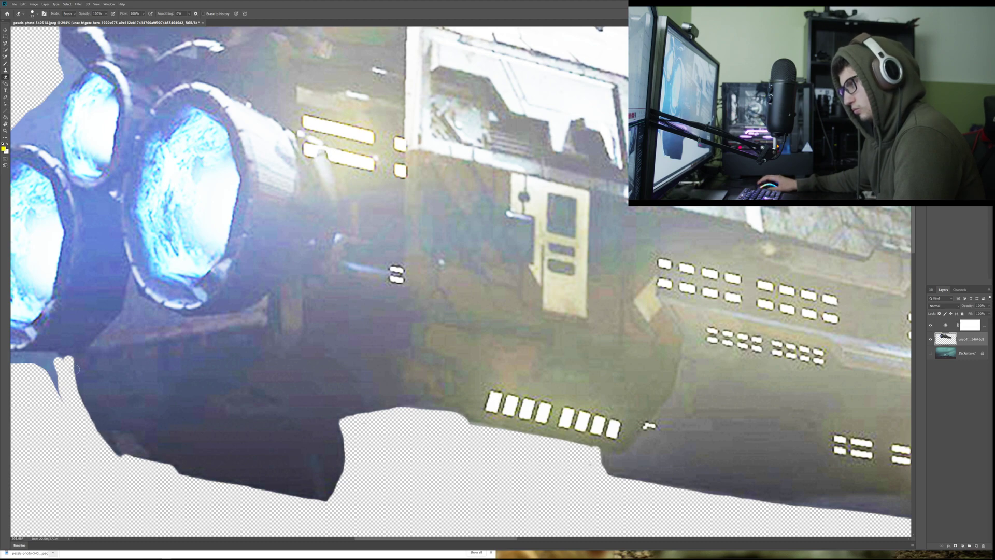
mouse_move(70, 359)
left_mouse_down()
mouse_move(98, 445)
mouse_move(127, 463)
left_mouse_up()
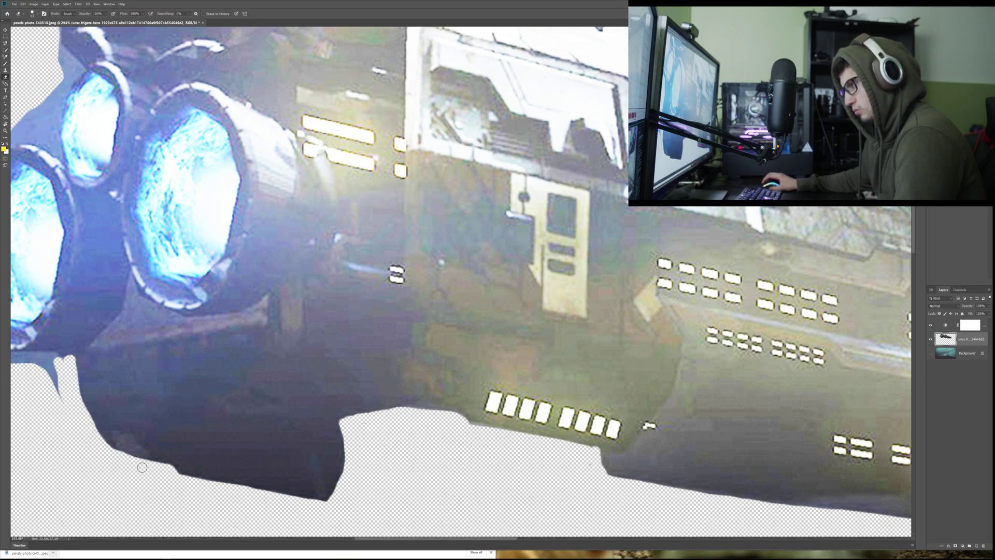
- Erase the leftover blue fringe around the outer rim and underside of the rearmost engine nozzle
scroll(146, 467, "left", 3)
mouse_move(135, 359)
left_mouse_down()
mouse_move(73, 356)
mouse_move(31, 338)
mouse_move(135, 360)
mouse_move(137, 403)
left_mouse_up()
key("ctrl+z")
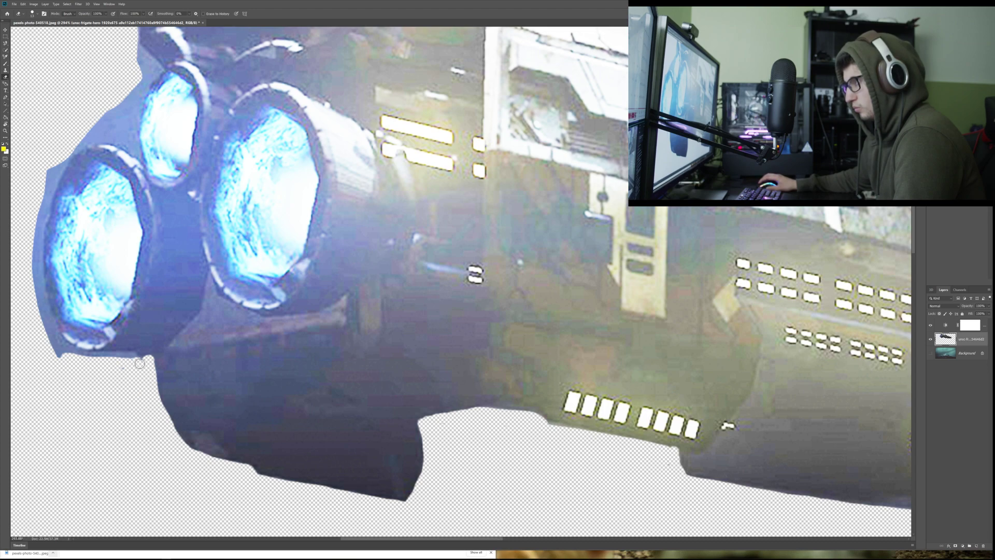
mouse_move(141, 359)
left_mouse_down()
mouse_move(65, 350)
mouse_move(41, 325)
mouse_move(69, 348)
mouse_move(60, 358)
mouse_move(27, 224)
mouse_move(58, 155)
mouse_move(38, 224)
mouse_move(38, 292)
left_mouse_up()
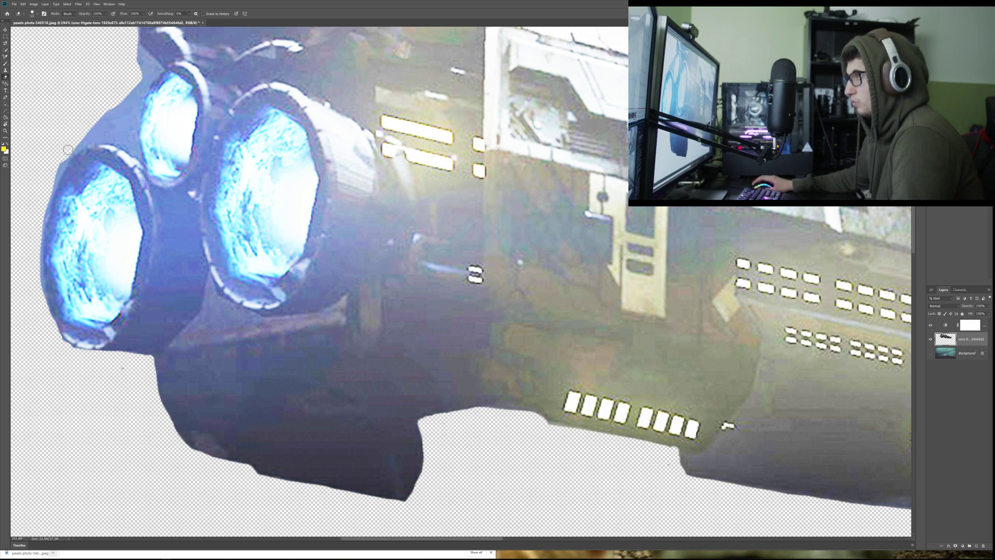
left_click_drag(58, 165, 43, 226)
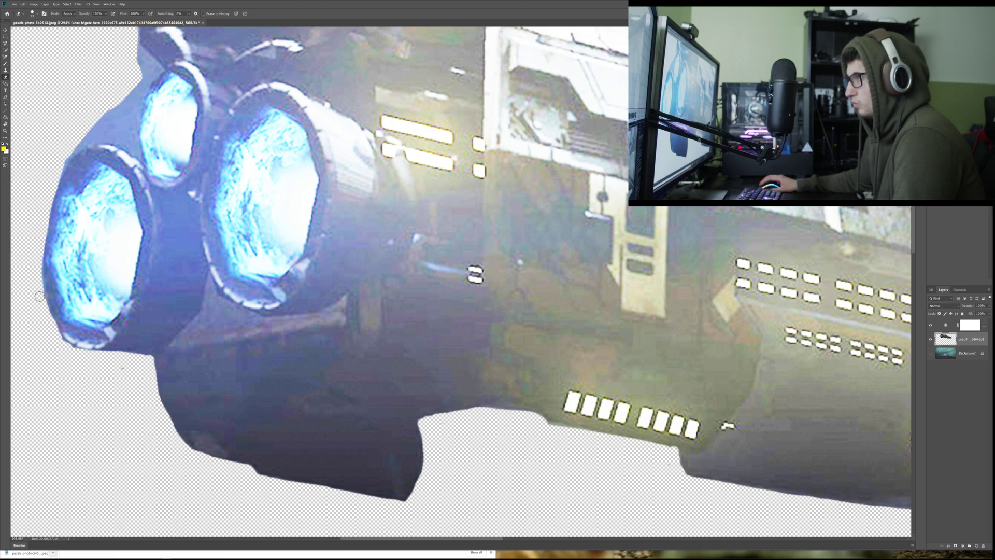
left_click_drag(37, 253, 39, 289)
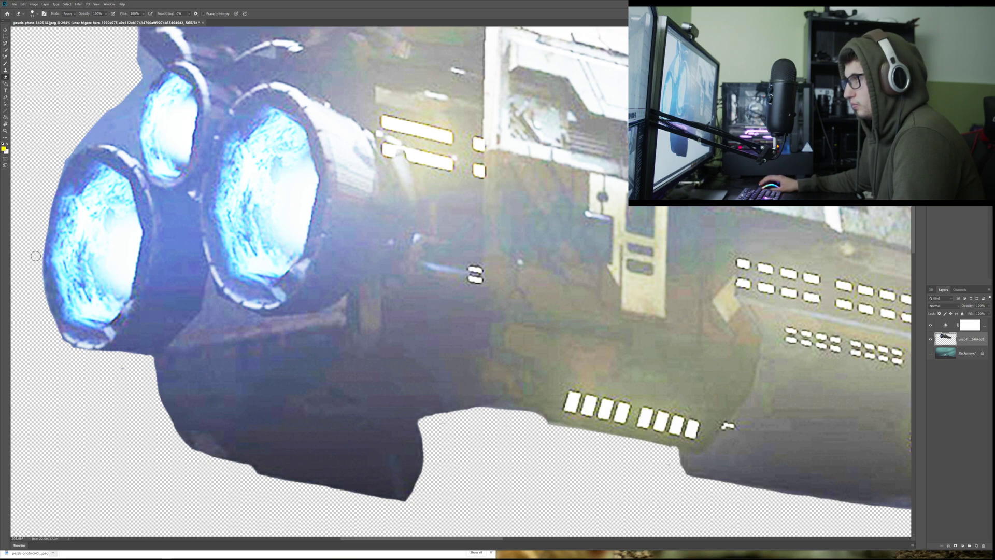
left_click_drag(39, 276, 49, 328)
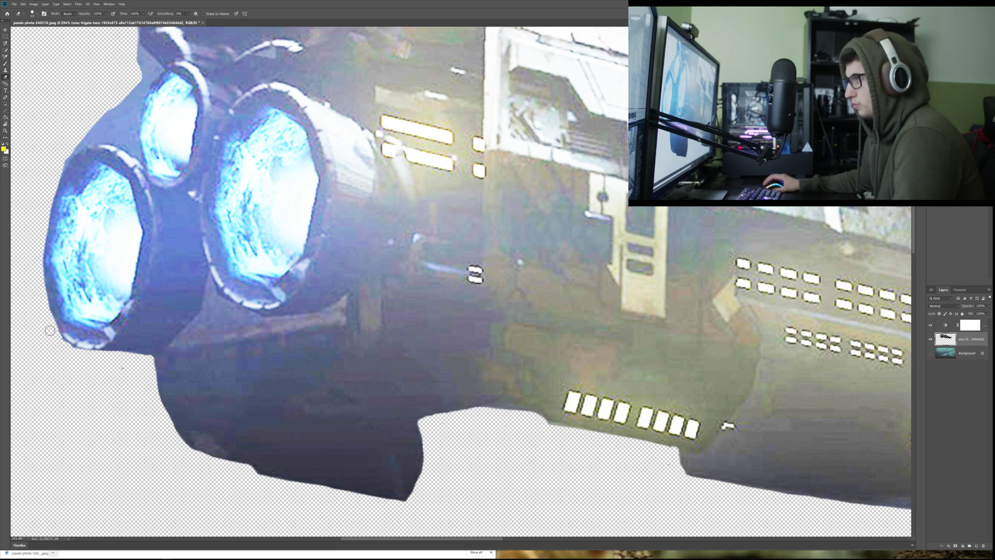
- Erase the blue background patch between the small upper engine and the rearmost engine, following both rims
scroll(62, 252, "up", 3)
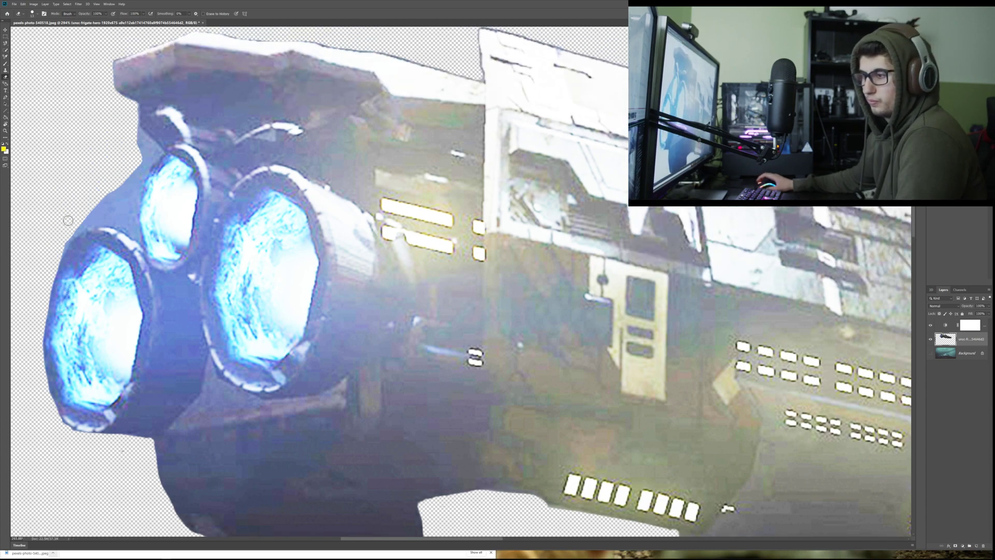
mouse_move(153, 154)
left_mouse_down()
mouse_move(135, 136)
mouse_move(154, 149)
mouse_move(137, 198)
mouse_move(137, 132)
mouse_move(159, 154)
mouse_move(131, 176)
mouse_move(141, 144)
mouse_move(130, 204)
mouse_move(88, 212)
mouse_move(134, 168)
mouse_move(124, 207)
mouse_move(136, 237)
mouse_move(132, 208)
mouse_move(156, 155)
mouse_move(140, 181)
mouse_move(136, 236)
mouse_move(155, 155)
mouse_move(133, 227)
mouse_move(133, 198)
mouse_move(71, 225)
mouse_move(122, 210)
mouse_move(77, 234)
mouse_move(62, 261)
left_mouse_up()
key("ctrl+z")
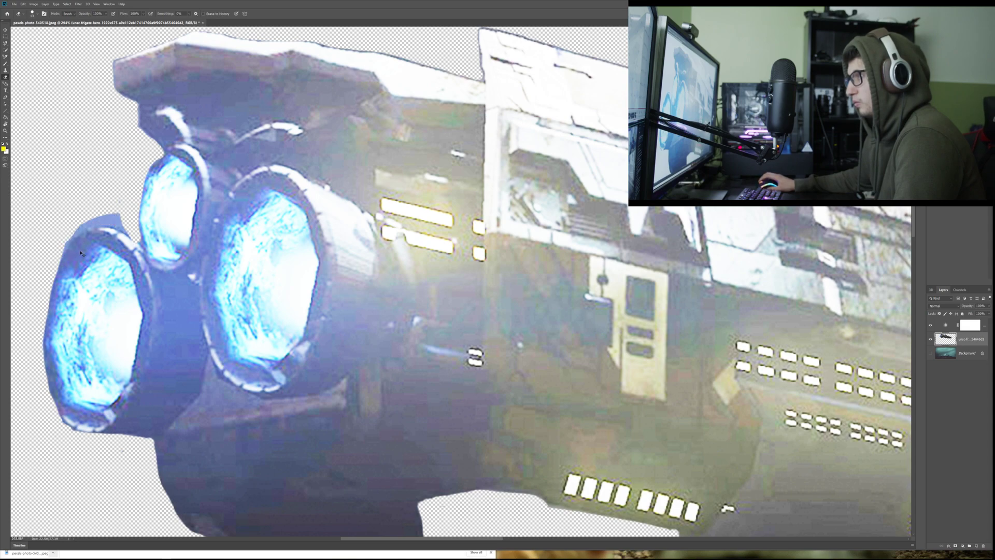
mouse_move(130, 229)
left_mouse_down()
mouse_move(86, 224)
mouse_move(46, 249)
mouse_move(121, 211)
mouse_move(83, 224)
mouse_move(58, 262)
left_mouse_up()
key("ctrl+z")
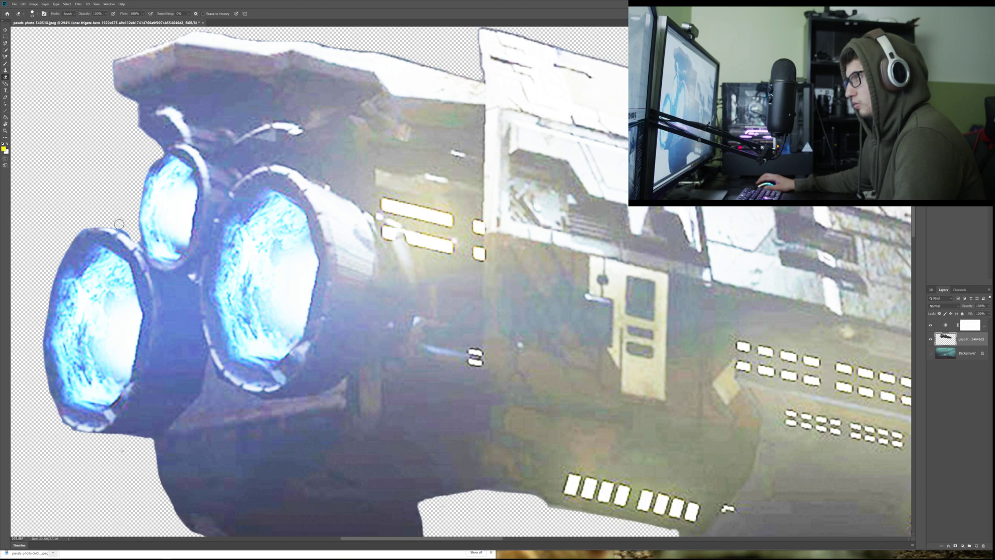
- Delete the brightening adjustment layer above the ship and make the Background layer visible
key("ctrl+0")
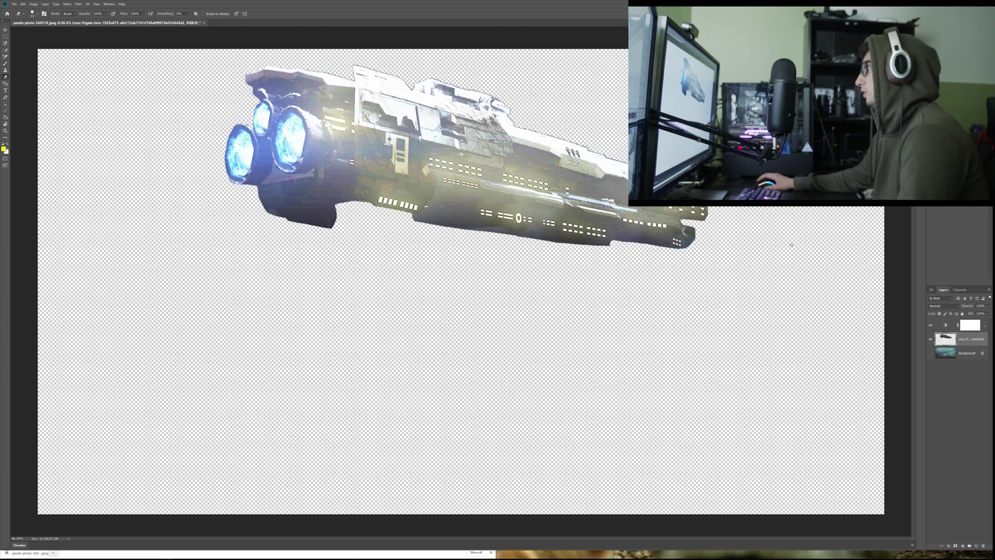
left_click(967, 324)
key("Delete")
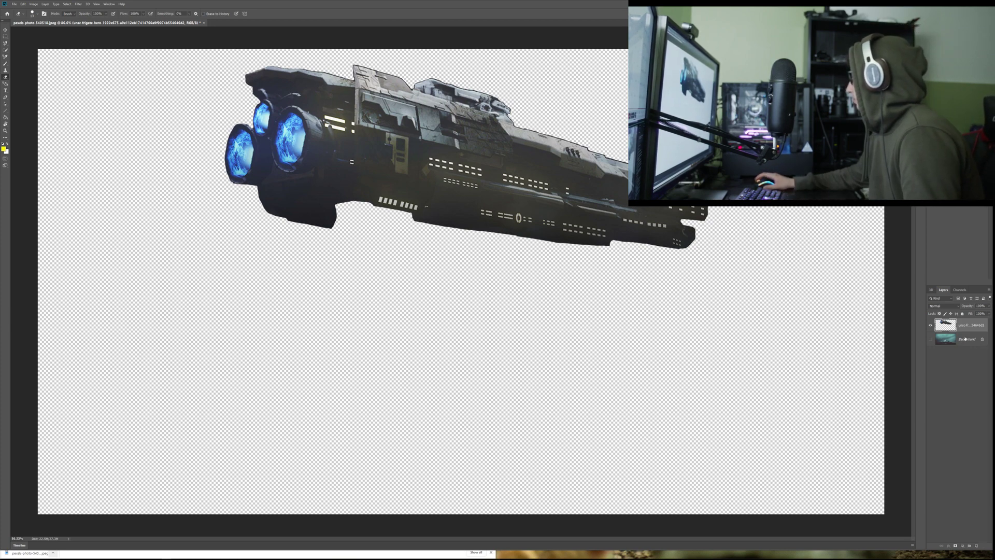
left_click(965, 338)
left_click(931, 340)
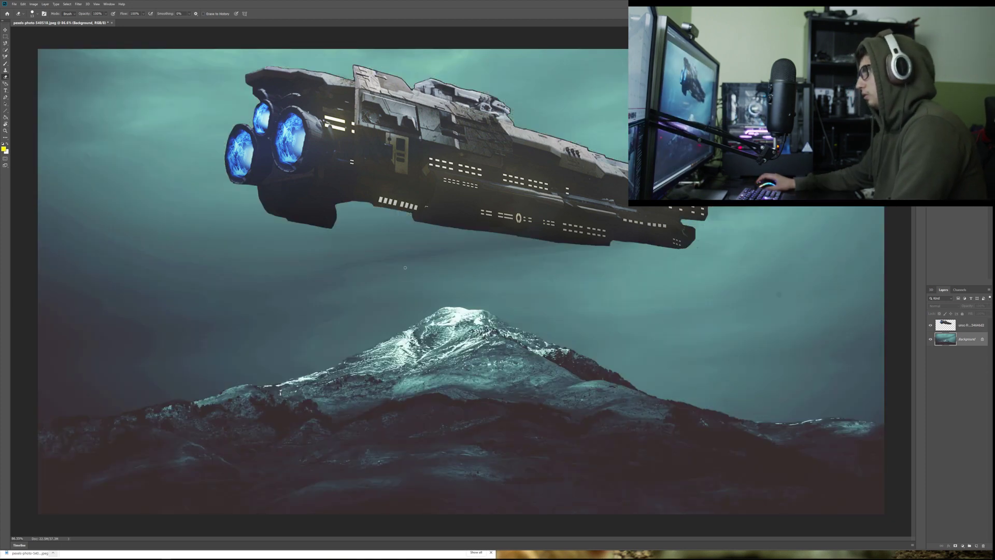
- Scale the spaceship layer down to about 42.6% and move it above the mountain peak
key("v")
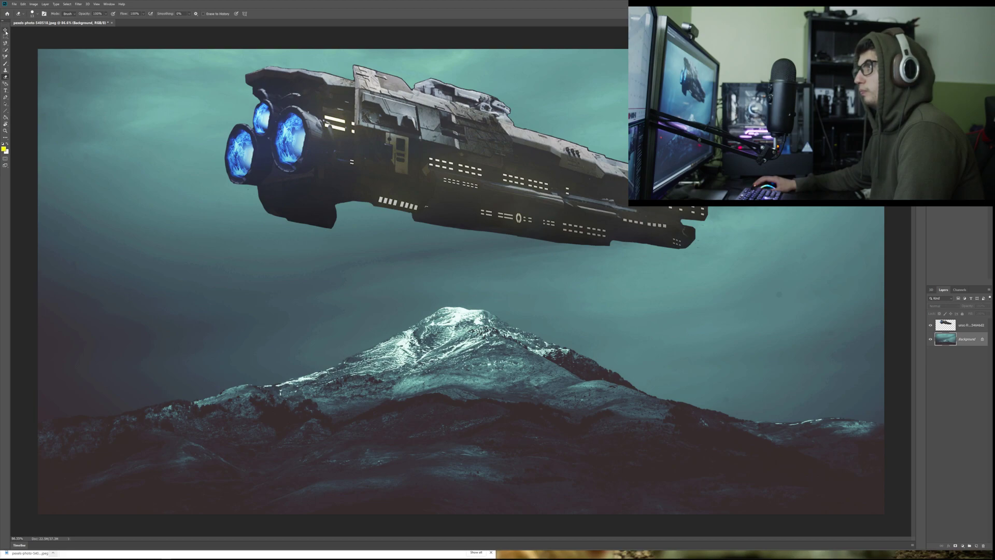
left_click(467, 181)
key("ctrl+t")
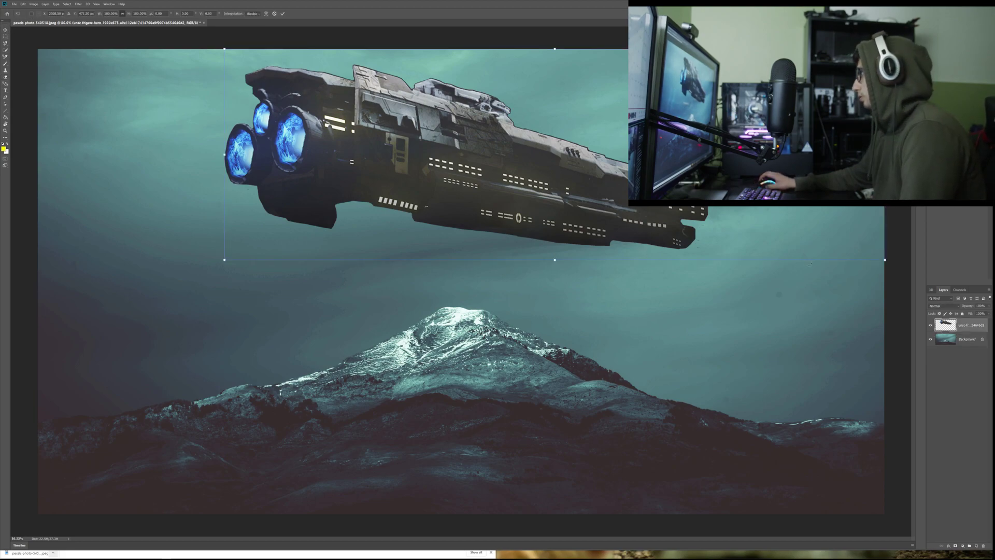
left_click_drag(885, 259, 506, 139)
left_click_drag(353, 101, 399, 260)
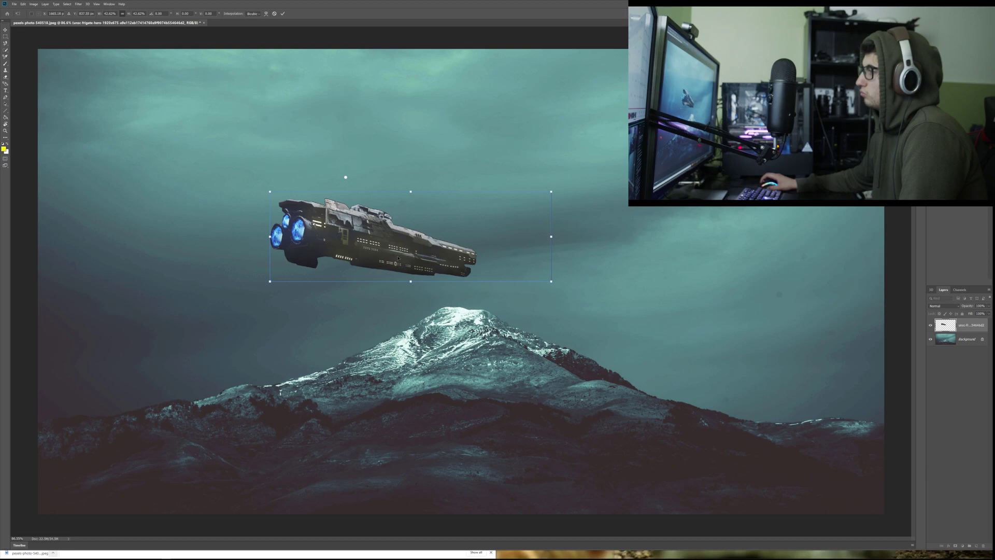
- Flip the ship horizontally, rotate it about 8° clockwise, and reposition it in the sky above the peak
right_click(398, 256)
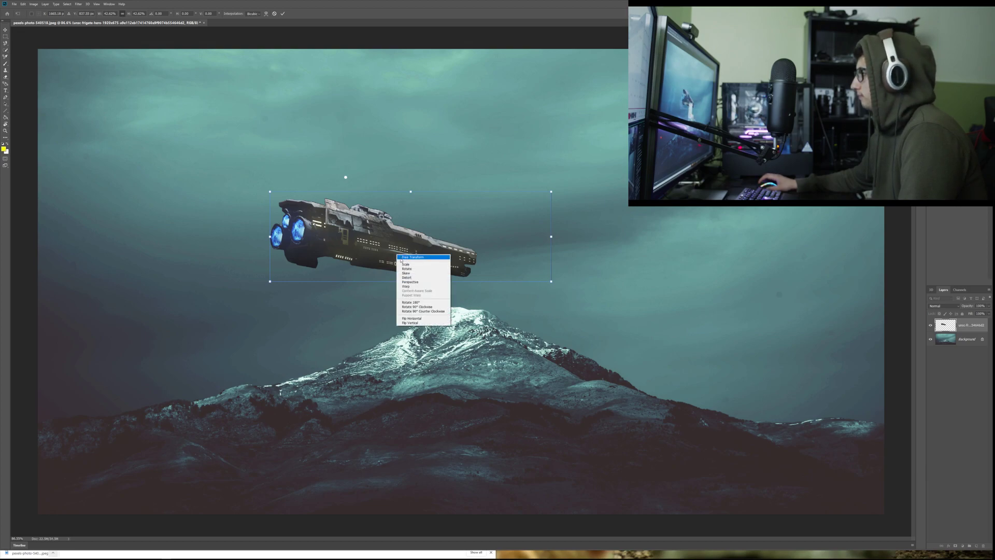
left_click(420, 318)
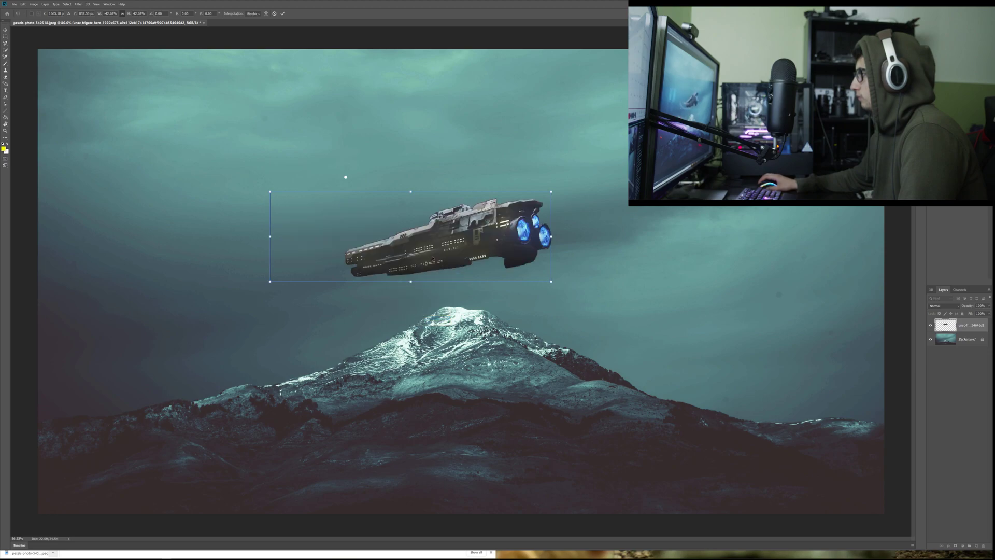
left_click_drag(555, 189, 584, 197)
left_click_drag(491, 253, 551, 238)
left_click_drag(615, 202, 613, 192)
left_click_drag(537, 227, 512, 194)
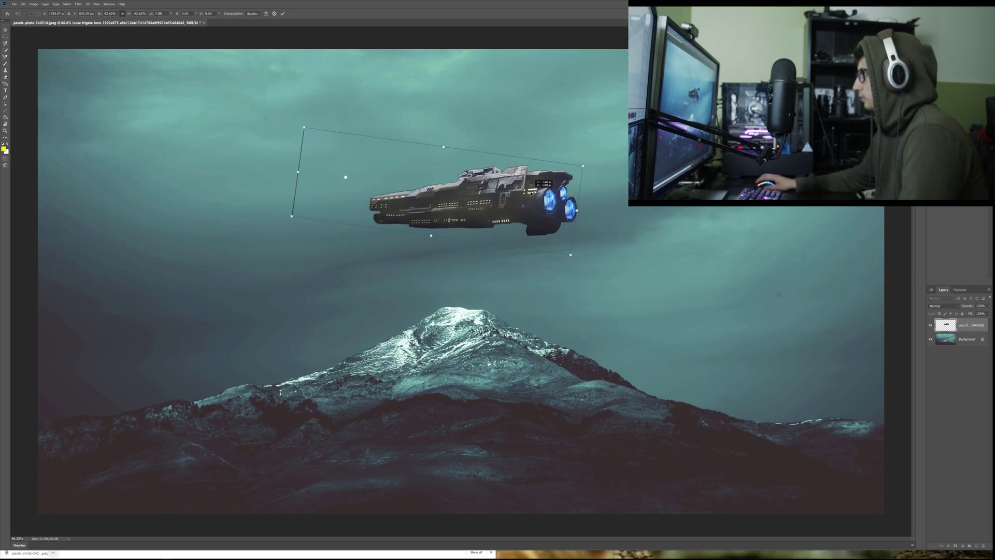
key("Return")
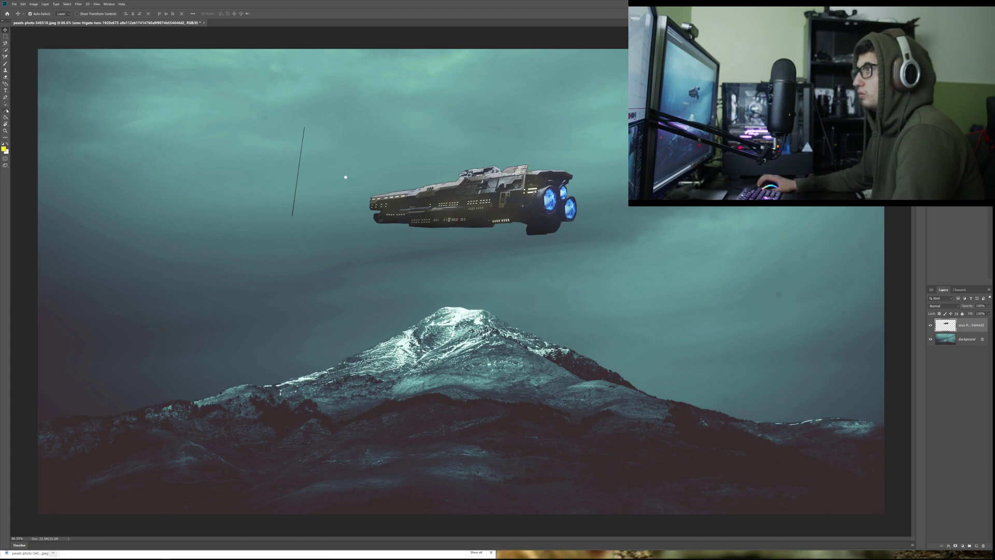
- Remove the stray thin line in the sky ahead of the ship's nose using a rectangular selection
left_click(6, 36)
left_click_drag(166, 93, 292, 207)
left_click(298, 229)
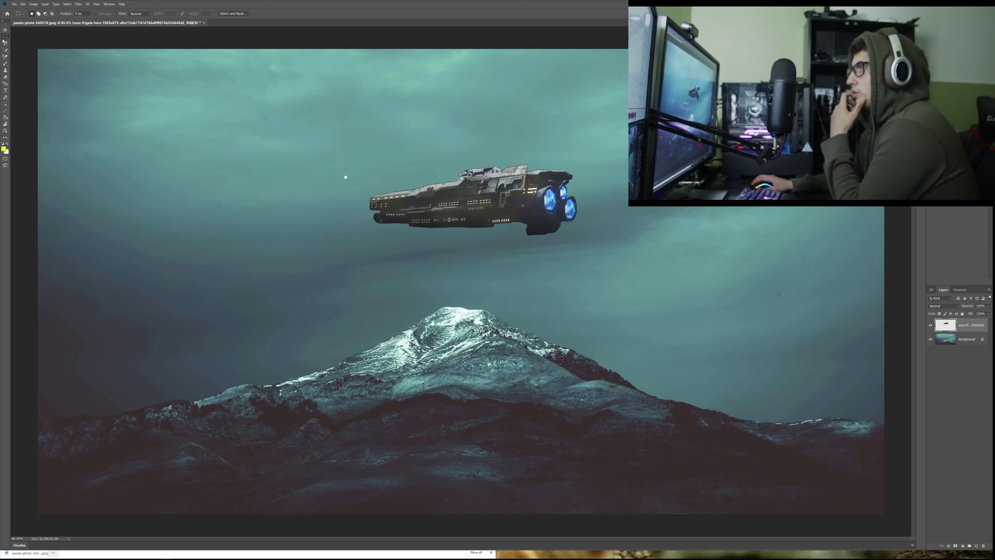
- Copy the rectangular sky area around the ship from the Background onto a new layer
left_click_drag(321, 139, 603, 271)
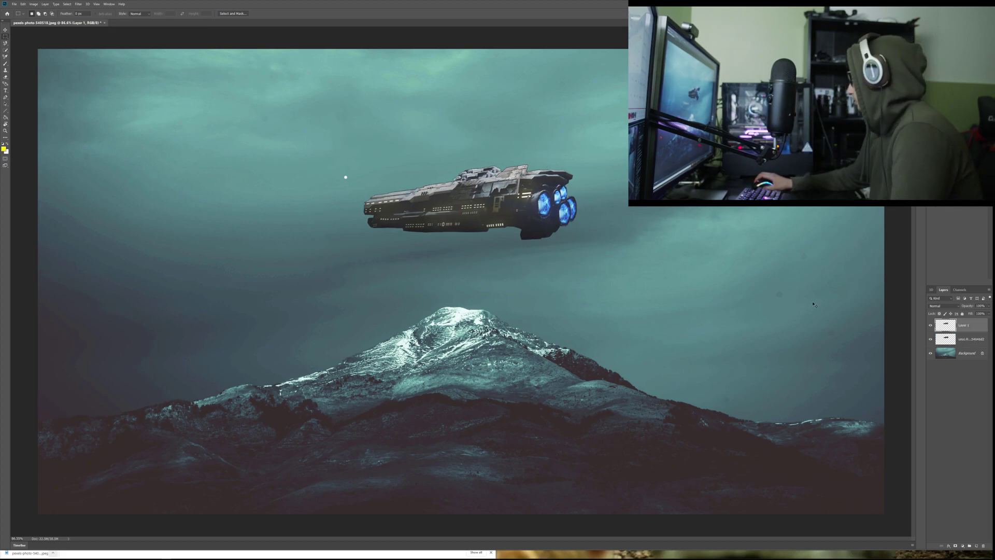
left_click(948, 343)
key("ctrl+j")
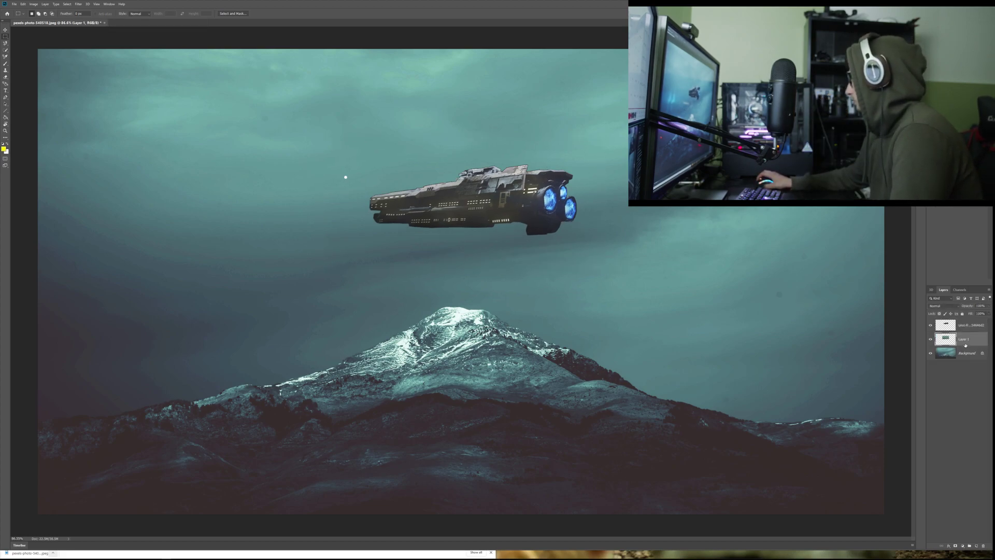
- Place the copied sky layer above the ship layer and lower its opacity to about 42%
left_click_drag(966, 340, 964, 325)
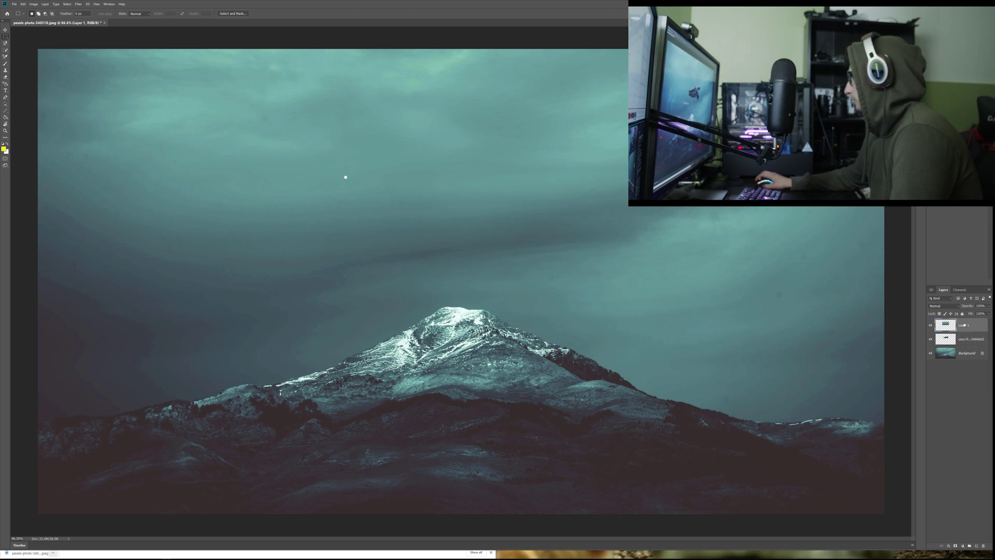
key("Return")
scroll(979, 305, "down", 4)
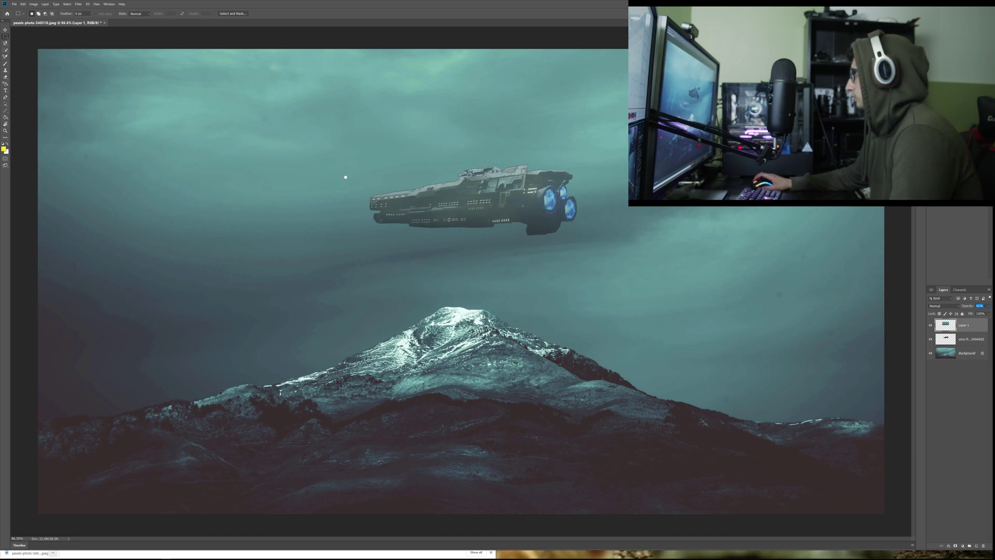
- Erase the haze over the ship's largest engine on Layer 1 with the Eraser at 50% opacity
key("v")
scroll(597, 199, "up", 3)
scroll(597, 199, "up", 5)
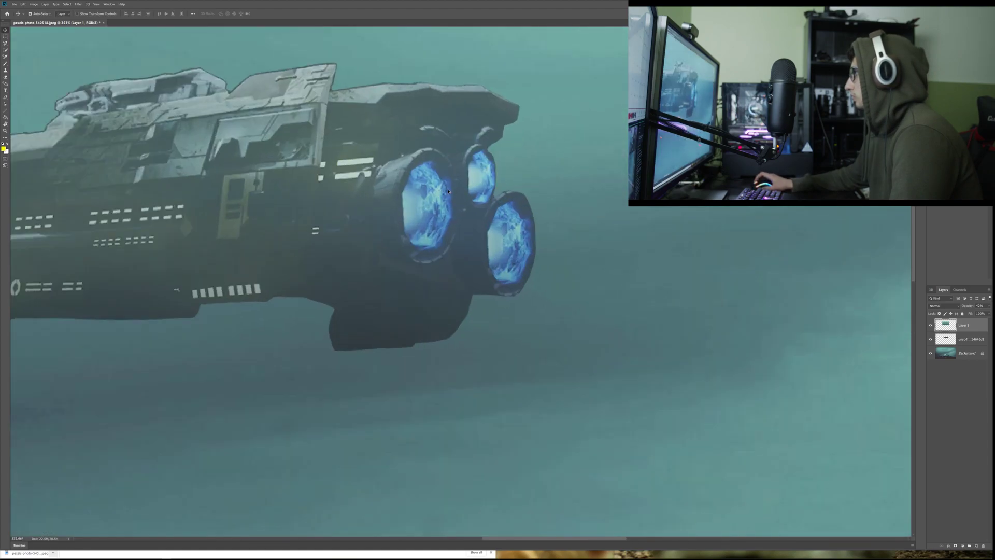
left_click(5, 78)
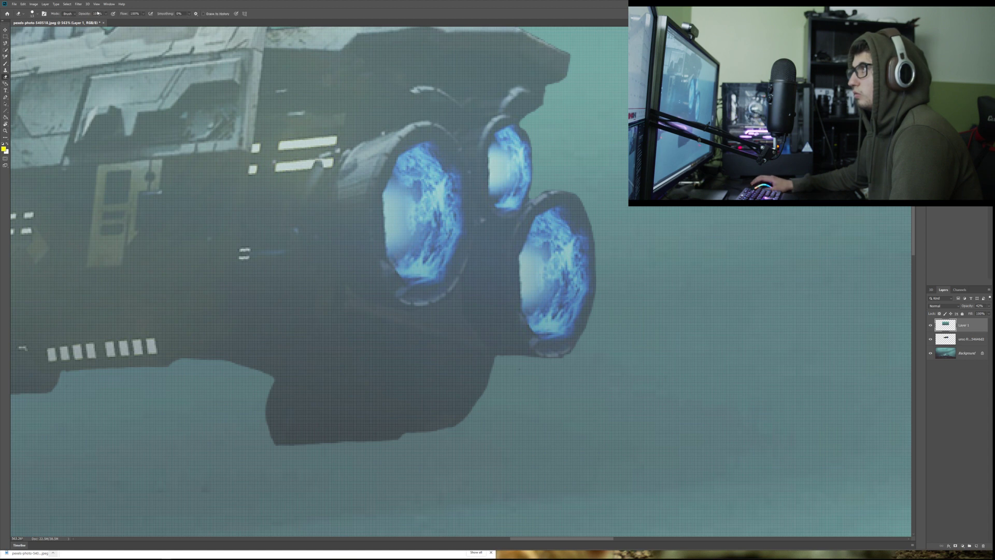
type("50")
key("Return")
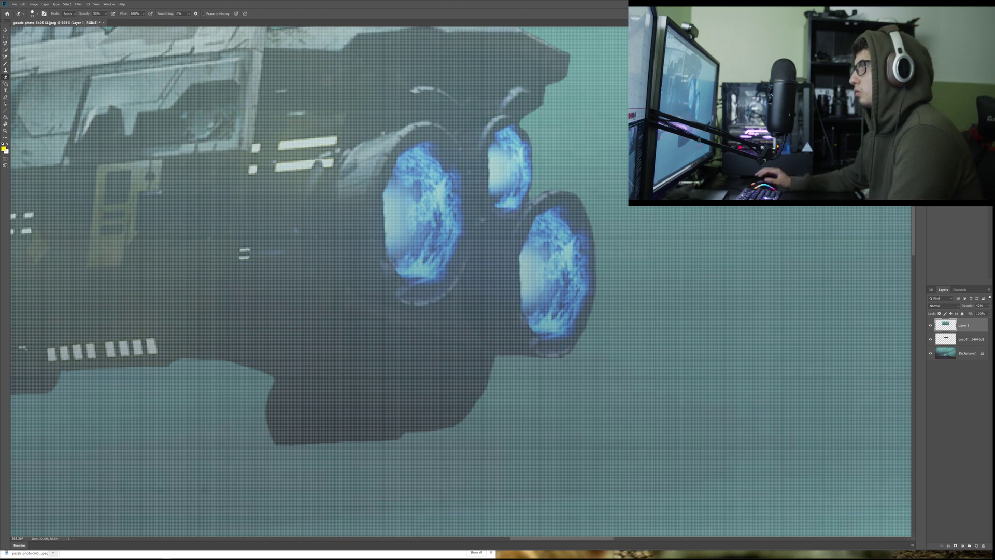
mouse_move(411, 162)
left_mouse_down()
mouse_move(399, 257)
mouse_move(423, 264)
mouse_move(441, 249)
mouse_move(446, 221)
mouse_move(435, 189)
mouse_move(417, 179)
mouse_move(416, 236)
mouse_move(409, 166)
mouse_move(405, 217)
mouse_move(417, 216)
mouse_move(400, 217)
mouse_move(408, 258)
mouse_move(422, 266)
mouse_move(444, 244)
mouse_move(446, 219)
mouse_move(419, 156)
mouse_move(444, 180)
left_mouse_up()
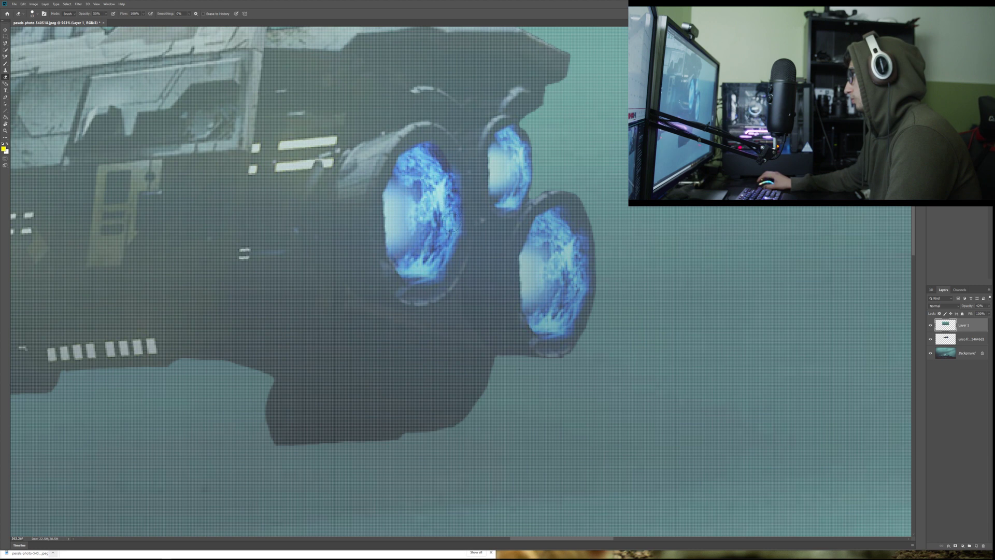
mouse_move(392, 220)
left_mouse_down()
mouse_move(405, 164)
mouse_move(450, 160)
left_mouse_up()
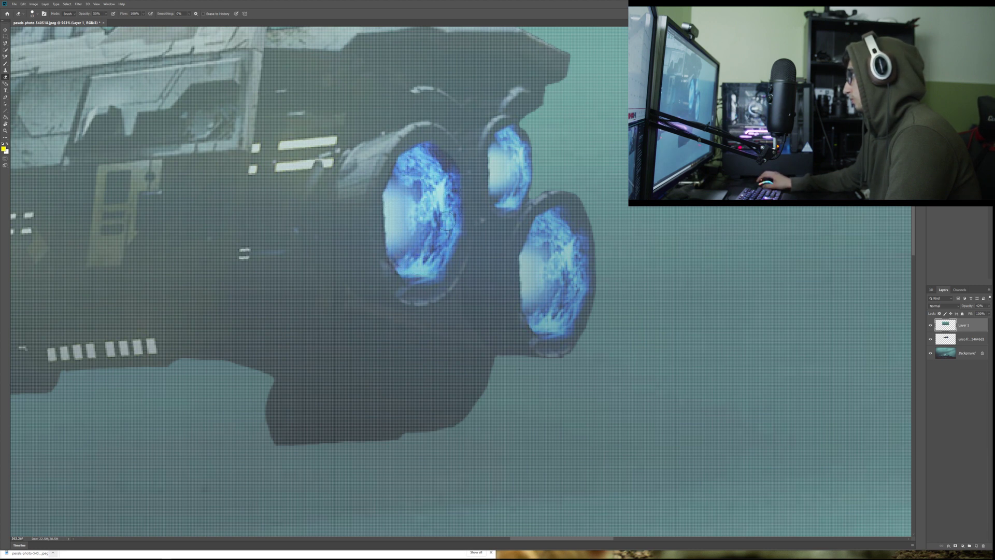
- Erase the haze over the ship's two smaller engines and check the glow against the whole scene
mouse_move(508, 150)
left_mouse_down()
mouse_move(500, 145)
mouse_move(495, 182)
mouse_move(507, 201)
mouse_move(521, 176)
mouse_move(516, 148)
mouse_move(498, 157)
left_mouse_up()
mouse_move(509, 199)
left_mouse_down()
mouse_move(508, 145)
mouse_move(504, 177)
mouse_move(557, 256)
mouse_move(554, 220)
mouse_move(532, 264)
mouse_move(556, 327)
left_mouse_up()
mouse_move(570, 267)
left_mouse_down()
mouse_move(570, 245)
mouse_move(549, 226)
mouse_move(537, 261)
mouse_move(555, 285)
mouse_move(544, 270)
mouse_move(562, 258)
mouse_move(531, 261)
mouse_move(558, 249)
mouse_move(557, 218)
mouse_move(571, 250)
left_mouse_up()
scroll(543, 313, "down", 3)
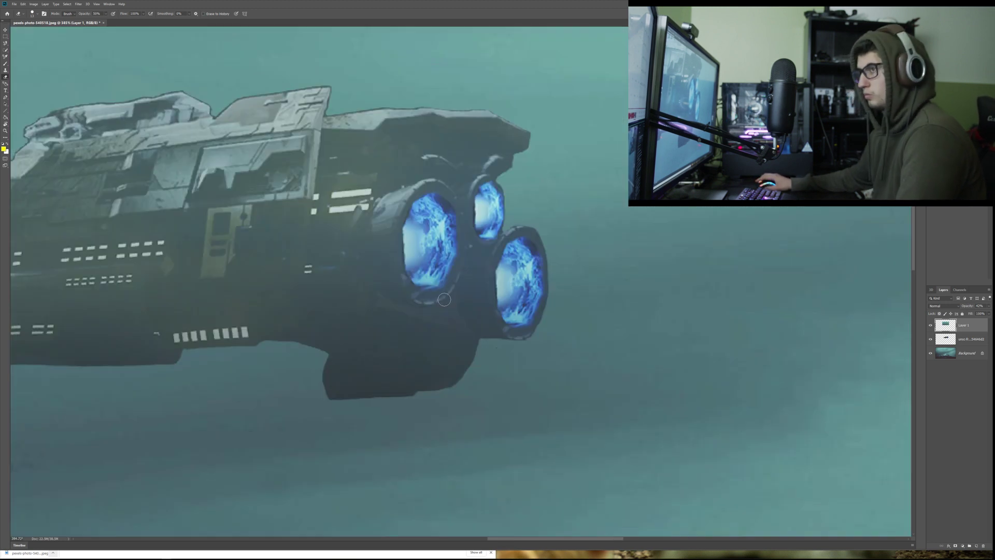
scroll(433, 300, "down", 5)
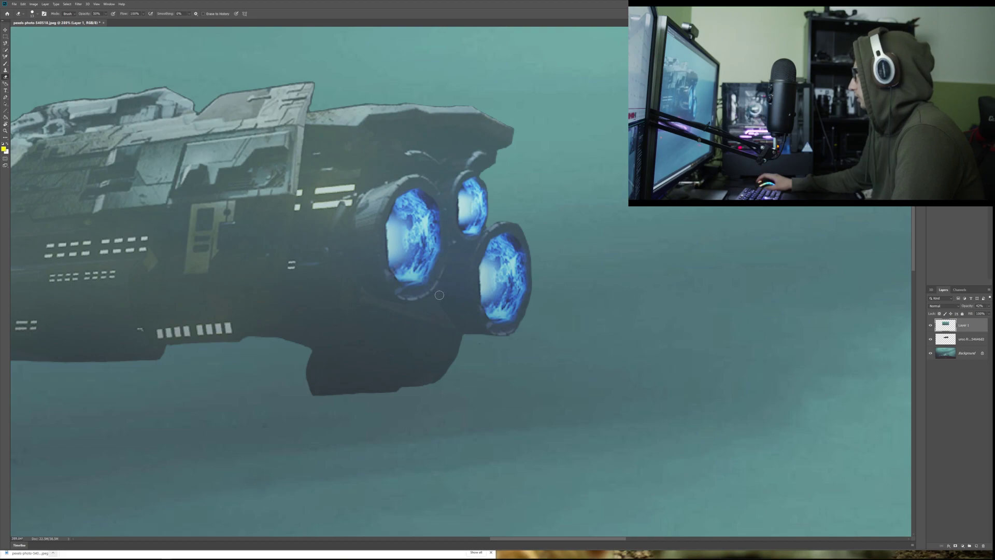
scroll(433, 292, "down", 2)
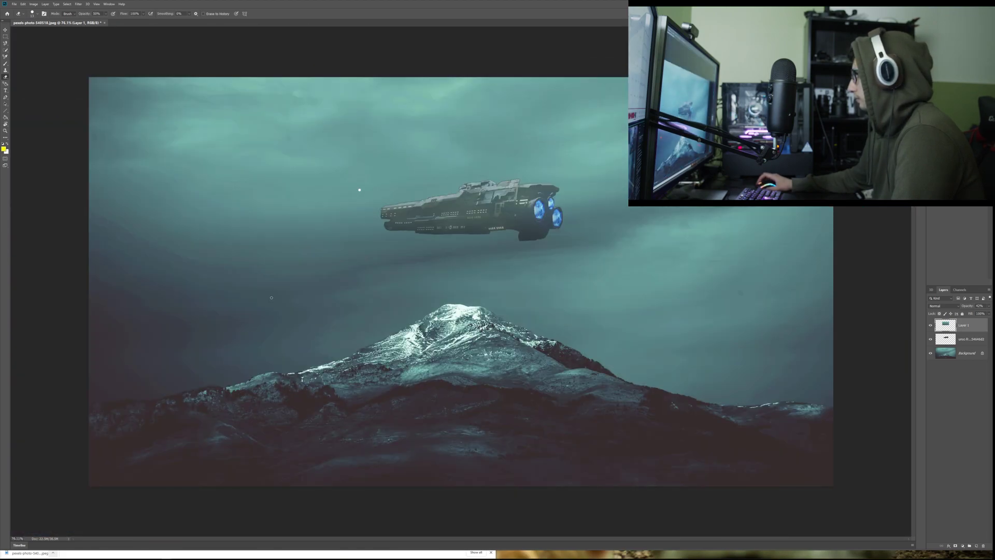
scroll(271, 296, "up", 1)
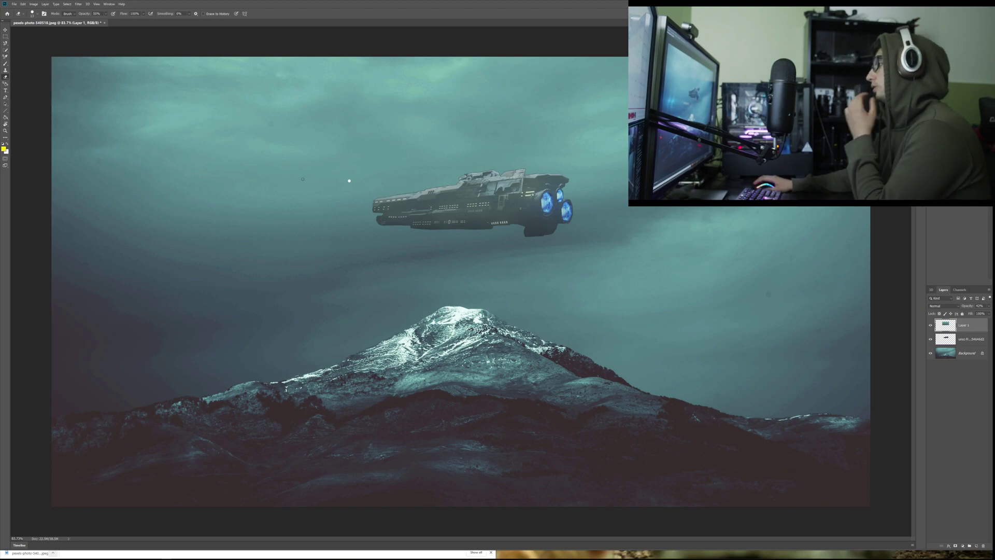
- Isolate the ship by hiding the haze layer and the Background, and show the haze layer over it for comparison
left_click(962, 545)
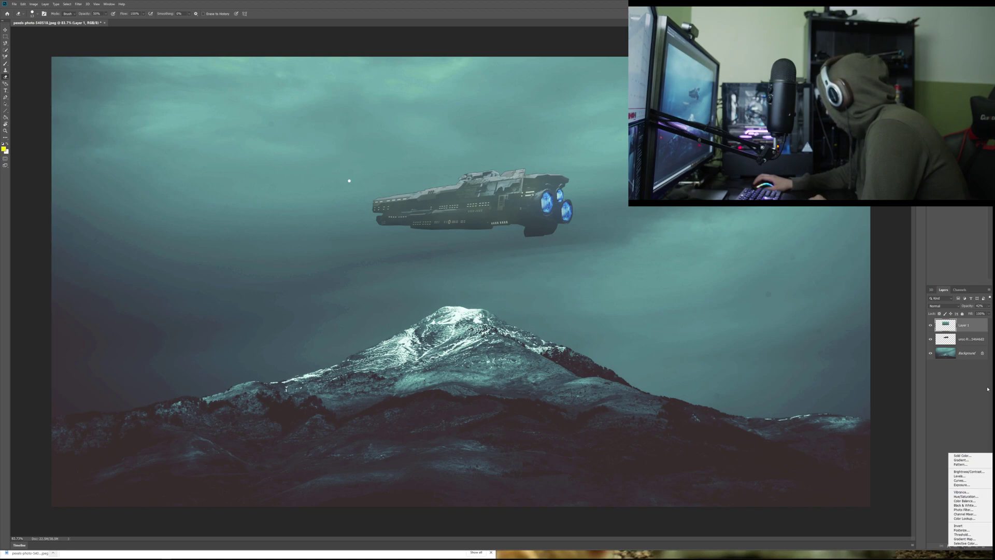
left_click(979, 342)
left_click(969, 341)
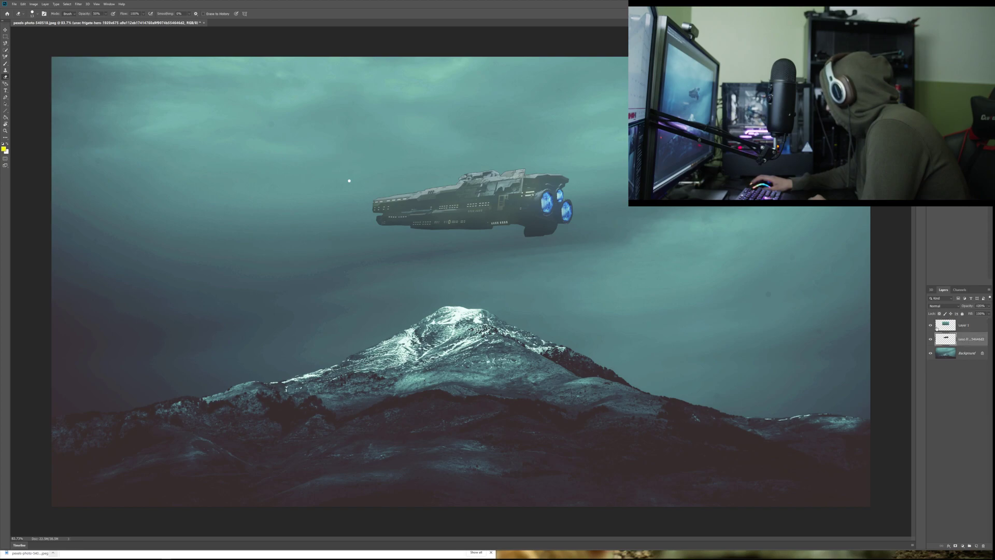
left_click(931, 325)
left_click(931, 353)
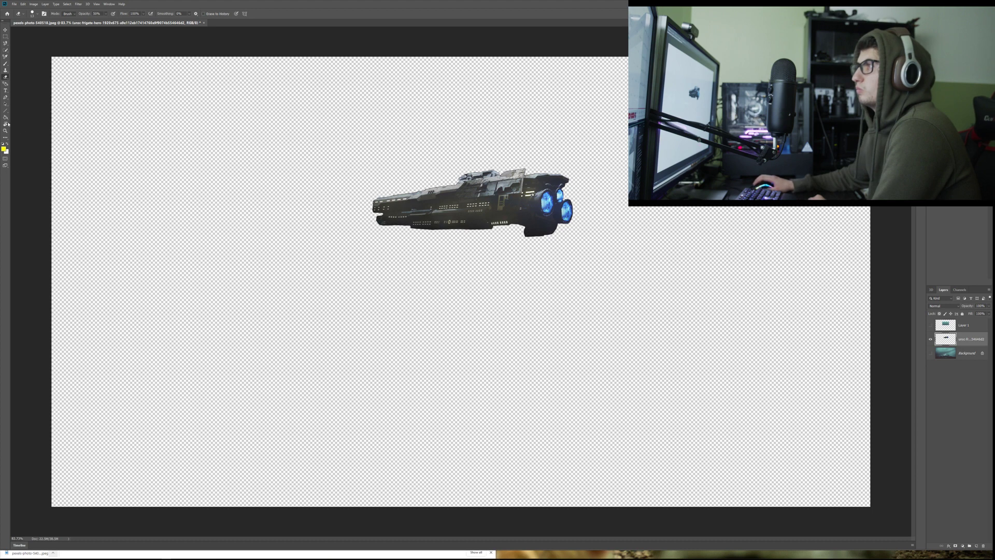
left_click(972, 327)
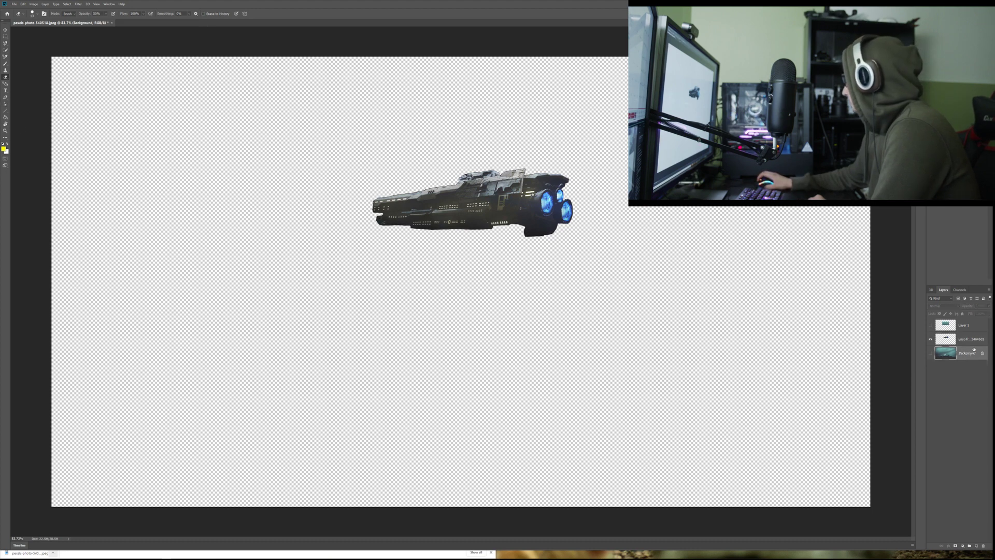
left_click(931, 325)
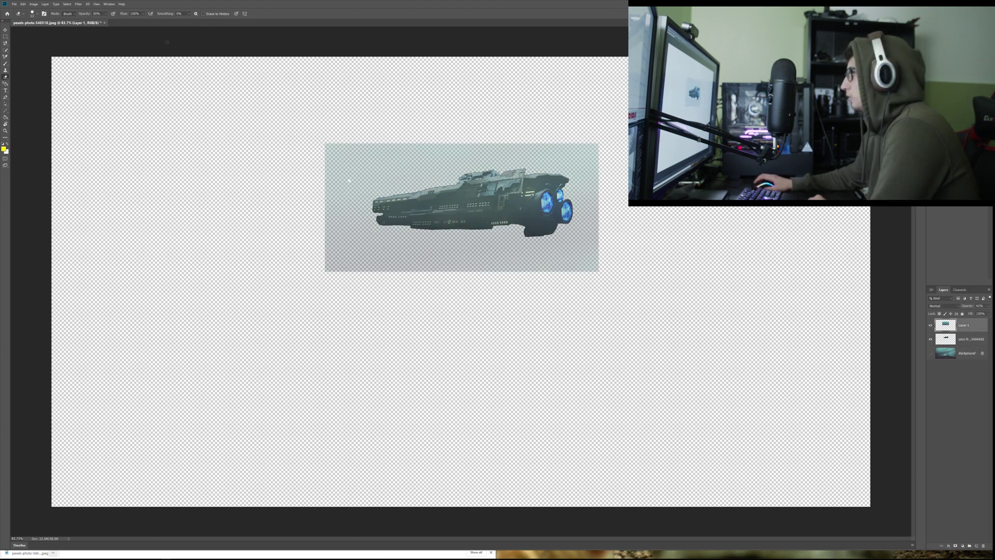
left_click(4, 149)
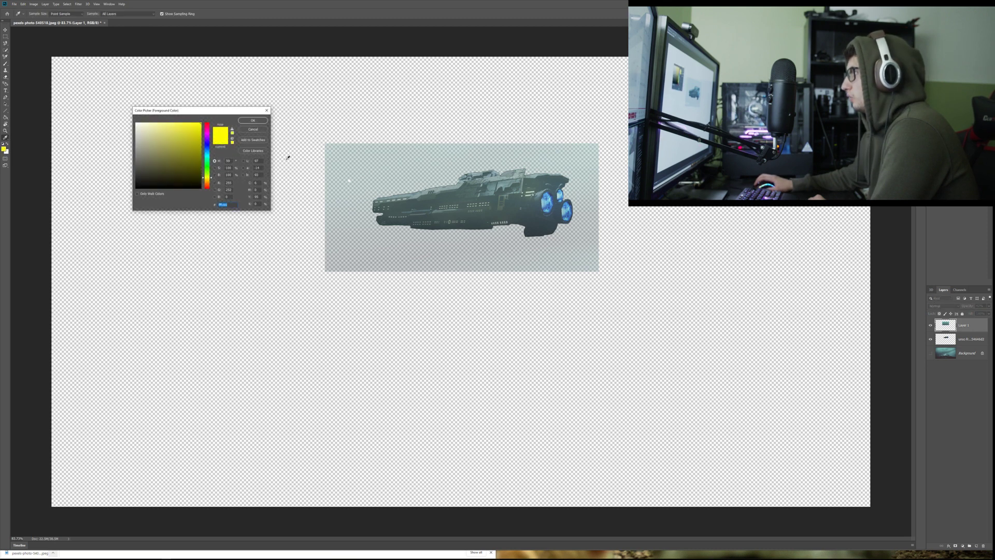
left_click(264, 122)
key("e")
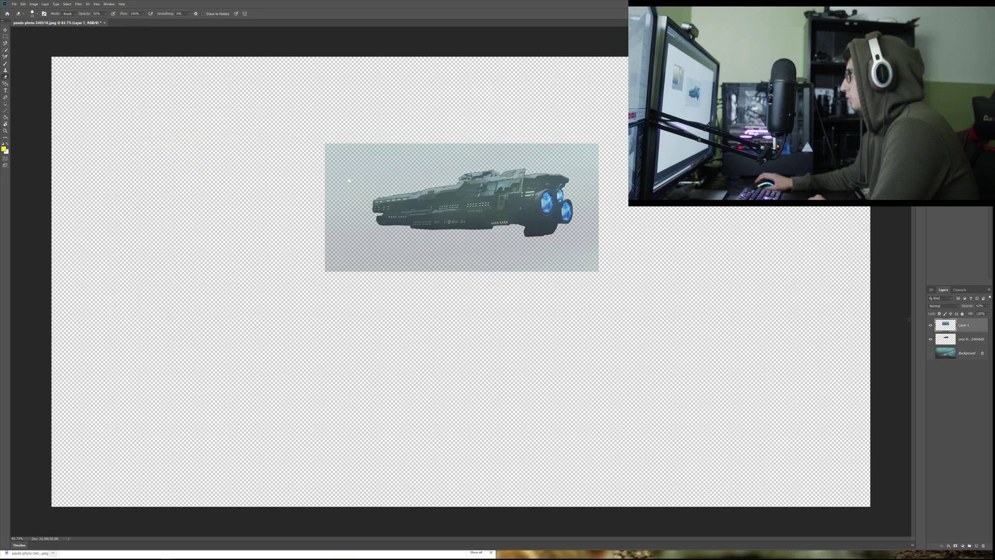
- Show the Background with the haze layer hidden and sample the teal sky above the ship's nose as the foreground colour
left_click(930, 325)
left_click(930, 353)
left_click(367, 204)
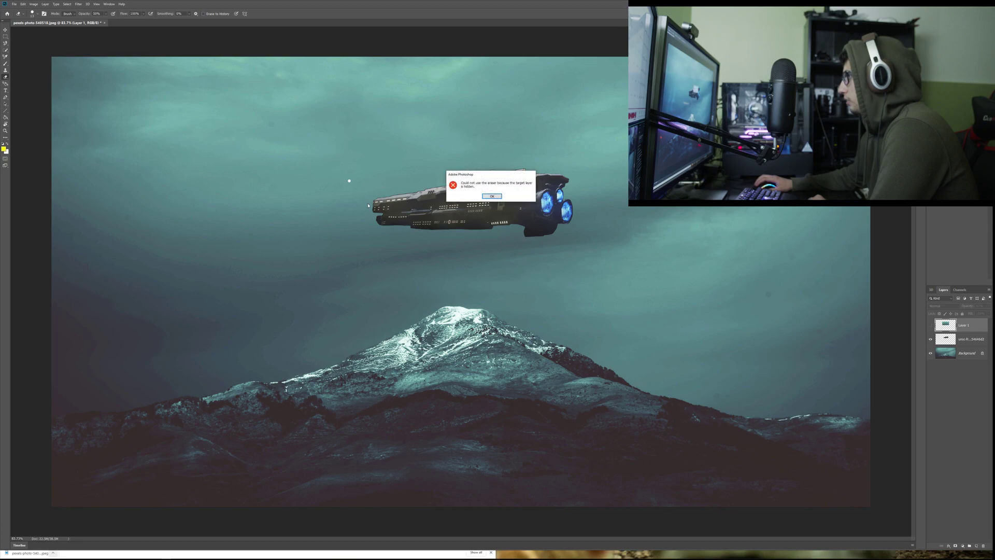
left_click(489, 197)
left_click(5, 149)
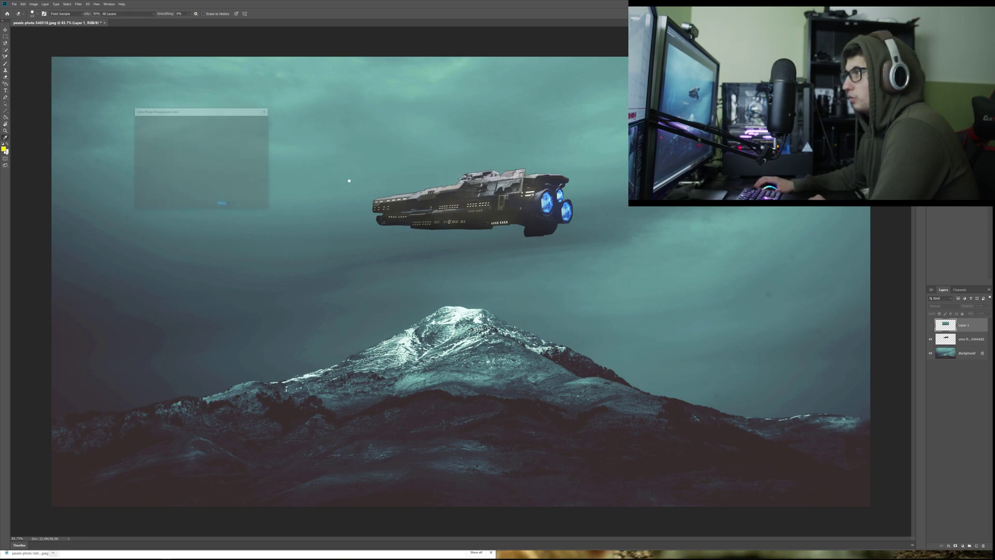
left_click(337, 168)
left_click_drag(356, 162, 381, 107)
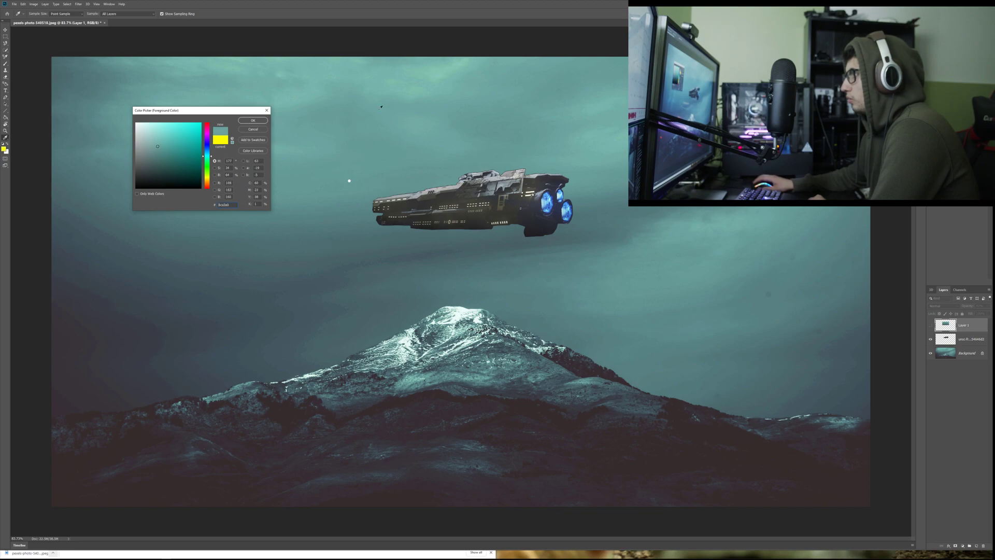
left_click(252, 120)
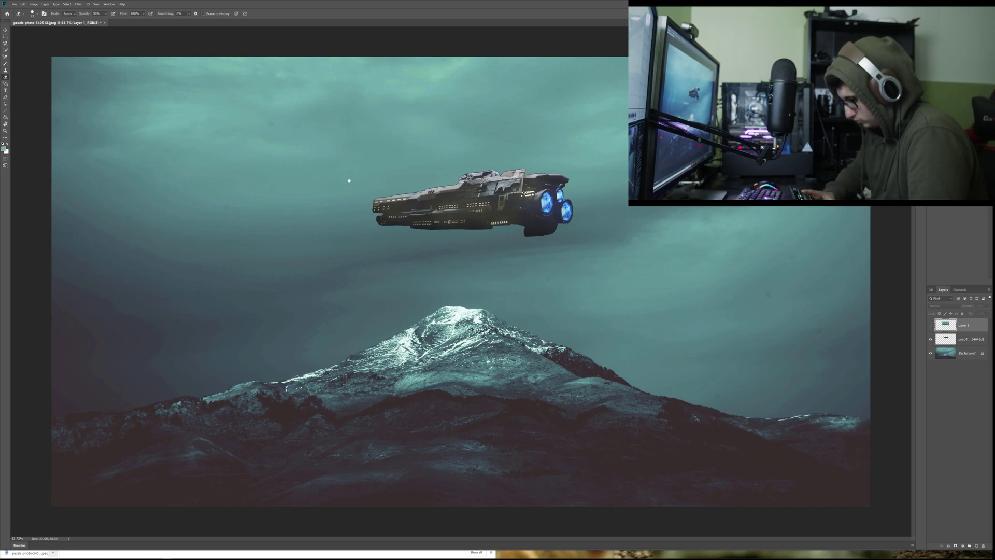
- Compare the ship with and without the haze layer, and delete that layer
left_click(930, 325)
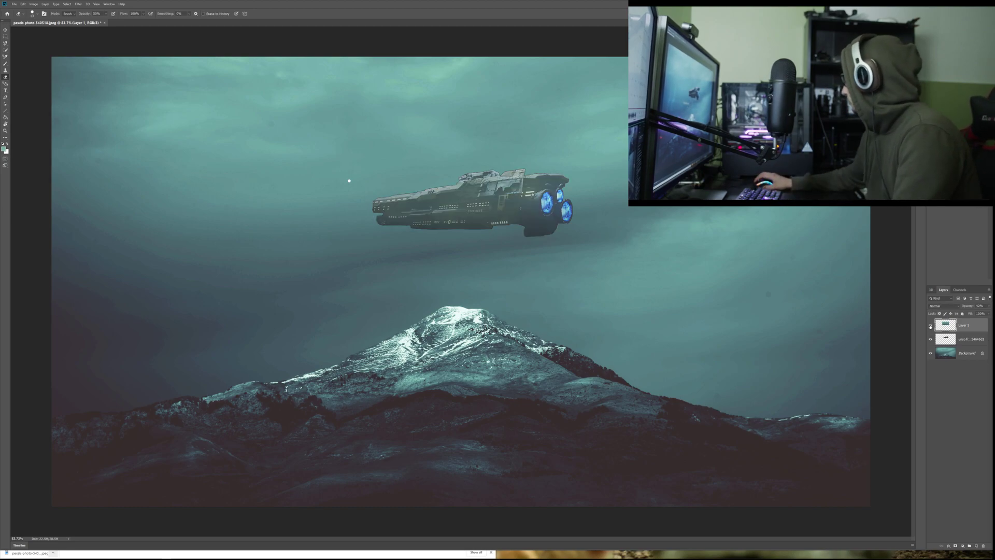
left_click(930, 325)
left_click(930, 326)
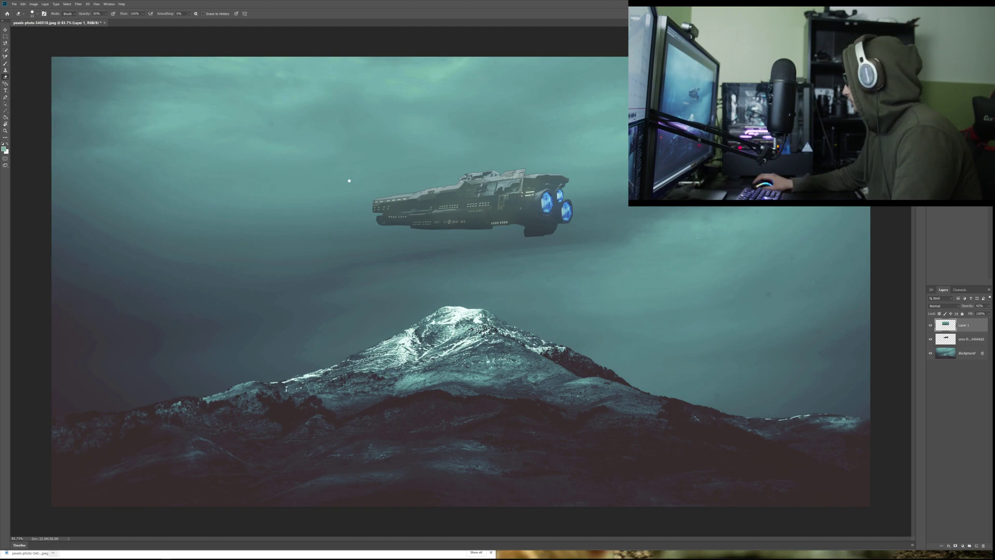
key("ctrl+t")
mouse_move(324, 142)
left_mouse_down()
mouse_move(378, 170)
mouse_move(329, 151)
left_mouse_up()
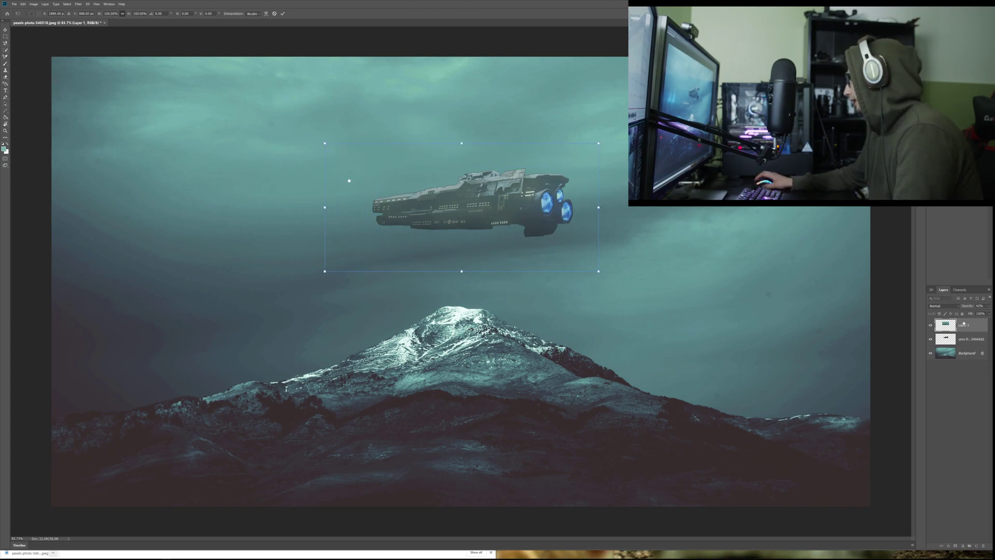
key("Escape")
key("e")
key("Delete")
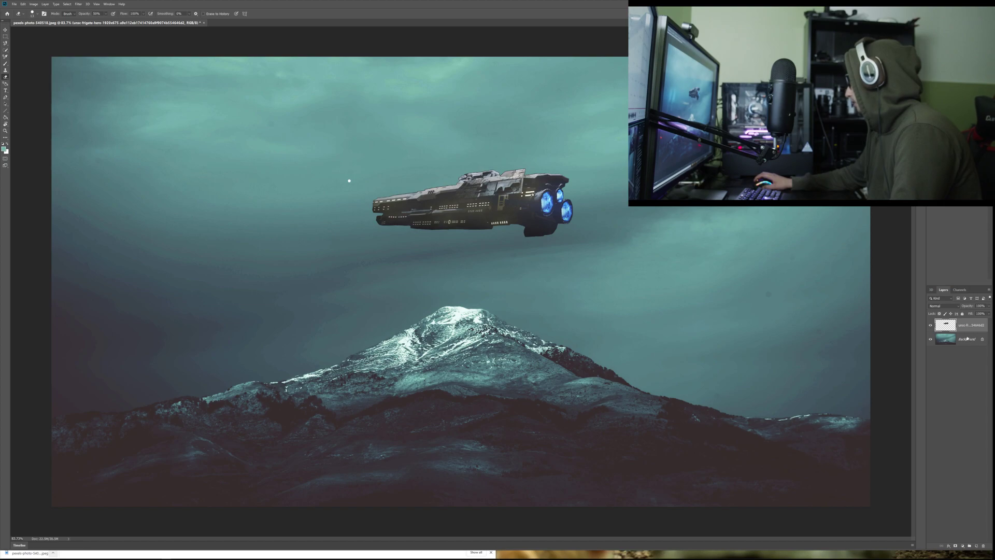
- Scale the ship down to about 80% and reposition it just above the mountain peak
key("ctrl+t")
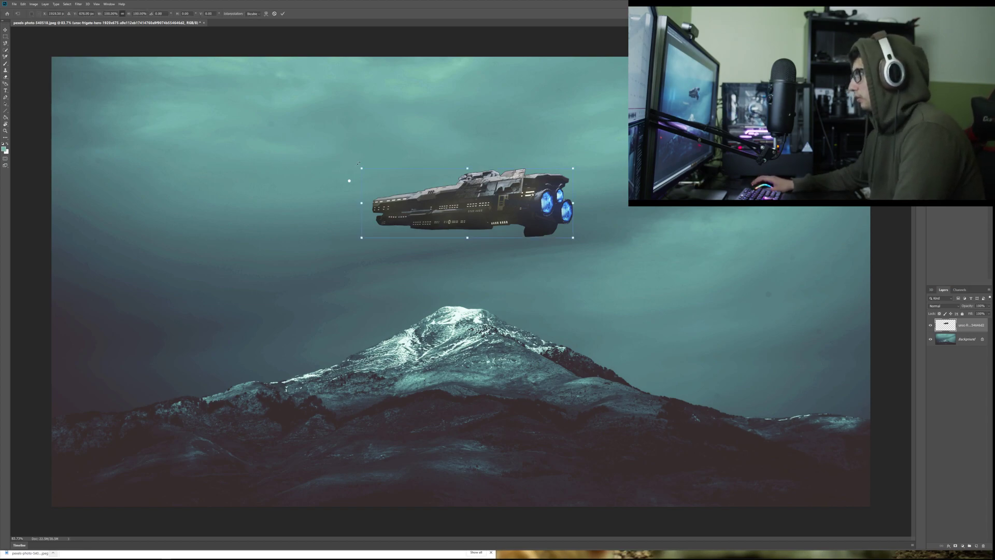
left_click_drag(361, 167, 466, 203)
left_click_drag(528, 222, 824, 311)
left_click_drag(656, 264, 550, 208)
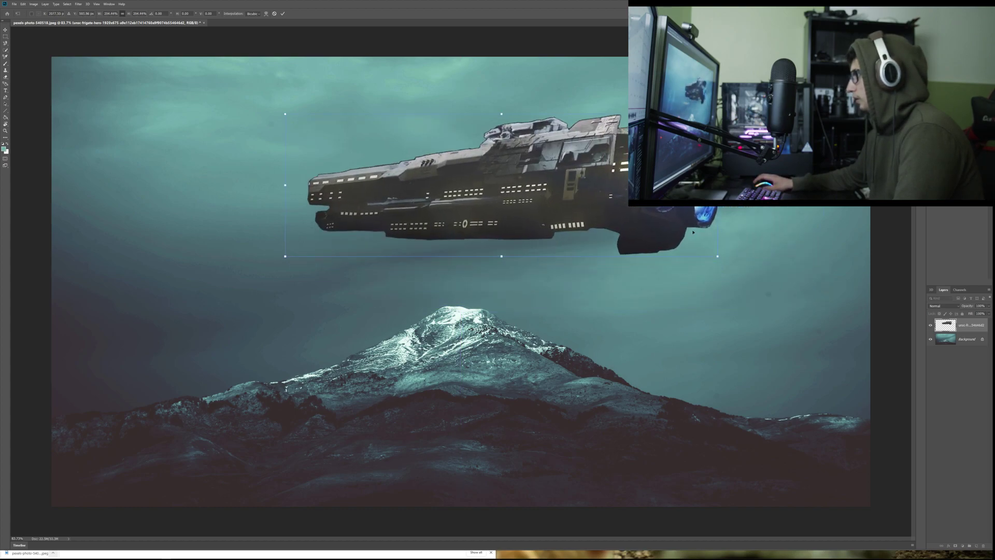
left_click_drag(717, 256, 430, 161)
left_click_drag(392, 124, 585, 208)
mouse_move(475, 238)
left_mouse_down()
mouse_move(587, 272)
mouse_move(276, 299)
mouse_move(379, 179)
mouse_move(480, 154)
mouse_move(504, 222)
mouse_move(443, 213)
mouse_move(453, 214)
mouse_move(441, 222)
mouse_move(458, 215)
mouse_move(441, 223)
mouse_move(466, 227)
left_mouse_up()
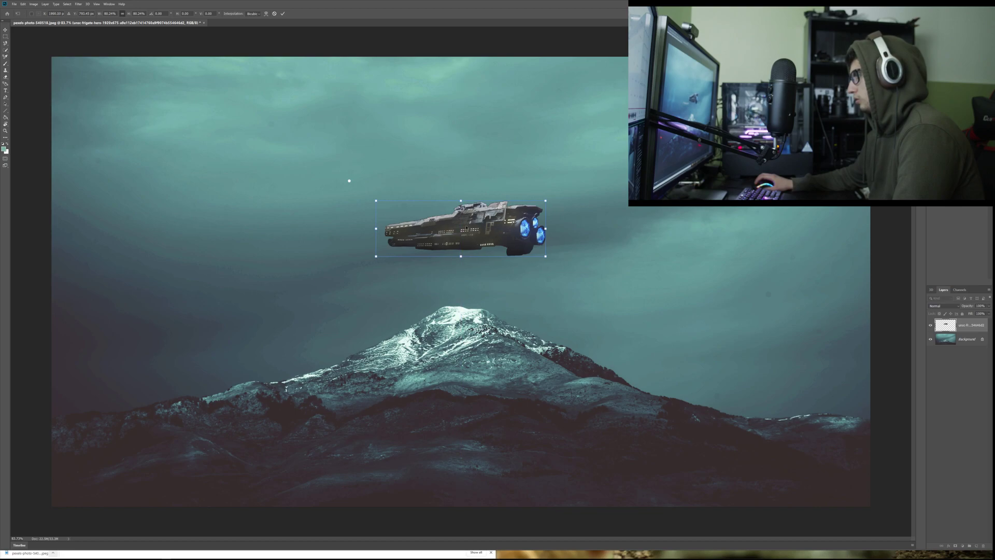
key("Return")
key("e")
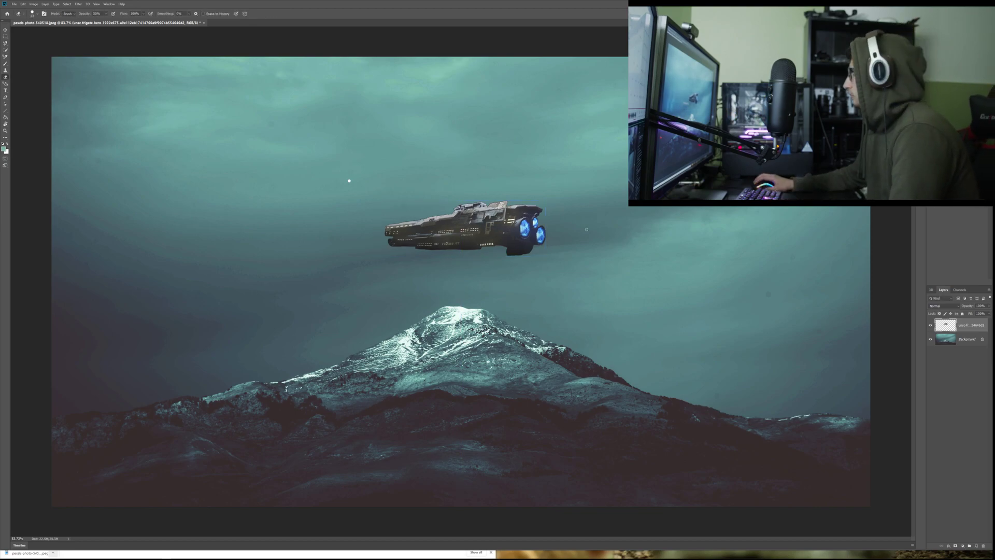
- Copy a rectangular sky area around the ship from the Background onto a new layer above the ship at 50% opacity
key("m")
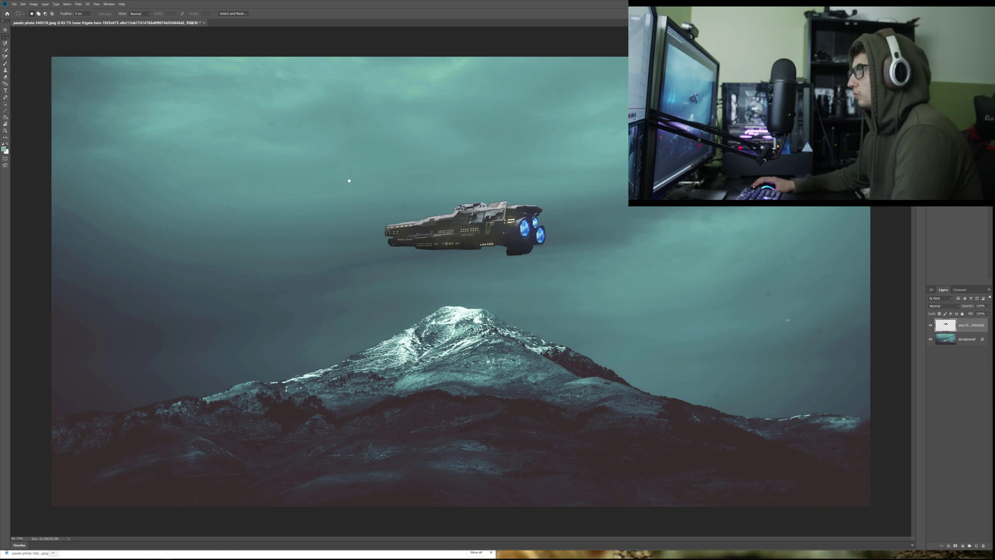
left_click(954, 340)
left_click_drag(330, 162, 577, 289)
key("ctrl+j")
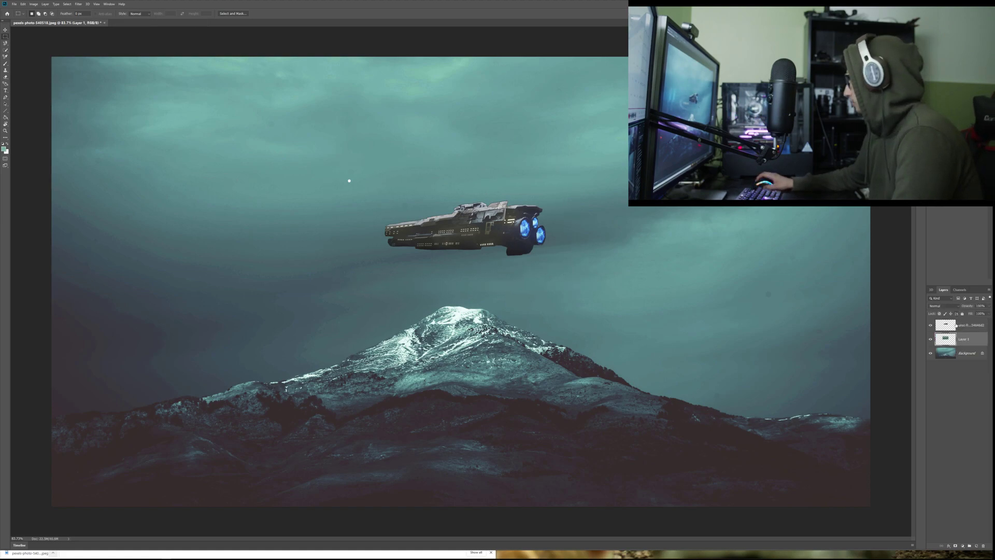
left_click_drag(952, 336, 954, 322)
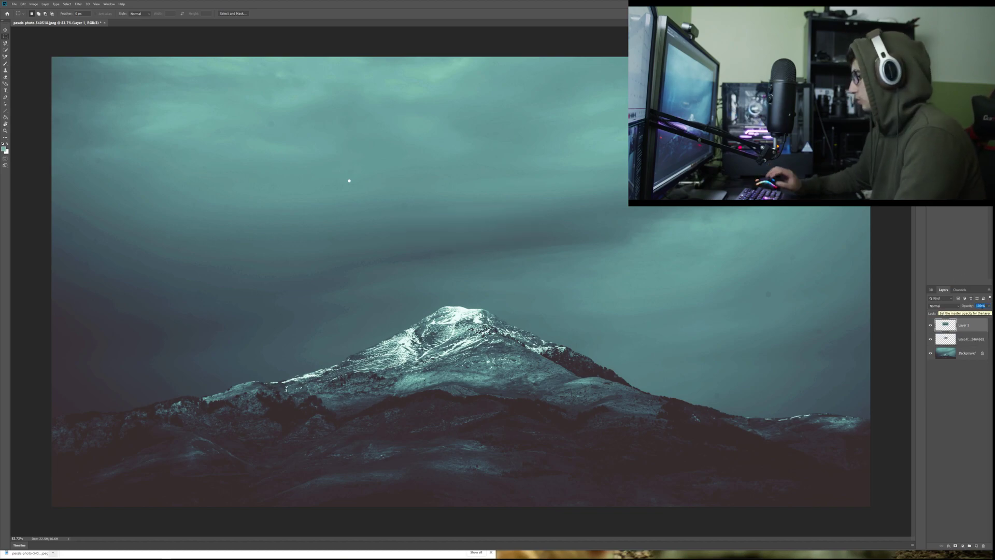
type("50")
key("Return")
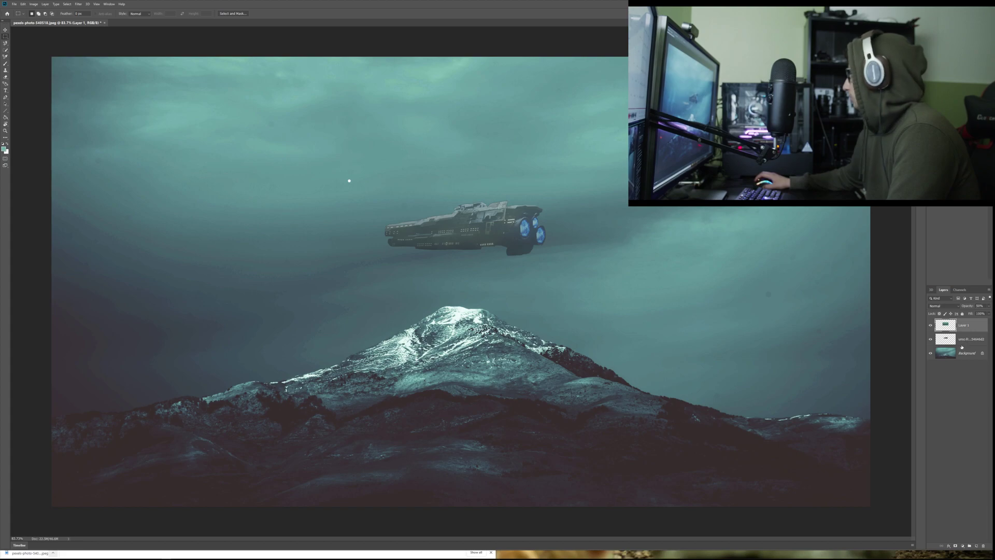
- Add a Hue/Saturation adjustment layer directly above the ship layer
left_click(962, 345)
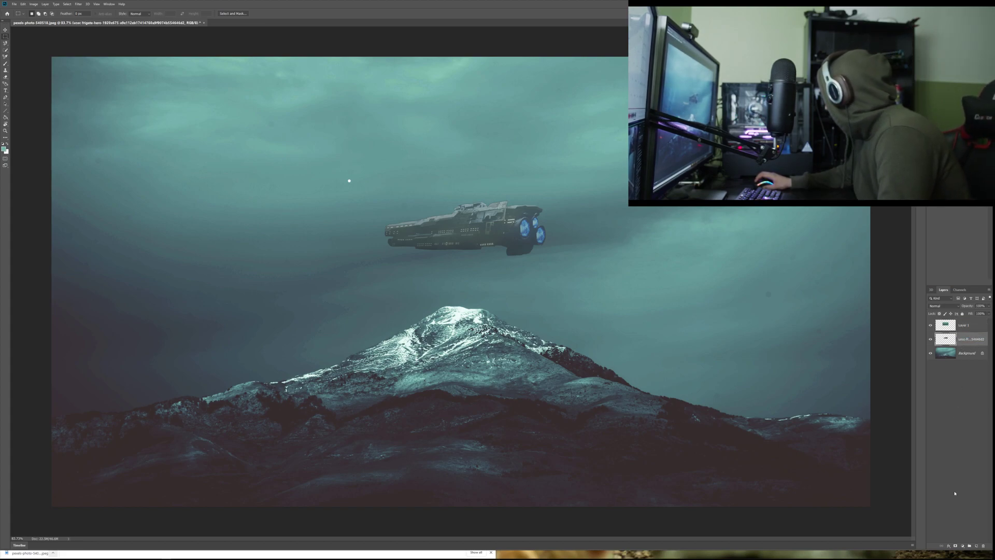
left_click(963, 546)
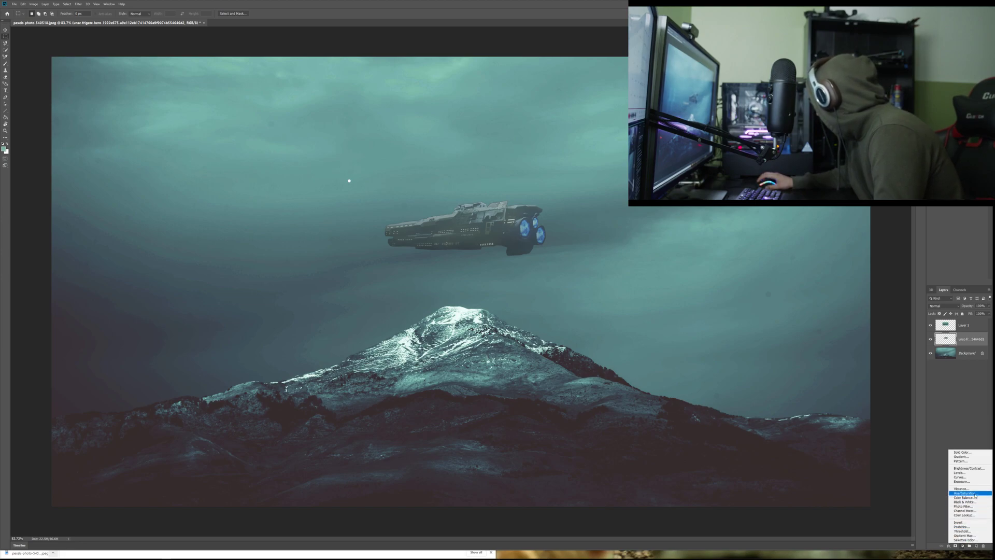
left_click(967, 468)
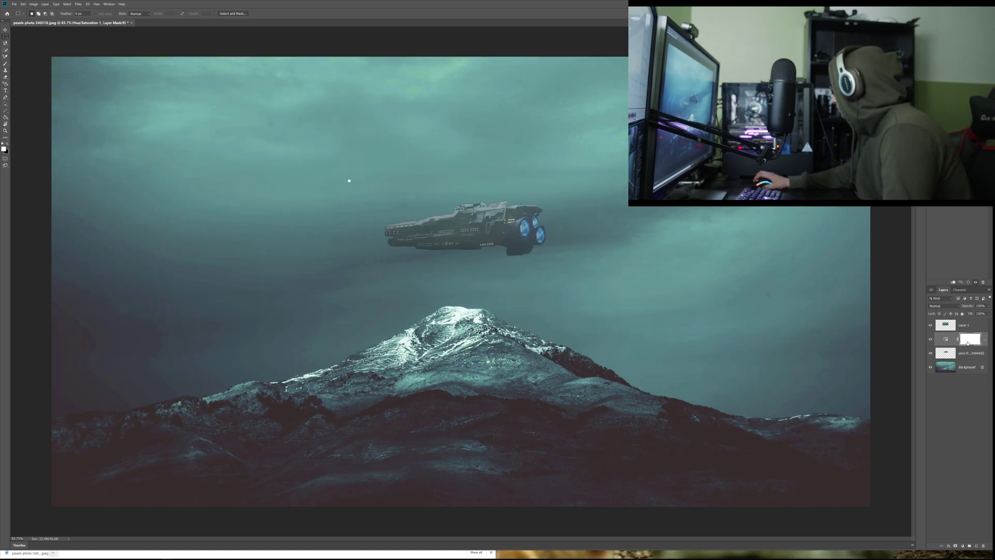
- Group the Hue/Saturation and ship layers, move the adjustment beneath the ship inside the group, and try a hue shift
right_click(977, 356)
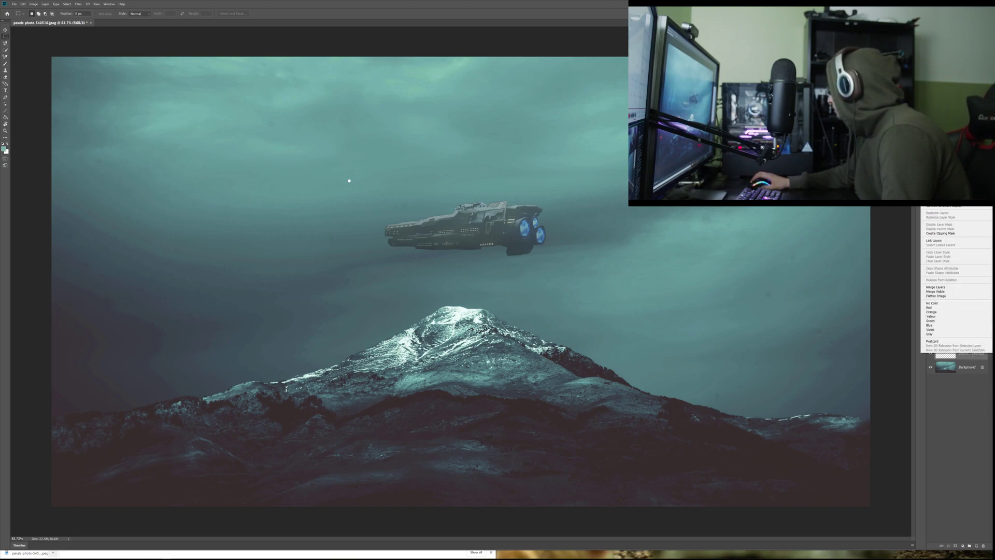
left_click(938, 176)
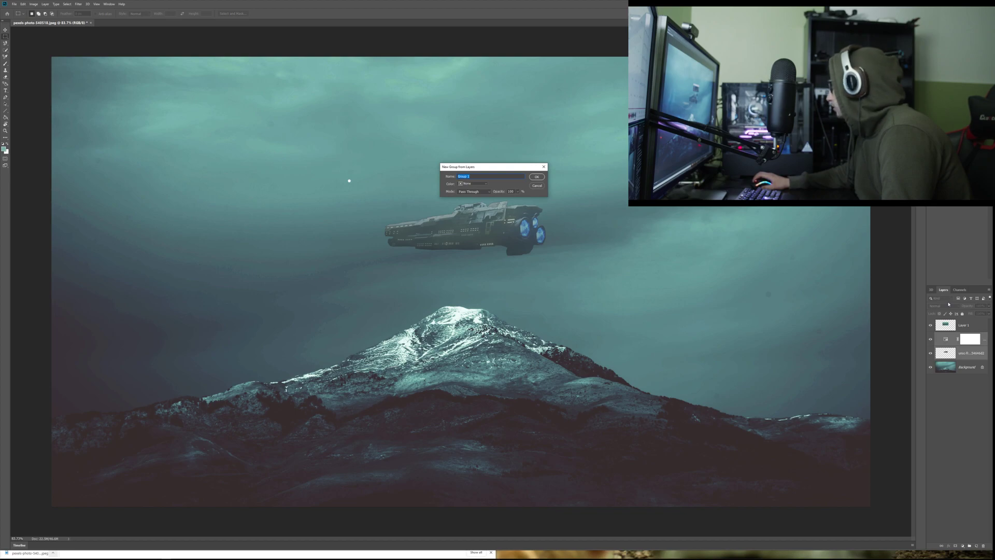
key("Return")
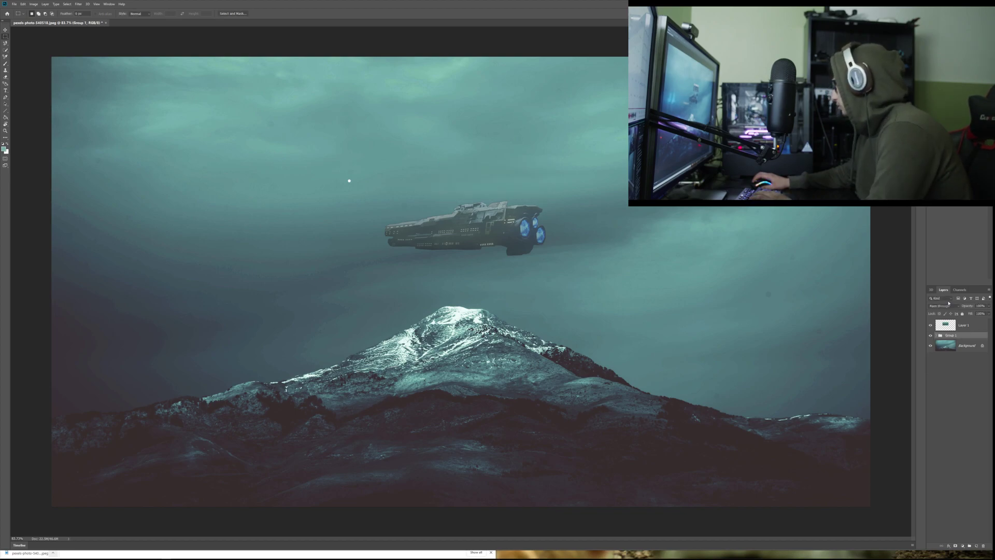
left_click(937, 336)
left_click_drag(956, 359, 956, 344)
left_click(966, 359)
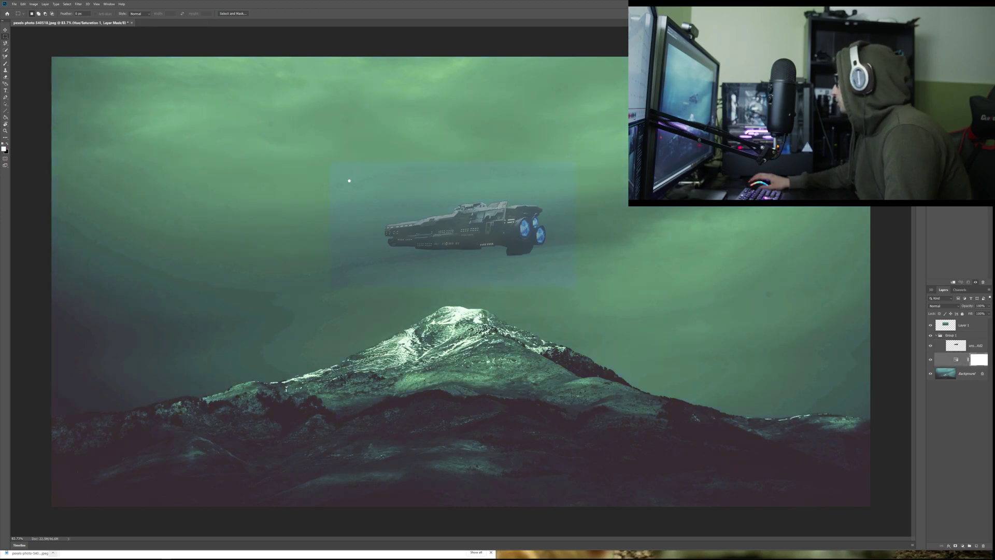
key("ctrl+i")
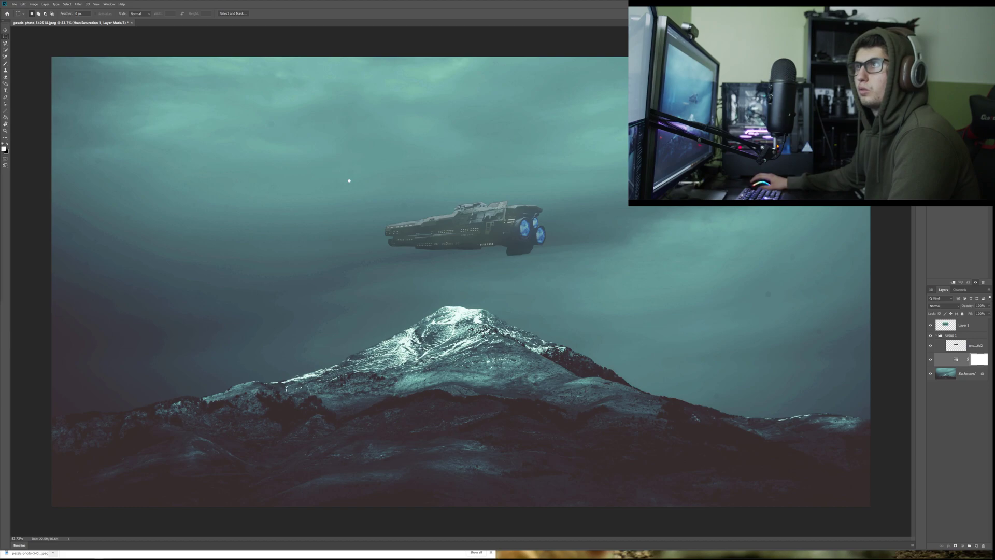
- Switch to the browser's Graphic Design Stack Exchange page and read the tip on clipping an adjustment layer to a group
key("alt+Tab")
left_click(65, 166)
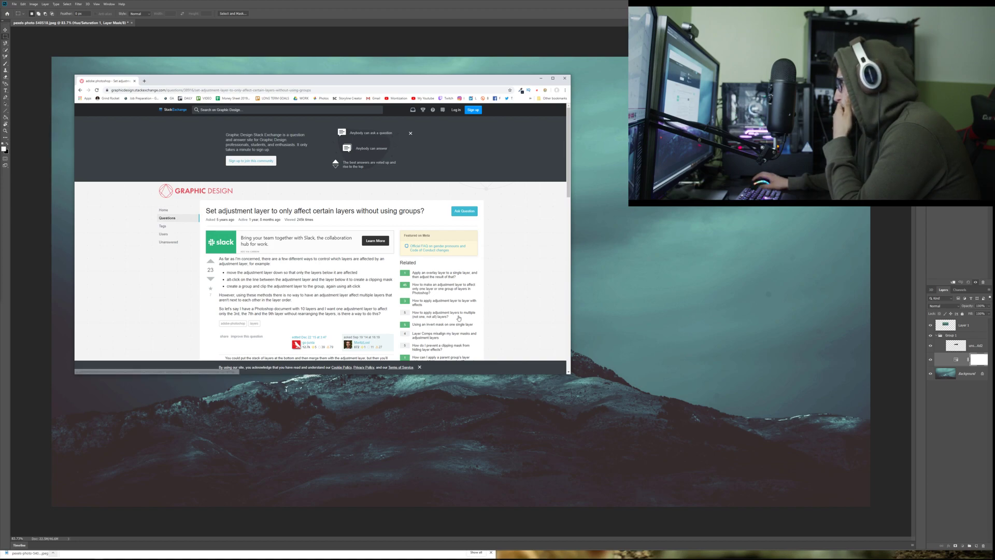
triple_click(256, 286)
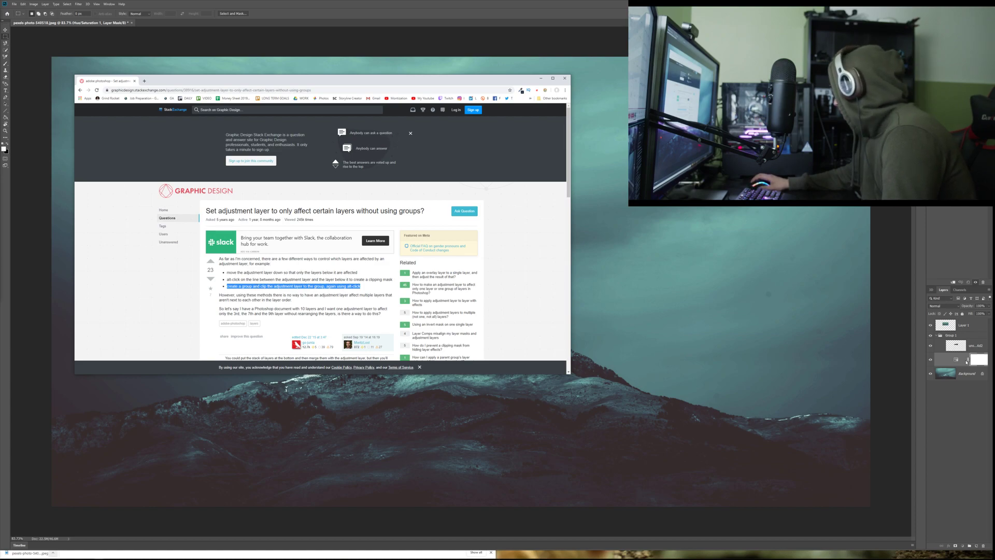
- In Photoshop, try moving the Hue/Saturation mask onto the ship layer and duplicating the adjustment inside the group
left_click(966, 362)
mouse_move(963, 345)
left_mouse_down()
mouse_move(971, 370)
mouse_move(963, 350)
left_mouse_up()
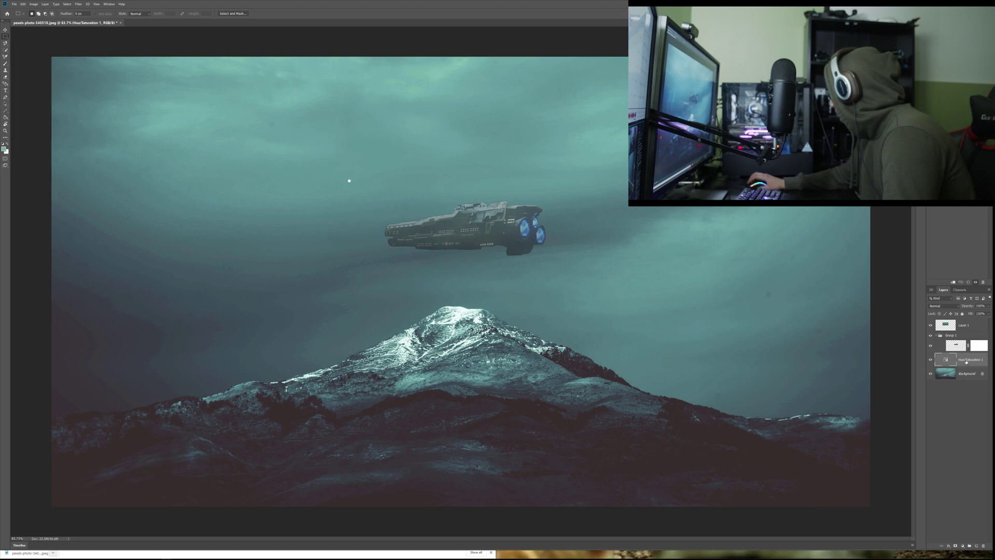
left_click_drag(965, 360, 971, 360)
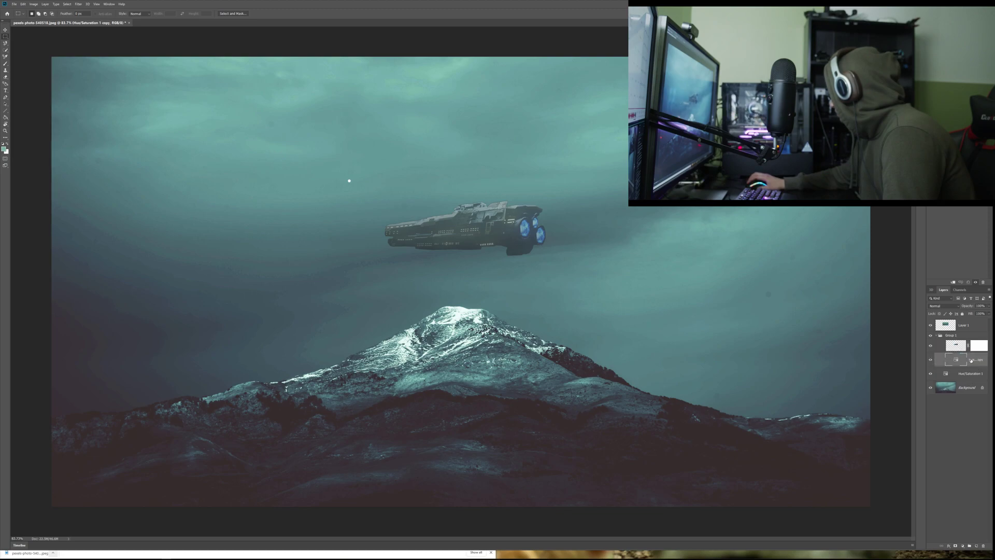
- Delete both Hue/Saturation layers and clear the ship layer's mask
left_click(971, 373)
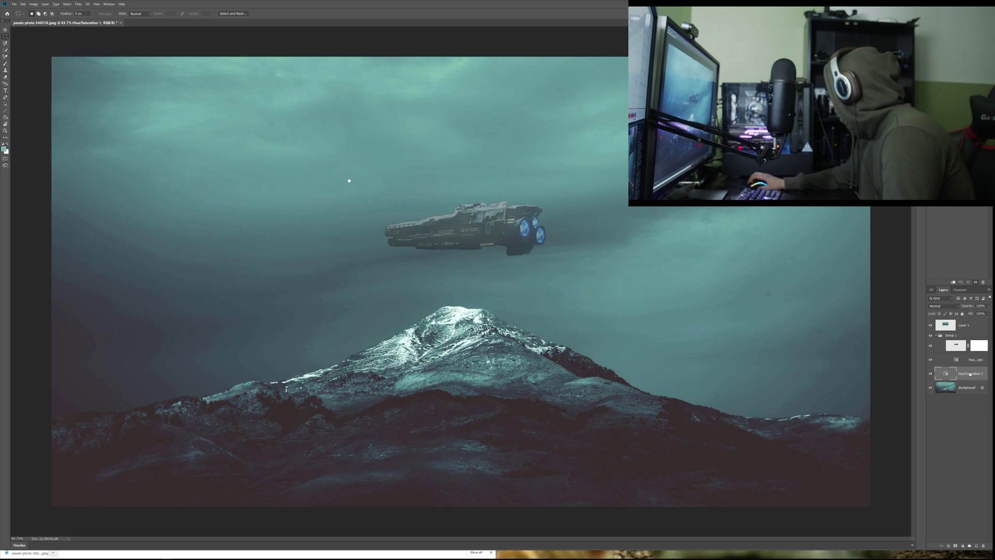
key("Delete")
left_click(968, 361)
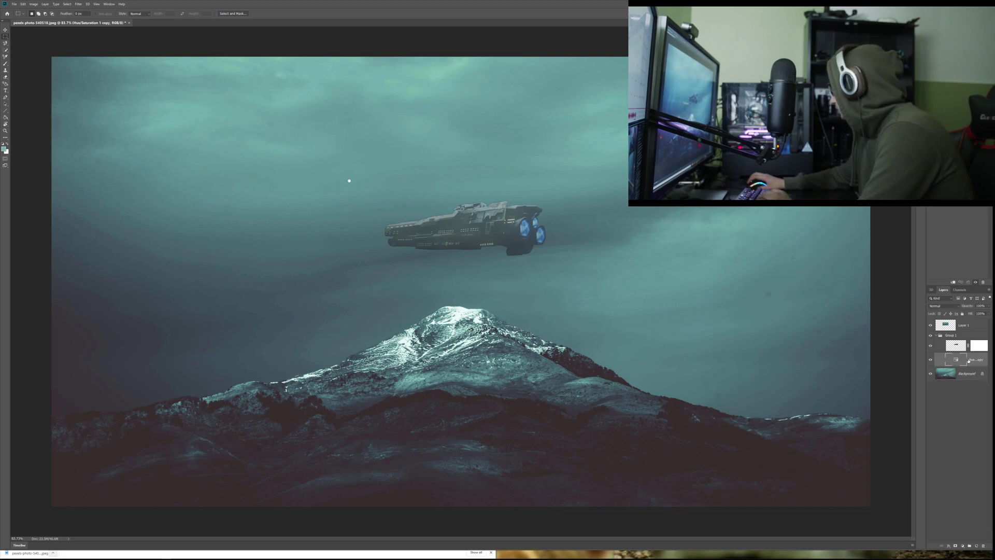
key("Delete")
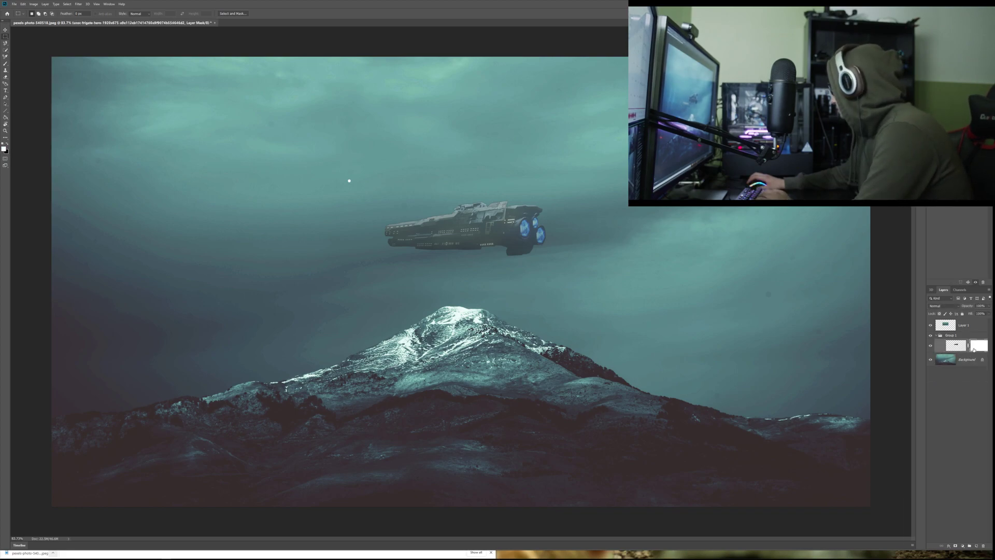
key("Delete")
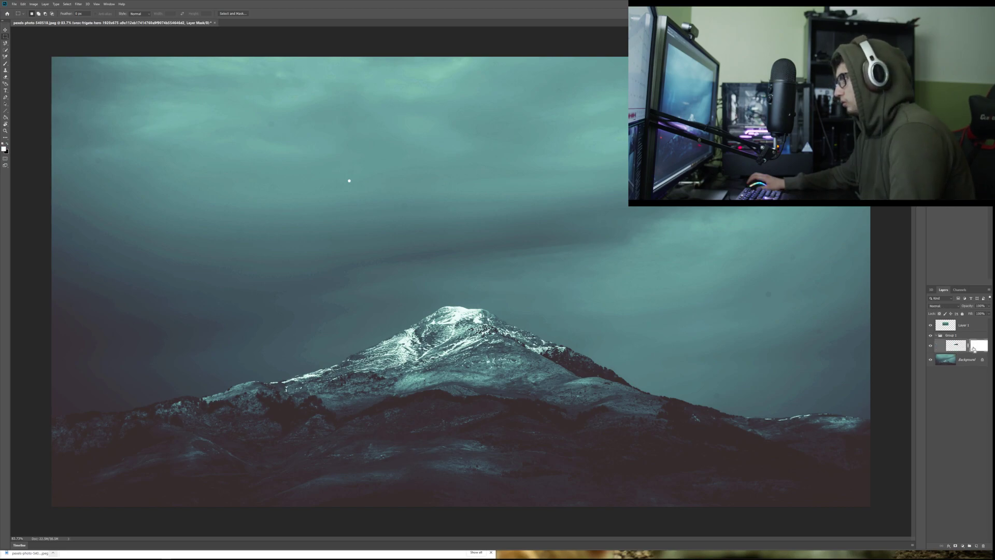
- Undo the deletions, mask move and grouping, back to the ungrouped ship layer without an adjustment
key("ctrl+z")
key("ctrl+z")
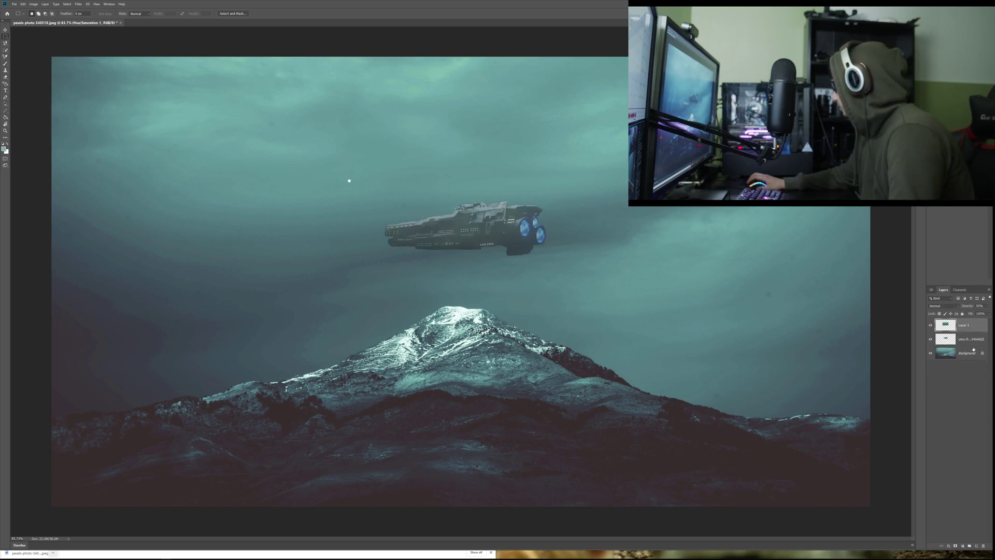
key("ctrl+shift+z")
key("ctrl+z")
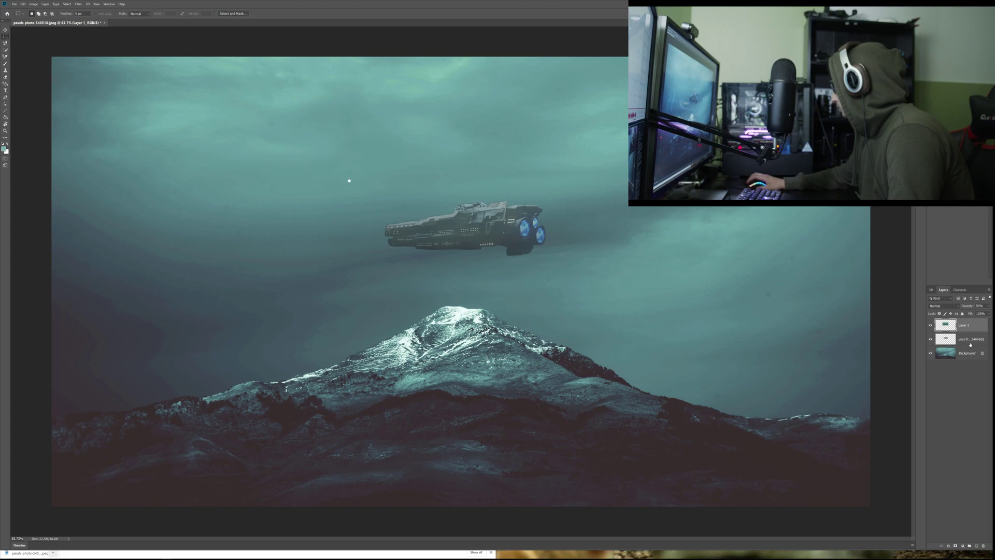
- Put the ship layer in its own group and add a Hue/Saturation adjustment above it inside that group
left_click(970, 342)
right_click(967, 344)
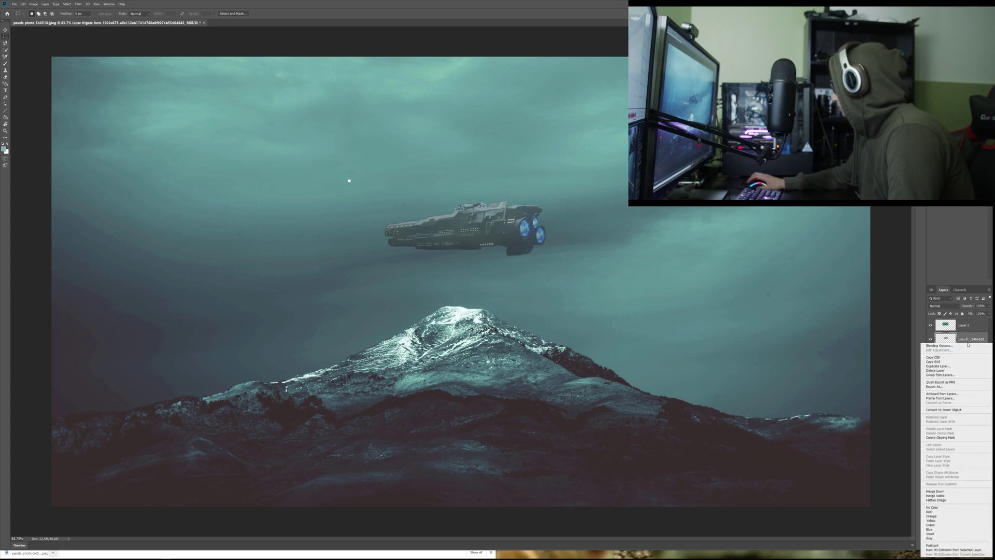
left_click(967, 378)
key("Return")
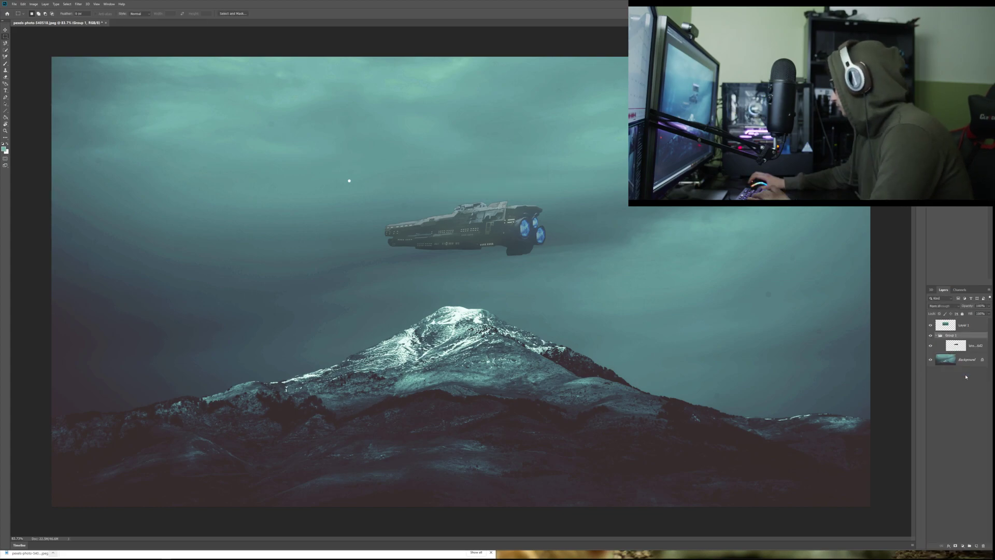
left_click(967, 345)
left_click(963, 546)
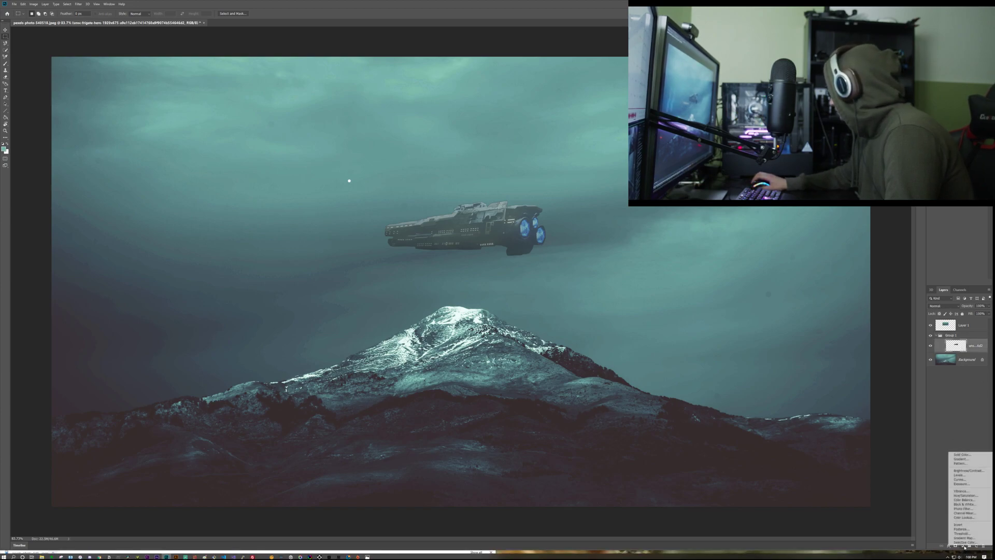
left_click(971, 496)
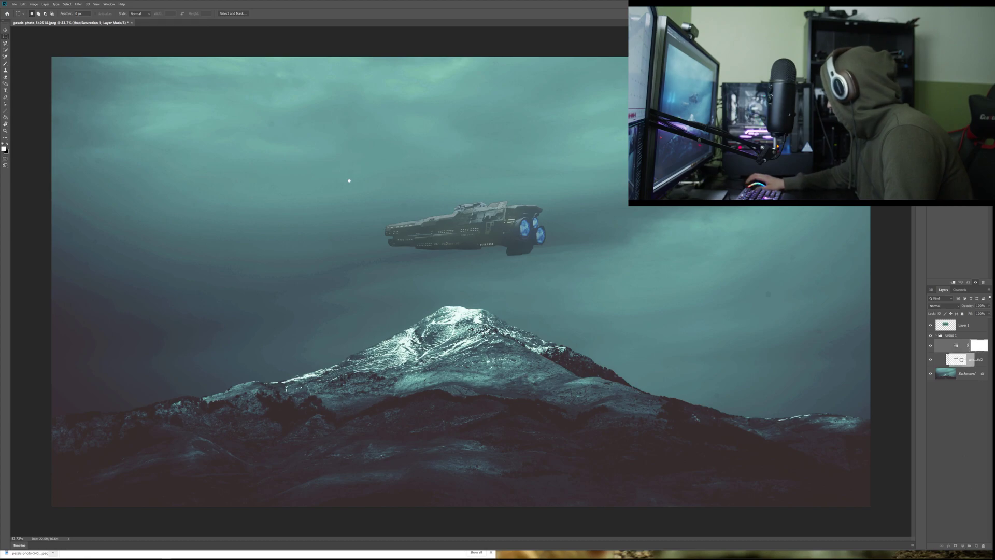
- Try limiting the adjustment to the ship by moving its mask onto the ship layer and placing the adjustment beneath it
left_click_drag(978, 345, 963, 361)
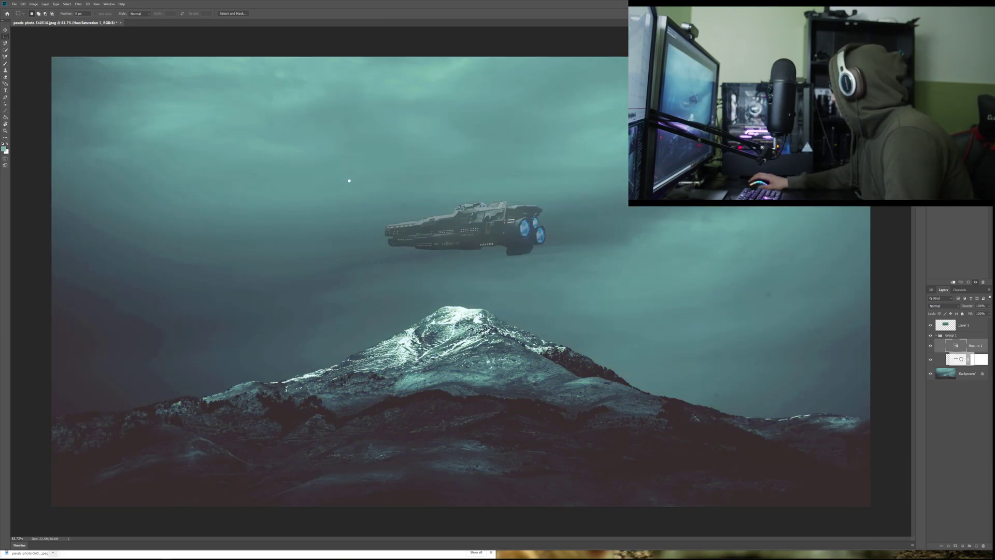
left_click(955, 359, "ctrl")
mouse_move(955, 360)
left_mouse_down()
mouse_move(959, 340)
mouse_move(961, 348)
left_mouse_up()
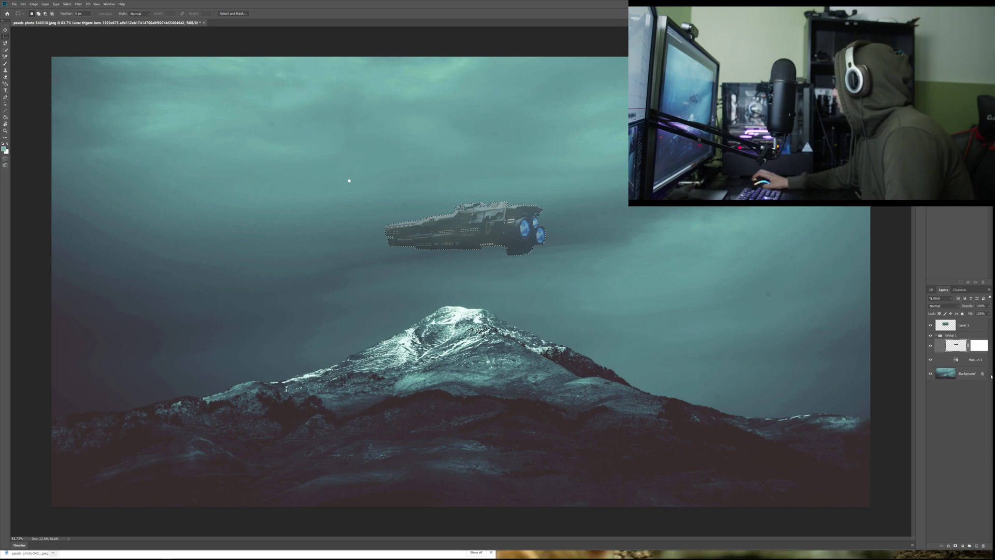
left_click(976, 343)
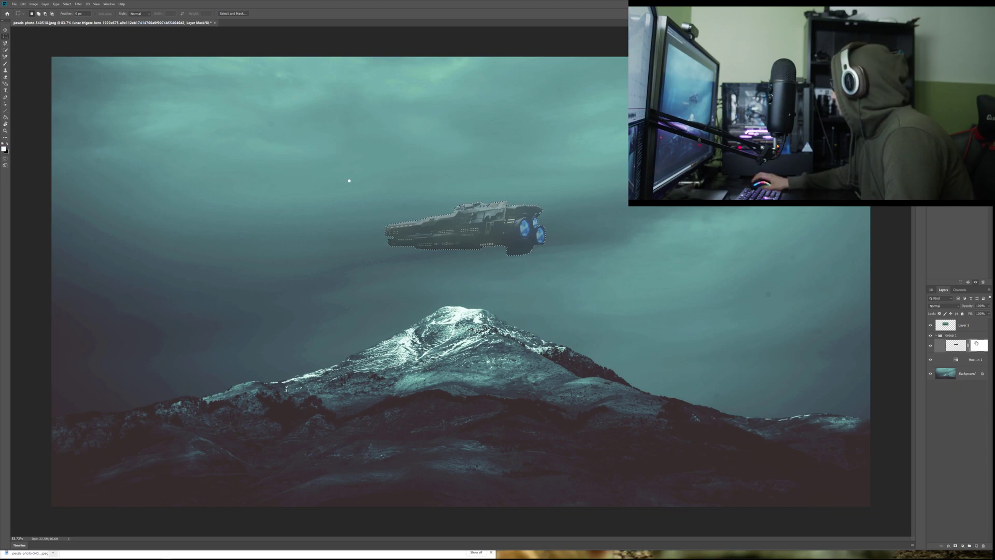
left_click(952, 359)
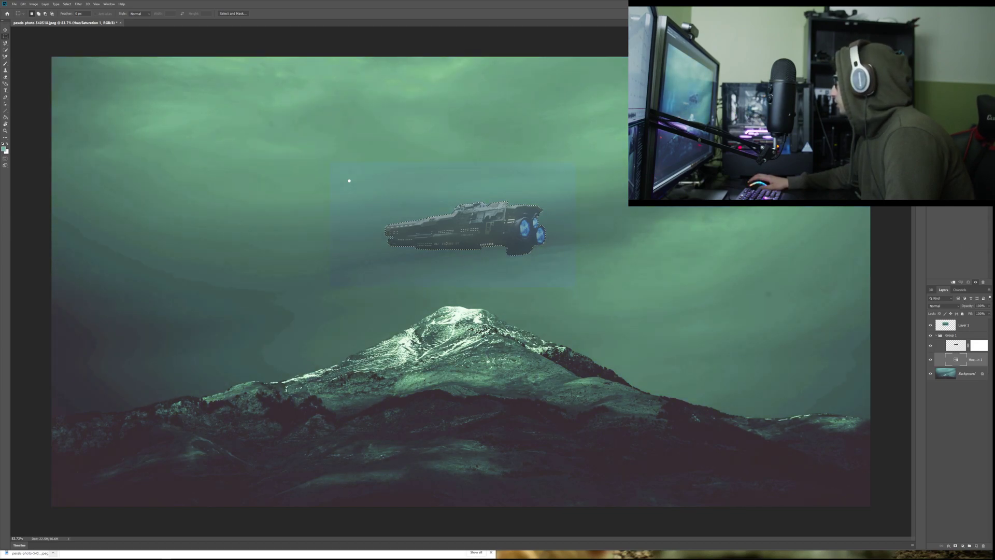
- Undo the layer reordering, mask move, adjustment and grouping, and select the ungrouped ship layer
left_click(968, 409)
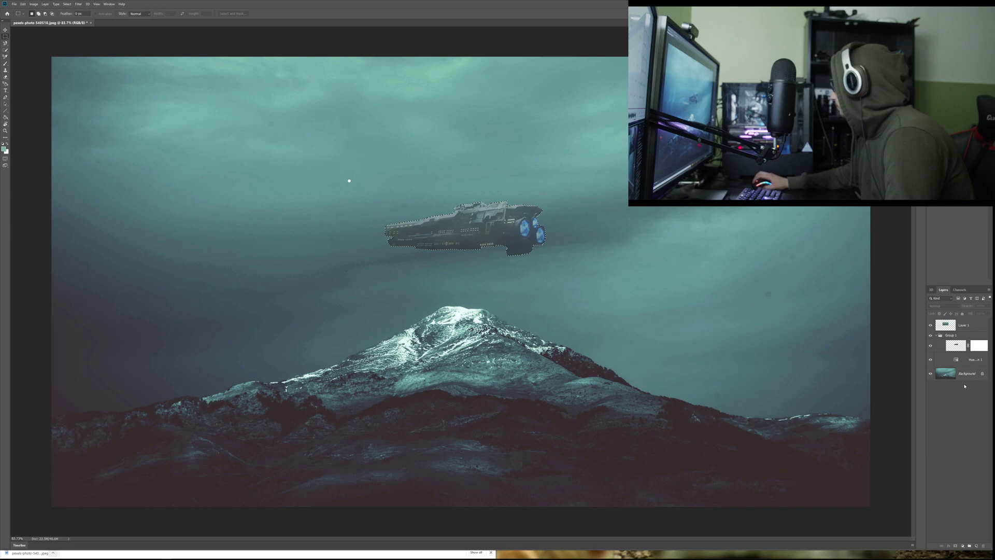
left_click(965, 360)
key("ctrl+c")
key("Return")
key("ctrl+a")
key("ctrl+e")
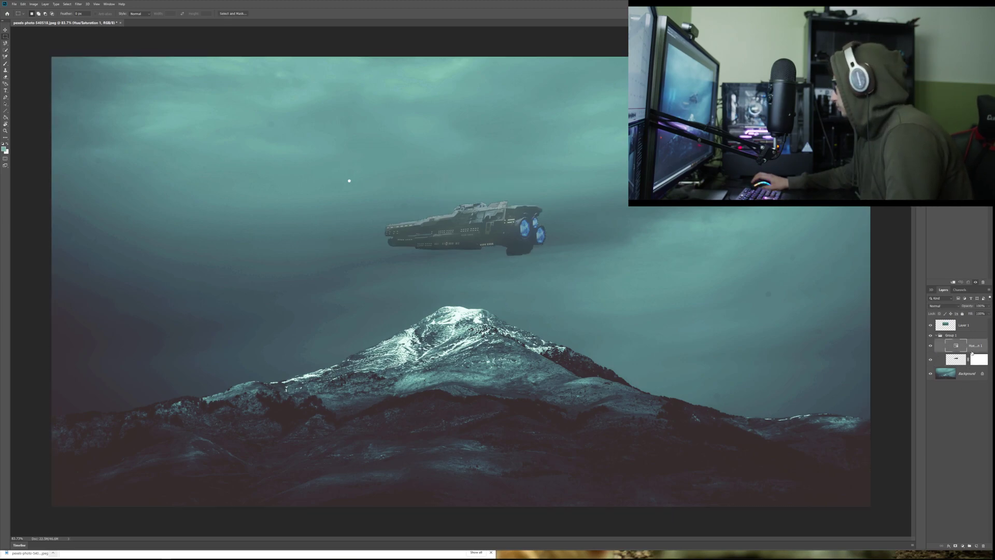
key("ctrl+d")
key("ctrl+shift+g")
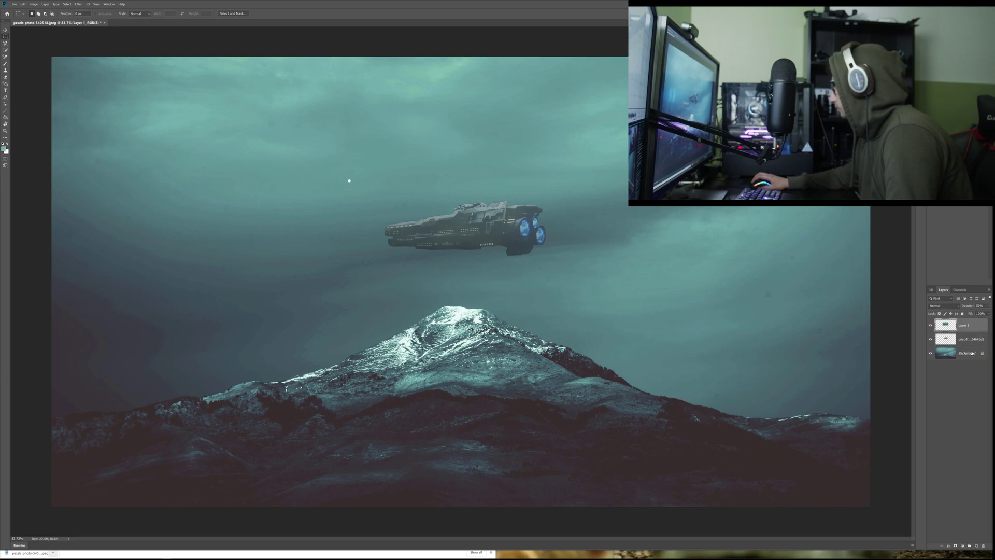
key("alt+bracketleft")
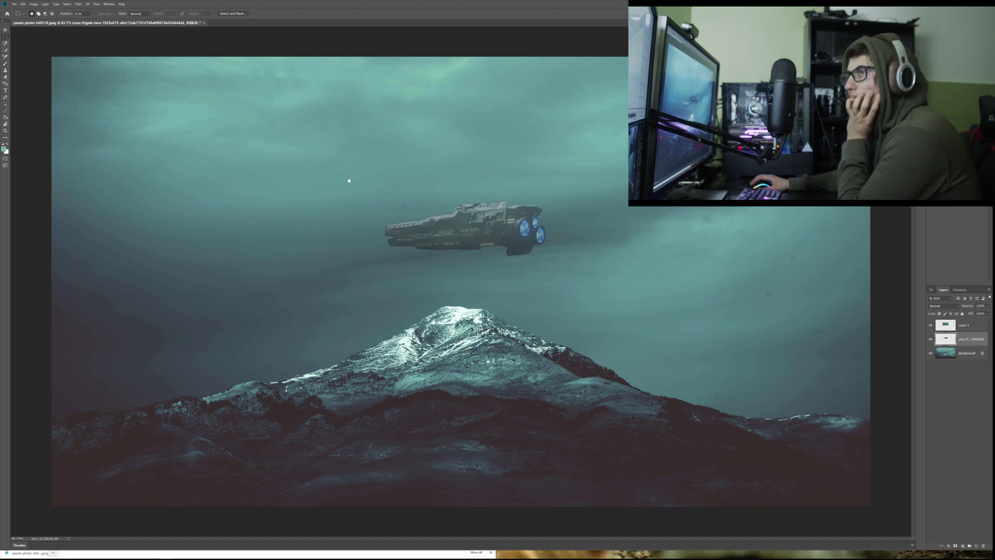
- Switch back to the Stack Exchange page and read the answer on clipping an adjustment to the layer below
key("alt+Tab")
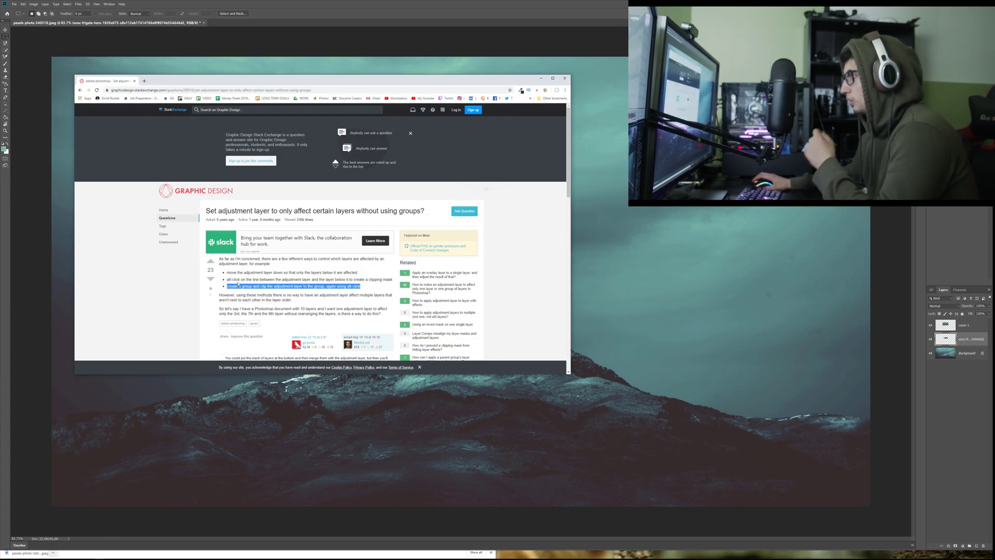
left_click(238, 284)
scroll(237, 284, "down", 3)
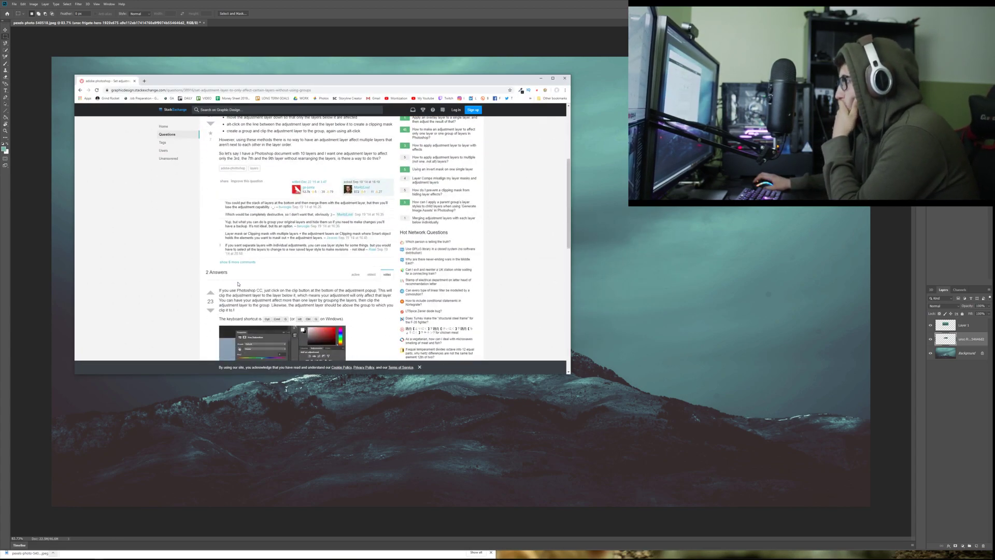
scroll(238, 284, "down", 1)
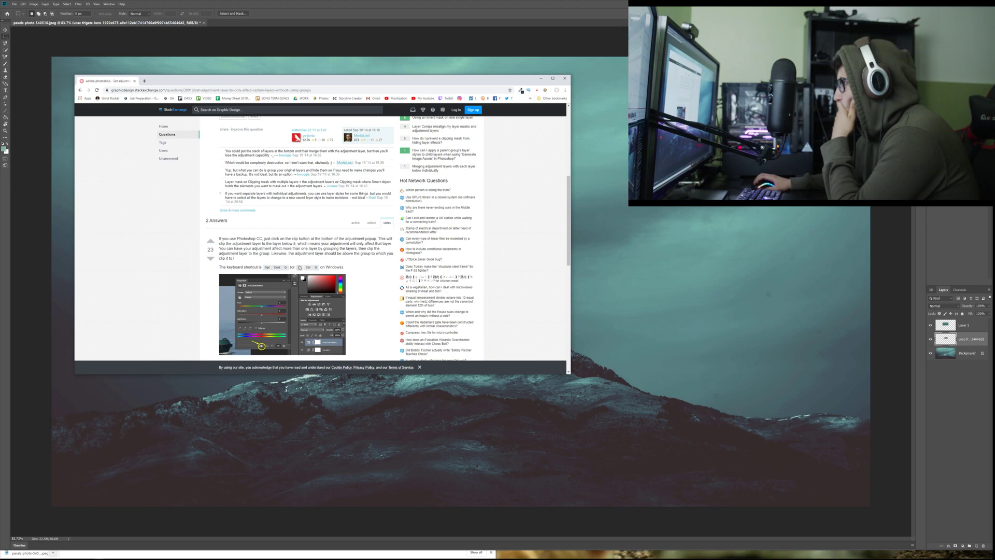
- Return to Photoshop, add a Hue/Saturation adjustment above the ship layer and clip it to the ship
key("alt+Tab")
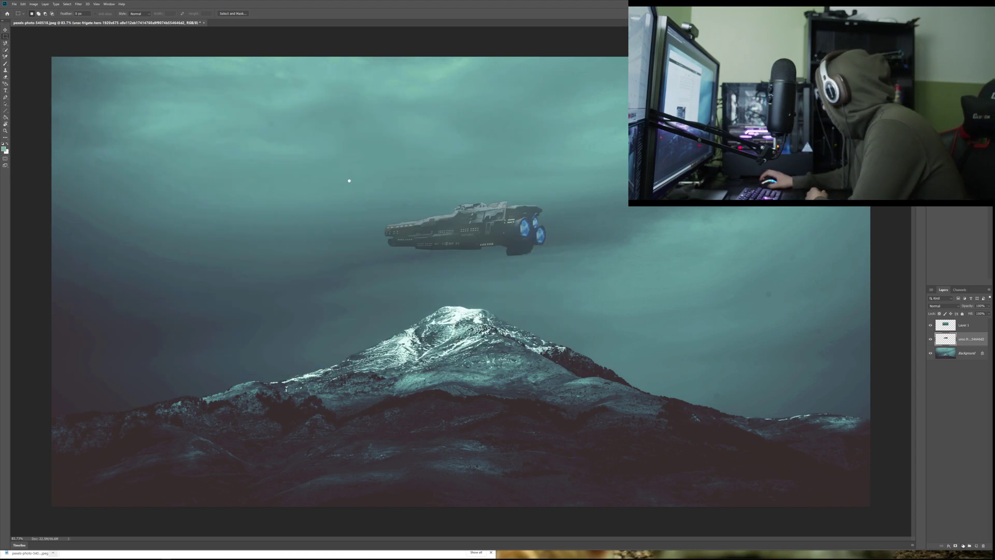
right_click(948, 451)
left_click(966, 495)
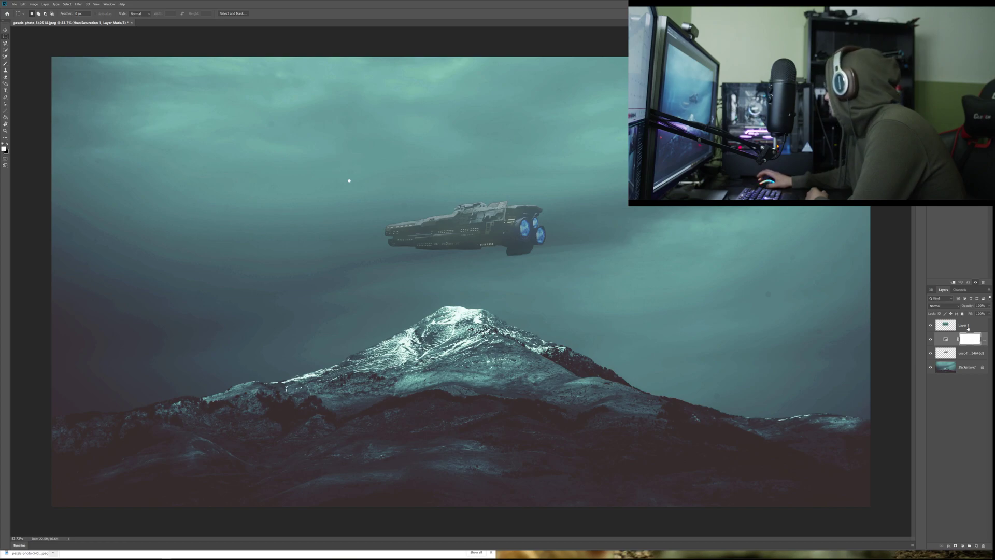
key("ctrl+alt+g")
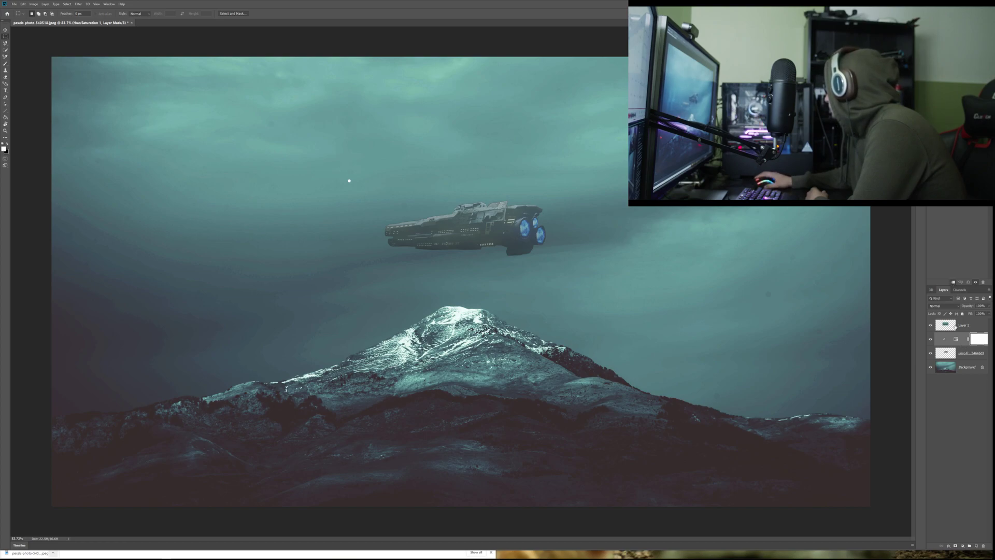
left_click(968, 397)
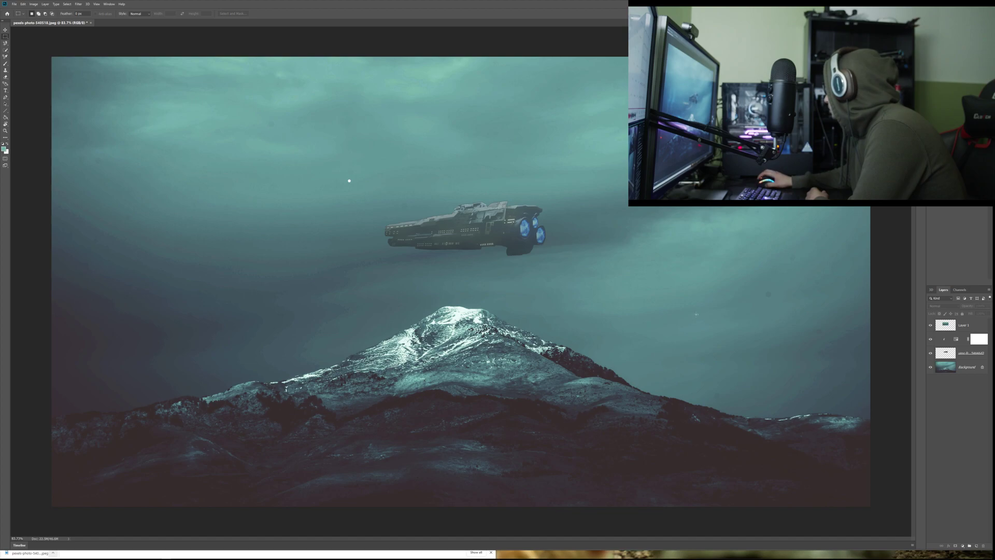
left_click(983, 343)
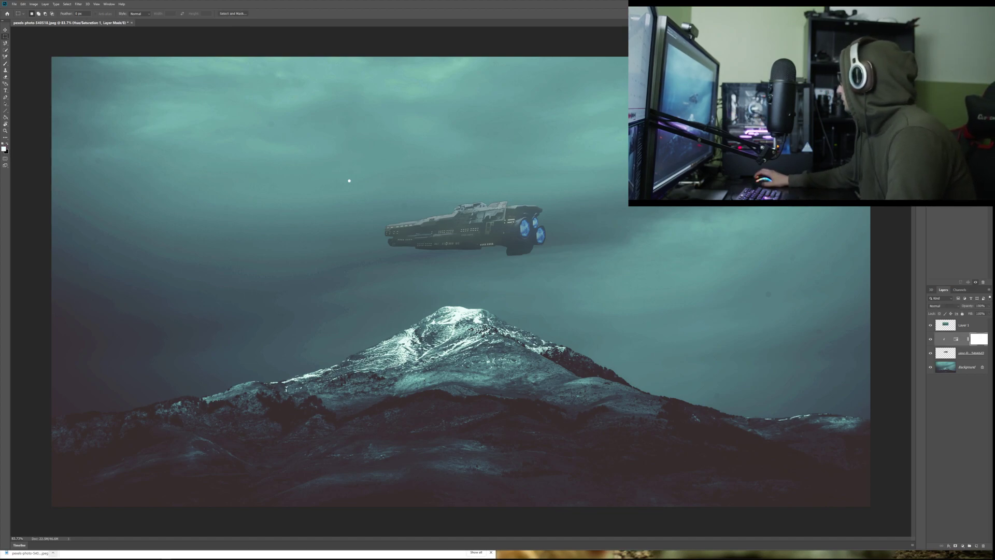
- Shift the ship's engine glow to teal with the clipped Hue/Saturation adjustment and delete the sky haze layer above it
left_click(956, 339)
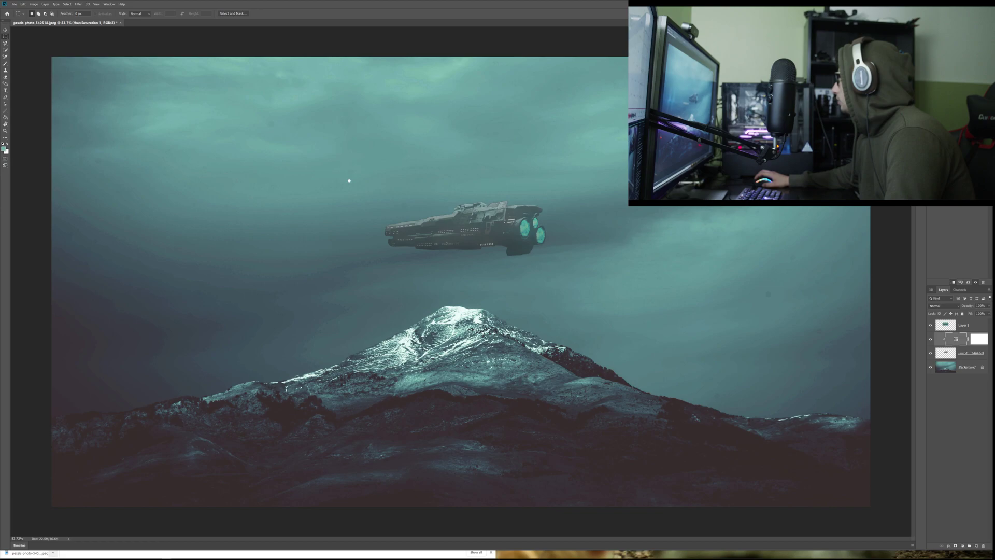
left_click(930, 325)
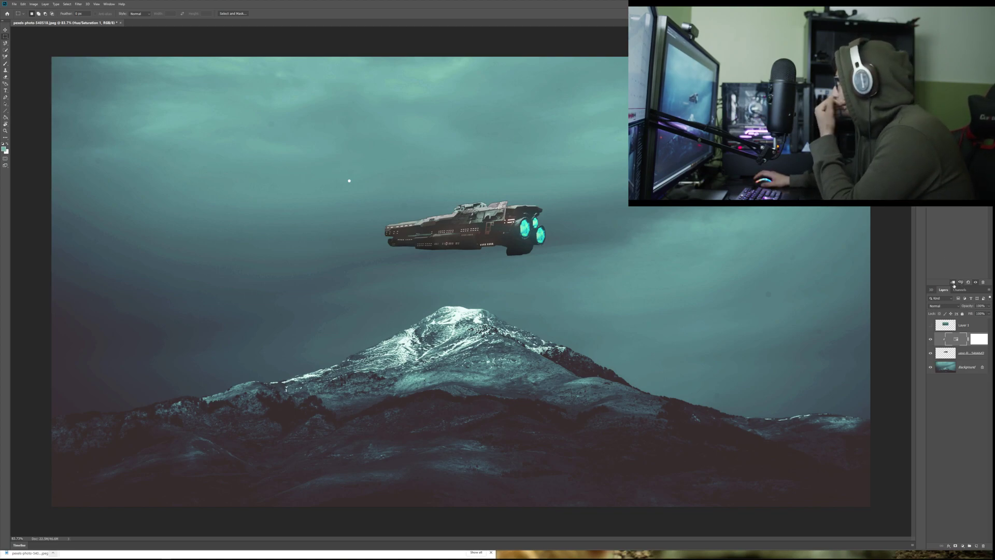
left_click(930, 325)
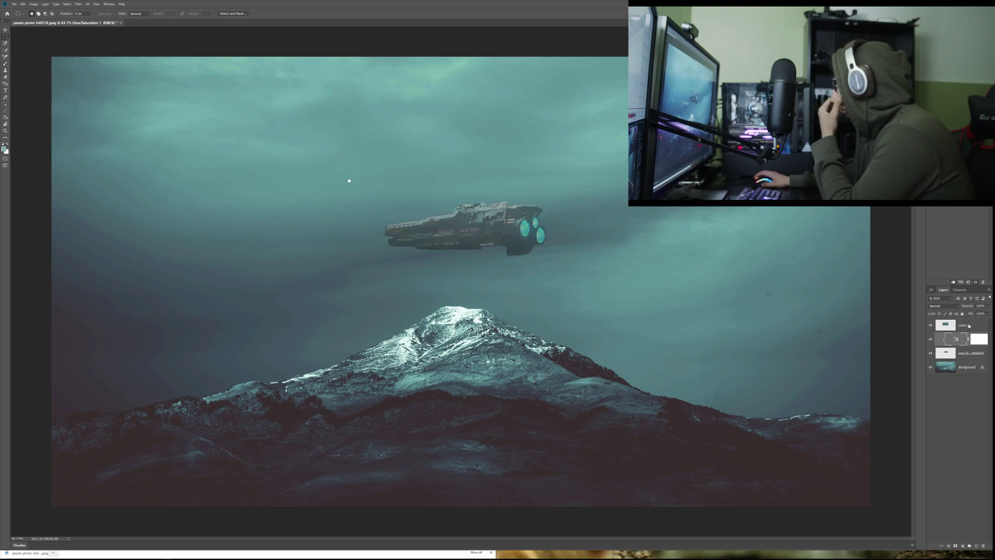
left_click(968, 325)
key("Delete")
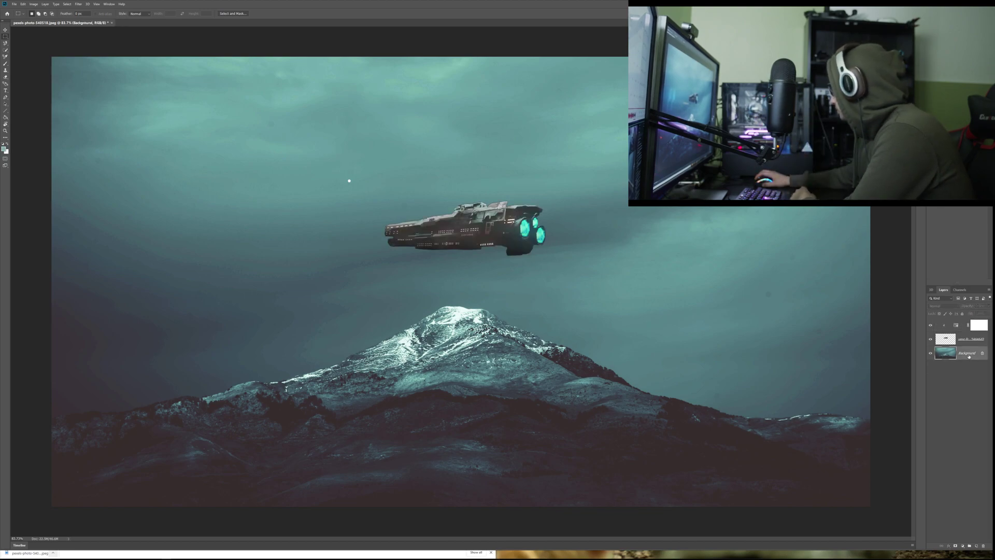
- Try a Color Balance and a Levels adjustment above the background layer, removing each one
left_click(962, 546)
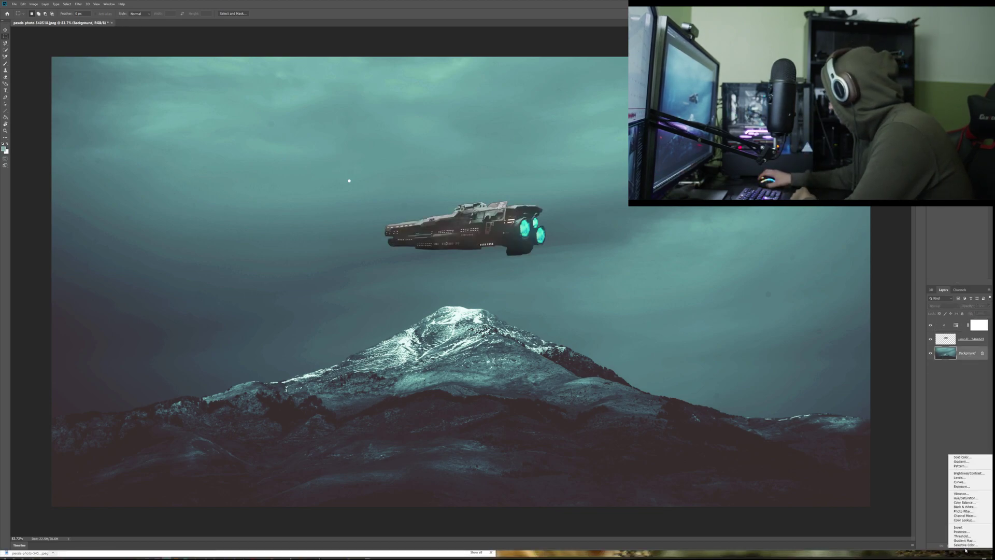
left_click(965, 502)
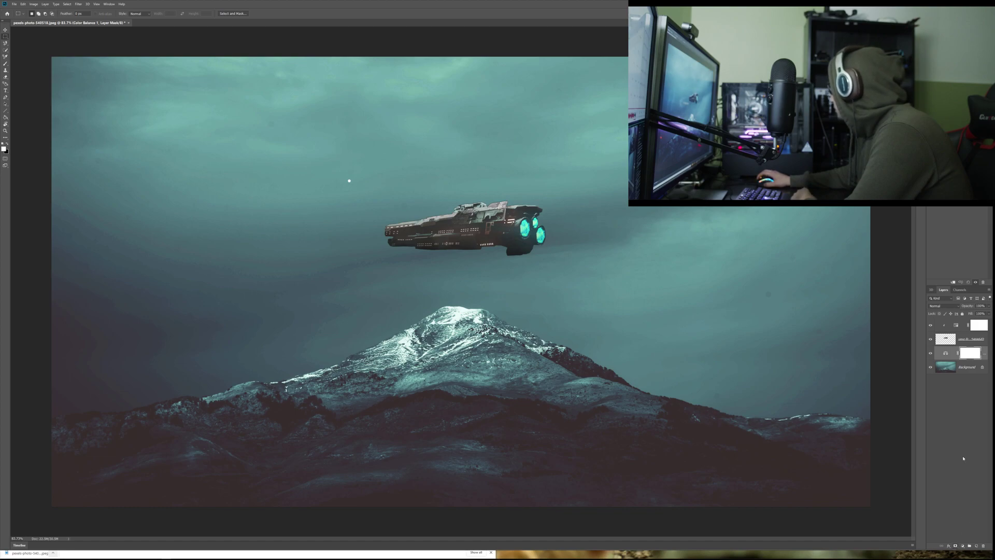
key("ctrl+z")
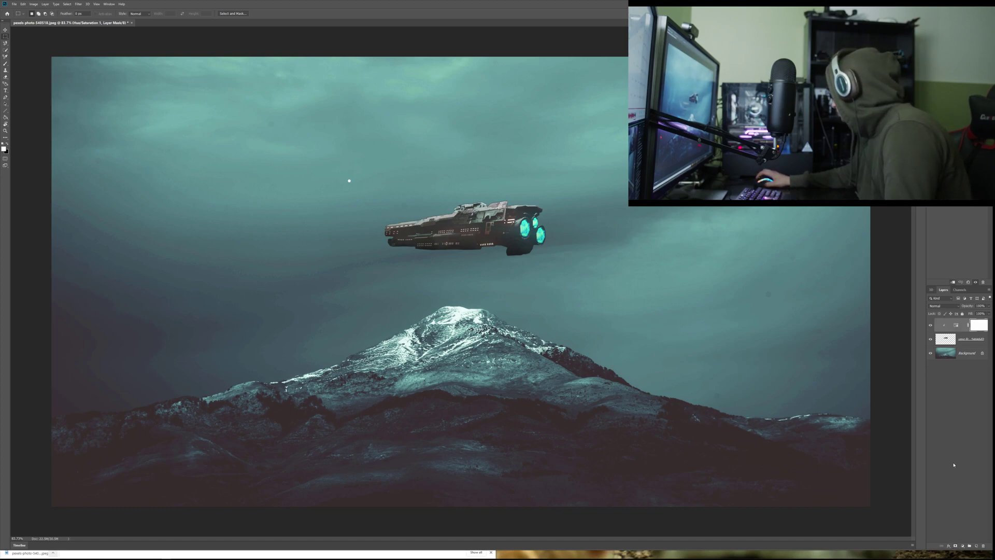
left_click(967, 353)
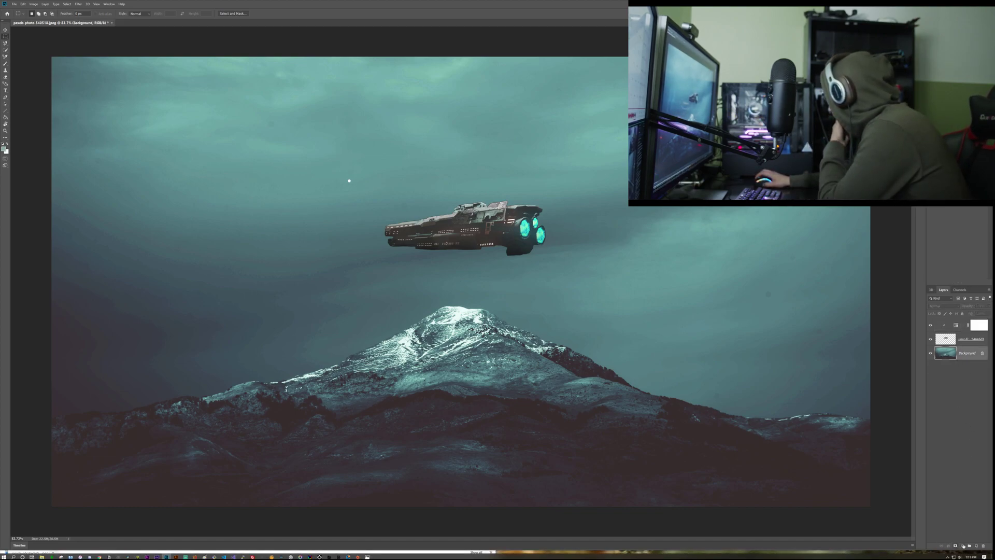
left_click(963, 546)
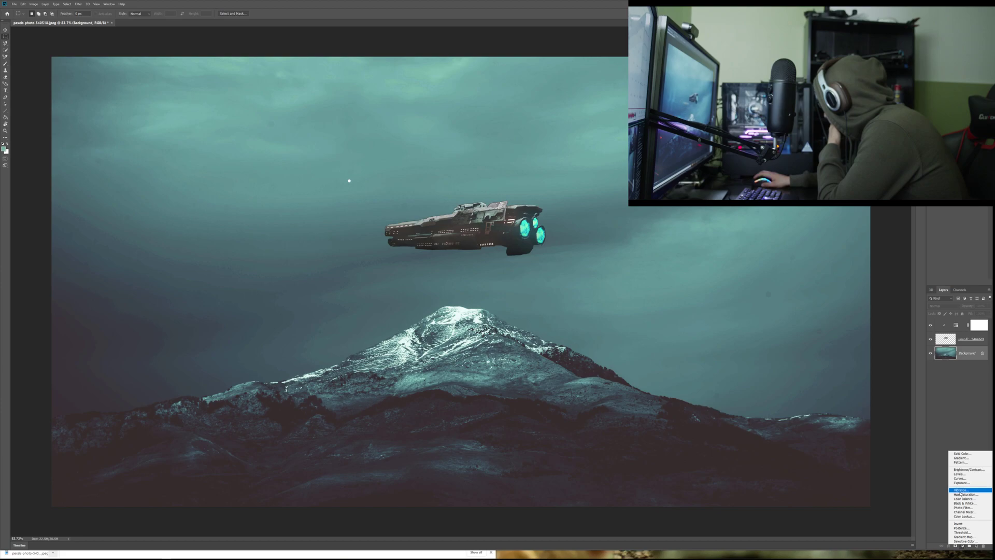
left_click(960, 474)
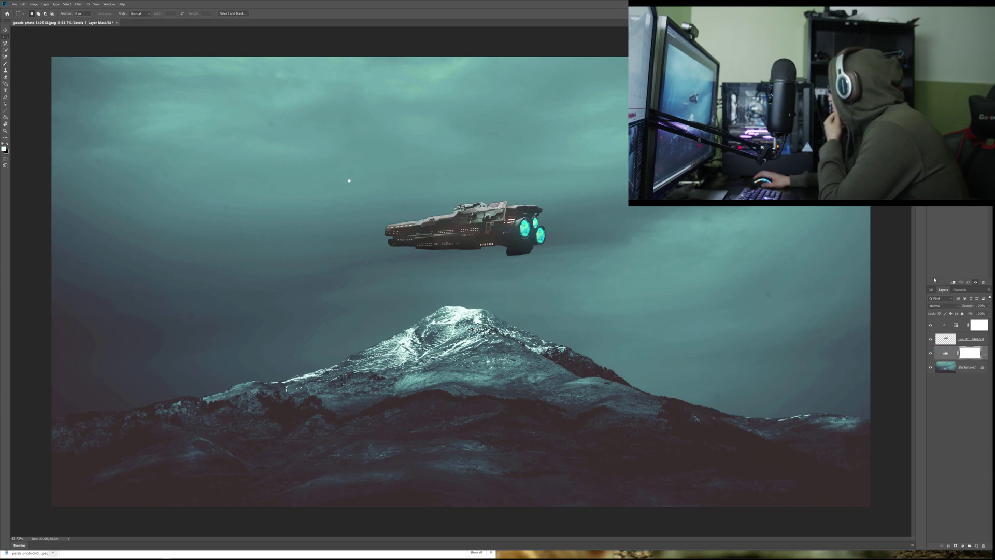
key("Delete")
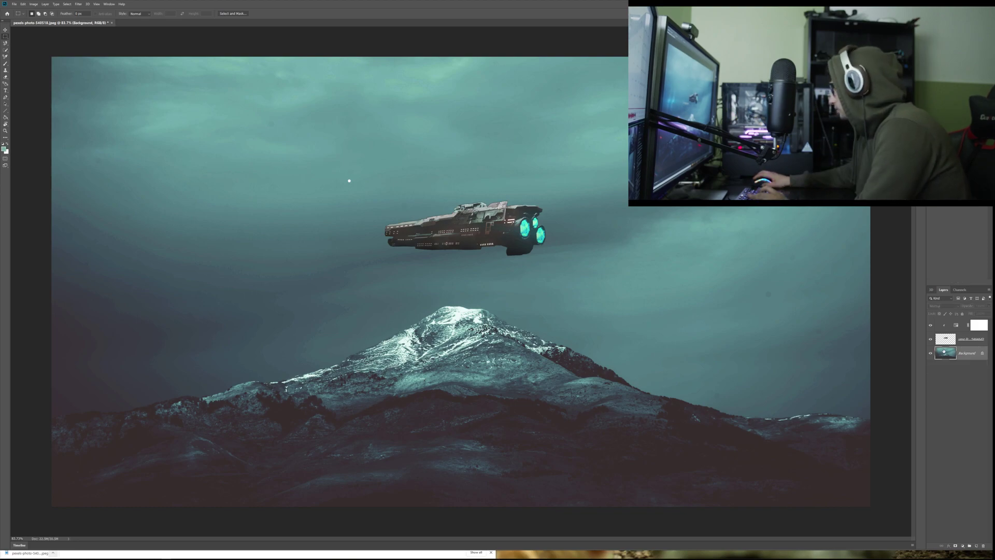
- Add a Curves adjustment above the background and clip it to the background layer
left_click(962, 546)
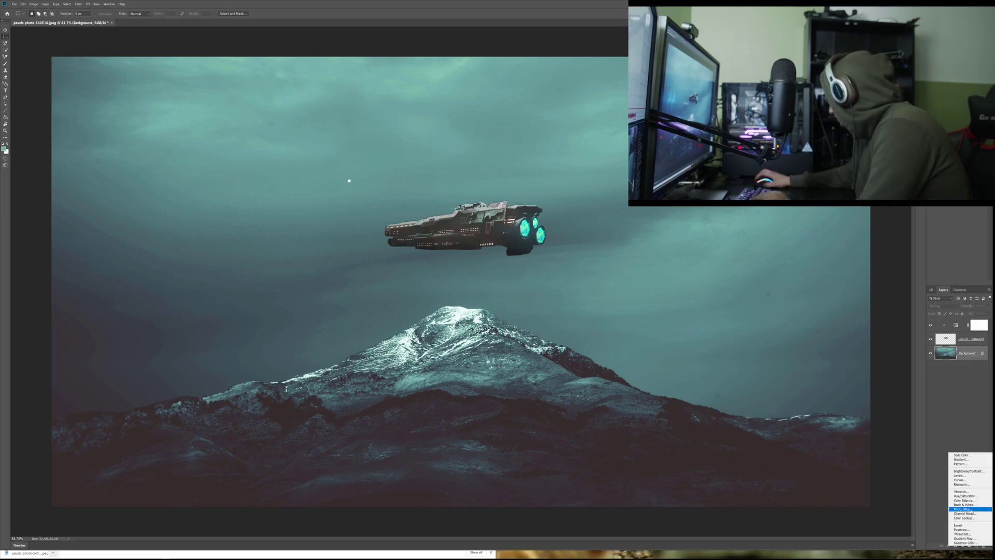
left_click(972, 481)
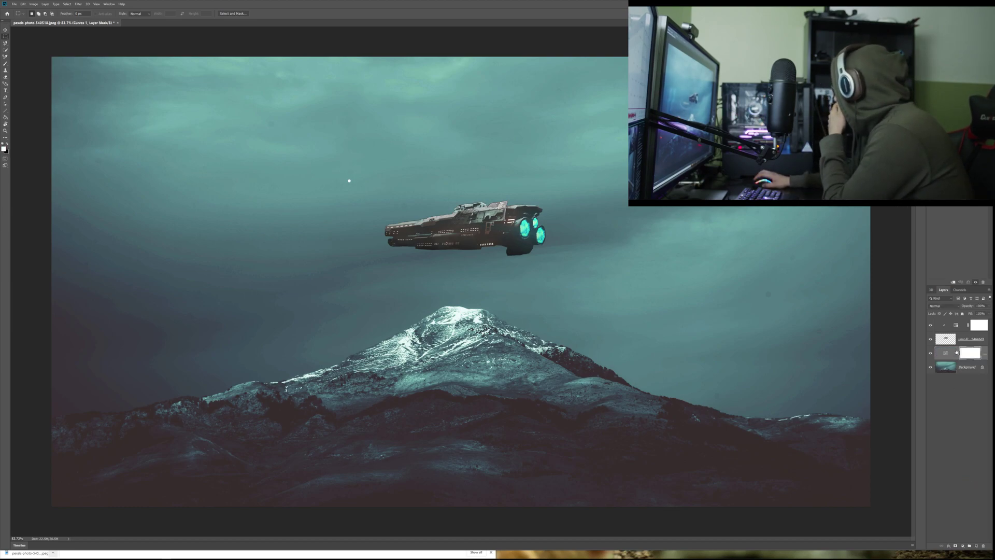
left_click(953, 282)
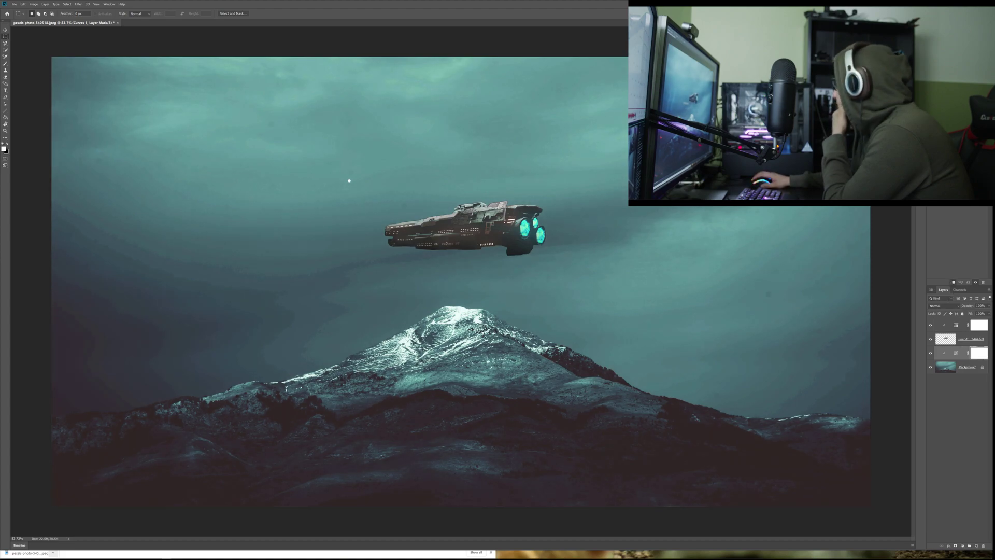
- Darken the sky and mountain with the Curves adjustment, comparing stronger and lighter versions of the curve
key("ctrl+z")
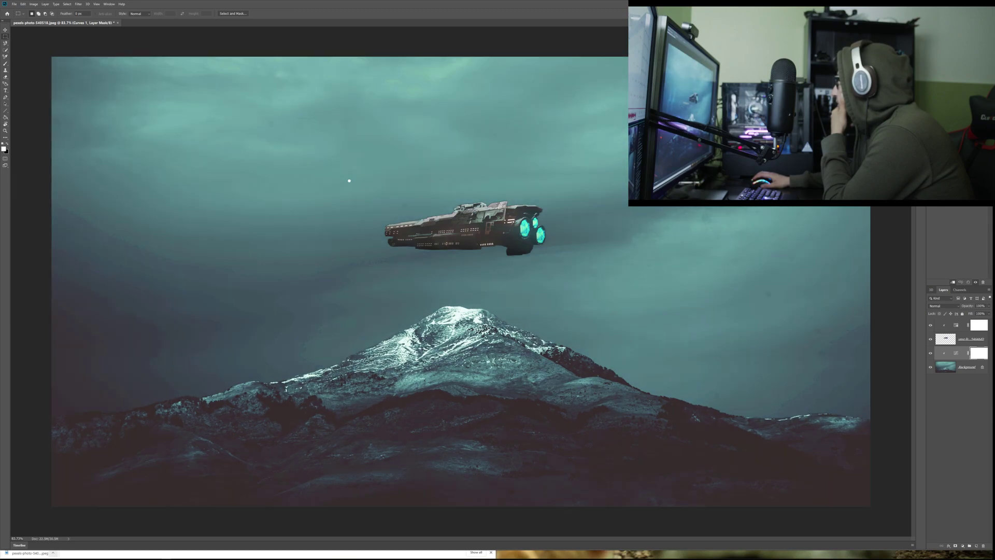
key("ctrl+shift+z")
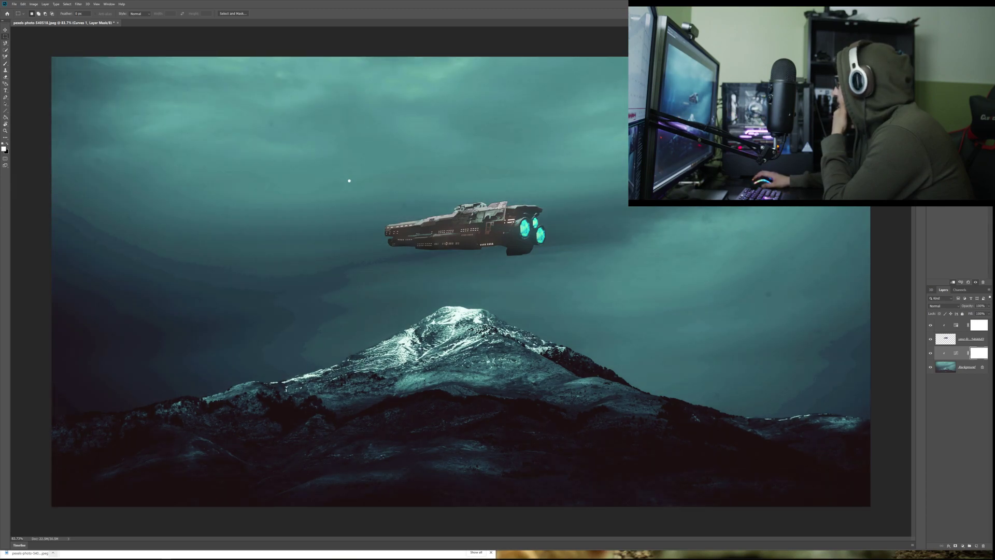
key("ctrl+z")
key("ctrl+z")
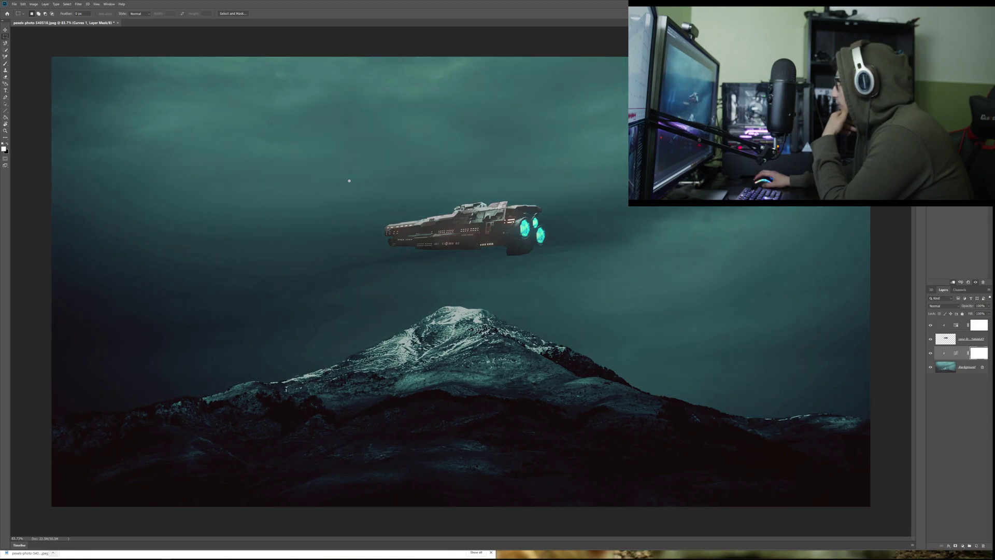
key("ctrl+z")
key("ctrl+z")
key("ctrl+shift+z")
key("ctrl+shift+z")
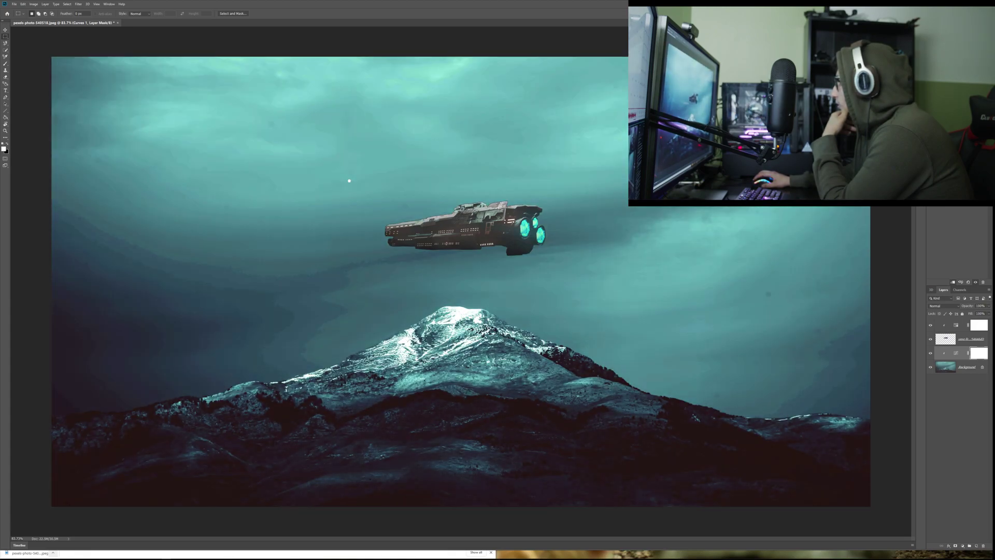
key("ctrl+shift+z")
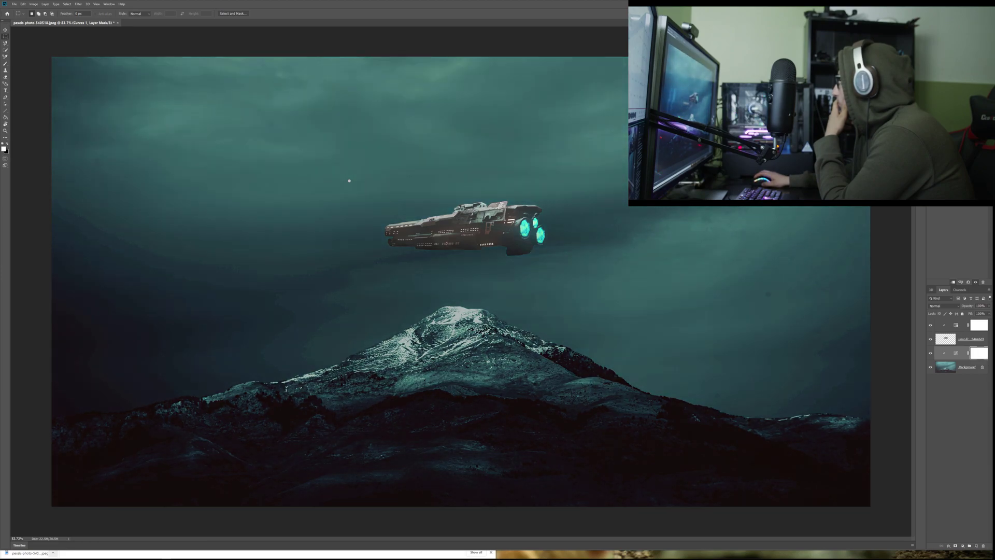
key("ctrl+z")
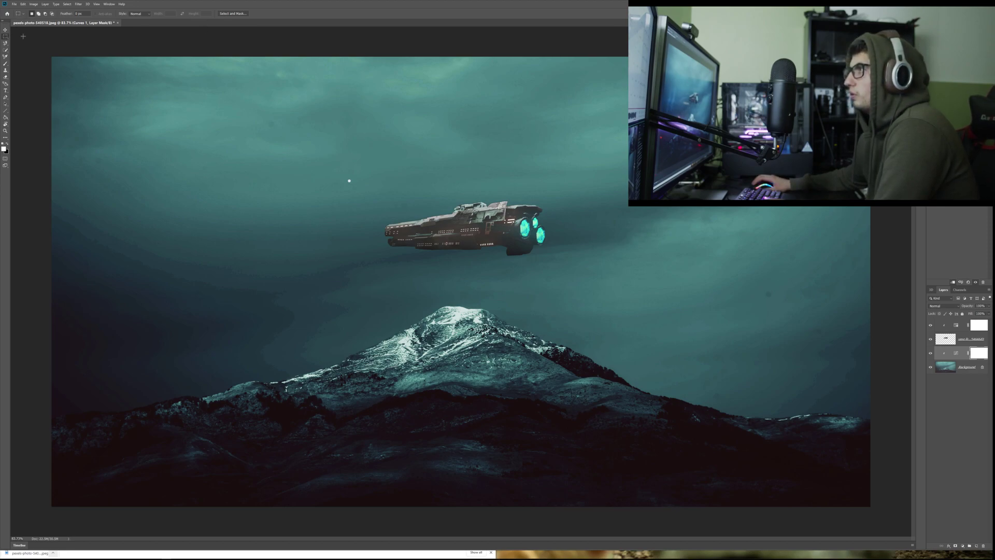
- Try copying the sky around the ship to a new layer at the top of the stack, and undo the copy
left_click(968, 367)
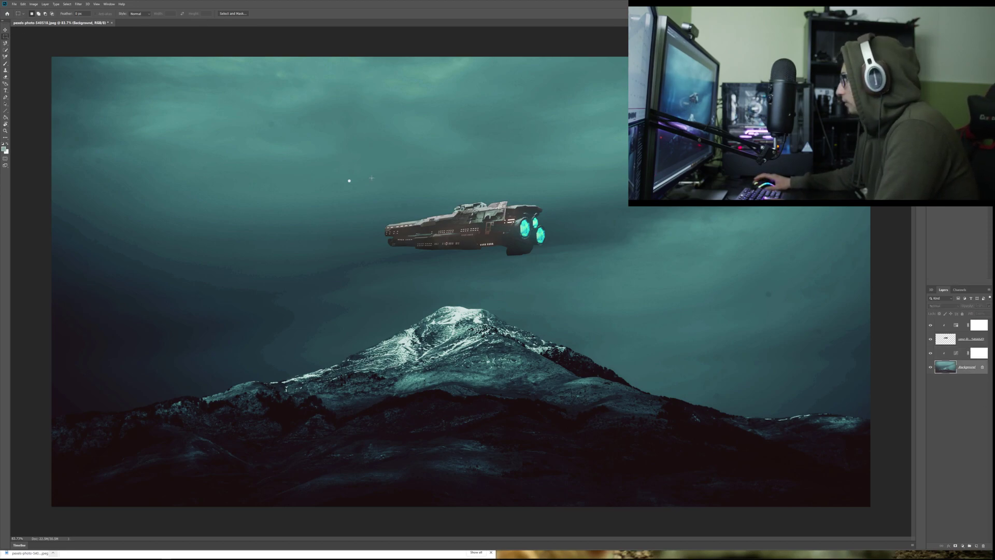
key("ctrl+j")
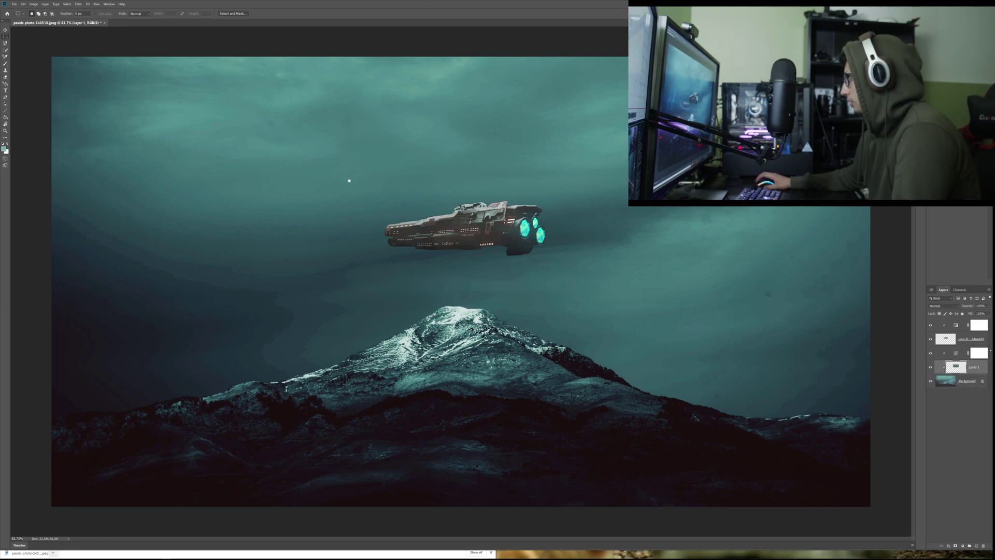
left_click_drag(956, 368, 963, 325)
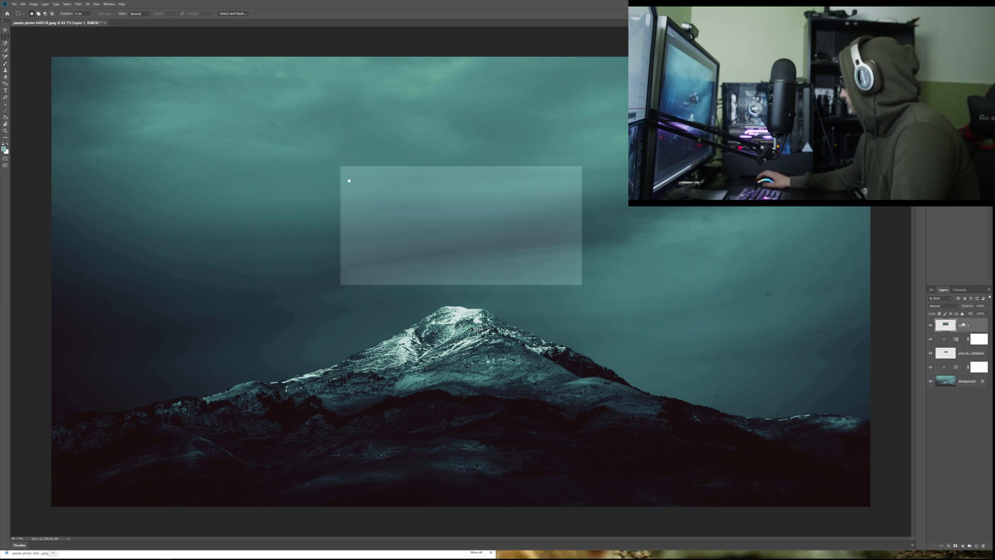
key("ctrl+z")
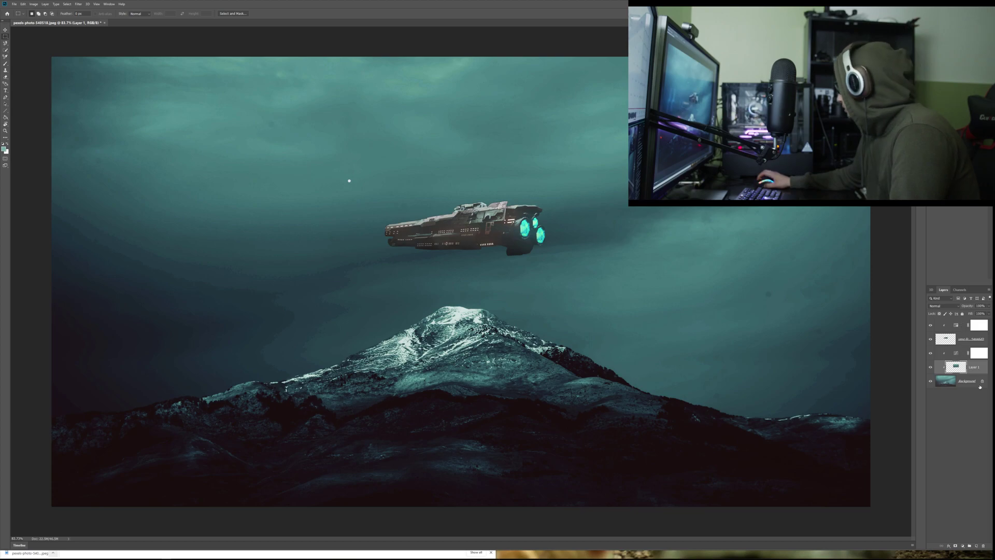
key("ctrl+z")
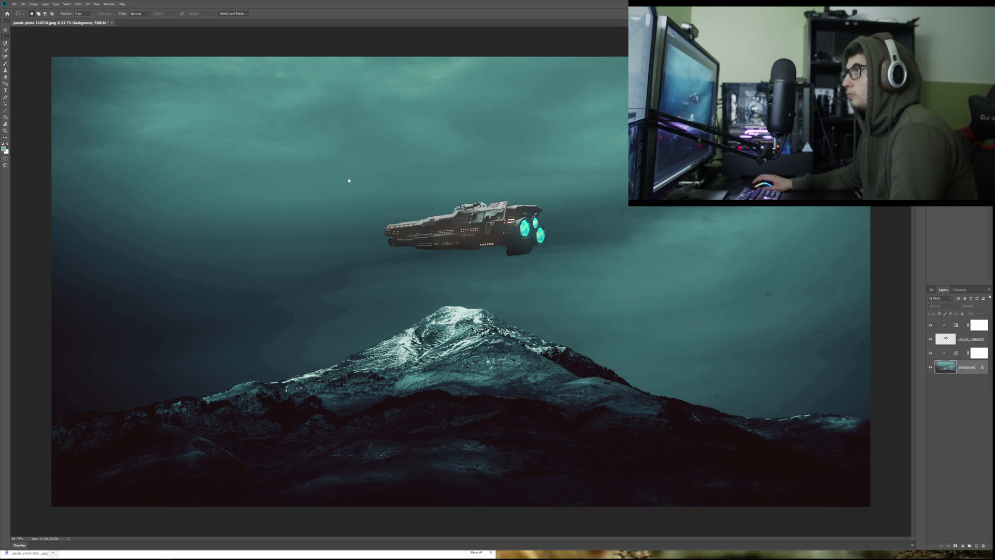
- Try a new rectangular sky copy around the ship, place it above all layers and delete it
left_click_drag(346, 178, 561, 275)
key("ctrl+shift+alt+n")
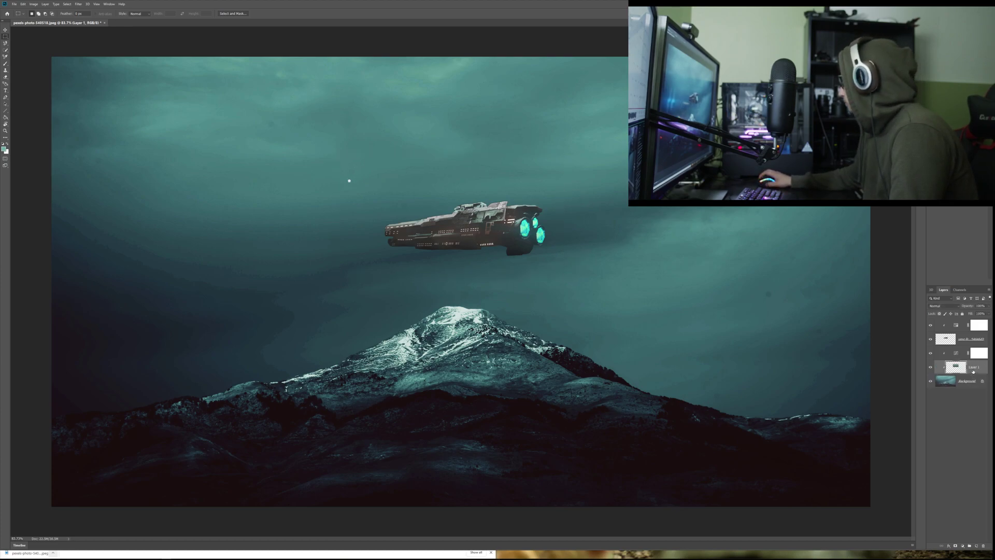
right_click(973, 371)
left_click(970, 370)
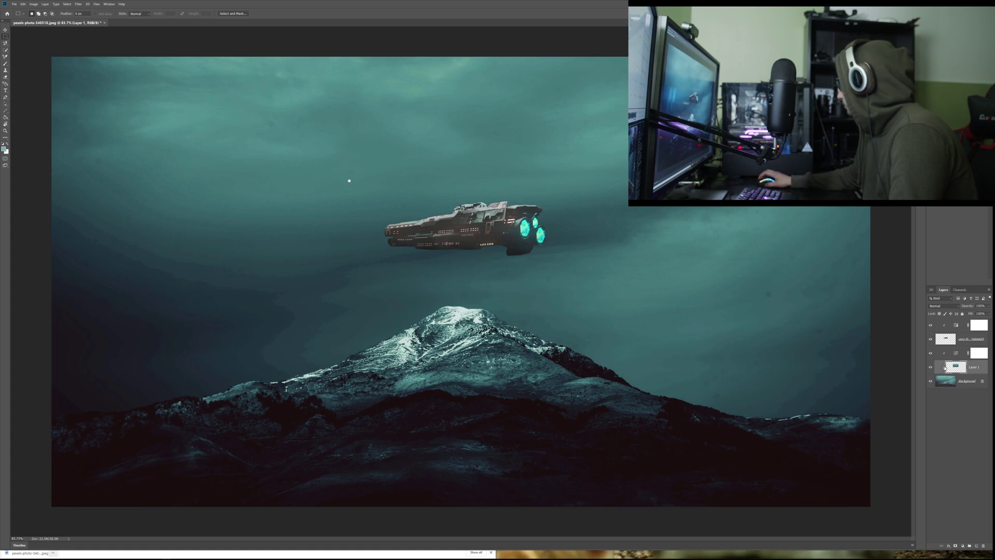
left_click_drag(943, 368, 945, 325)
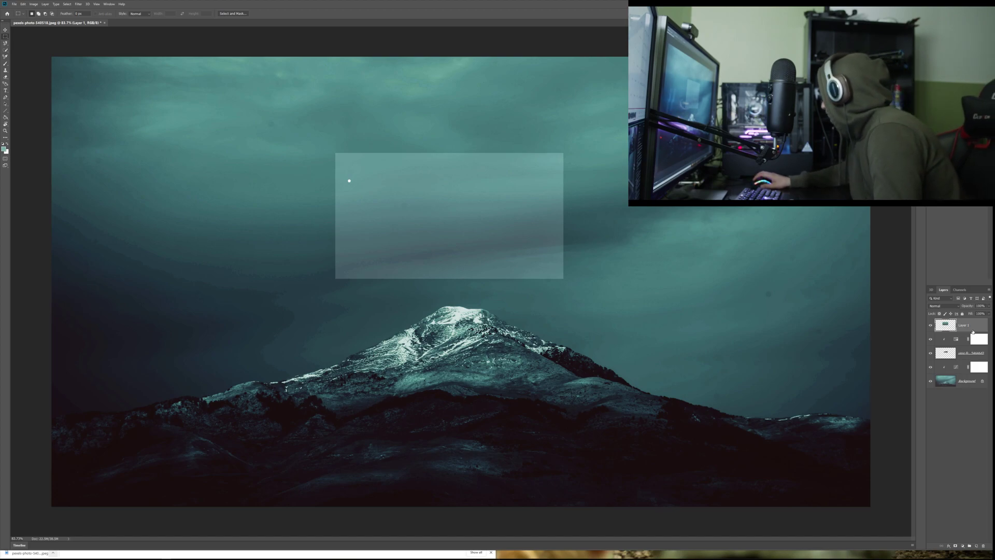
right_click(969, 326)
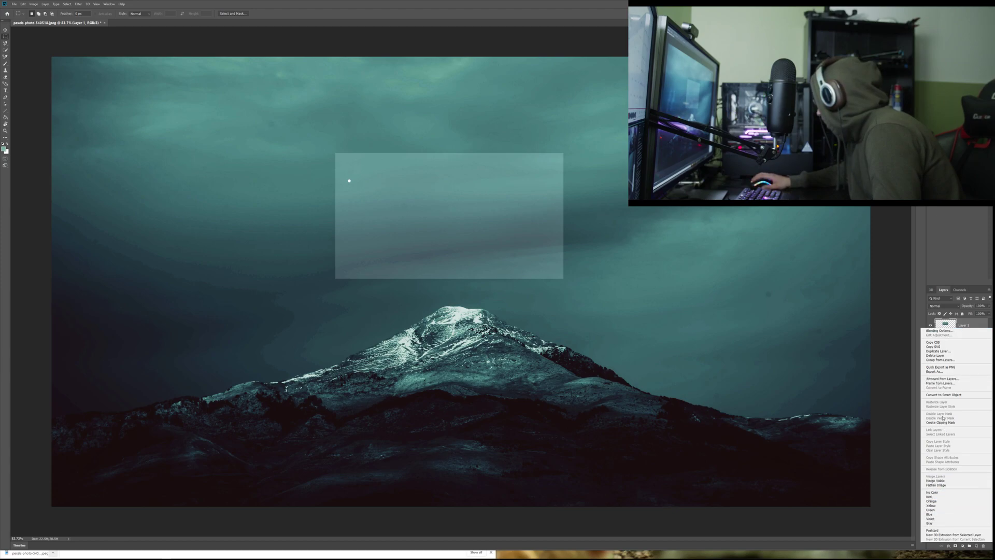
left_click(980, 326)
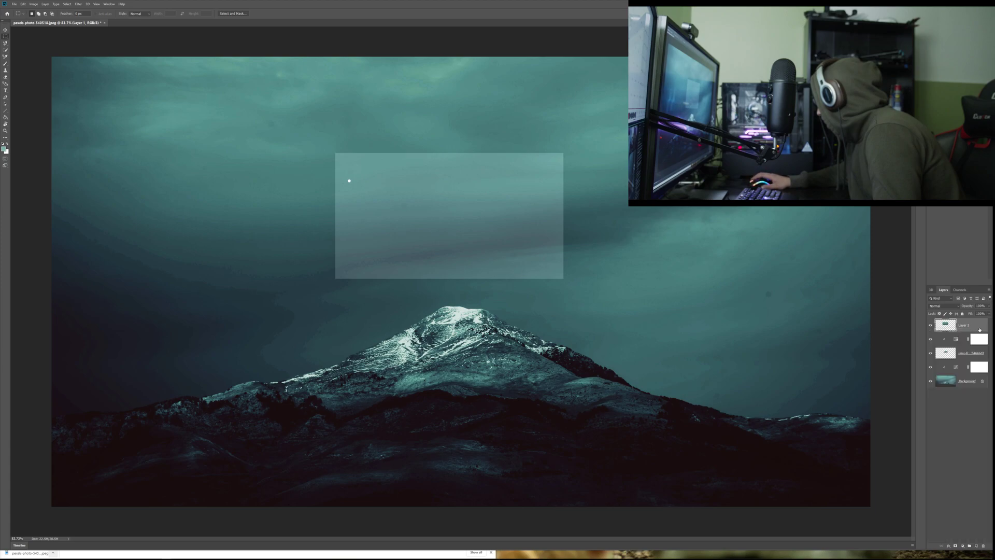
key("Delete")
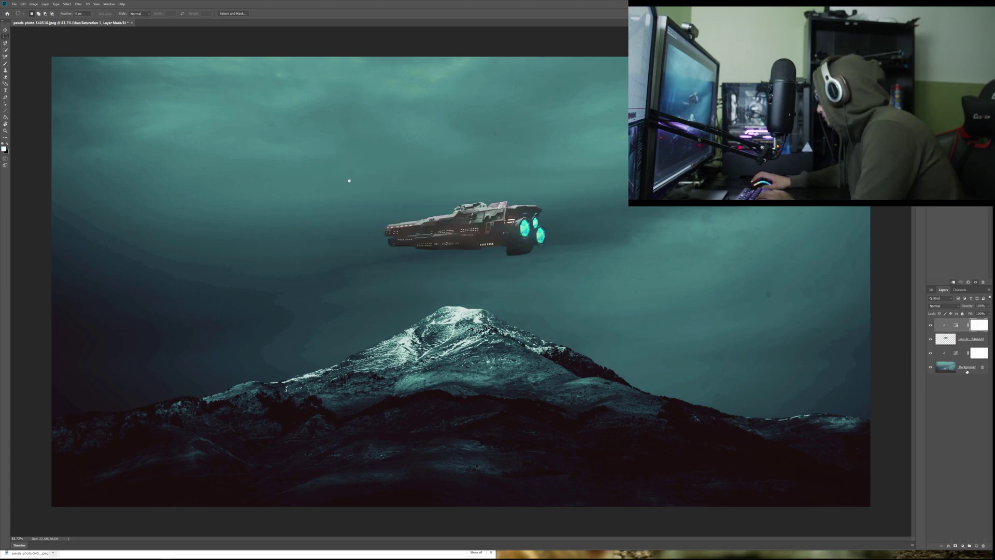
- Compare the background with its Curves adjustment hidden and shown
left_click(966, 373)
left_click(931, 353)
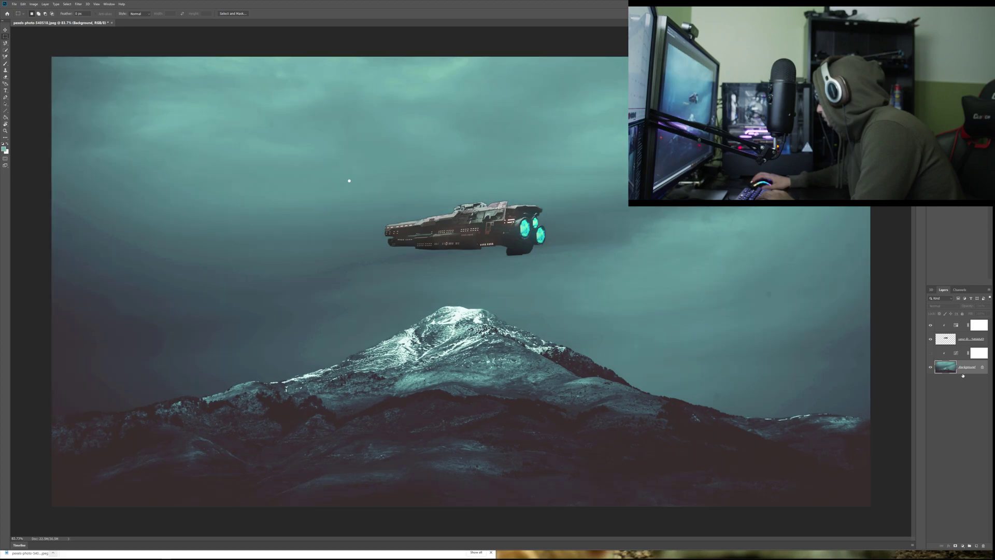
left_click(930, 353)
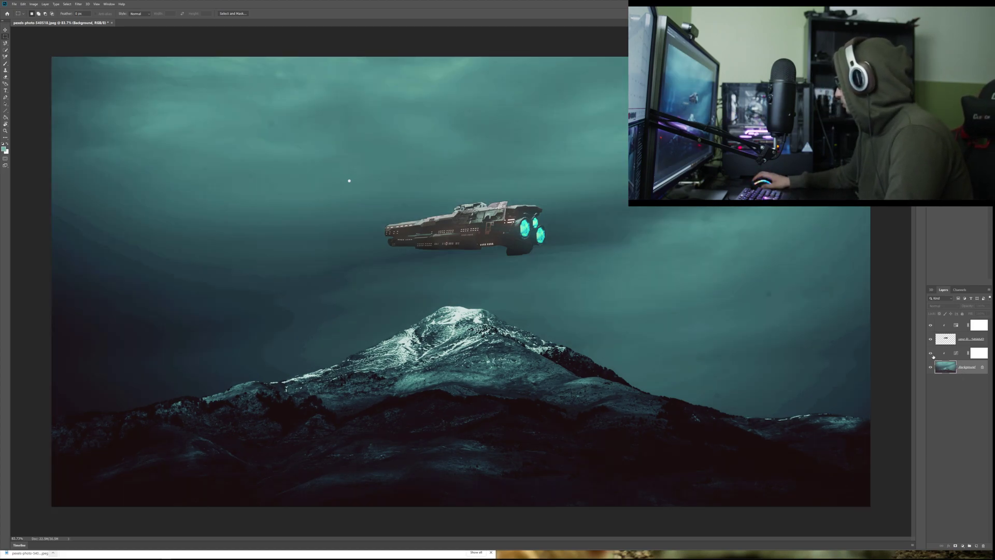
right_click(962, 353)
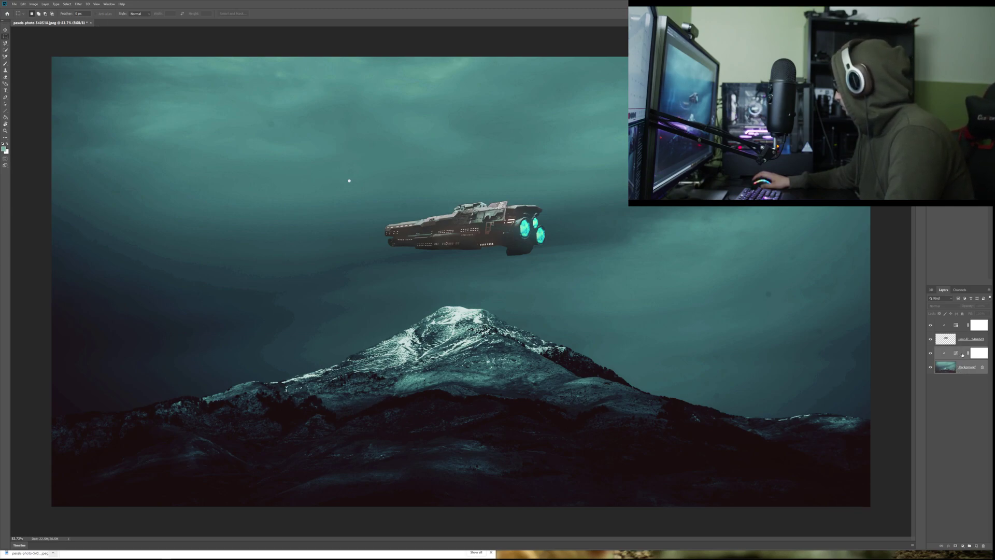
key("Escape")
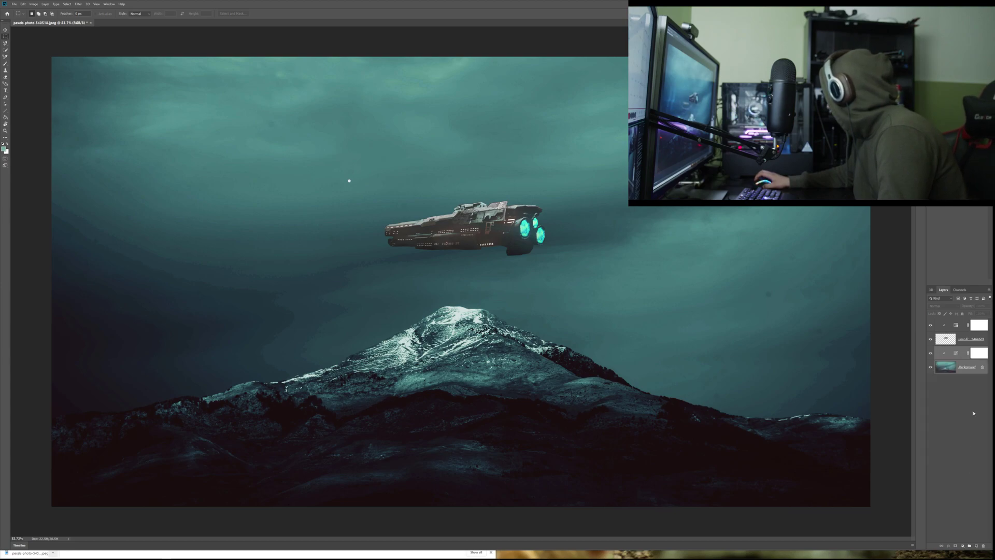
- Merge the Curves adjustment into the background and copy a rectangle of sky around the ship to a new layer above all others
right_click(970, 368)
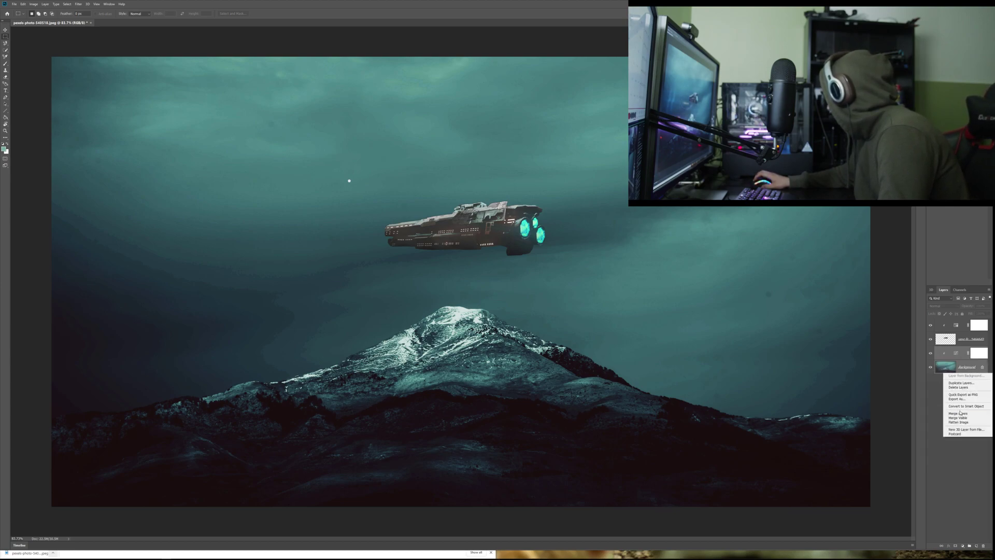
left_click(957, 413)
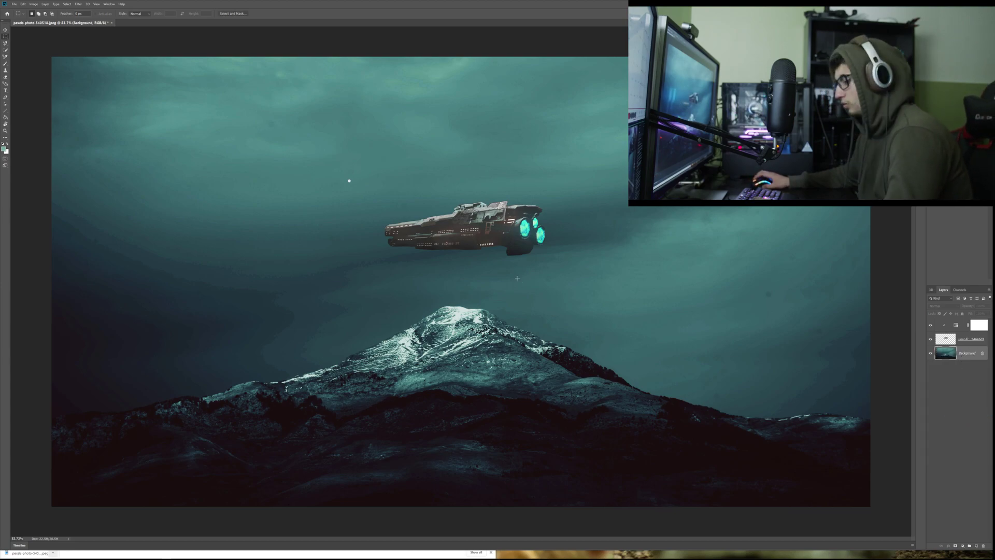
left_click_drag(317, 205, 577, 280)
key("ctrl+j")
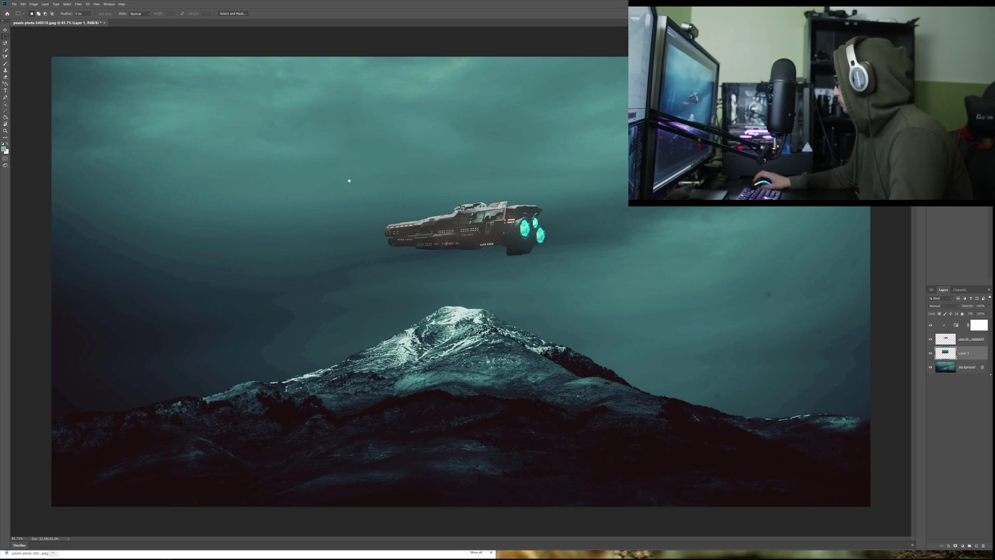
left_click_drag(963, 353, 971, 325)
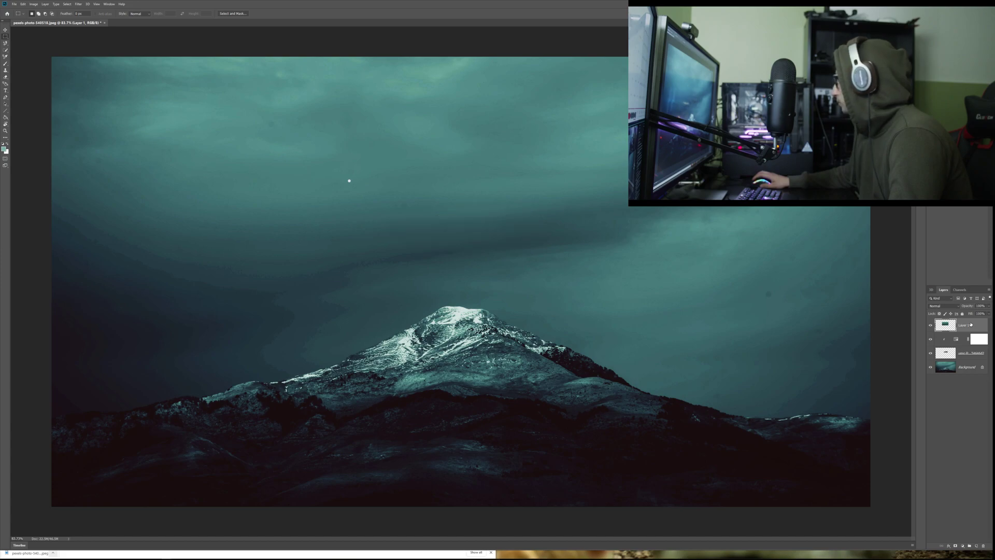
- Lower the opacity of the sky copy until it veils the spaceship with only a light haze
type("60")
key("Return")
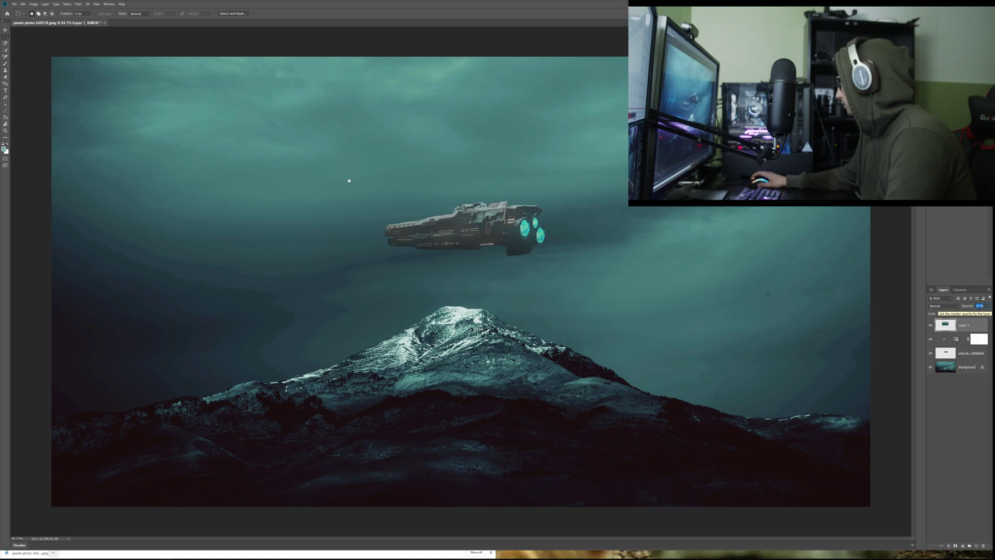
key("Up")
key("Up")
key("Up")
key("Up")
key("Up")
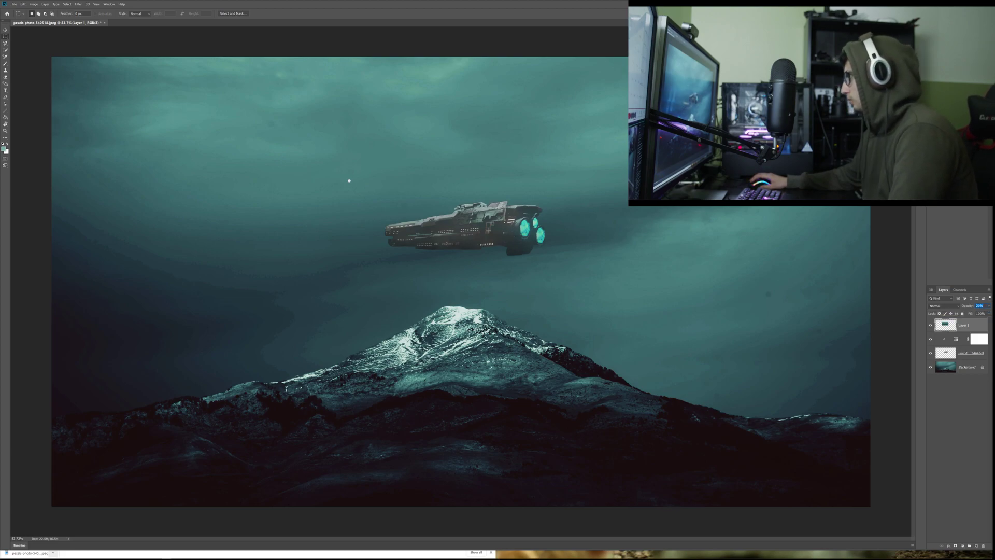
- Try narrowing the sky haze layer with Free Transform, and undo the change
key("ctrl+t")
left_click_drag(580, 220, 576, 220)
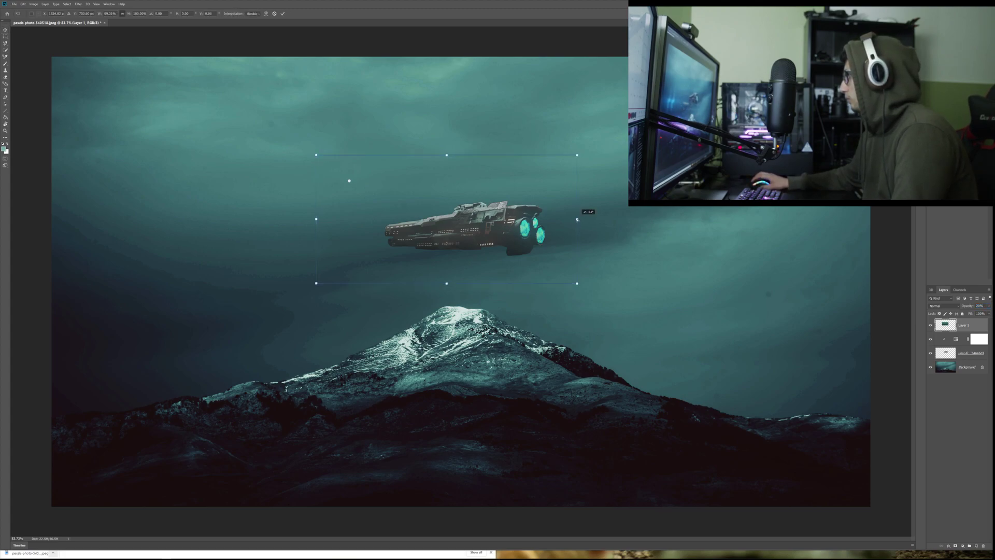
key("ctrl+z")
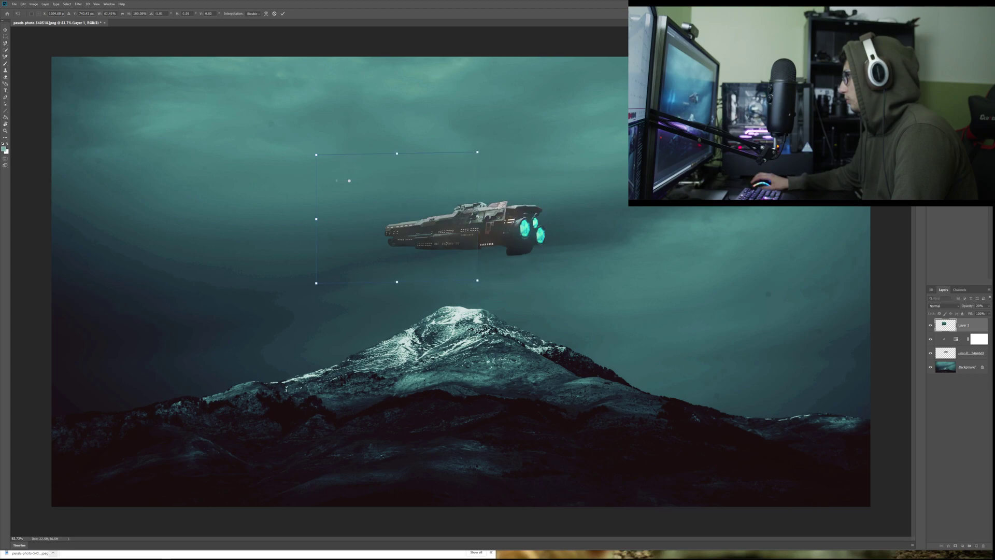
- Try stretching the spaceship horizontally, undo that, and rotate the ship slightly counterclockwise instead
left_click(973, 351)
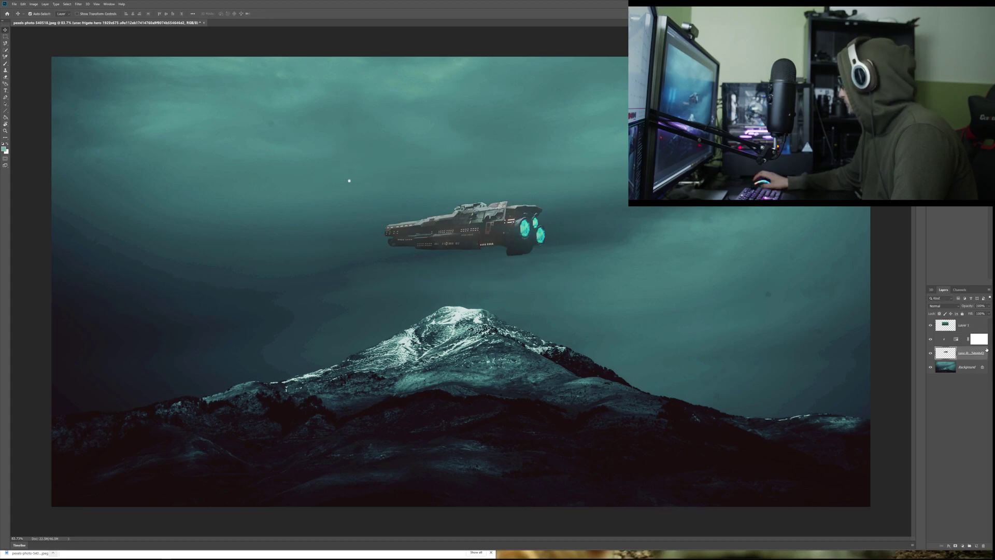
key("ctrl+t")
left_click_drag(546, 234, 566, 234)
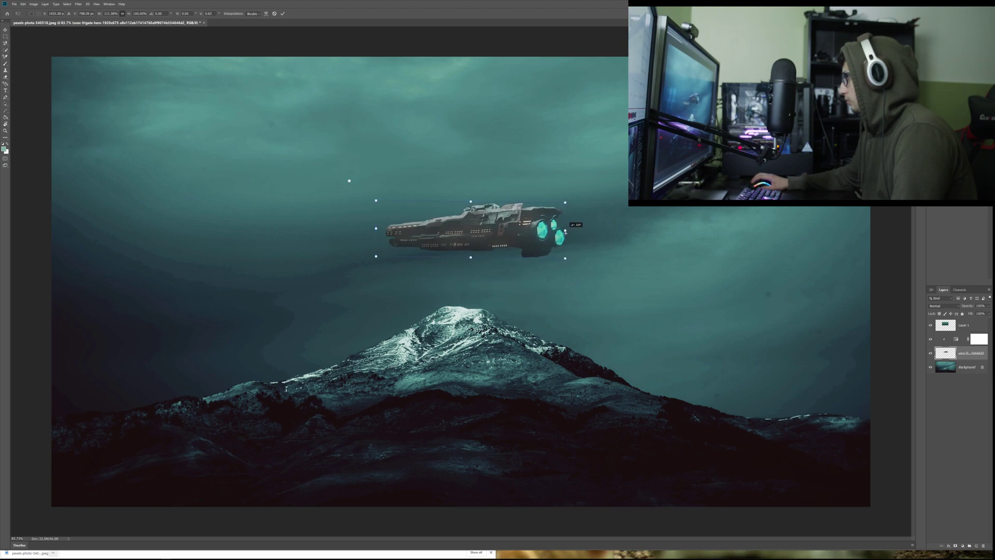
key("ctrl+z")
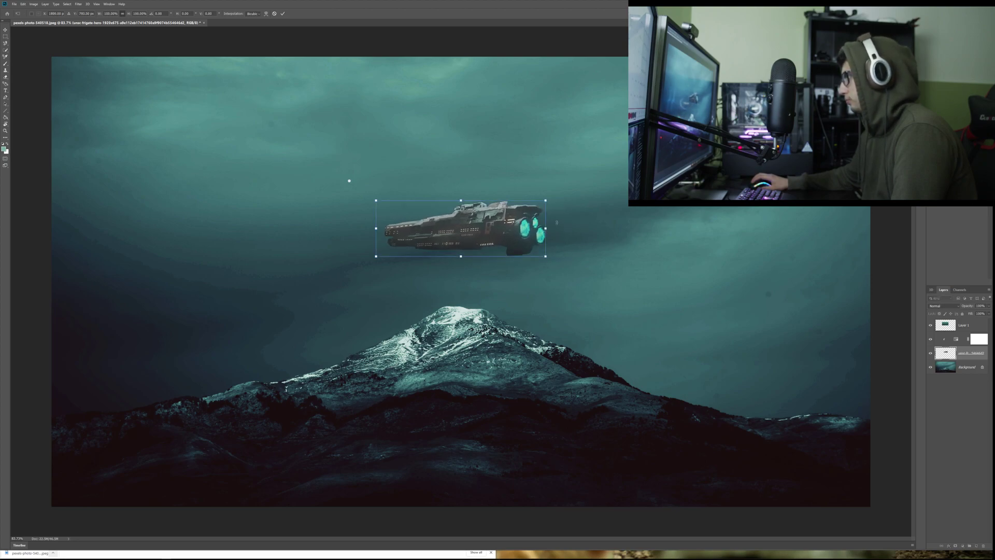
left_click_drag(555, 206, 556, 193)
key("Return")
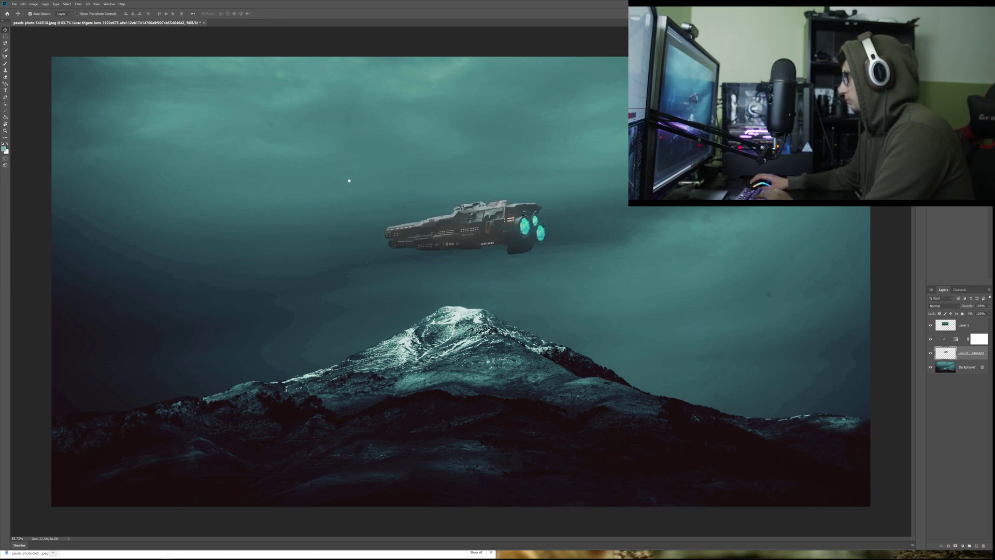
- Move the spaceship up and to the right in the sky above the mountain peak
left_click(524, 225)
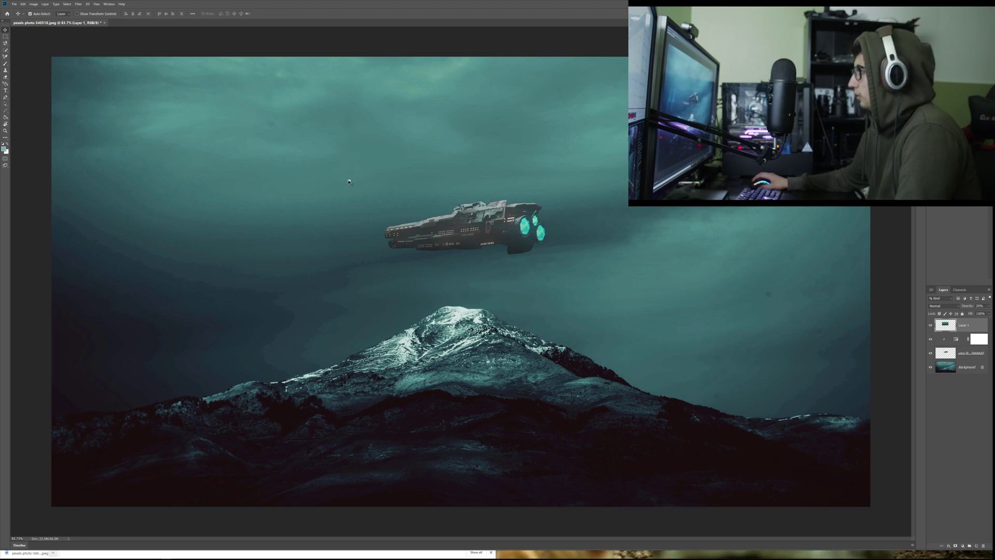
left_click(967, 359, "shift")
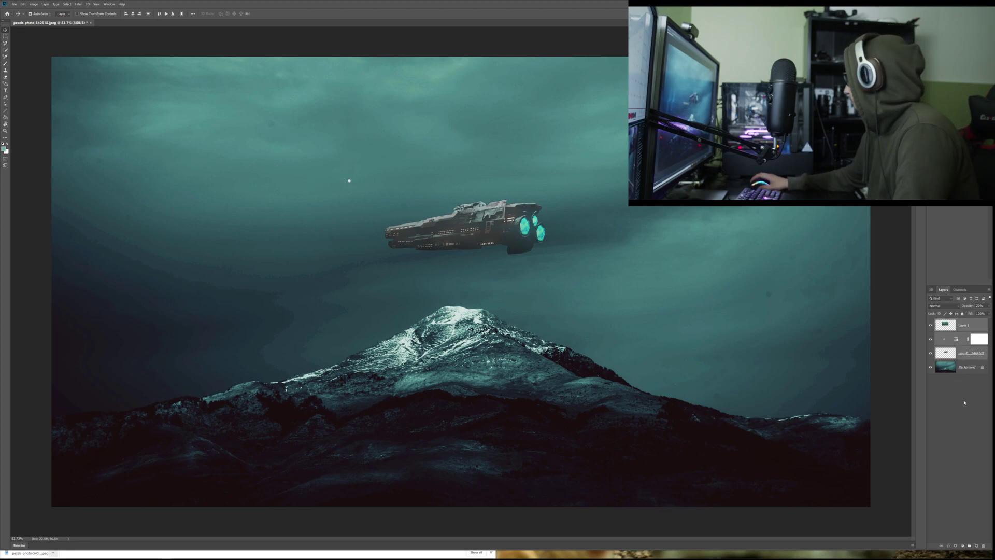
left_click(967, 373)
left_click(963, 357)
key("ctrl+t")
left_click_drag(487, 234, 513, 210)
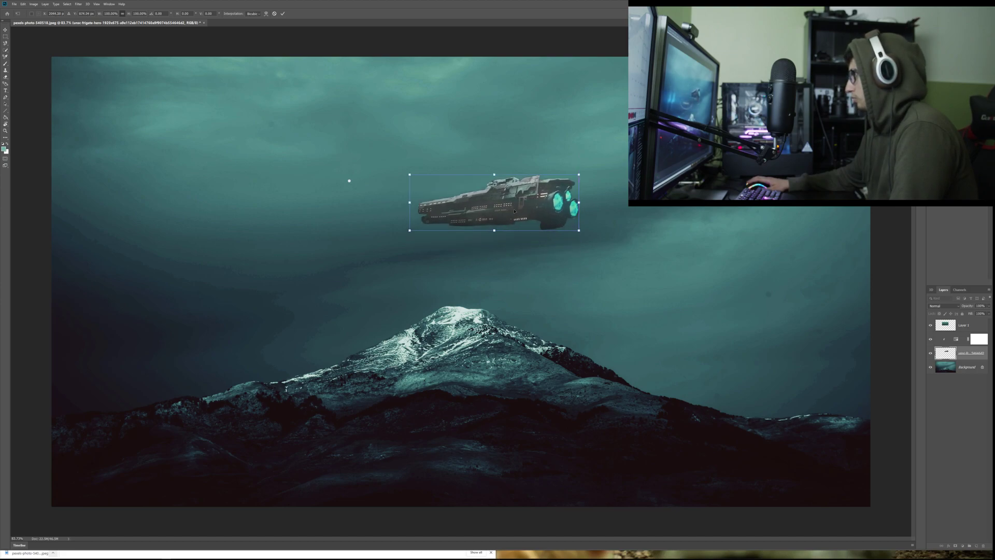
key("Return")
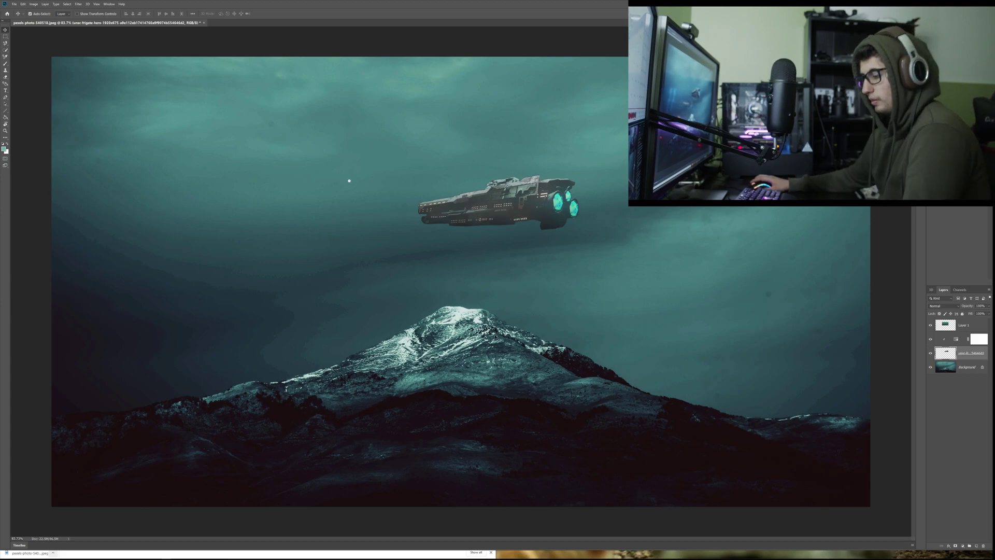
scroll(494, 336, "down", 3)
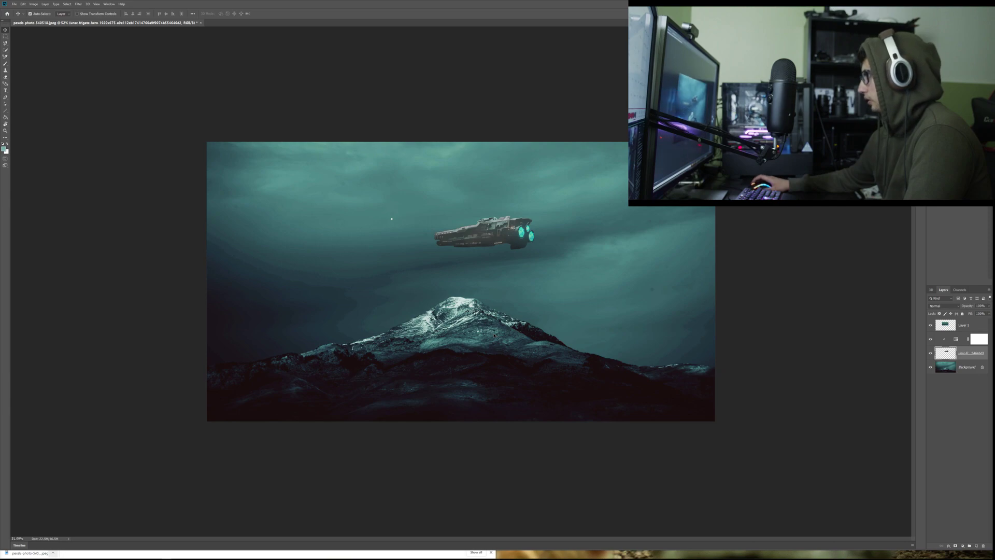
scroll(492, 335, "up", 2)
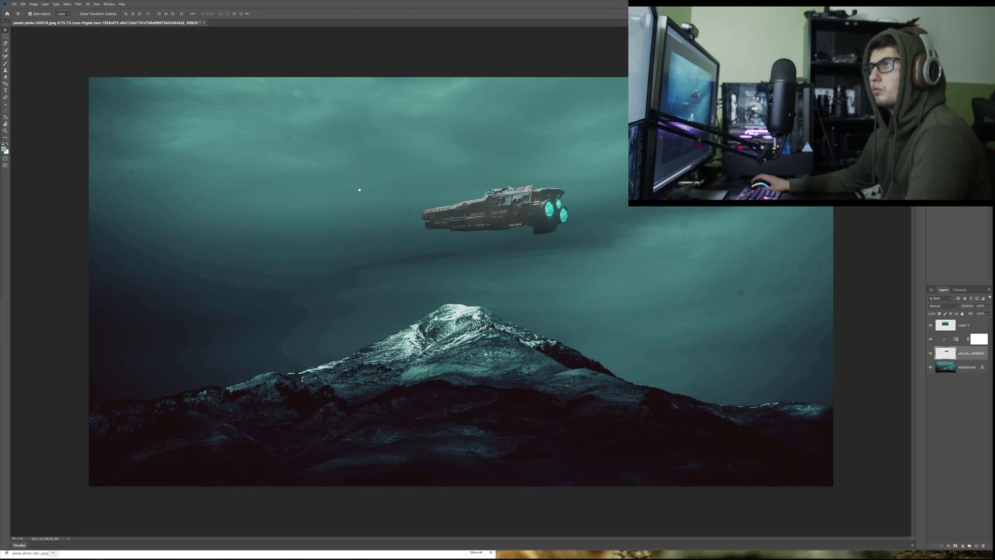
- Switch to the browser and search Google Images for "SPACE PLANET TRANSPARENT"
key("alt+Tab")
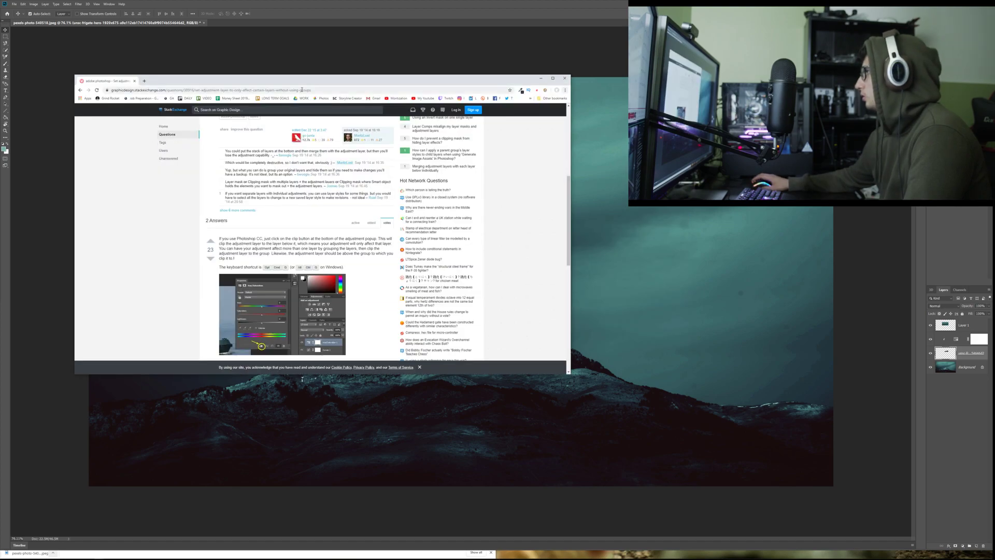
key("alt+Tab")
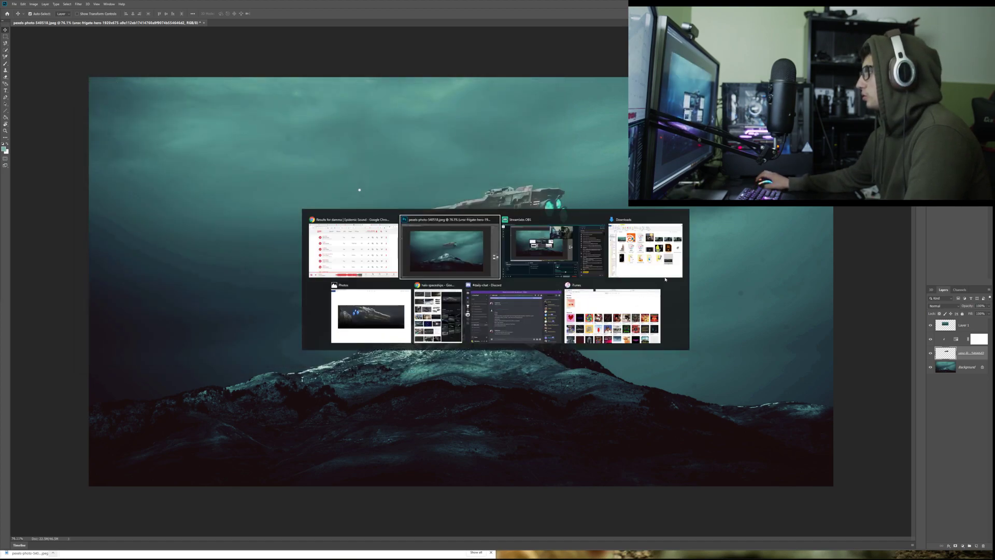
left_click(438, 315)
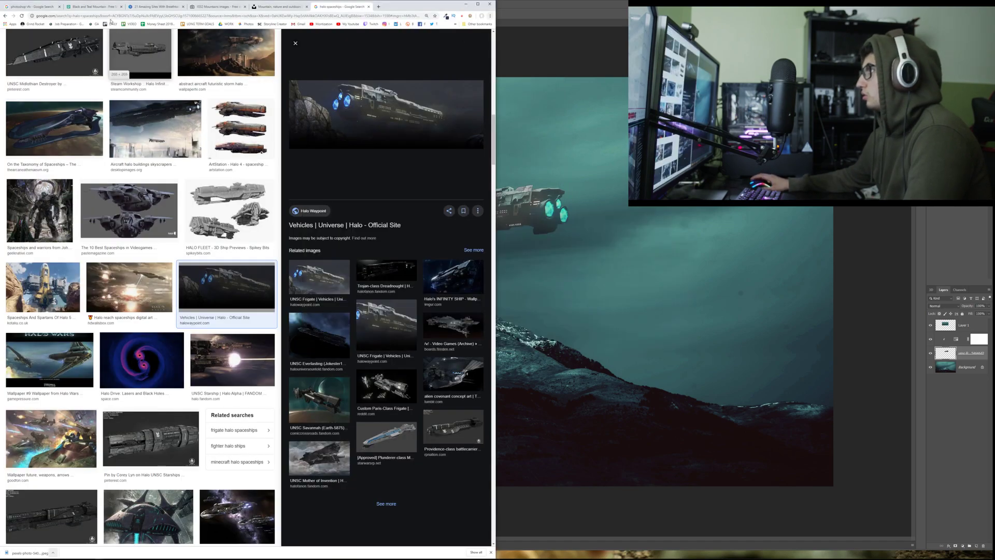
left_click(204, 16)
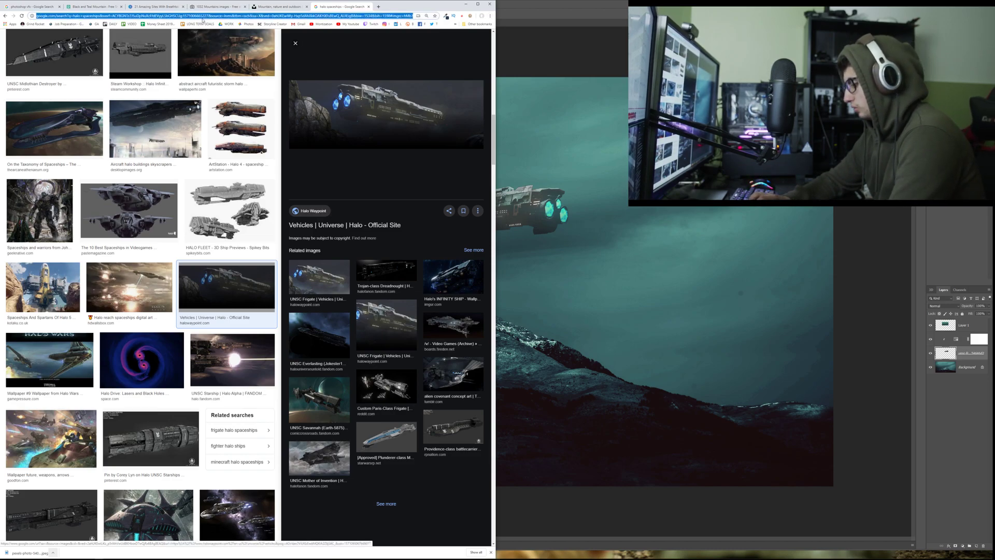
type("SPACE PLAN")
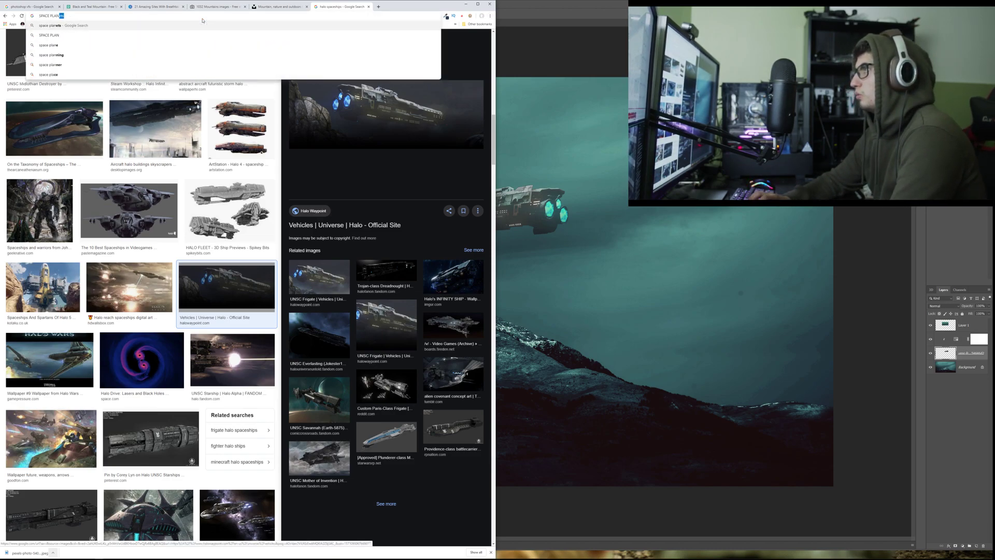
type("ET TRANS")
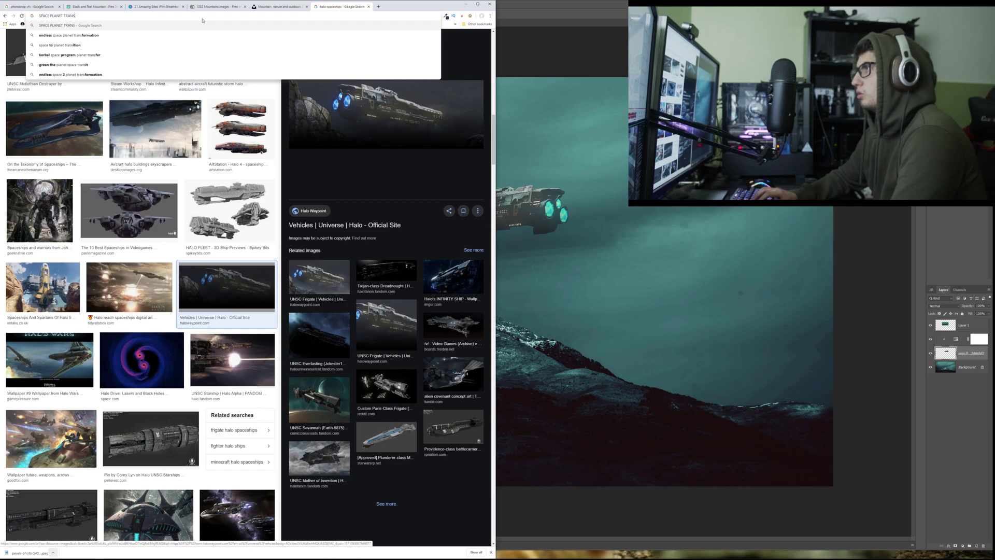
type("PARENT")
key("Return")
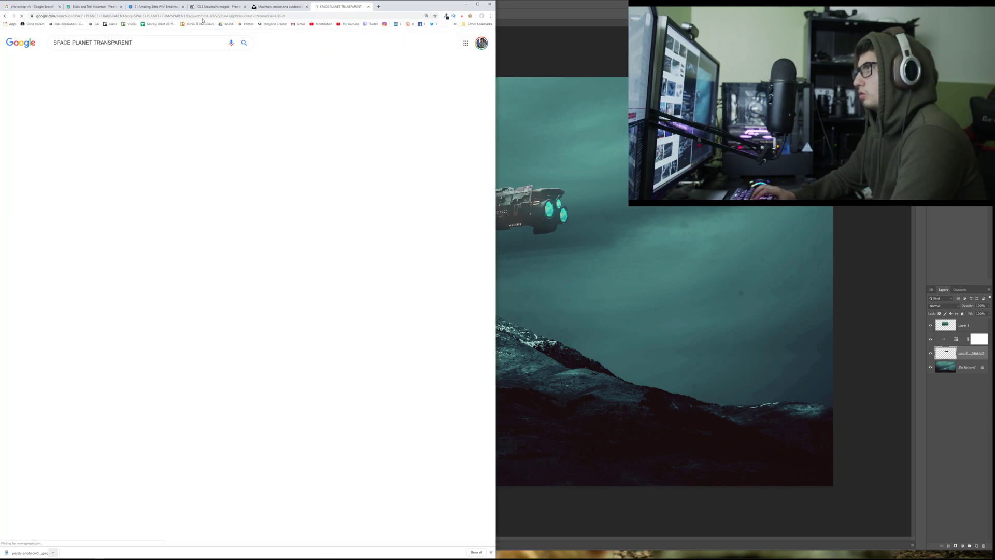
left_click(84, 61)
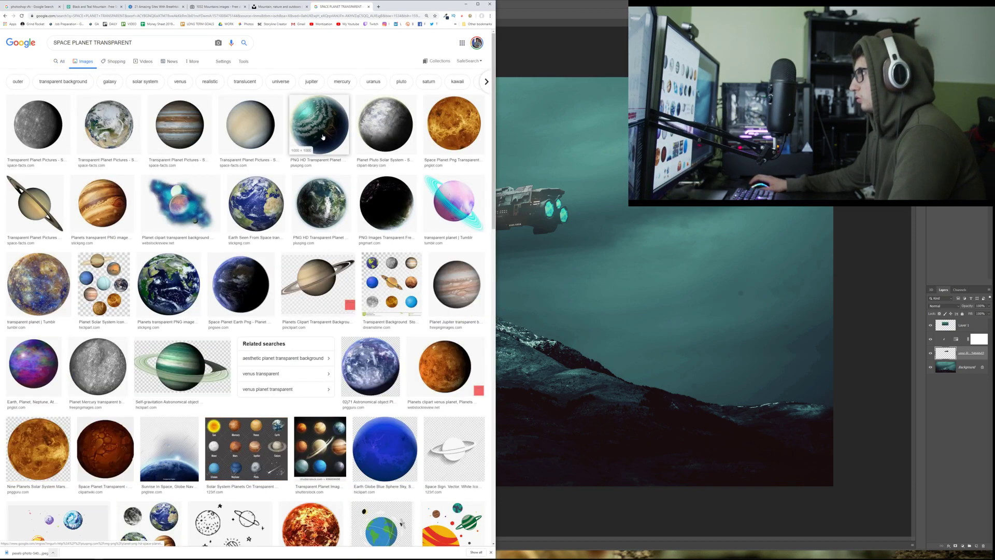
- Open the grey Mercury picture from Space Facts and save it as mercury-transparent in the Downloads folder
left_click(57, 120)
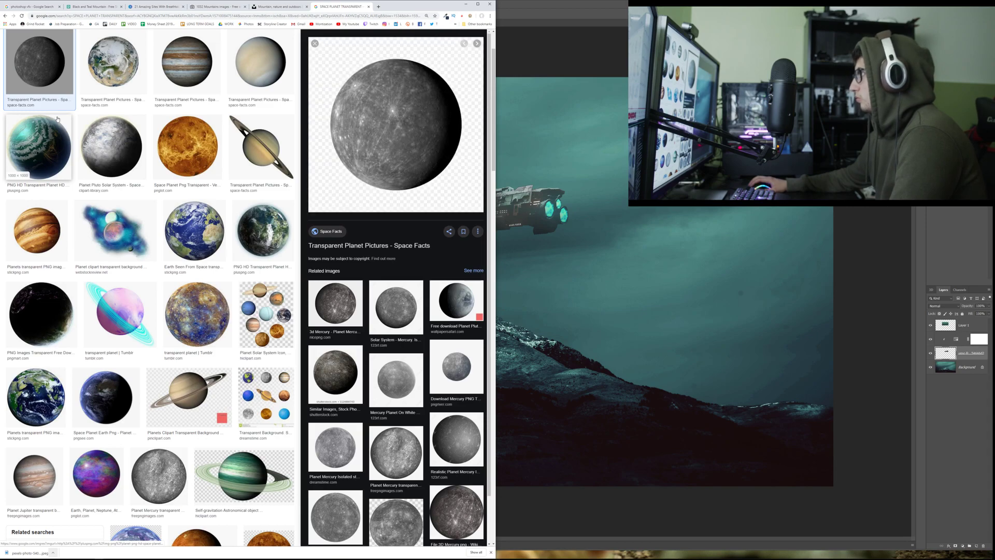
right_click(455, 151)
left_click(478, 209)
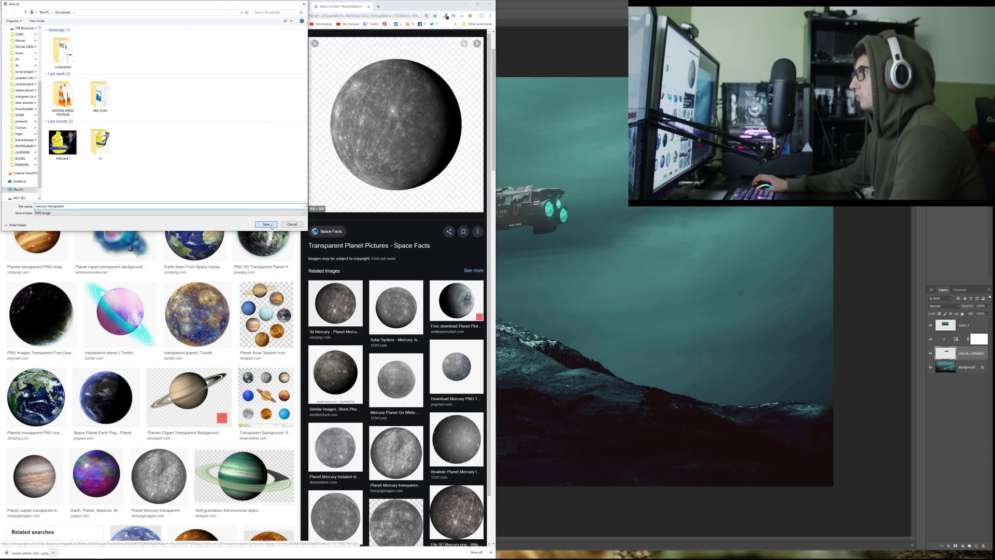
left_click(266, 224)
- Switch to the Downloads folder and place the mercury-transparent image into the mountain document in Photoshop
key("alt+Tab")
key("Tab")
key("Tab")
key("alt+Tab")
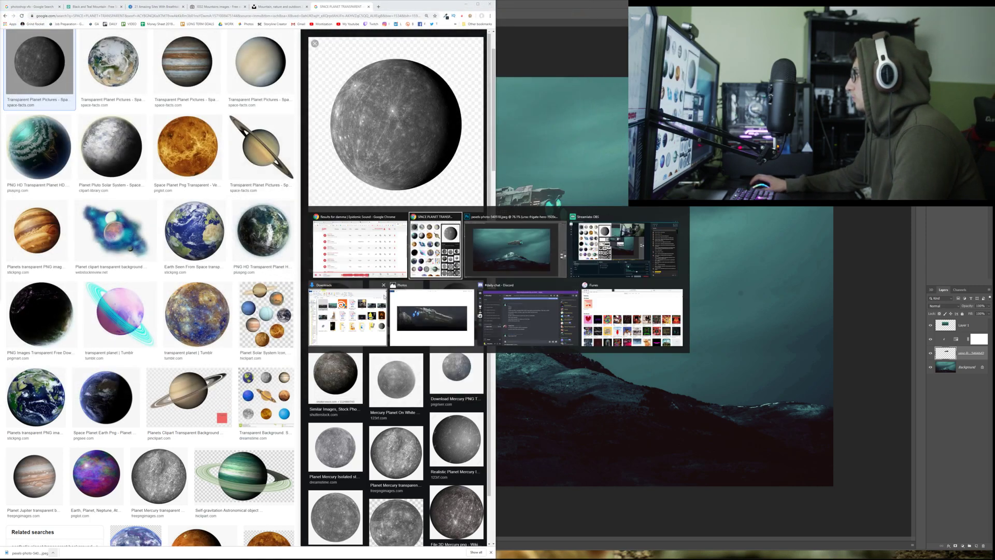
left_click(386, 293)
left_click_drag(864, 215, 370, 166)
- Enlarge the placed planet and position it in the sky just above the mountain peak
left_click_drag(468, 299, 580, 411)
left_click_drag(515, 325, 491, 267)
left_click_drag(560, 360, 661, 388)
mouse_move(519, 280)
left_mouse_down()
mouse_move(487, 295)
mouse_move(505, 285)
left_mouse_up()
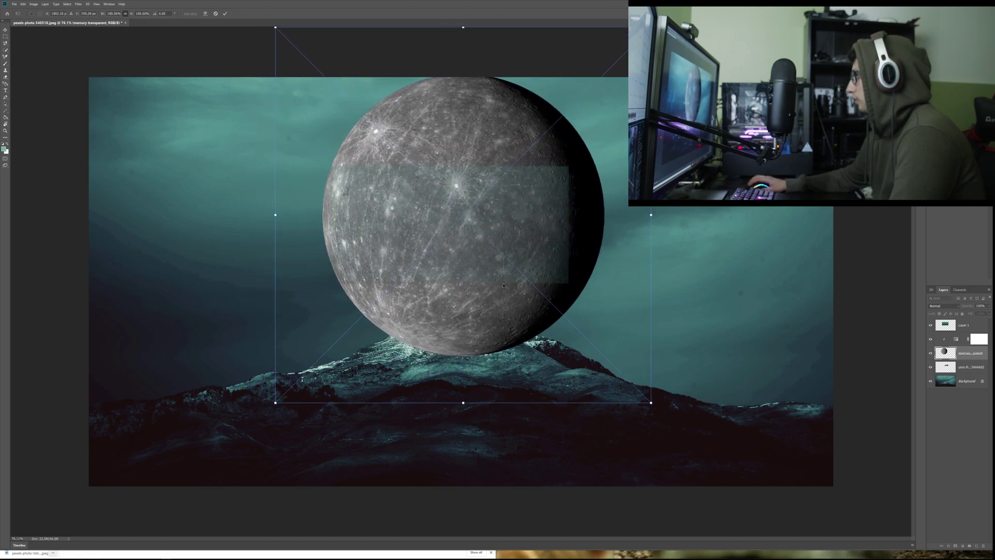
key("Return")
left_click_drag(493, 229, 496, 230)
left_click(453, 131)
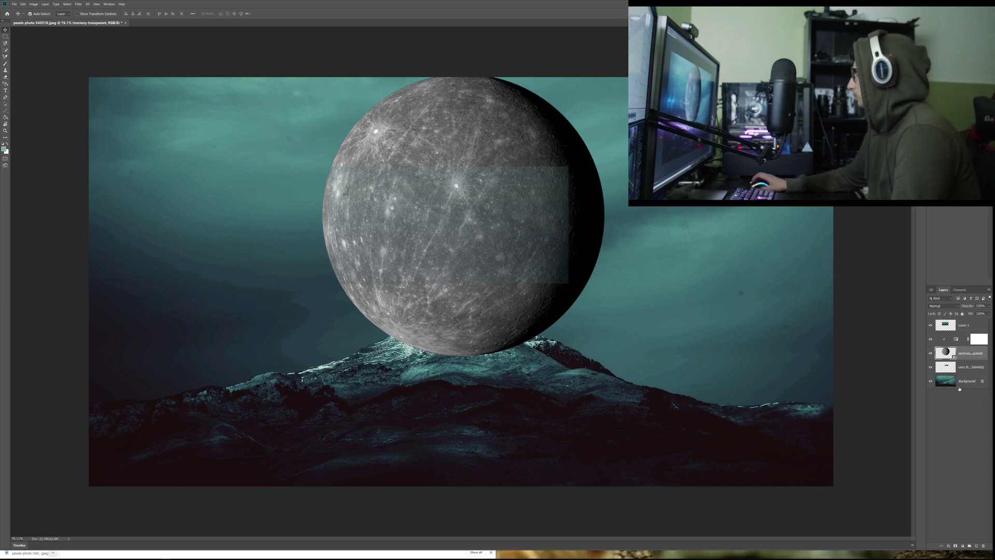
- Try reordering the planet layer to the top of the stack and beneath the spaceship layer, undoing the moves
key("ctrl+shift+bracketright")
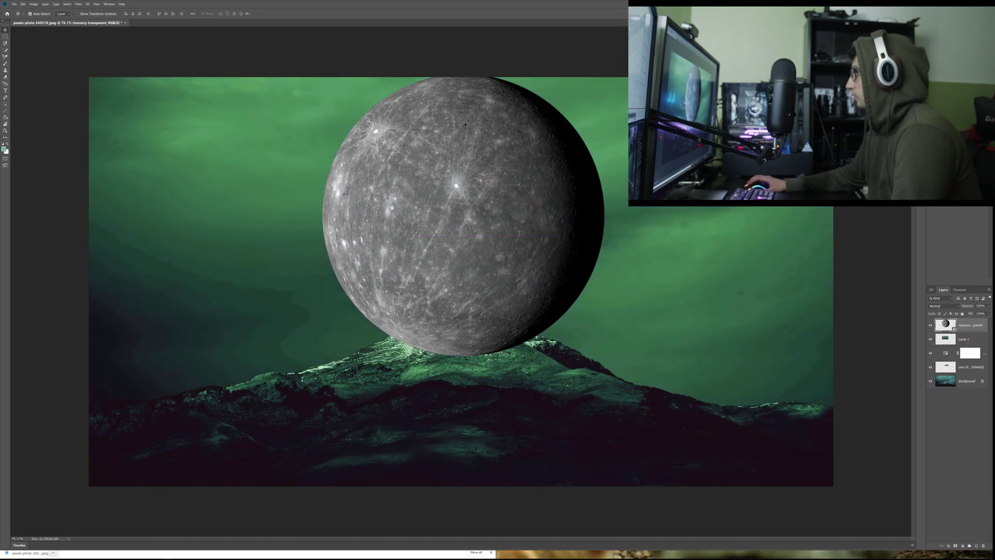
key("ctrl+z")
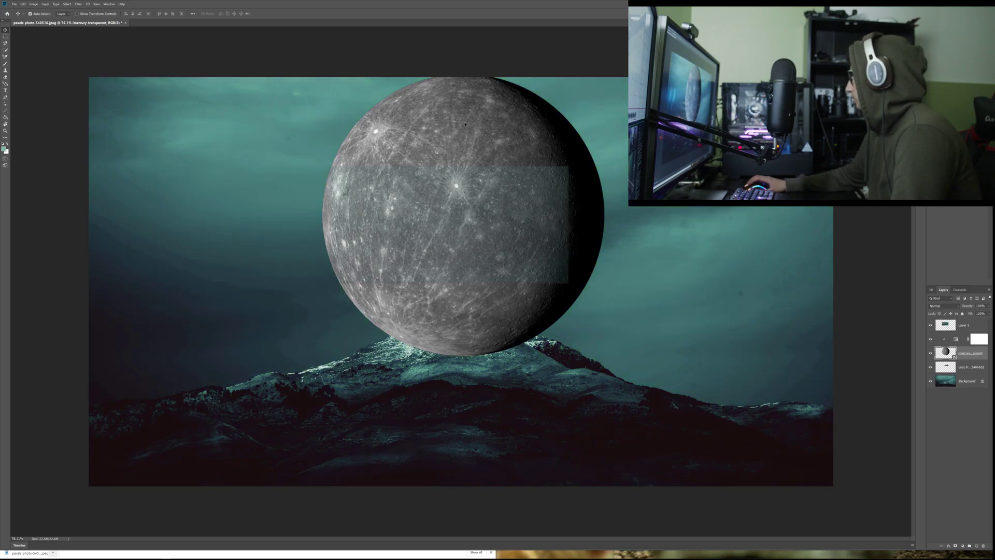
left_click_drag(964, 354, 965, 323)
key("ctrl+z")
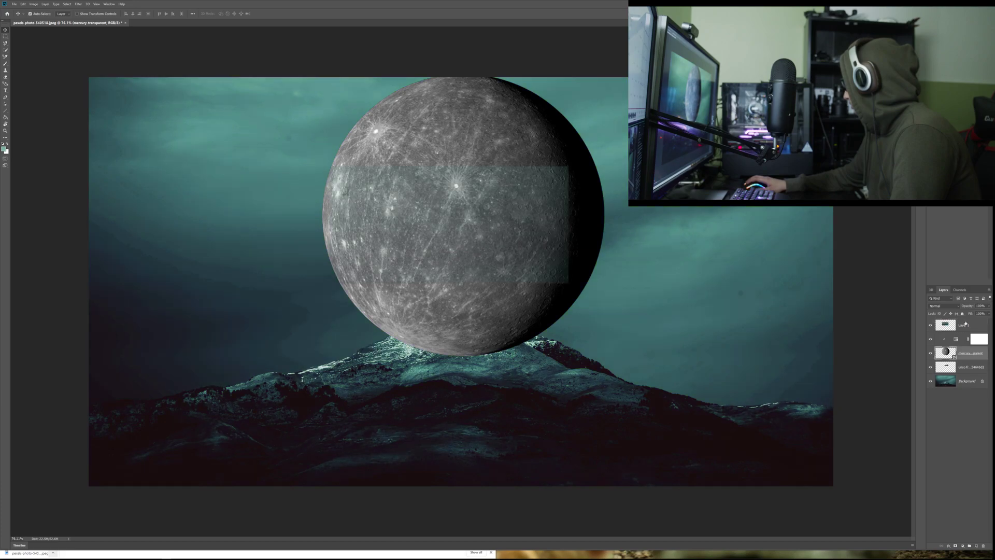
left_click_drag(974, 358, 972, 324)
key("ctrl+alt+z")
key("ctrl+alt+z")
key("ctrl+alt+z")
key("ctrl+alt+z")
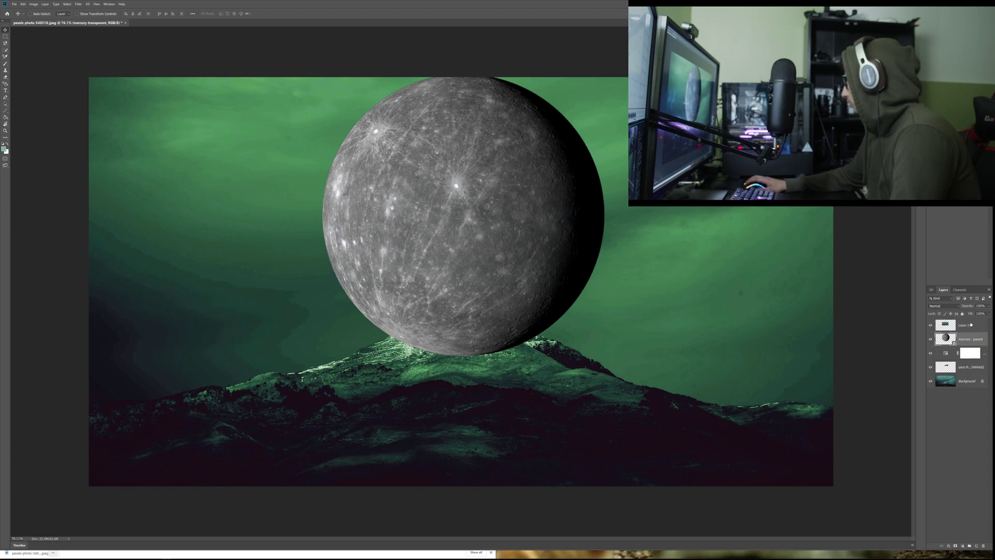
key("ctrl+shift+z")
key("ctrl+shift+z")
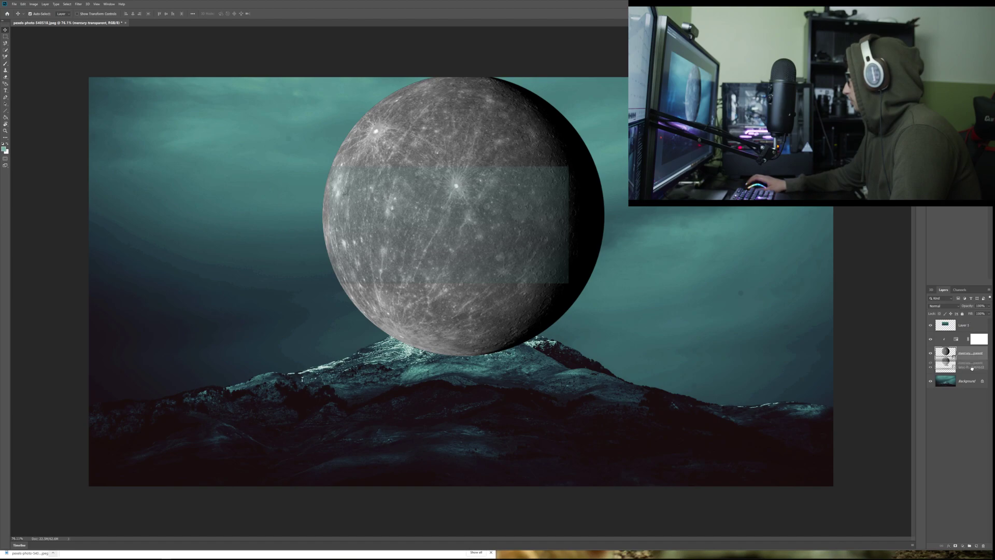
left_click_drag(962, 355, 969, 374)
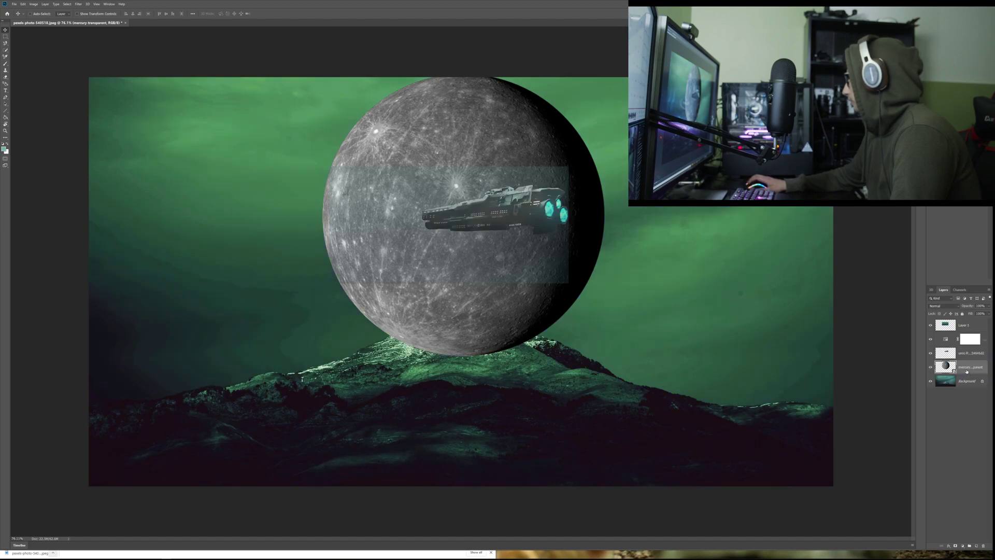
key("ctrl+z")
- Delete the planet layer and make Layer 1 the active layer
left_click_drag(968, 353, 962, 325)
key("Delete")
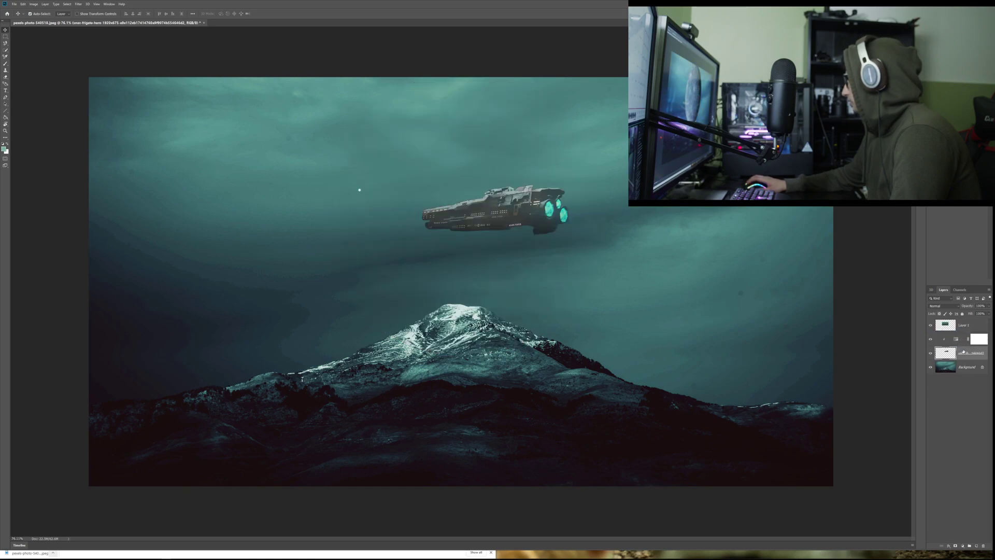
left_click(961, 325)
- Switch to the Downloads folder and place the mercury-transparent image above Layer 1 in the Photoshop mountain document again
key("alt+Tab")
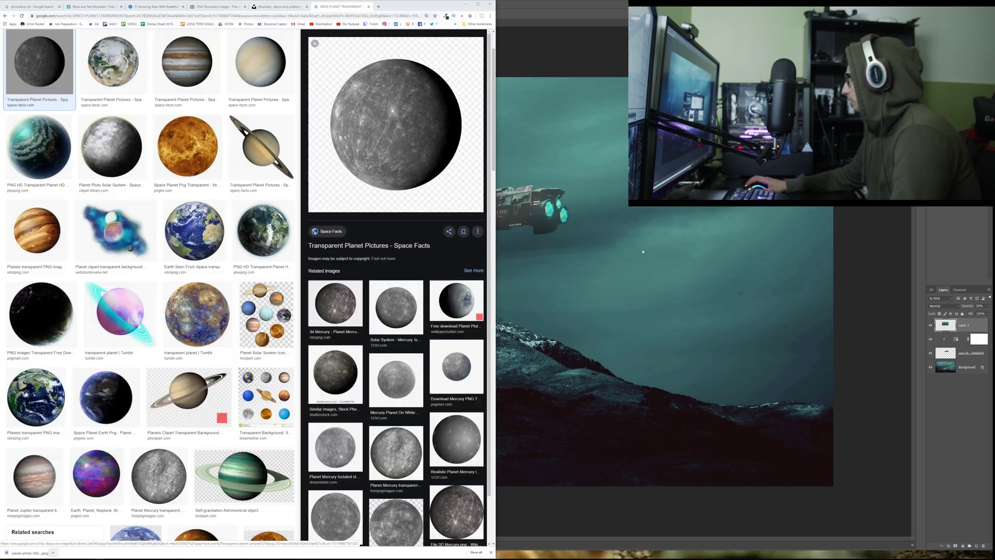
key("alt+Tab")
key("alt+Tab")
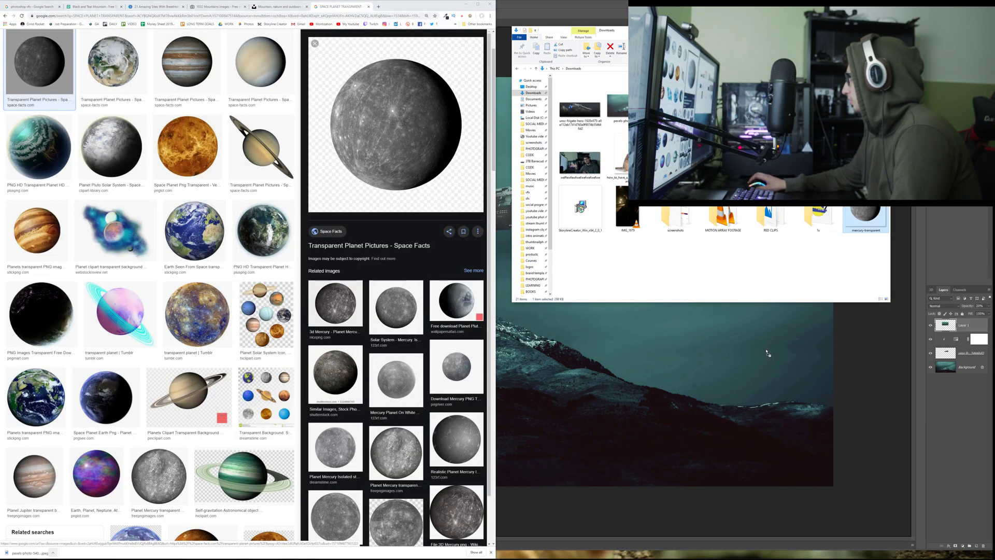
left_click(766, 347)
key("ctrl+t")
key("ctrl+v")
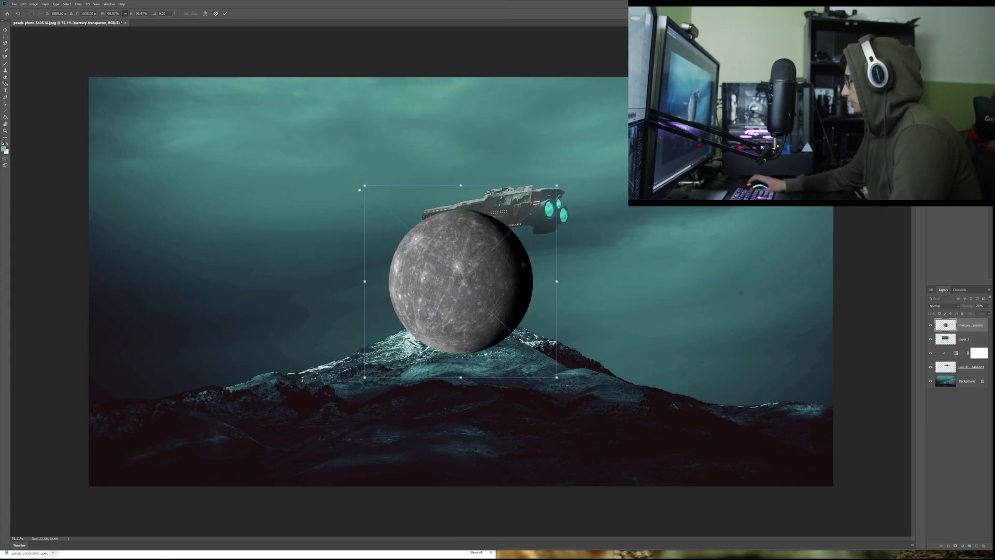
key("Return")
- Enlarge the planet until it is wider than the mountain peak and centre it over the peak, with its lower part overlapping the slopes
left_click_drag(447, 267, 357, 125)
key("ctrl+t")
left_click_drag(469, 229, 706, 333)
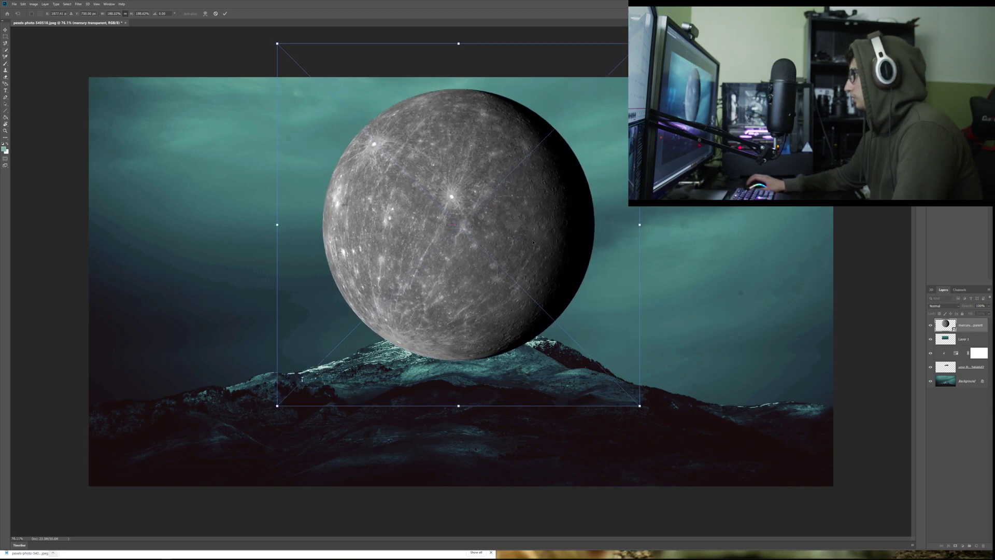
left_click_drag(531, 238, 535, 323)
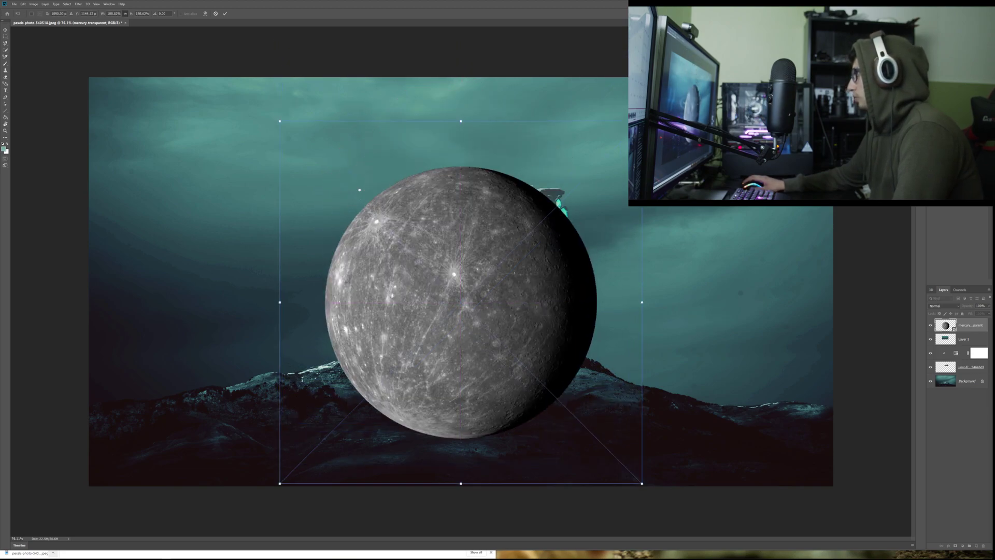
left_click_drag(280, 121, 257, 37)
left_click_drag(541, 222, 513, 242)
key("Return")
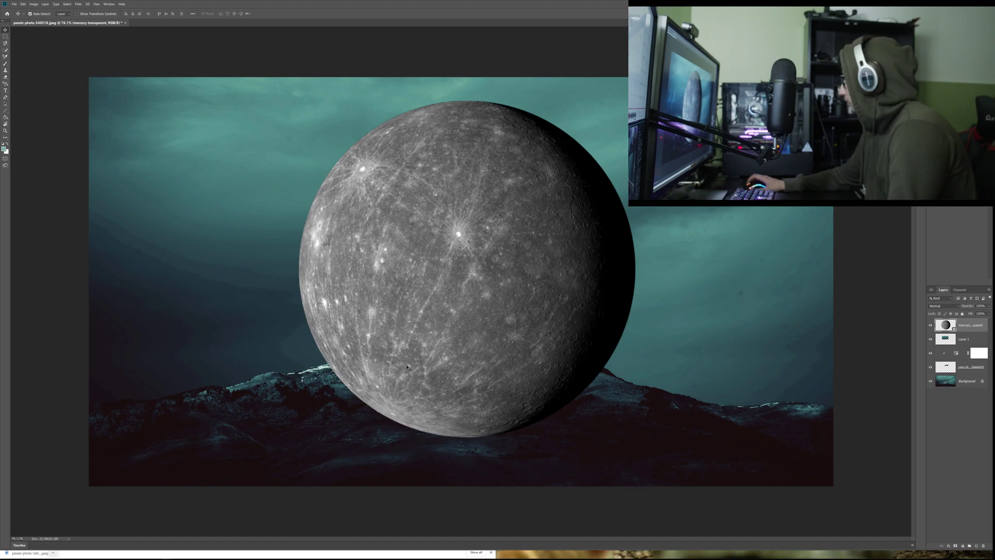
- Select the planet layer and rasterize its smart object so its pixels can be erased
scroll(415, 367, "up", 5)
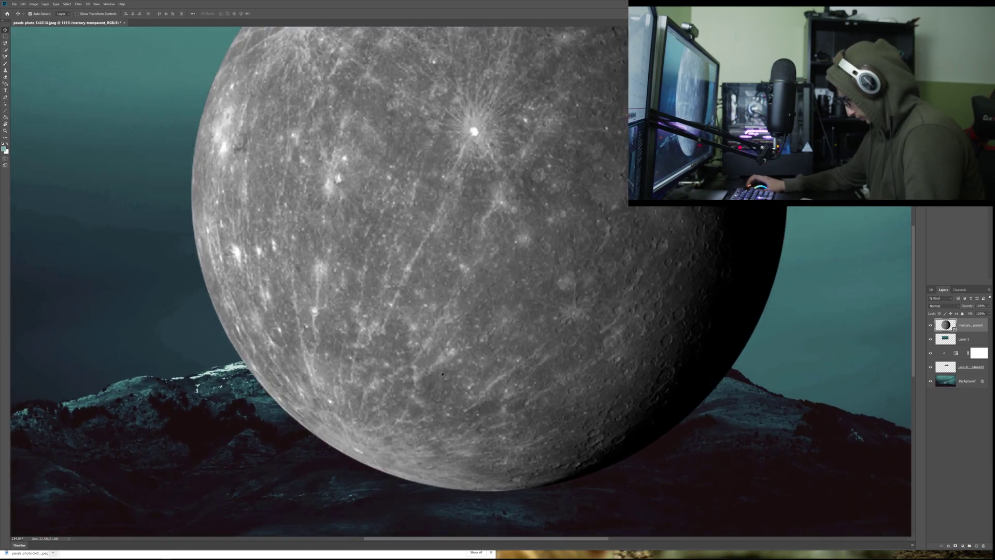
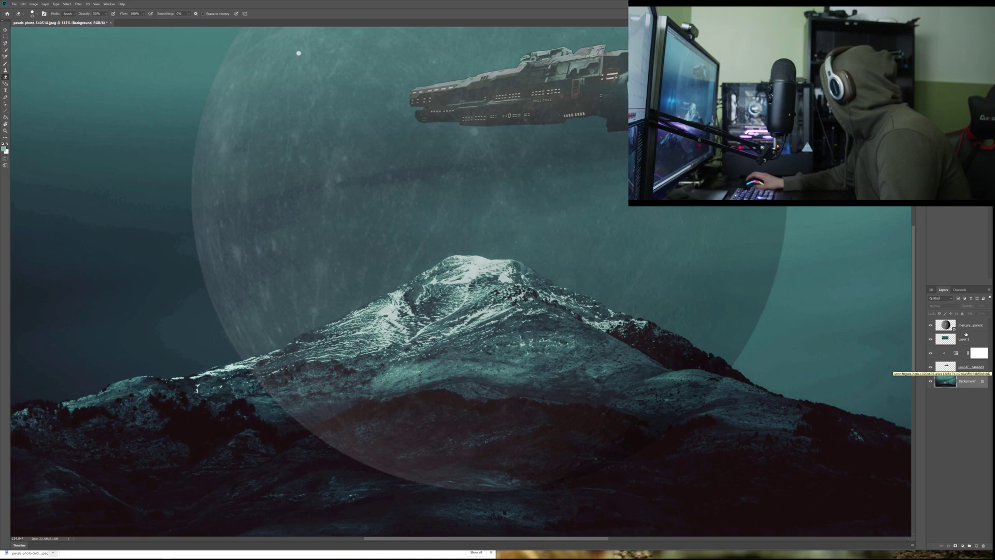
left_click(967, 325)
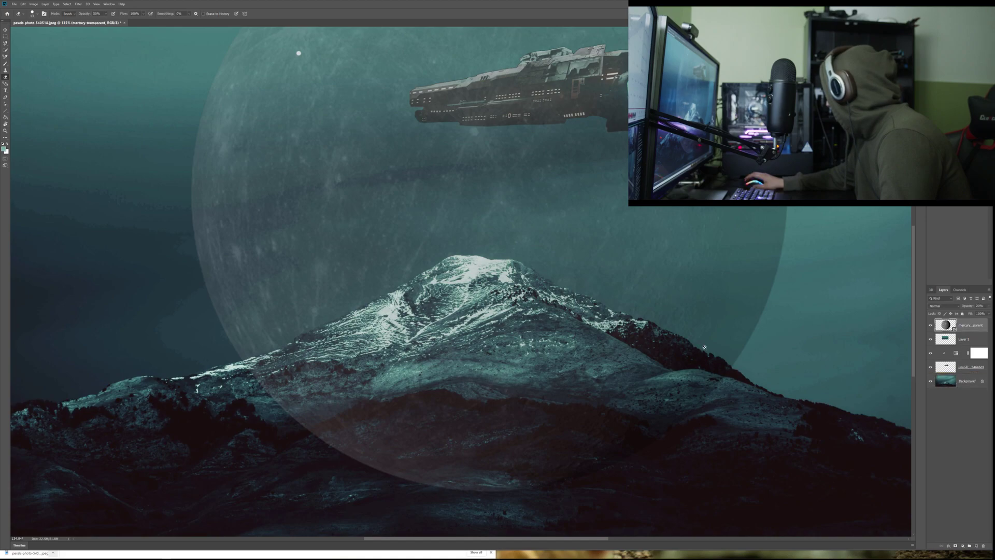
left_click(241, 365)
key("Return")
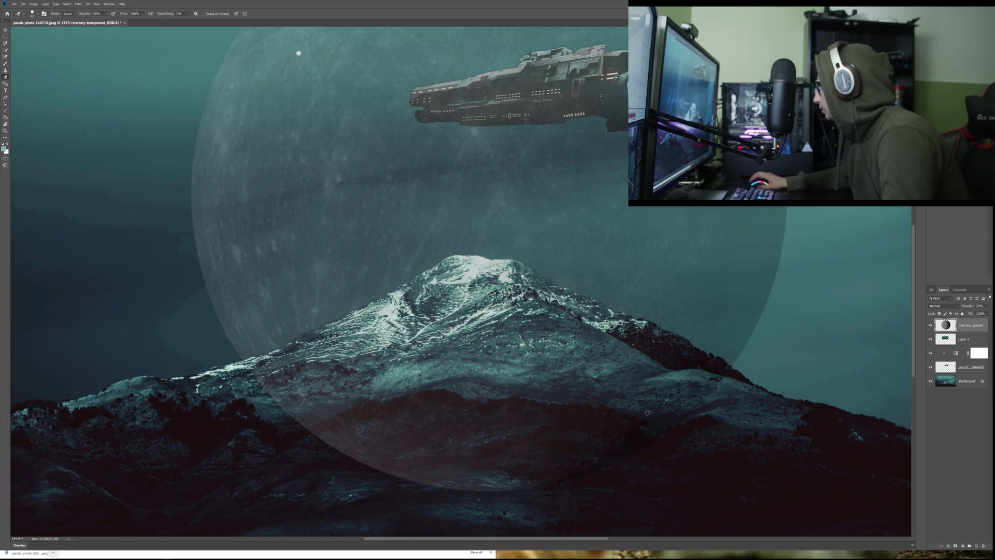
- Outline the part of the planet overlapping the mountain slopes with the Lasso tool and delete it
key("m")
right_click(5, 43)
left_click(26, 42)
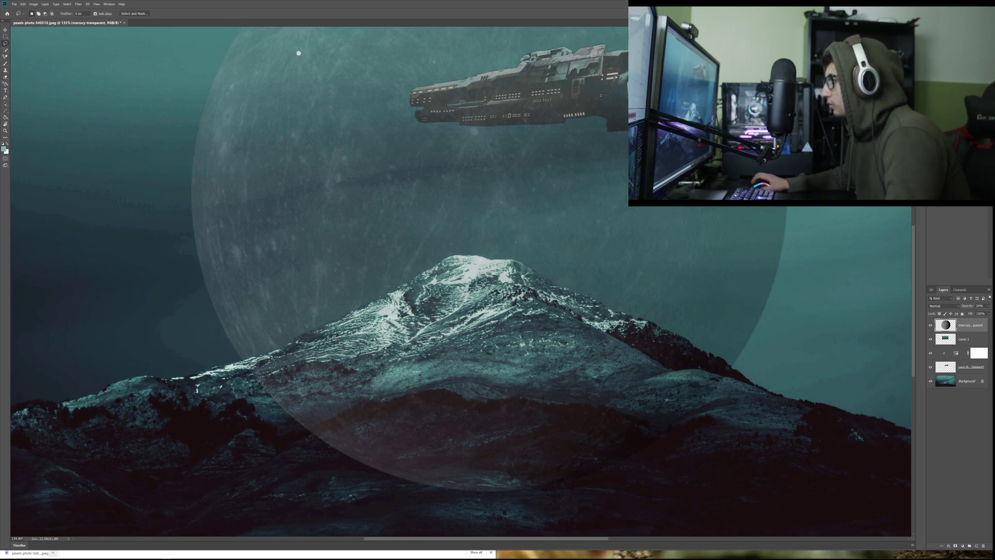
mouse_move(563, 343)
left_mouse_down()
mouse_move(752, 409)
mouse_move(758, 474)
mouse_move(558, 510)
mouse_move(408, 523)
mouse_move(260, 487)
left_mouse_up()
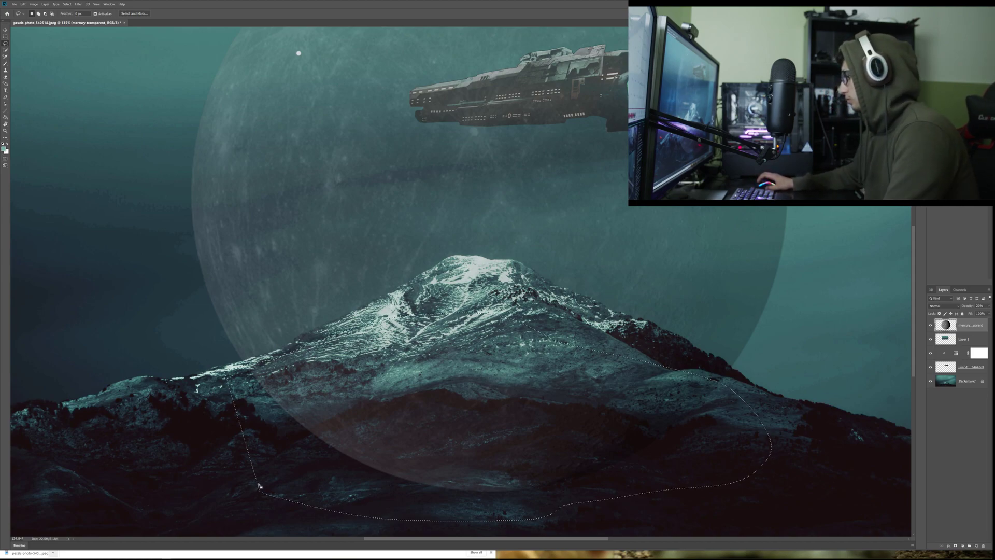
key("Delete")
key("ctrl+d")
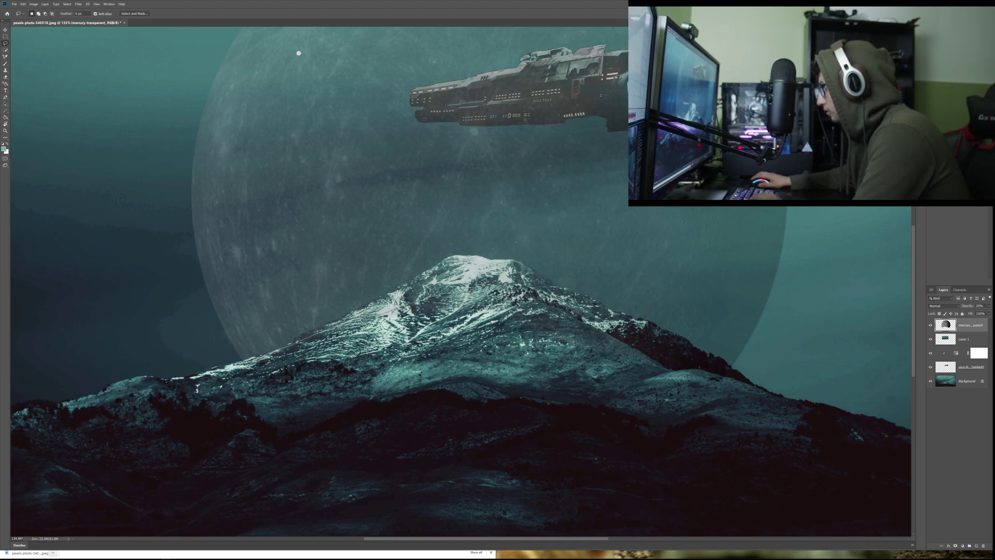
left_click_drag(619, 321, 677, 346)
mouse_move(742, 386)
left_mouse_down()
mouse_move(539, 460)
mouse_move(163, 465)
left_mouse_up()
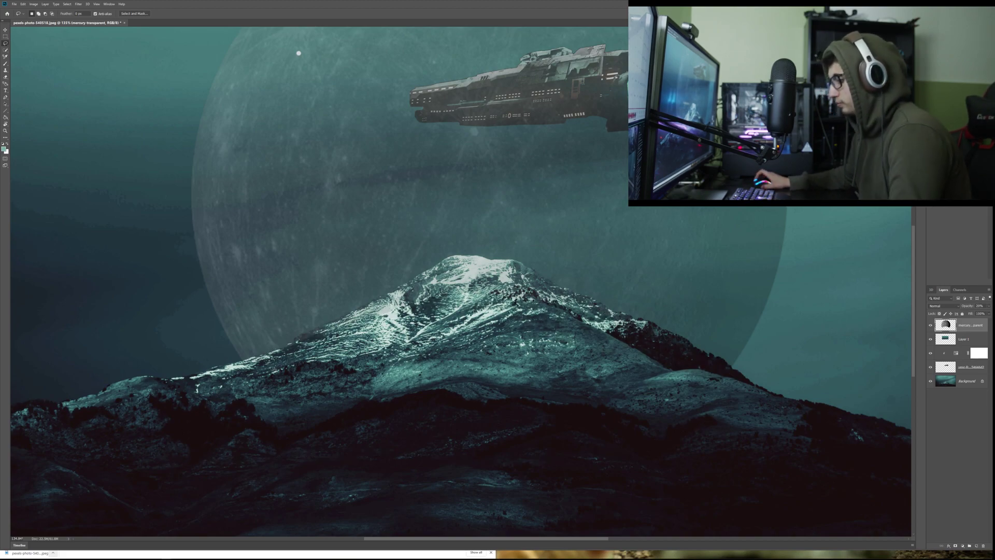
- Raise the planet layer's opacity and erase its leftover overlap along the mountain's left ridge
scroll(264, 369, "up", 10)
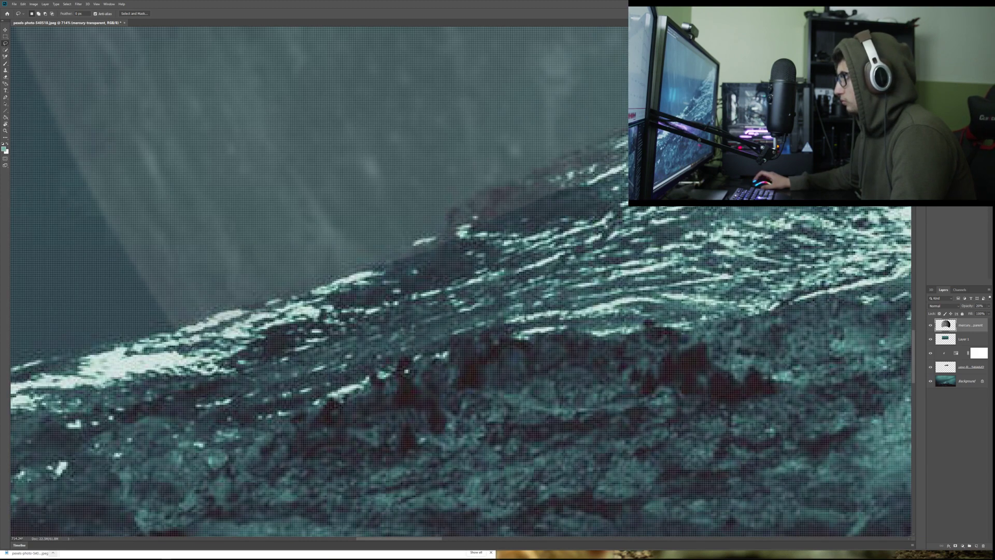
scroll(263, 369, "down", 1)
type("63")
key("Return")
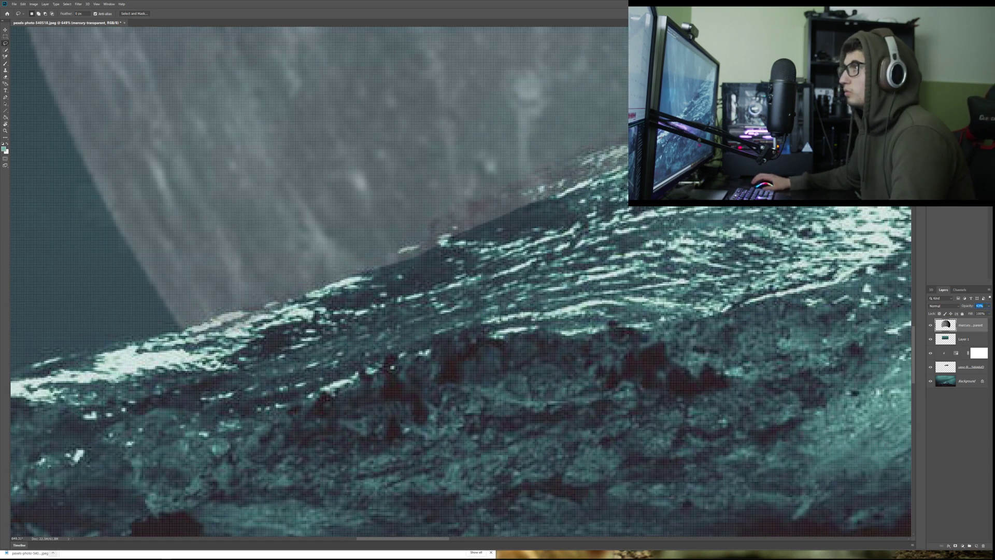
left_click(6, 77)
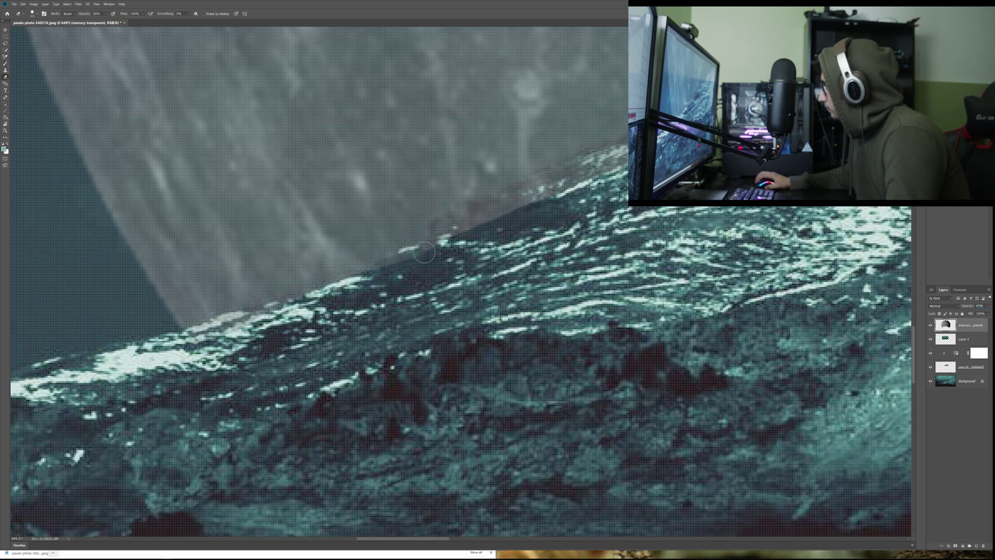
scroll(444, 239, "down", 2)
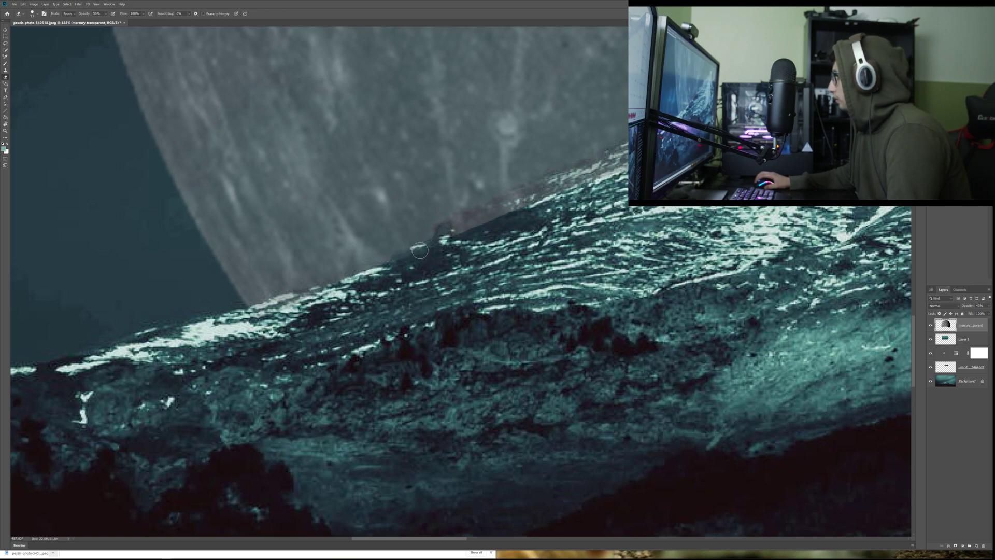
mouse_move(403, 259)
left_mouse_down()
mouse_move(270, 300)
mouse_move(298, 300)
mouse_move(256, 302)
mouse_move(267, 302)
left_mouse_up()
- Begin a quick selection of the snowy left ridge on the Background layer
left_click(5, 50)
key("ctrl+z")
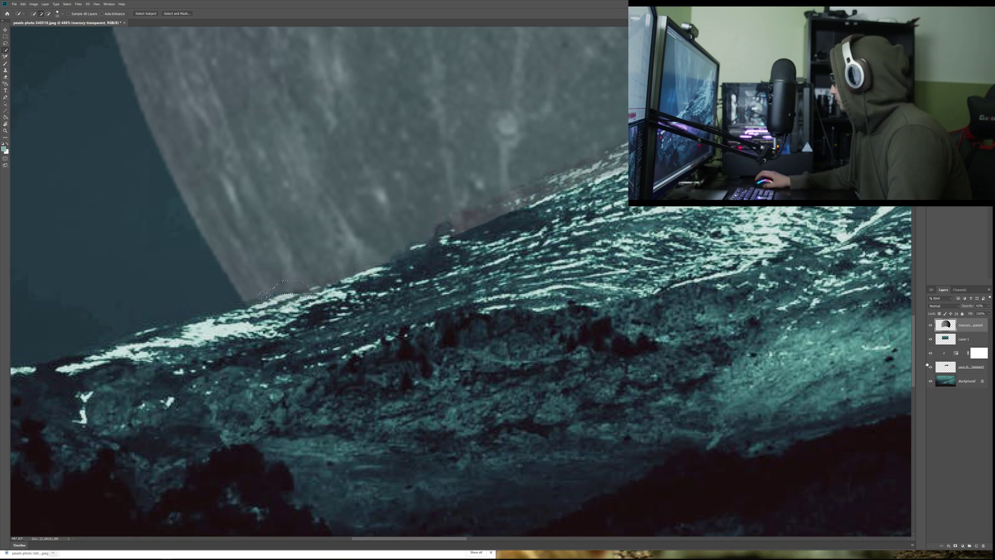
left_click(967, 381)
left_click(262, 298)
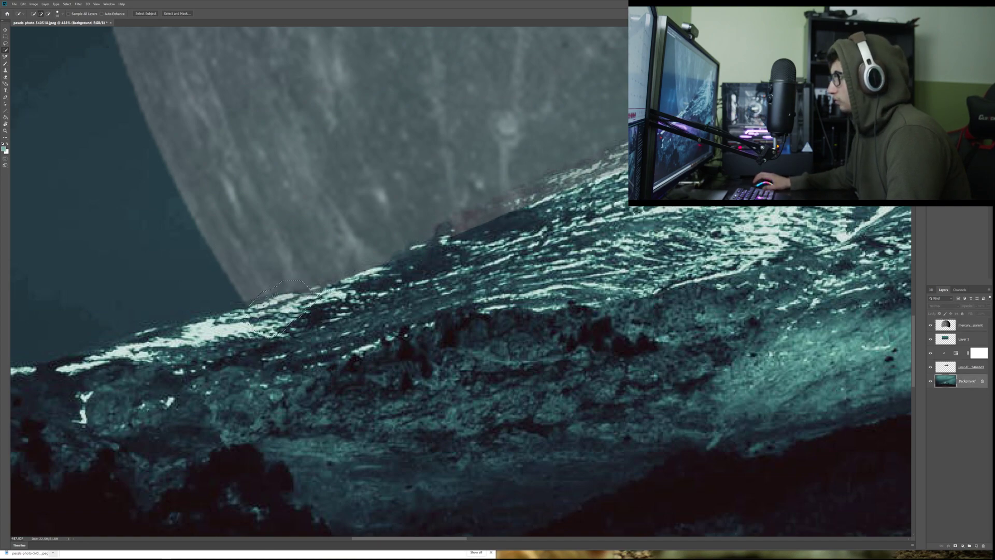
mouse_move(229, 310)
left_mouse_down()
mouse_move(236, 294)
mouse_move(263, 288)
mouse_move(248, 285)
mouse_move(228, 301)
left_mouse_up()
left_click_drag(298, 287, 242, 306)
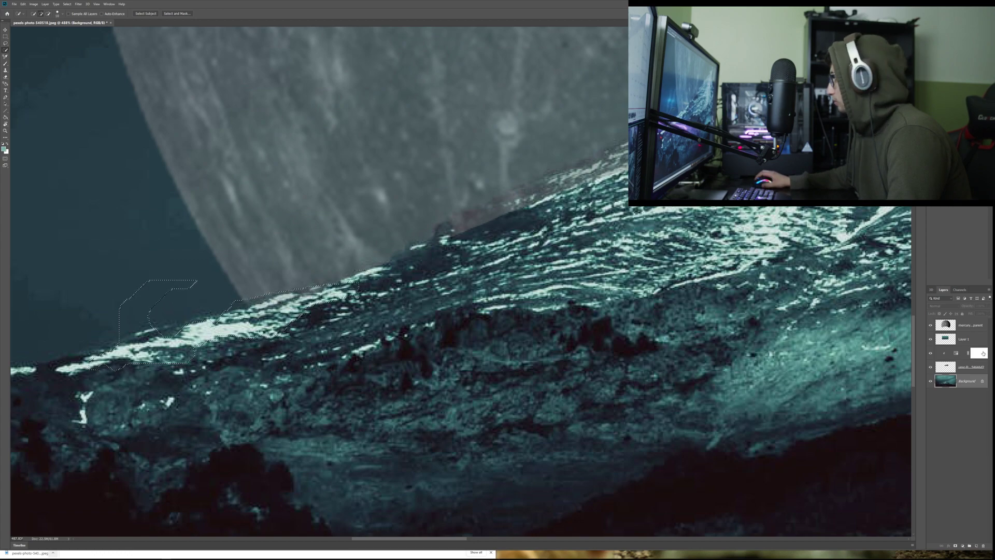
- Hide the planet layer and extend the quick selection up the left ridge toward the peak
key("ctrl+comma")
mouse_move(299, 289)
left_mouse_down()
mouse_move(364, 280)
mouse_move(371, 266)
mouse_move(435, 246)
mouse_move(410, 244)
mouse_move(474, 222)
mouse_move(451, 222)
left_mouse_up()
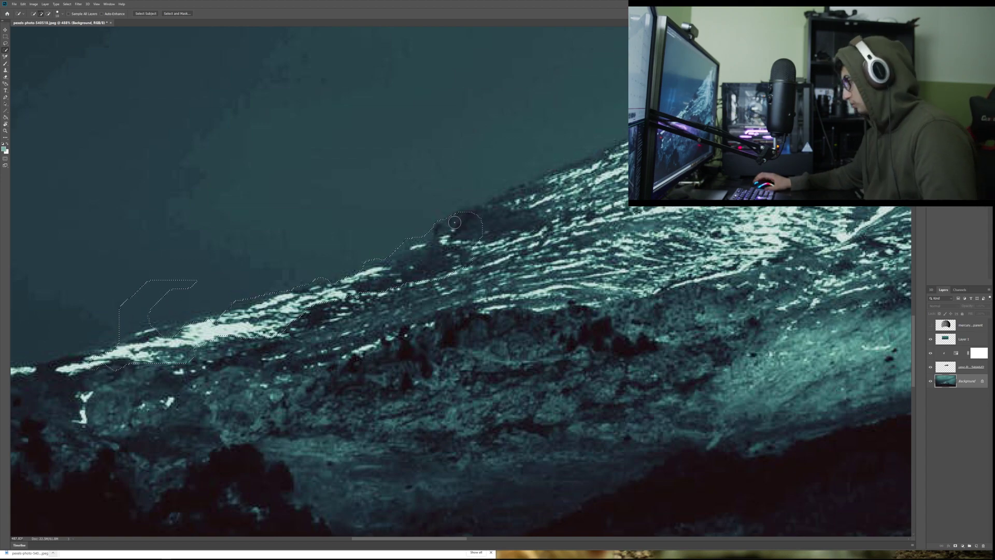
mouse_move(523, 194)
left_mouse_down()
mouse_move(495, 199)
mouse_move(539, 186)
mouse_move(586, 145)
left_mouse_up()
left_click_drag(539, 179, 579, 153)
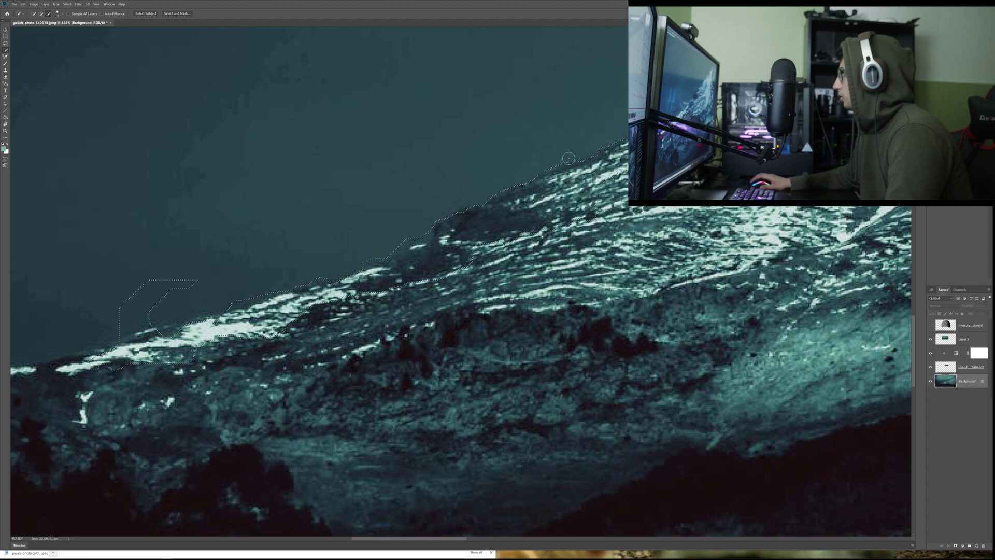
- Refine the quick selection along the snowy left ridge, removing the stray sky loop and following the slope's edge
scroll(135, 388, "up", 3)
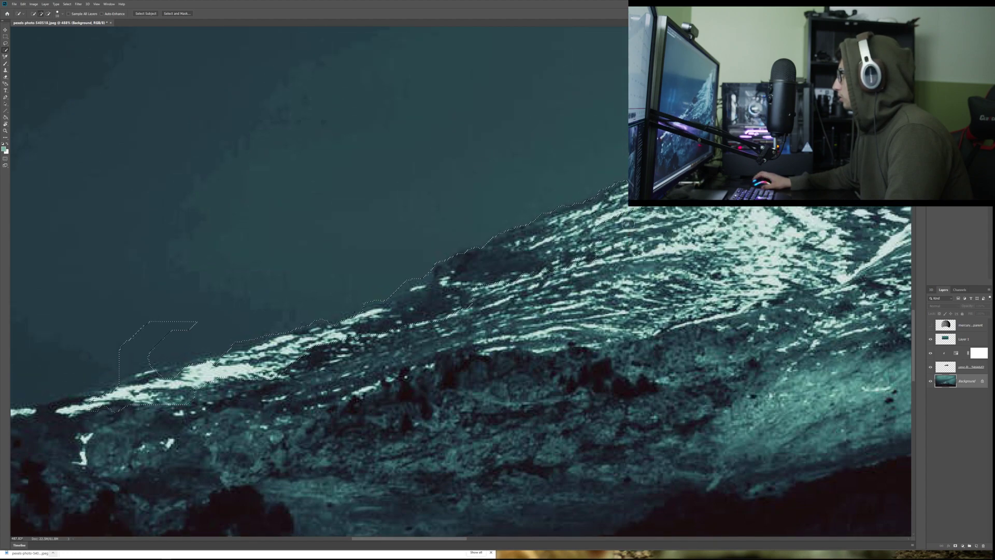
mouse_move(135, 387)
left_mouse_down()
mouse_move(98, 398)
mouse_move(177, 344)
mouse_move(119, 368)
mouse_move(156, 370)
mouse_move(122, 399)
left_mouse_up()
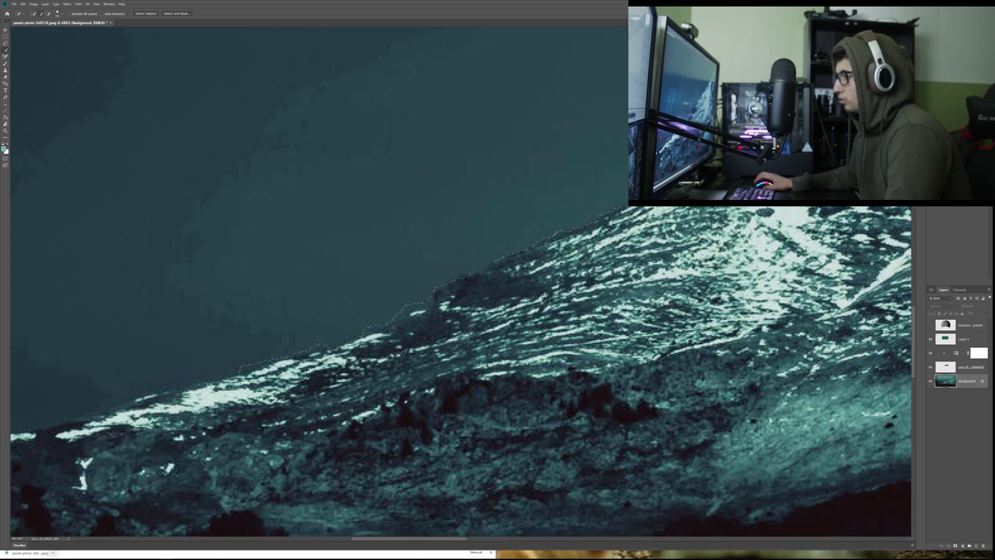
left_click_drag(185, 395, 121, 413)
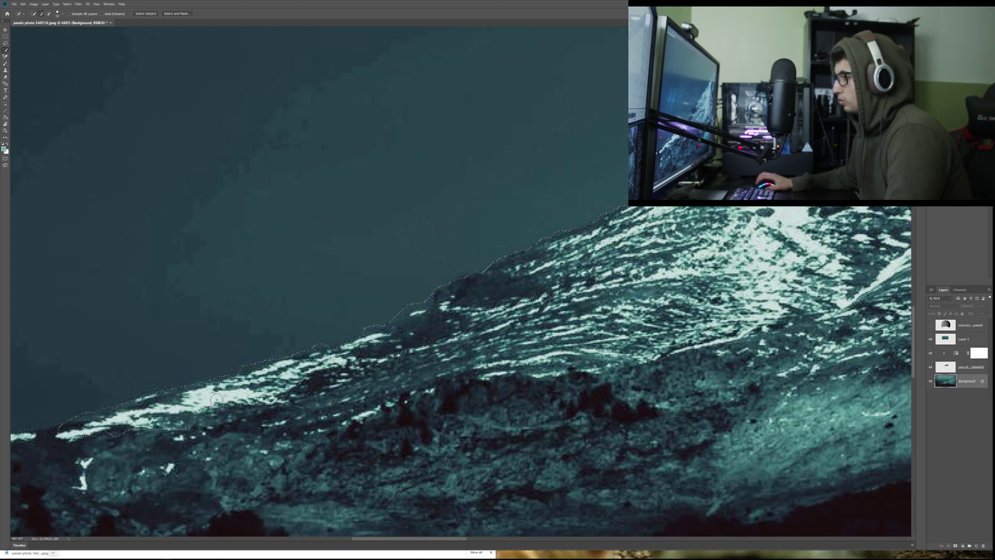
left_click_drag(198, 383, 123, 405)
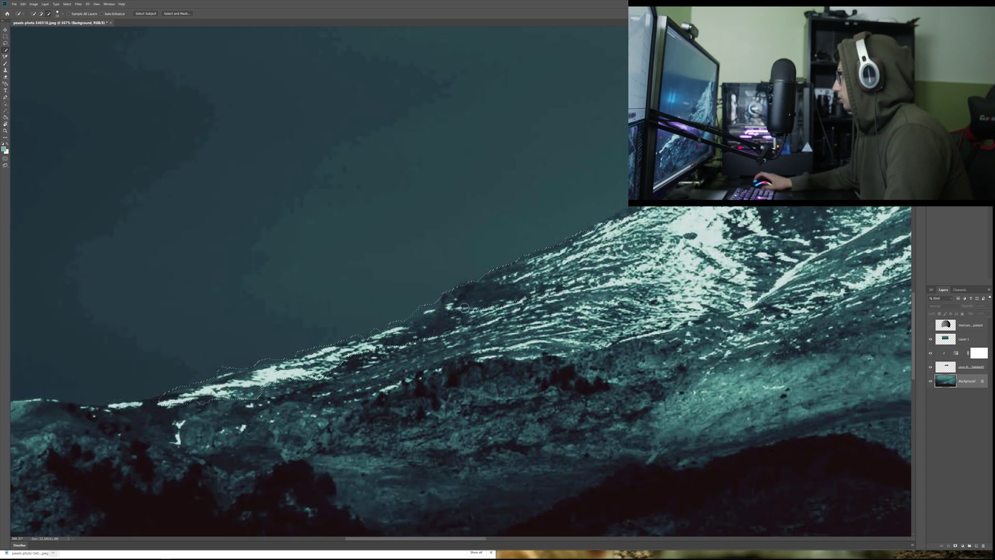
scroll(445, 302, "down", 2)
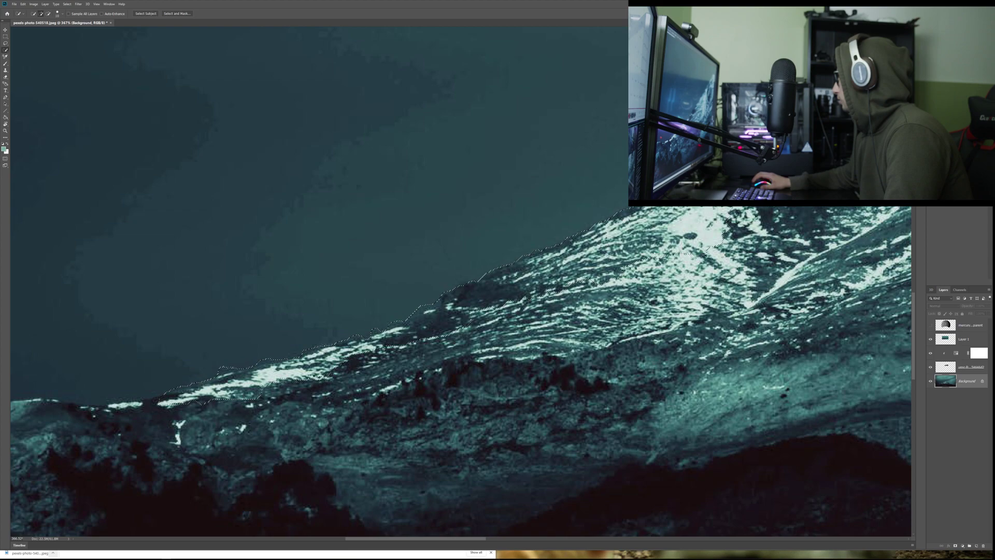
left_click_drag(290, 371, 337, 363)
scroll(777, 129, "down", 2)
scroll(556, 224, "down", 4)
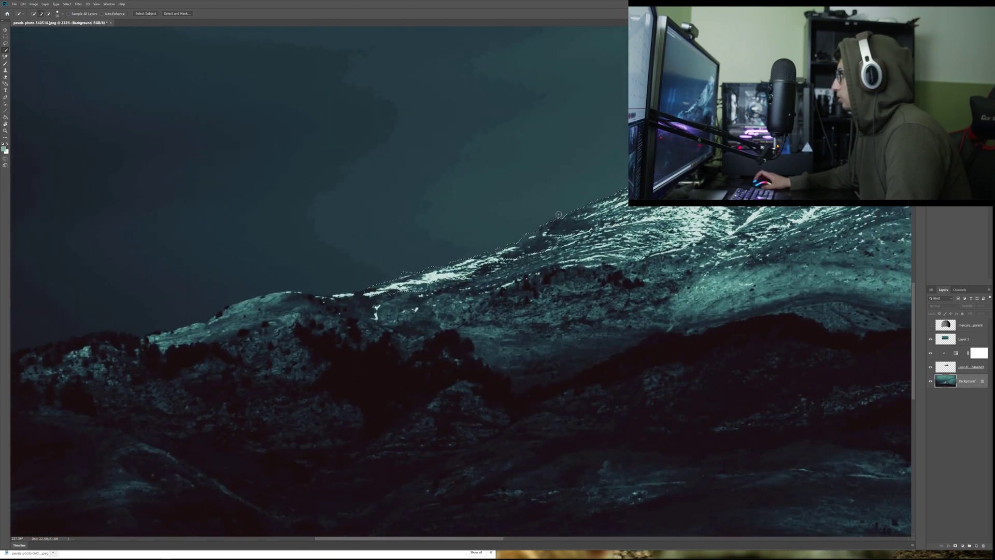
- Extend the quick selection past the summit along the snowy upper part of the mountain's right slope
scroll(556, 224, "right", 3)
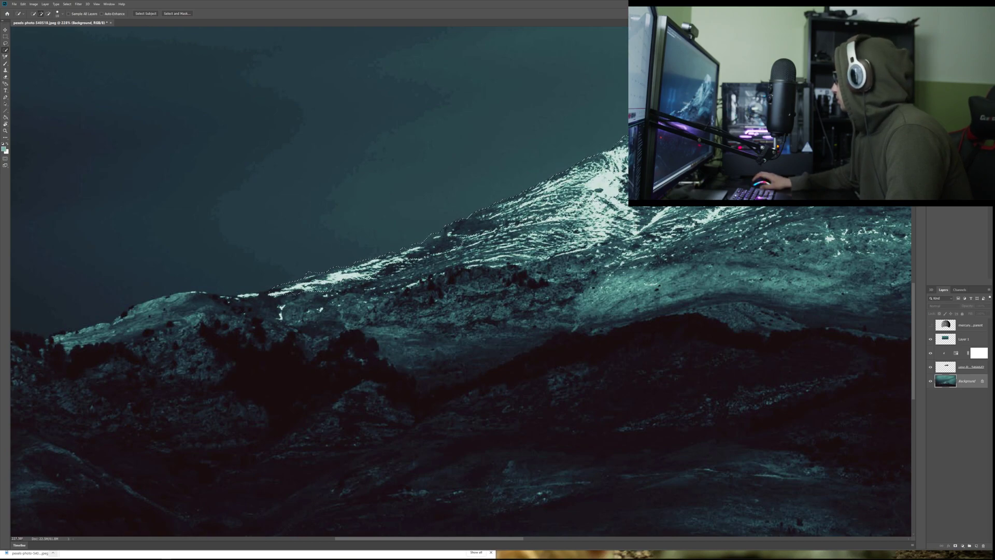
scroll(708, 130, "down", 2)
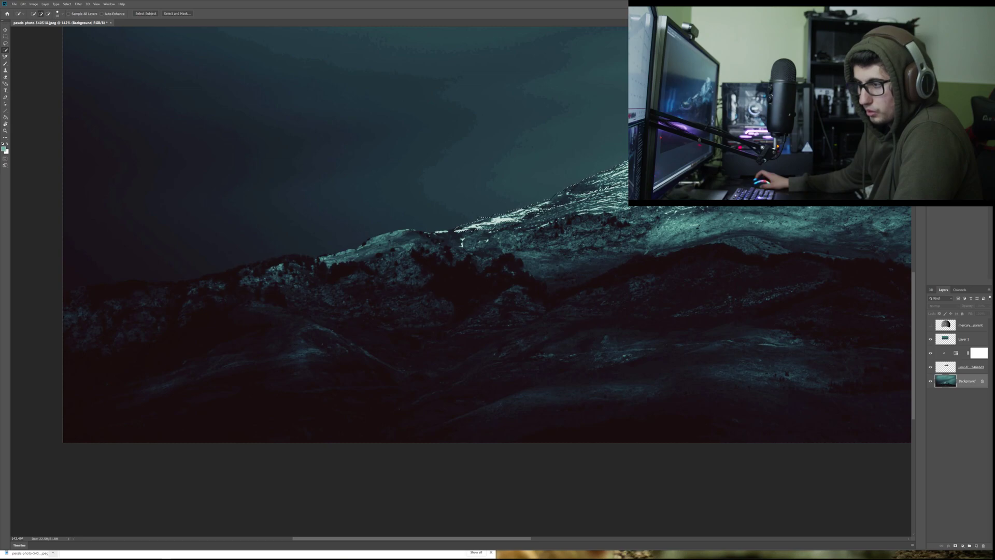
scroll(550, 213, "up", 4)
scroll(549, 213, "up", 3)
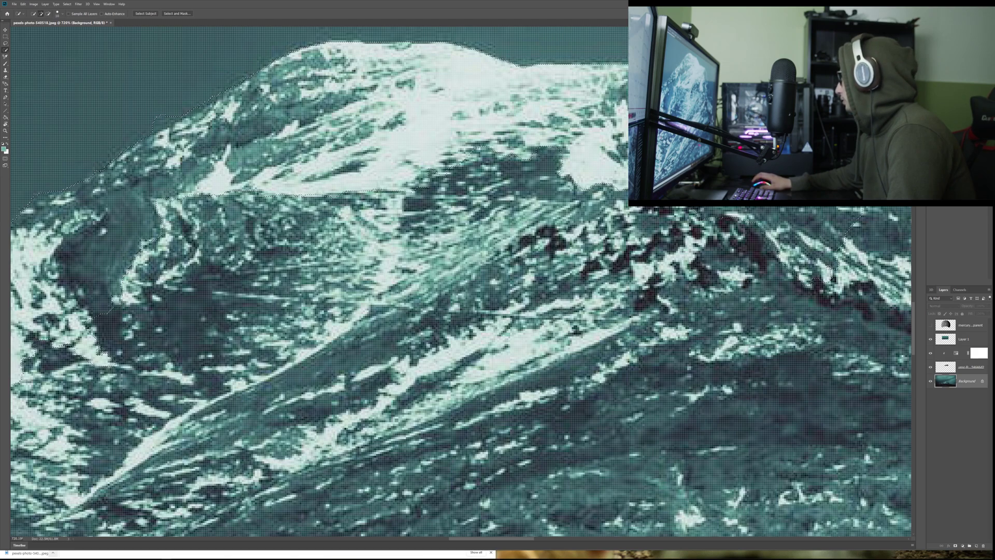
scroll(576, 329, "down", 2)
scroll(575, 330, "down", 3)
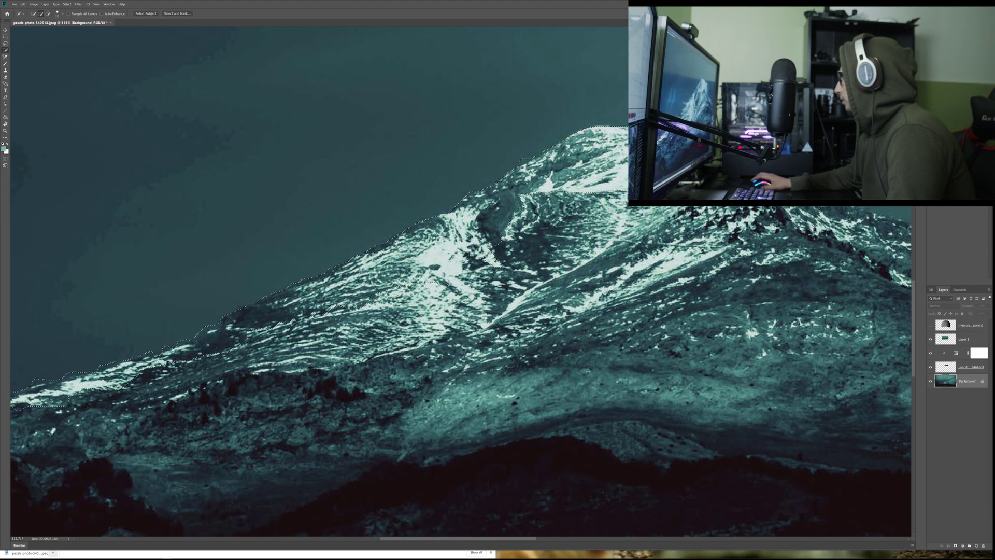
scroll(736, 208, "right", 3)
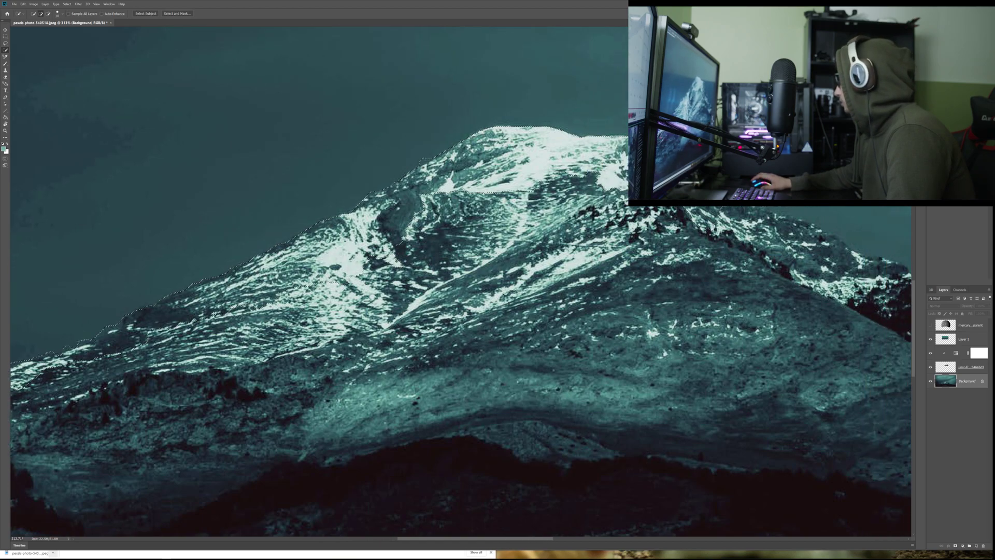
left_click_drag(736, 207, 840, 254)
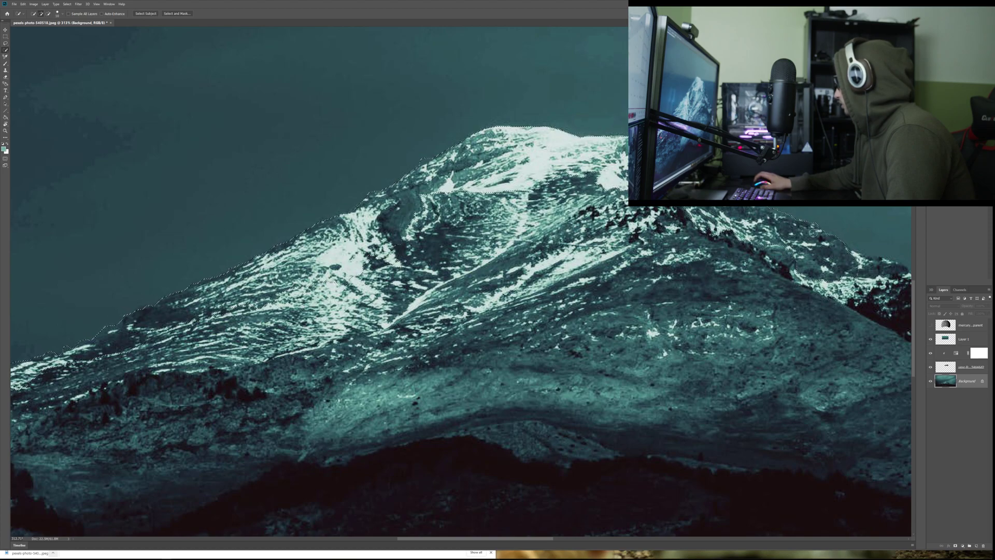
- Extend the quick selection down the dark right ridge to the planet's edge and show the planet layer again
scroll(797, 250, "down", 2)
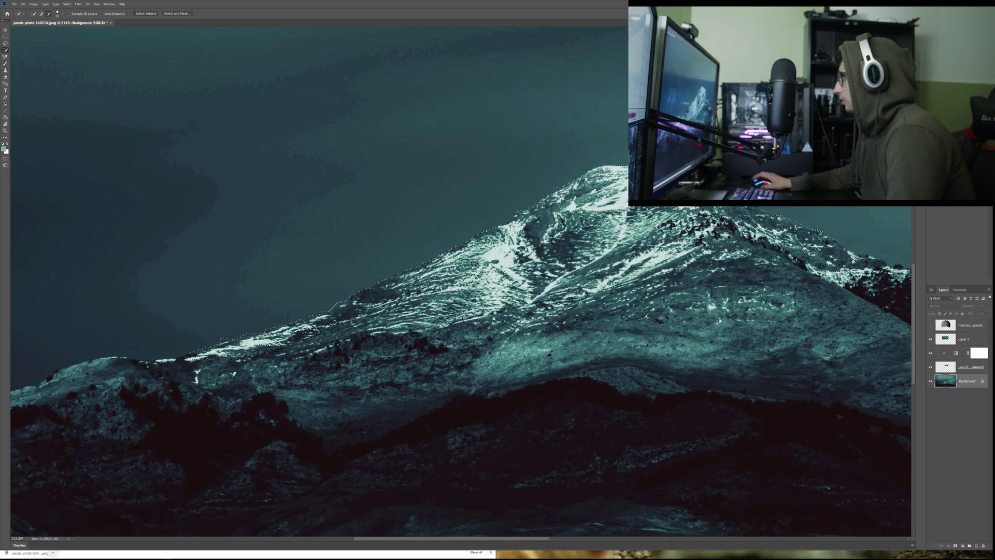
scroll(647, 280, "down", 1)
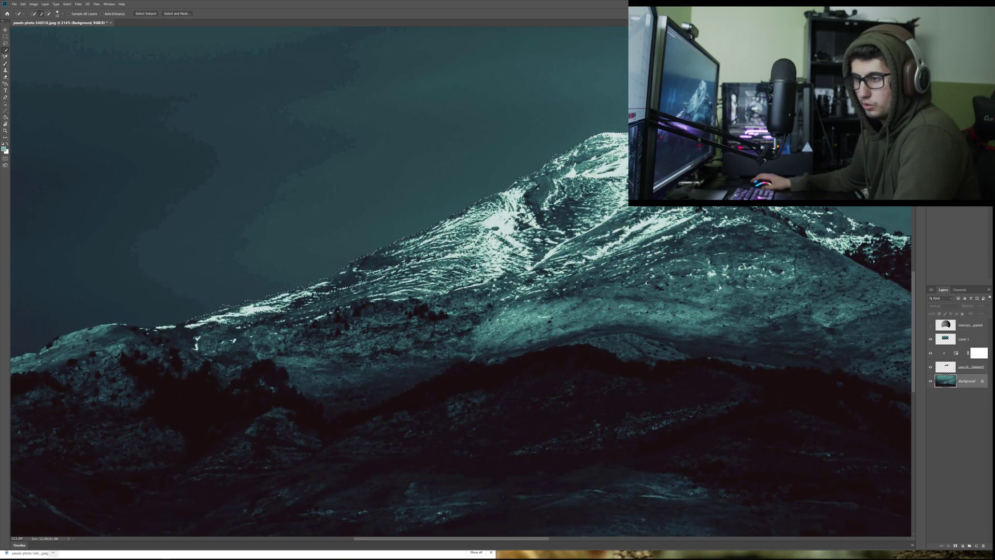
scroll(647, 282, "right", 1)
scroll(648, 282, "right", 5)
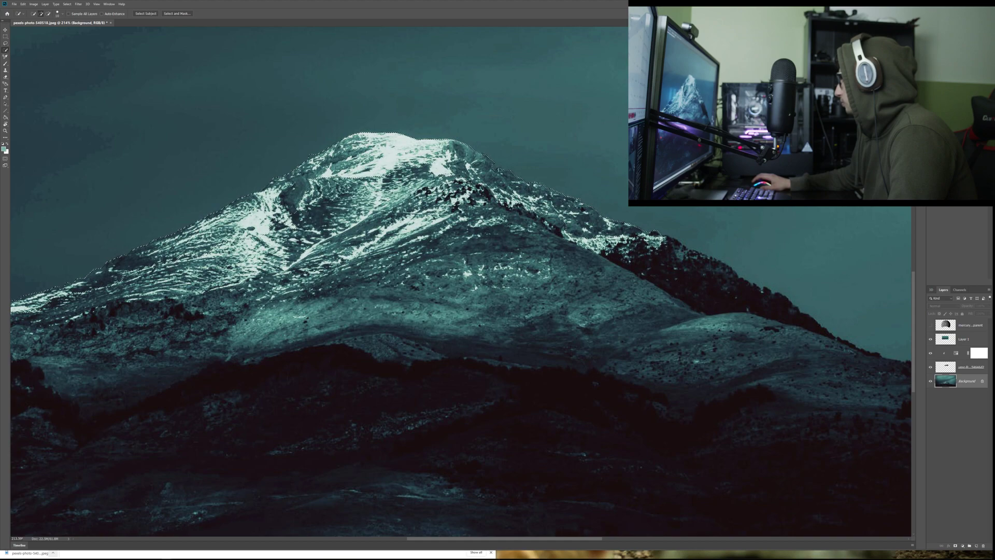
left_click(670, 251)
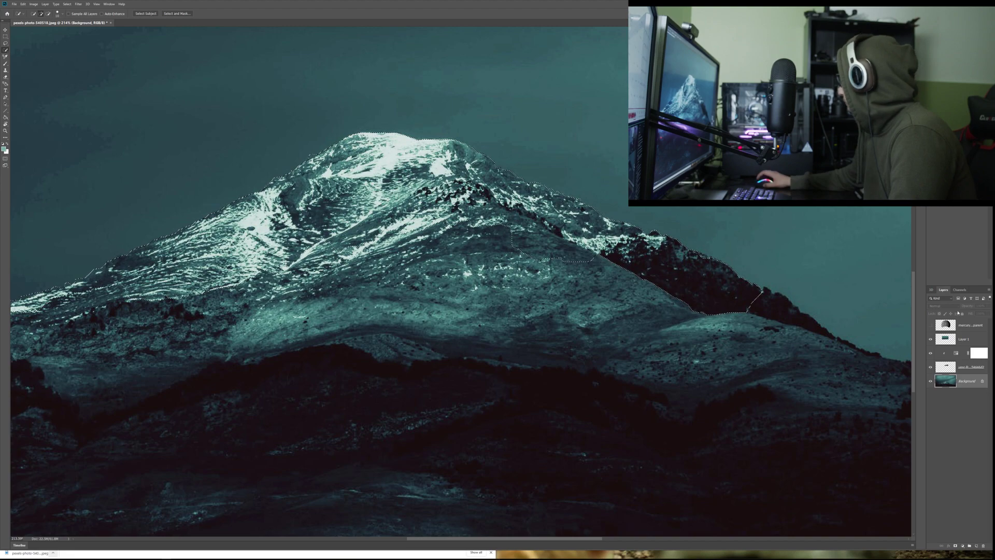
left_click(931, 325)
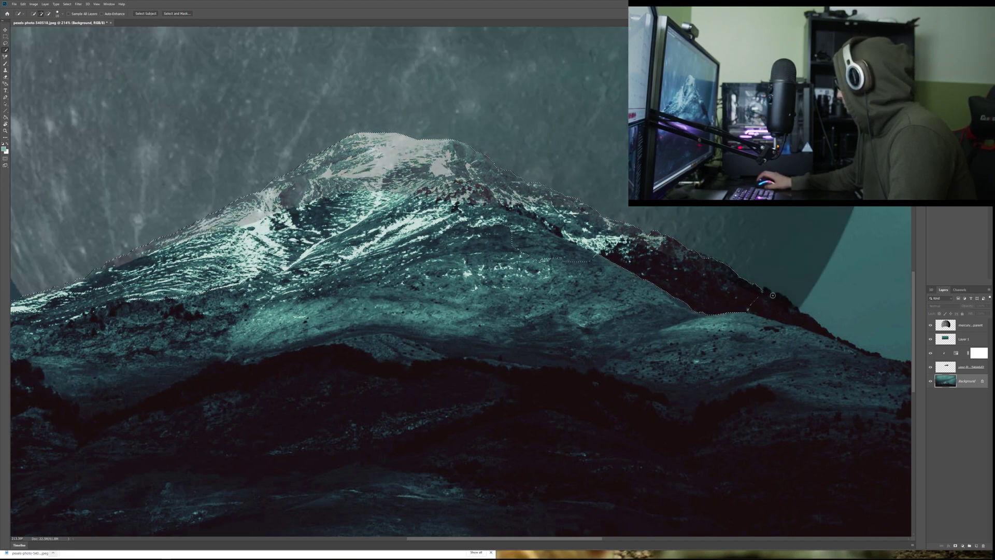
left_click_drag(766, 293, 794, 318)
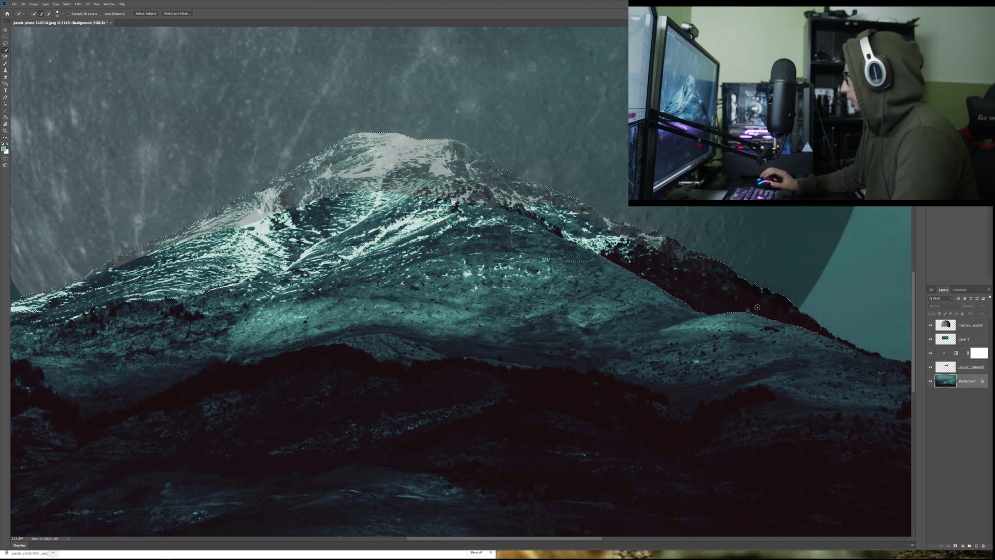
- Try a Content-Aware fill of the selected mountain area on the Background layer, and undo the fill
key("shift+F5")
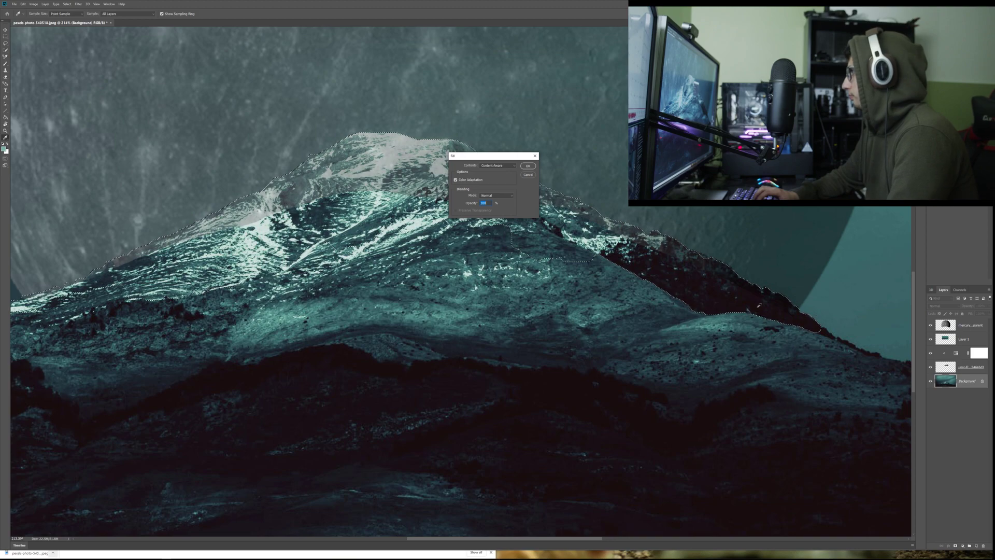
key("Return")
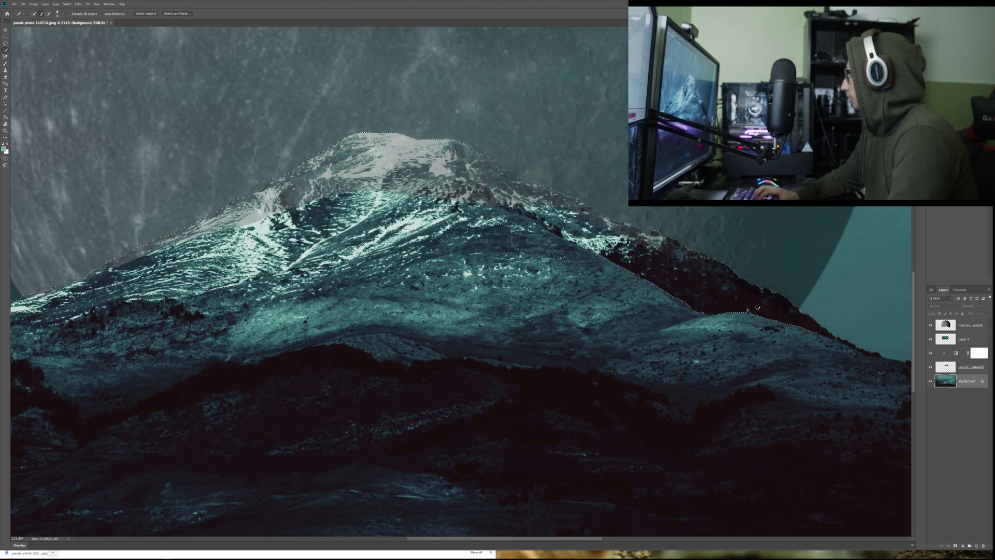
key("shift+F5")
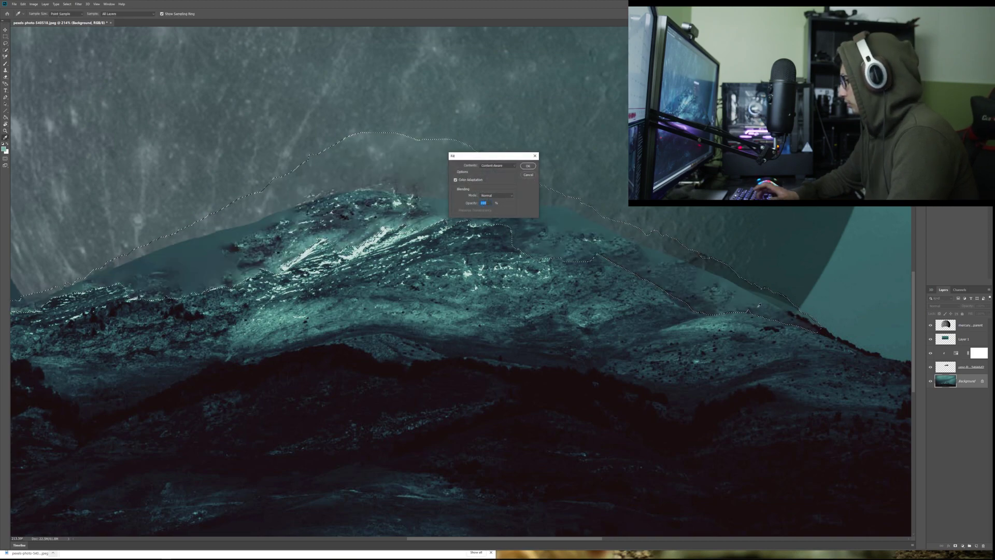
key("Return")
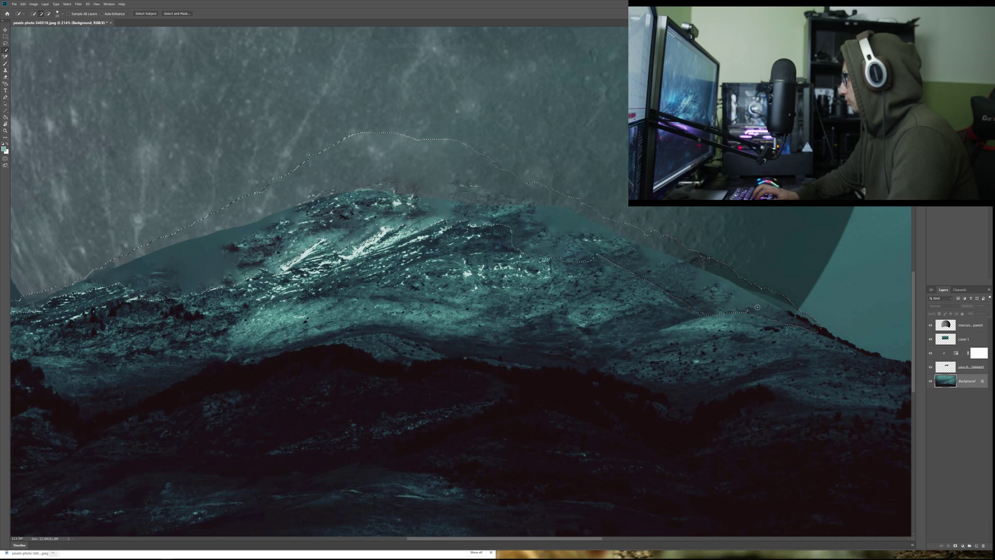
key("z")
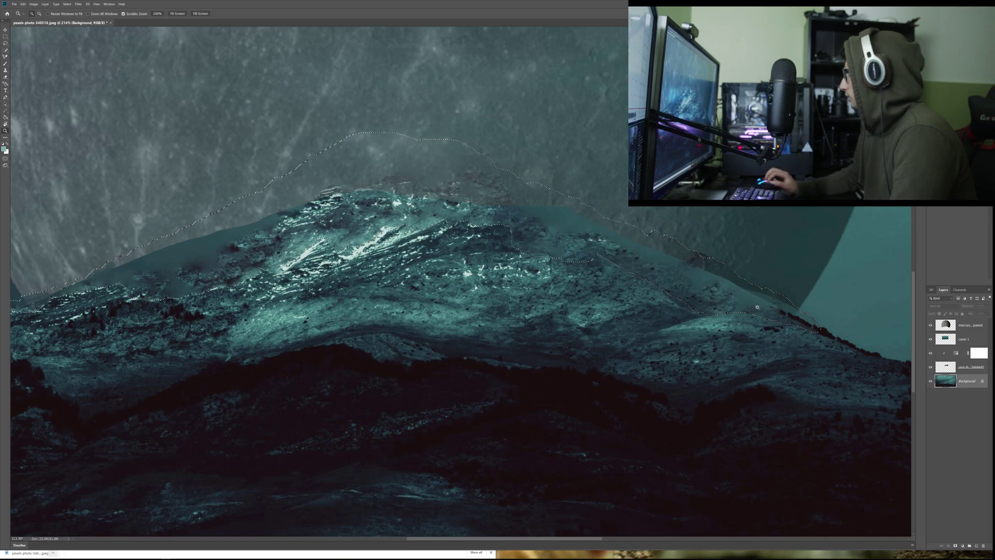
key("ctrl+z")
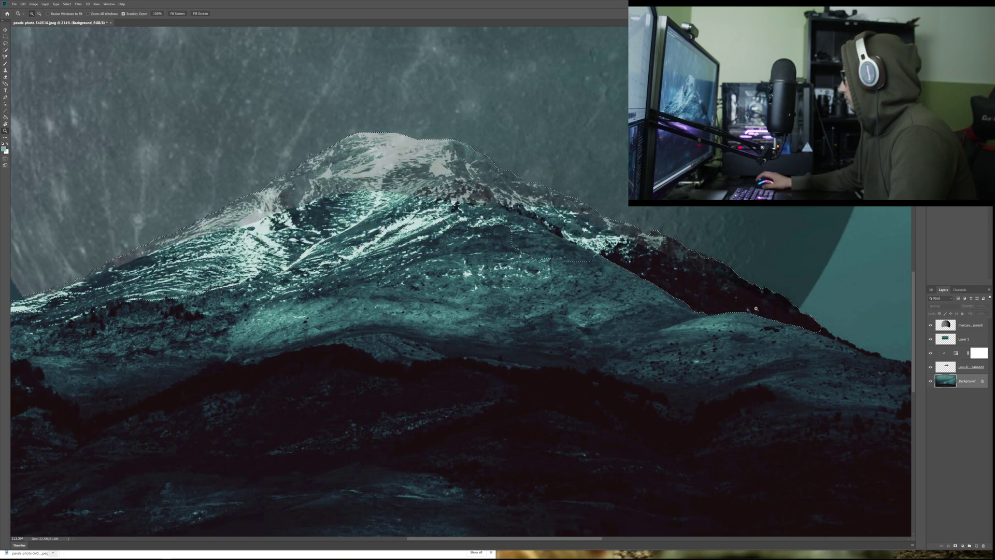
- Delete the planet layer's overlap inside the mountain selection, deselect, and check the ridge edges
left_click(962, 326)
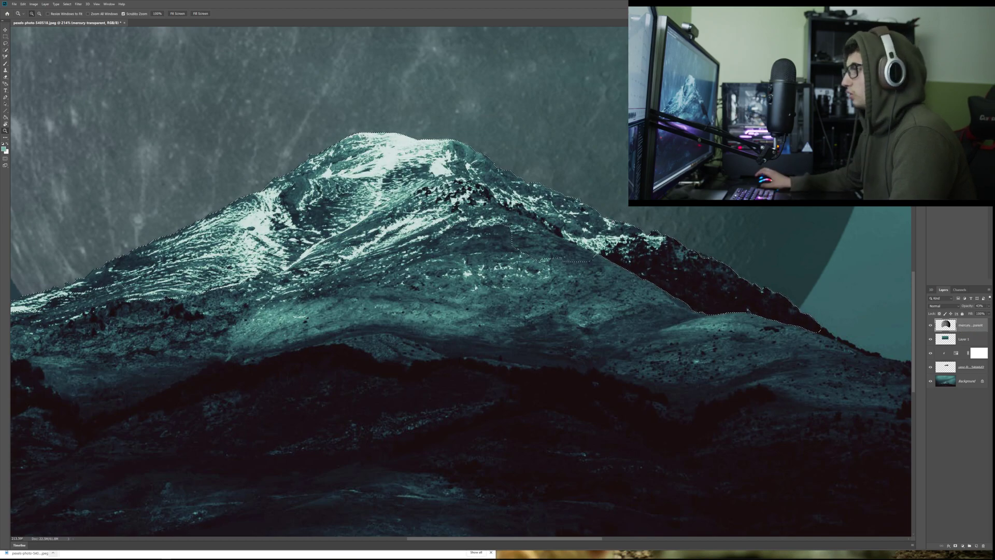
key("m")
key("ctrl+d")
scroll(43, 53, "down", 3)
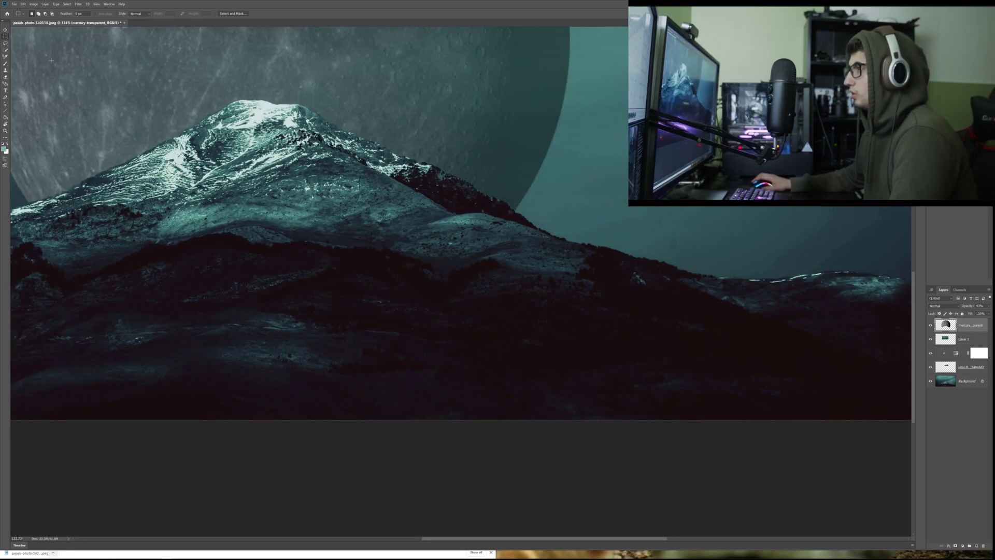
scroll(145, 138, "up", 5)
scroll(145, 156, "up", 2)
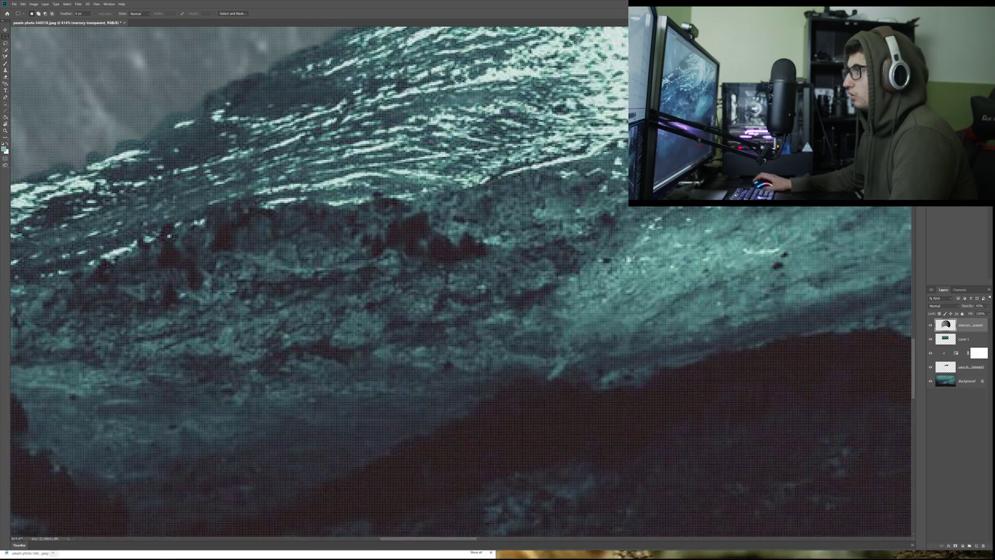
scroll(145, 156, "down", 8)
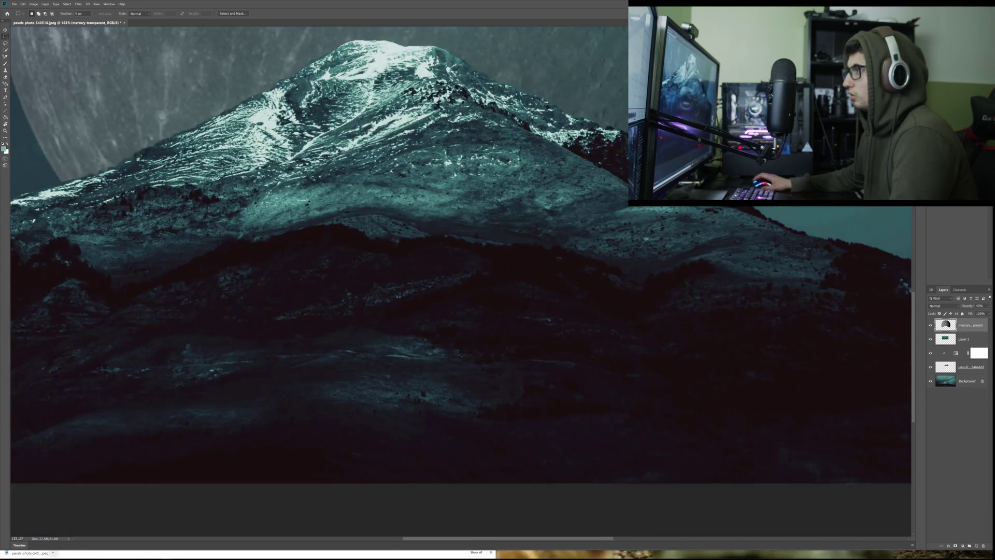
scroll(109, 175, "down", 2)
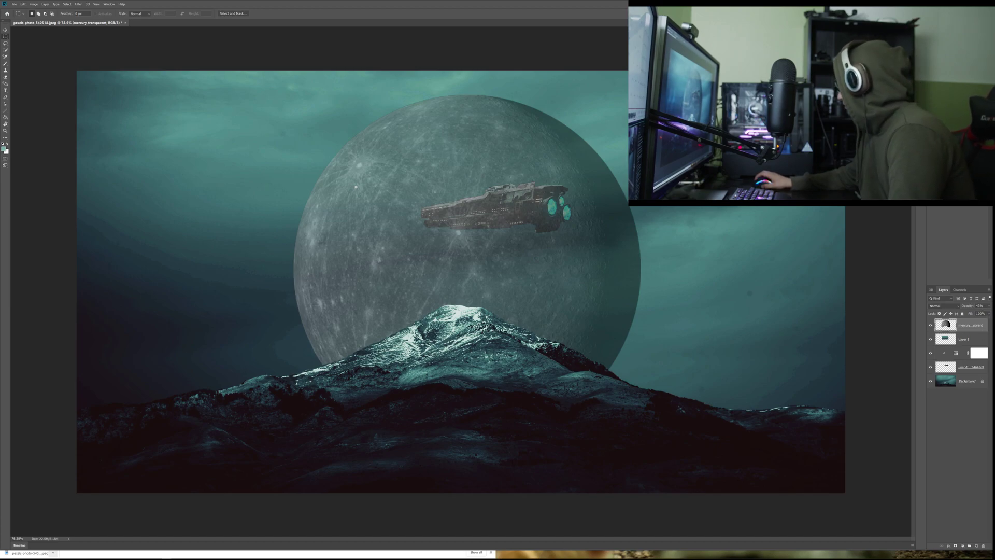
- Raise the planet layer's opacity to 100%
scroll(979, 306, "up", 15)
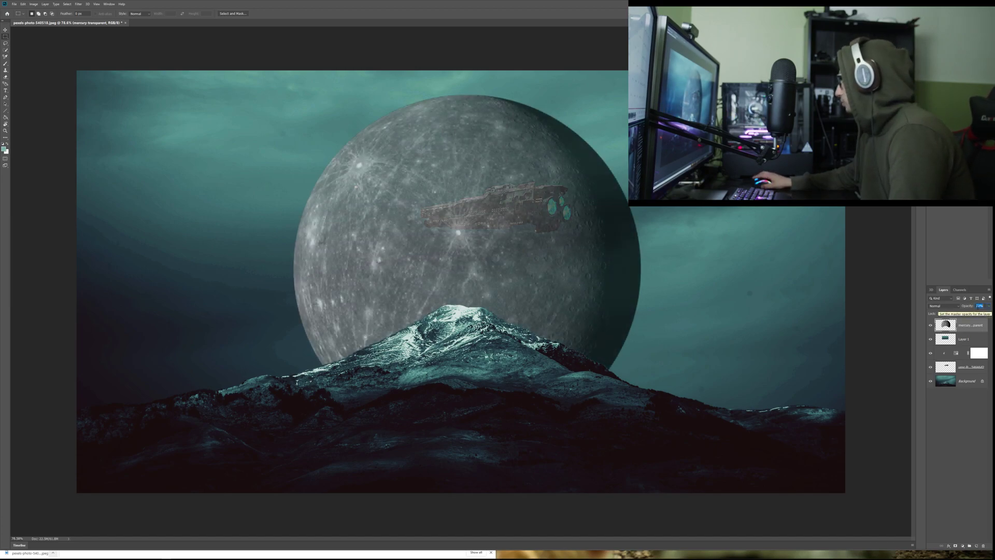
scroll(979, 307, "up", 3)
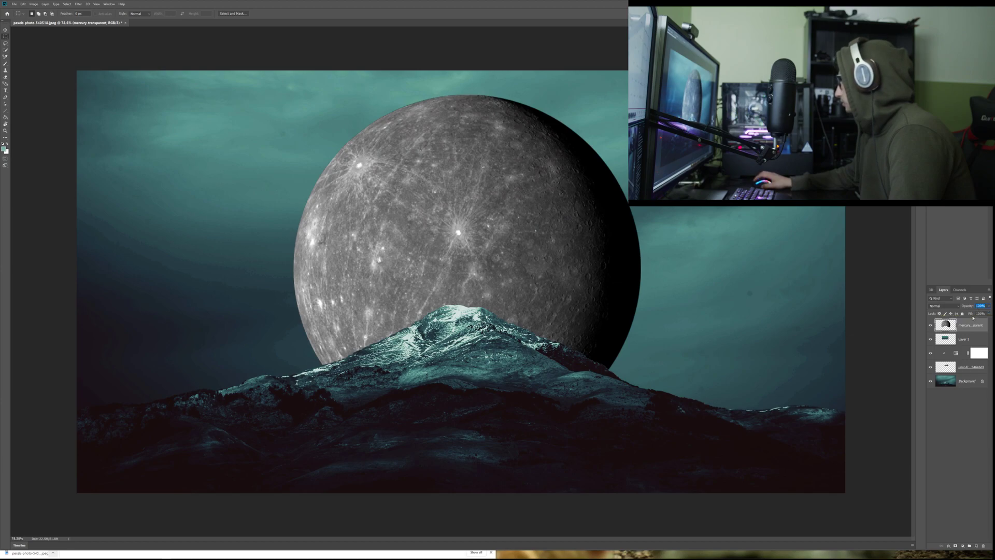
- Copy a rectangular Background area around the planet to a new layer above the planet layer and set its opacity to 64%
left_click(967, 381)
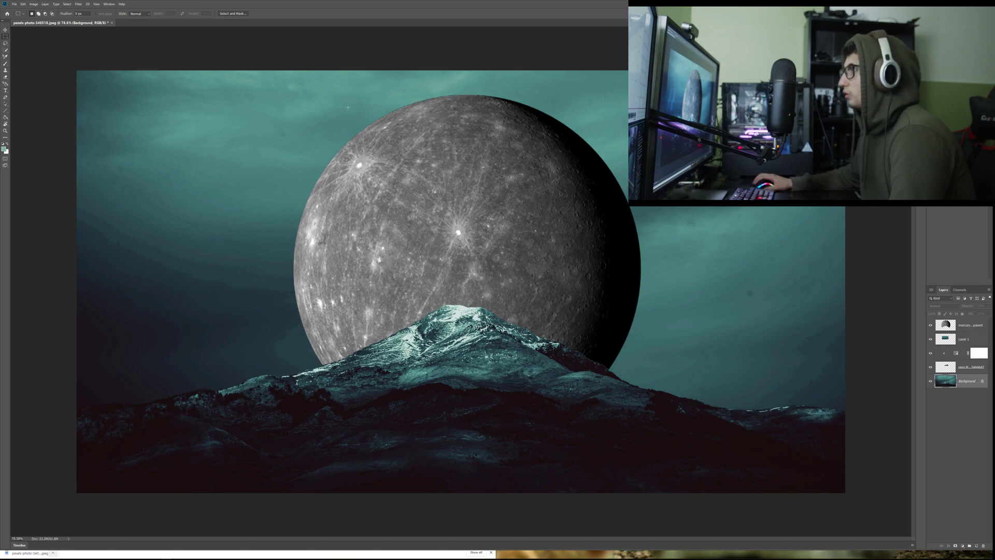
left_click_drag(256, 85, 662, 375)
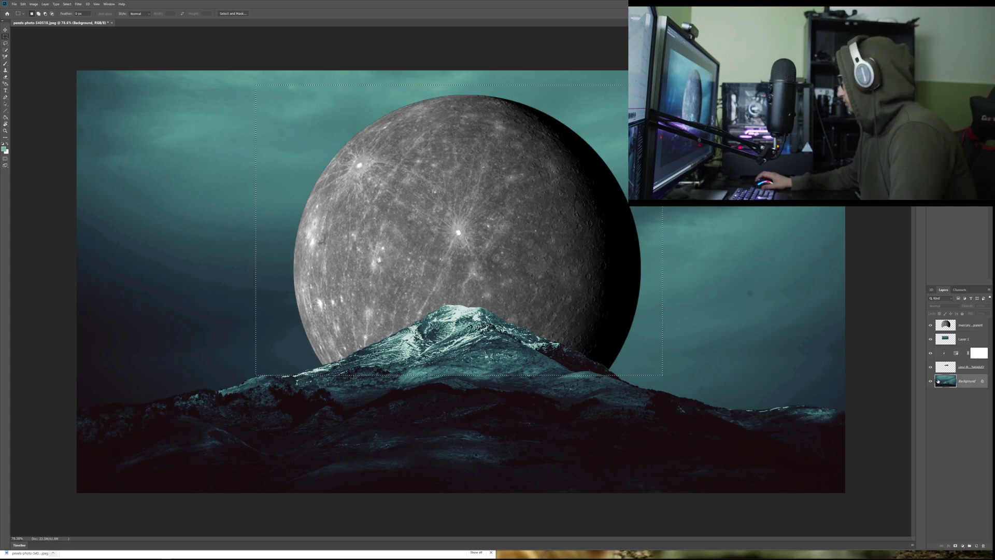
key("ctrl+j")
left_click_drag(964, 385, 964, 327)
left_click(980, 306)
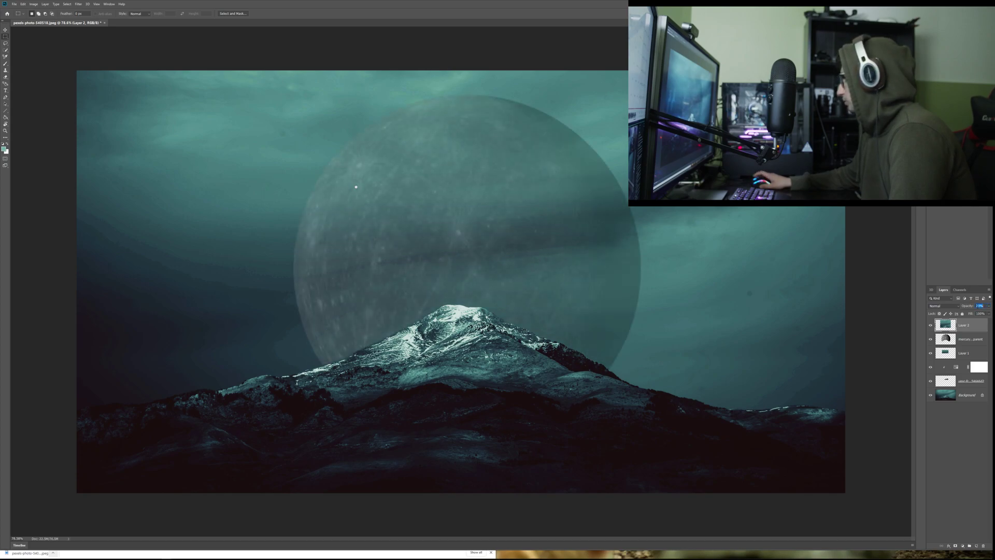
type("64")
key("Return")
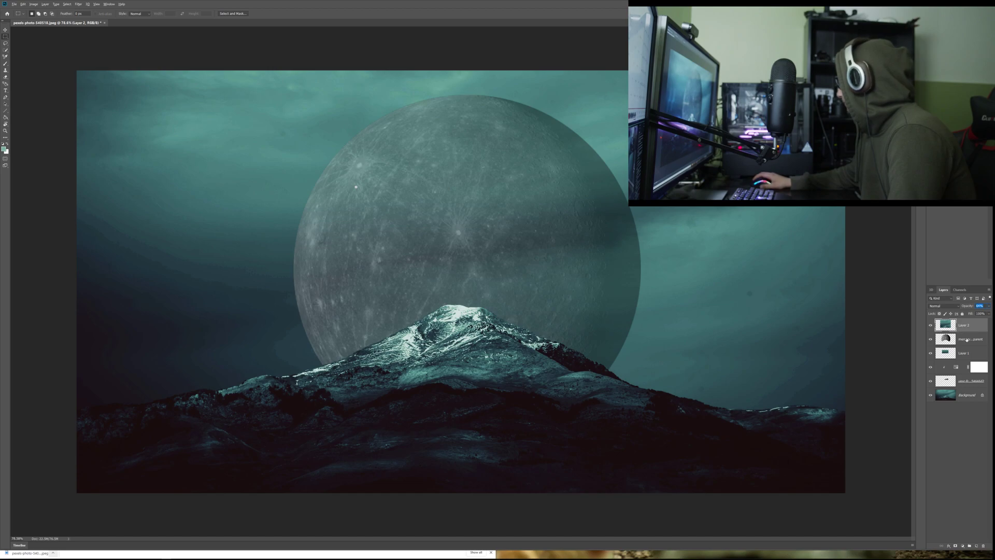
- Reorder the layers so the spaceship with its Hue/Saturation adjustment sits above the planet and the small haze layer sits above the ship
left_click_drag(969, 354, 970, 339)
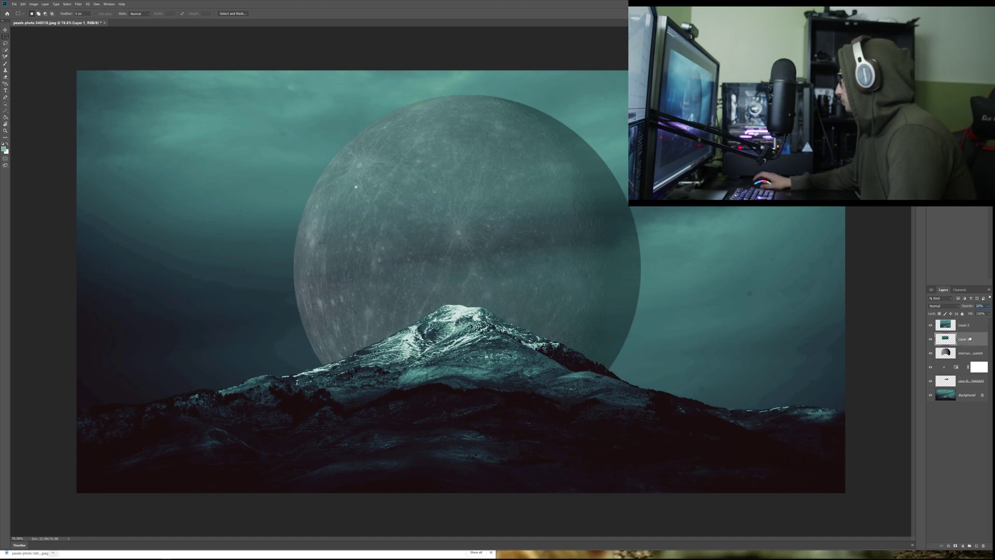
left_click(962, 377)
left_click_drag(962, 373, 961, 350)
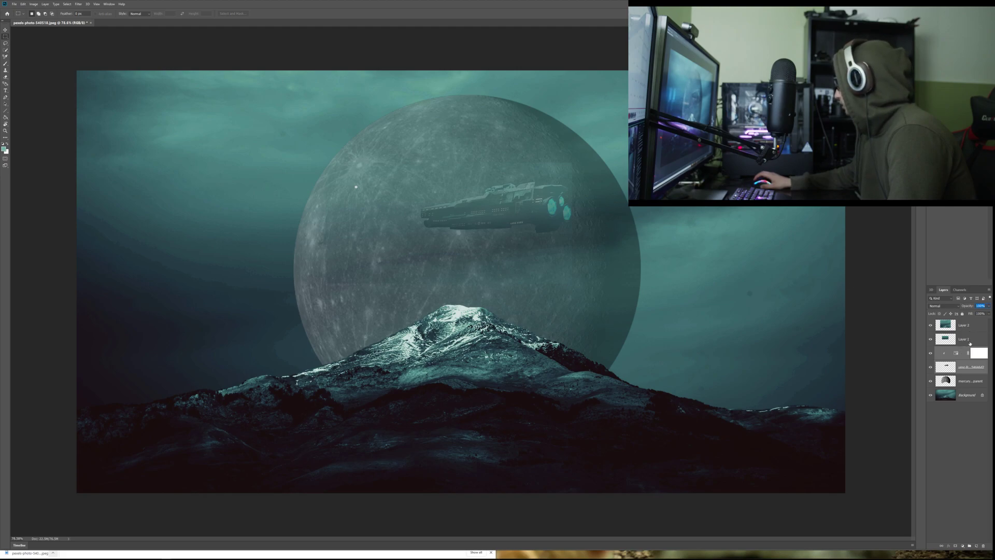
- Try an opacity of 38% on the small haze layer over the spaceship
left_click(969, 342)
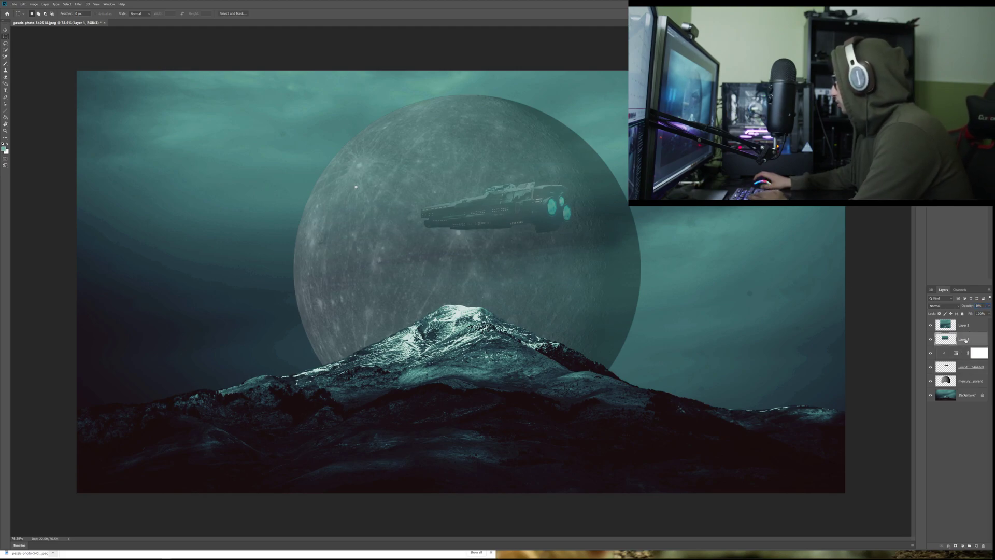
left_click(978, 306)
type("38")
key("Return")
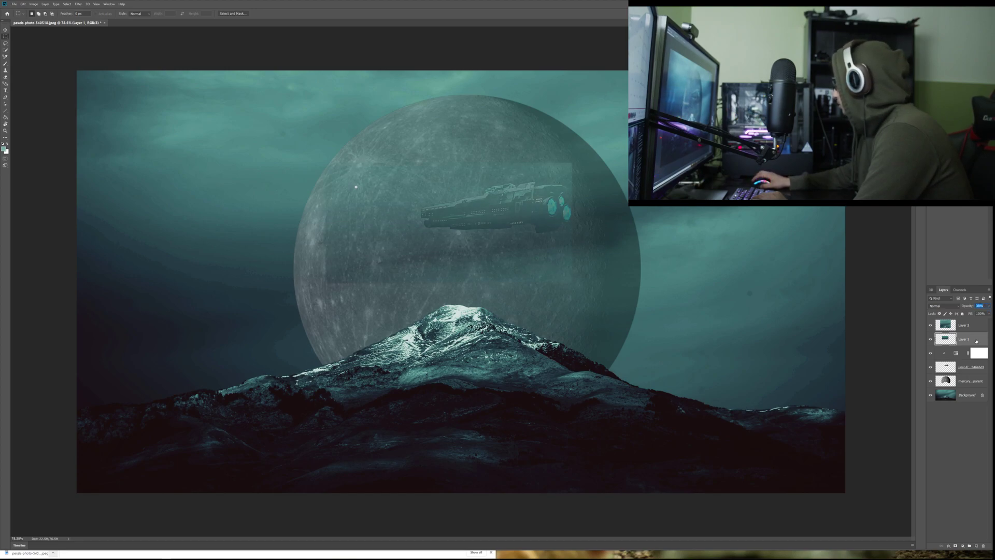
key("Return")
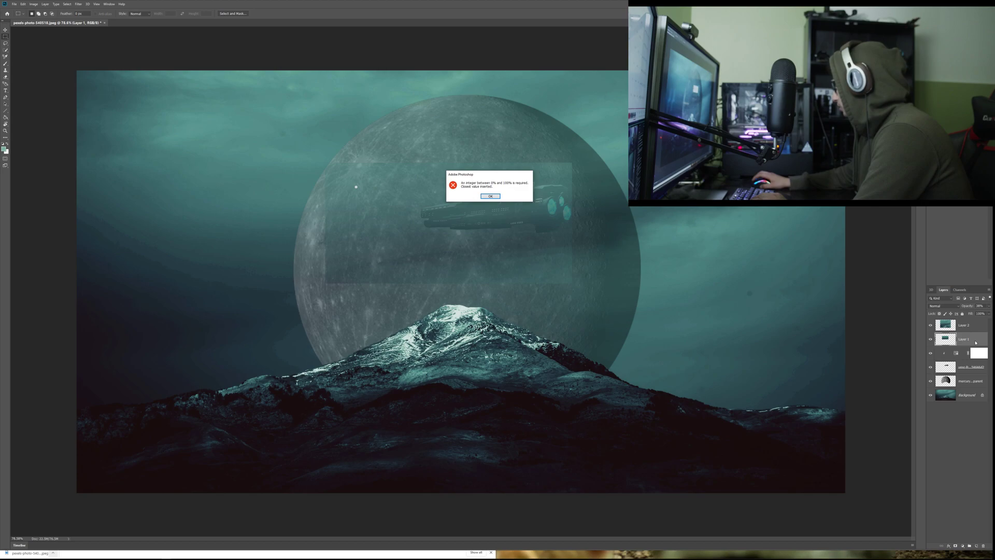
key("Return")
key("Return")
key("Return")
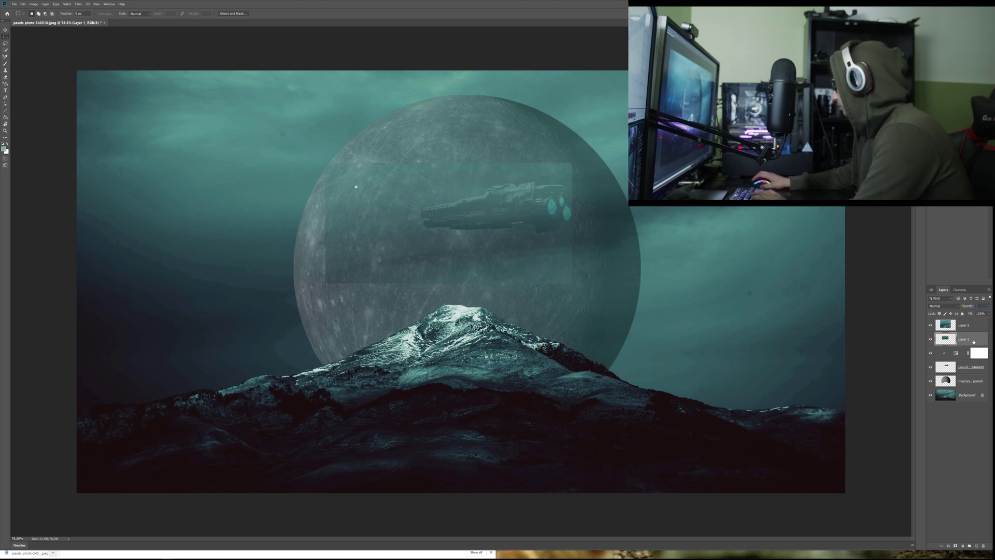
key("Return")
key("Return")
left_click(984, 323)
left_click(982, 339)
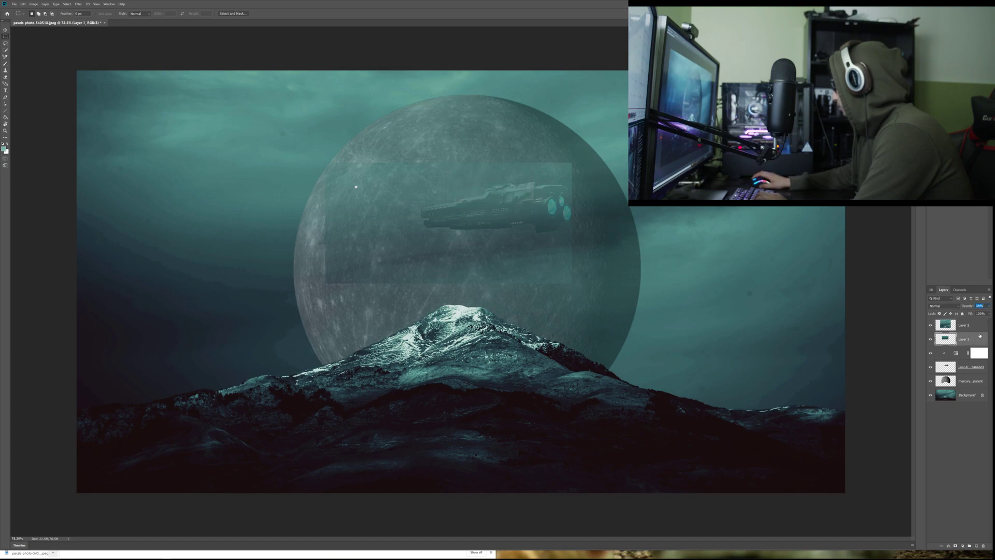
left_click(981, 306)
left_click(981, 339)
key("Return")
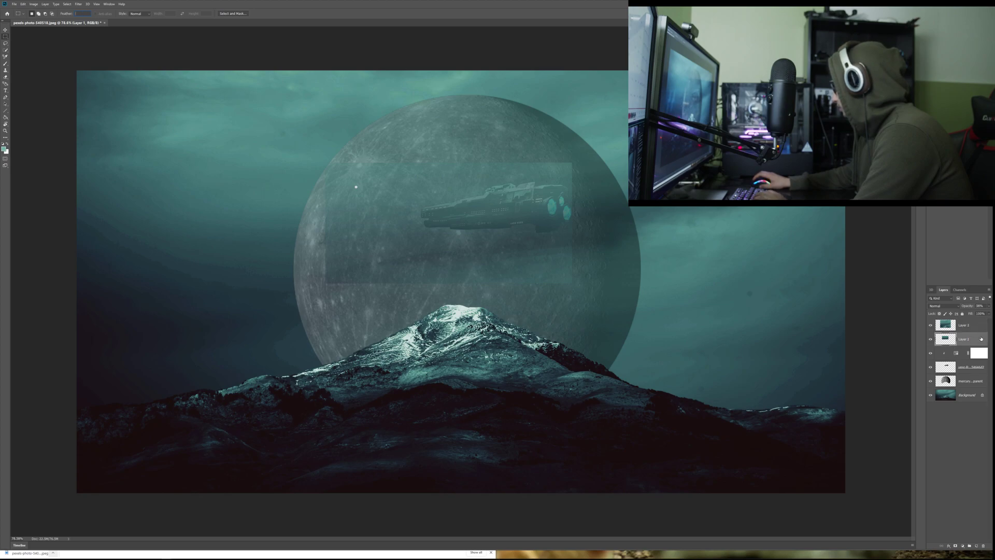
key("Return")
key("Return")
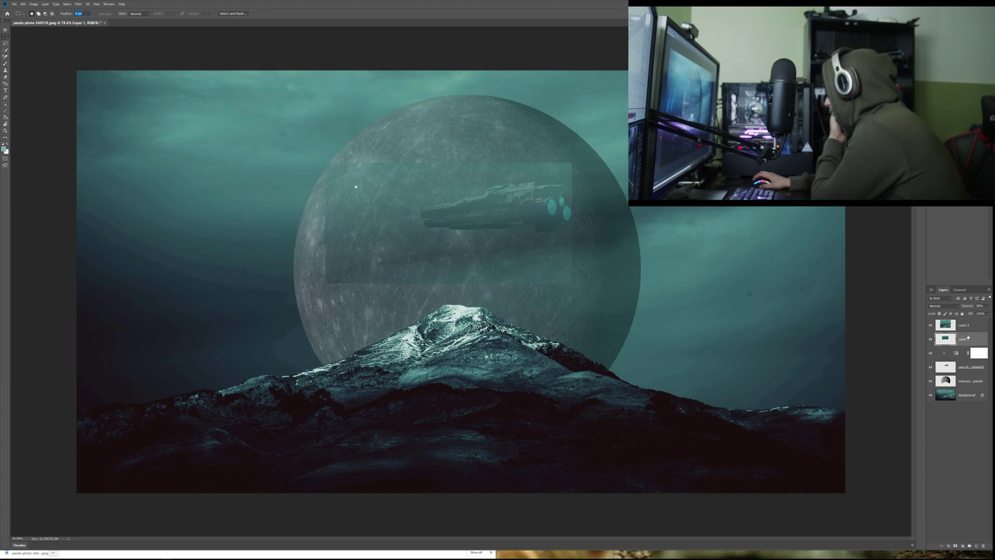
- Delete the small haze layer, Layer 1
right_click(968, 337)
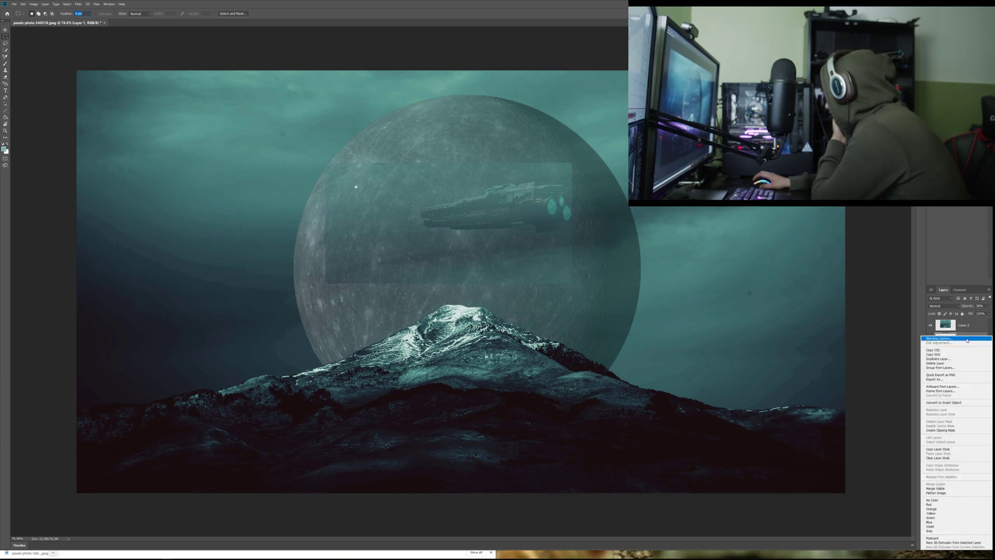
left_click(952, 364)
key("Return")
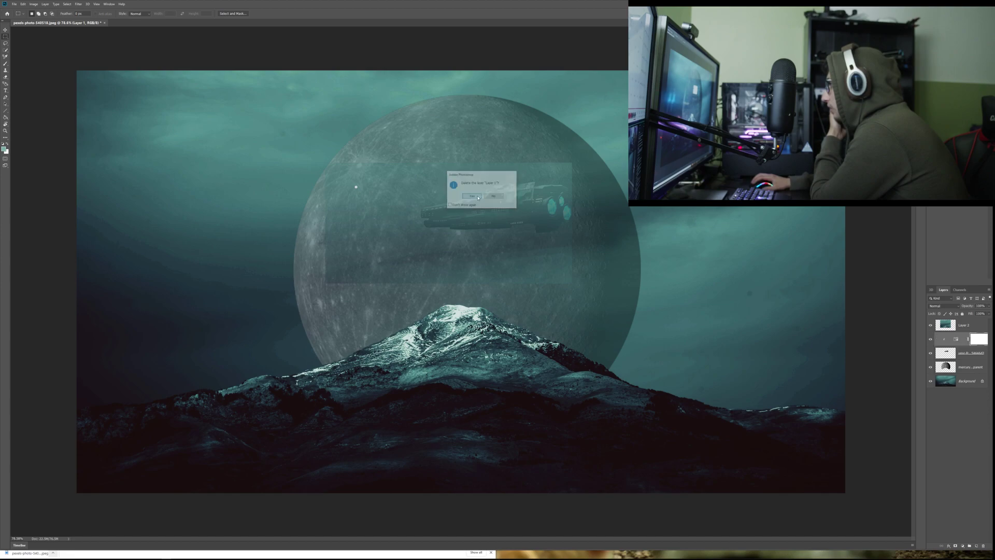
- Lower the opacity of Layer 2, the sky layer covering the planet and spaceship
left_click(969, 353)
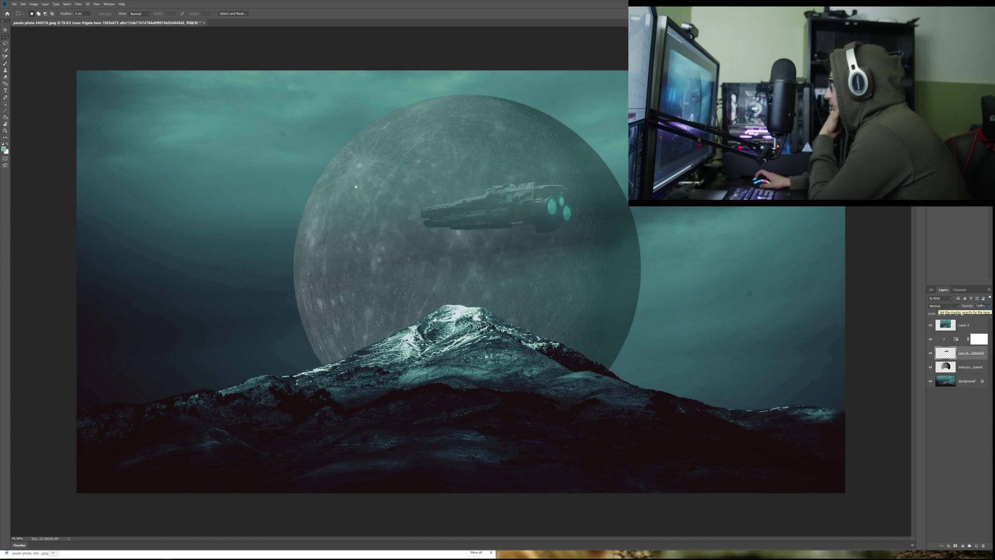
left_click(968, 396)
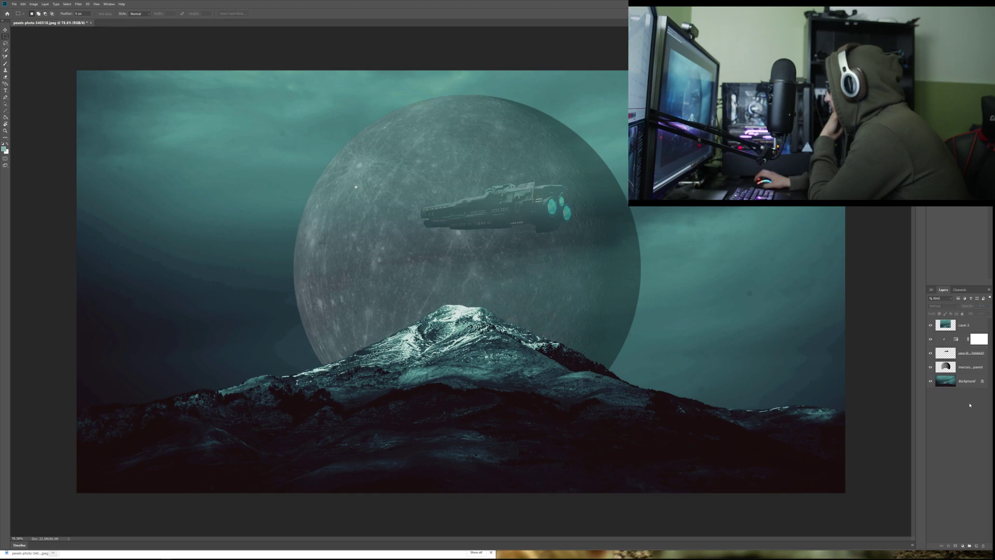
left_click(963, 358)
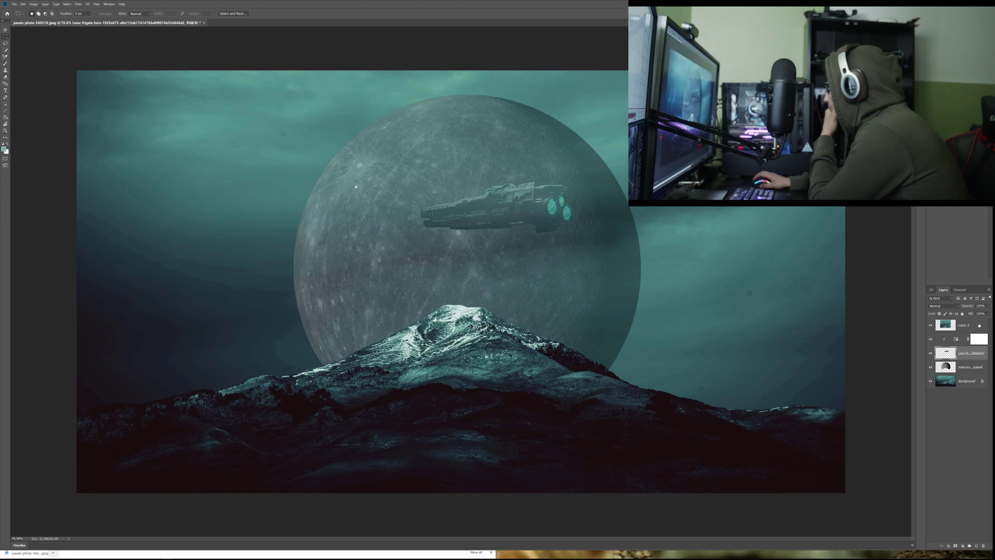
left_click(980, 324)
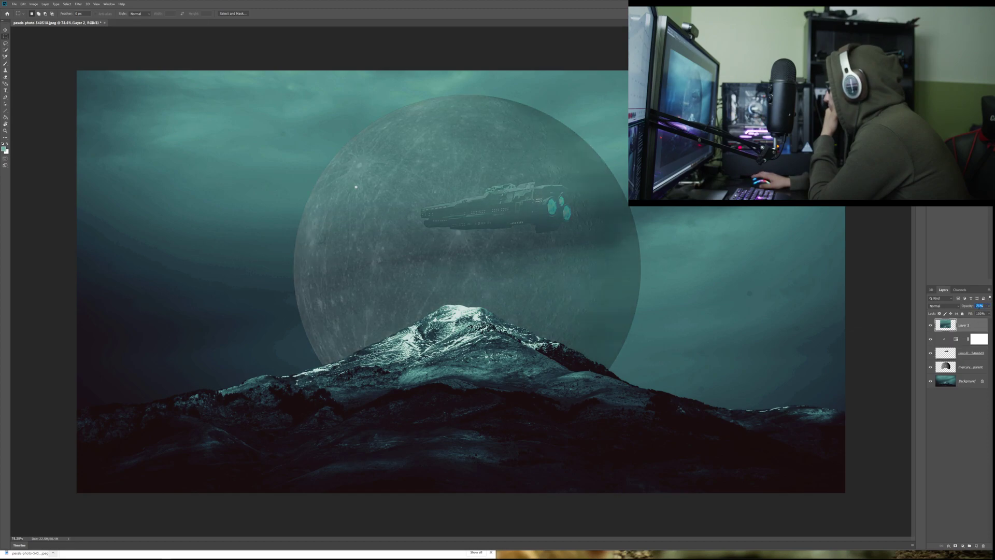
left_click(979, 306)
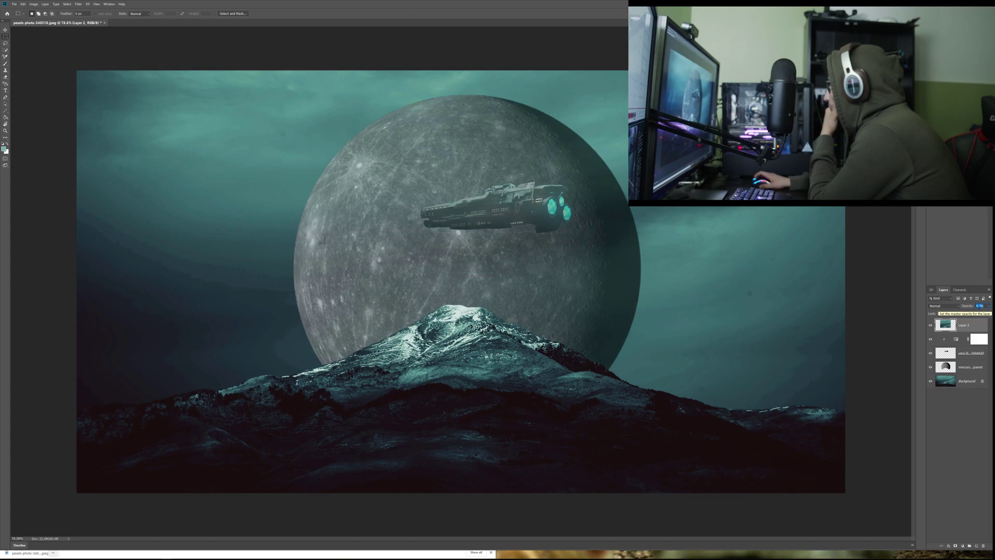
- Place the spaceship layer and its clipped Hue/Saturation adjustment above Layer 2, undoing the move that breaks the clipping
left_click(970, 362)
mouse_move(970, 354)
left_mouse_down()
mouse_move(971, 325)
mouse_move(956, 322)
mouse_move(957, 360)
left_mouse_up()
left_click(959, 338)
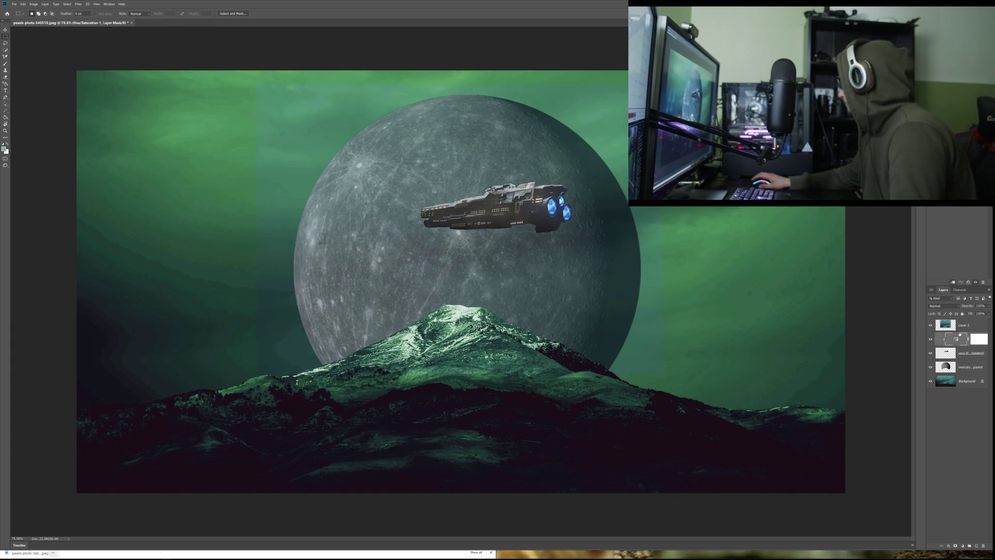
key("ctrl+z")
key("ctrl+z")
left_click(963, 327, "ctrl")
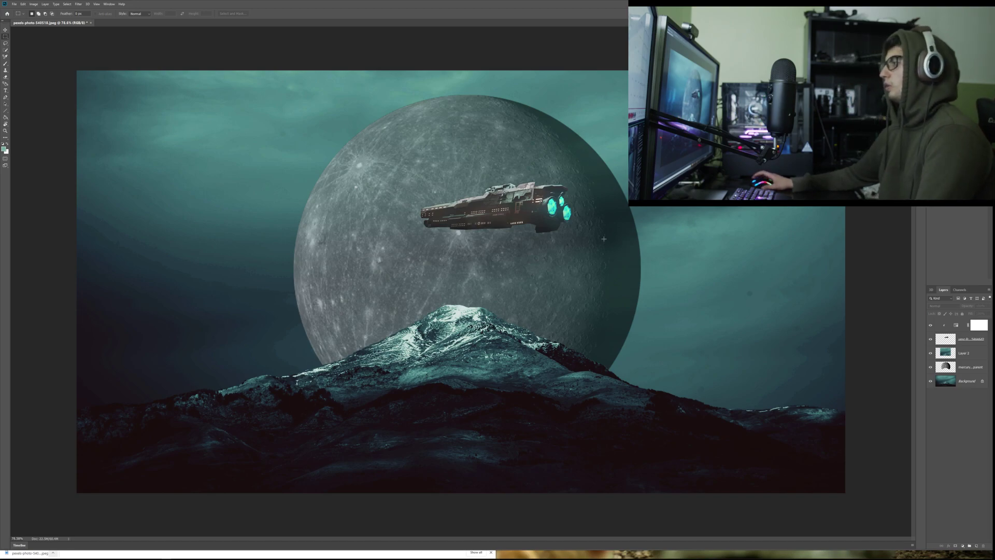
- Set the opacity of Layer 2, the sky layer over the planet, to 50% and deselect the layer
left_click(967, 353)
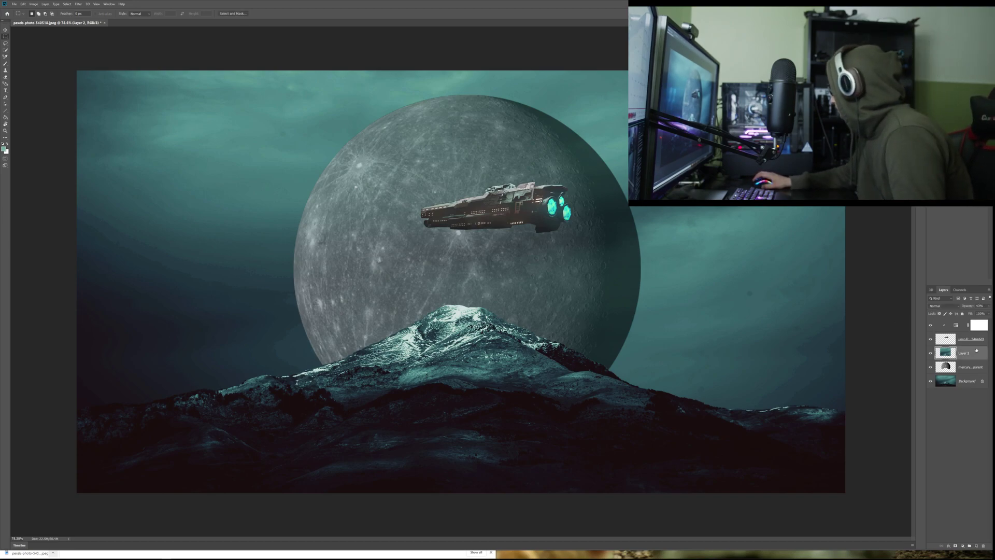
left_click(979, 306)
type("50")
key("Return")
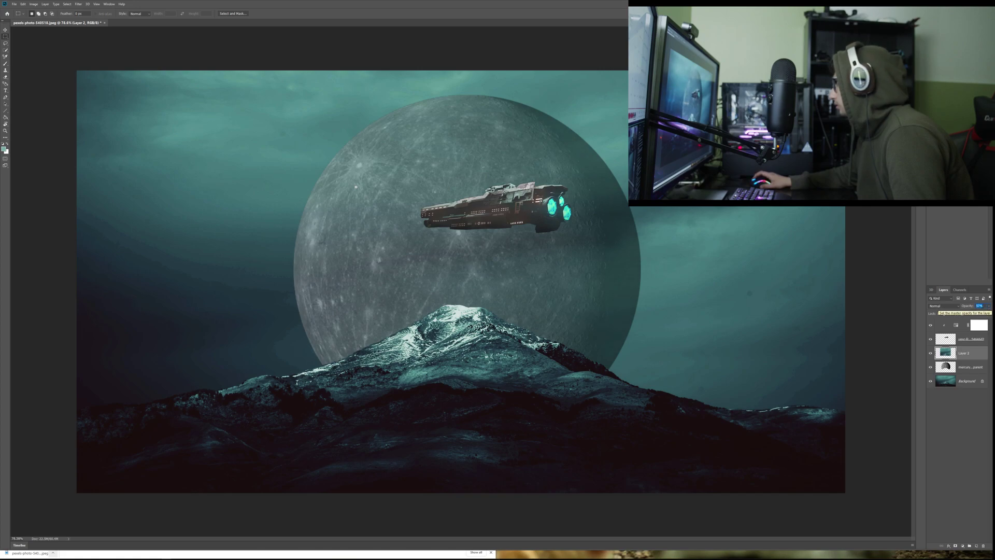
left_click(978, 438)
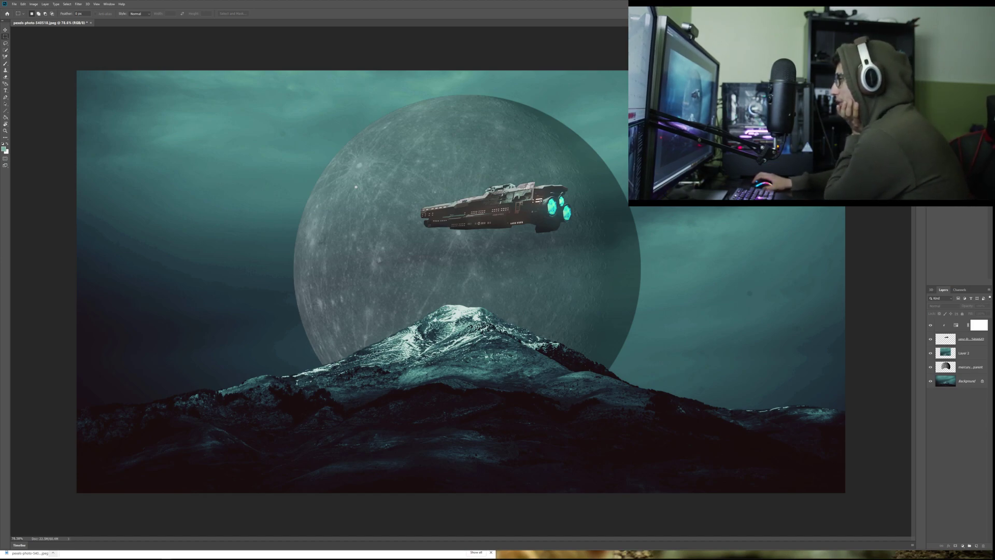
- Add a Curves adjustment above the planet layer, clip it to the planet, and darken the planet
left_click(964, 367)
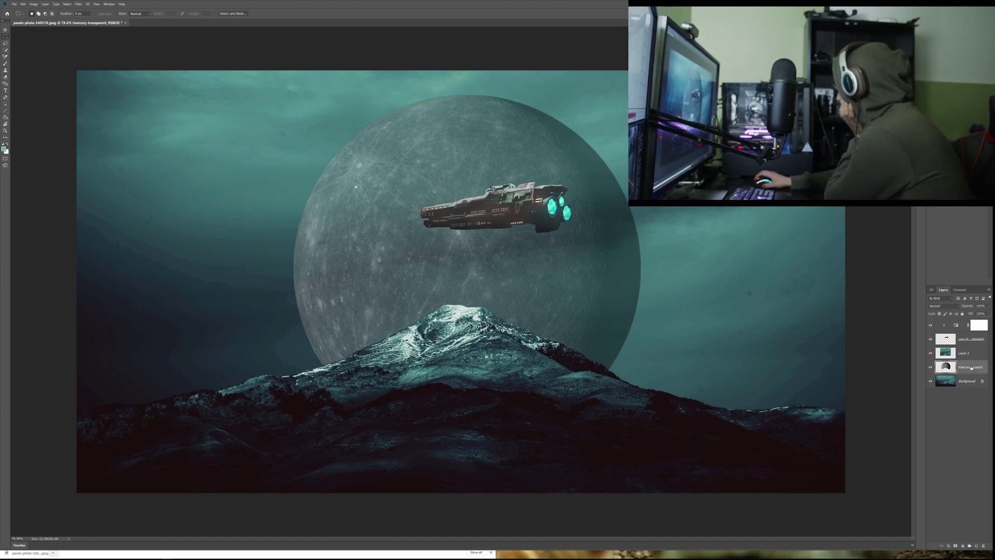
left_click(963, 545)
left_click(961, 482)
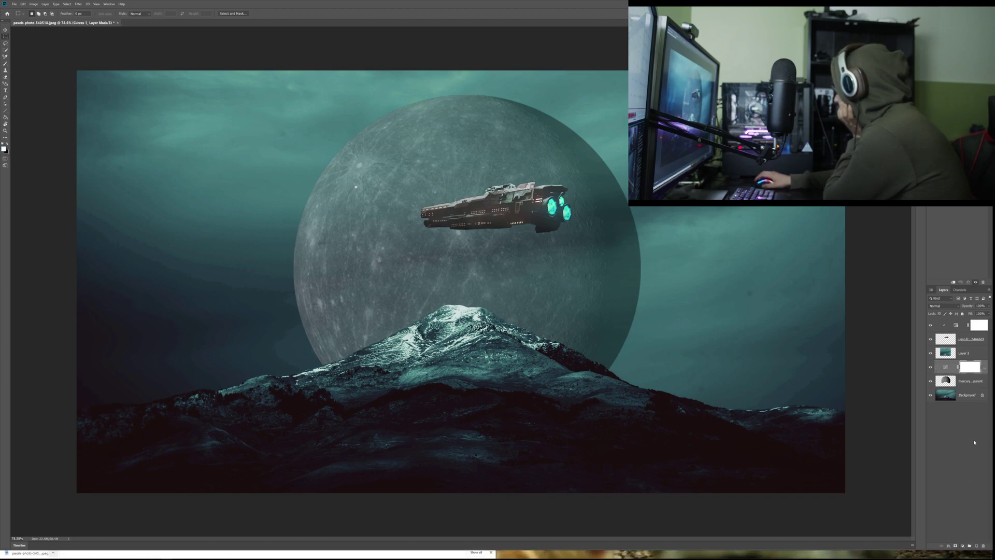
left_click(953, 282)
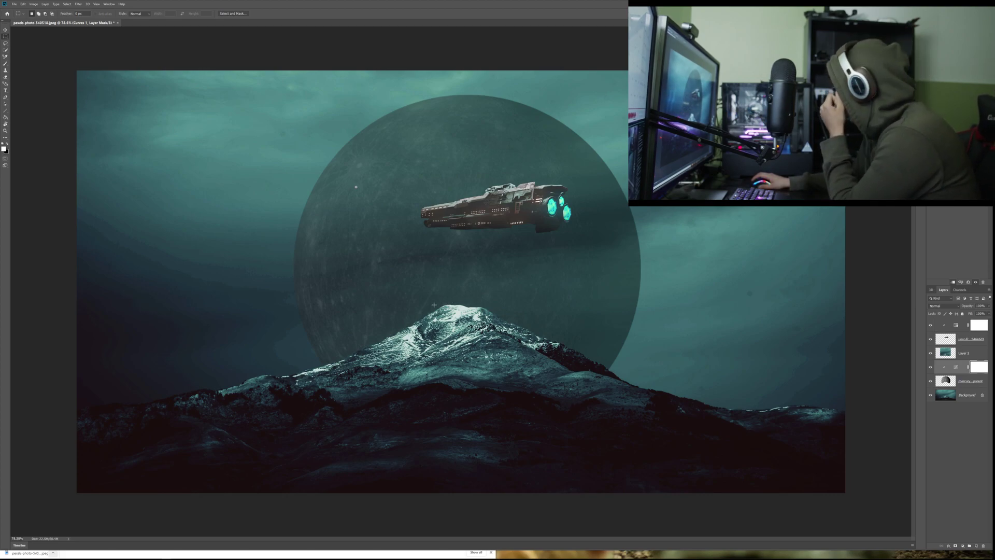
- Shrink the spaceship slightly and move it lower over the far side of the planet with Free Transform
key("v")
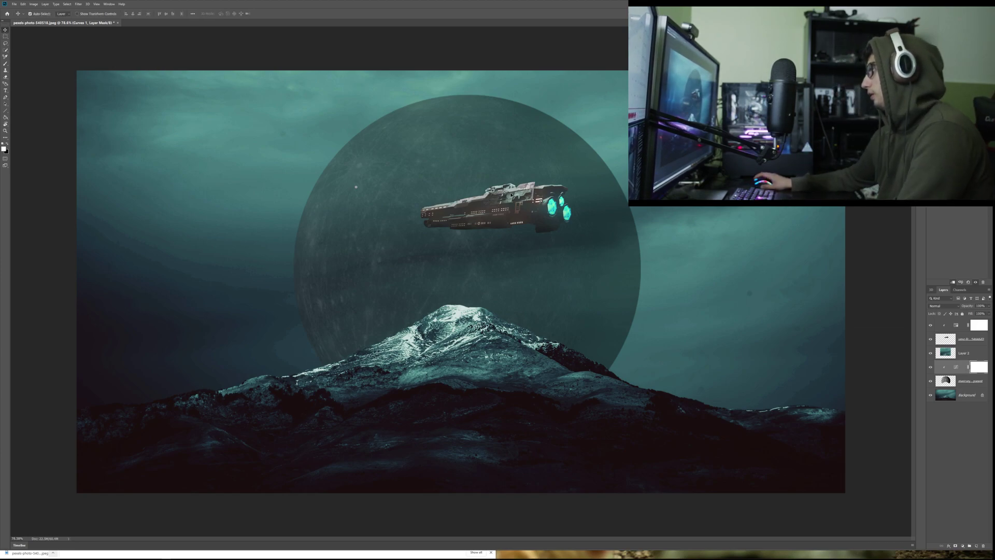
left_click(510, 197)
key("ctrl+t")
left_click_drag(572, 234, 735, 314)
left_click_drag(652, 299, 518, 235)
mouse_move(602, 253)
left_mouse_down()
mouse_move(445, 189)
mouse_move(355, 170)
mouse_move(518, 264)
mouse_move(480, 222)
mouse_move(614, 250)
left_mouse_up()
left_click_drag(539, 243, 574, 261)
key("Return")
- Set the opacity of Layer 2, the sky and mountain overlay covering the planet, to 60%
left_click(306, 196)
key("6")
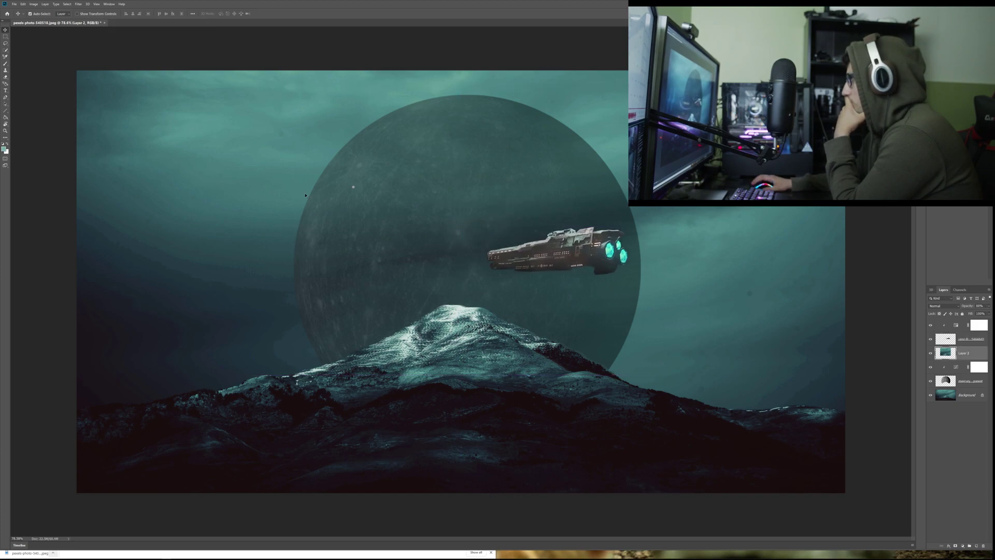
key("0")
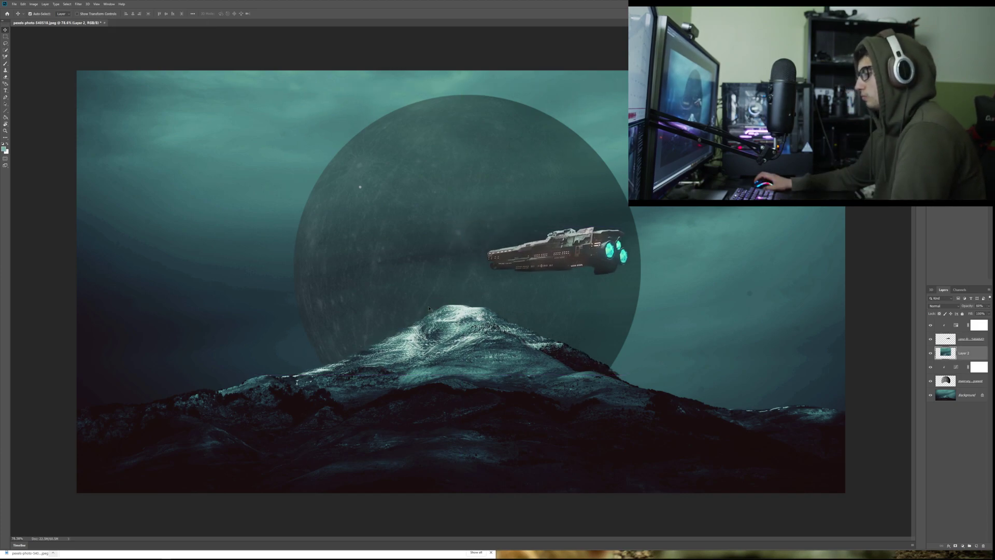
key("3")
- Move the spaceship back up and toward the planet's center, and hide its layer
left_click_drag(516, 264, 489, 221)
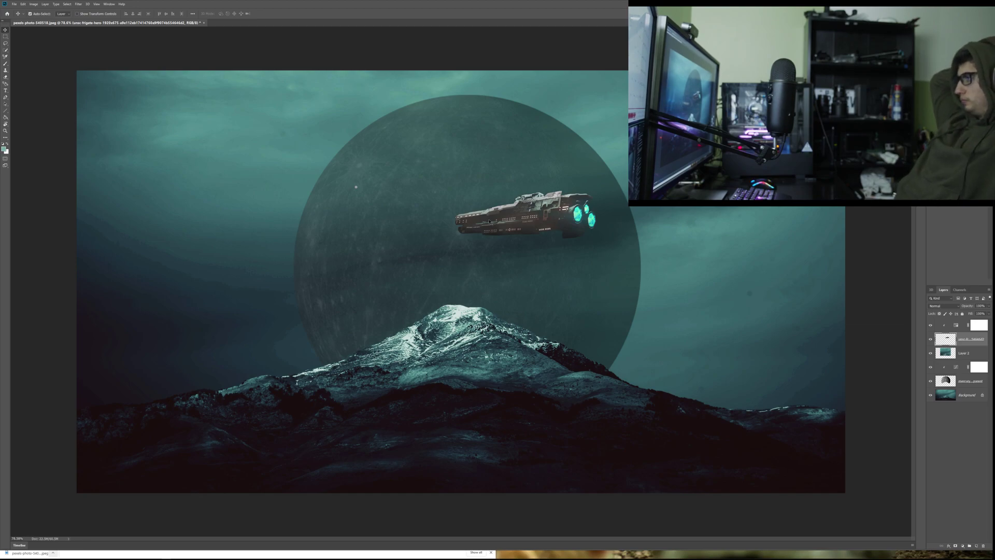
left_click(931, 339)
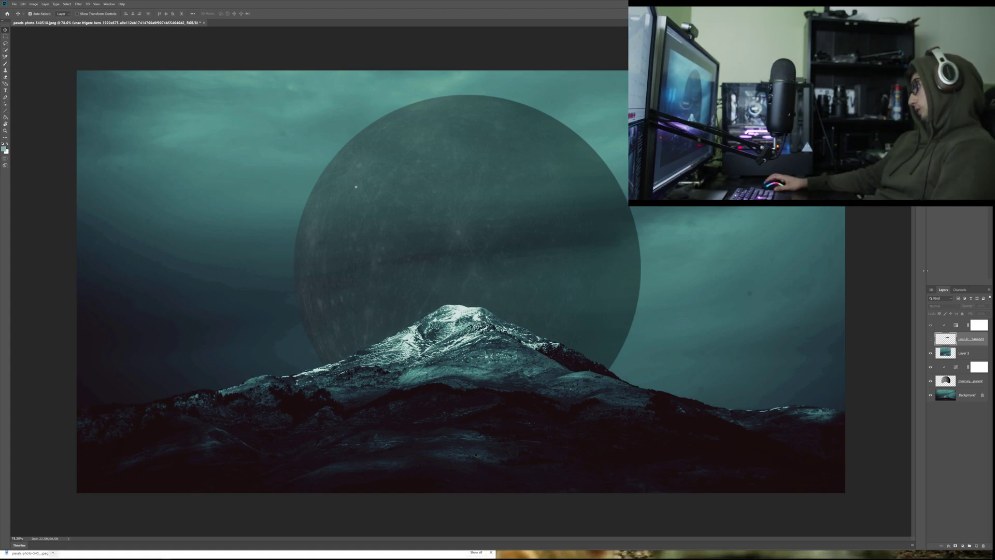
- Try placing a second copy of the Mercury image directly above the existing planet layer
left_click(963, 382)
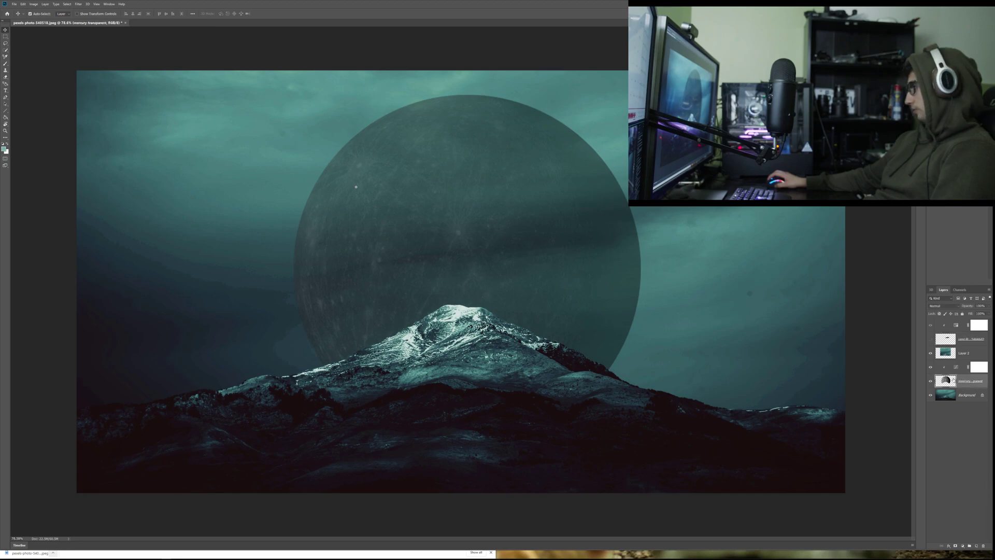
right_click(968, 378)
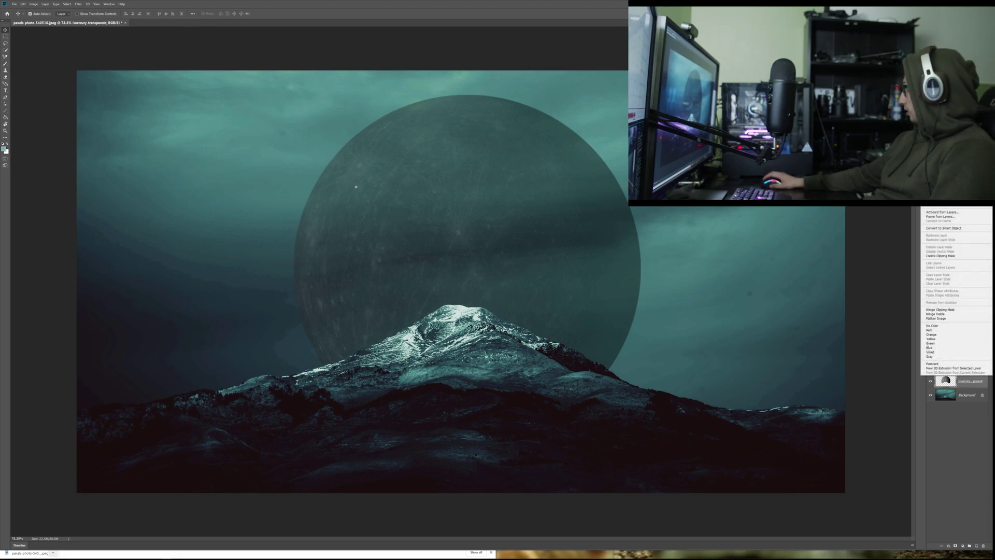
key("alt+Tab")
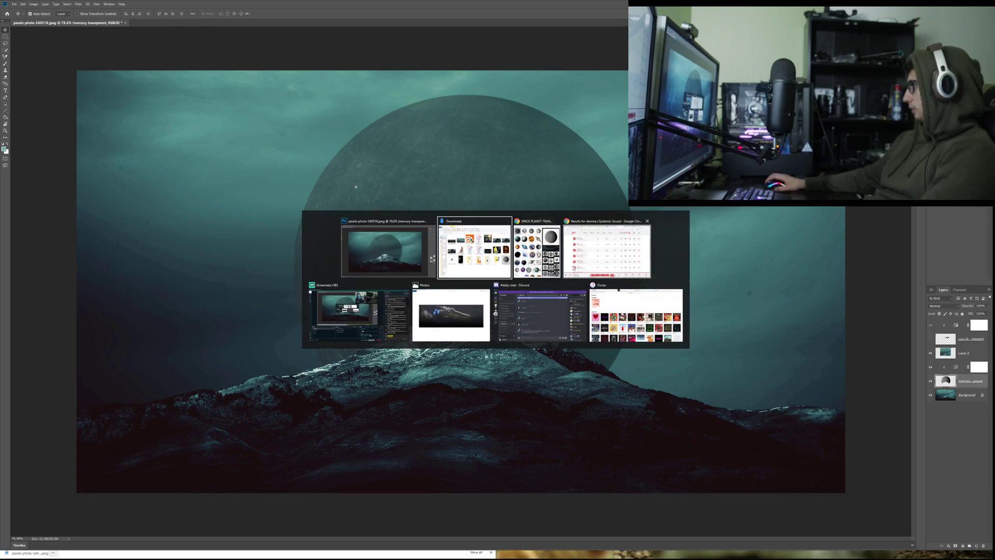
left_click(545, 267)
key("alt+Tab")
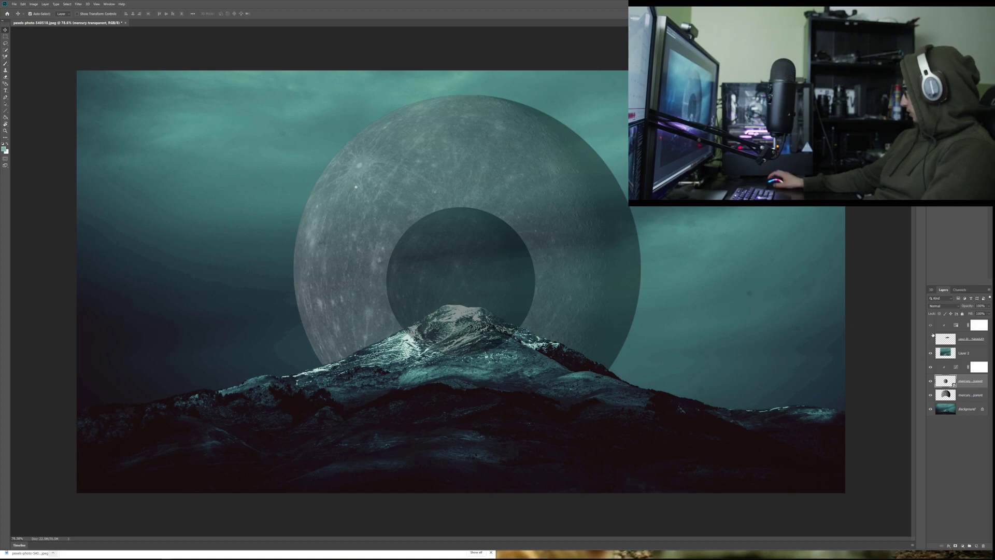
- Show the spaceship, hide the large planet, and toggle Layer 2 off and on to compare the new planet
left_click(932, 340)
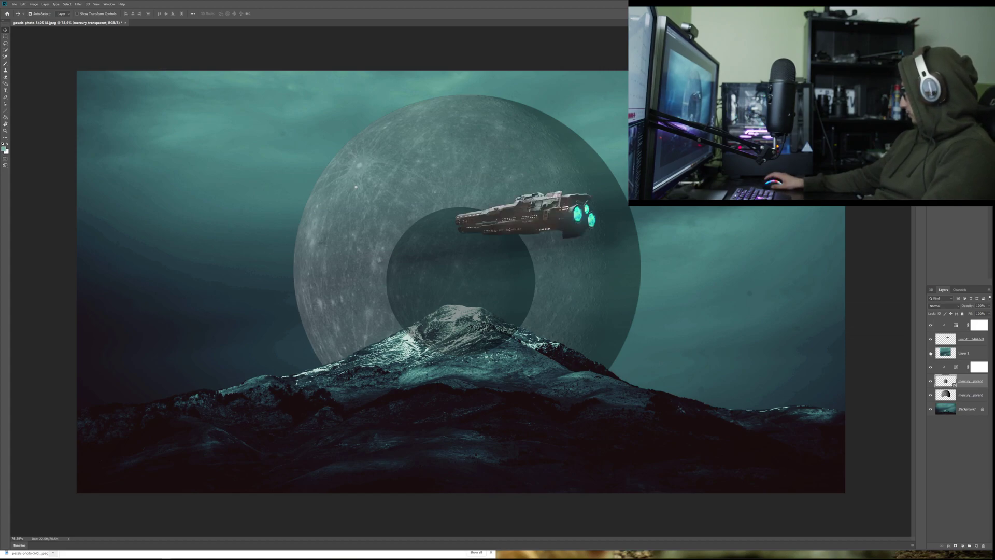
left_click(930, 353)
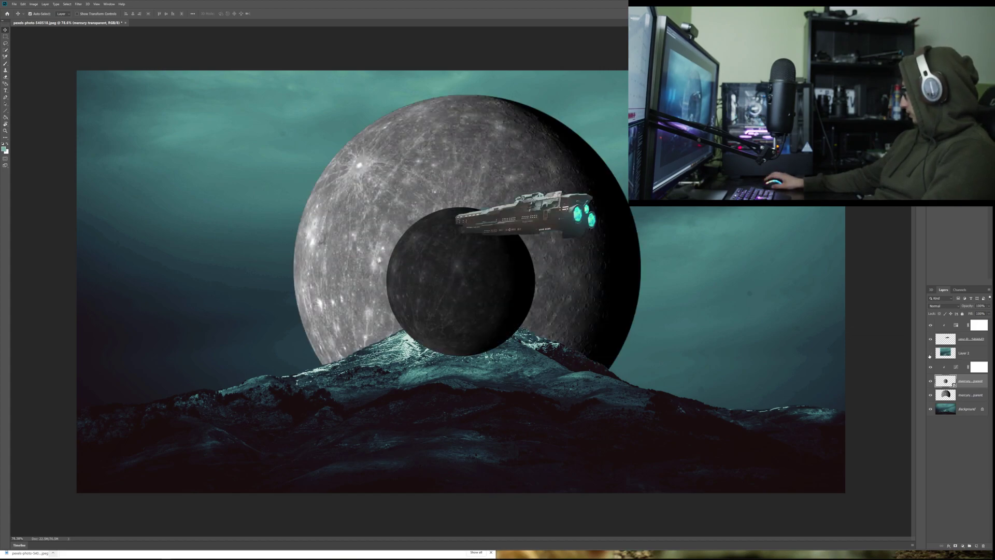
left_click(931, 395)
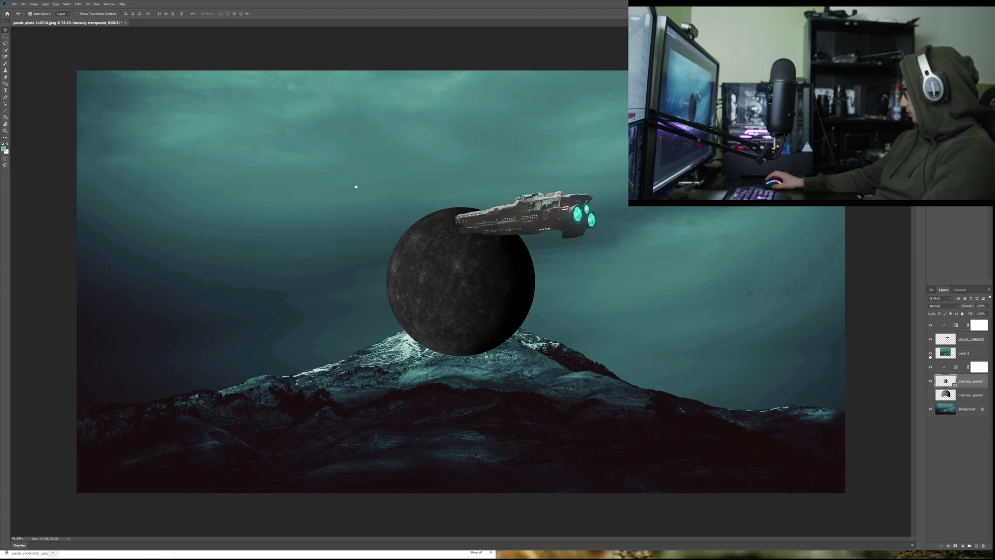
left_click(930, 353)
mouse_move(964, 382)
left_mouse_down()
mouse_move(969, 354)
mouse_move(971, 382)
left_mouse_up()
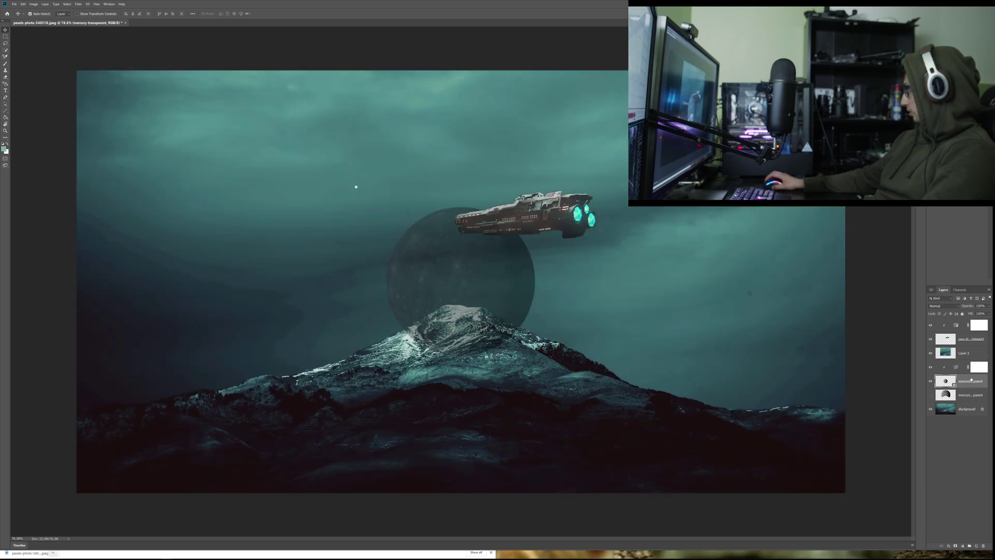
- Undo the placement of the second planet image
key("ctrl+z")
key("ctrl+z")
key("ctrl+z")
key("ctrl+z")
key("ctrl+z")
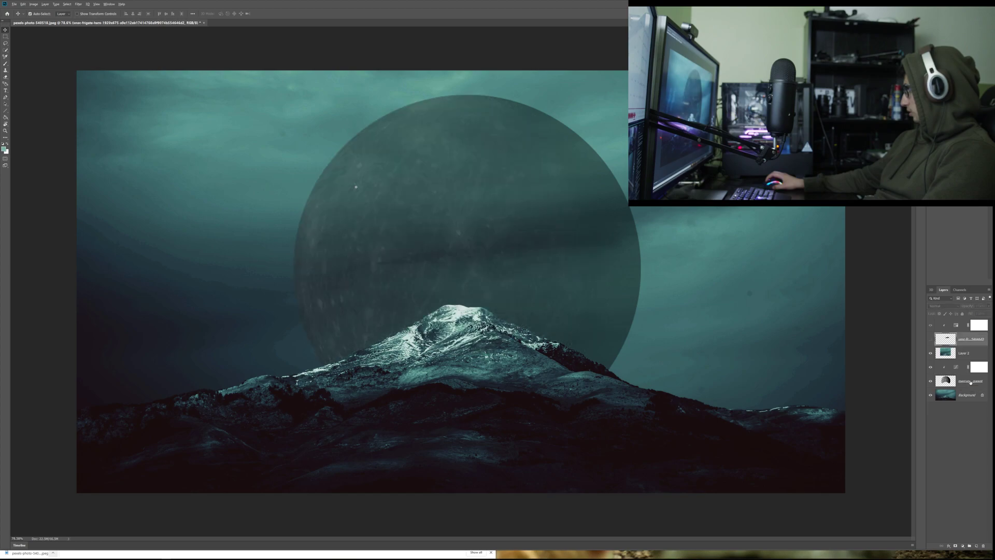
- Place the mercury-transparent image from the Downloads folder into the composition and move its layer directly below Layer 2
key("alt+Tab")
key("Escape")
left_click(979, 325)
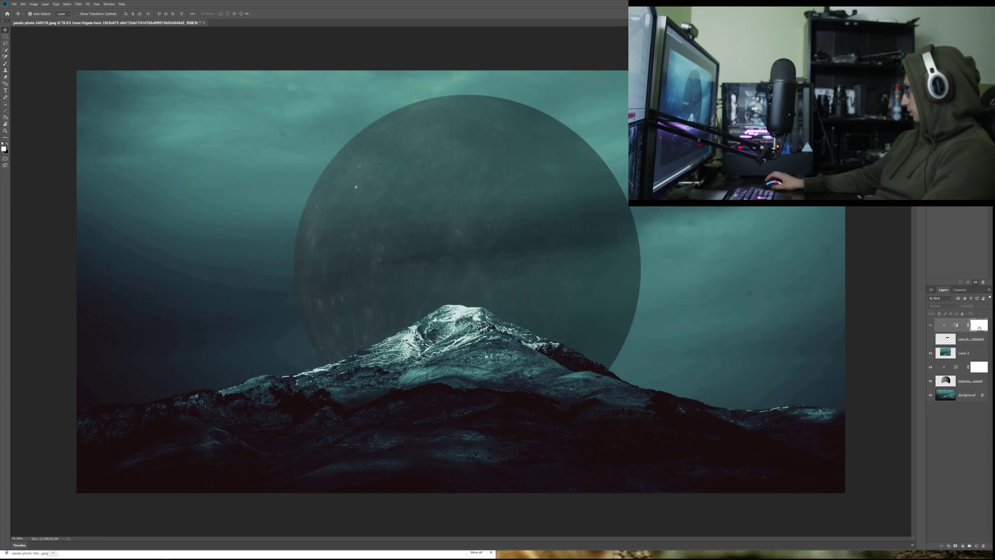
key("alt+Tab")
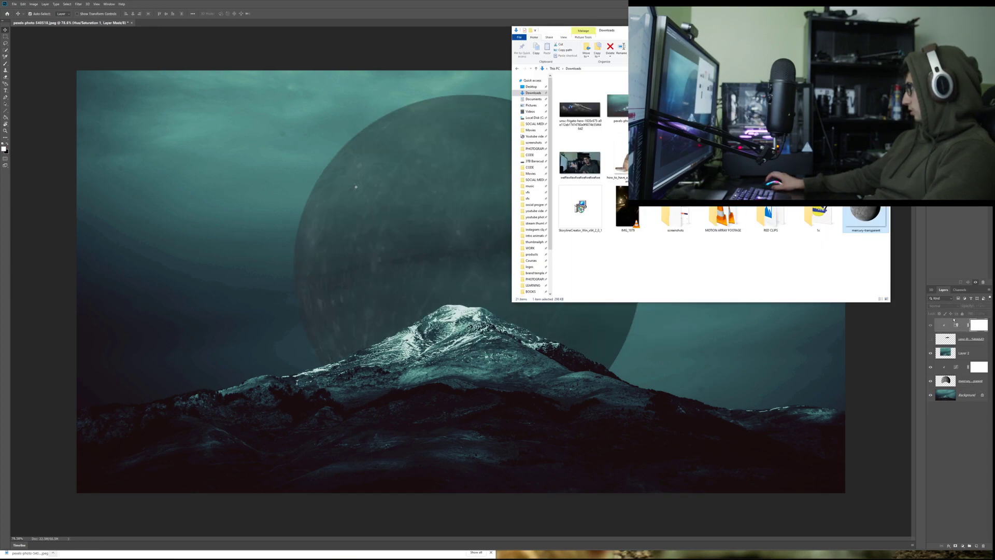
left_click_drag(910, 394, 850, 360)
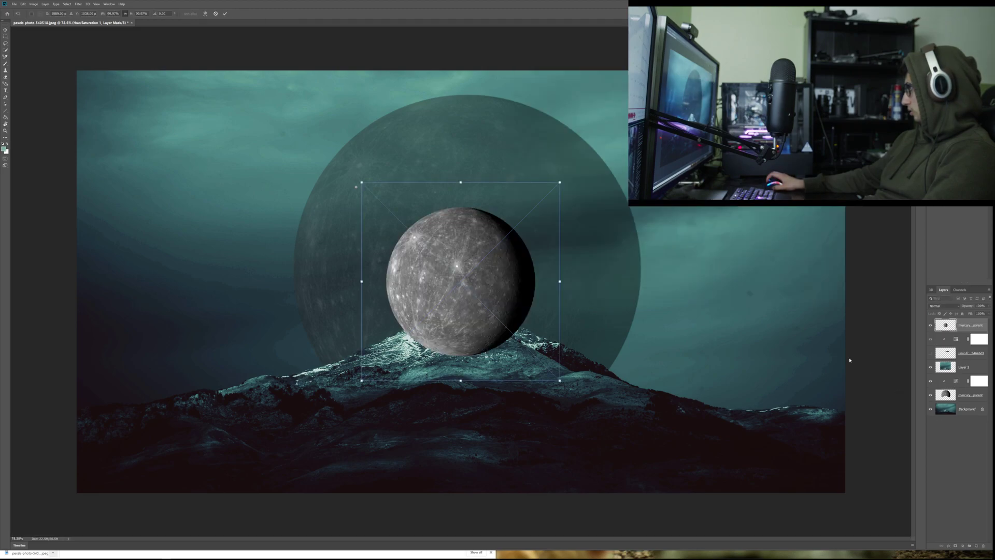
key("Return")
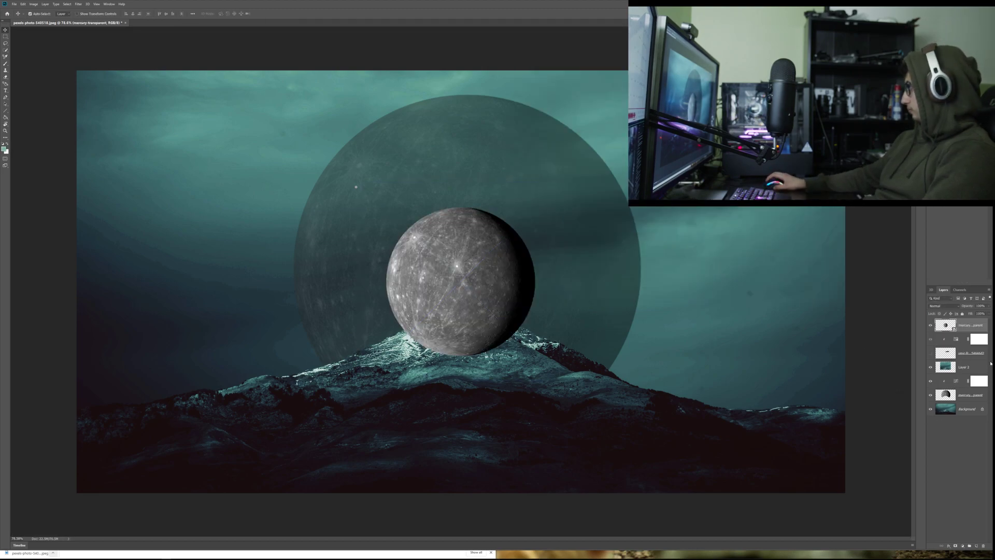
left_click_drag(961, 325, 972, 370)
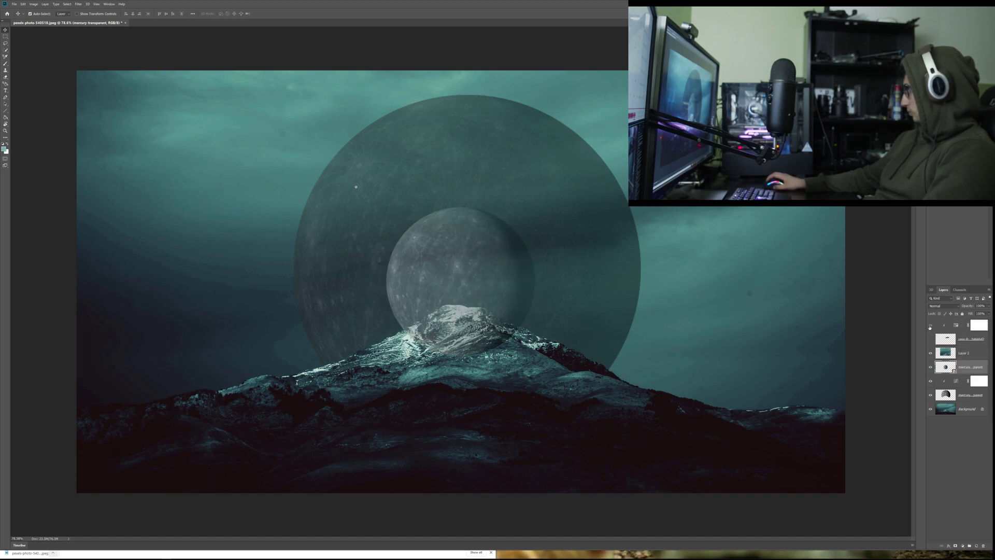
- Hide the original large planet, the spaceship and the Hue/Saturation adjustment so only the new planet shows
left_click_drag(930, 326, 932, 360)
left_click_drag(931, 325, 931, 340)
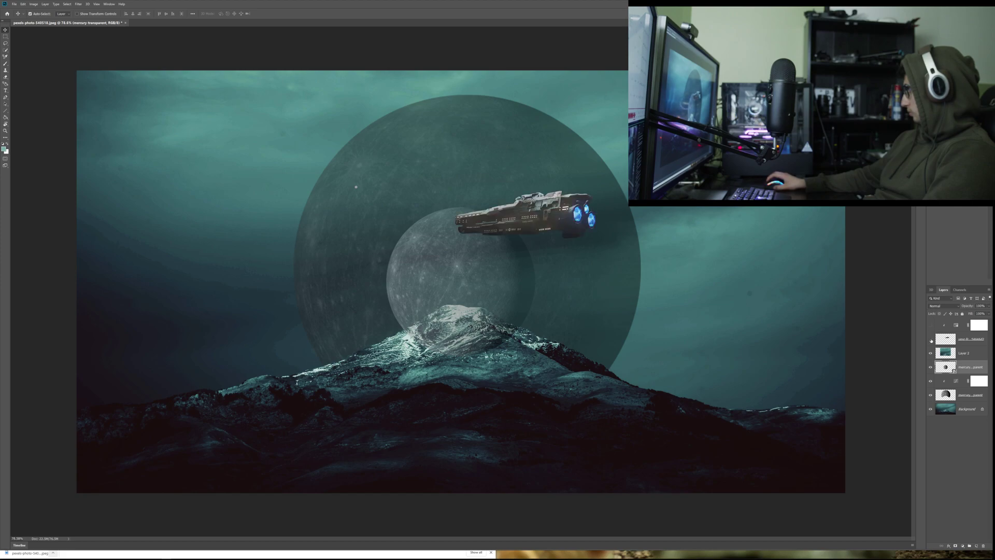
left_click(931, 395)
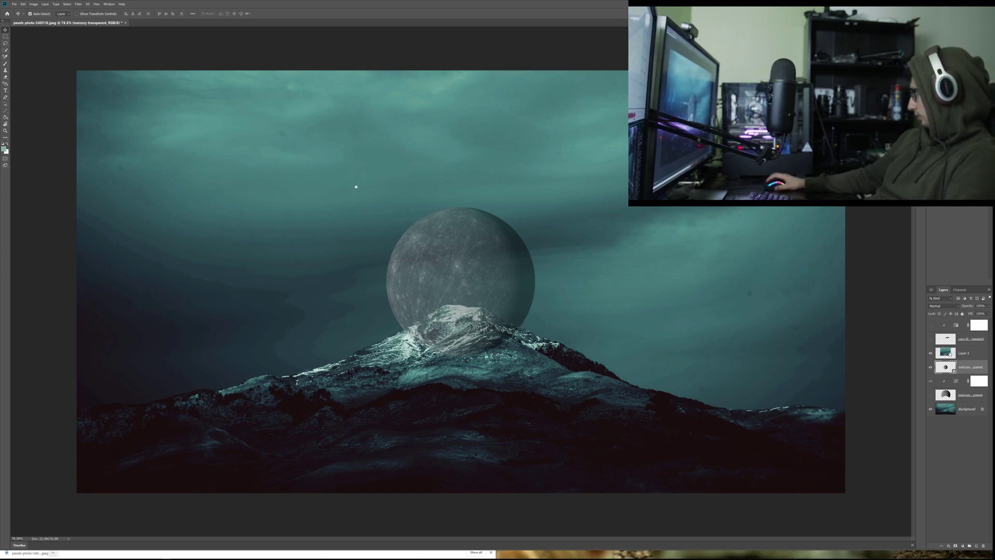
- Enlarge the new planet slightly and move it into the sky to the upper right of the mountain peak
left_click(967, 353)
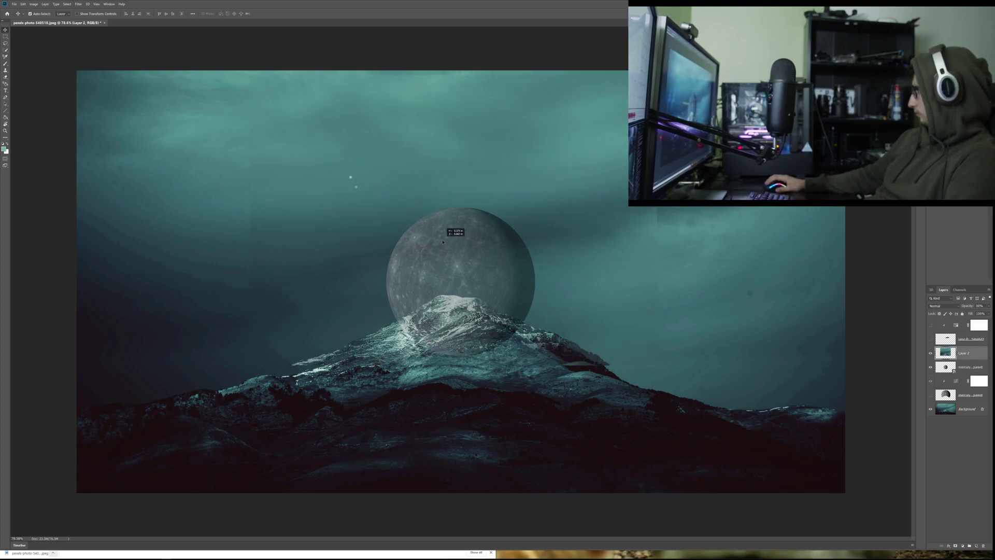
left_click(969, 368)
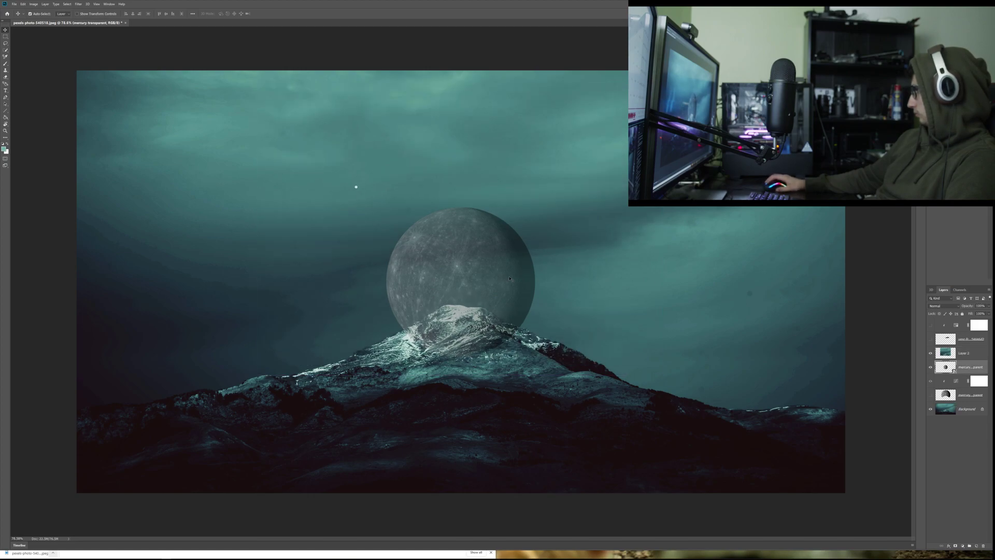
key("ctrl+t")
left_click_drag(484, 277, 611, 188)
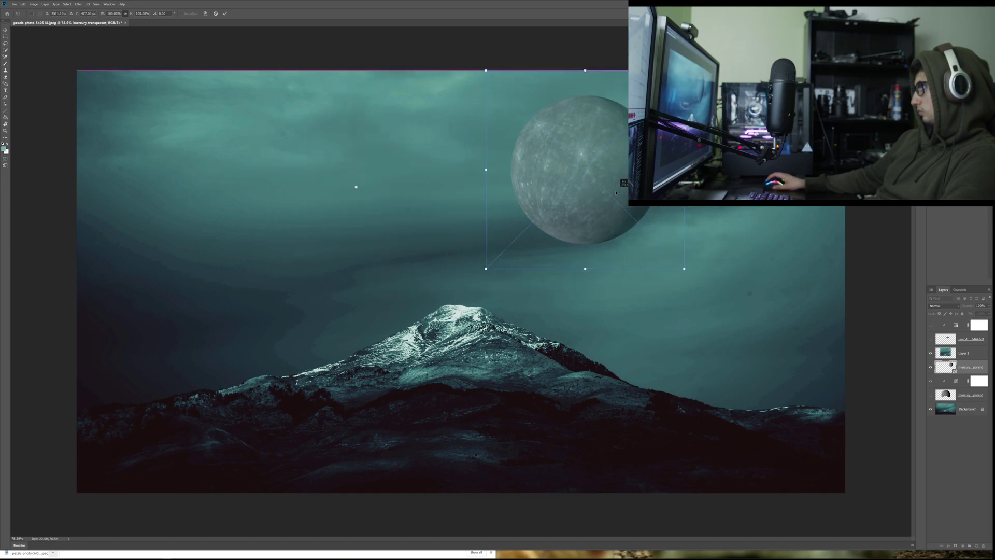
left_click_drag(480, 271, 446, 305)
left_click_drag(557, 239, 553, 235)
key("Return")
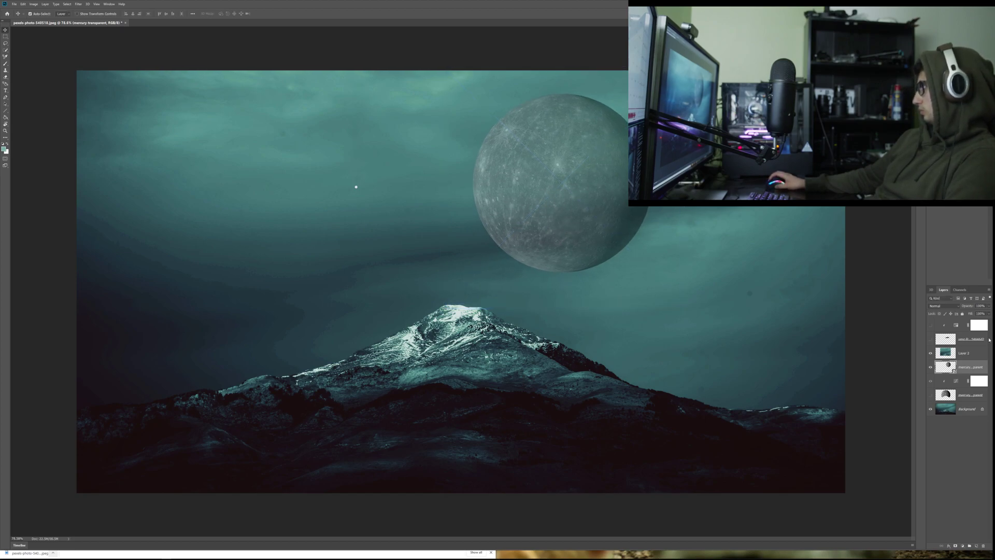
- Open the new planet's Layer Style settings and try out the Bevel & Emboss, Stroke and Inner Shadow effects
double_click(971, 366)
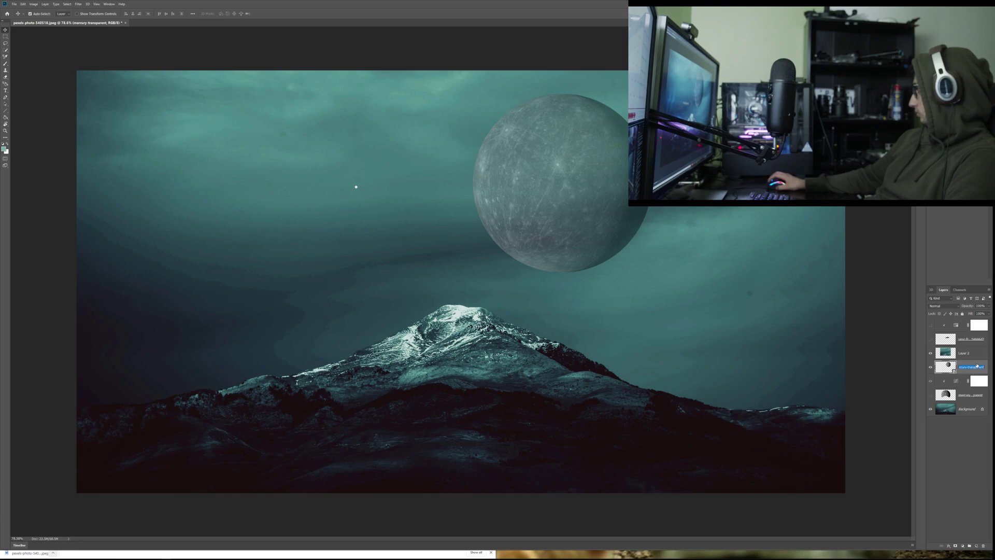
double_click(976, 365)
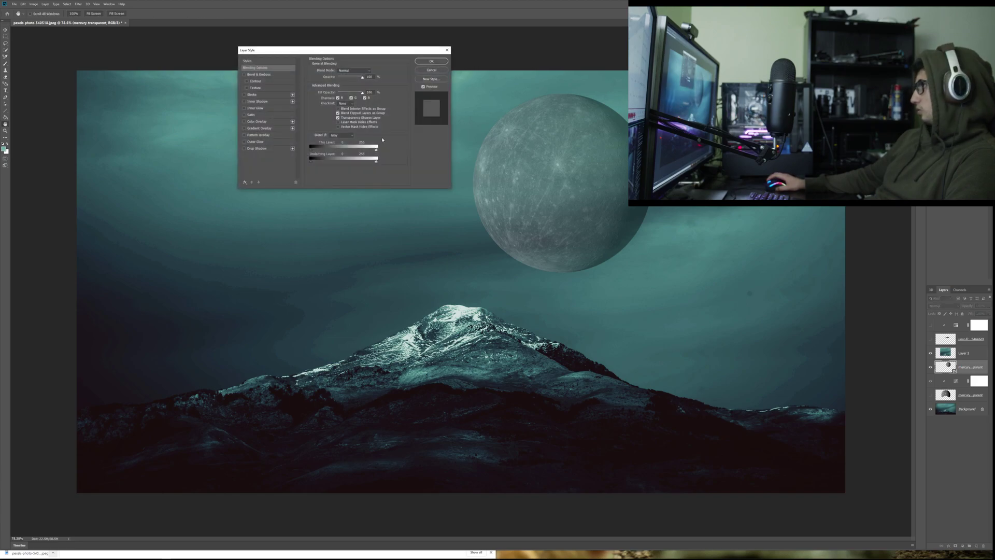
left_click(244, 75)
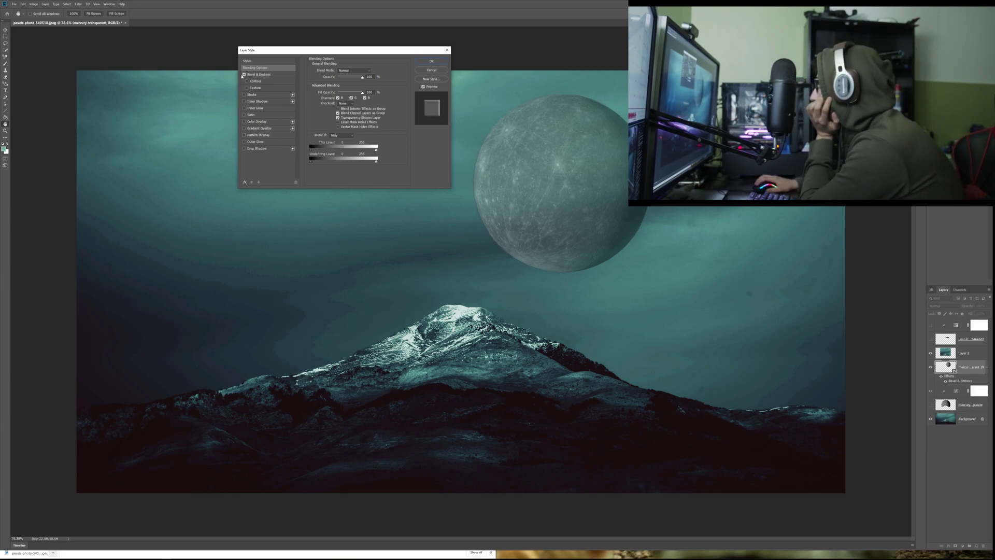
left_click(244, 76)
left_click(244, 75)
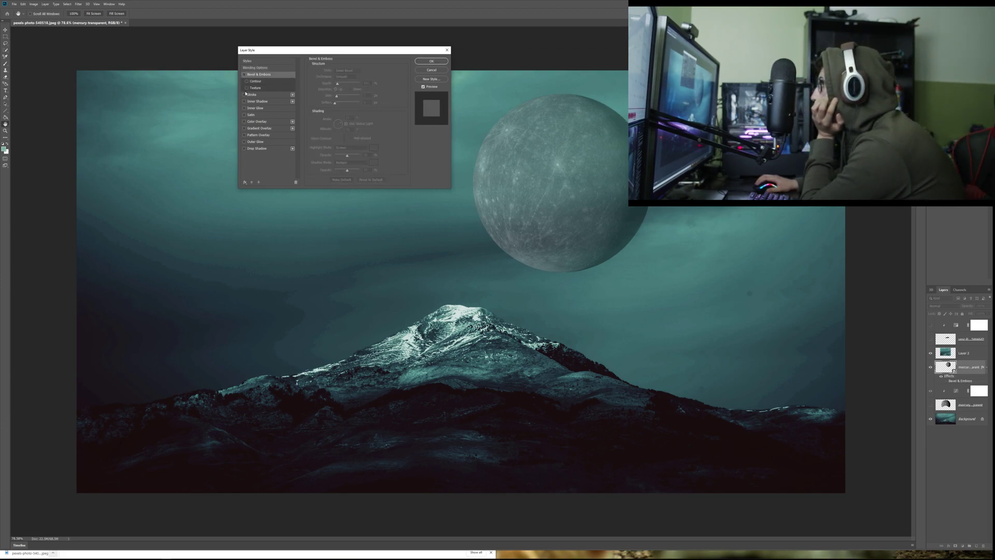
left_click(245, 94)
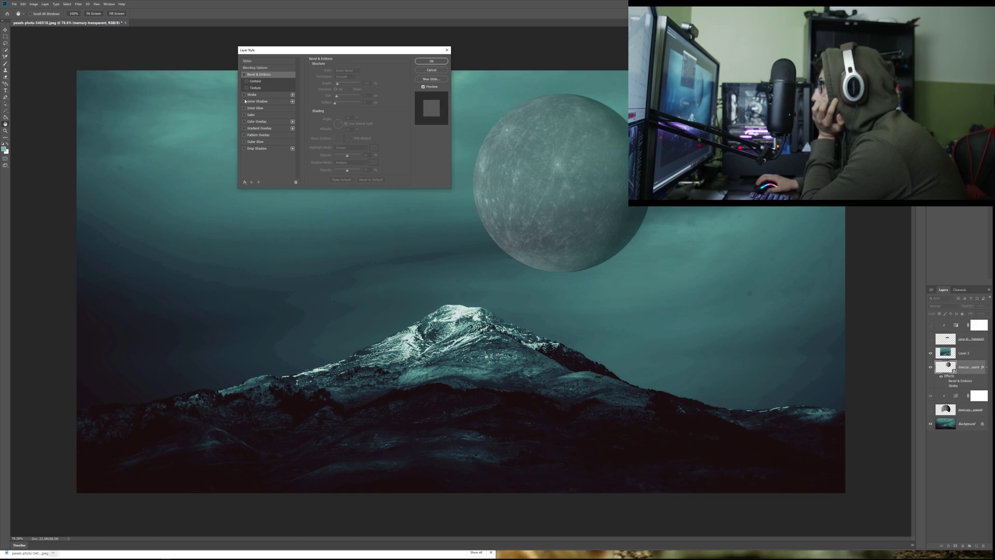
left_click(244, 102)
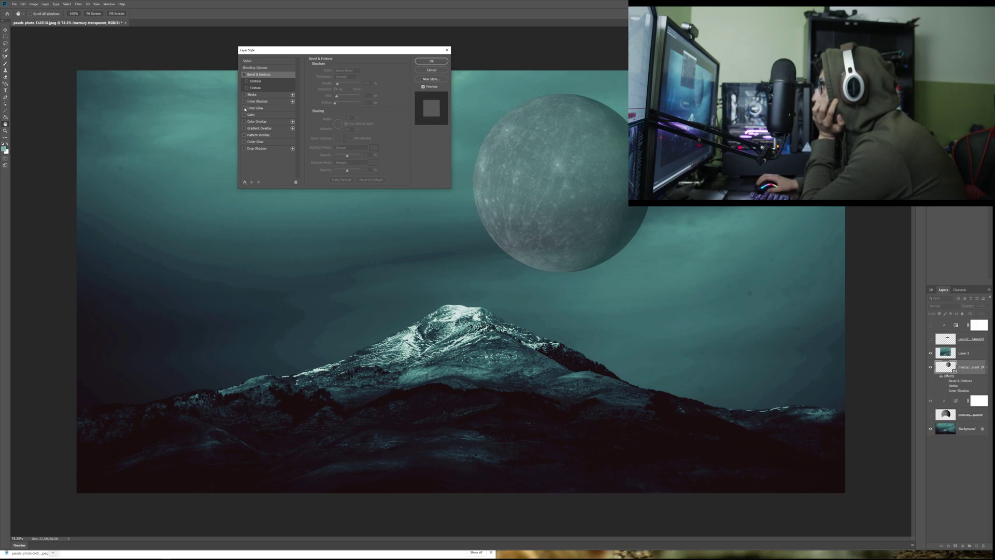
- Apply an Inner Glow to the new planet with its noise reduced to about 14%
left_click(245, 108)
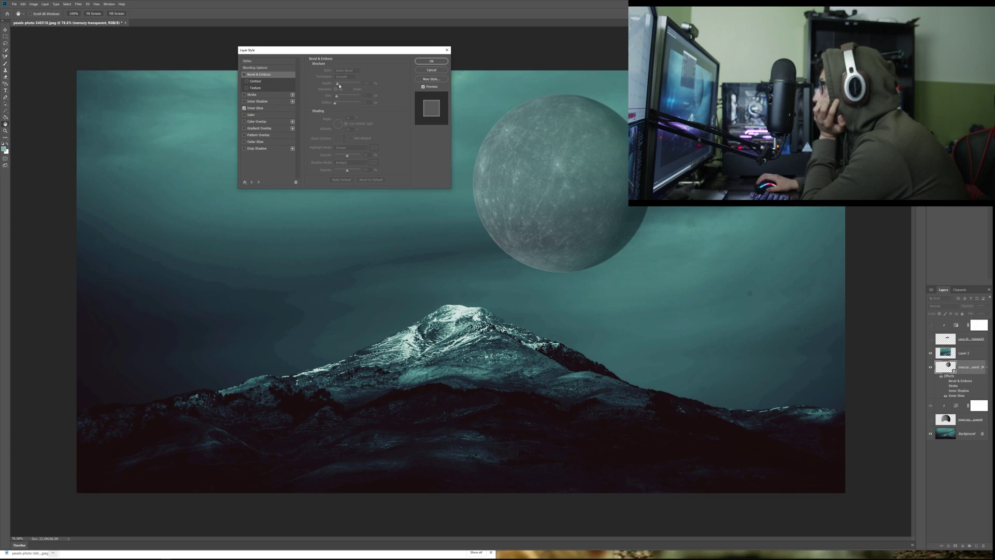
left_click(260, 108)
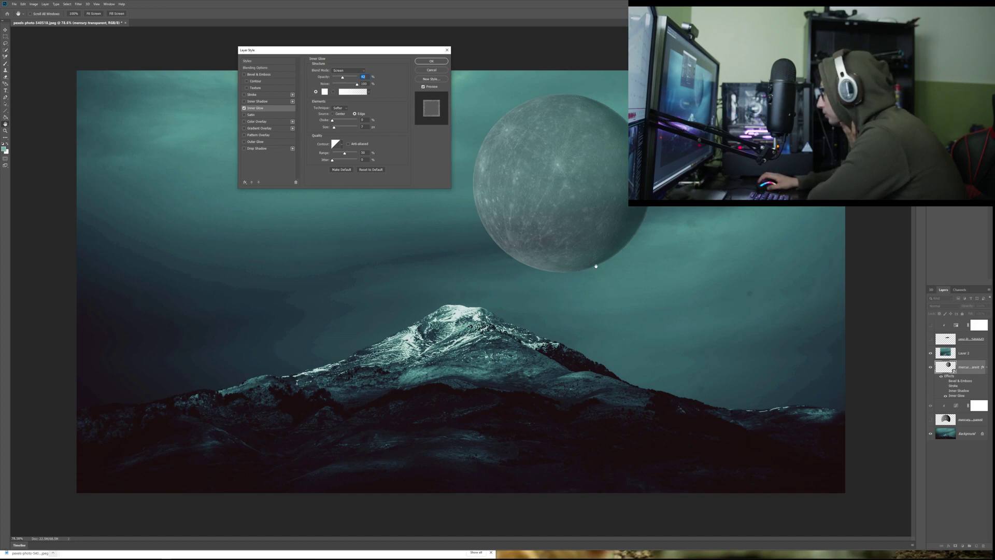
left_click_drag(351, 84, 341, 85)
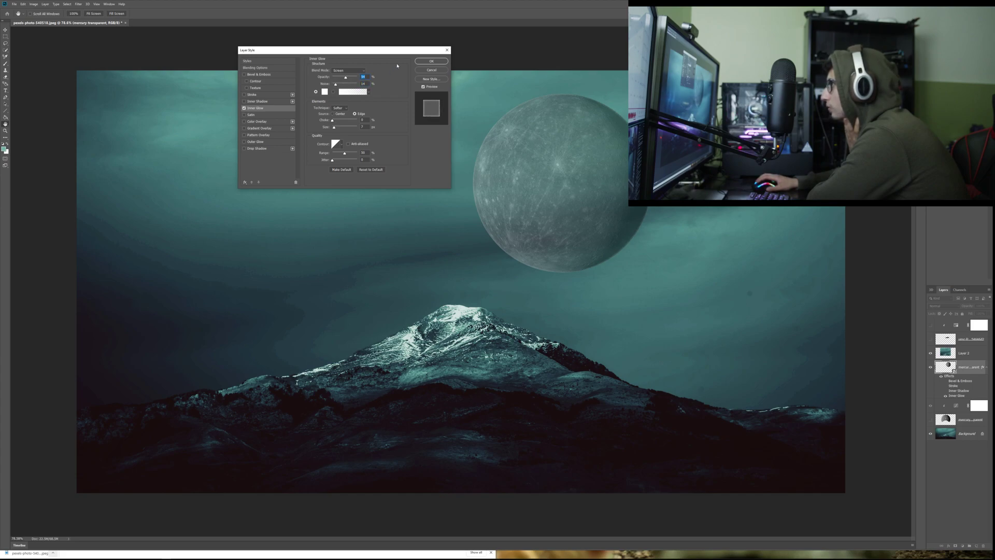
key("Return")
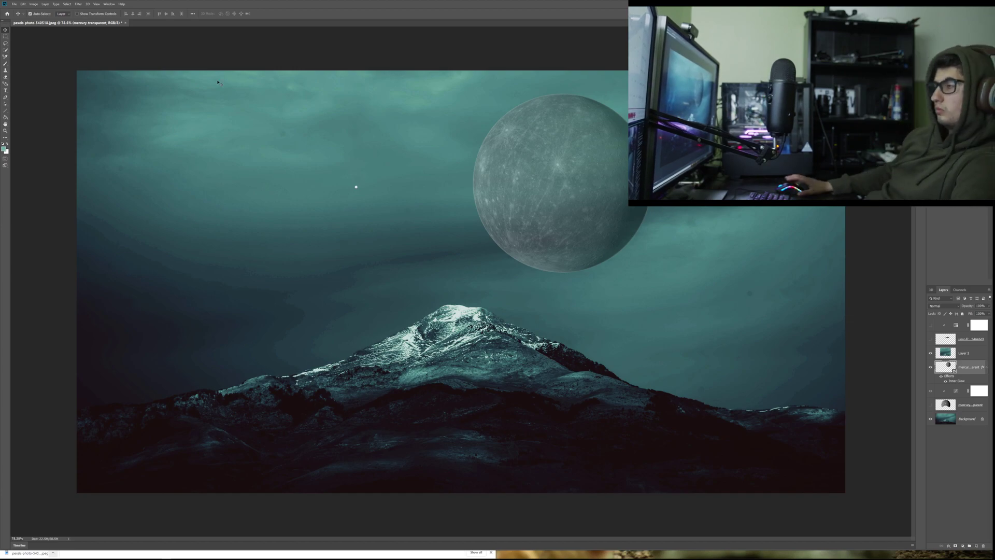
- Save the composition as a layered Photoshop file in the random subfolder of PHOTOGRAPHY, then close the document
key("ctrl+shift+s")
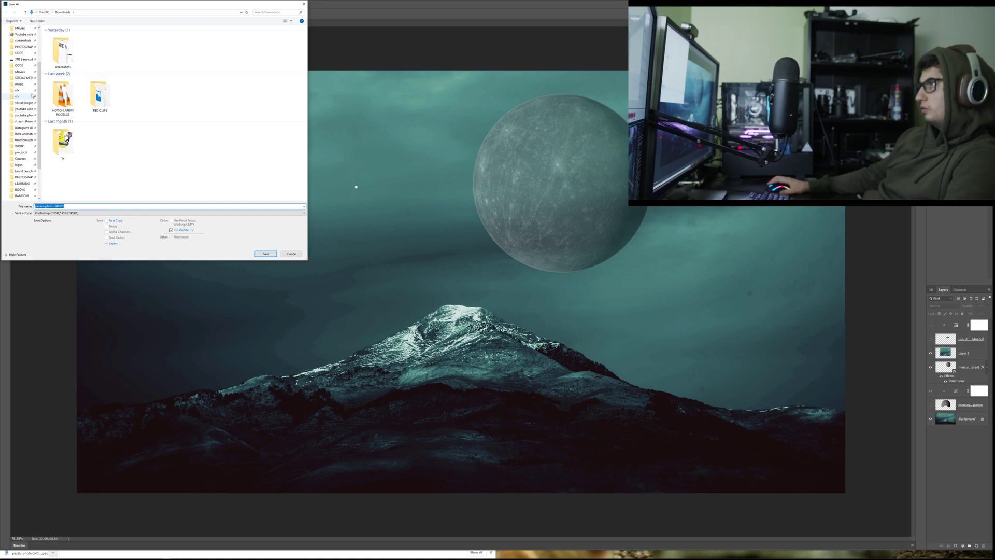
scroll(27, 127, "up", 2)
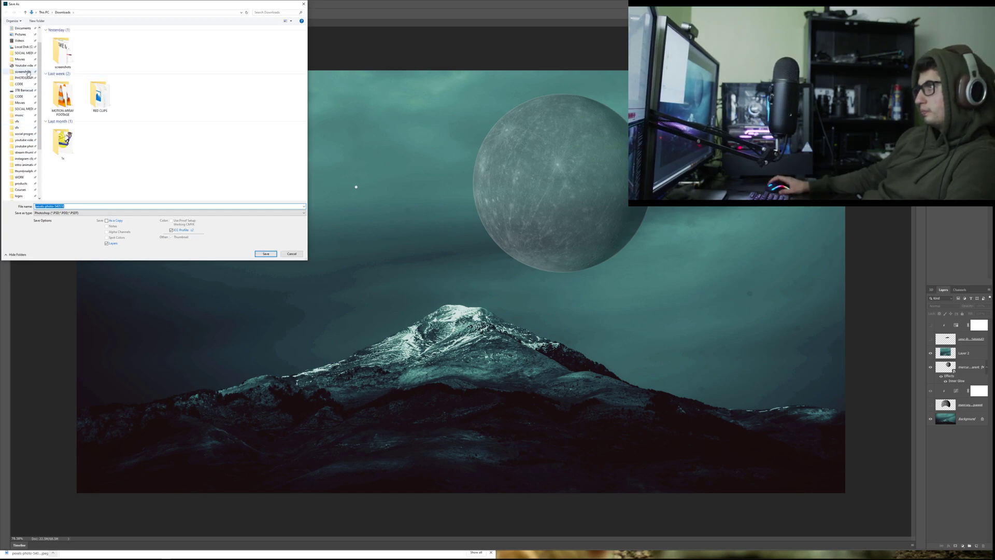
left_click(24, 79)
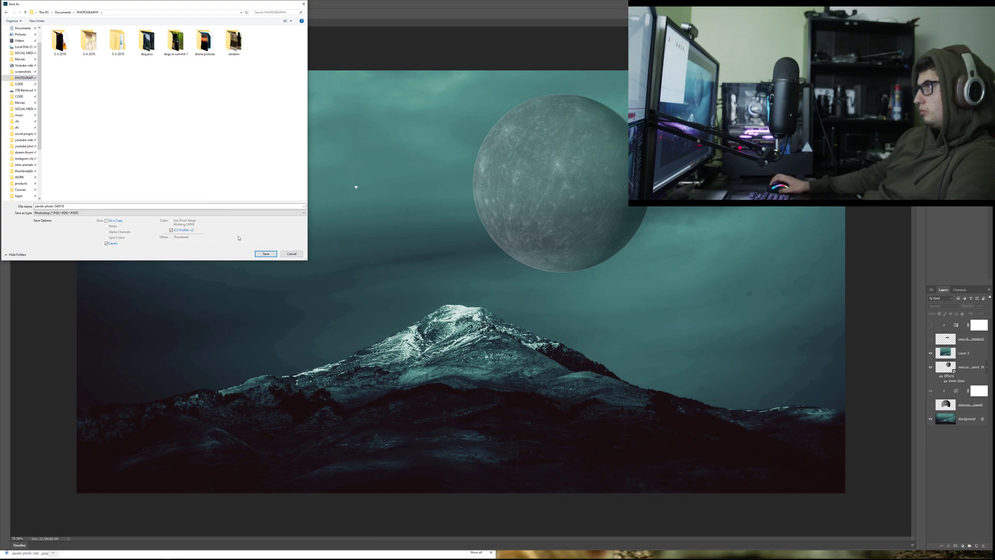
double_click(234, 41)
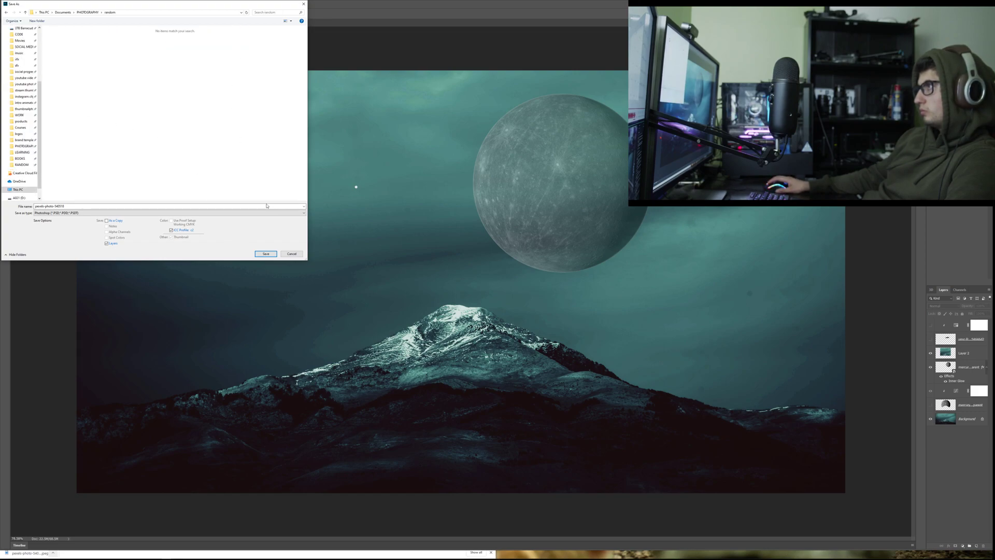
left_click(265, 254)
key("Return")
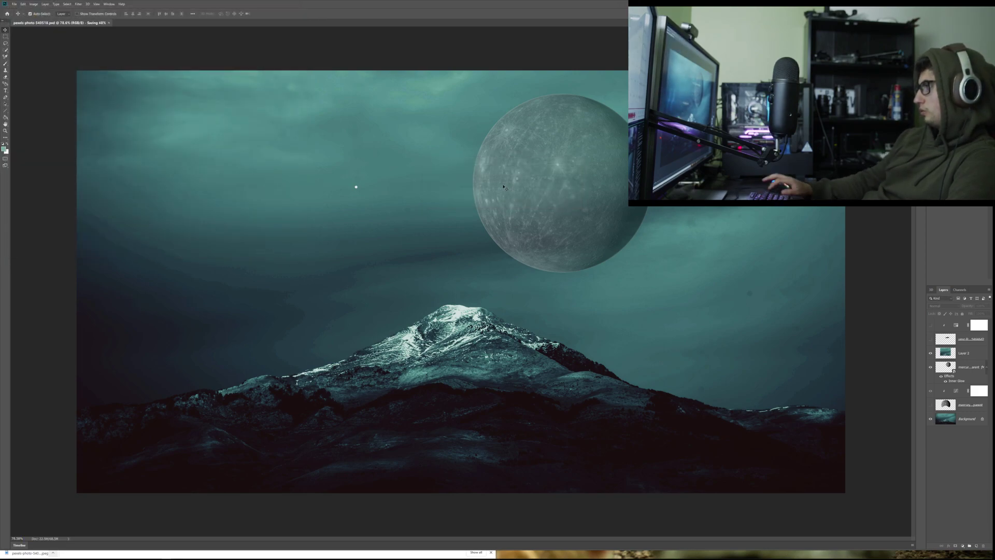
left_click(24, 4)
key("Escape")
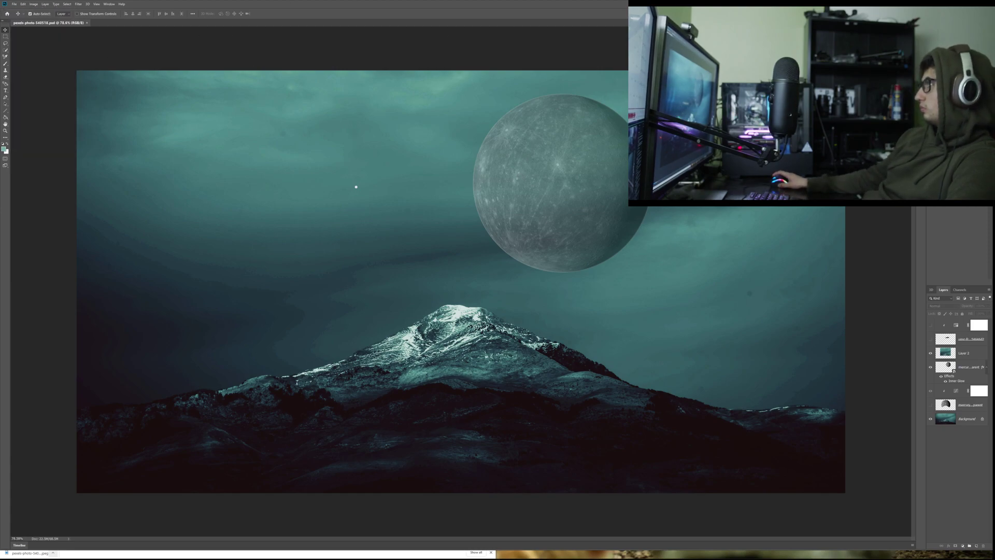
key("ctrl+w")
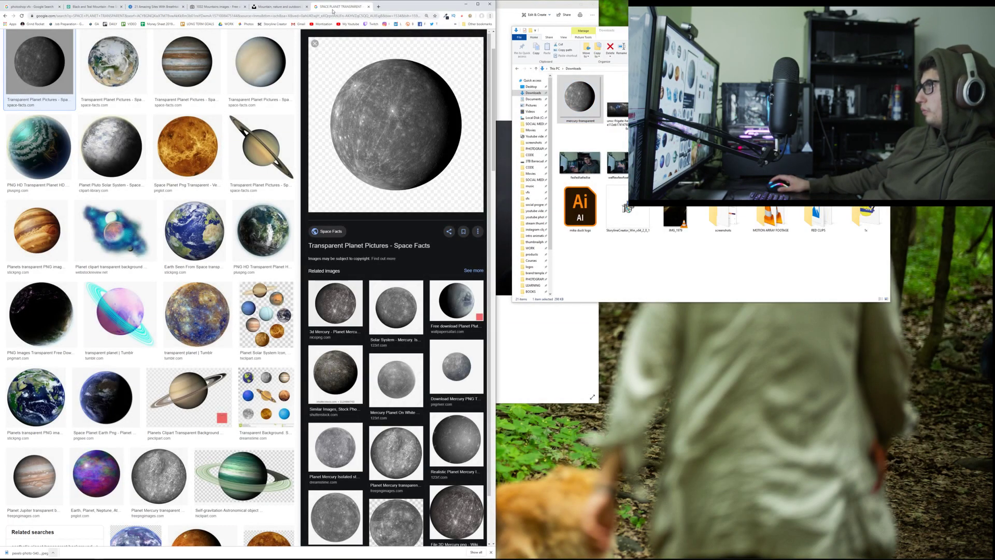
- Switch to the browser, close the planet image search and search Google for "photoshop vfx" in a new tab
key("ctrl+w")
key("ctrl+t")
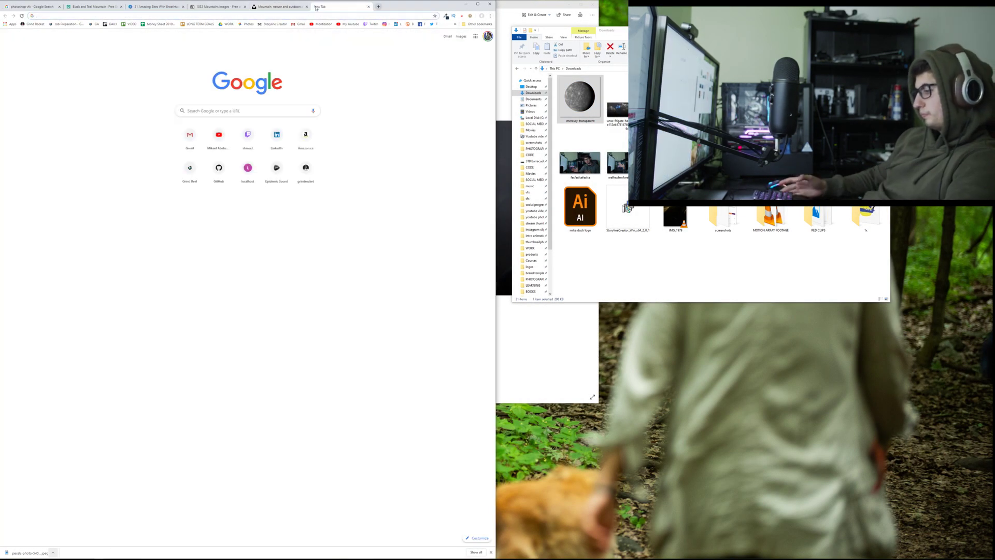
type("pob")
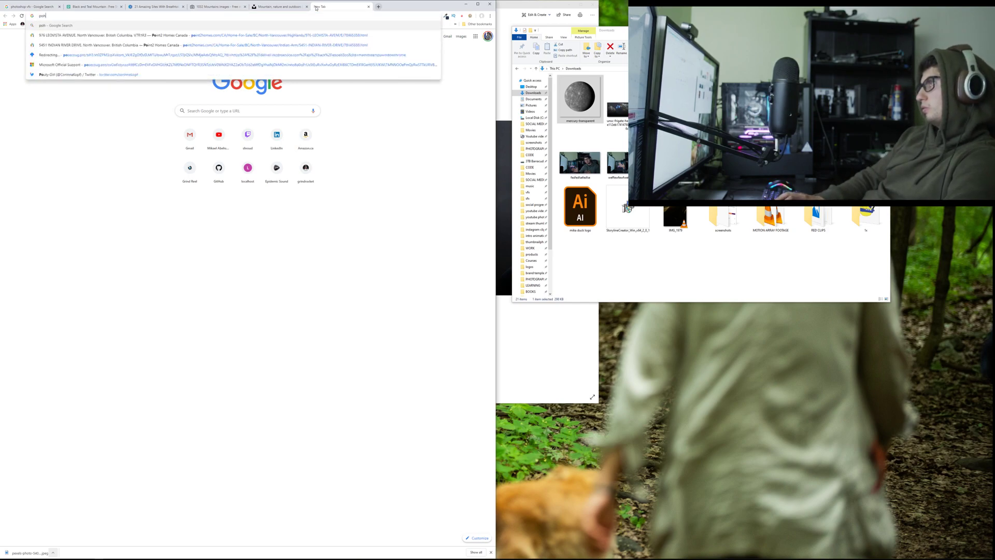
type("otoshop v")
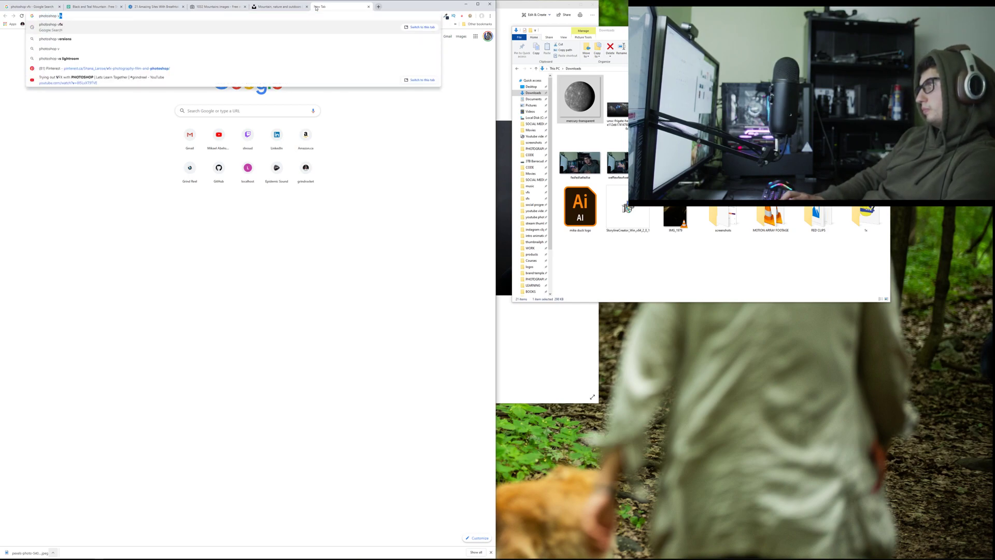
type("fx")
key("Return")
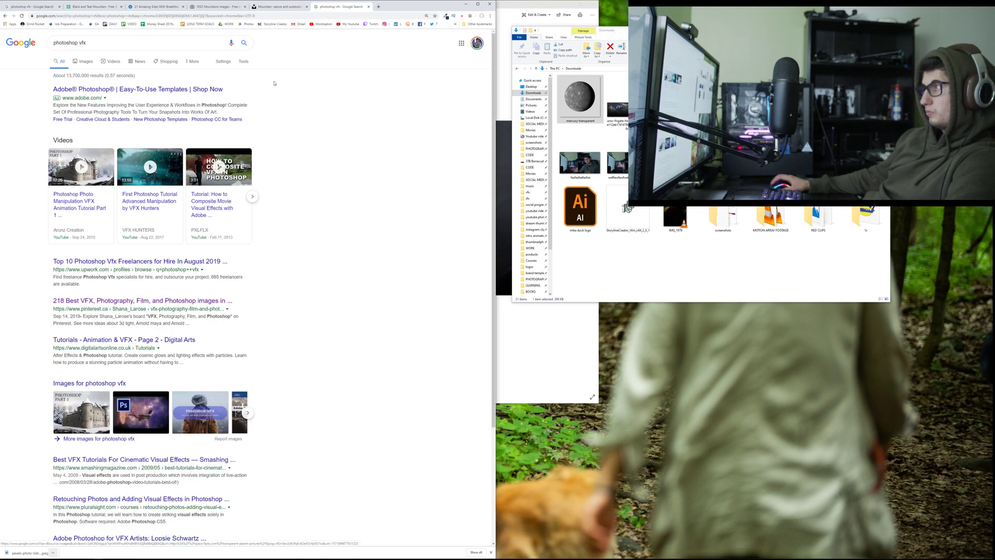
- Check the top web results for photoshop vfx and show the image results instead
left_click(110, 260)
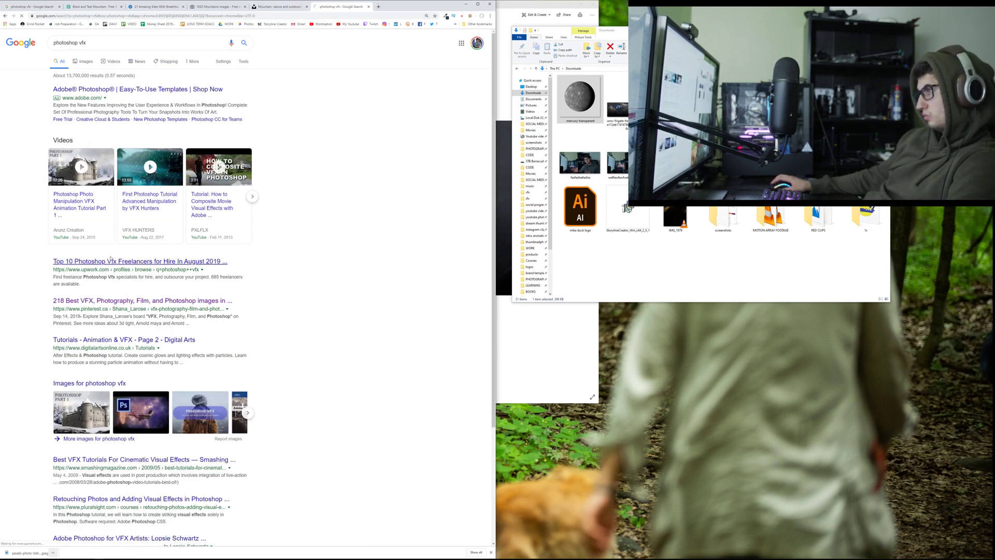
left_click(5, 16)
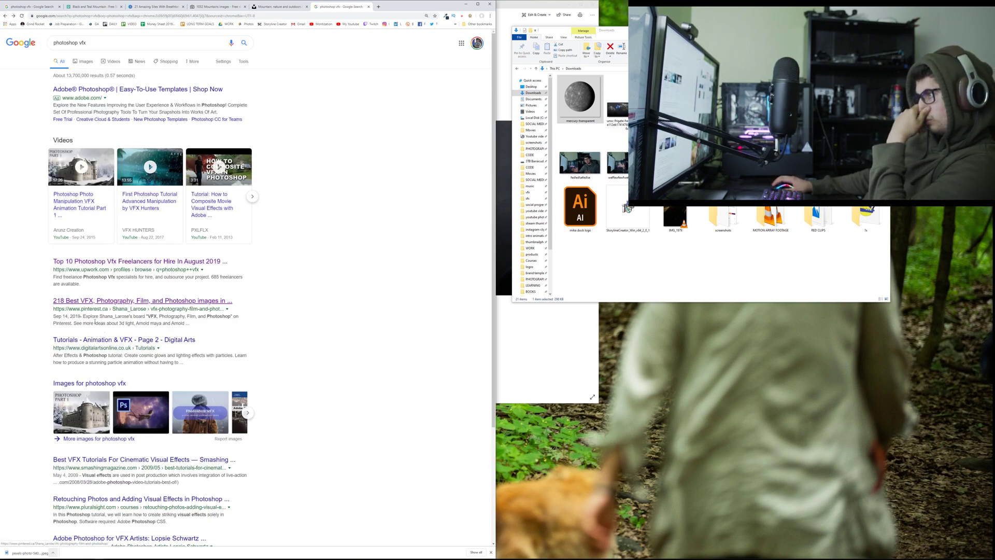
scroll(95, 318, "down", 2)
scroll(94, 80, "up", 2)
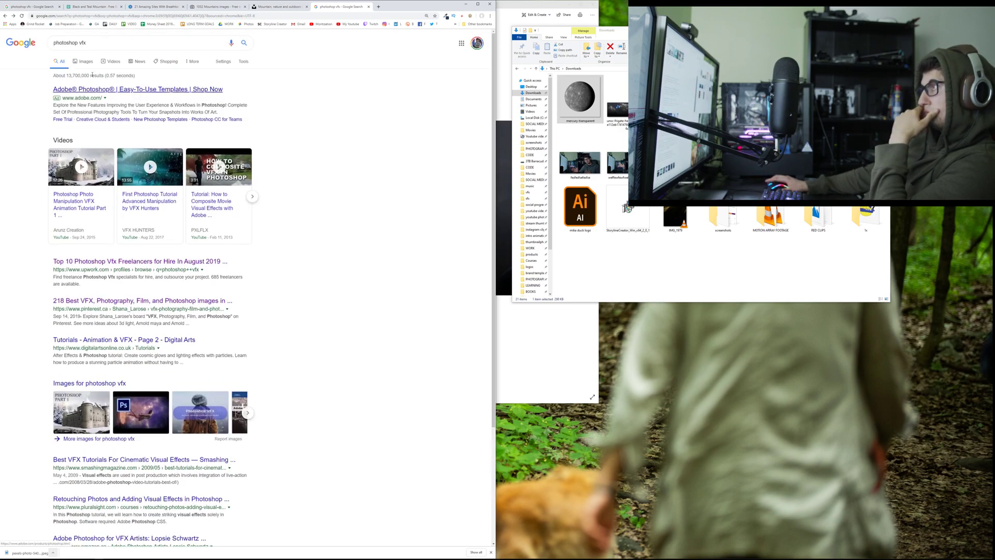
left_click(84, 61)
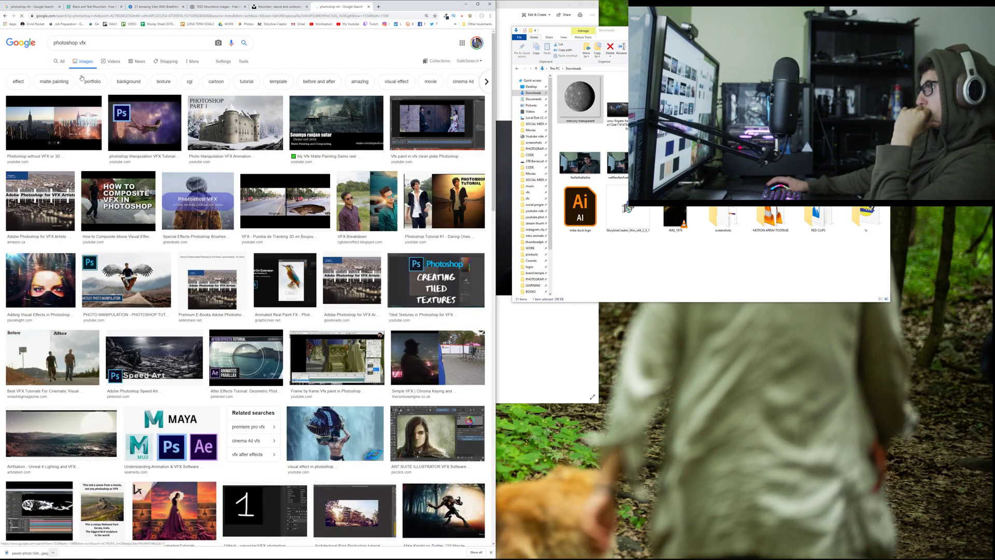
- Preview the city explosion, road sinkhole and VFX Breakdown before-and-after images from the results
left_click(66, 127)
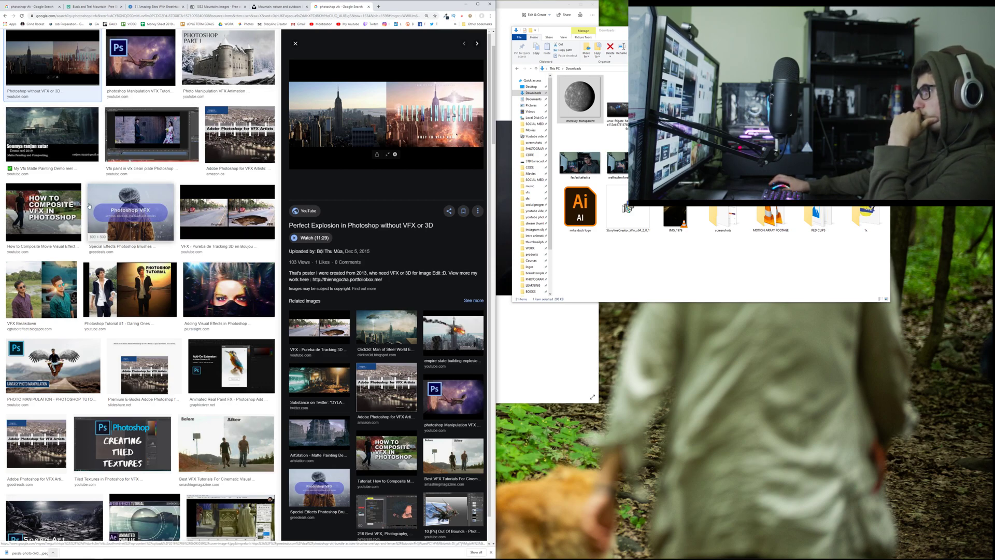
left_click(244, 215)
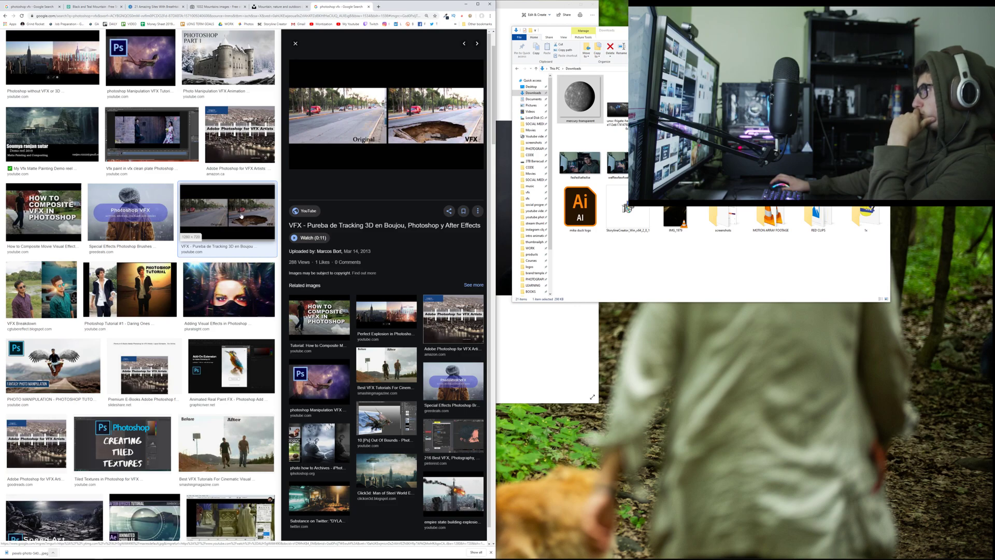
scroll(241, 215, "down", 6)
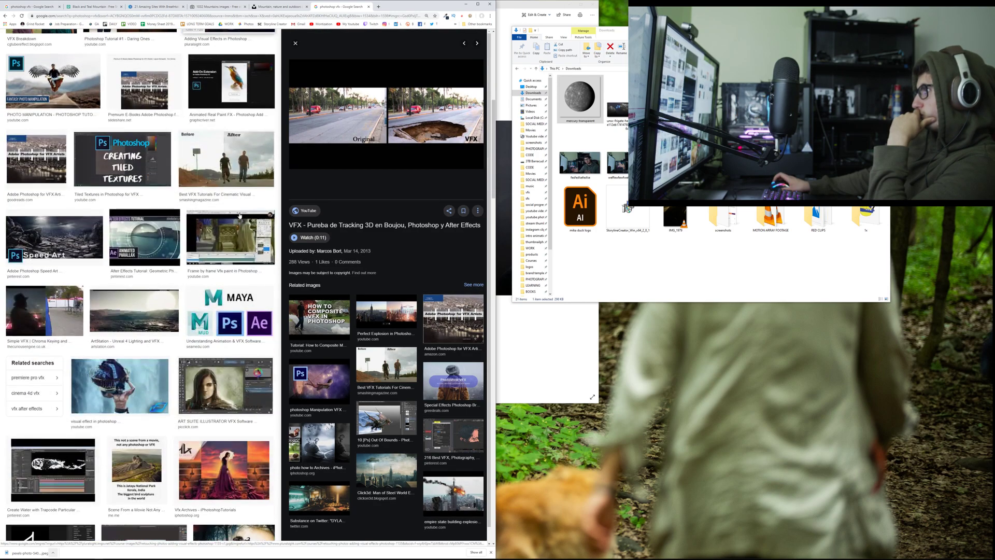
scroll(160, 177, "up", 3)
left_click(48, 132)
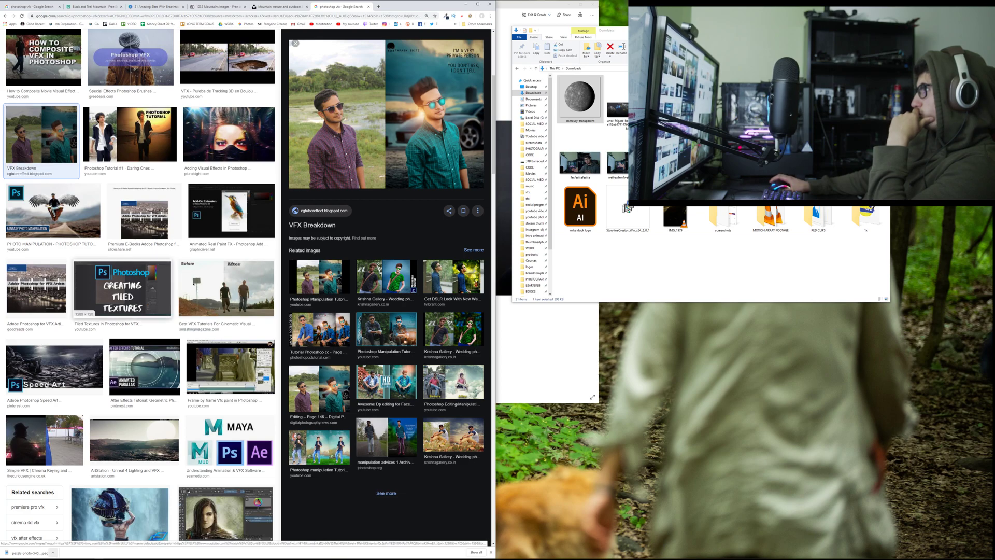
- Look through the remaining photoshop vfx image results for composite ideas
scroll(109, 282, "down", 4)
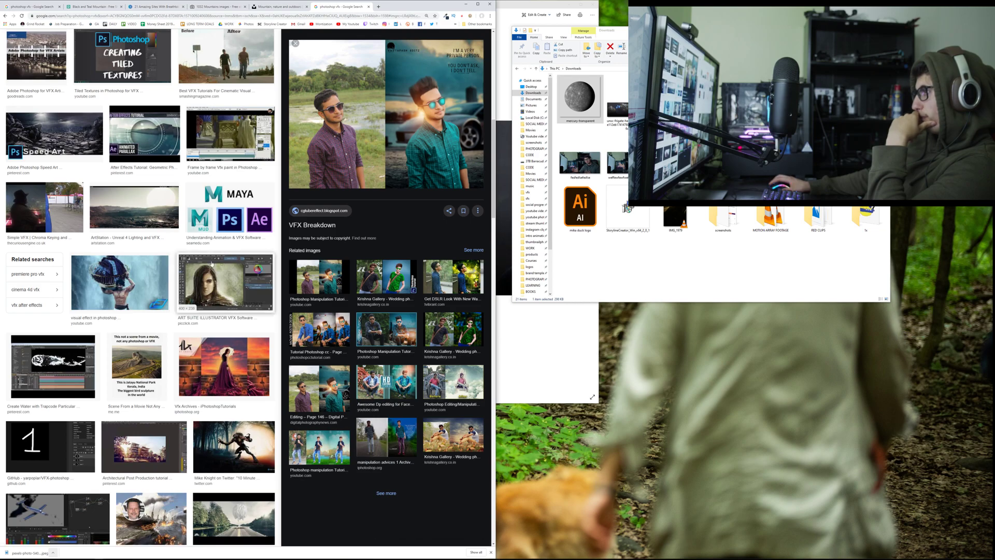
scroll(212, 264, "down", 3)
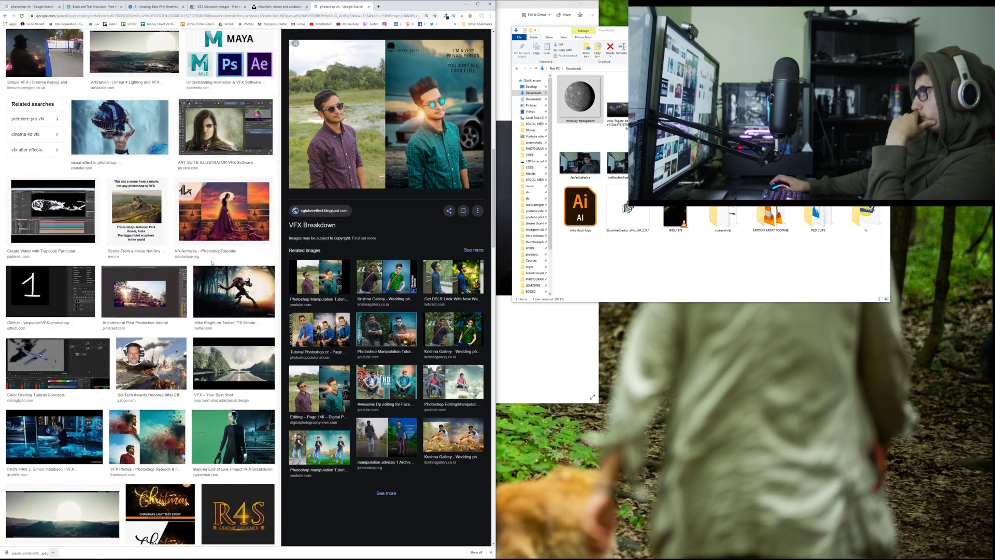
scroll(212, 263, "down", 1)
scroll(211, 263, "down", 3)
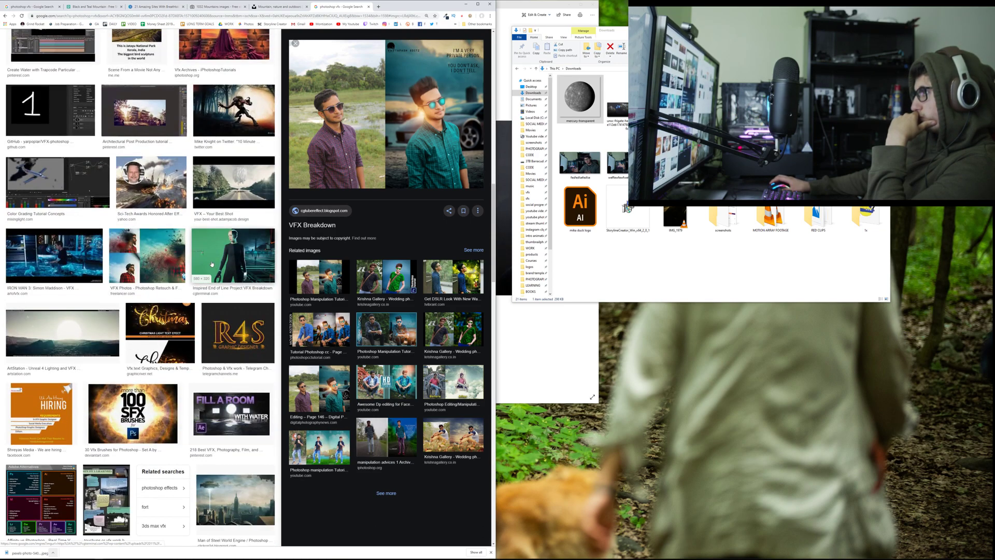
scroll(211, 263, "down", 8)
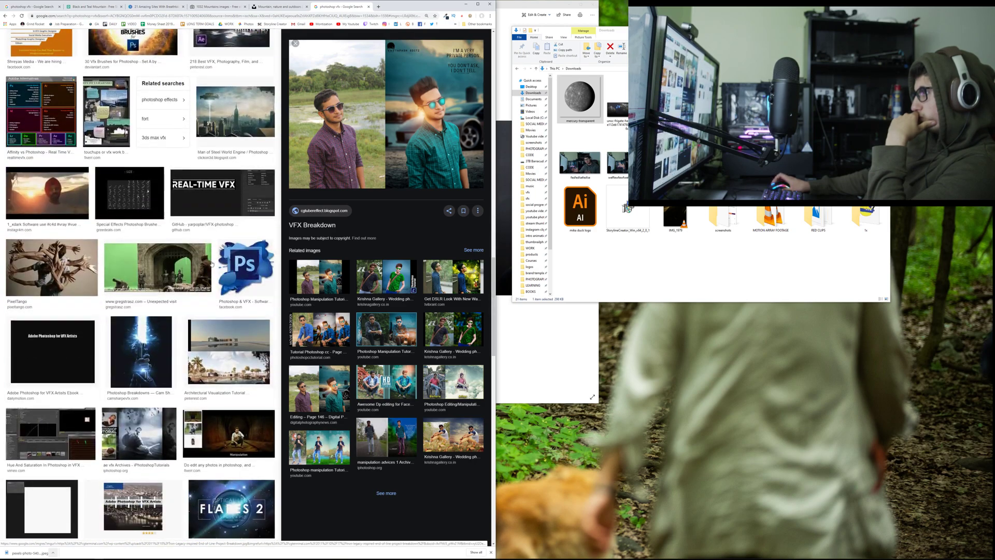
scroll(211, 264, "down", 9)
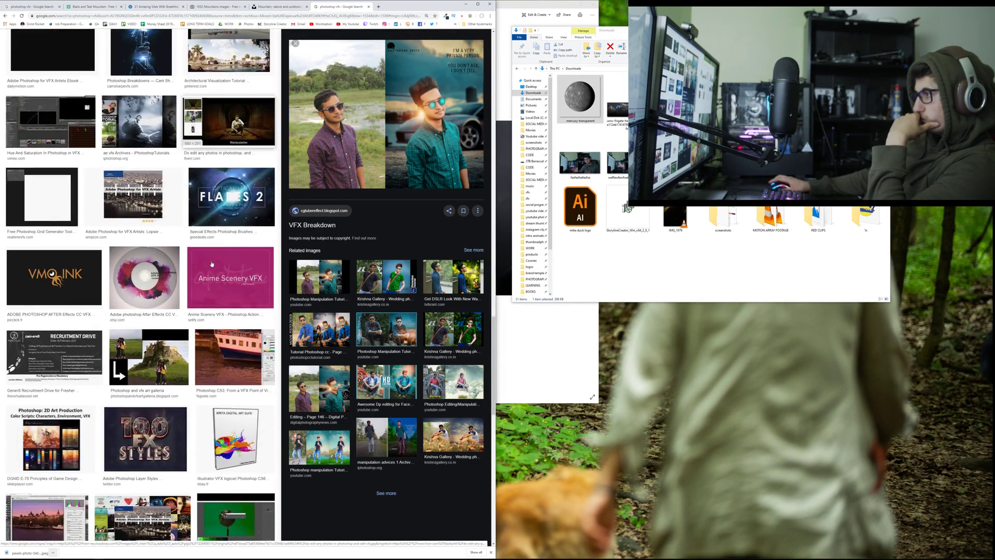
scroll(211, 263, "down", 12)
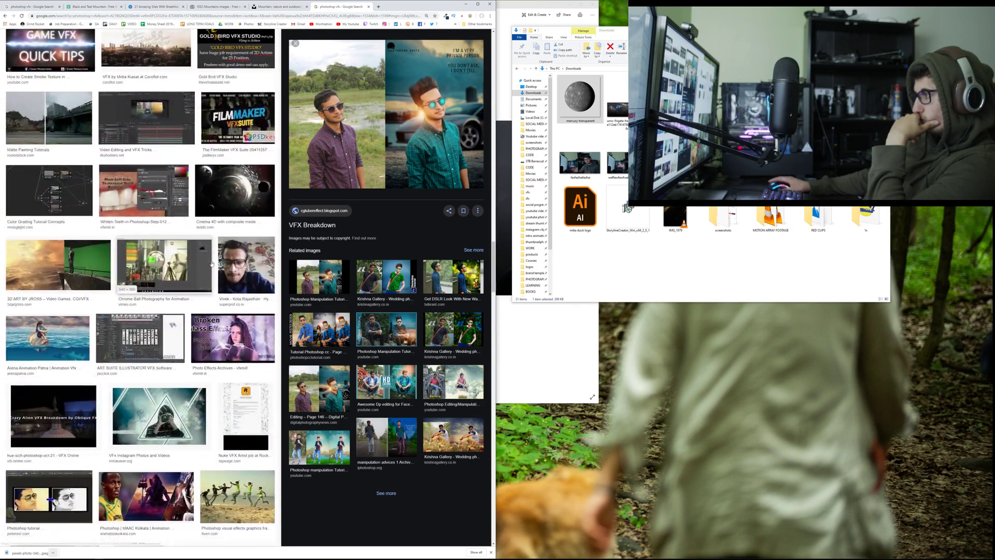
scroll(212, 264, "down", 6)
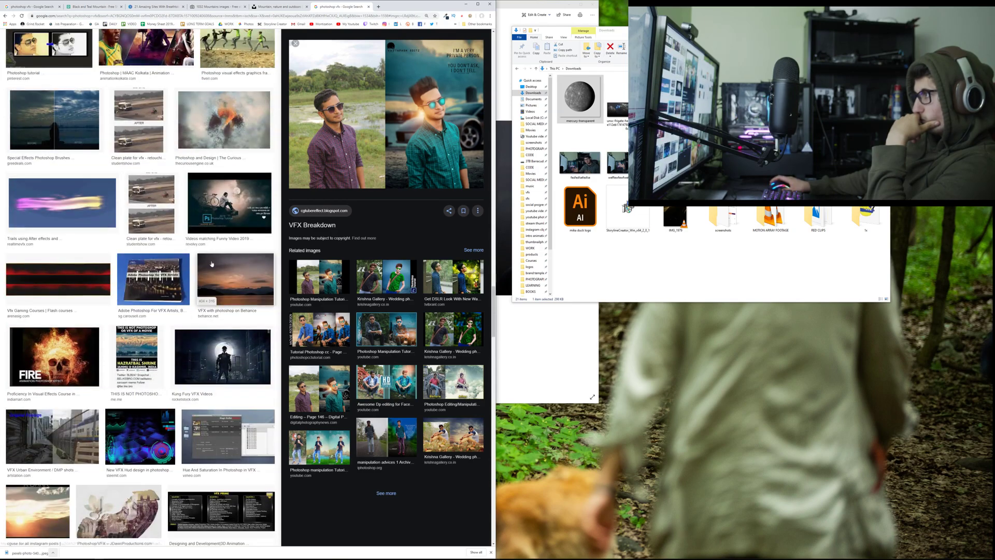
scroll(211, 263, "down", 6)
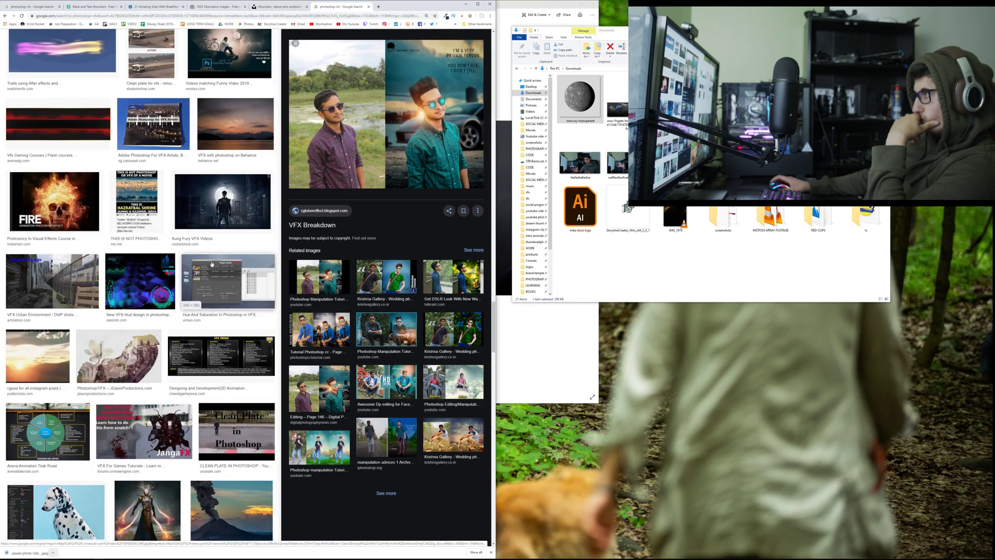
scroll(212, 264, "down", 3)
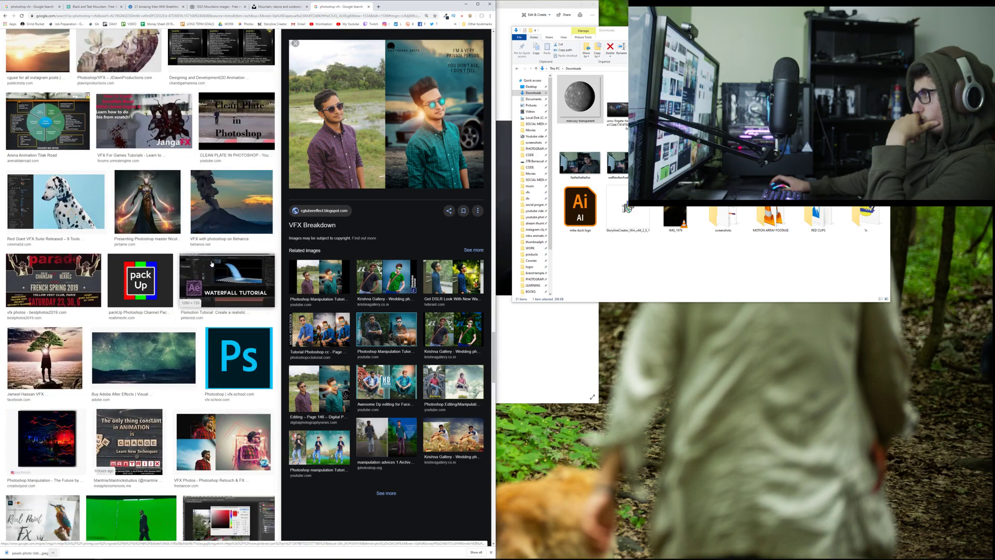
scroll(211, 263, "down", 4)
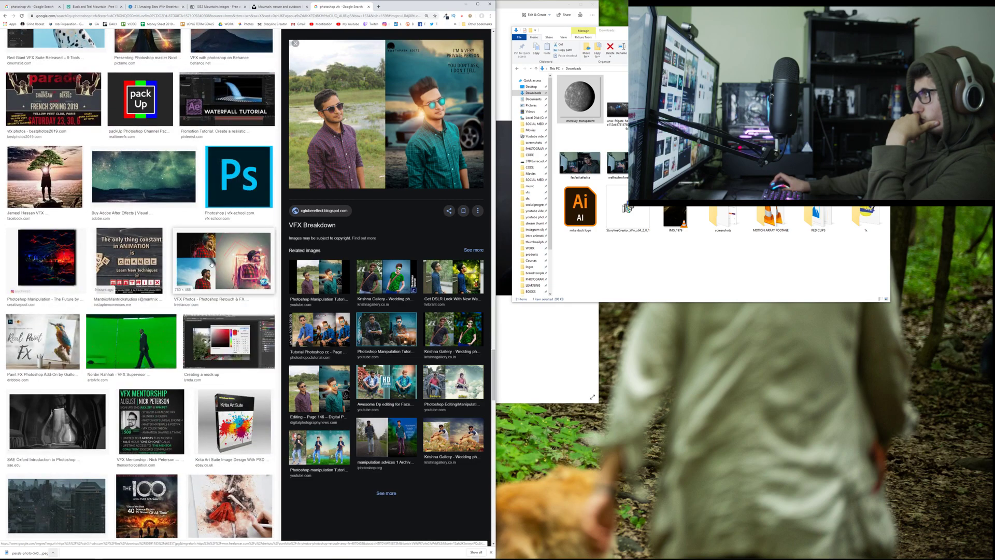
scroll(211, 263, "up", 4)
- Return to the Unsplash page, close the open mountain photo and look through the mountain search results
key("ctrl+shift+Tab")
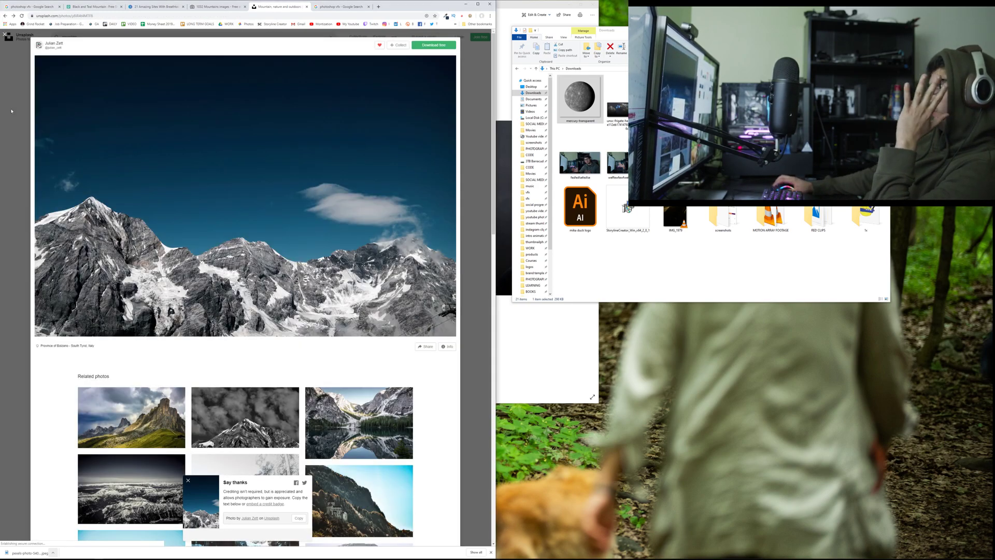
left_click(6, 41)
left_click(5, 37)
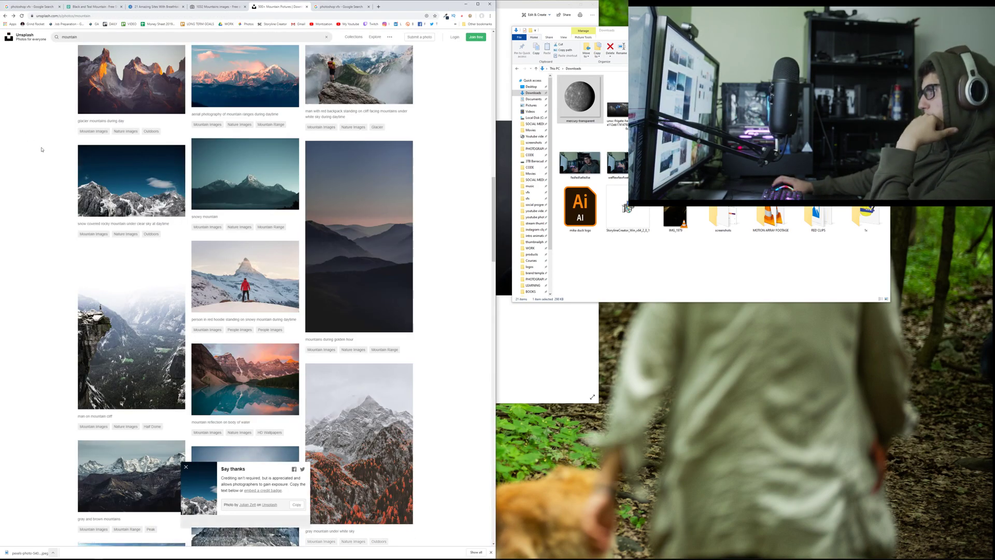
scroll(42, 150, "down", 3)
scroll(42, 149, "down", 5)
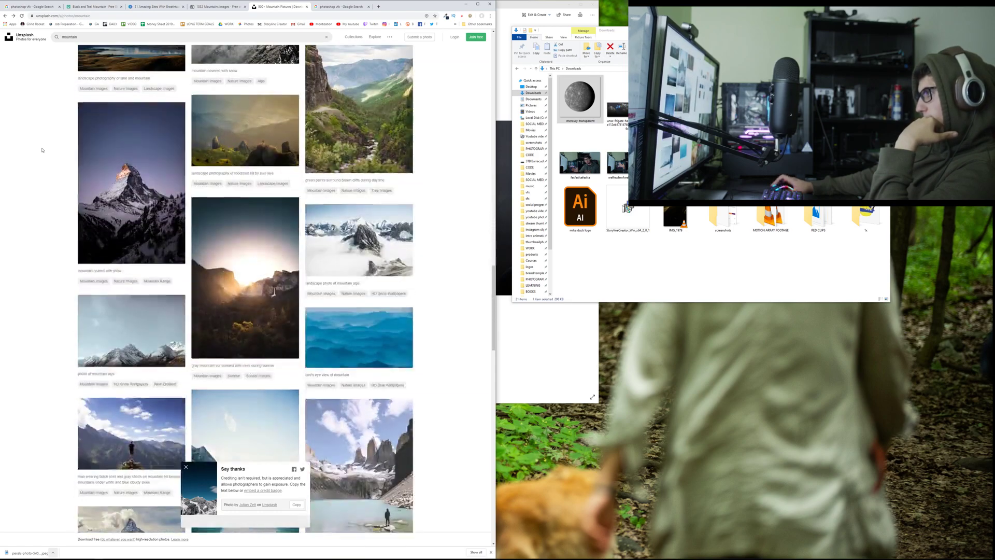
scroll(62, 93, "up", 2)
- Open the Unsplash homepage and browse its featured photos for new source images
left_click(25, 38)
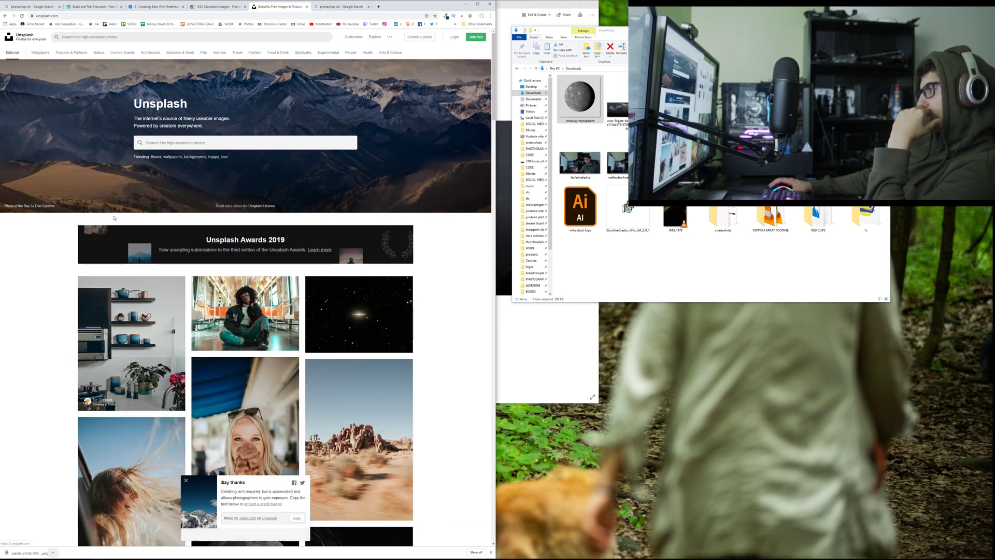
scroll(122, 223, "down", 6)
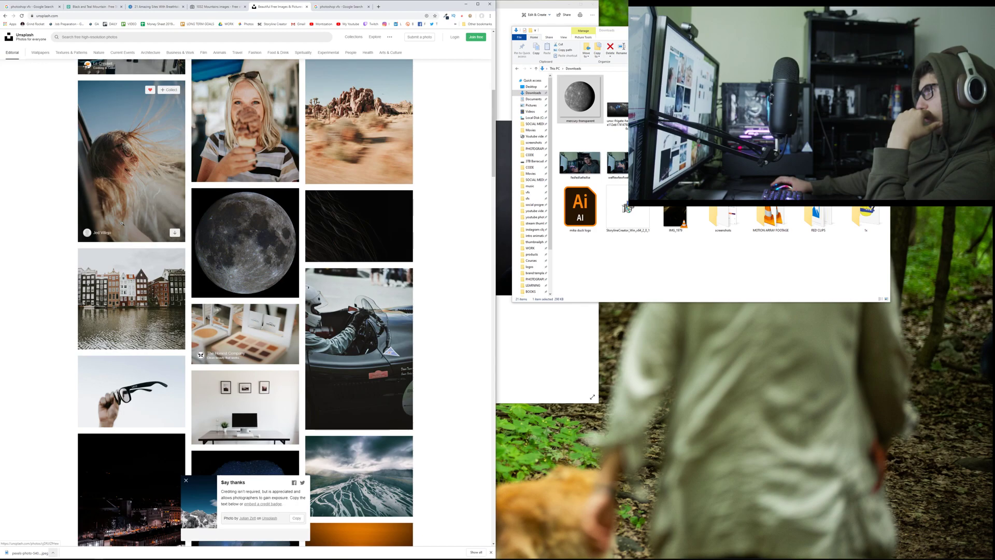
scroll(122, 223, "down", 3)
scroll(121, 222, "down", 2)
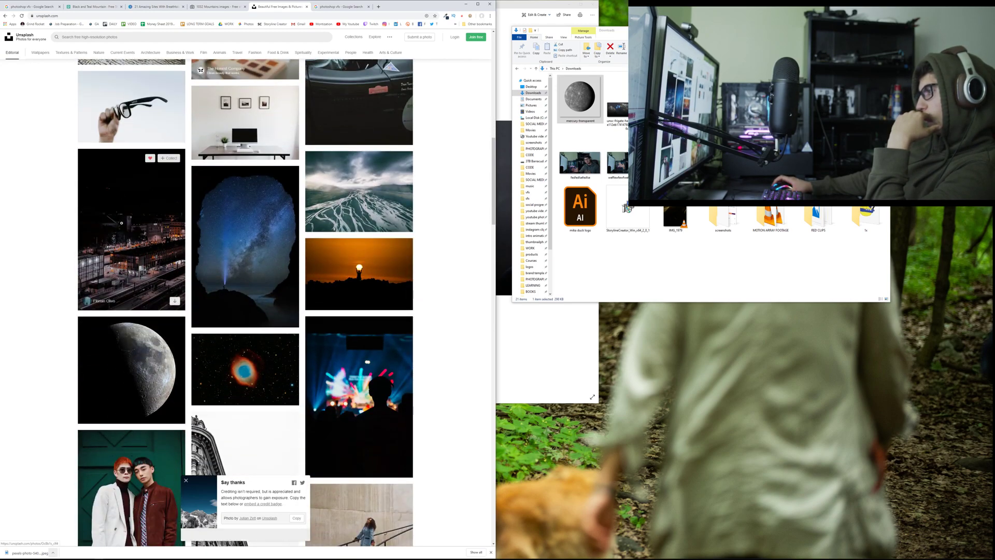
- Look further through the Unsplash editorial photo feed for source images suited to the next composite
scroll(122, 223, "down", 9)
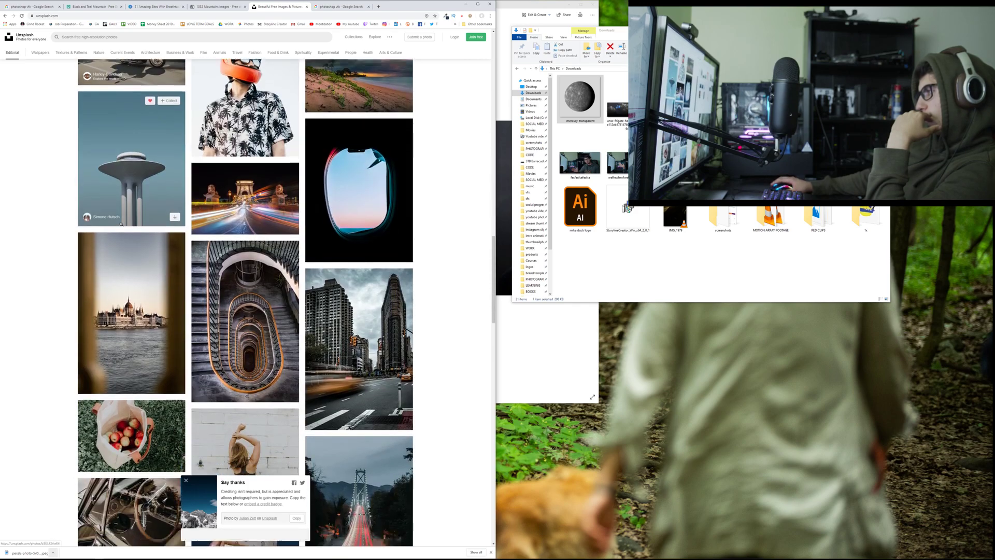
scroll(121, 224, "down", 10)
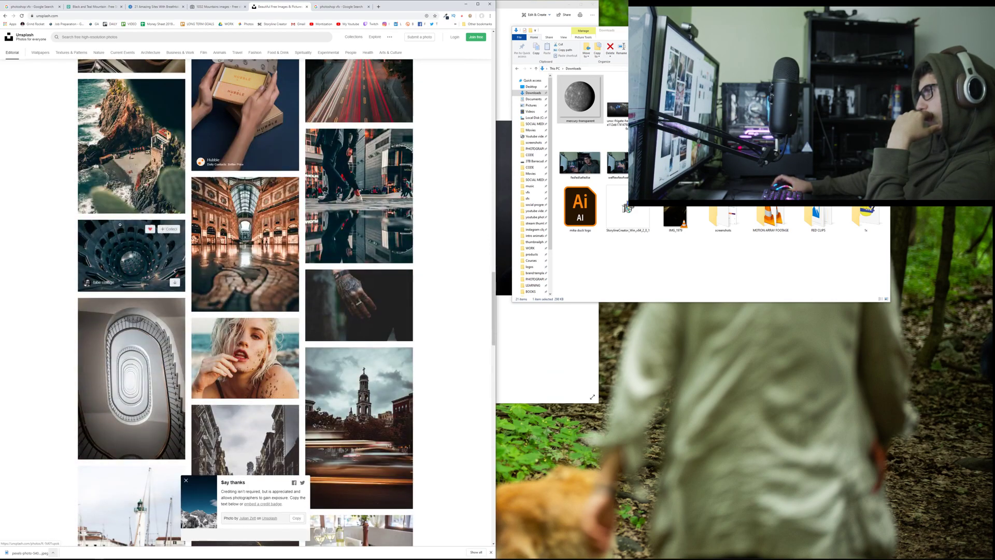
scroll(120, 225, "down", 1)
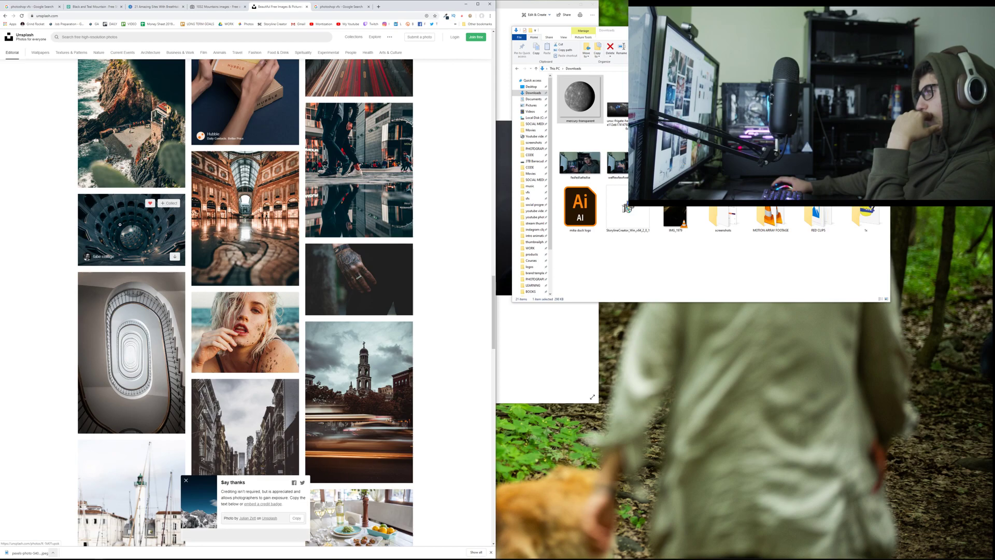
scroll(120, 224, "down", 15)
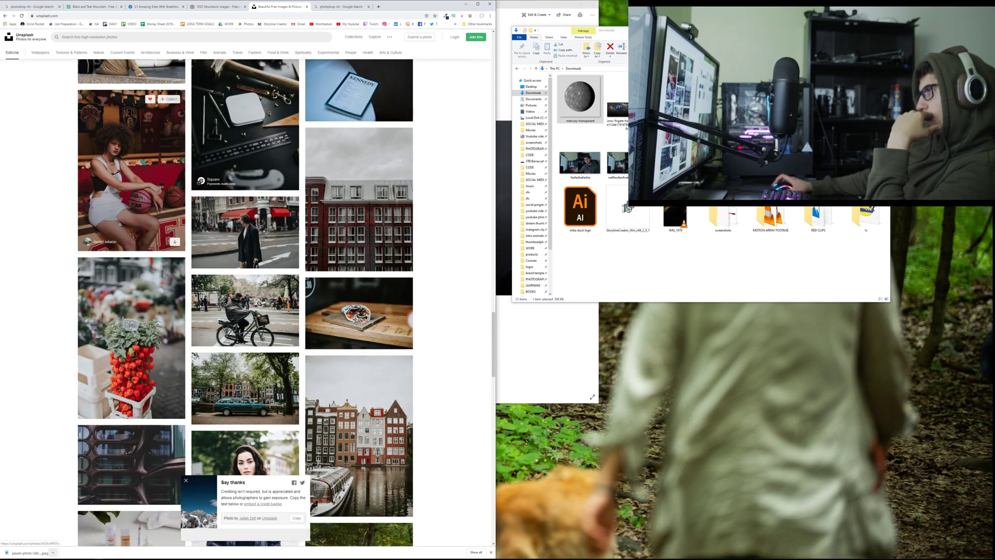
scroll(120, 225, "down", 3)
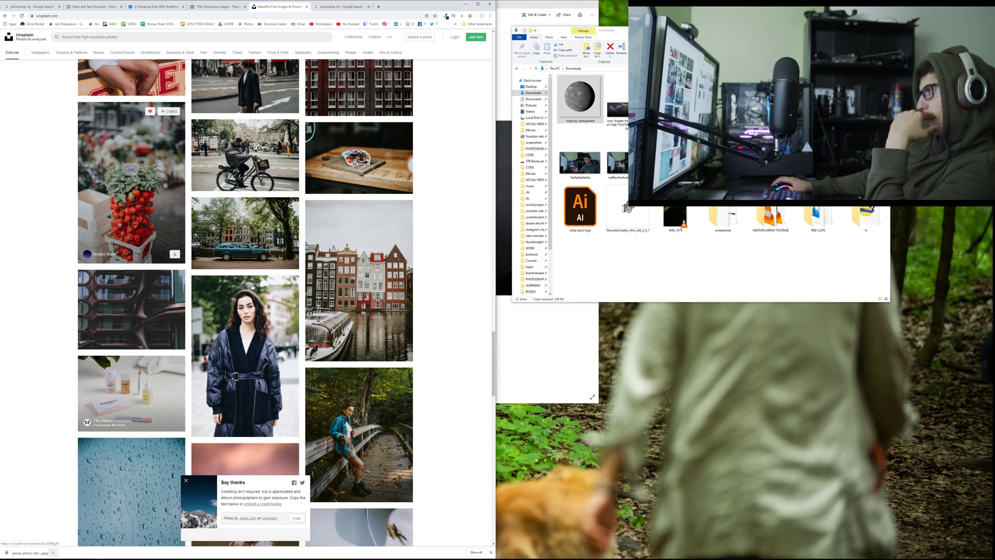
scroll(120, 224, "down", 3)
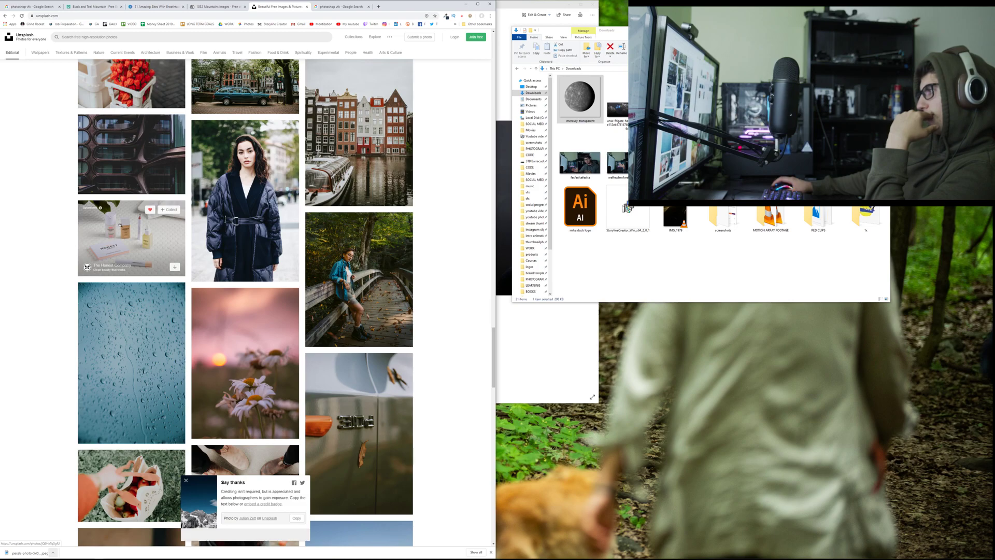
scroll(120, 224, "down", 6)
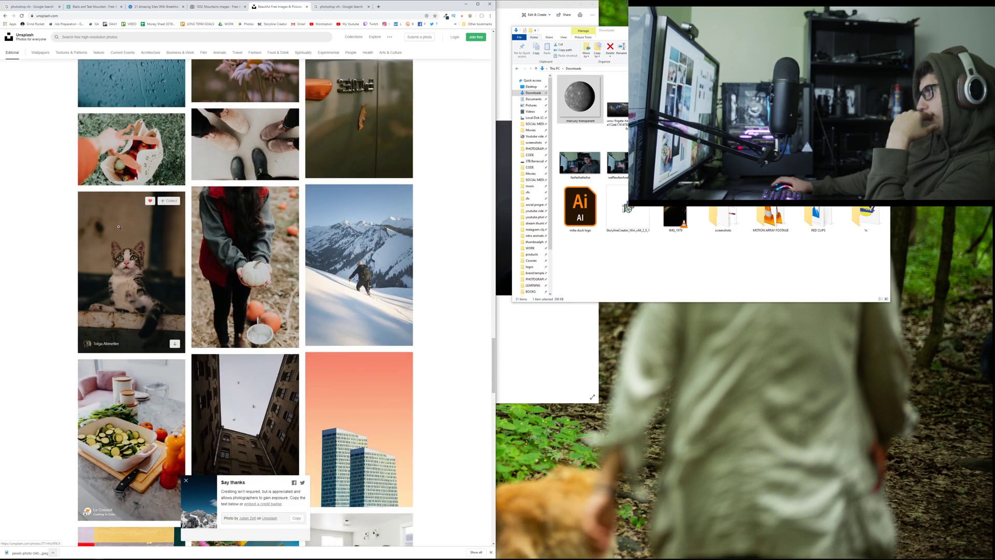
scroll(118, 226, "down", 8)
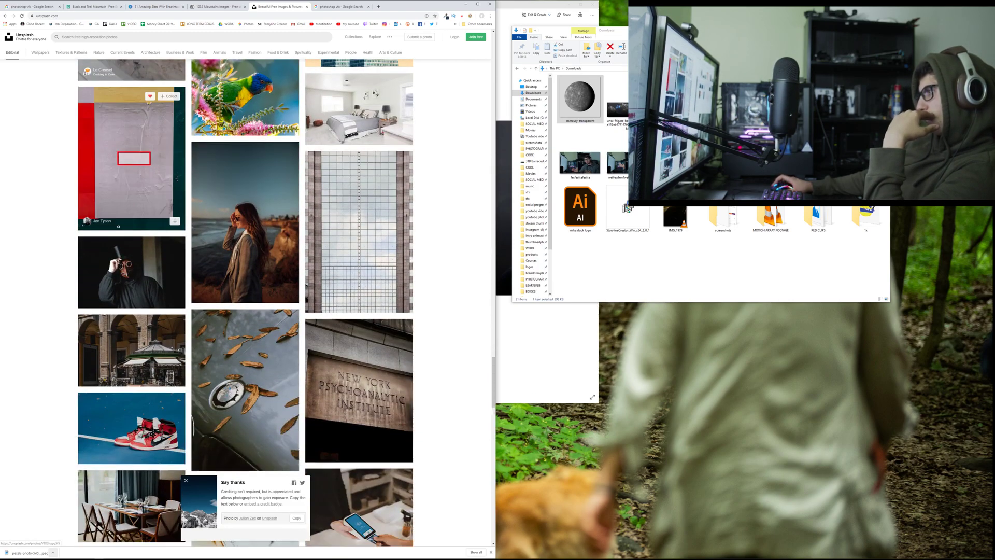
scroll(117, 228, "down", 3)
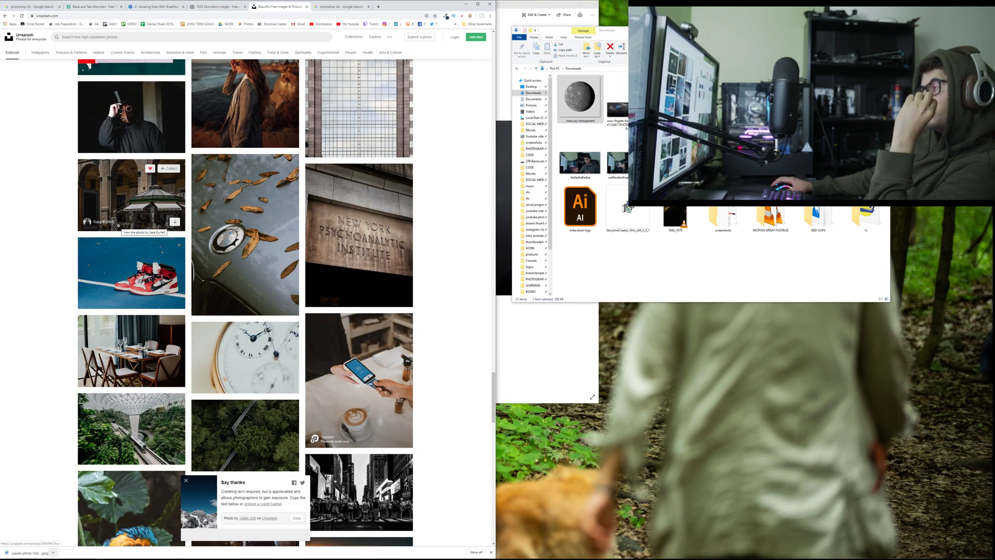
scroll(119, 225, "down", 6)
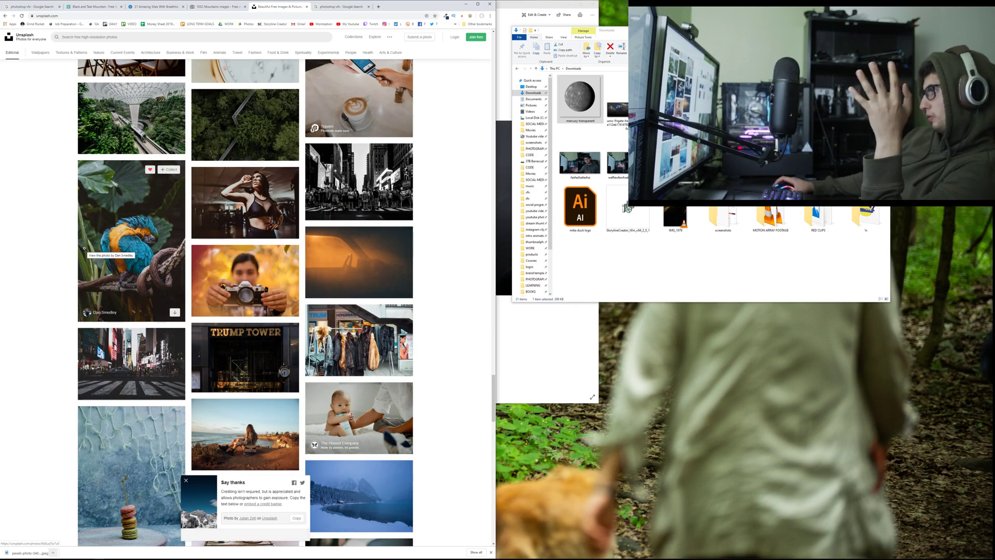
scroll(84, 249, "down", 6)
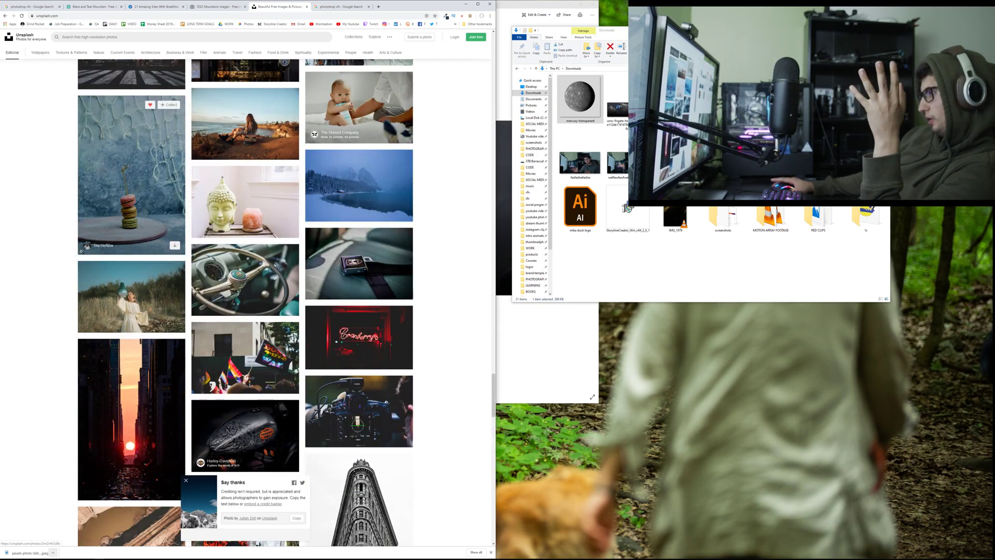
scroll(80, 251, "down", 3)
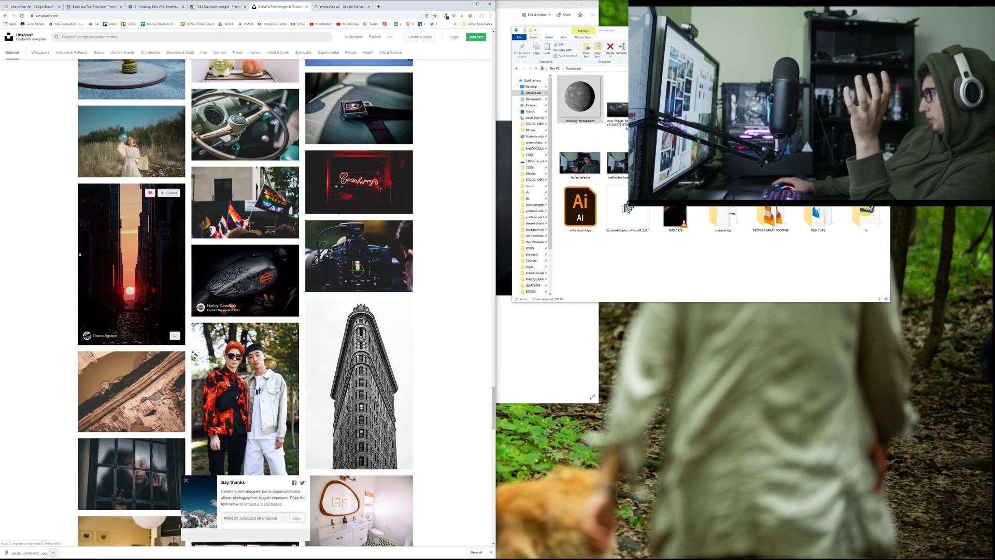
scroll(81, 253, "down", 3)
scroll(83, 210, "down", 3)
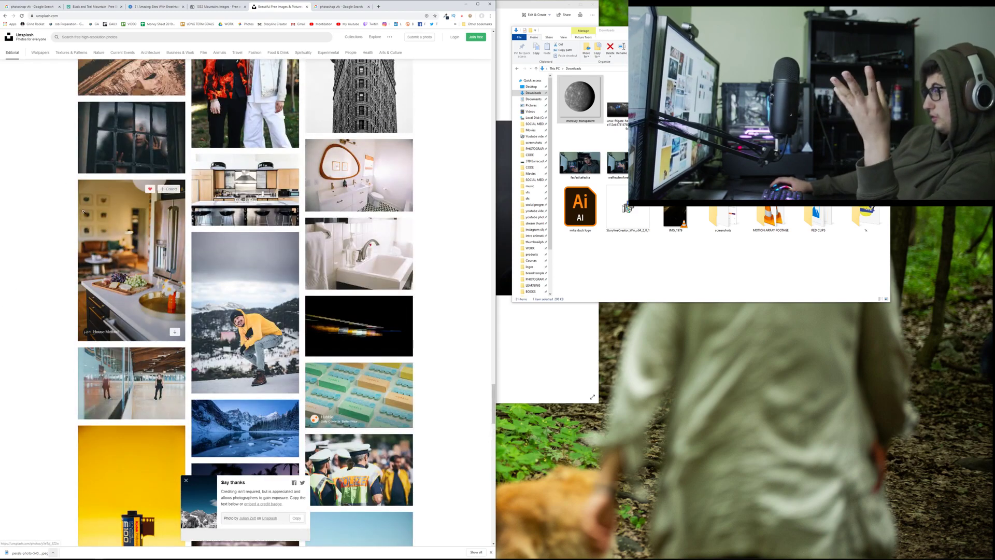
scroll(83, 211, "down", 5)
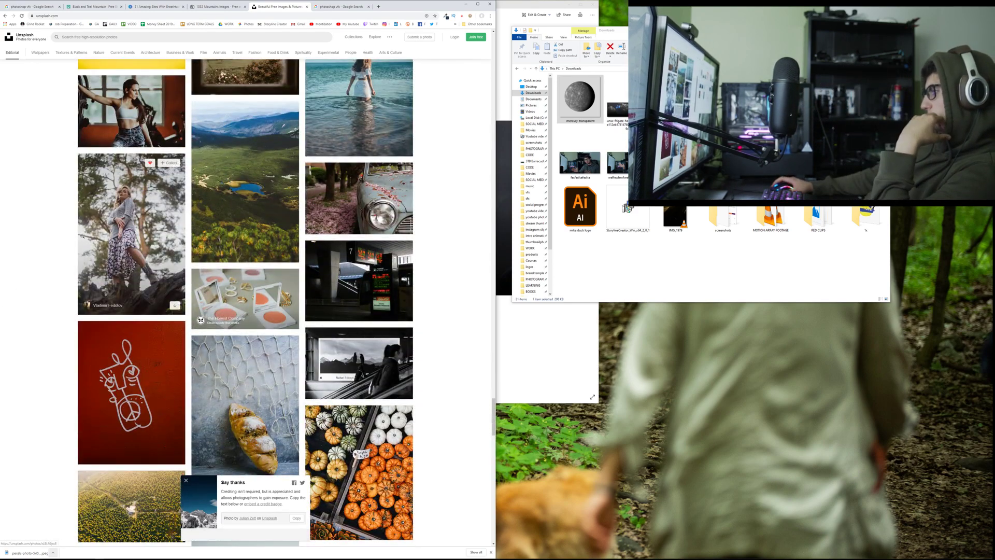
scroll(81, 236, "down", 6)
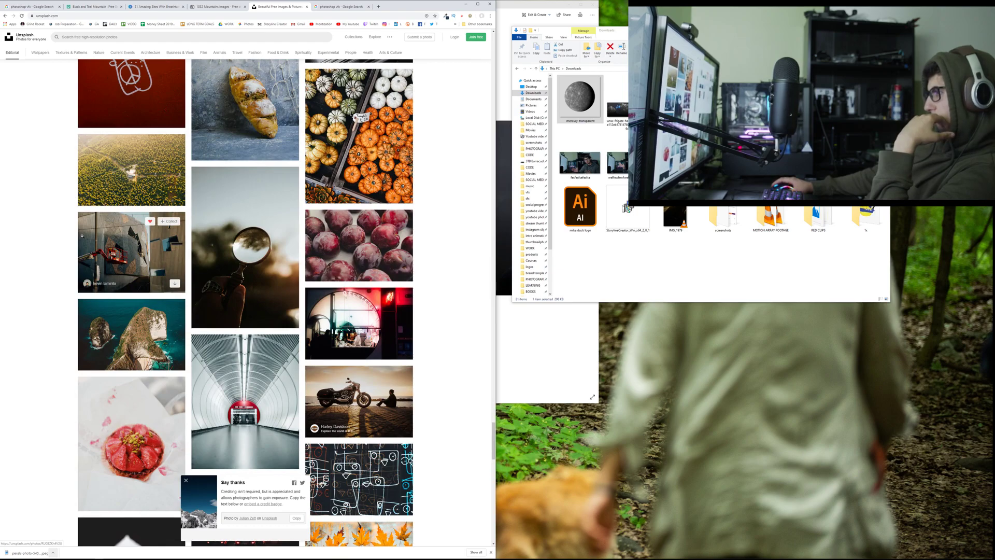
scroll(81, 235, "down", 9)
scroll(80, 237, "down", 20)
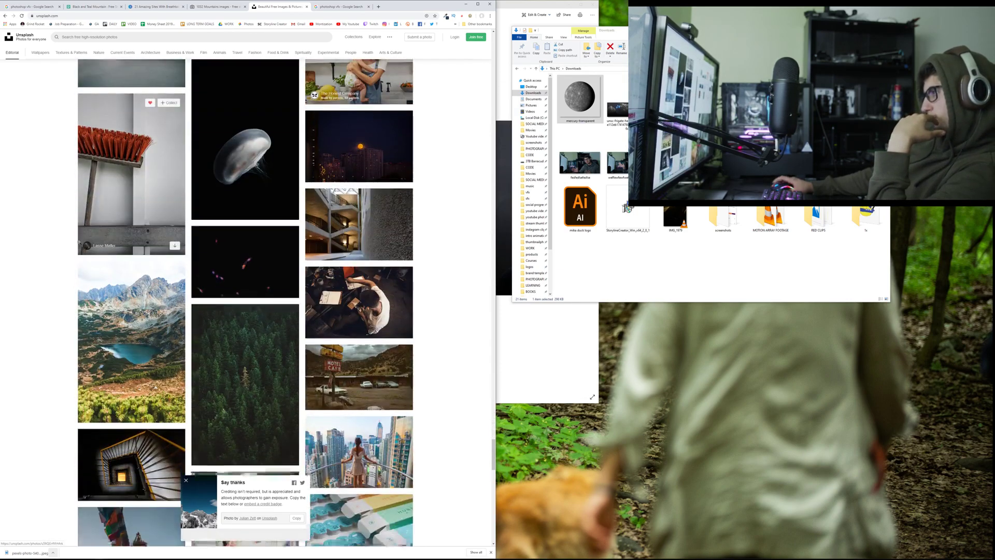
scroll(79, 243, "down", 6)
scroll(79, 242, "down", 4)
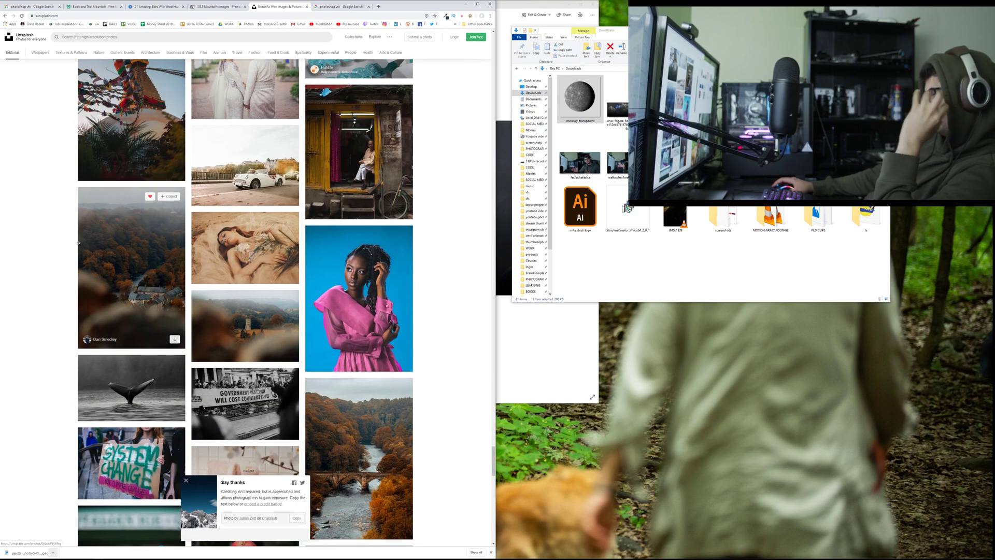
scroll(78, 242, "down", 9)
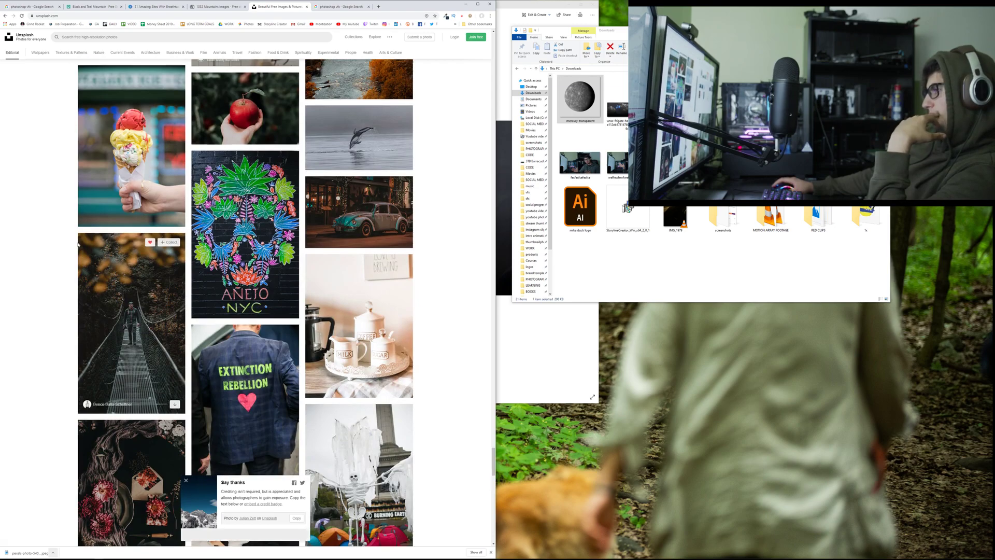
scroll(79, 244, "down", 5)
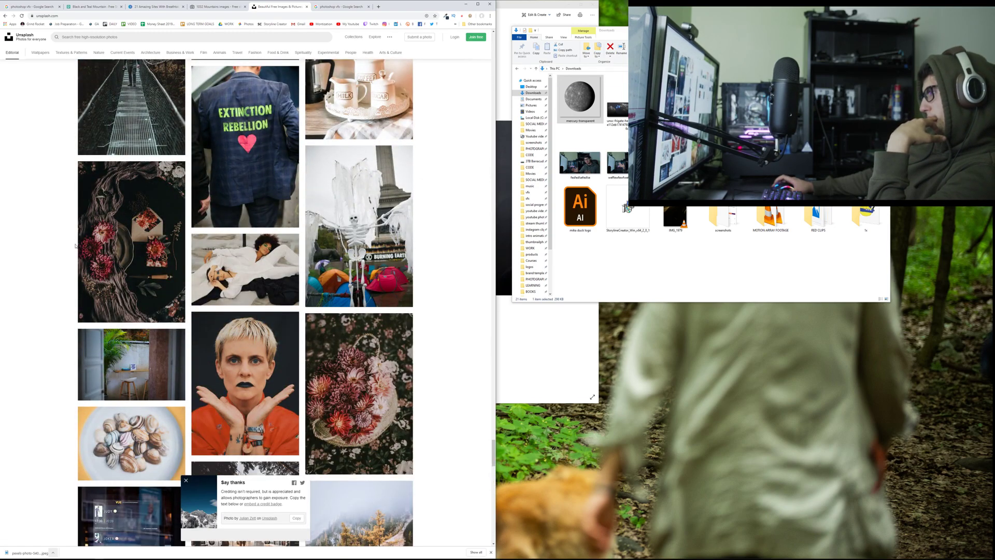
scroll(76, 246, "down", 7)
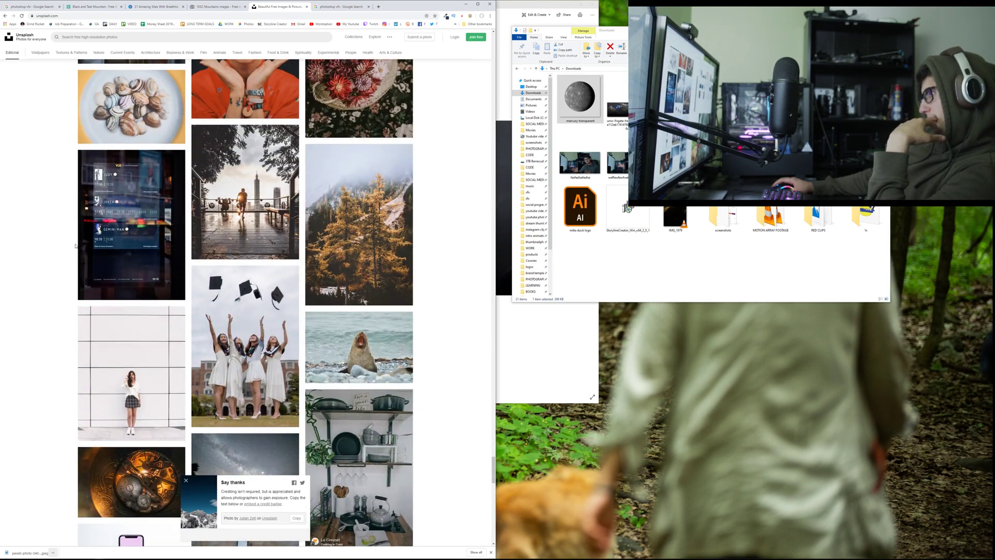
scroll(76, 245, "down", 1)
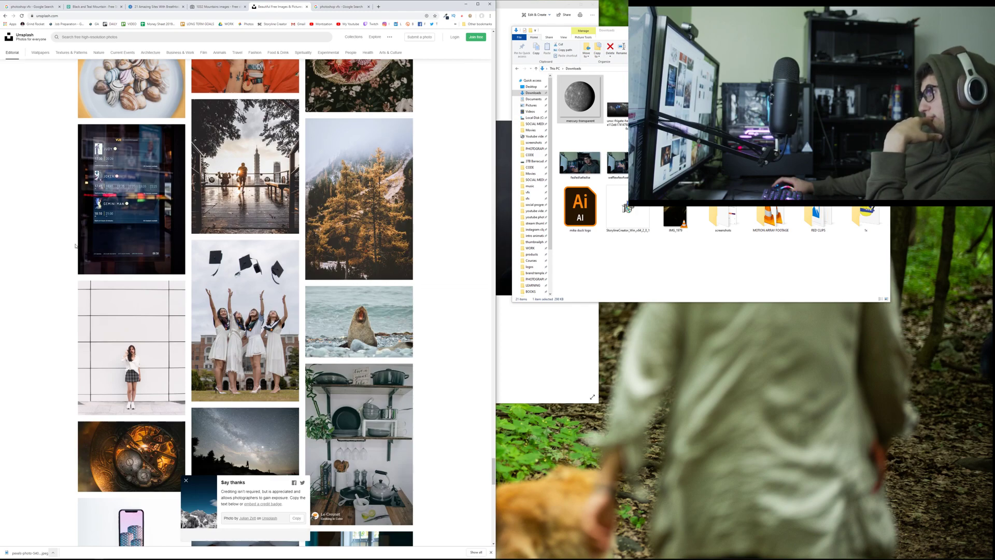
scroll(76, 246, "down", 9)
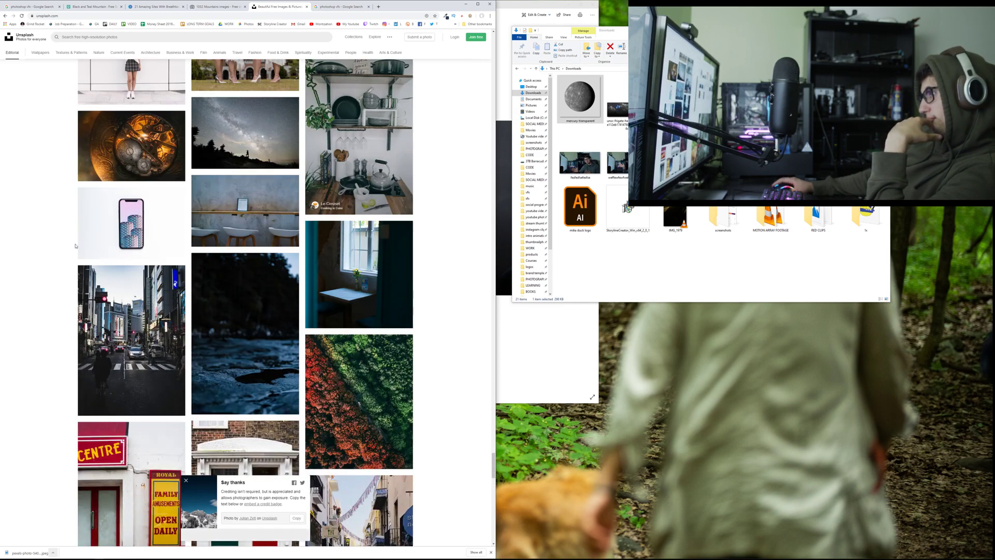
scroll(75, 246, "down", 12)
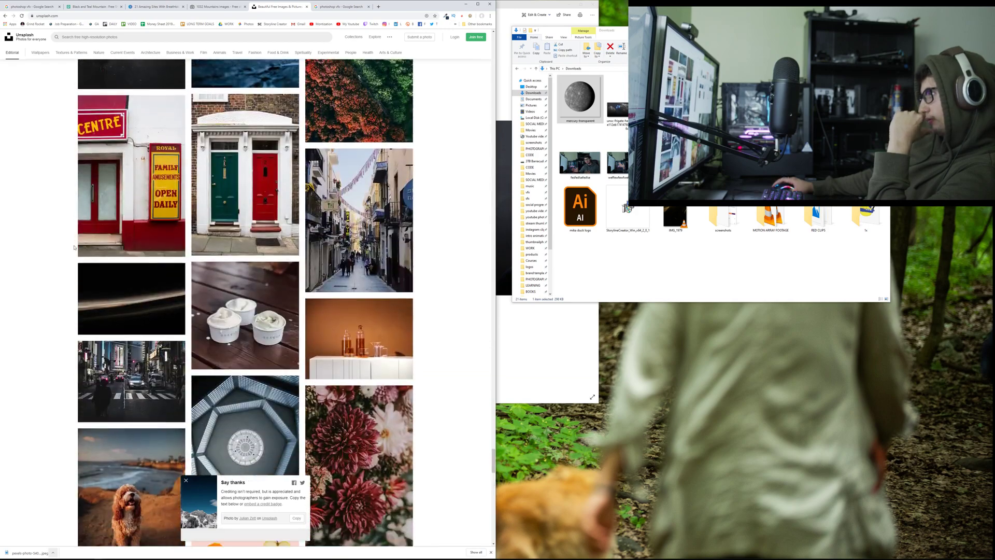
scroll(73, 248, "down", 1)
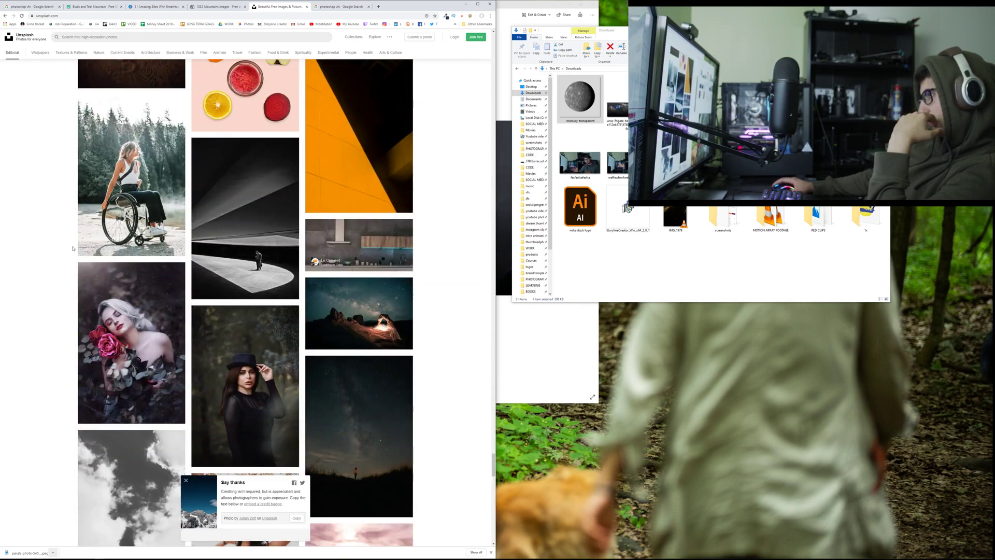
scroll(73, 248, "down", 7)
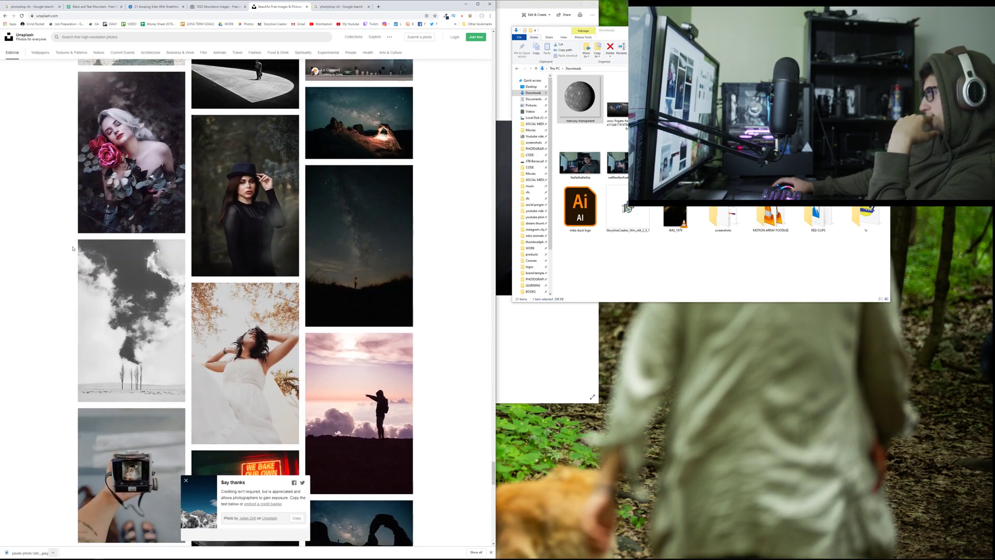
scroll(73, 248, "down", 10)
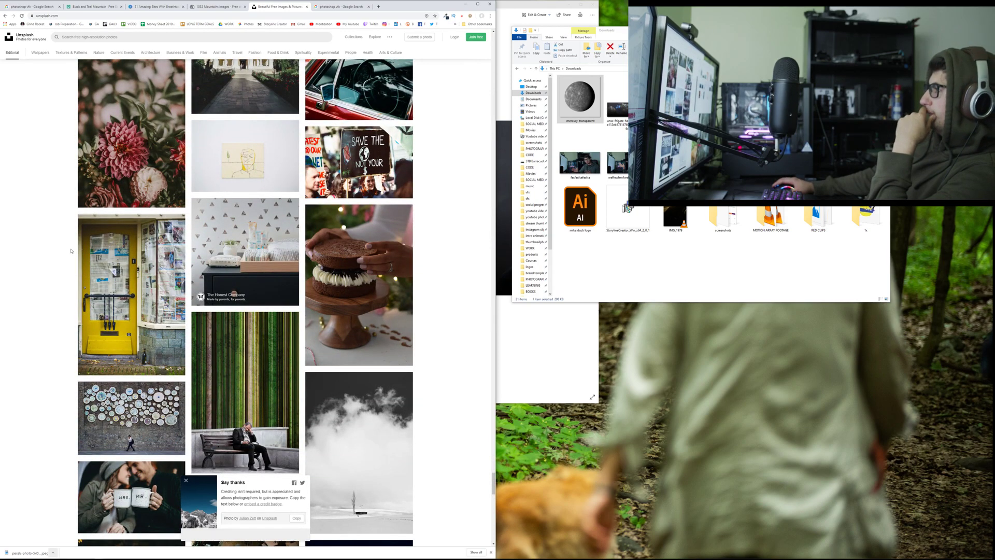
scroll(71, 251, "down", 3)
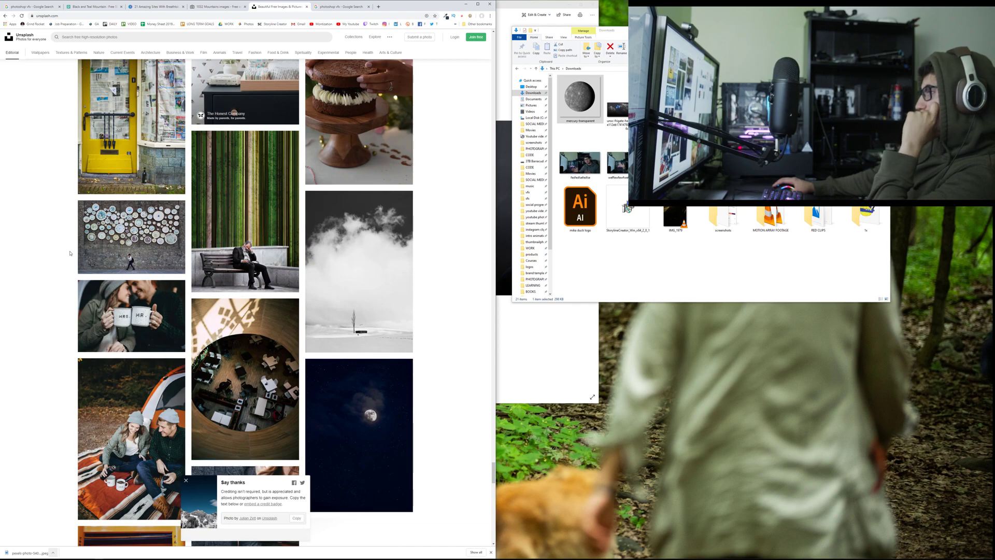
scroll(70, 253, "down", 10)
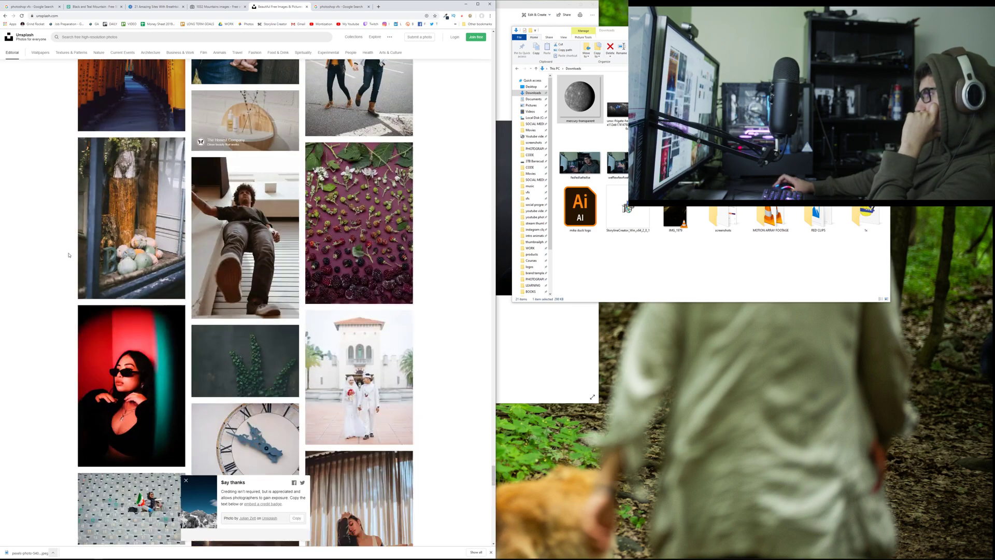
scroll(68, 255, "down", 3)
scroll(68, 255, "down", 6)
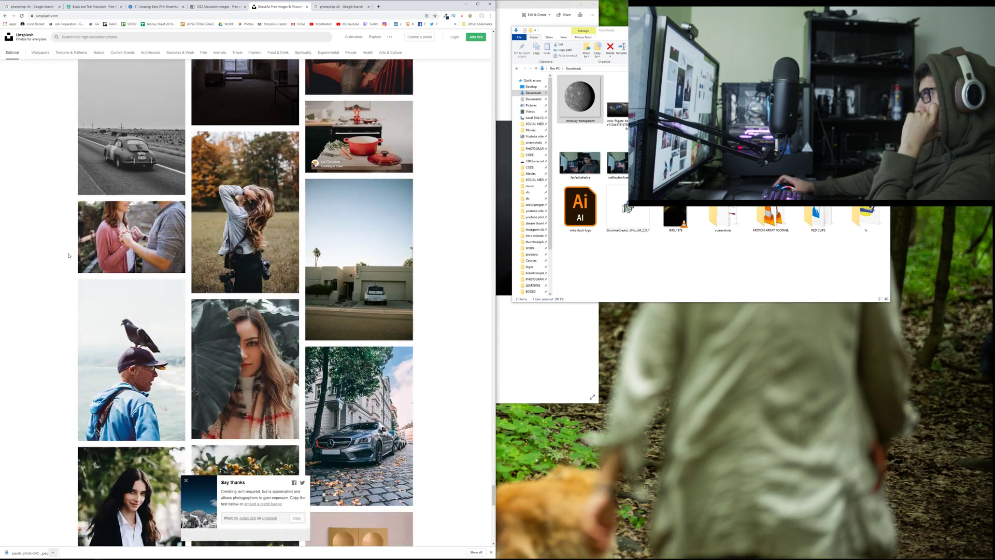
scroll(69, 255, "down", 3)
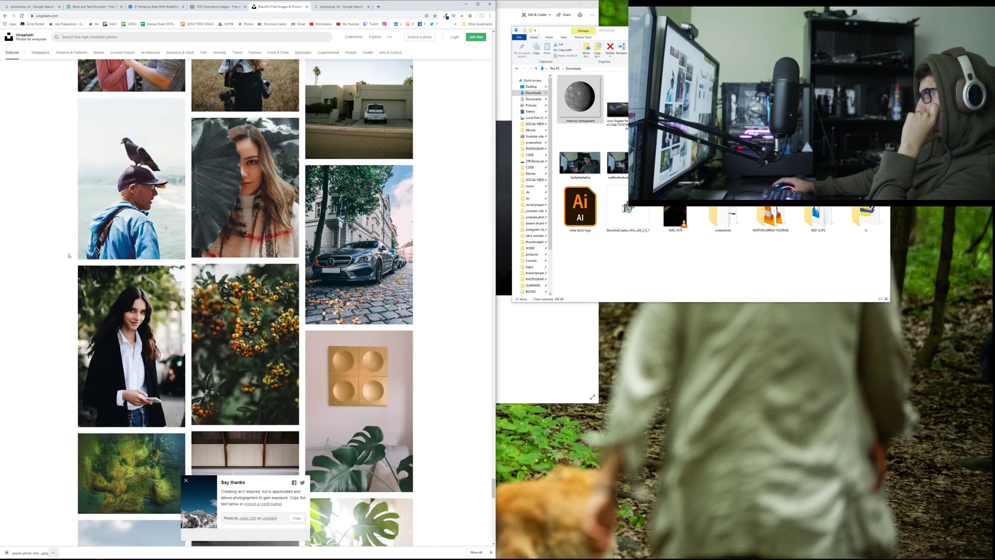
scroll(68, 255, "down", 3)
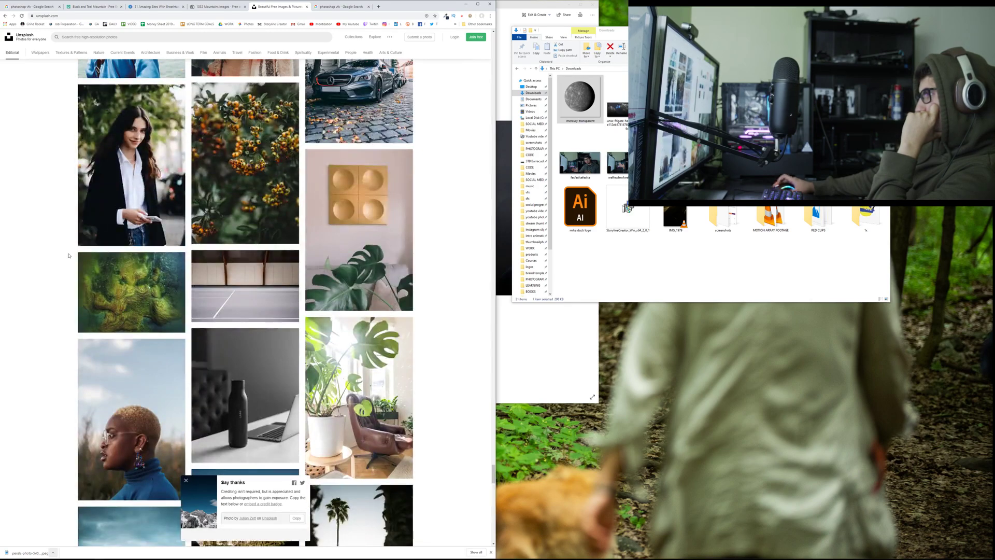
- Search Unsplash for "raw" and look through the resulting landscape, road and portrait photos
left_click(147, 38)
type("f")
type("aw")
key("Return")
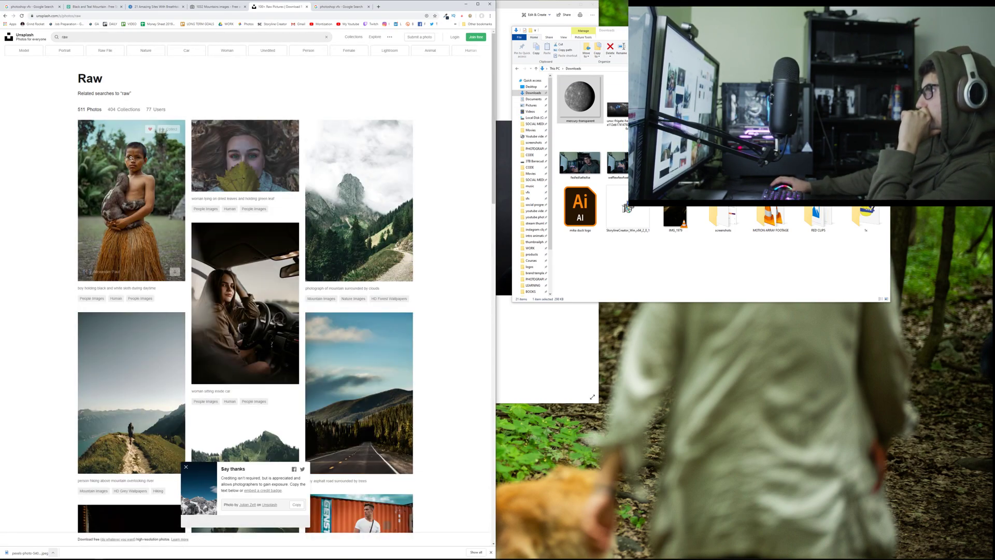
scroll(129, 158, "down", 3)
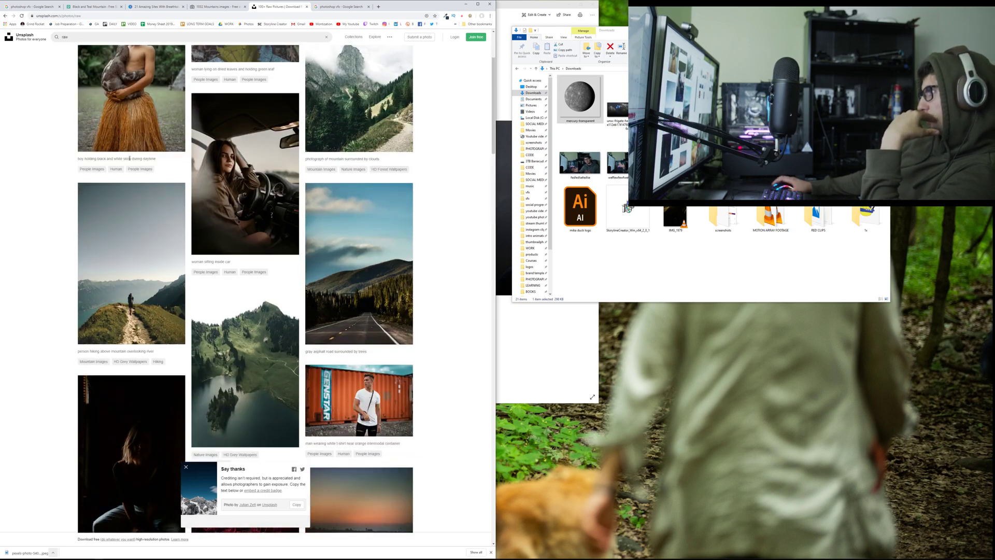
scroll(130, 158, "down", 3)
scroll(130, 158, "up", 2)
scroll(129, 159, "down", 12)
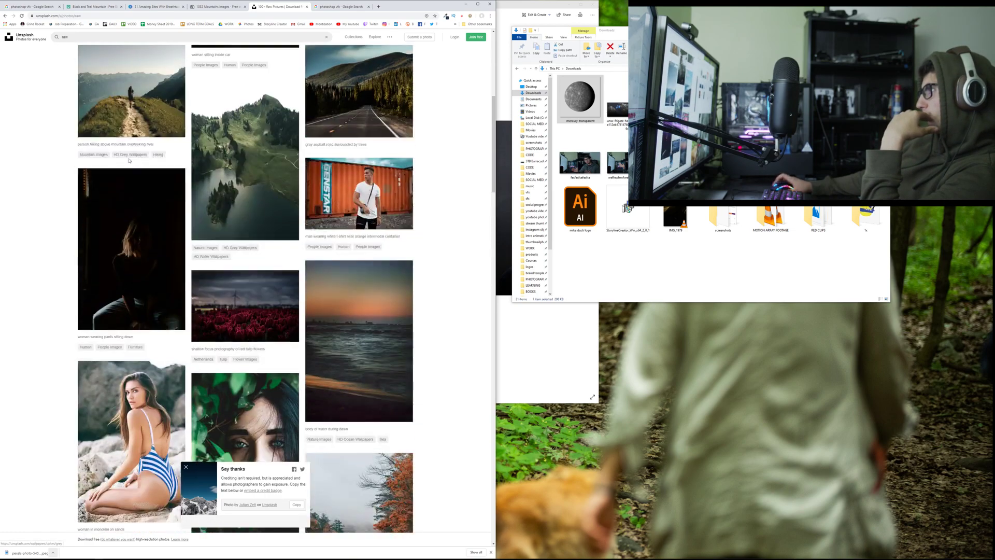
scroll(129, 159, "down", 15)
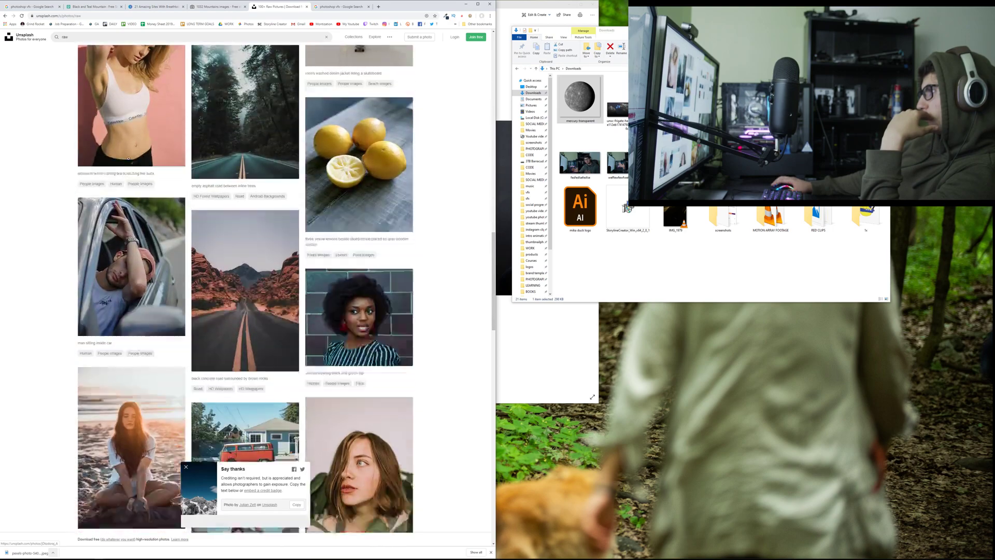
- Open the photo of the man in a cap standing on a rock and save it as a JPEG image in Downloads
scroll(129, 158, "down", 6)
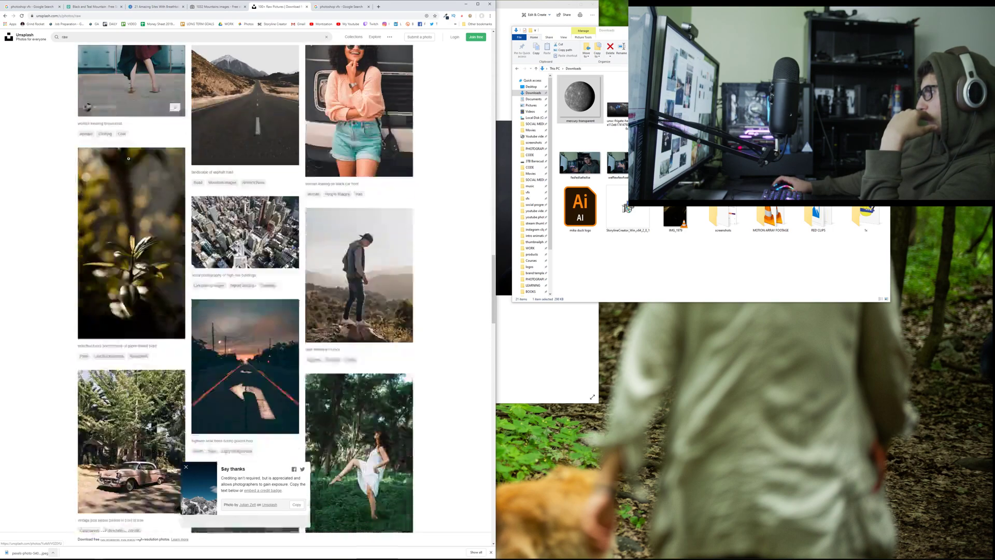
scroll(129, 159, "up", 3)
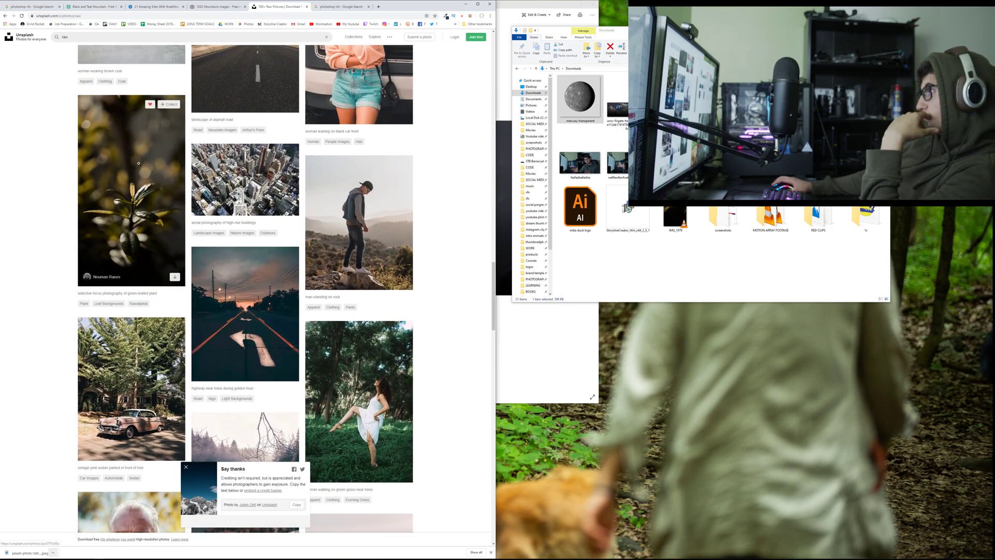
left_click(365, 188)
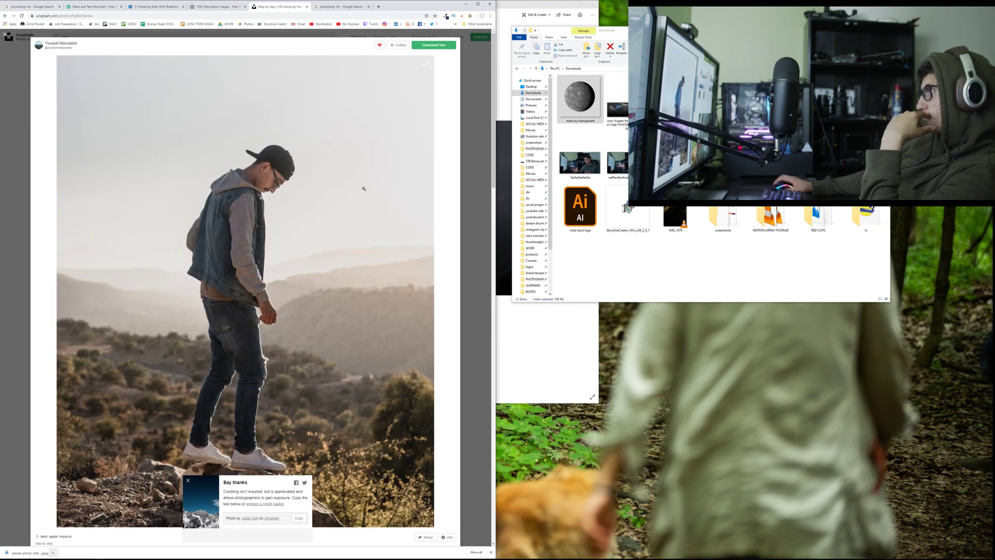
right_click(365, 189)
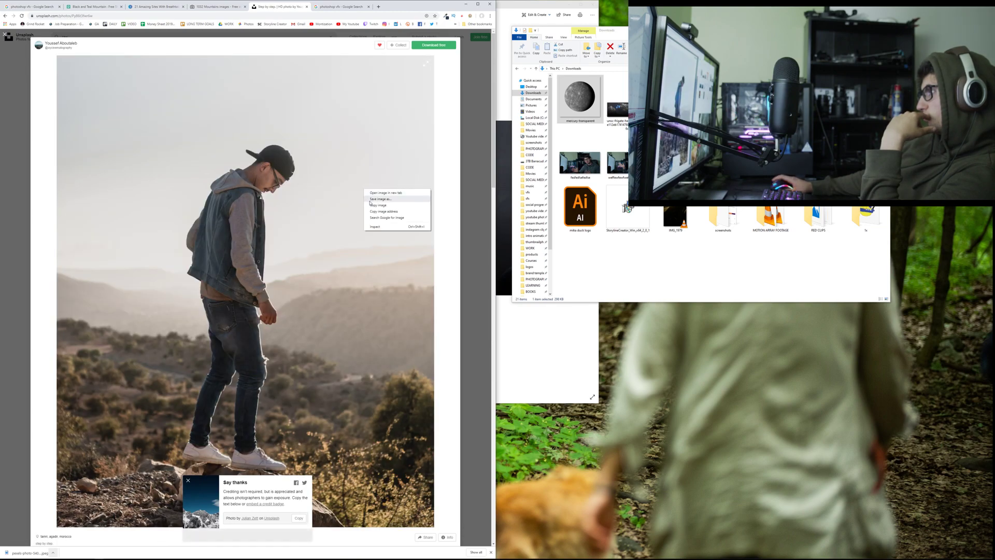
left_click(369, 200)
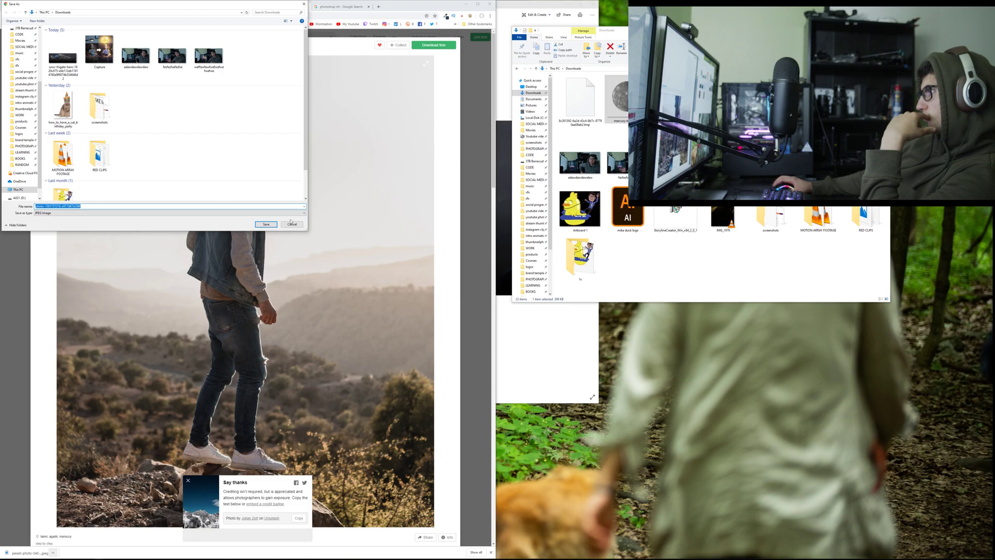
left_click(271, 225)
- Close the preview of the saved man-on-rock photo and launch Photoshop
left_click(581, 2)
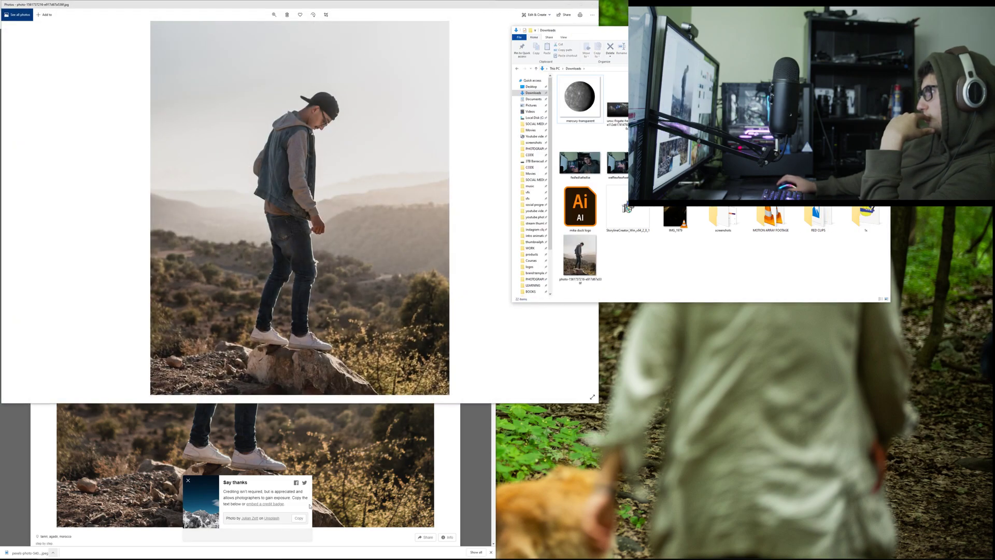
left_click(580, 2)
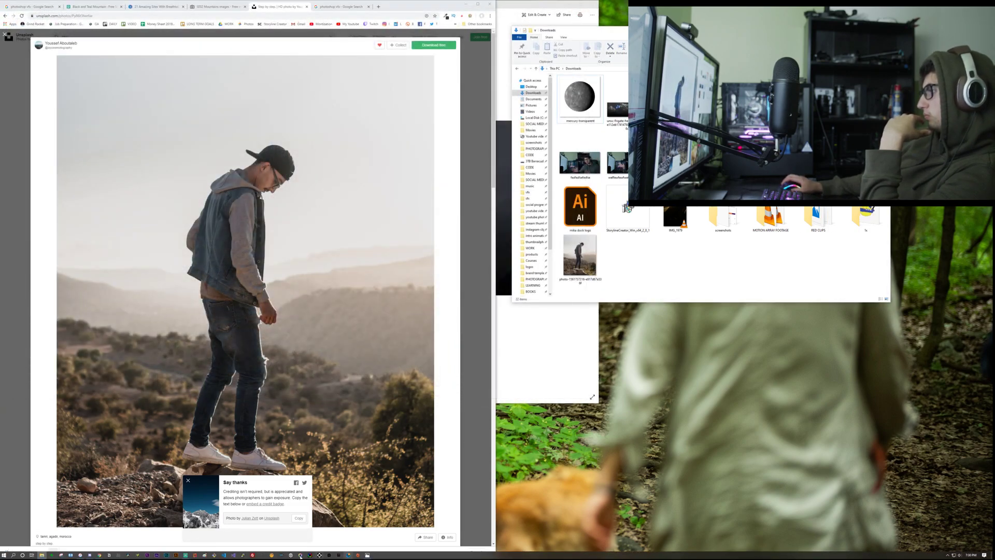
left_click(166, 555)
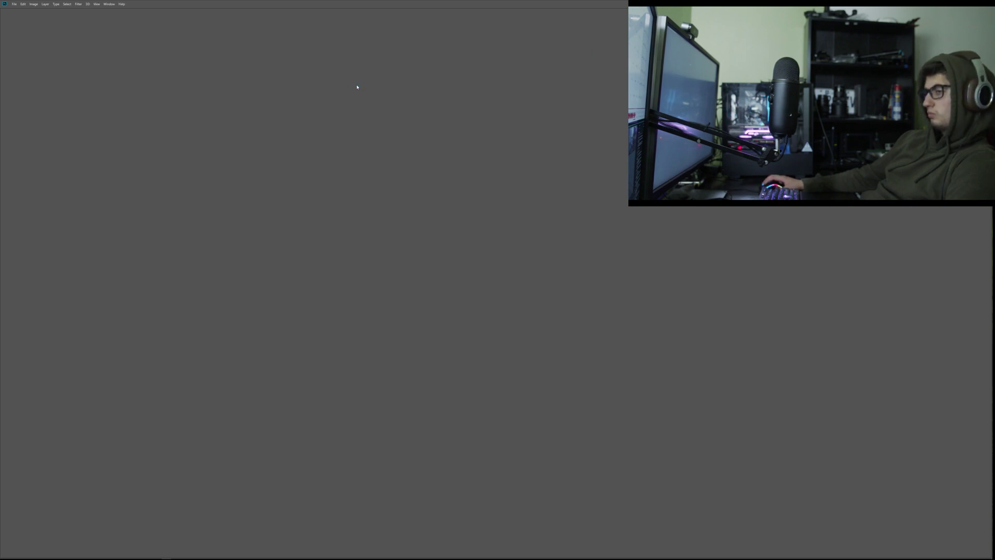
- Return to Unsplash in the browser, close the open photo, and look through the search results for "edge"
key("alt+Tab")
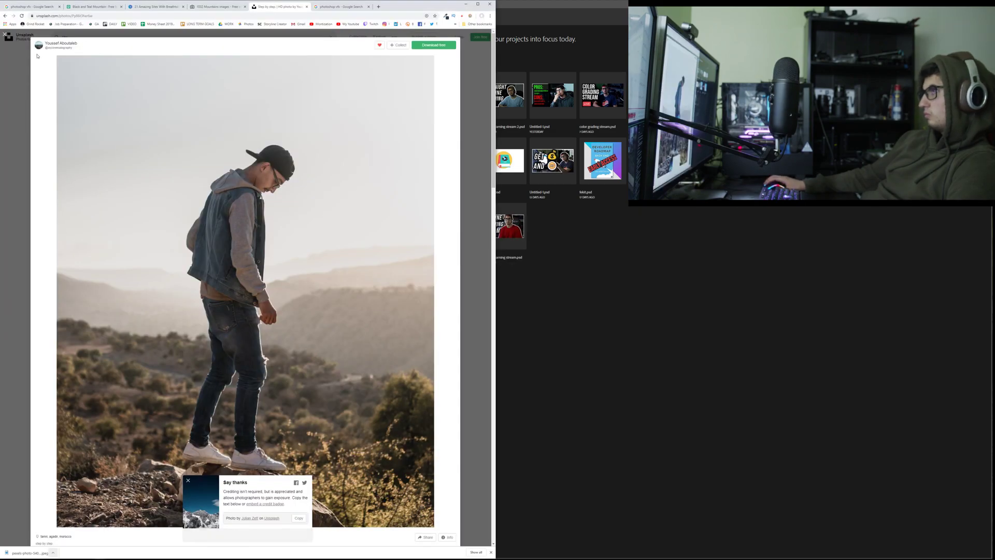
left_click(24, 55)
left_click(81, 37)
type("edge")
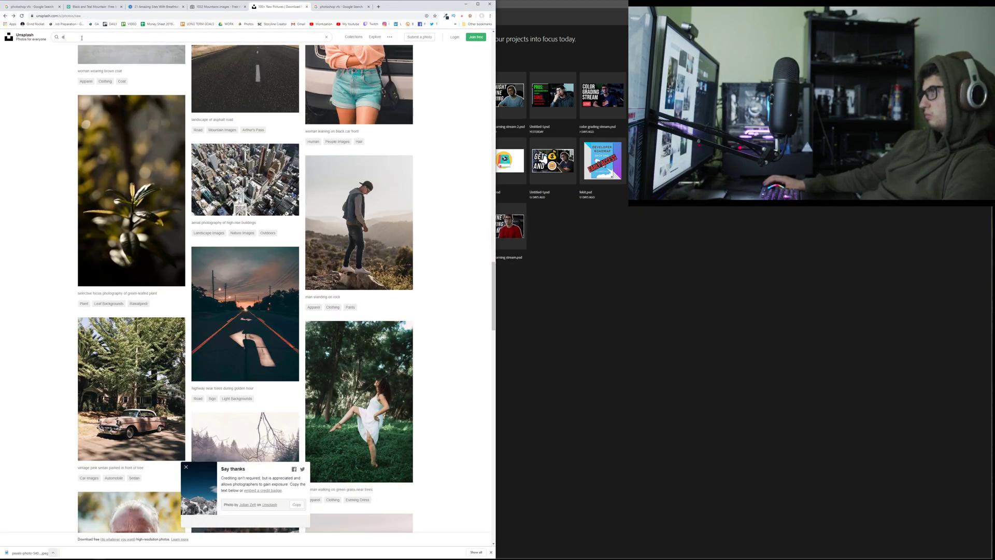
key("Return")
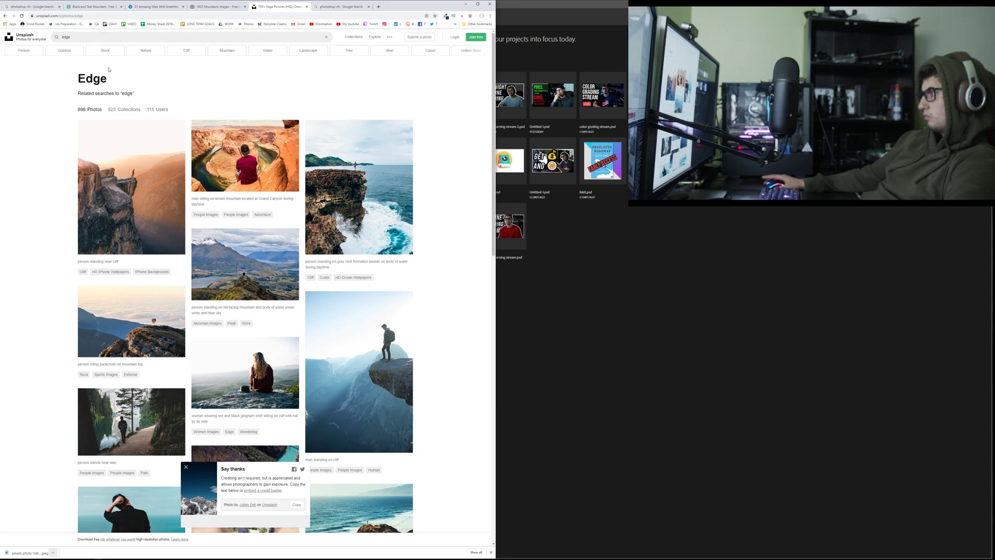
scroll(108, 70, "down", 16)
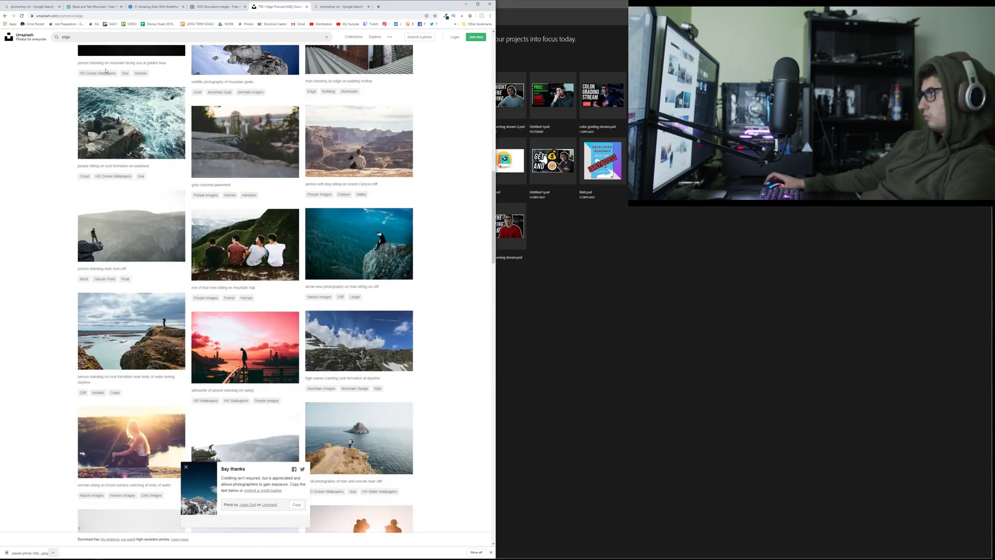
scroll(105, 71, "down", 2)
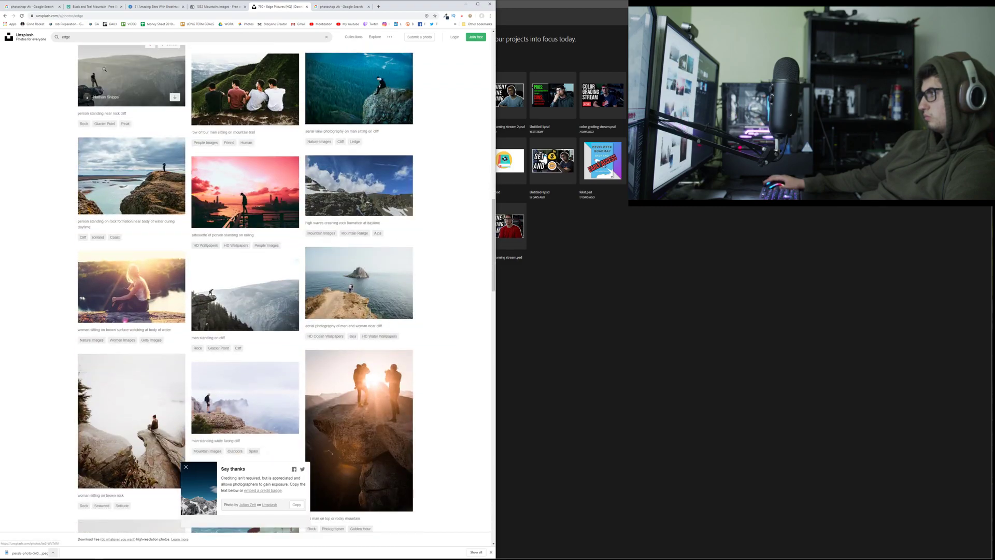
- Search Unsplash for "building" and look through the resulting skyscraper and architecture photos
scroll(106, 71, "up", 7)
left_click(81, 38)
key("ctrl+a")
type("building")
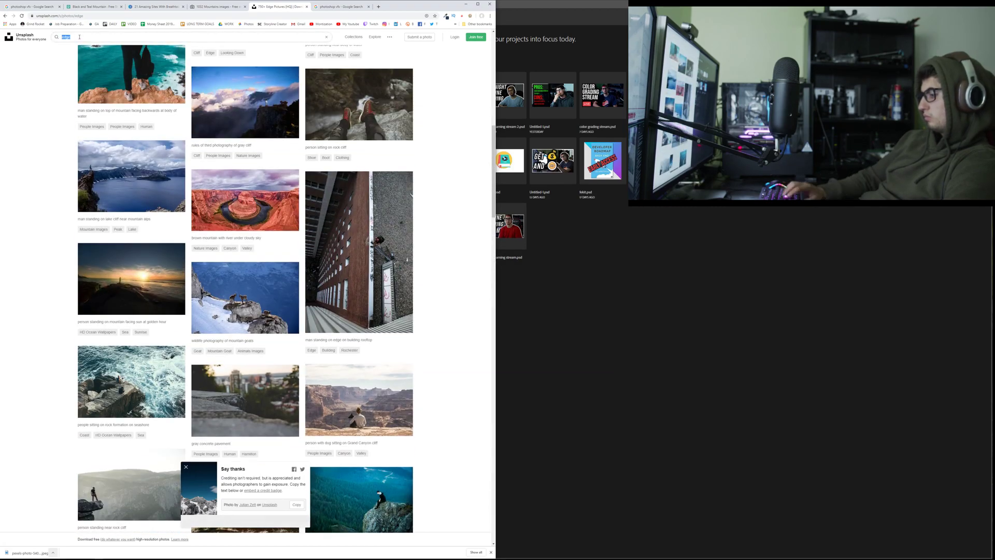
key("Return")
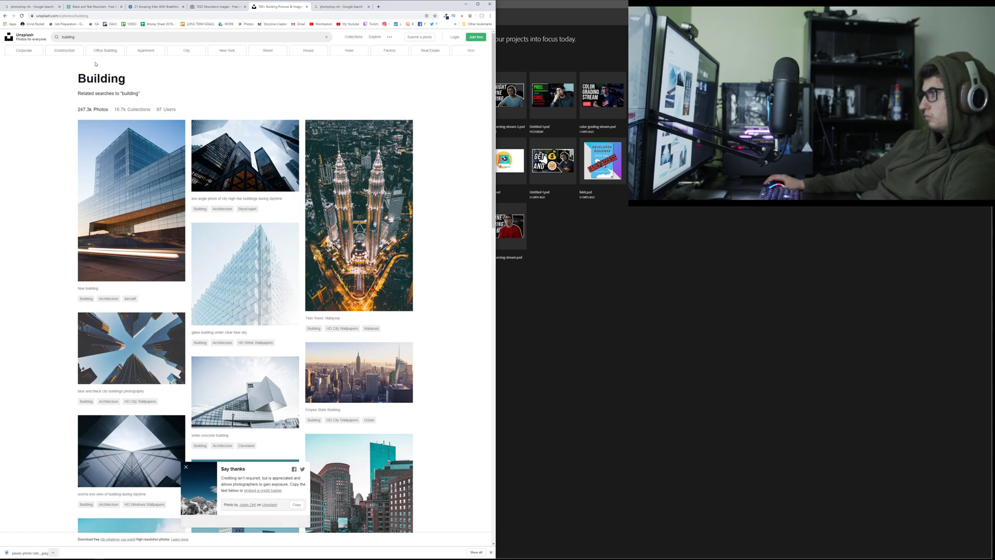
scroll(96, 63, "down", 9)
scroll(97, 63, "down", 8)
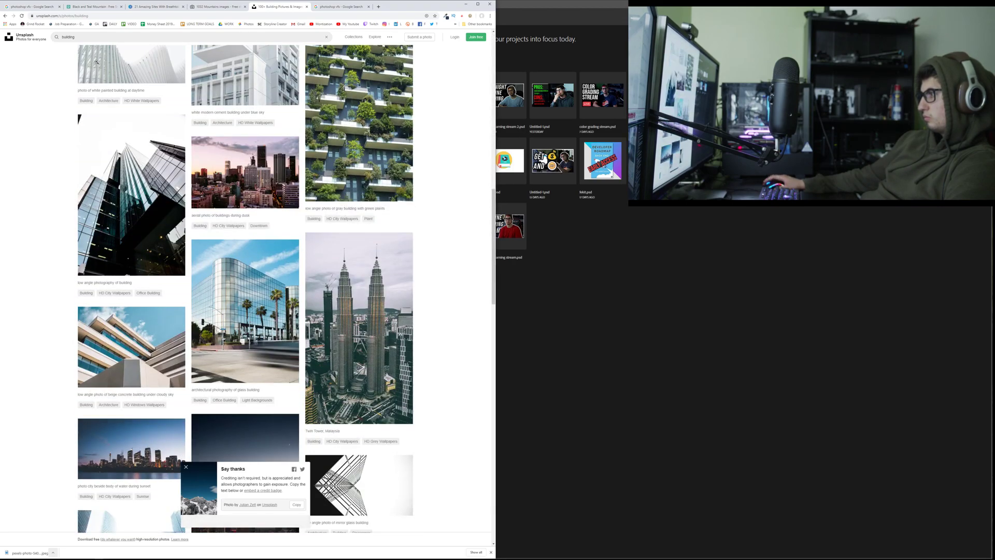
scroll(96, 63, "down", 15)
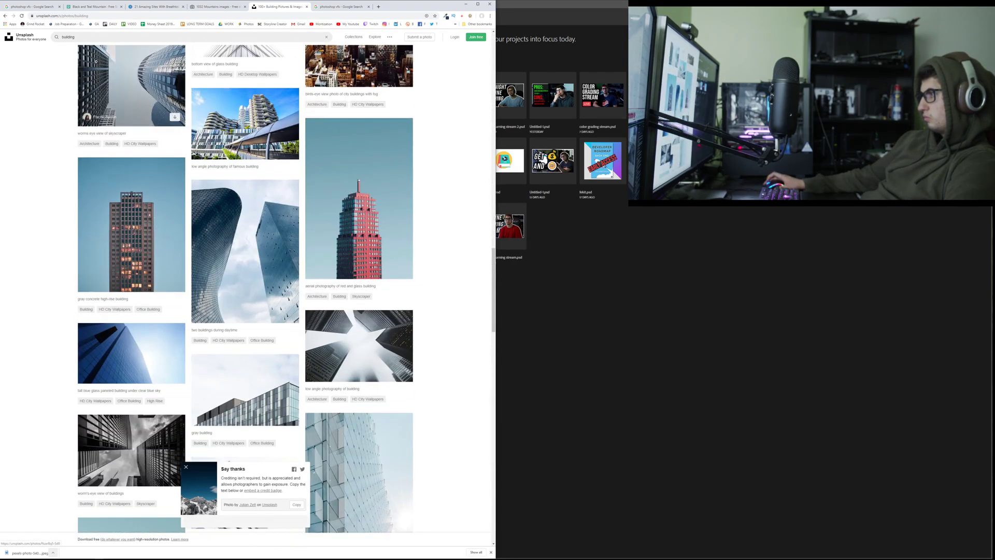
scroll(96, 63, "down", 15)
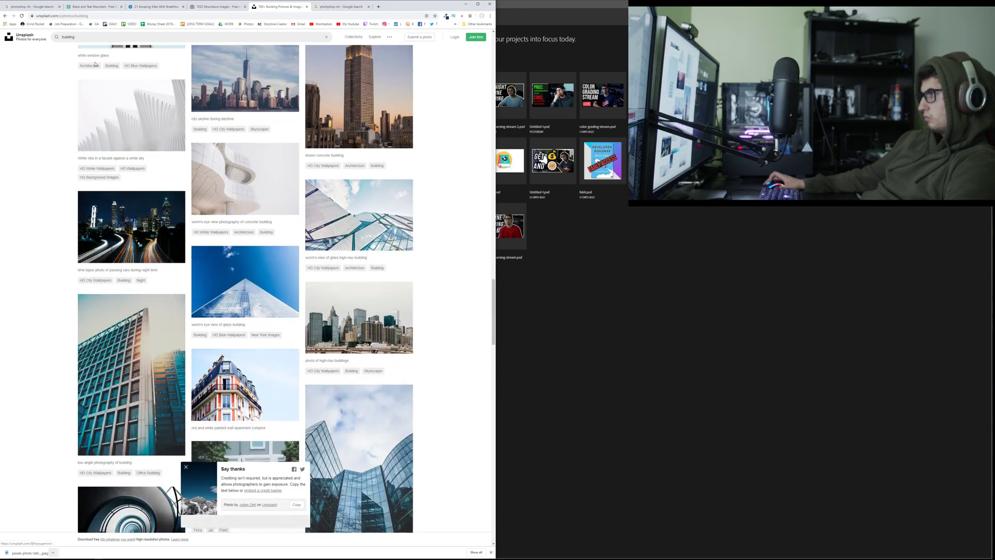
scroll(93, 62, "down", 8)
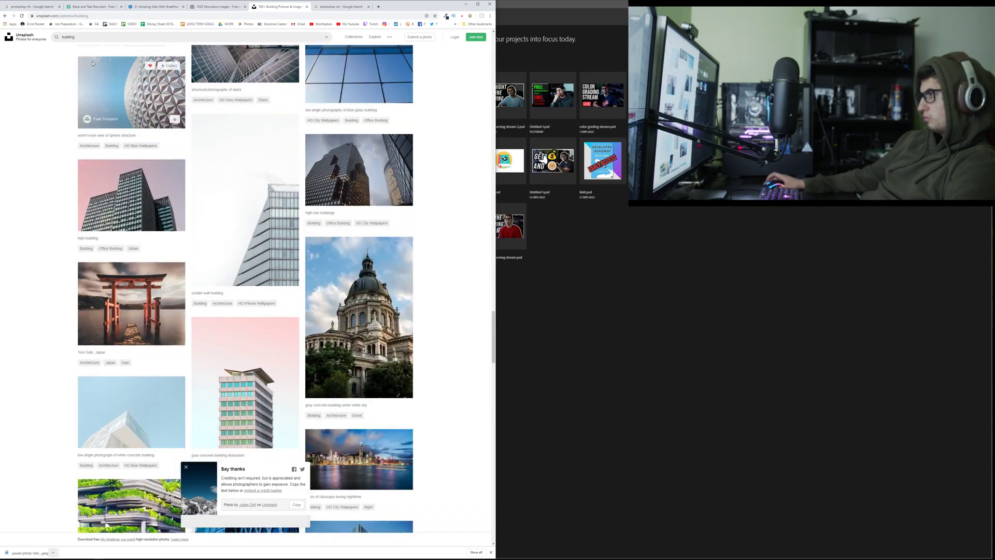
scroll(93, 63, "down", 8)
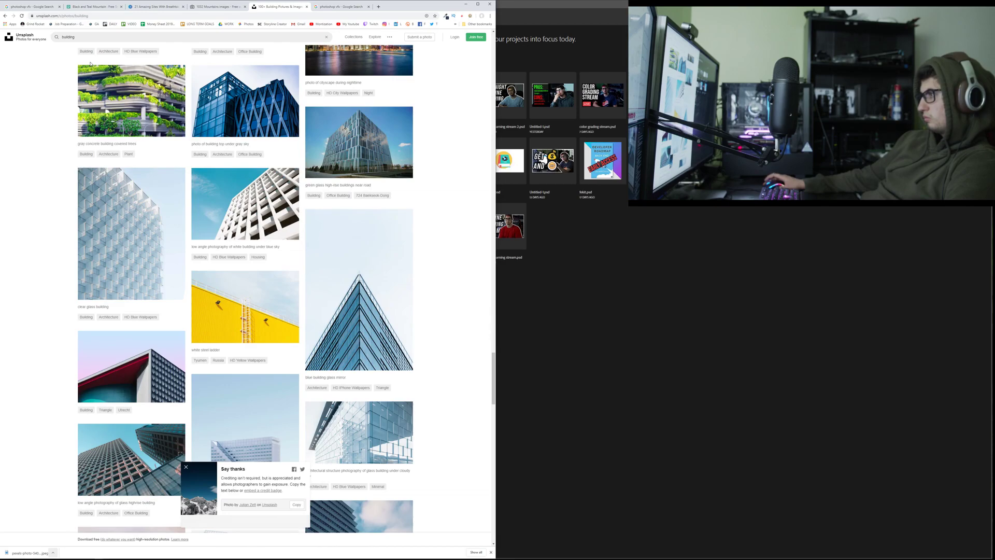
scroll(90, 63, "down", 8)
scroll(90, 62, "down", 4)
- Narrow the Unsplash photo search to "building roof"
scroll(92, 60, "up", 7)
left_click(103, 34)
type("rood")
key("Return")
key("BackSpace")
type("f")
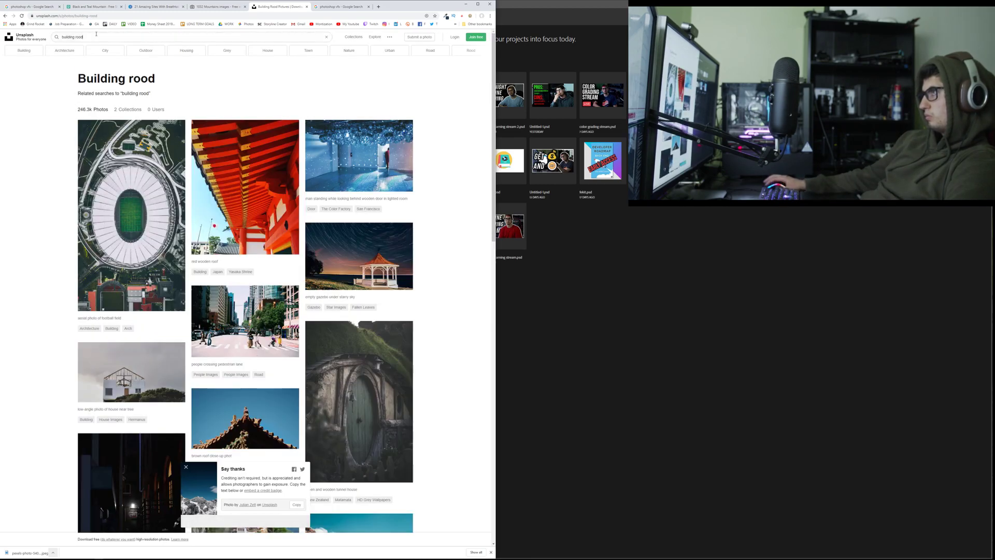
key("Return")
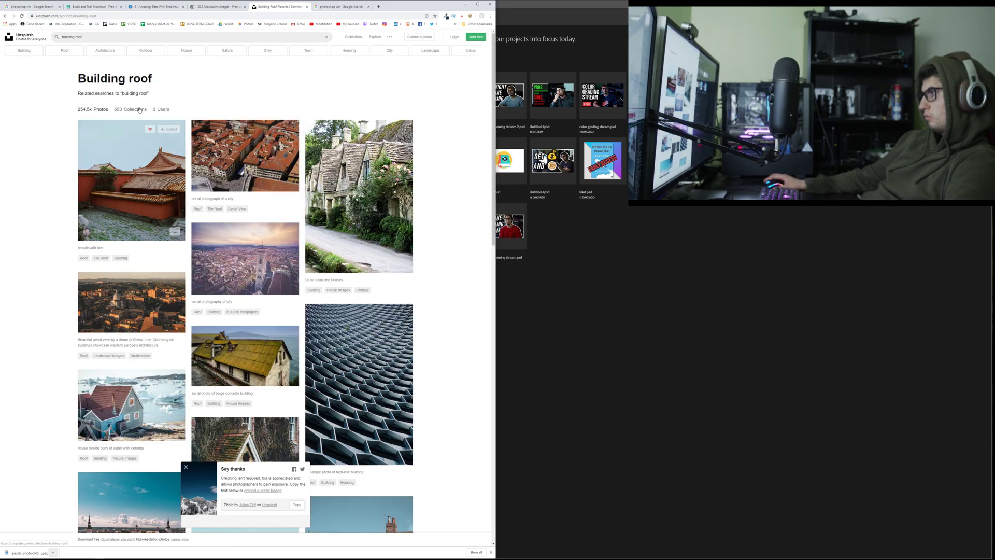
- Look through the building roof photos for a rooftop image suited to a man standing on an edge
scroll(139, 112, "down", 10)
scroll(139, 111, "down", 7)
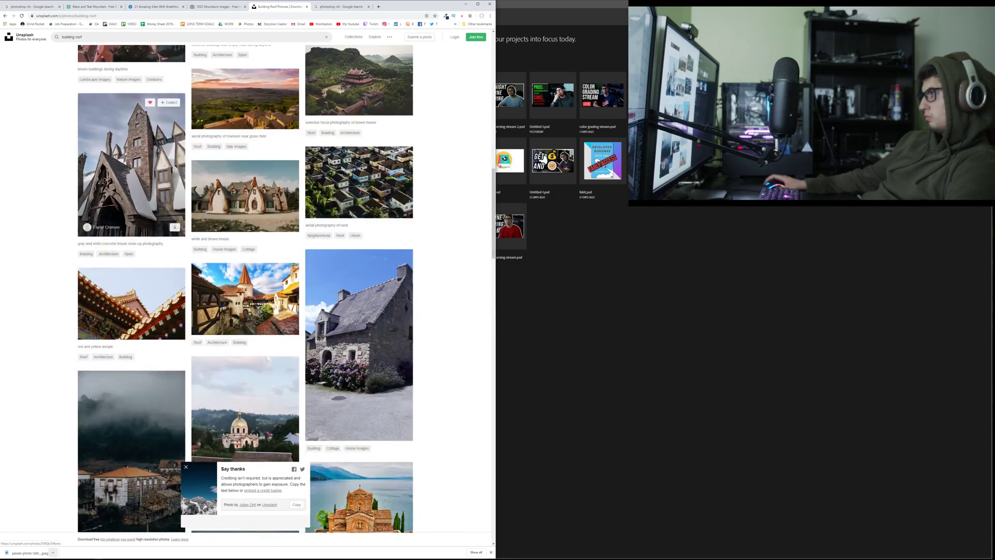
scroll(138, 111, "down", 3)
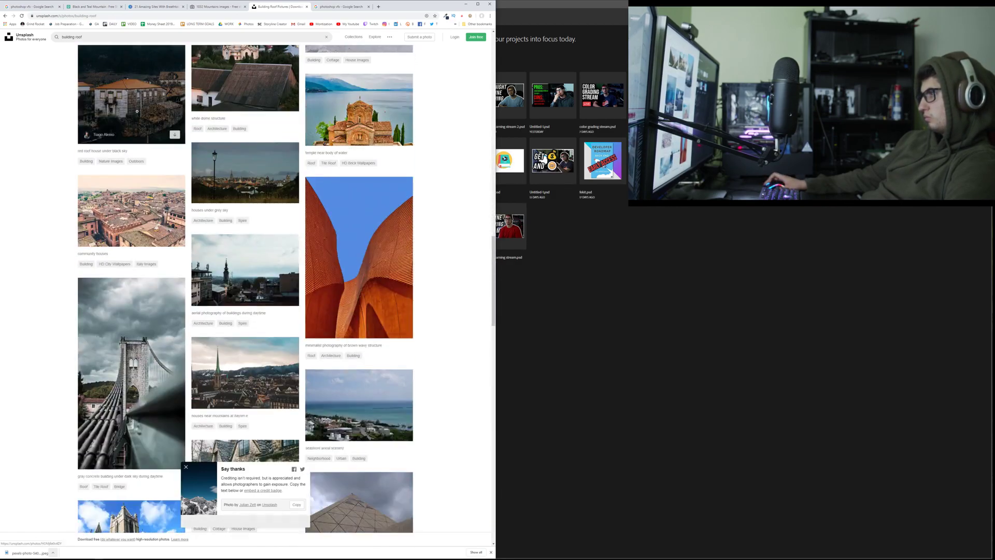
scroll(138, 112, "down", 4)
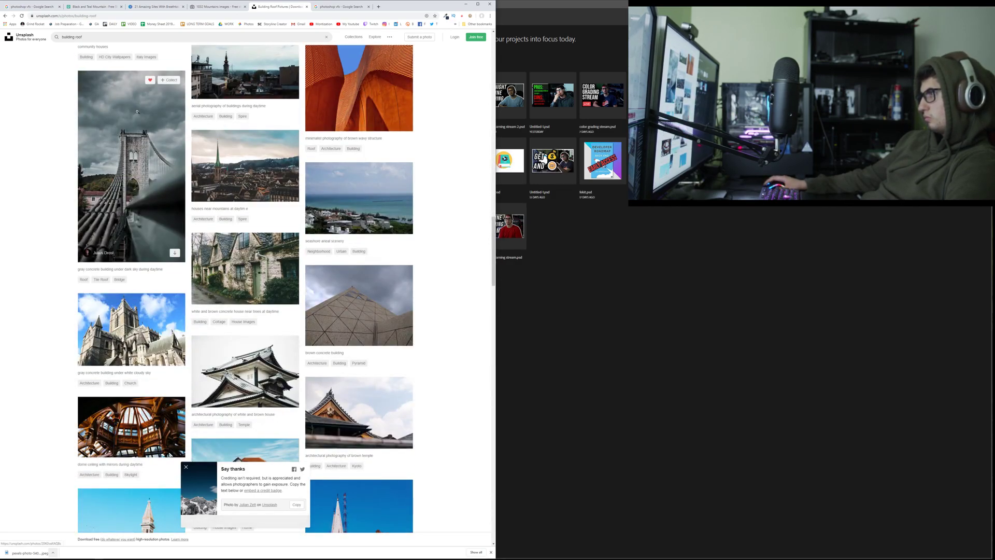
scroll(137, 111, "down", 10)
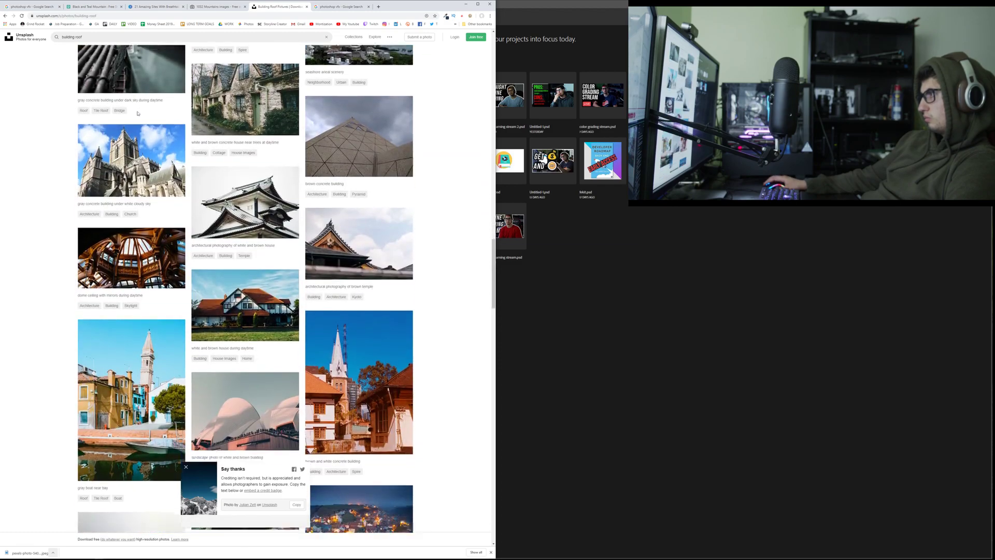
scroll(137, 113, "down", 3)
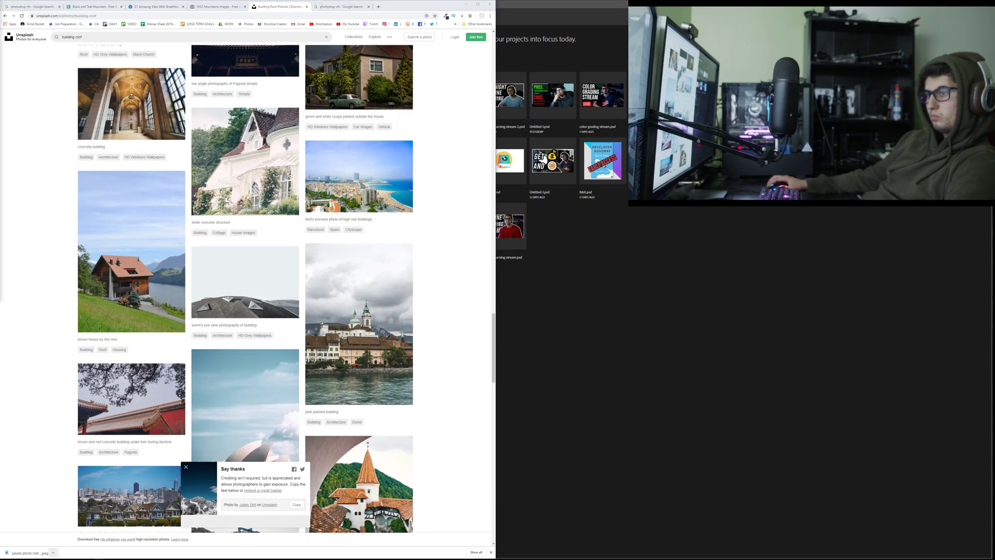
scroll(80, 251, "down", 4)
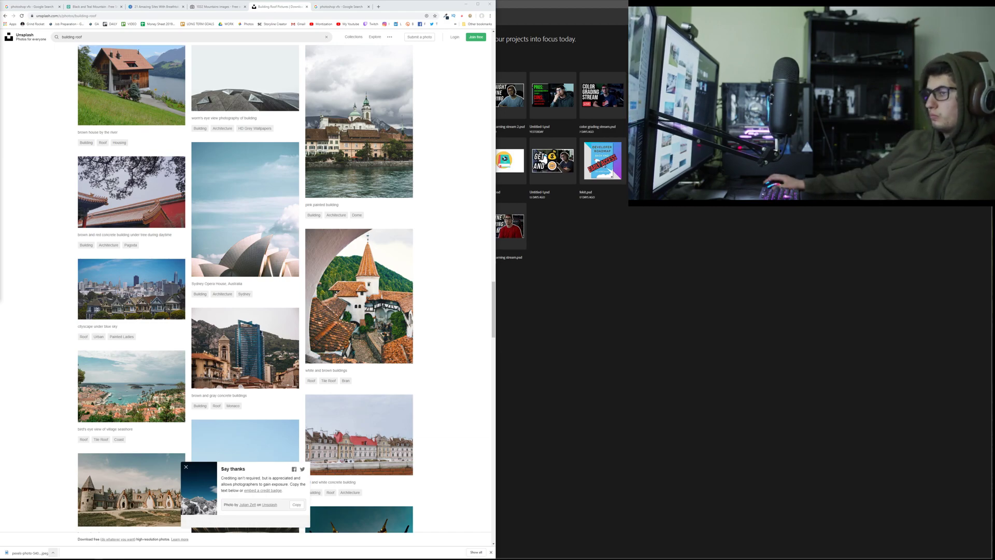
scroll(131, 239, "down", 8)
scroll(68, 267, "down", 15)
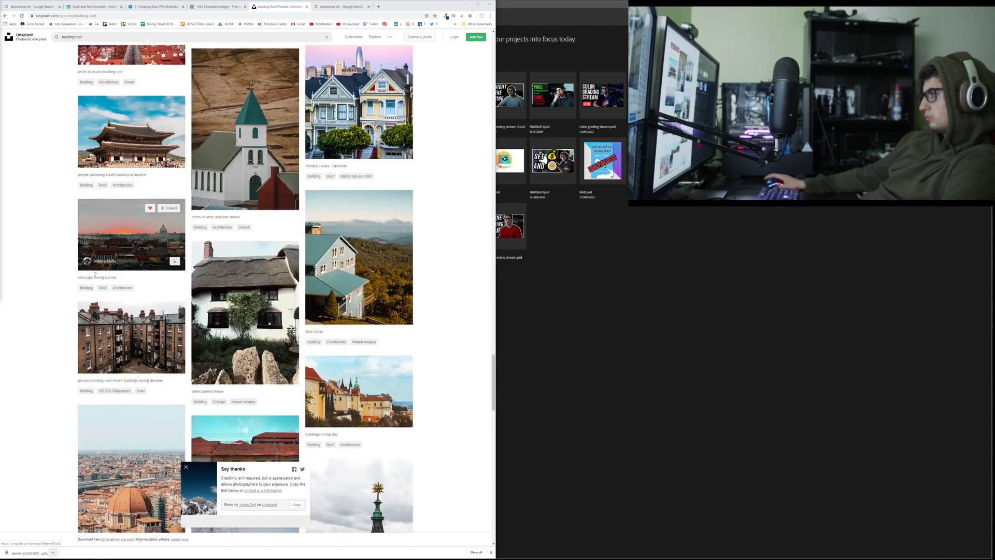
scroll(68, 268, "down", 15)
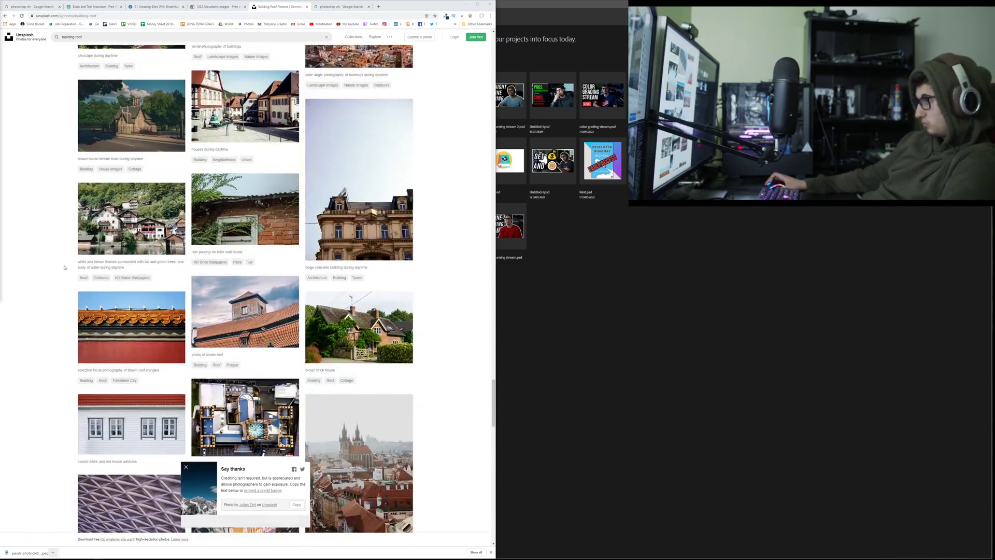
scroll(62, 269, "down", 1)
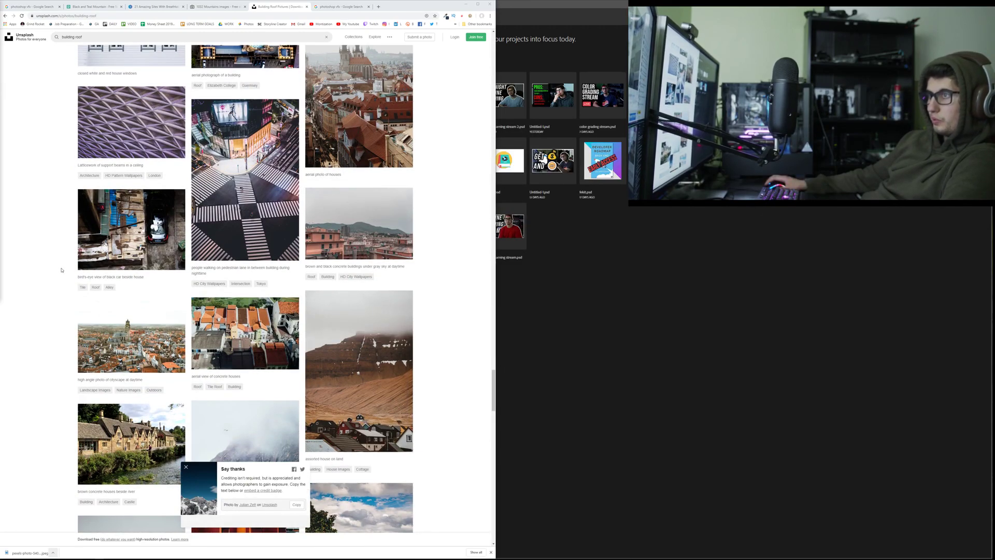
scroll(61, 270, "down", 6)
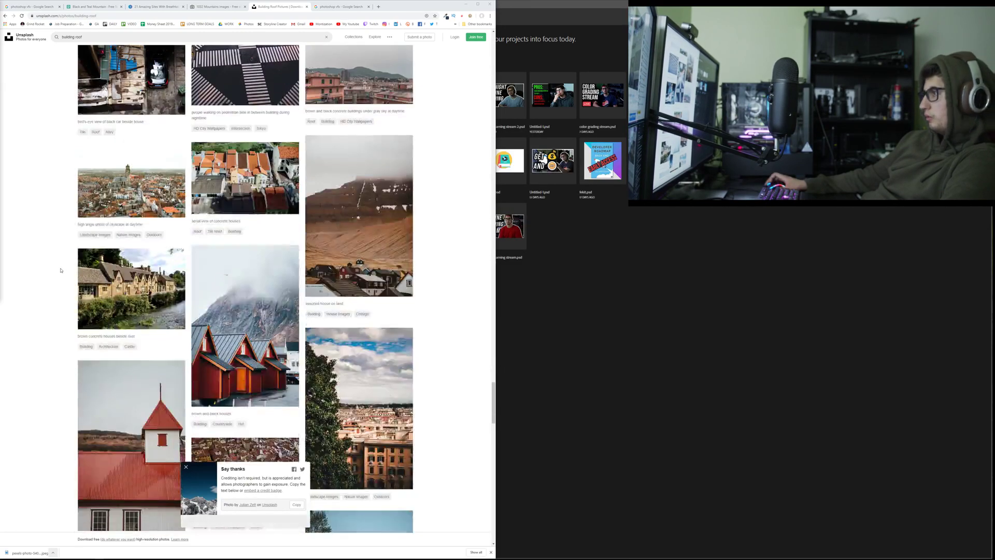
scroll(60, 270, "down", 10)
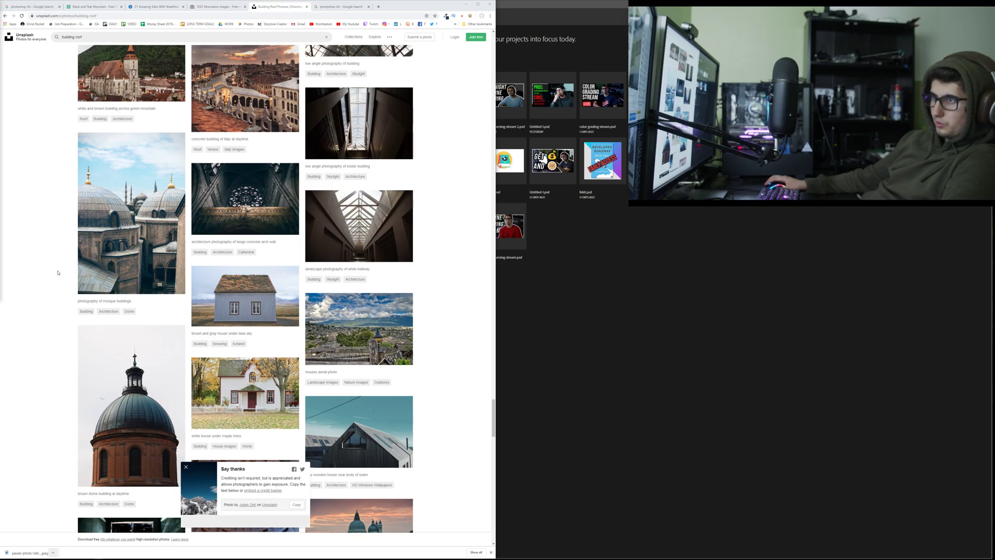
scroll(58, 272, "down", 7)
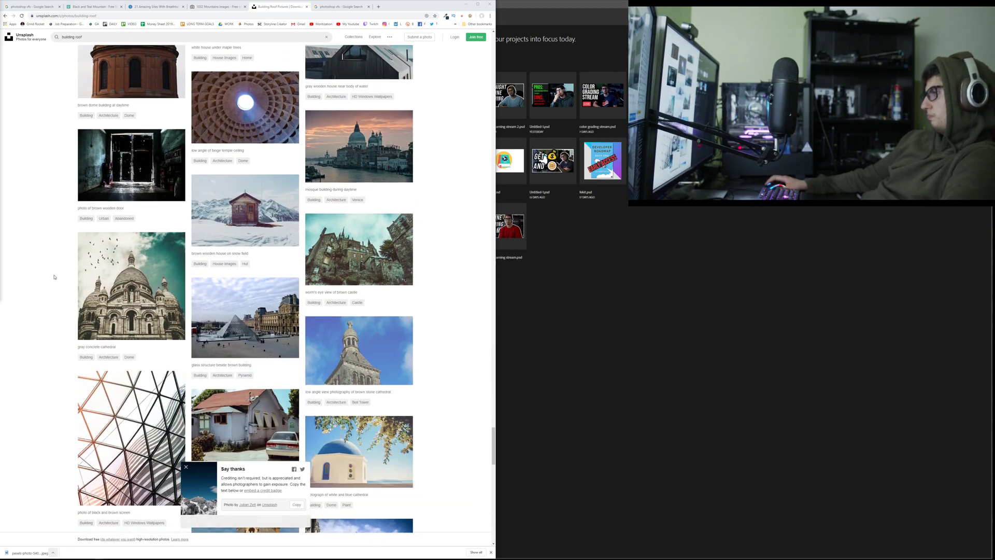
scroll(54, 277, "down", 11)
scroll(52, 278, "down", 12)
scroll(52, 278, "down", 9)
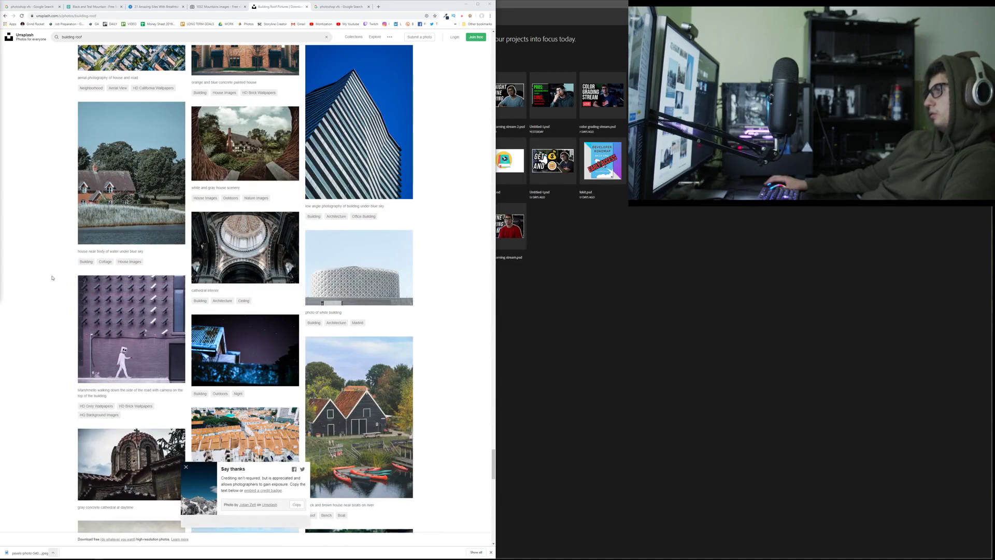
- Examine further photos in the Unsplash "building roof" results for a rooftop or ledge usable as the composition's setting
scroll(52, 278, "down", 10)
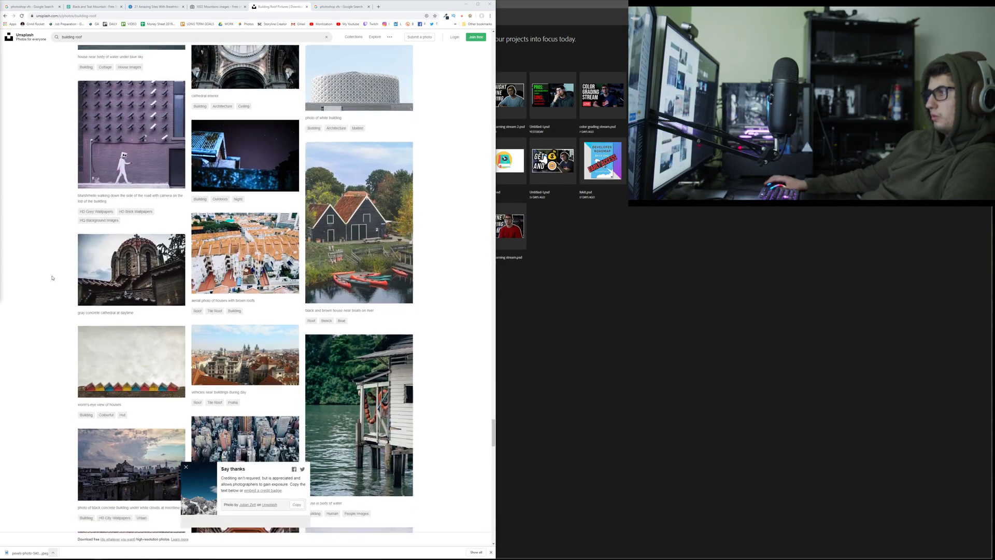
scroll(52, 278, "down", 2)
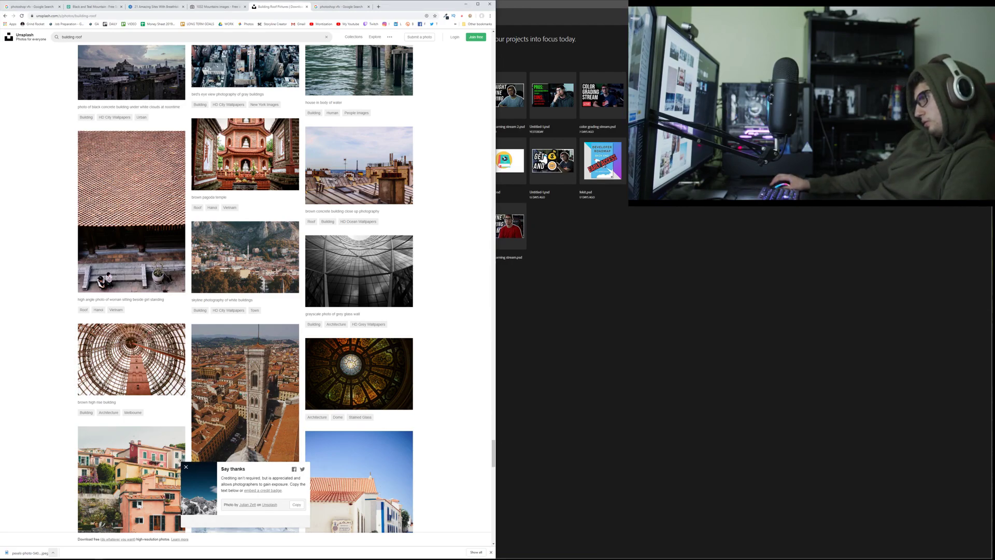
scroll(44, 118, "down", 12)
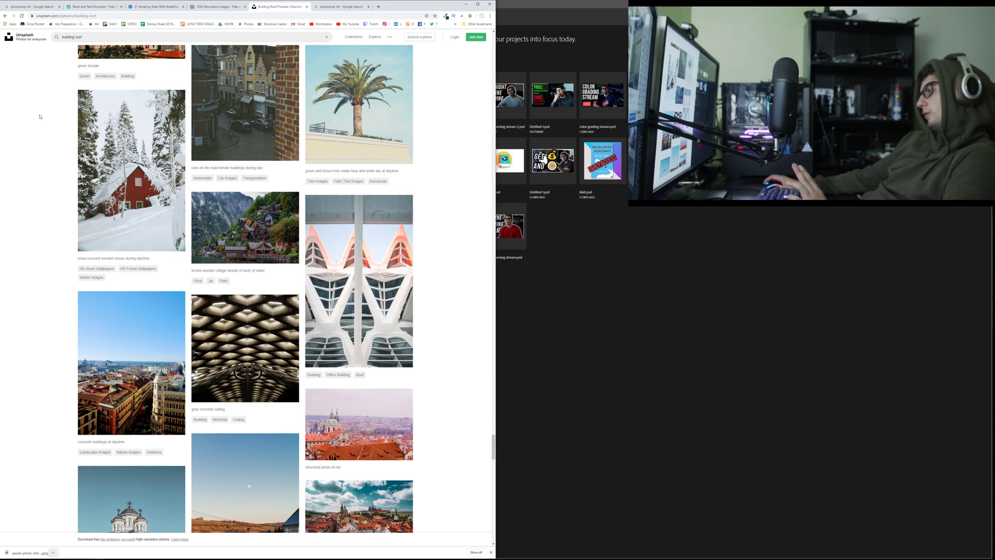
scroll(39, 116, "down", 2)
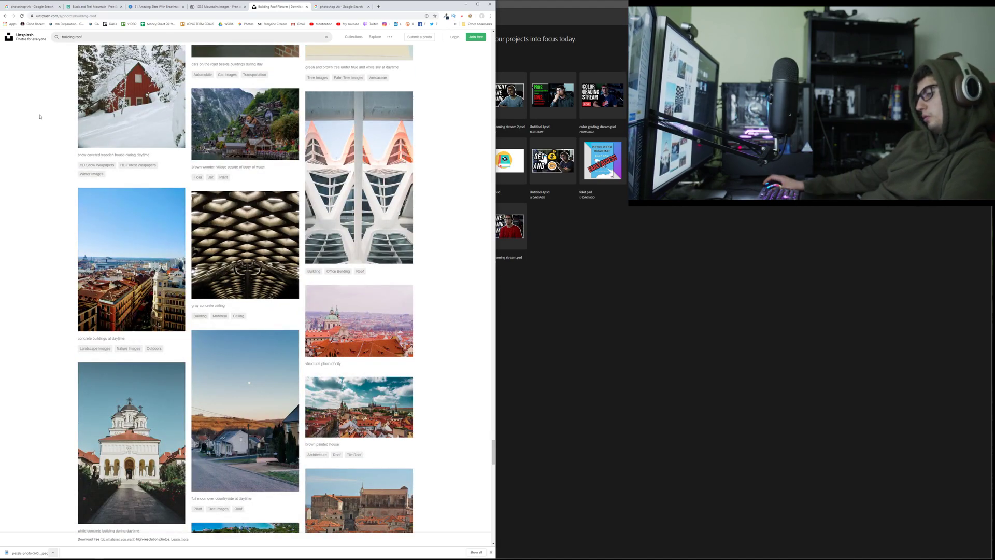
scroll(31, 120, "down", 3)
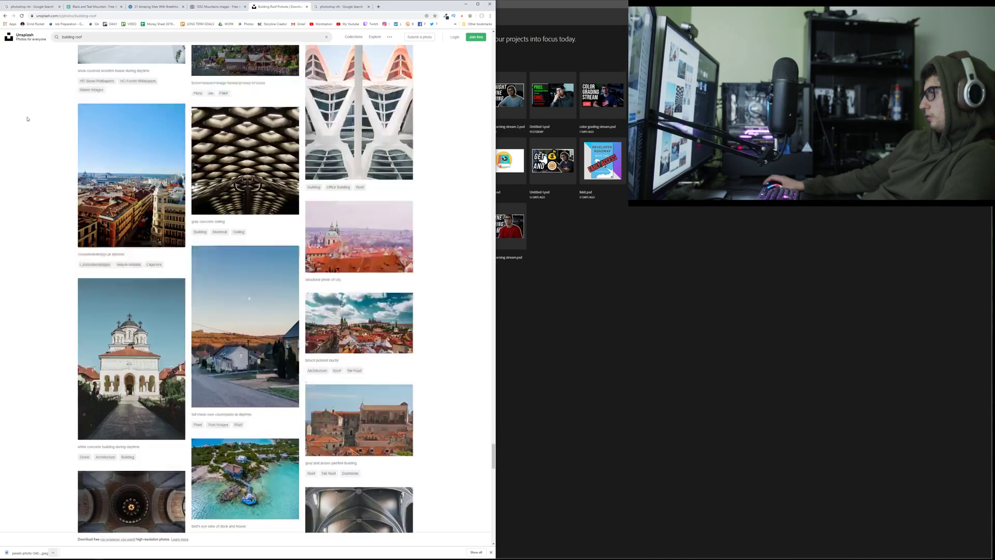
scroll(21, 123, "down", 4)
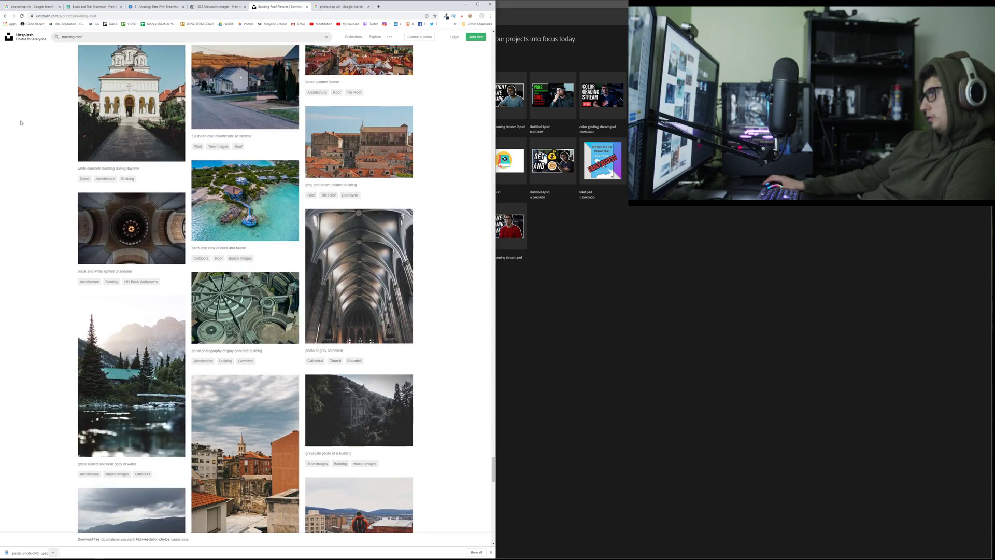
scroll(20, 123, "down", 13)
scroll(16, 124, "down", 14)
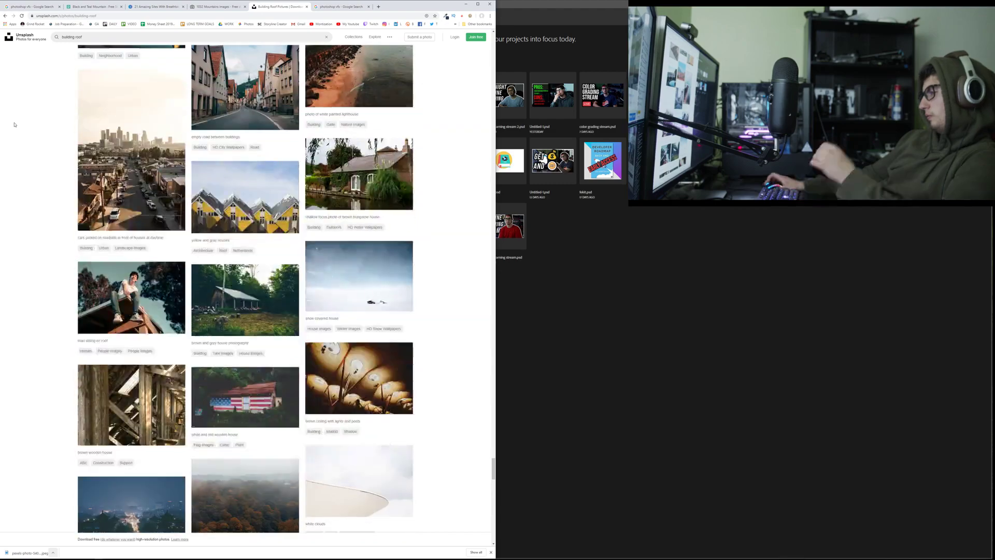
scroll(12, 126, "down", 15)
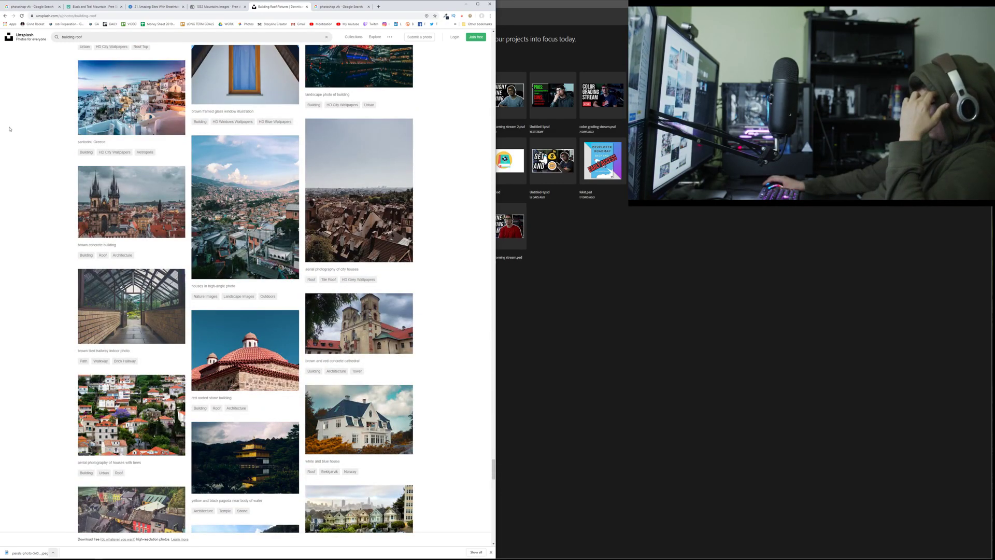
scroll(9, 129, "down", 14)
scroll(6, 128, "down", 14)
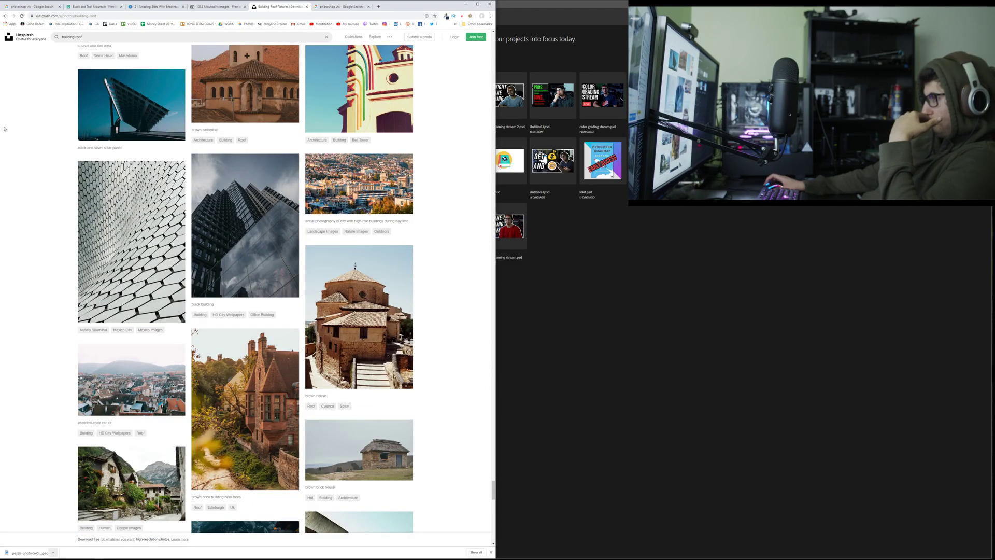
scroll(4, 129, "down", 8)
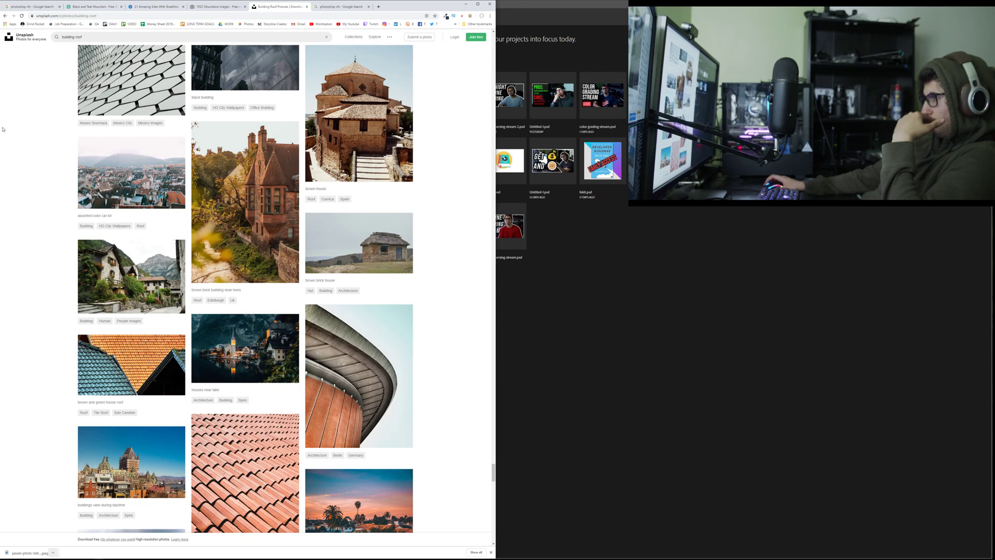
scroll(3, 129, "down", 7)
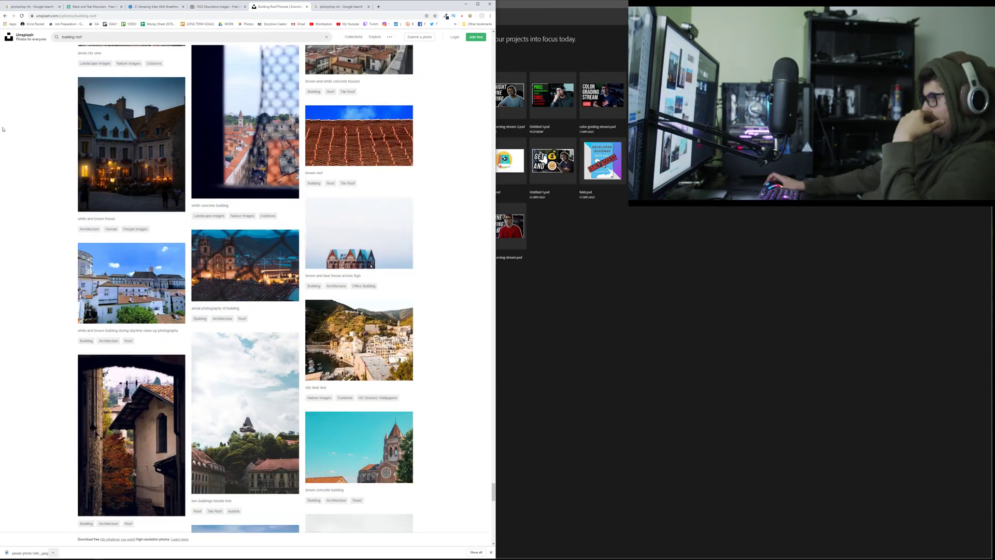
scroll(3, 129, "down", 7)
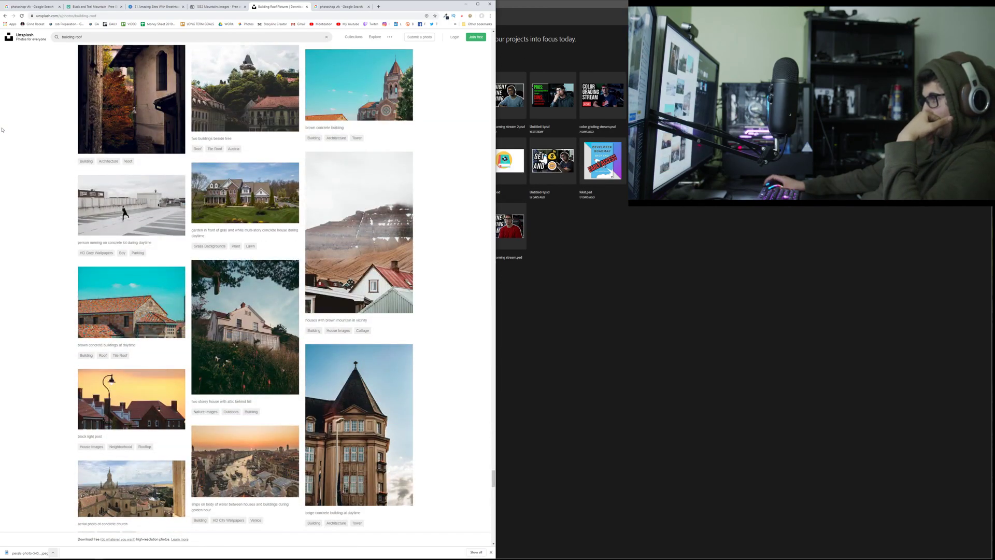
scroll(2, 130, "down", 1)
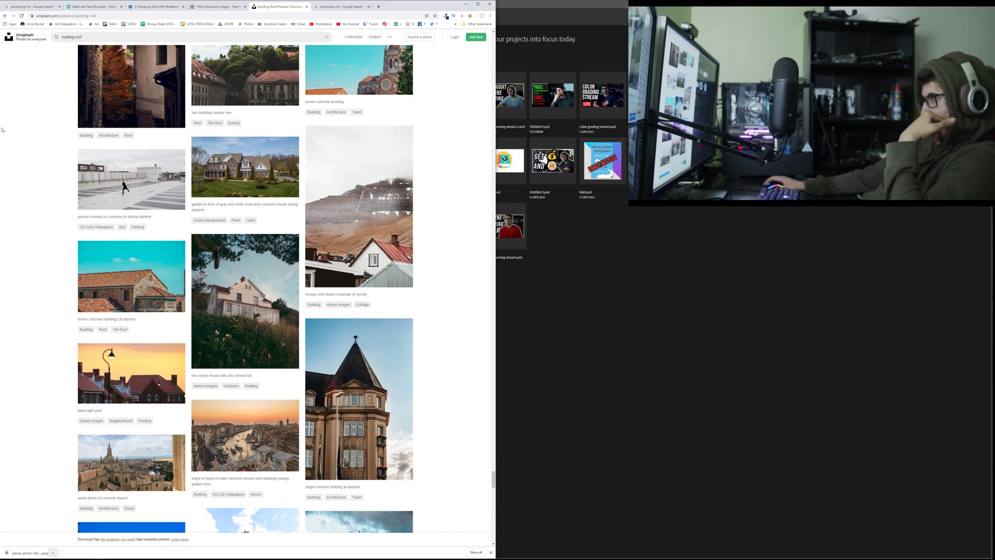
scroll(2, 130, "down", 11)
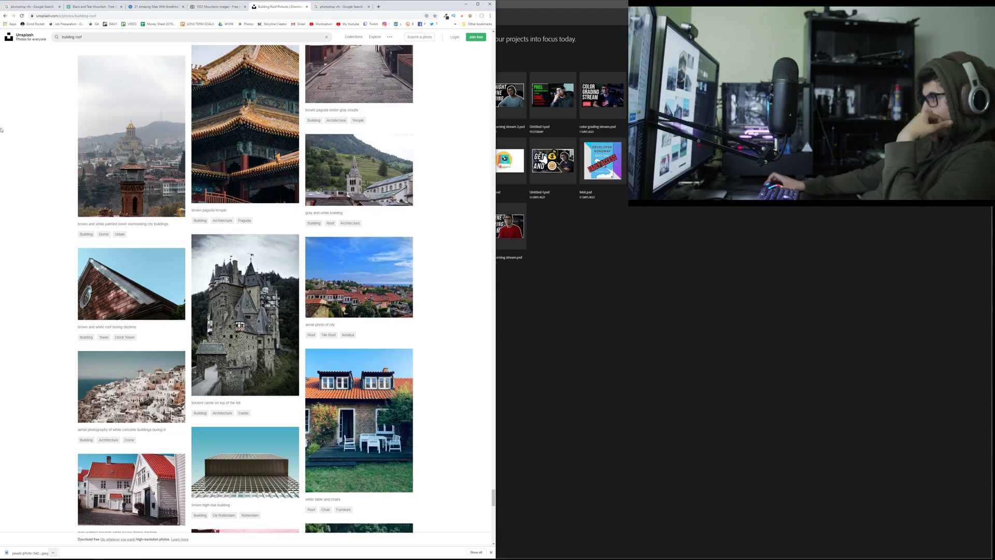
scroll(1, 129, "down", 5)
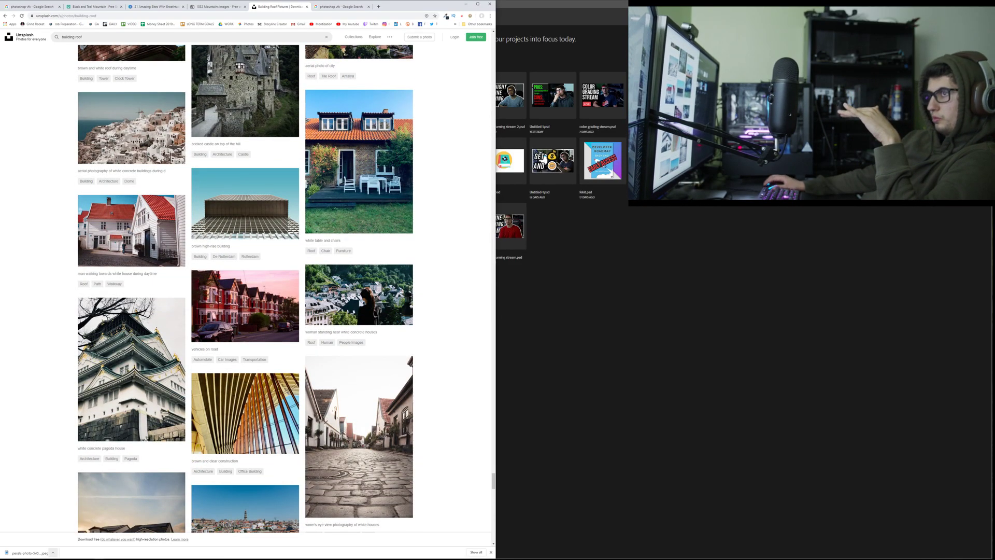
scroll(400, 222, "down", 14)
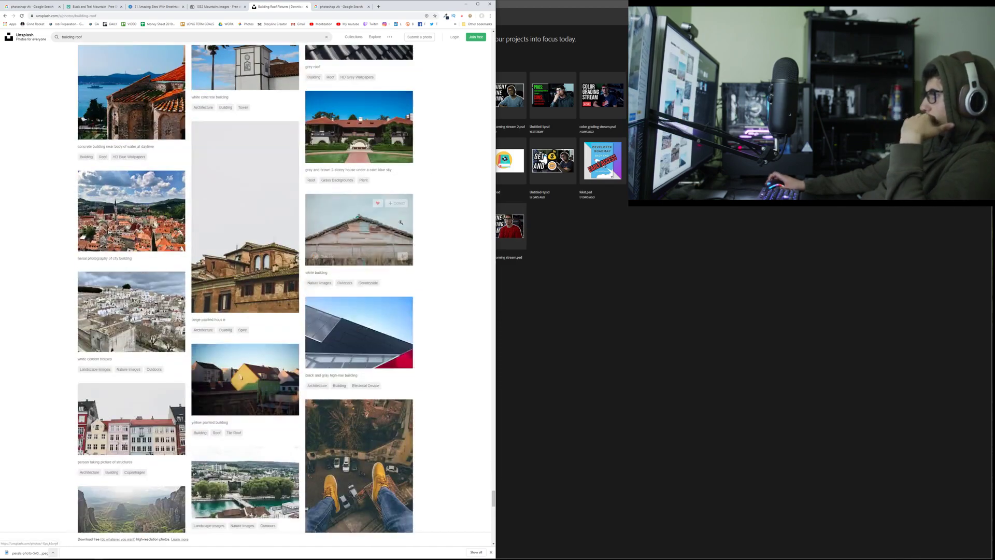
scroll(401, 222, "down", 4)
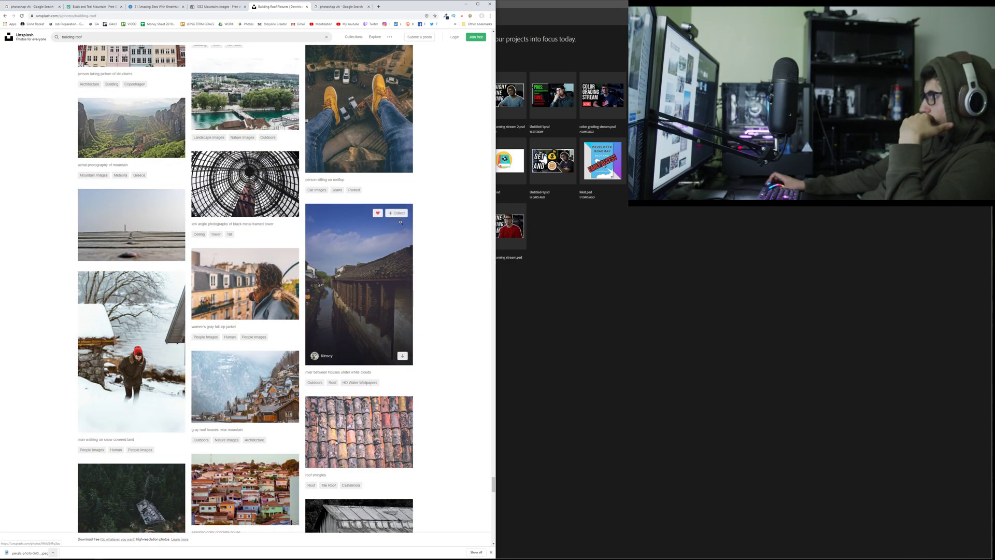
scroll(400, 222, "down", 11)
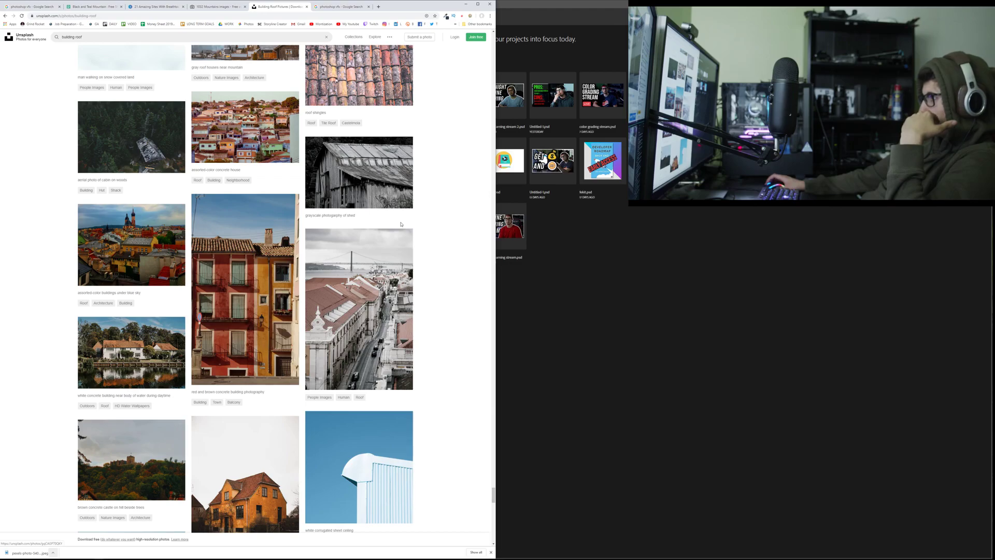
scroll(400, 221, "down", 12)
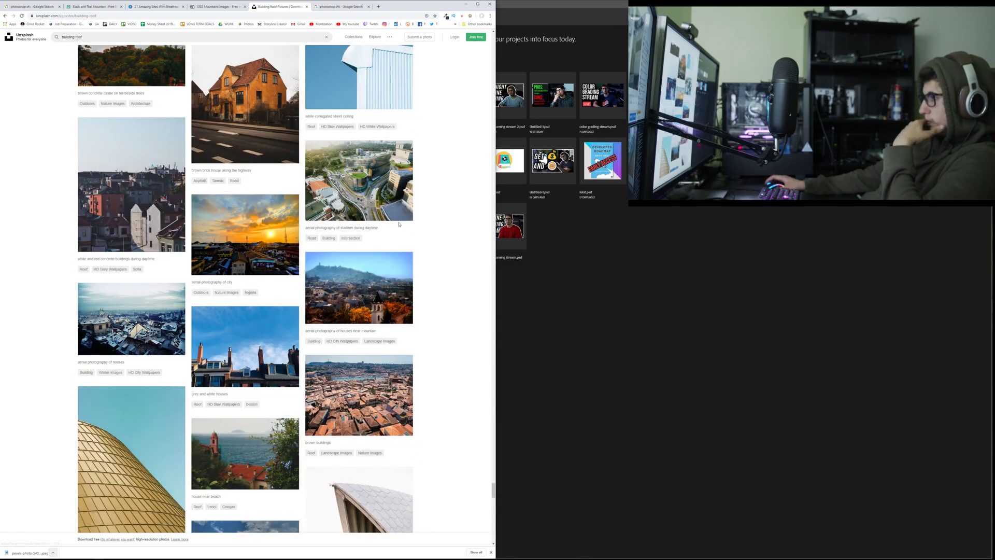
scroll(394, 226, "down", 3)
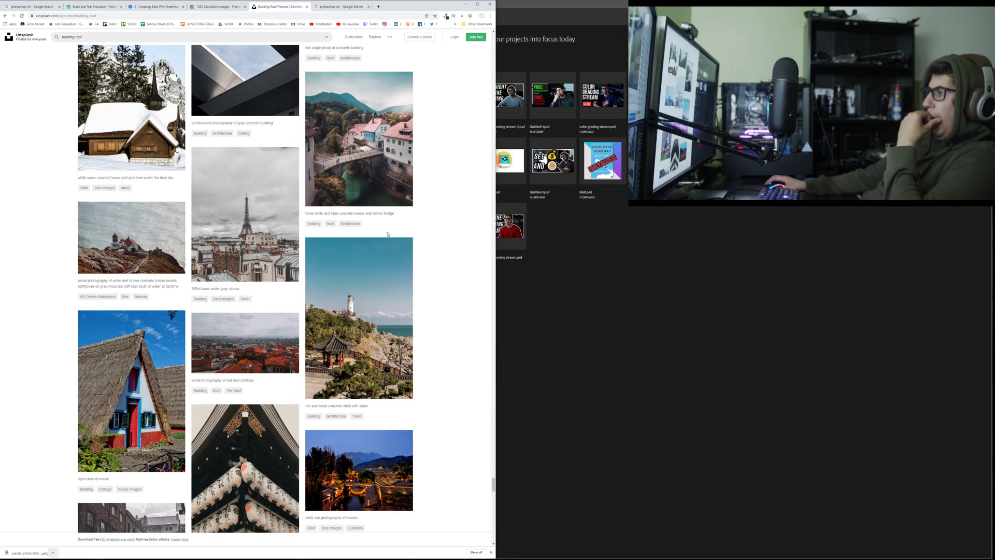
scroll(387, 234, "down", 4)
scroll(387, 234, "down", 10)
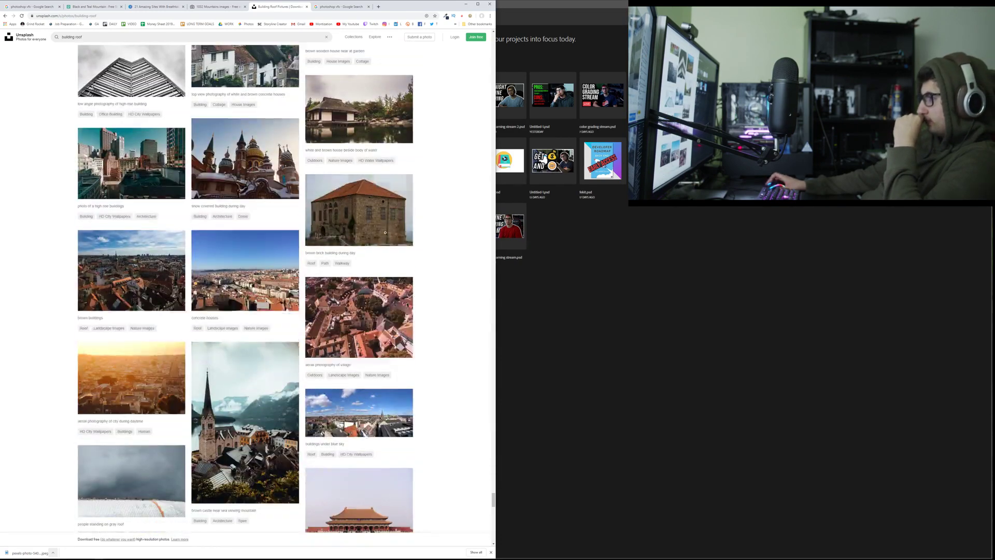
scroll(384, 232, "down", 3)
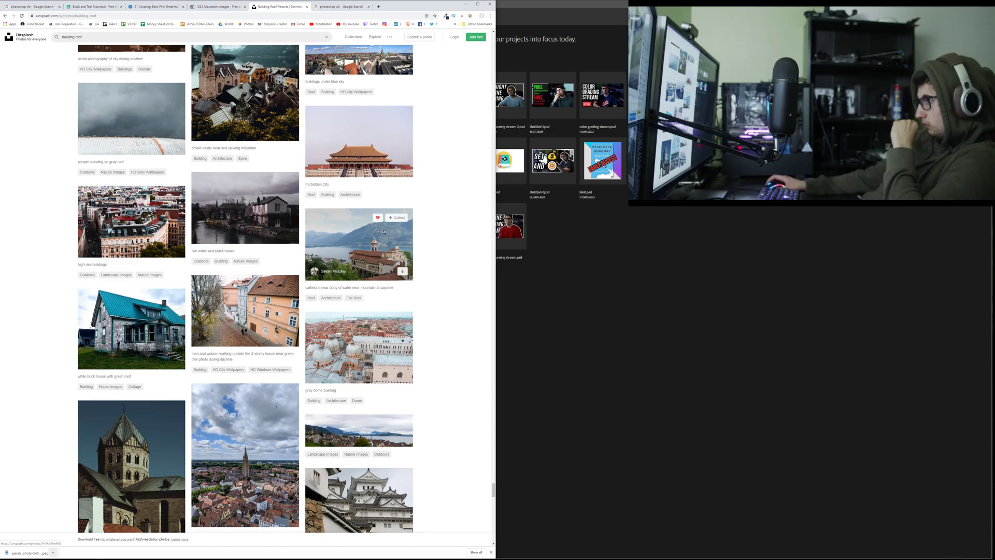
scroll(384, 232, "down", 13)
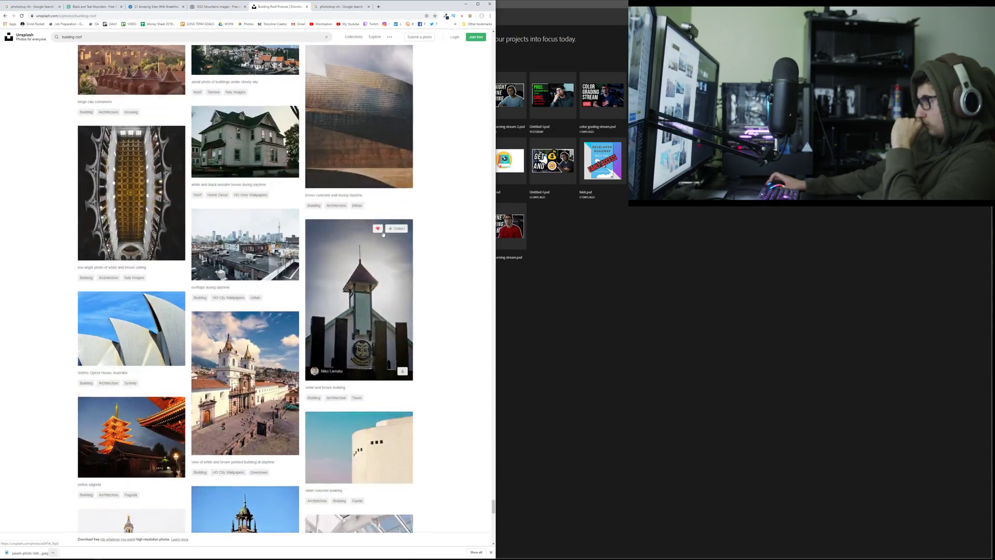
scroll(383, 235, "down", 4)
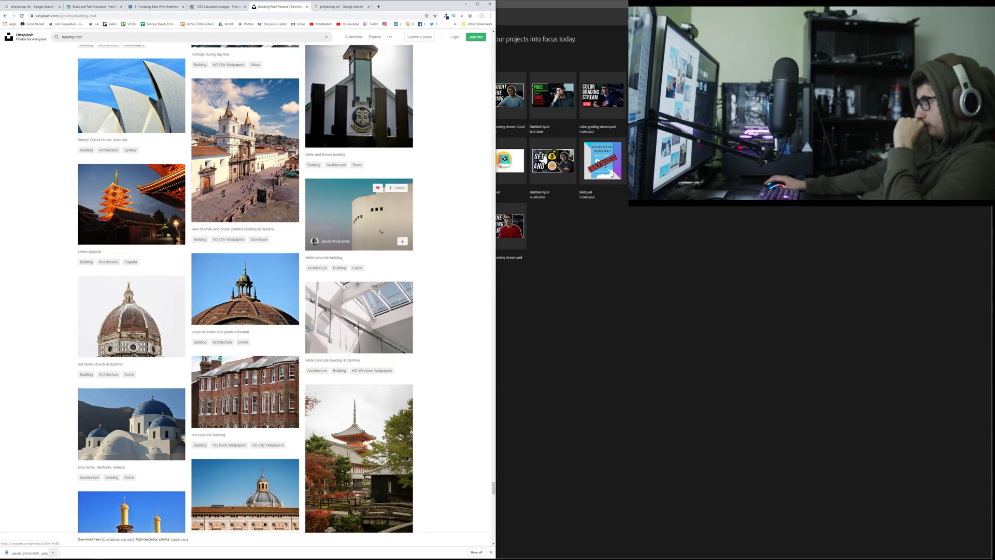
scroll(381, 232, "down", 4)
scroll(381, 232, "down", 4)
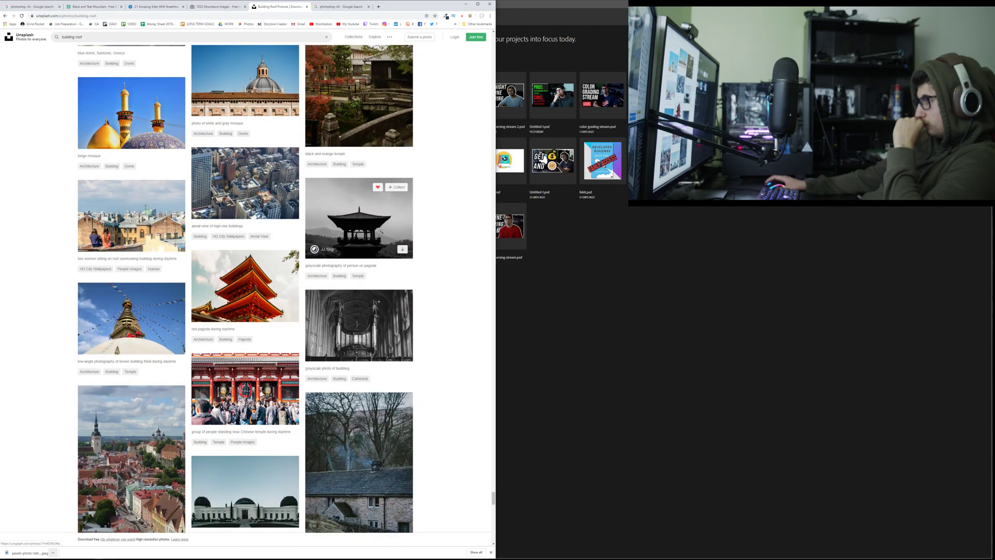
scroll(381, 232, "down", 6)
scroll(381, 231, "down", 1)
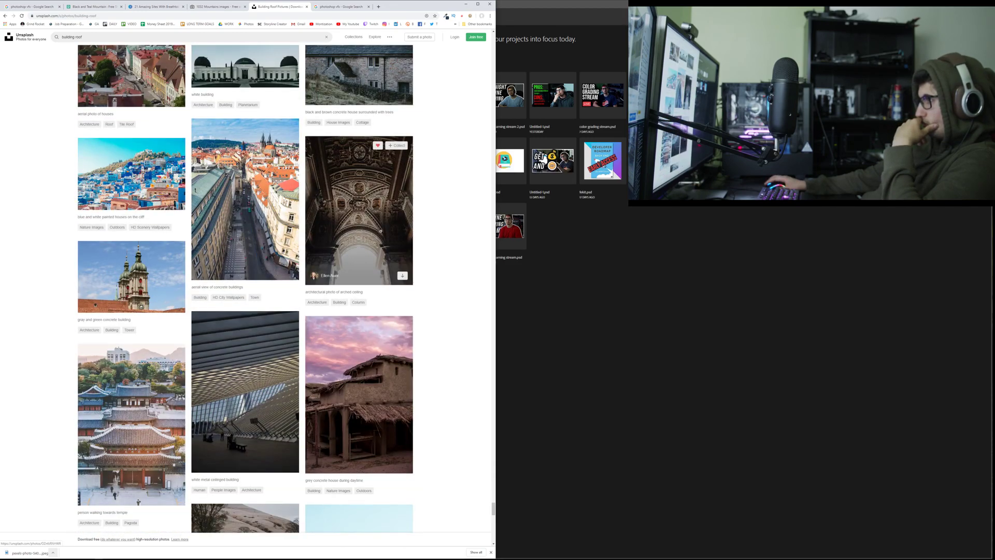
scroll(381, 231, "down", 4)
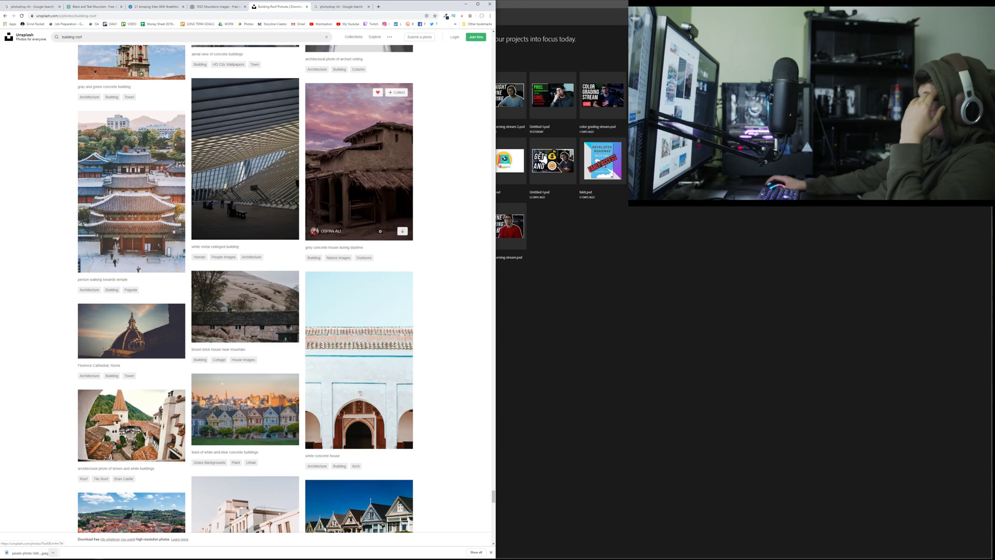
scroll(380, 231, "down", 15)
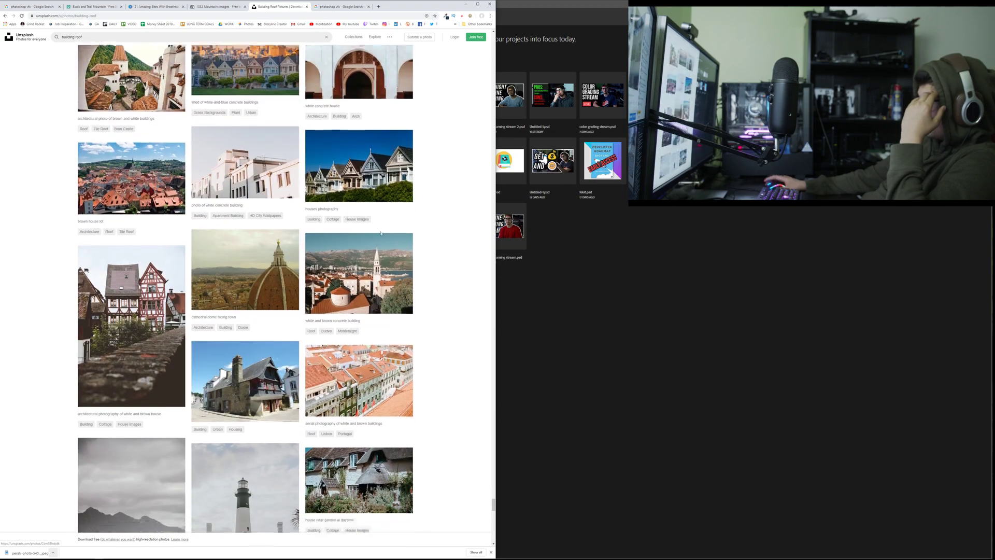
scroll(380, 232, "down", 12)
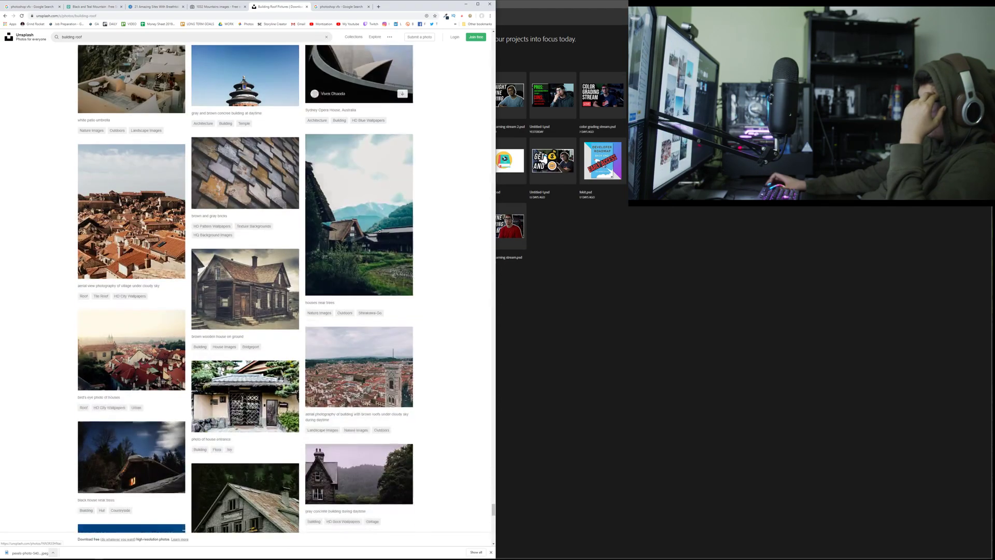
scroll(384, 233, "down", 5)
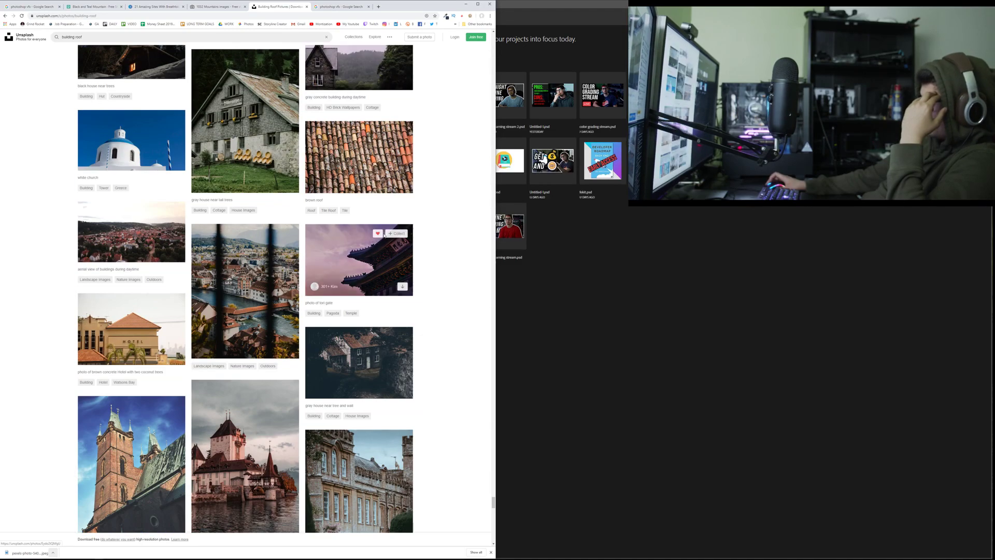
scroll(383, 235, "down", 7)
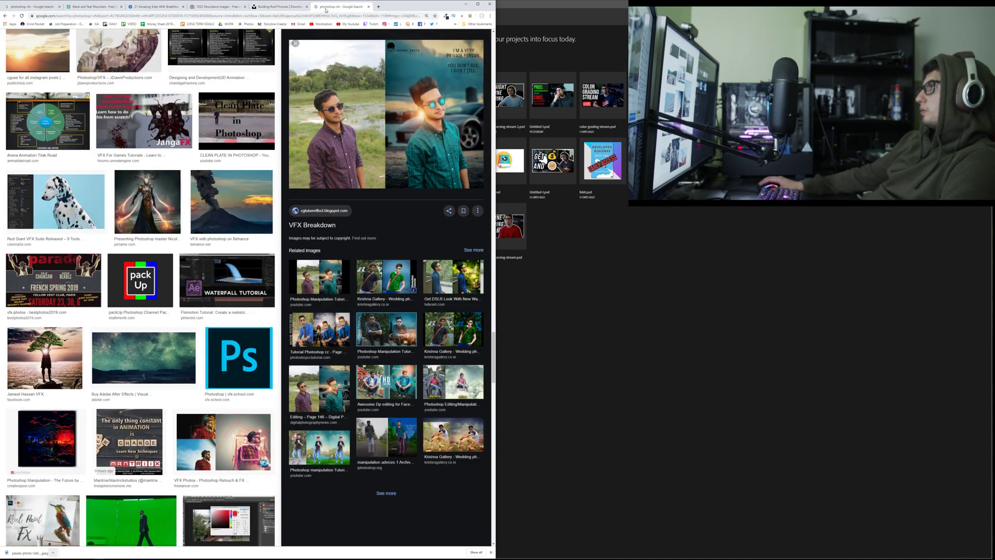
- Switch to the Google results, search videos for "photoshop vfx", and open "First Photoshop Tutorial Advanced Manipulation by VFX Hunters"
left_click(339, 6)
left_click(324, 16)
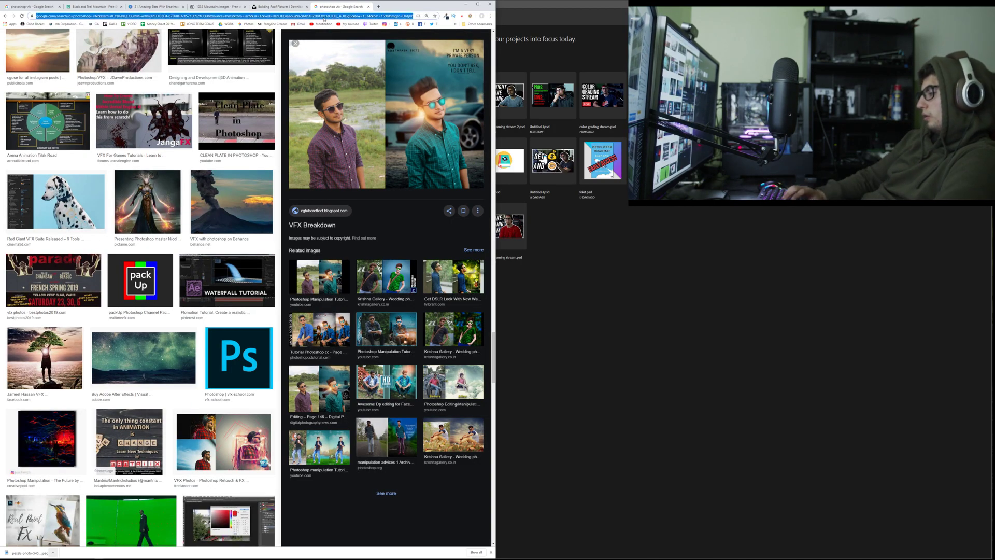
type("photos")
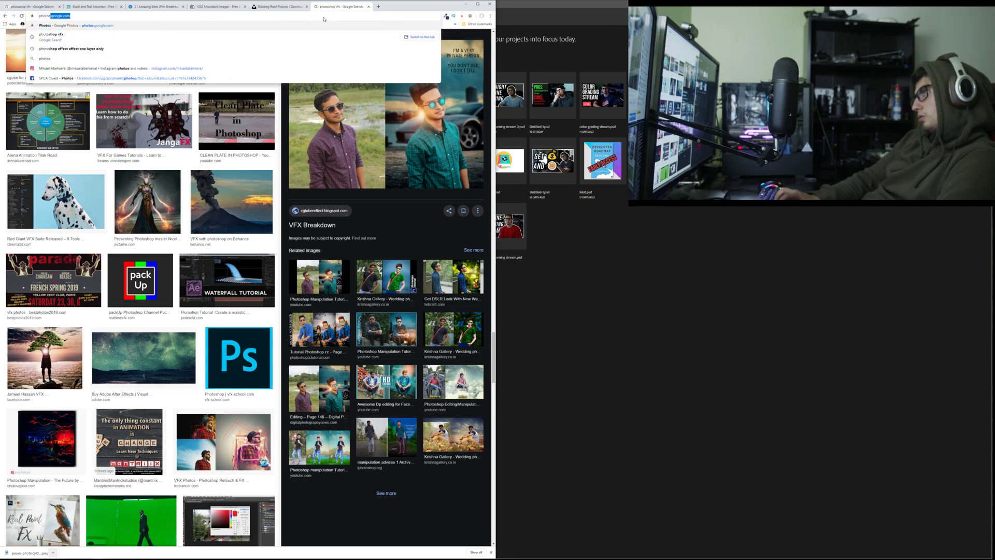
type("hop vfx")
key("Return")
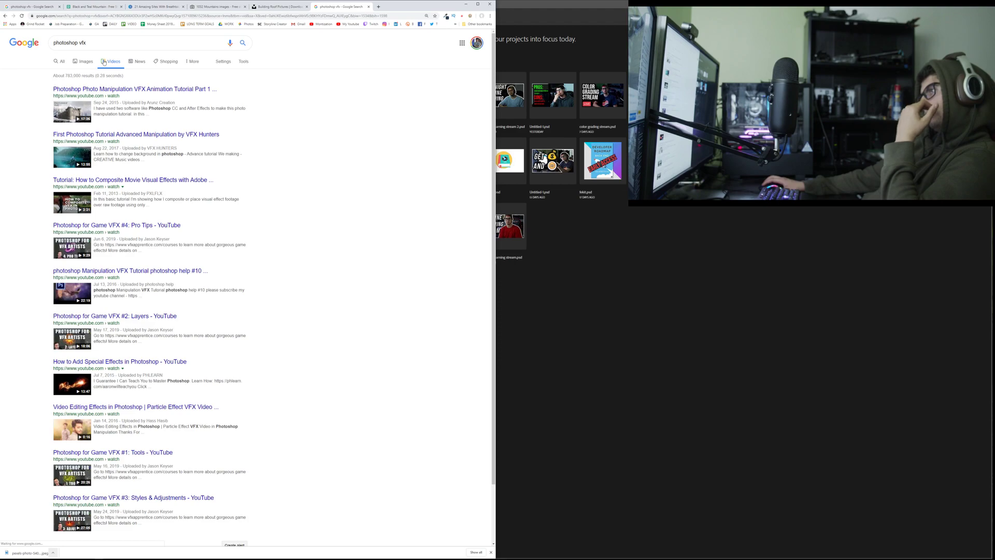
left_click(113, 135)
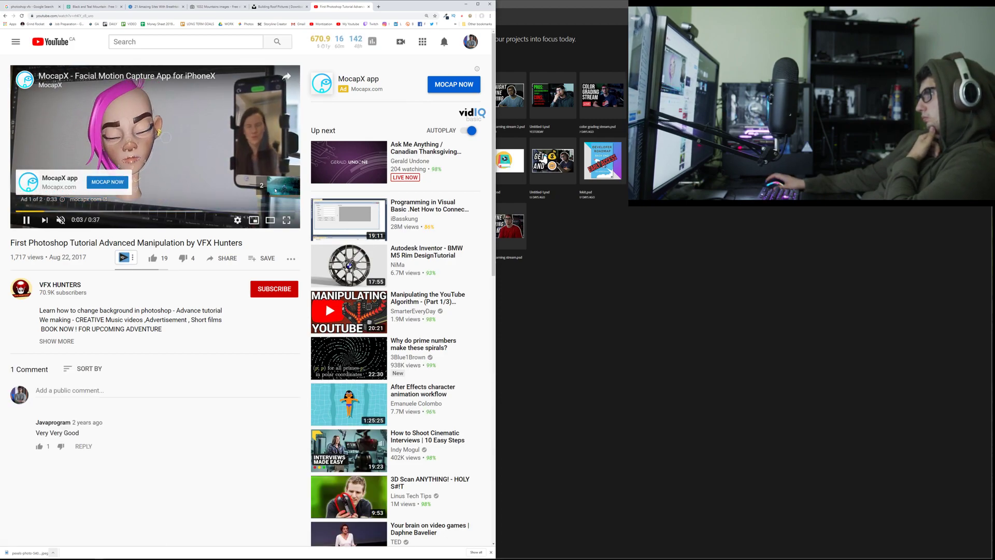
- Skip the ad, open the "Ask Me Anything / Canadian Thanksgiving Live Stream?" video in a separate tab and read its live chat
left_click(276, 187)
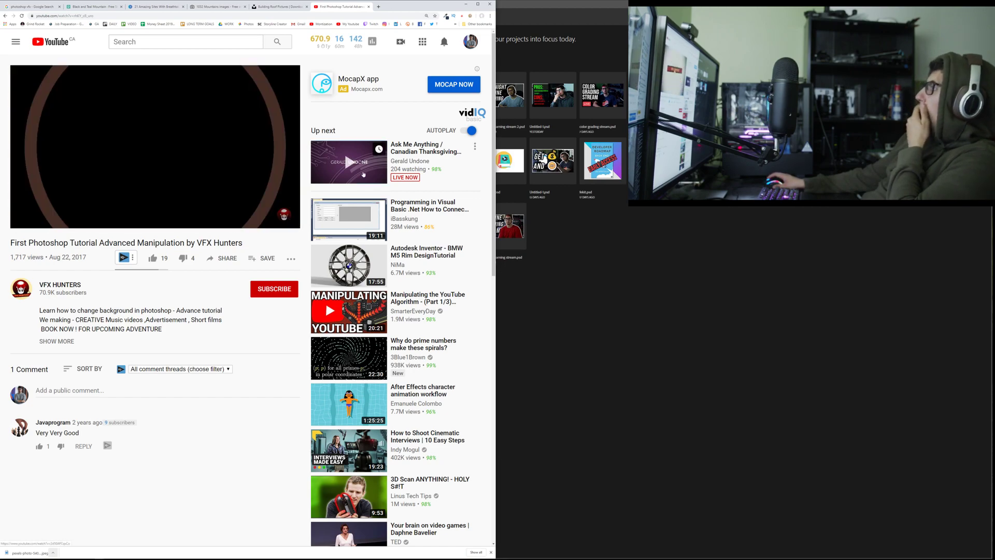
middle_click(325, 301)
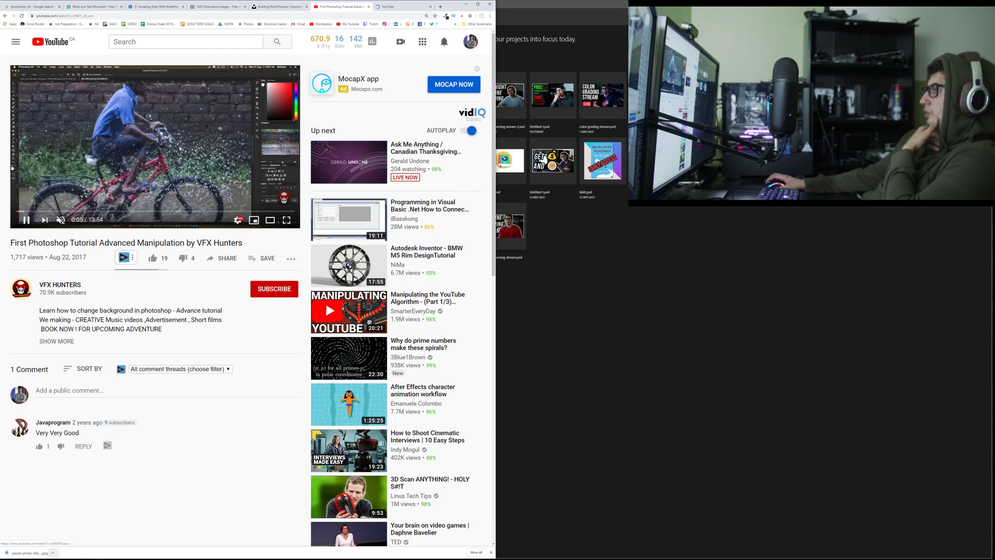
left_click(390, 7)
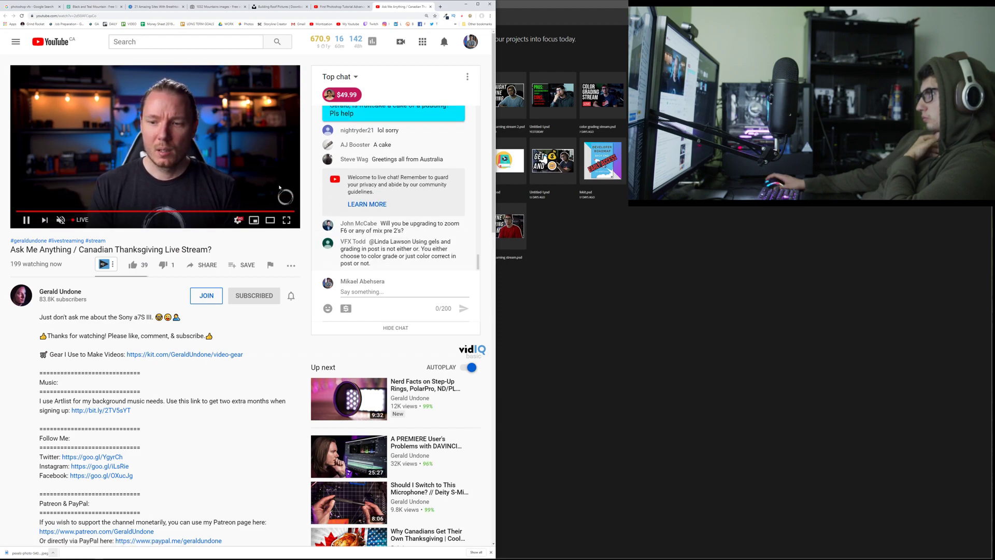
scroll(394, 207, "up", 2)
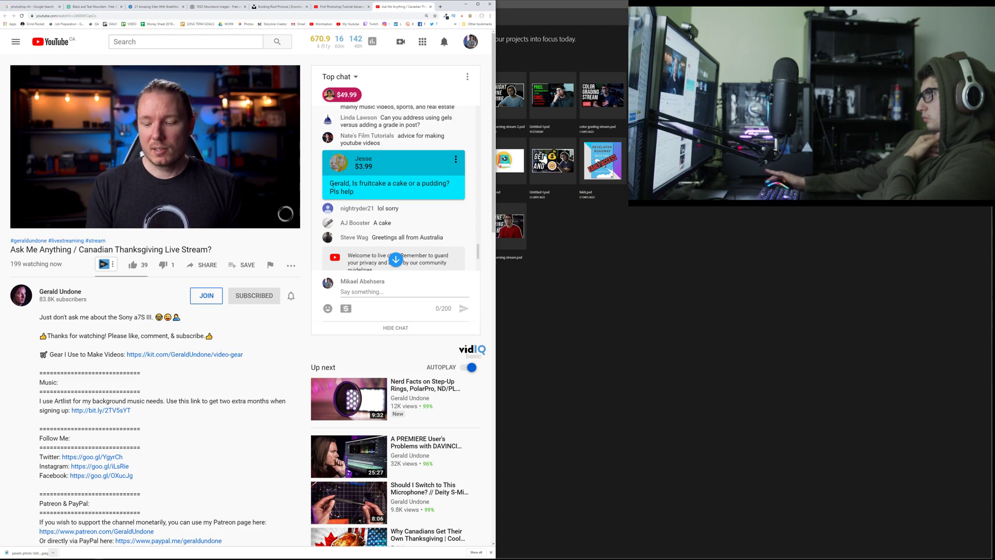
scroll(327, 192, "down", 3)
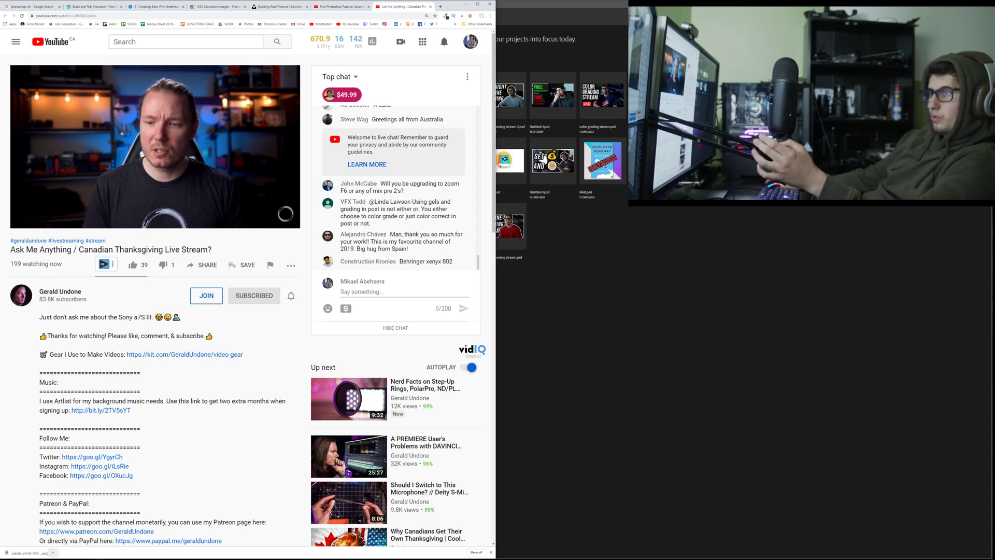
mouse_move(150, 118)
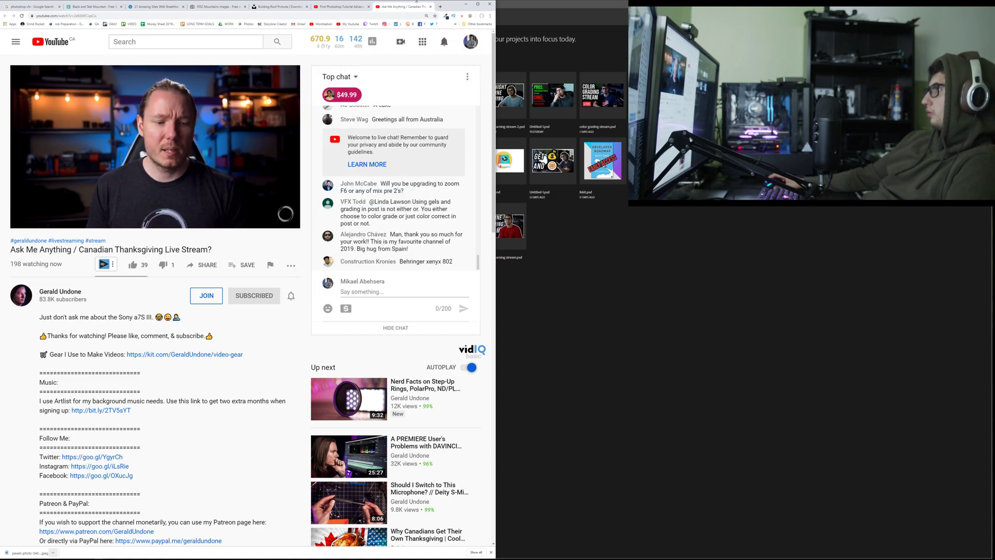
- Close the live stream, return to "First Photoshop Tutorial Advanced Manipulation by VFX Hunters" and play it in full screen
left_click(342, 7)
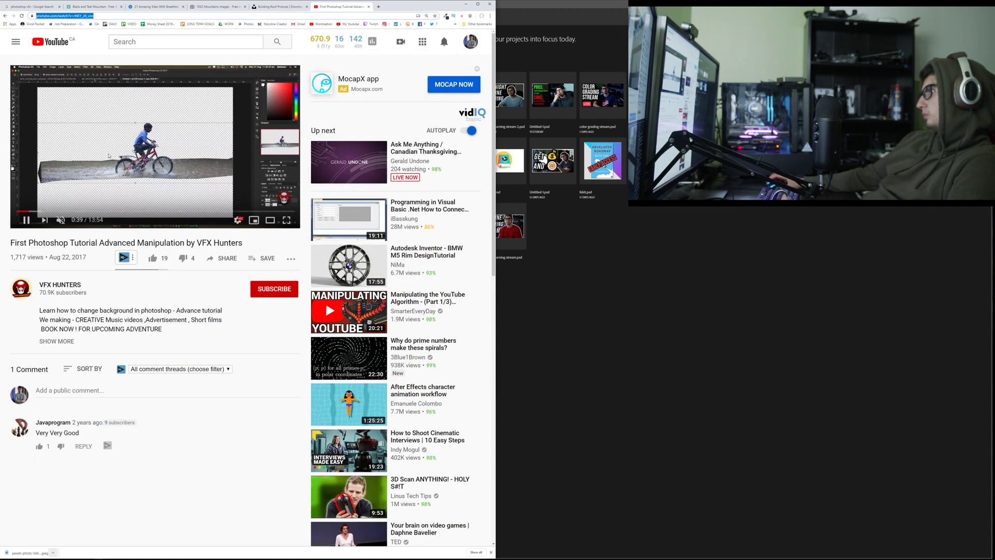
key("F11")
double_click(114, 177)
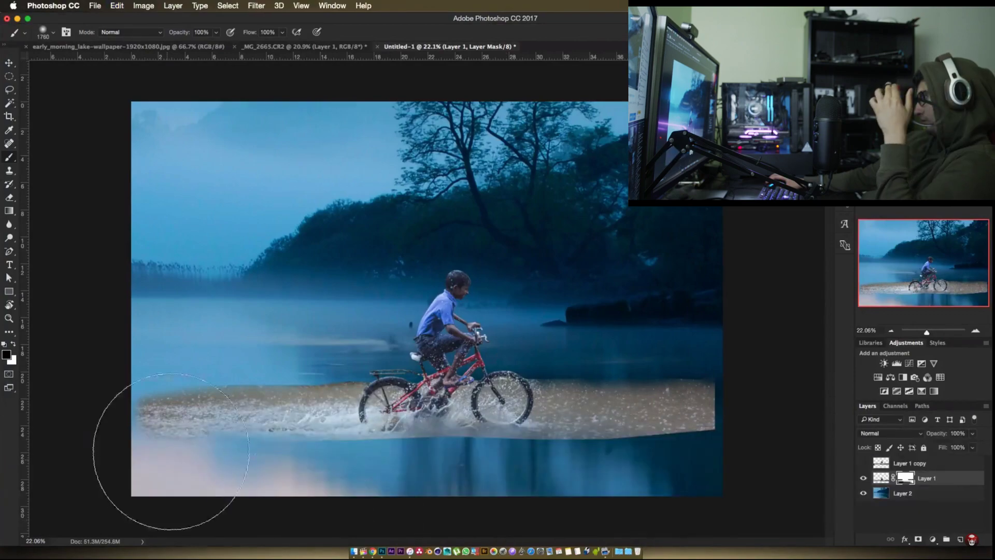
- Watch how the tutorial masks and colour-matches the cyclist into the misty lake scene, skipping the Honey ad that interrupts it
mouse_move(114, 177)
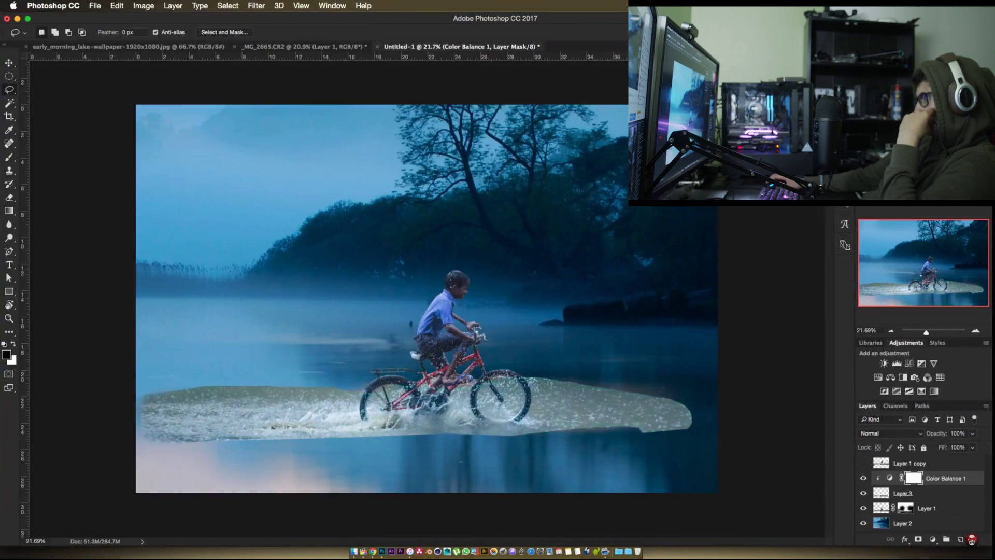
key("m")
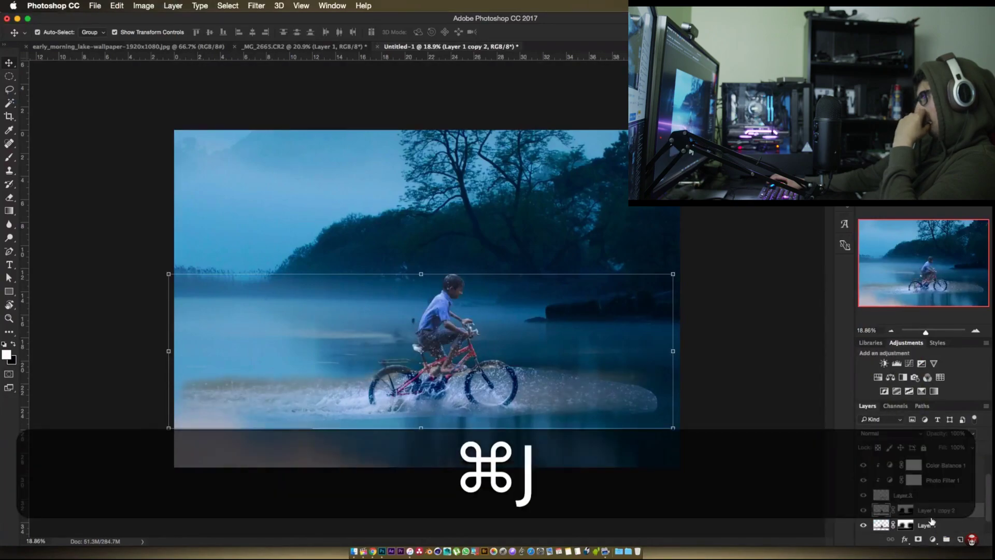
left_click(919, 527)
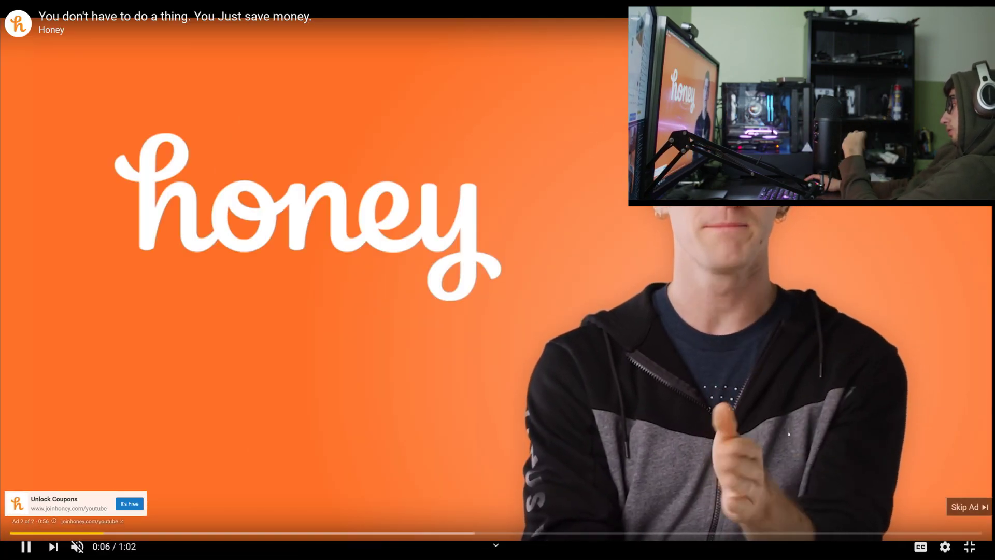
left_click(963, 502)
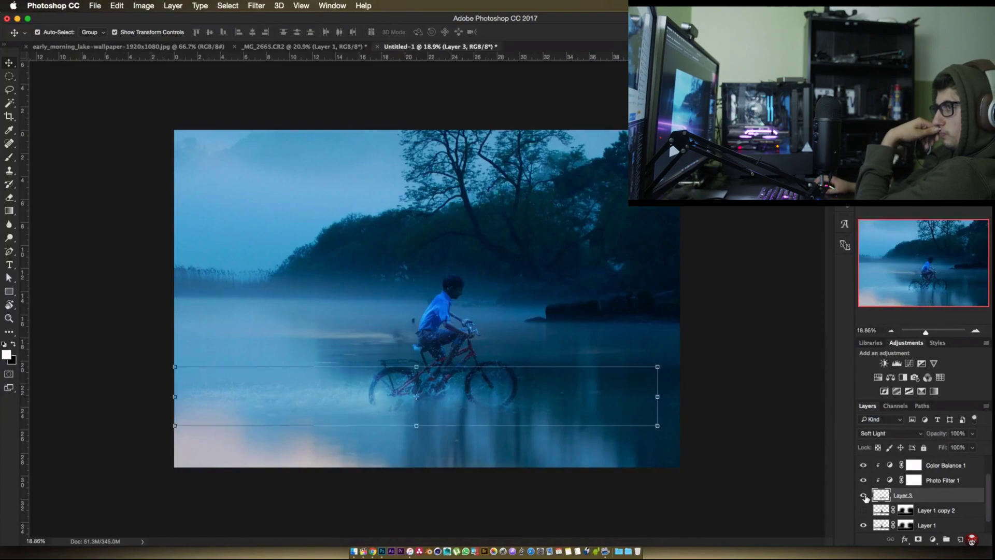
mouse_move(274, 499)
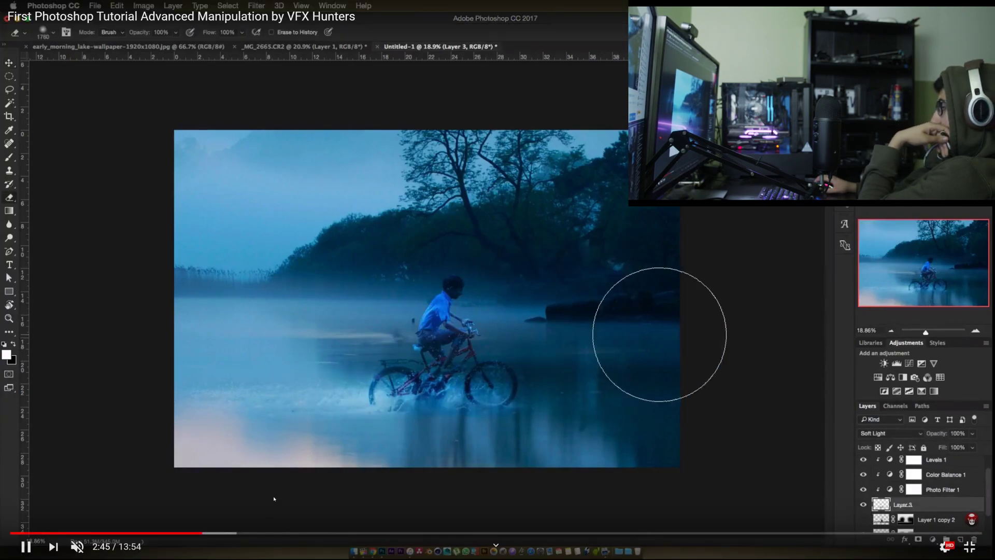
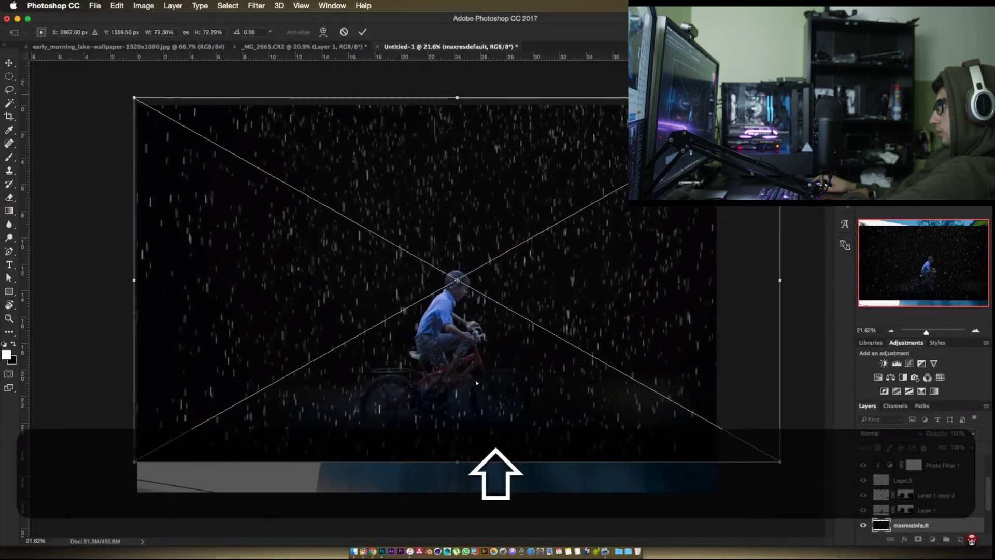
mouse_move(477, 382)
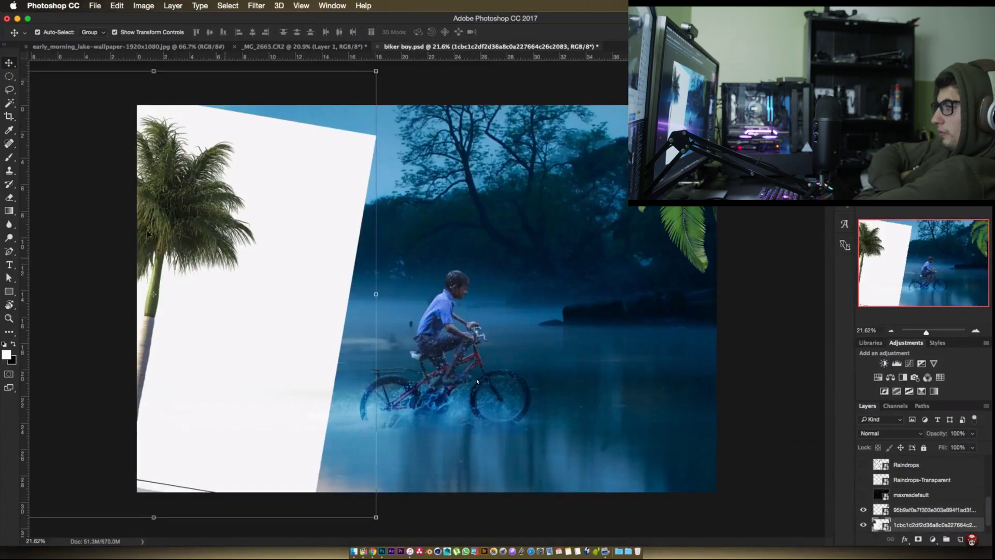
left_click(11, 104)
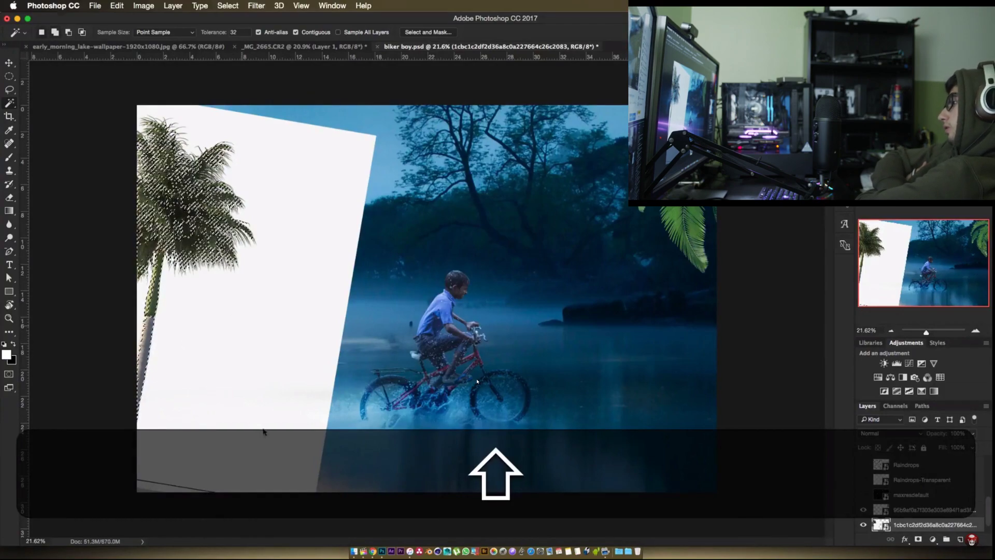
key("super+d")
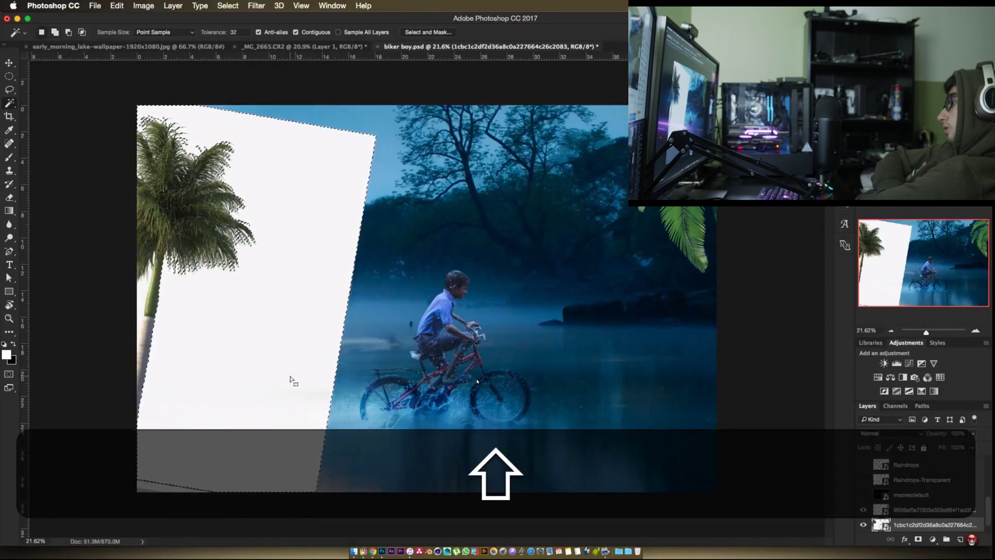
right_click(284, 344)
right_click(337, 344)
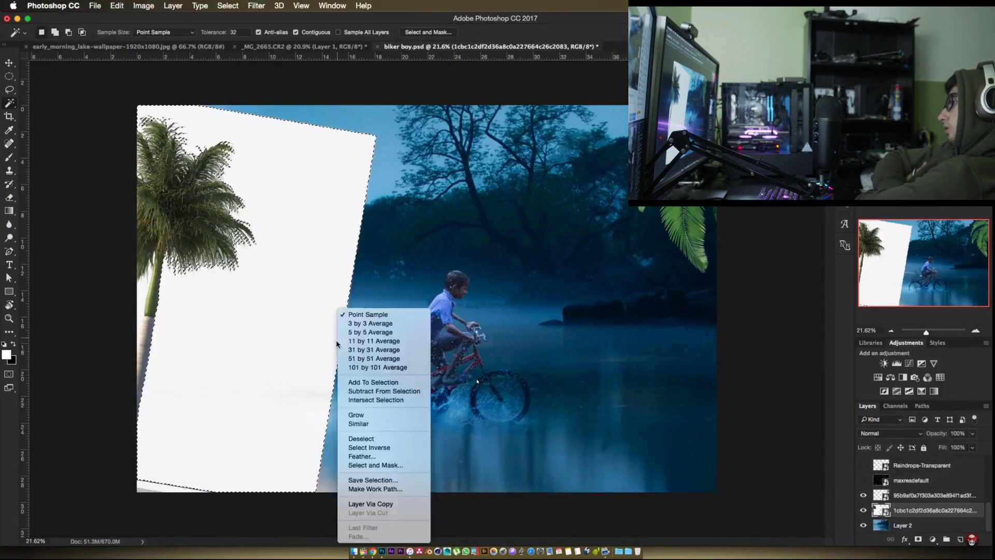
left_click(358, 447)
key("super+j")
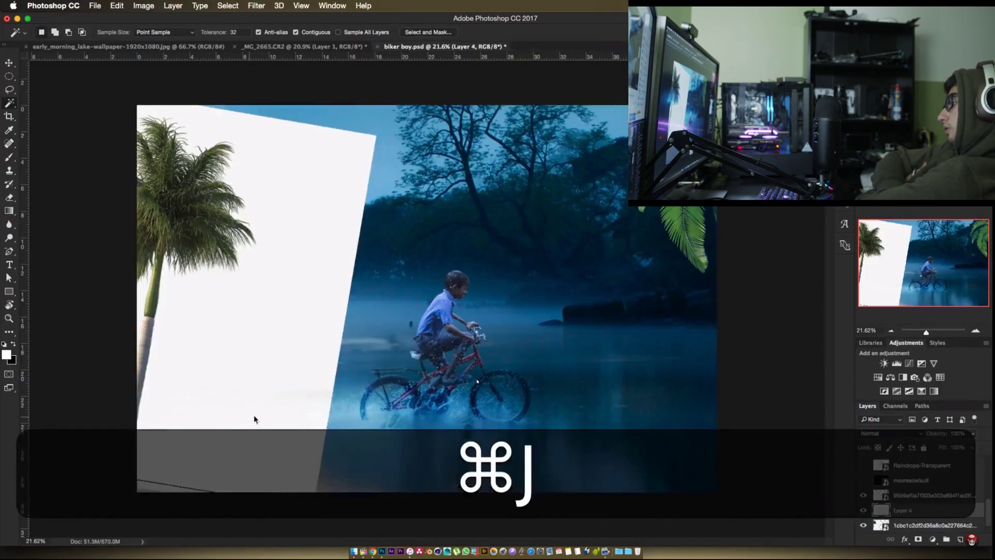
left_click(862, 526)
left_click(890, 435)
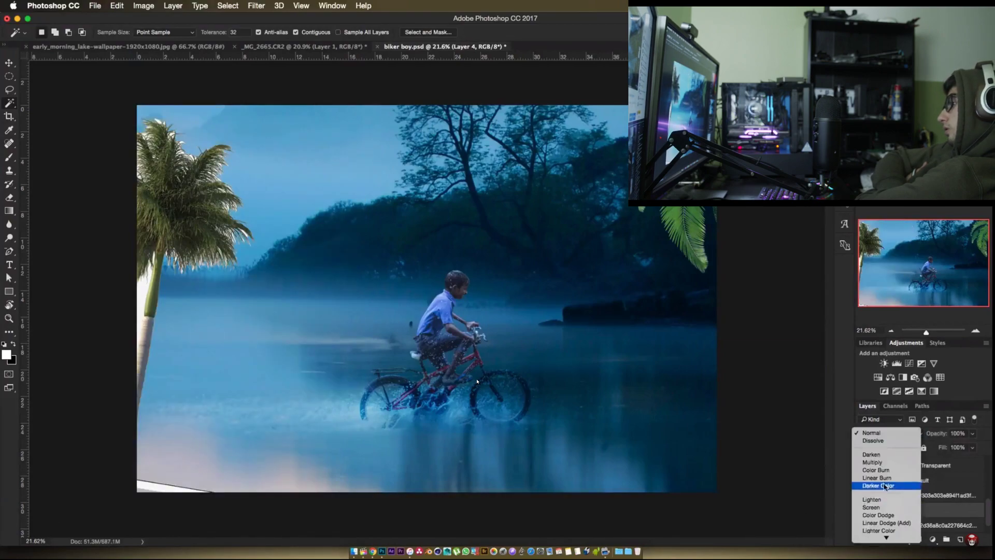
left_click(873, 454)
key("v")
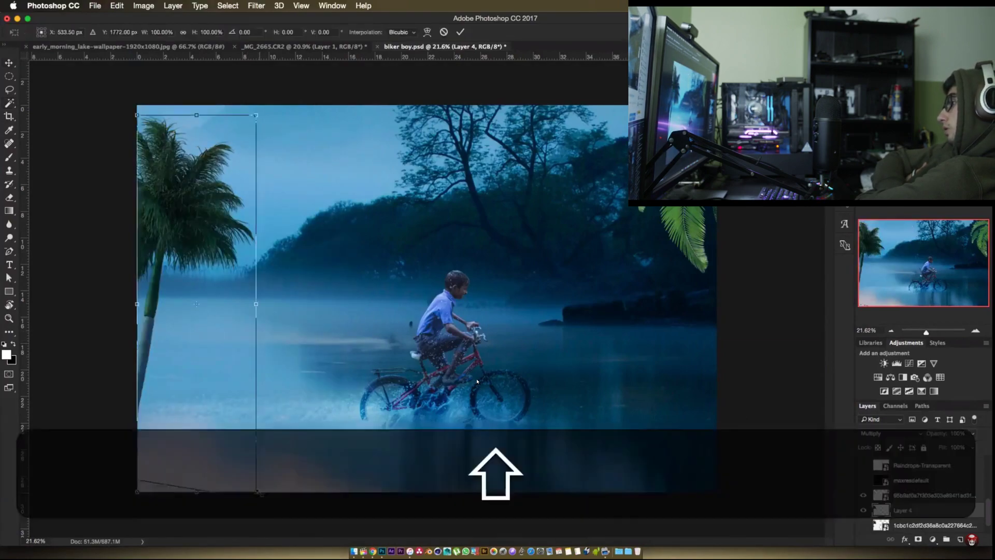
left_click_drag(290, 290, 238, 150)
key("super+t")
right_click(352, 233)
left_click_drag(243, 394, 173, 362)
key("Escape")
left_click(890, 433)
left_click(872, 388)
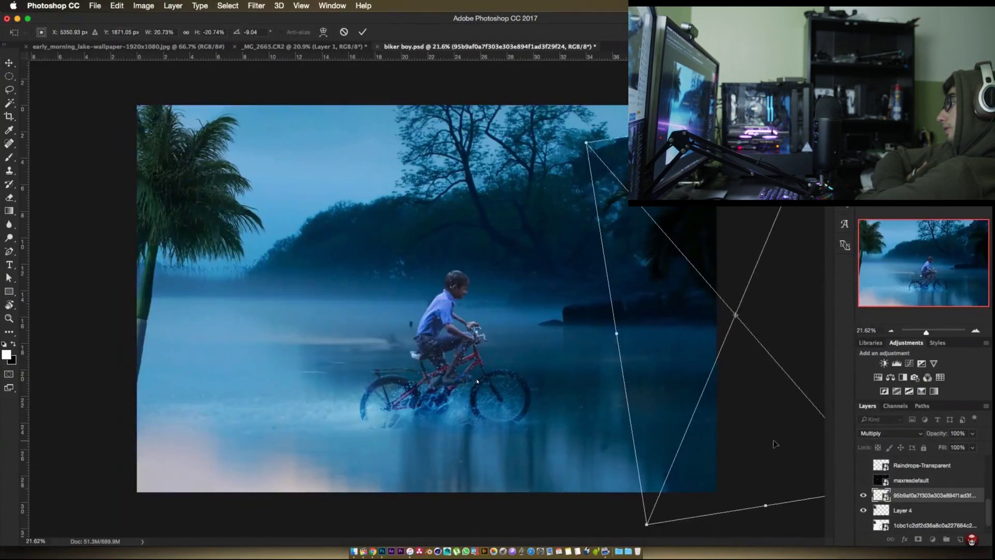
left_click(889, 432)
left_click(876, 425)
left_click(887, 433)
left_click(887, 420)
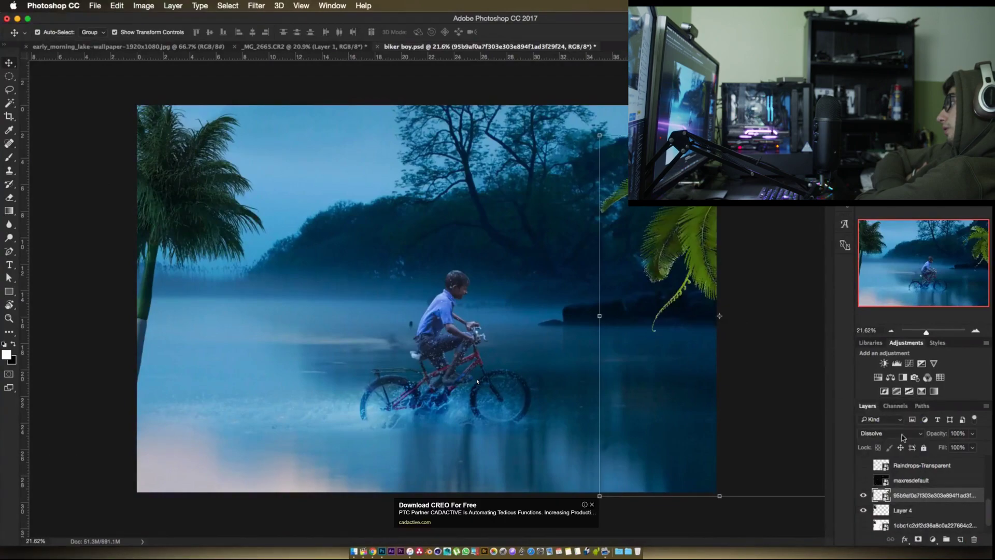
left_click(897, 362)
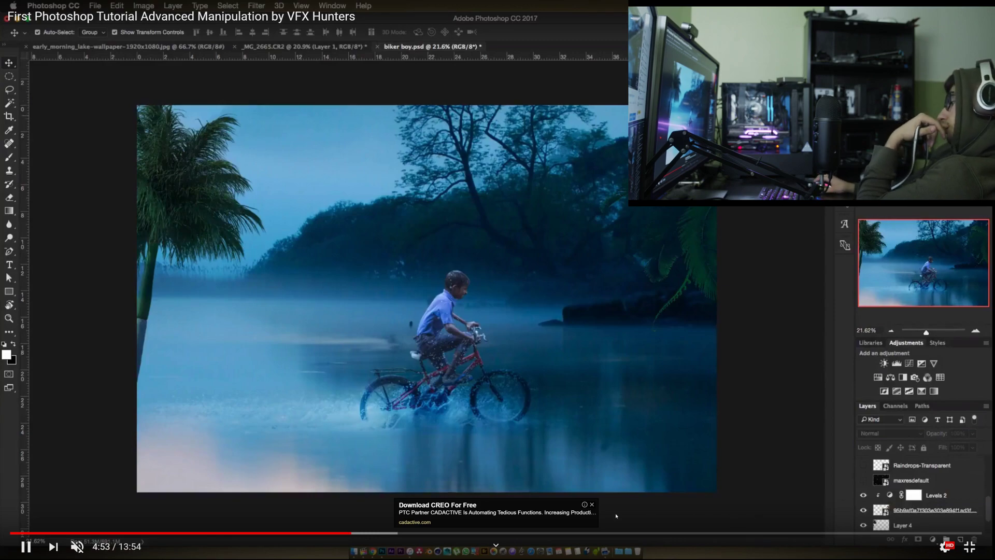
- Dismiss the banner ad over the tutorial, jump ahead in the video, and skip the Honey ad to reach further compositing stages
left_click(592, 505)
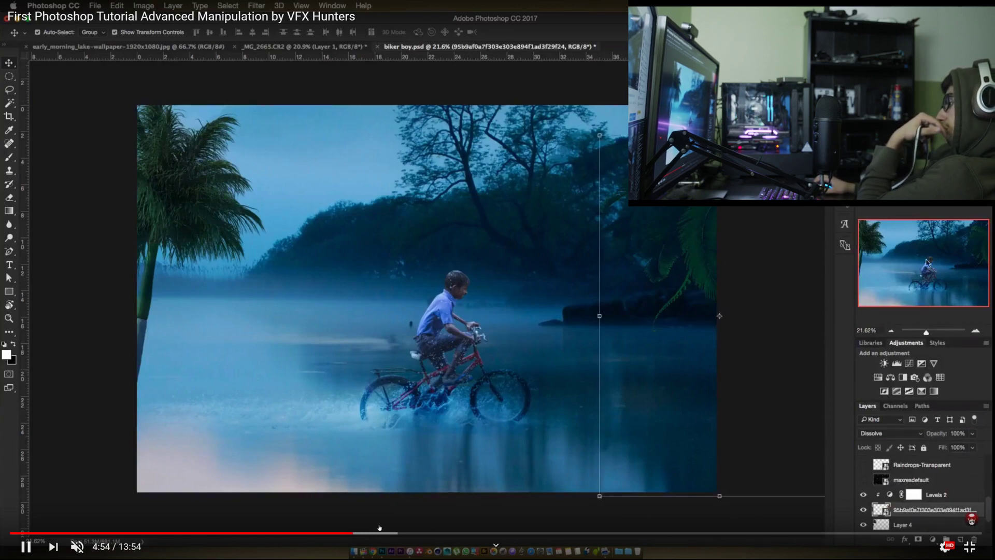
left_click_drag(380, 531, 383, 532)
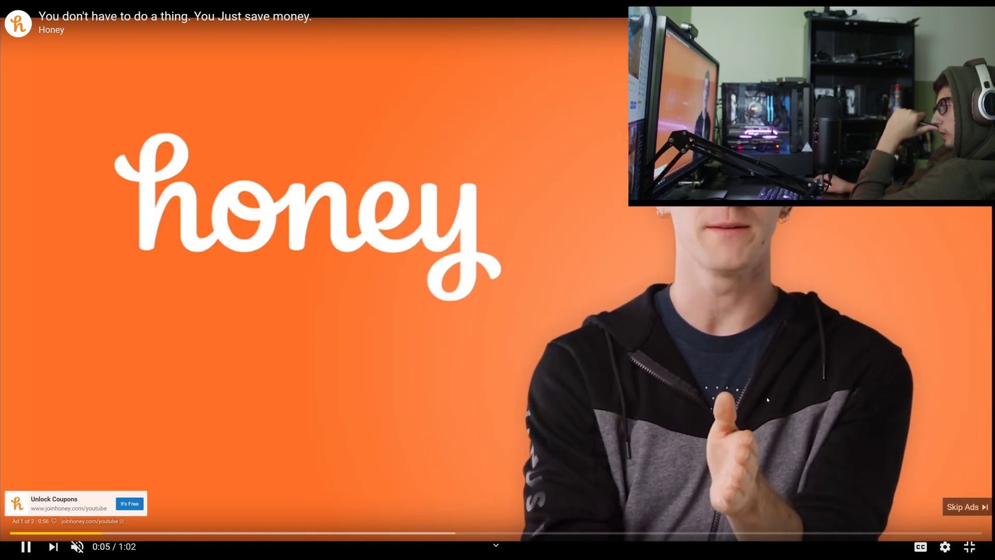
left_click(966, 507)
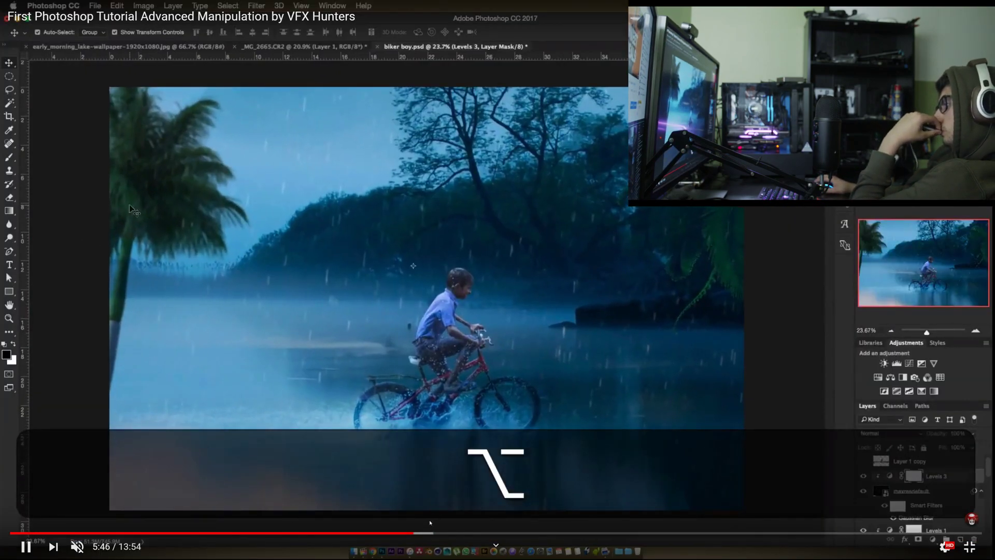
left_click(431, 523)
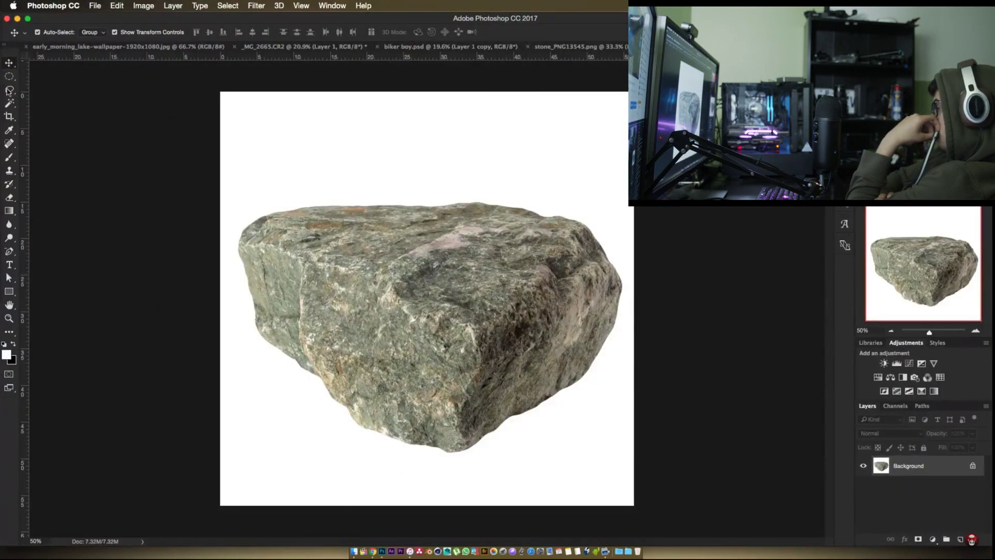
left_click(351, 267)
right_click(429, 296)
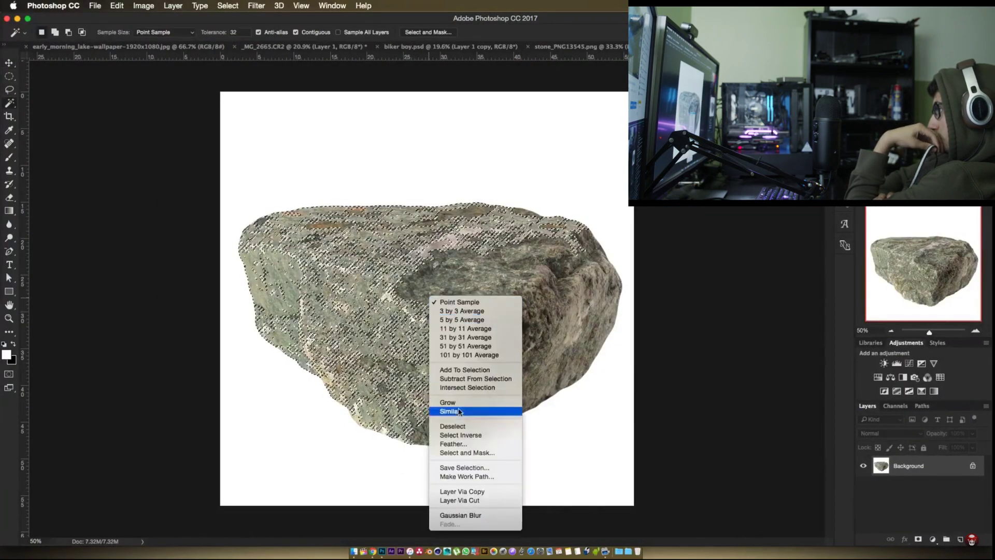
left_click(455, 427)
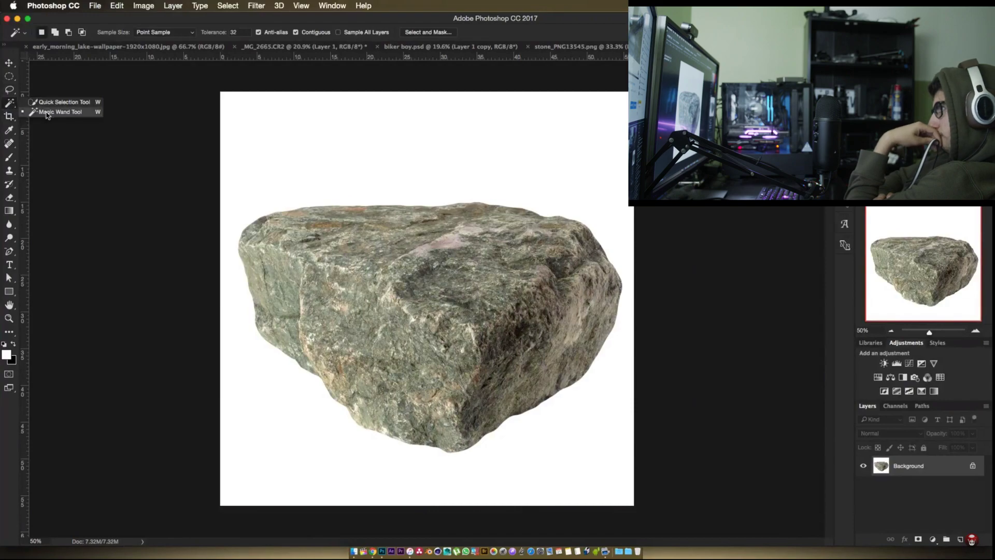
left_click_drag(19, 110, 62, 102)
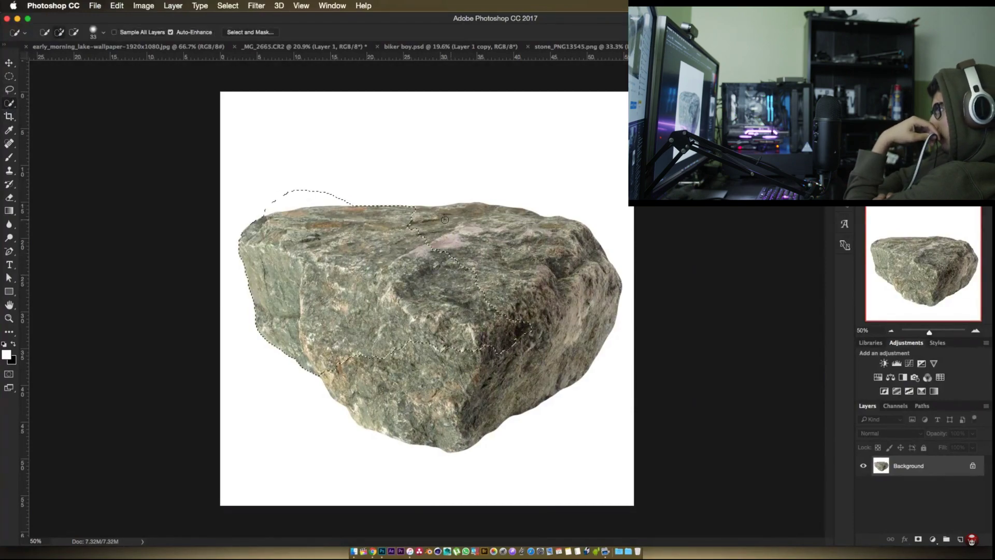
key("super+a")
left_click_drag(320, 178, 605, 169)
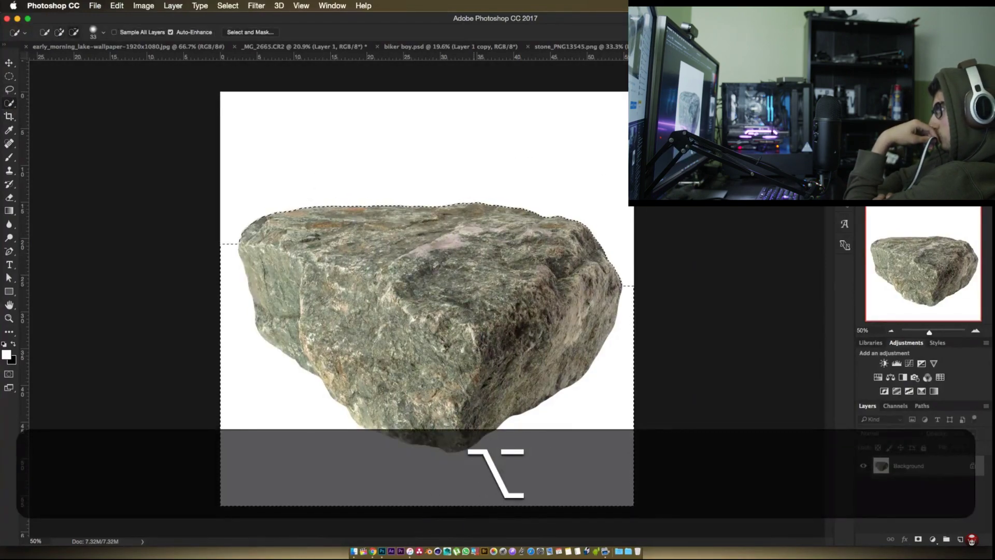
key("super+j")
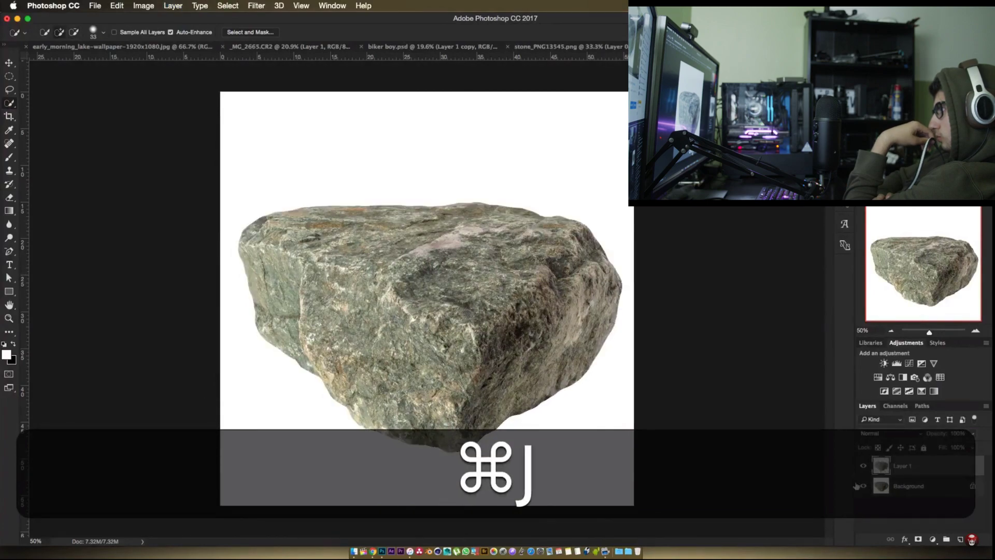
left_click(864, 486)
right_click(904, 465)
left_click(801, 179)
left_click(363, 190)
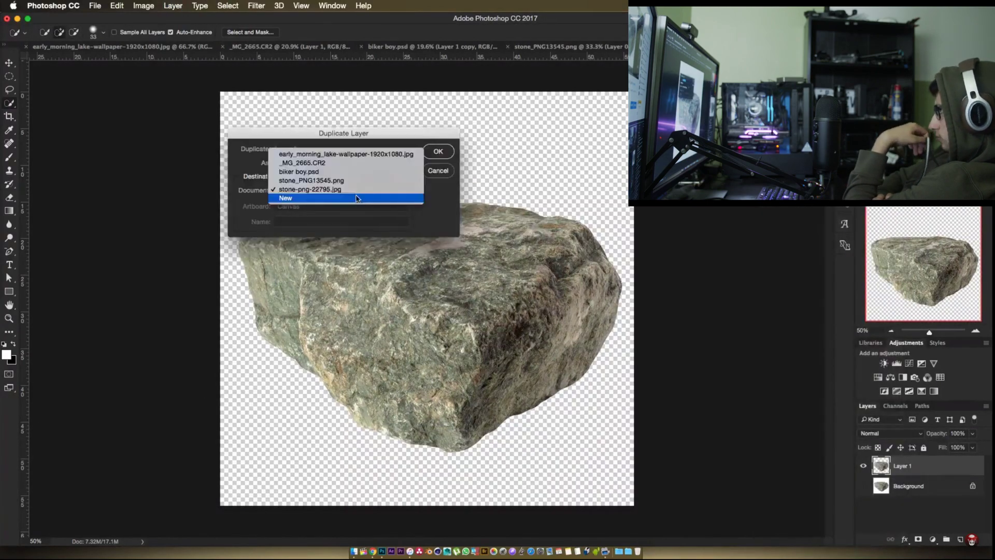
left_click(373, 170)
left_click(437, 152)
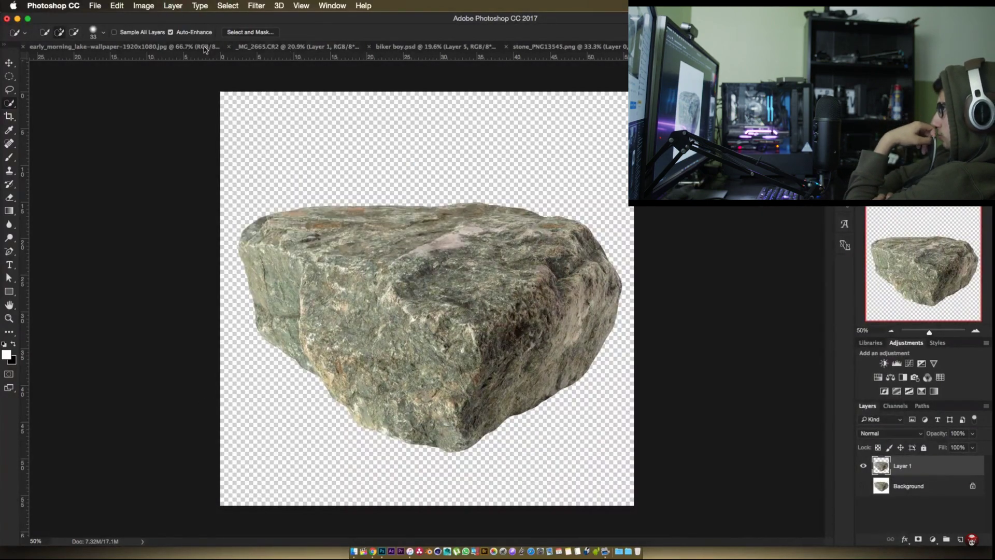
- Watch how the tutorial scales the cut-out rock into the lake scene's foreground and rotates a duplicate into the opposite lower corner
left_click(441, 48)
key("v")
key("super+t")
left_click_drag(291, 244, 293, 445)
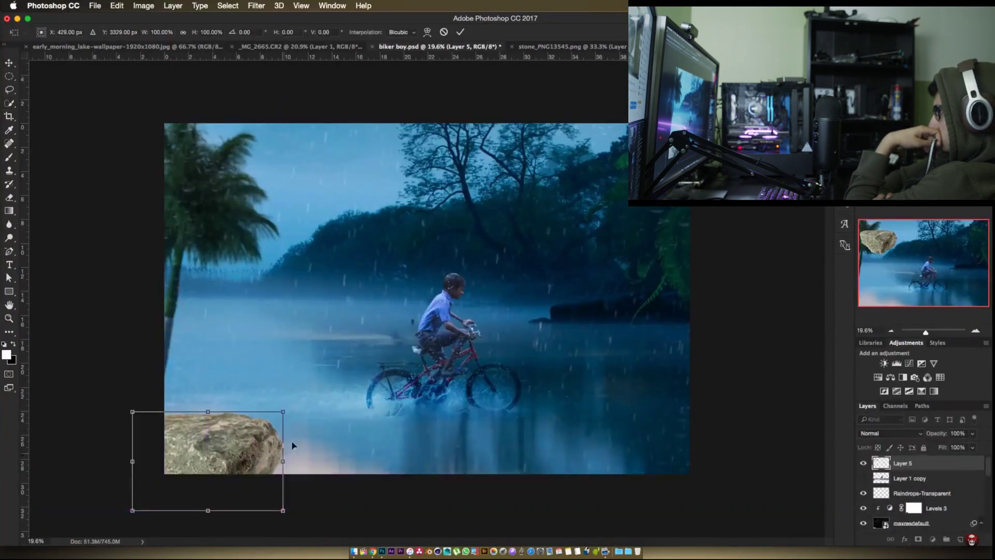
left_click_drag(283, 411, 322, 396)
left_click_drag(208, 451, 197, 484)
key("Return")
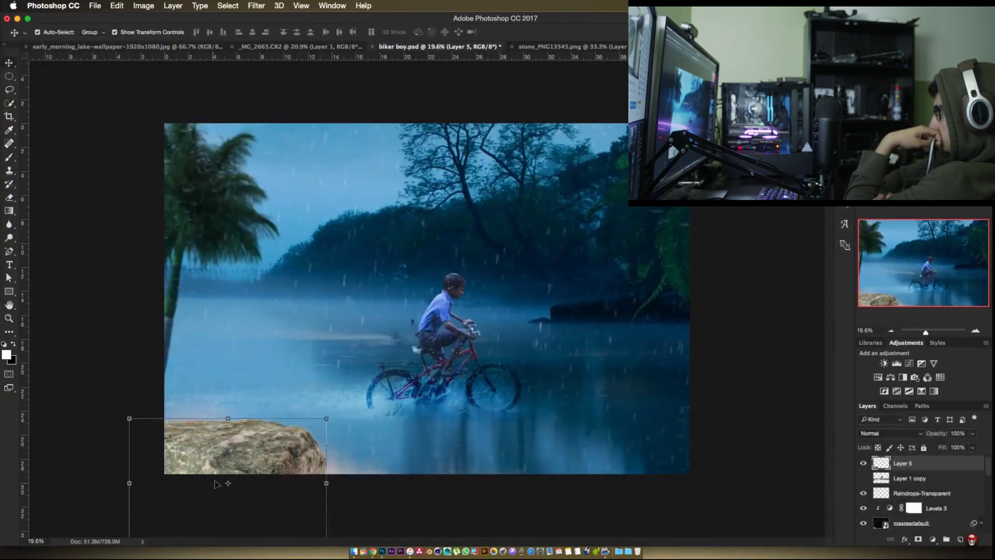
key("super+j")
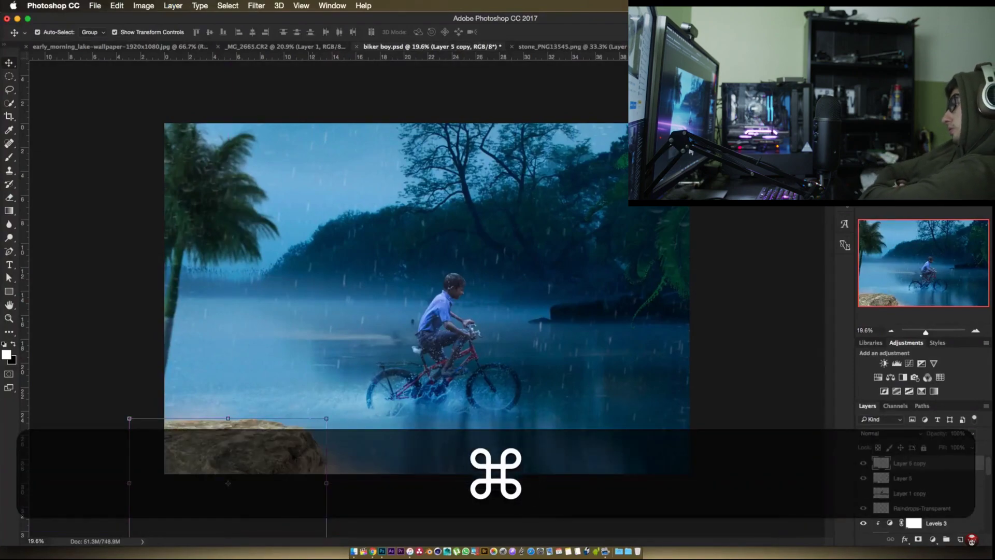
left_click_drag(285, 449, 711, 476)
left_click(677, 462)
key("super+z")
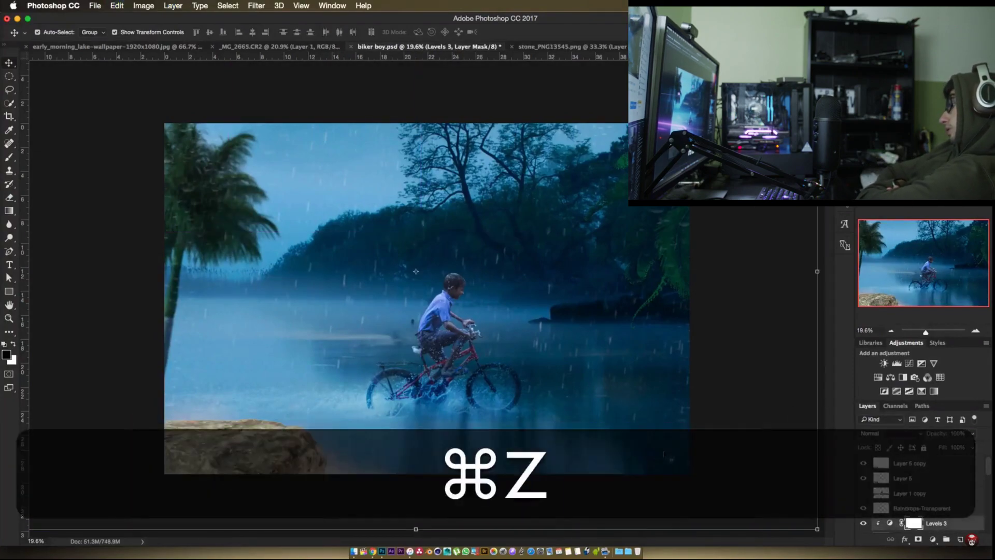
key("super+z")
key("super+t")
left_click_drag(601, 407, 630, 469)
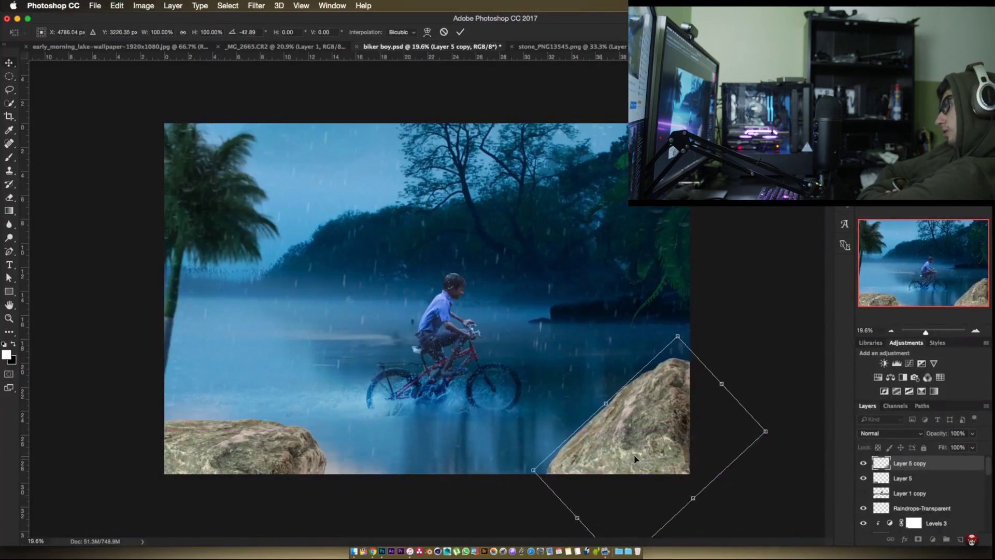
key("Return")
scroll(520, 483, "down", 1, "alt")
scroll(422, 309, "down", 1)
scroll(422, 309, "up", 2)
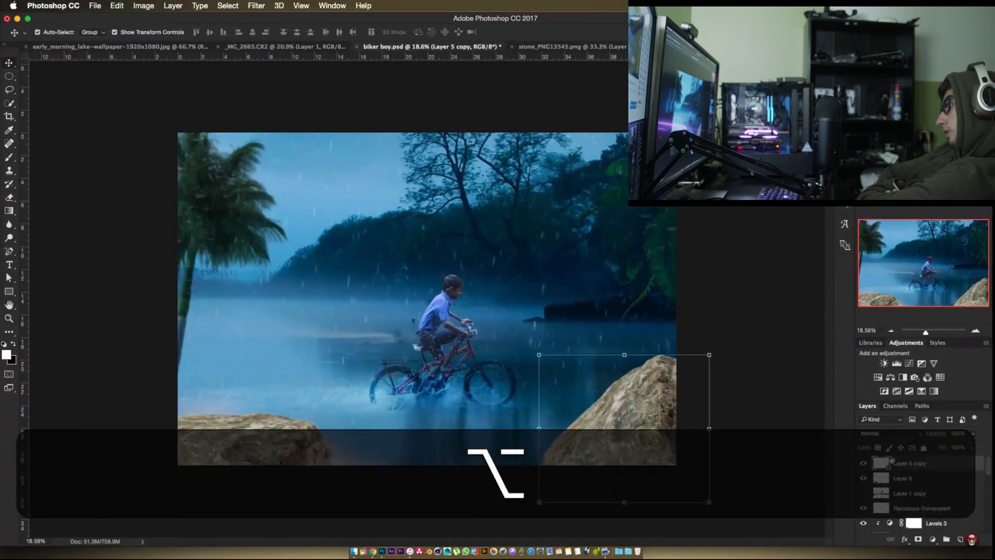
- Watch how the tutorial darkens each foreground rock with a clipped Levels adjustment and duplicates that adjustment for the second rock
left_click(897, 363)
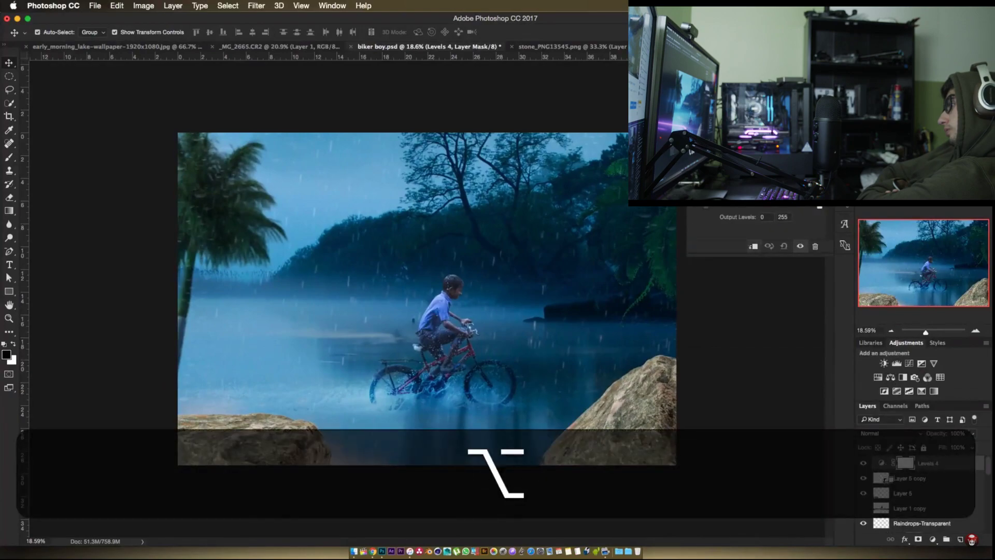
key("super+alt+g")
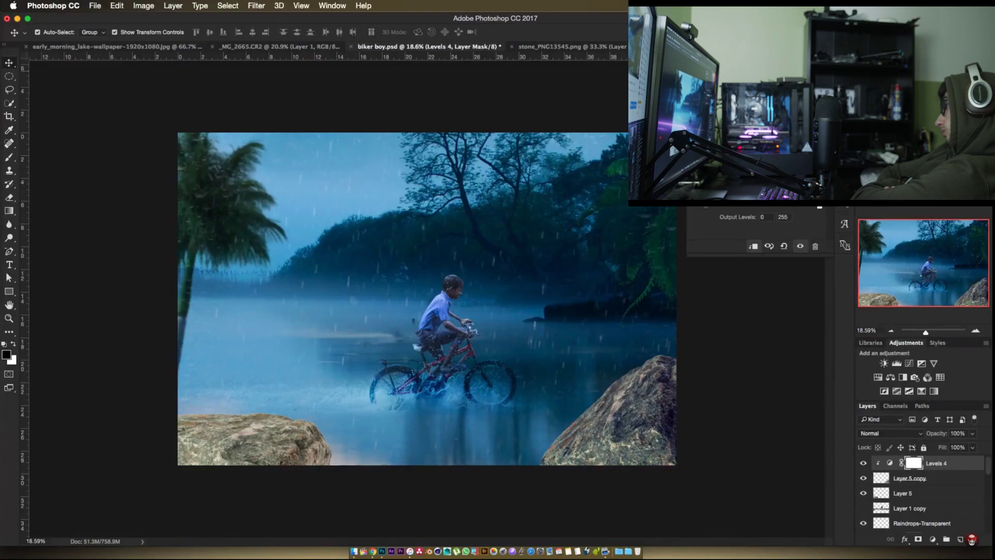
key("x")
key("super+2")
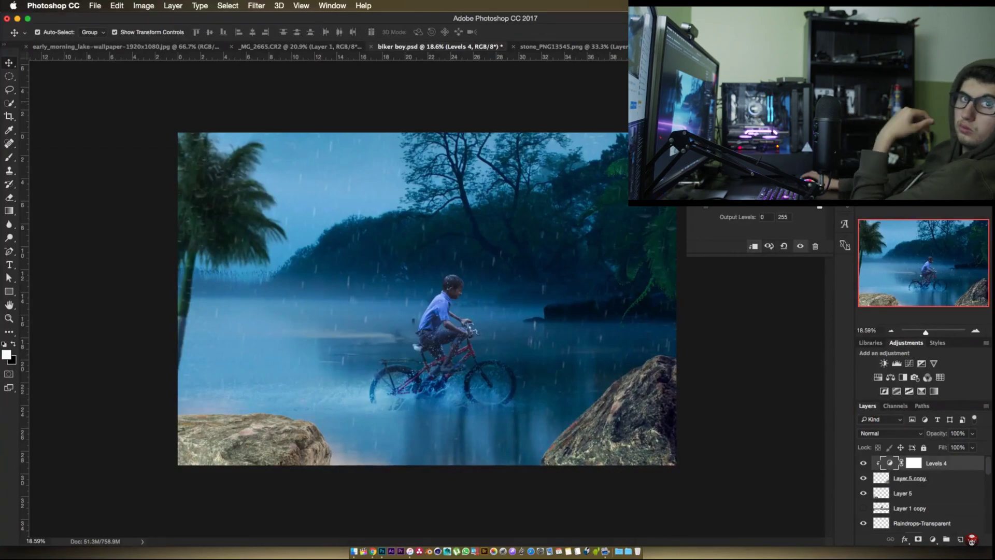
left_click(990, 492)
left_click(931, 495)
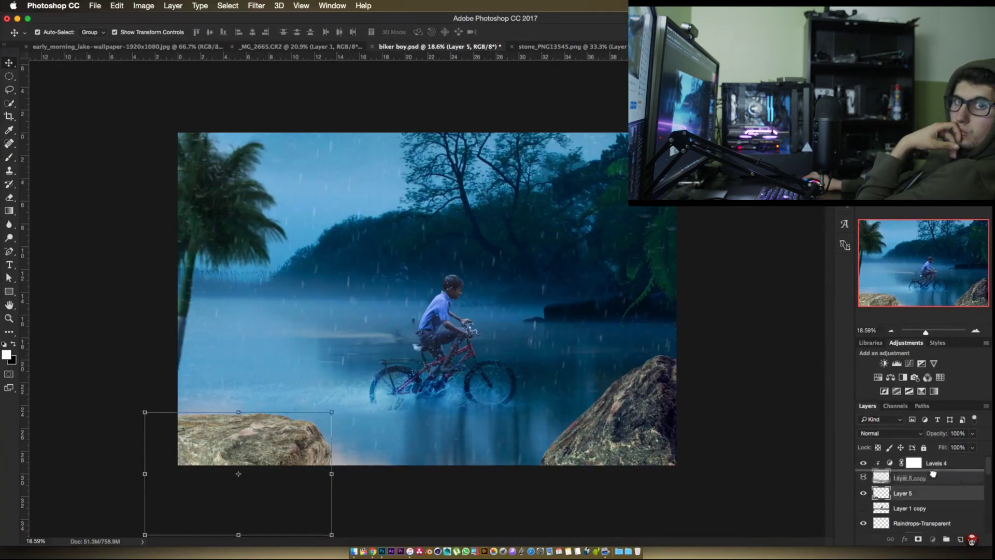
left_click_drag(933, 474, 887, 483)
left_click(887, 483, "alt")
key("alt+super+z")
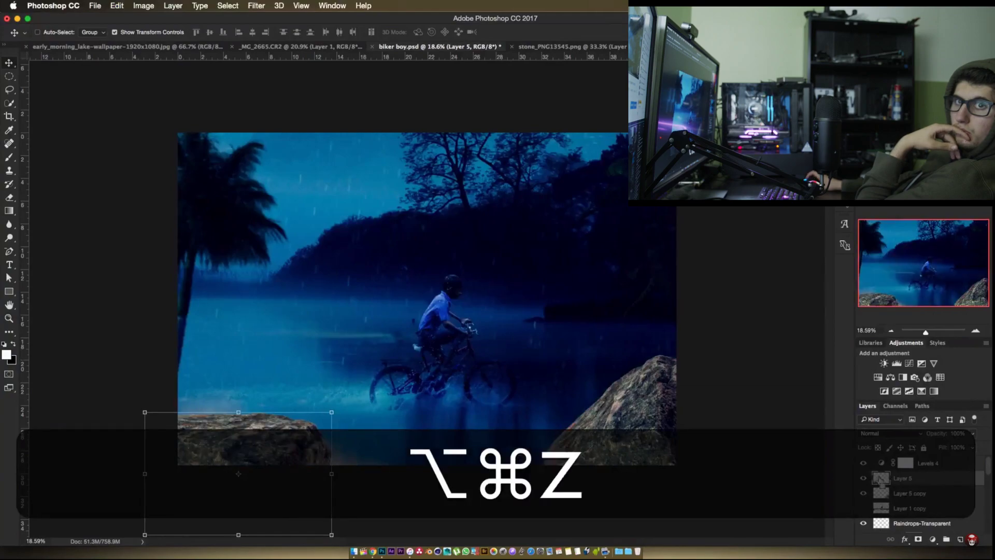
key("alt+super+z")
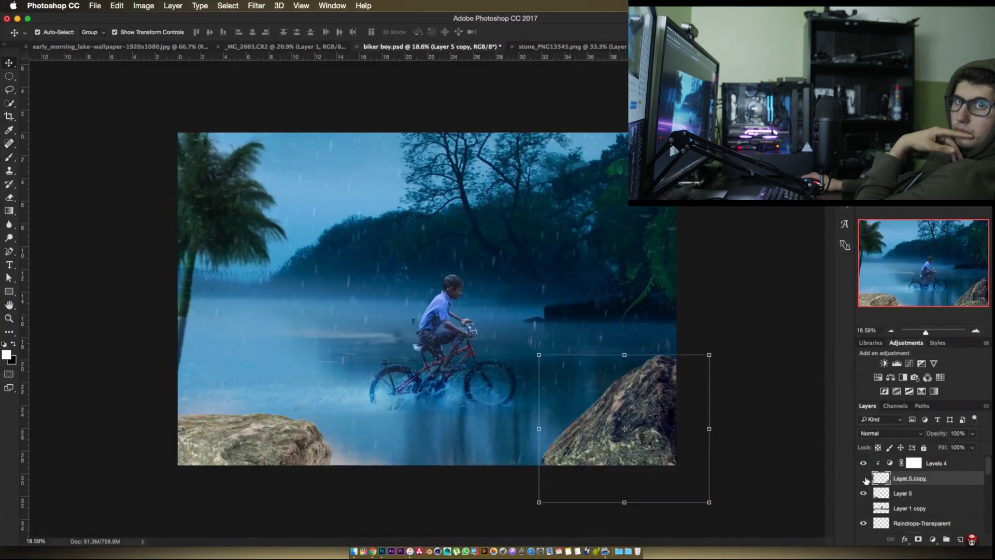
left_click(910, 479)
left_click(891, 486, "alt")
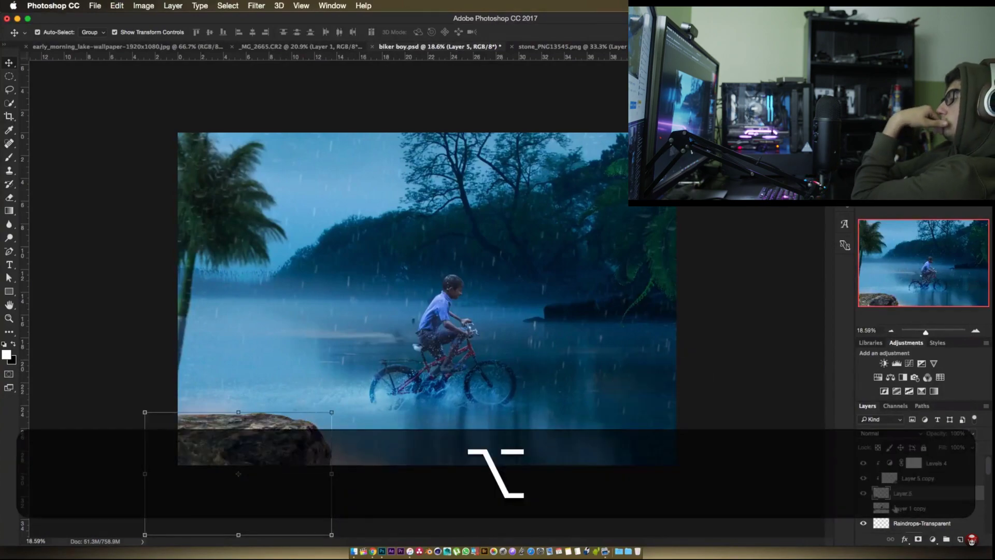
key("alt+super+z")
left_click(931, 466)
key("super+j")
left_click_drag(931, 464, 898, 511)
key("alt")
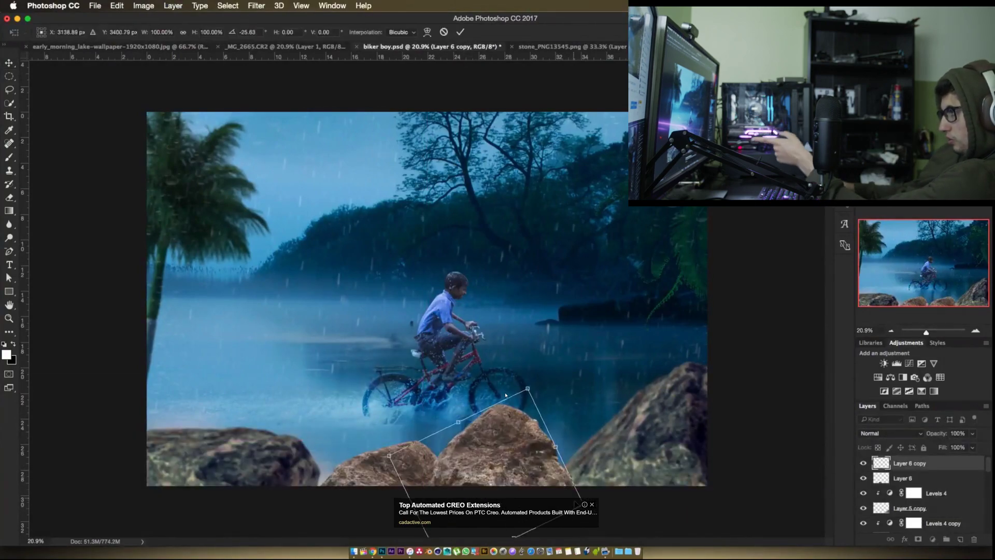
- Watch how the tutorial adds a grey Solid Color fill layer above the cyclist and blends it in Overlay mode
mouse_move(643, 418)
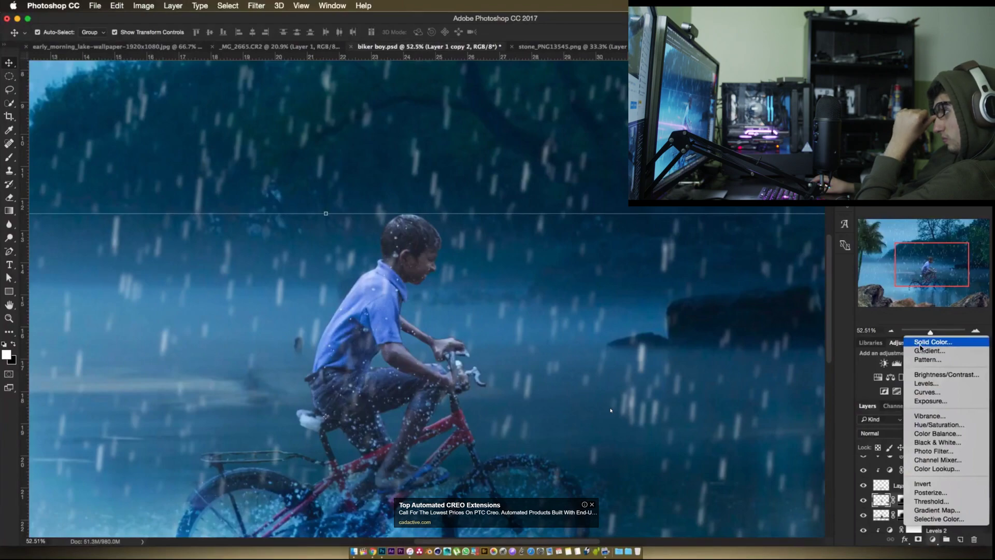
key("Return")
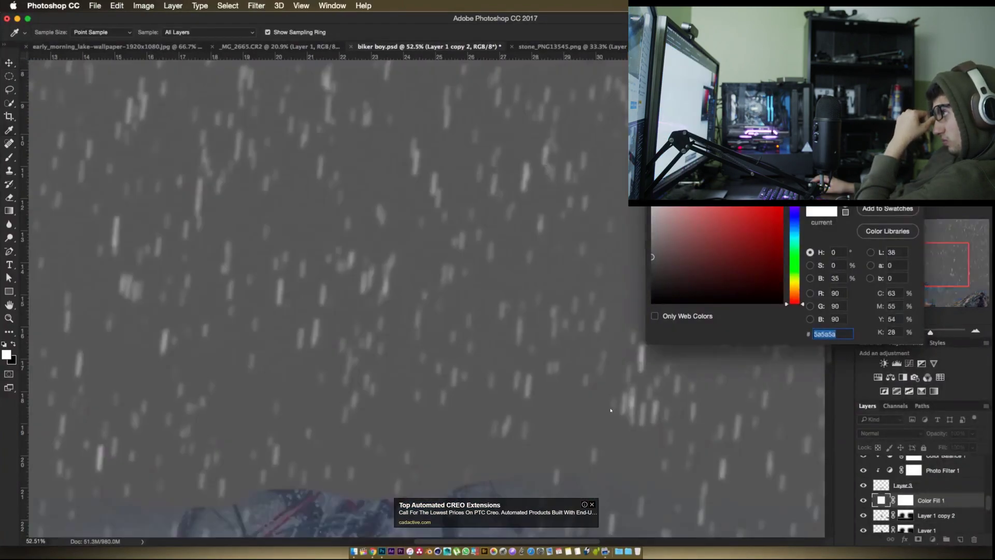
mouse_move(945, 485)
left_mouse_down()
mouse_move(945, 507)
mouse_move(947, 468)
left_mouse_up()
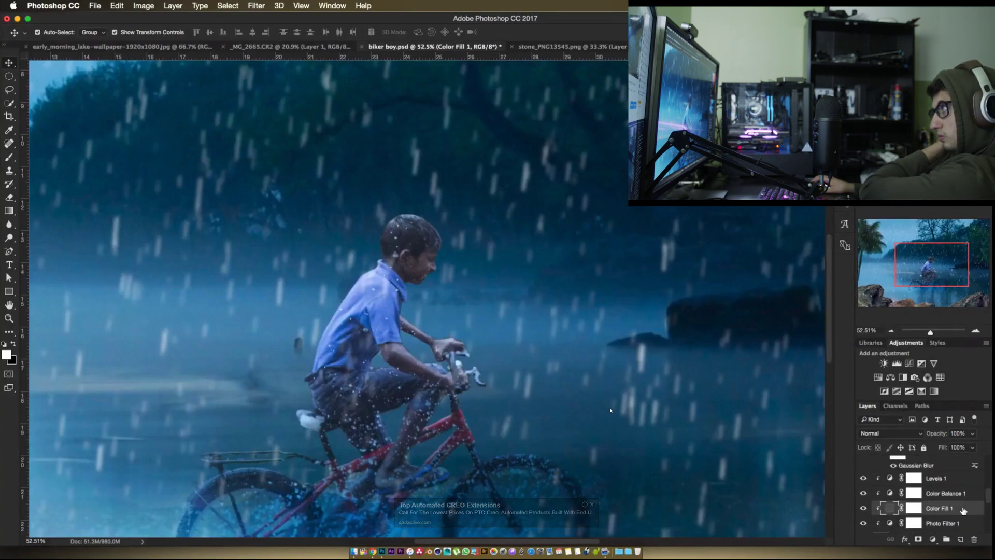
mouse_move(609, 410)
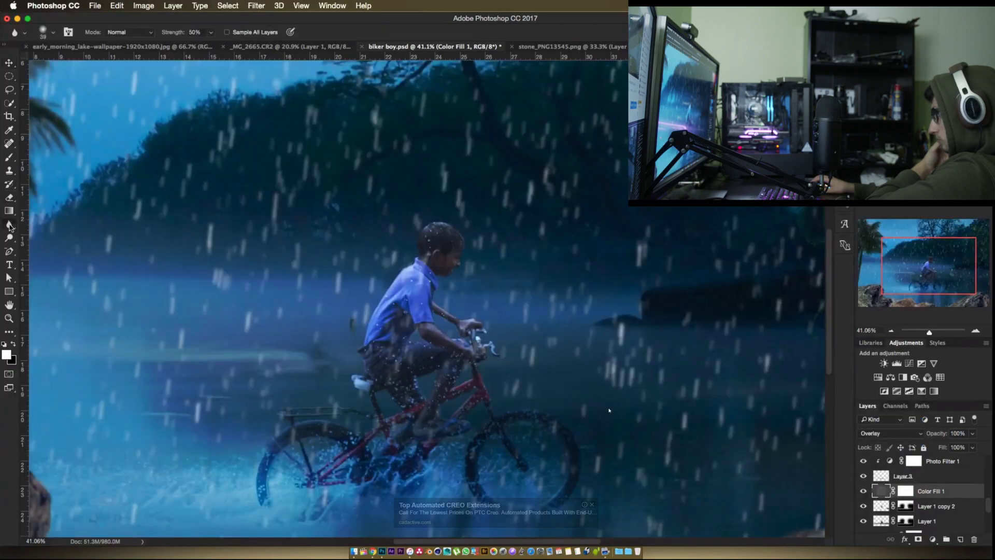
- Watch how the tutorial uses the Dodge tool at 41% midtones exposure to bring out highlights on the boy's head, face and arms
left_click(10, 238)
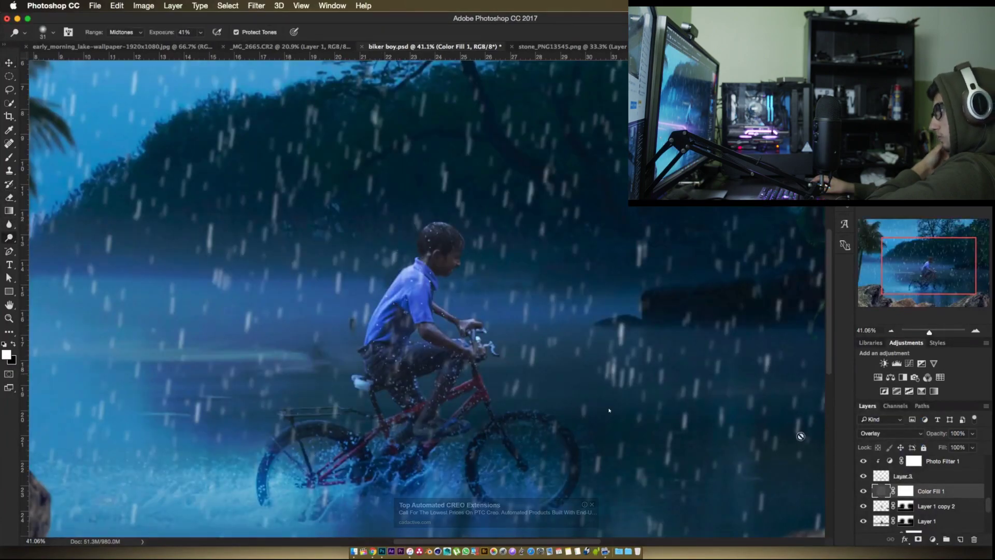
left_click(909, 489)
scroll(467, 259, "up", 5)
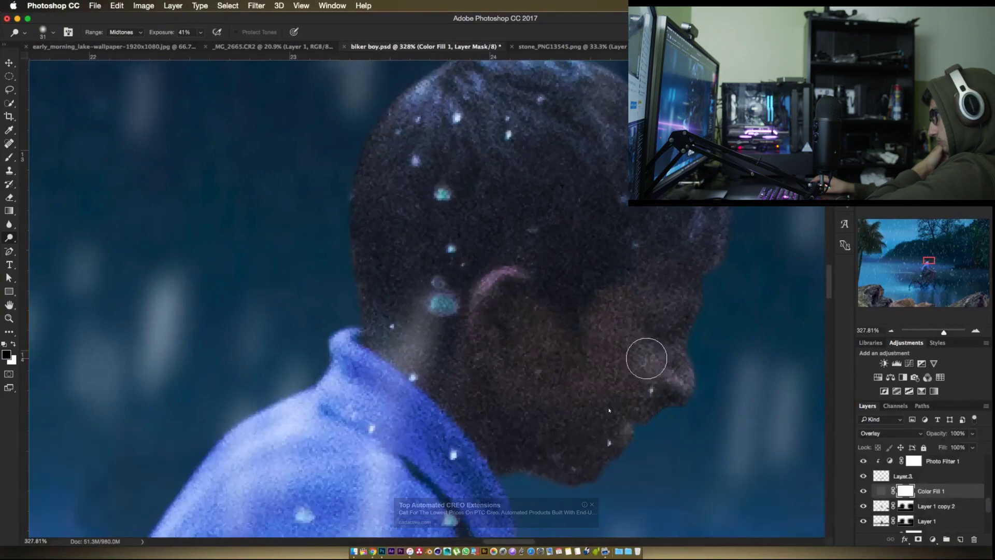
scroll(645, 387, "down", 2)
key("super+z")
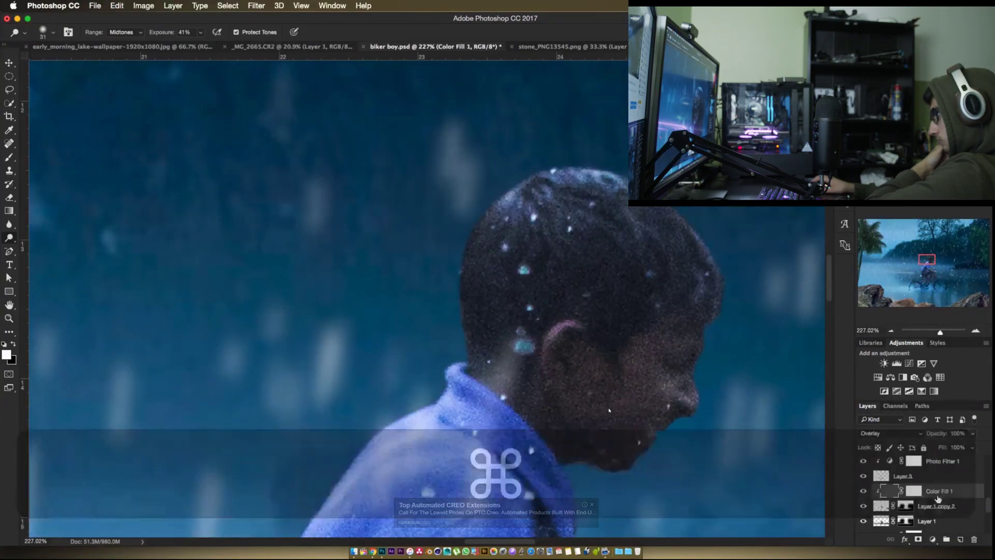
scroll(642, 409, "up", 2)
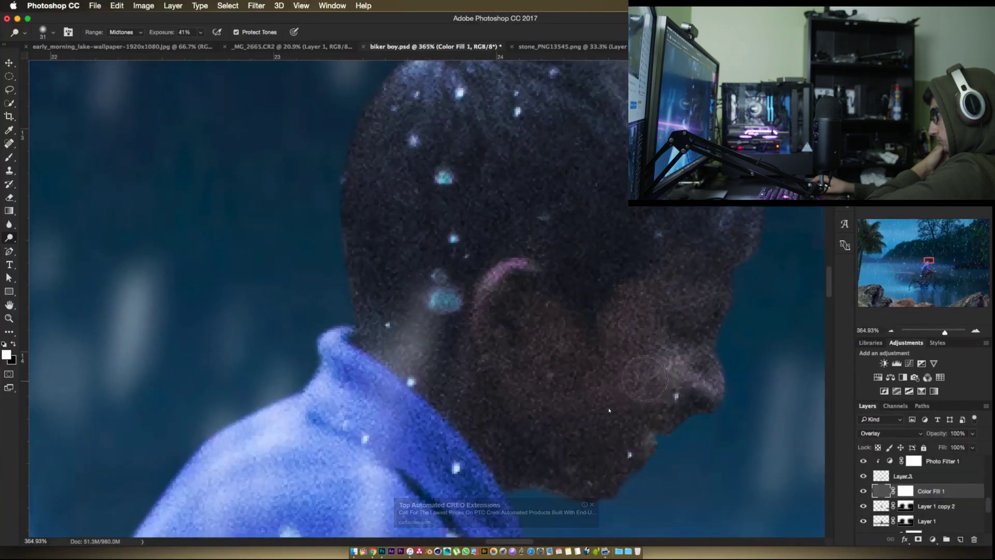
scroll(486, 308, "right", 5)
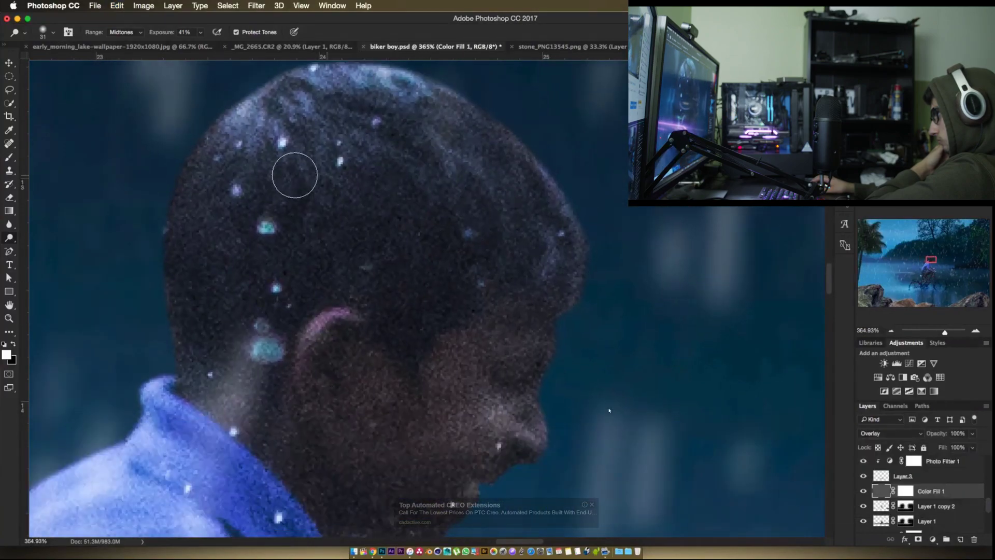
key("super+z")
key("super+z")
scroll(264, 434, "down", 3)
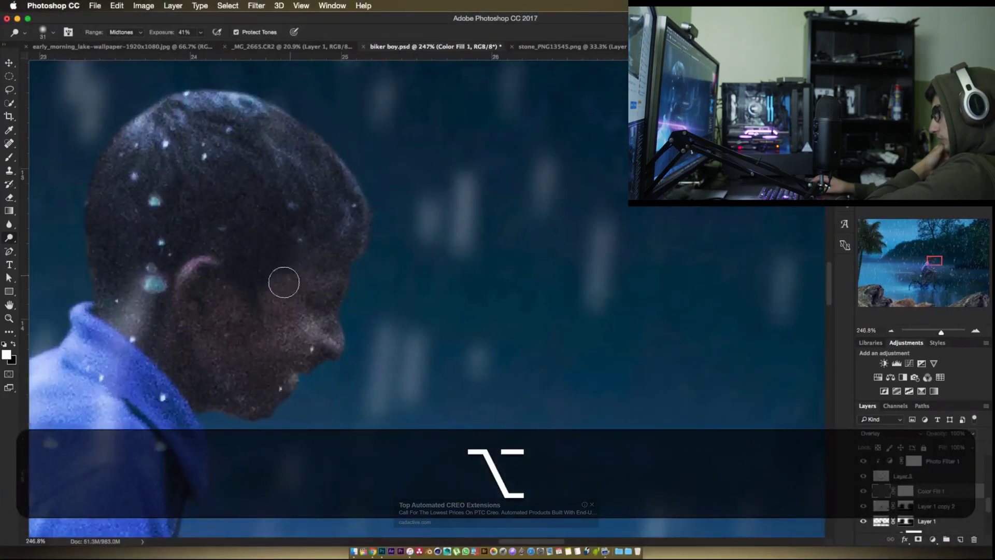
scroll(292, 274, "down", 3)
scroll(256, 429, "down", 2)
scroll(253, 420, "up", 2)
key("alt+super+z")
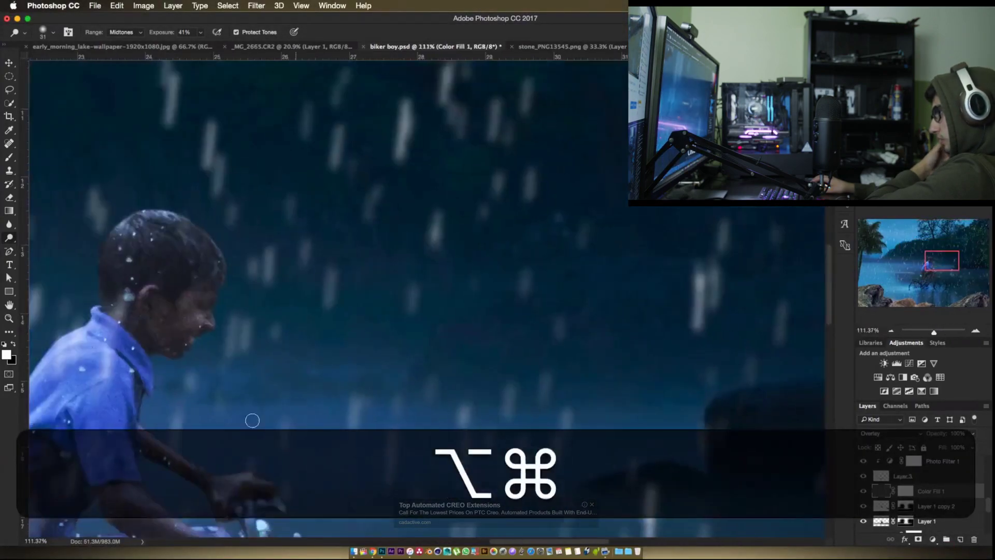
scroll(252, 420, "down", 2)
scroll(304, 204, "up", 3)
key("super+z")
scroll(280, 223, "up", 1)
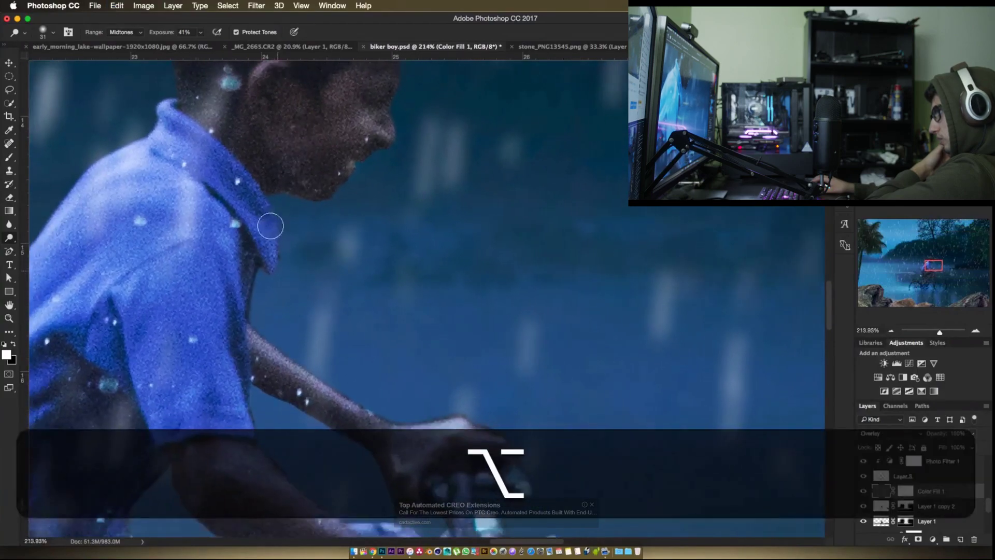
scroll(282, 360, "down", 1)
left_click_drag(294, 470, 259, 396)
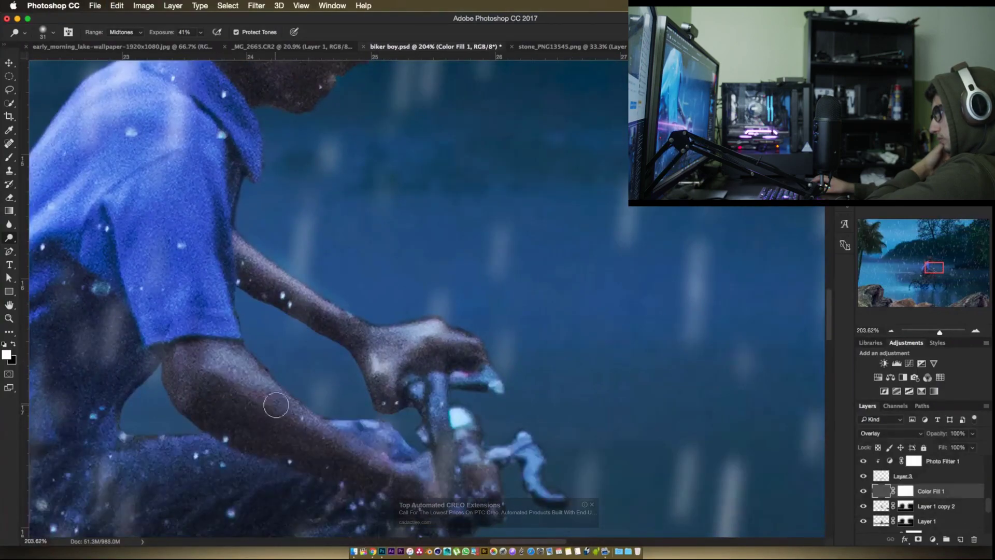
left_click_drag(173, 417, 135, 378)
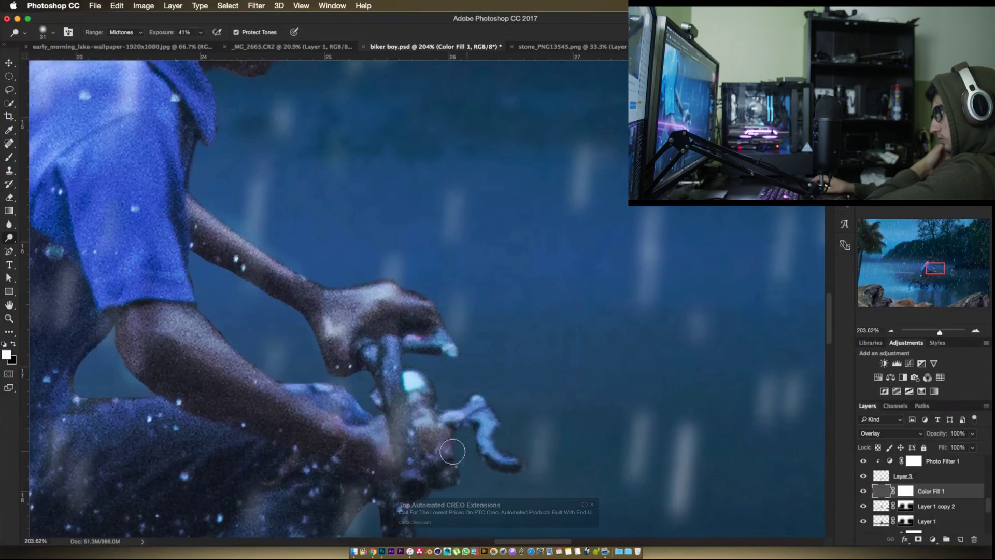
- Watch how the tutorial continues dodging highlights along the bicycle's rear wheel, frame and handlebars
scroll(186, 268, "left", 5)
scroll(195, 209, "up", 5)
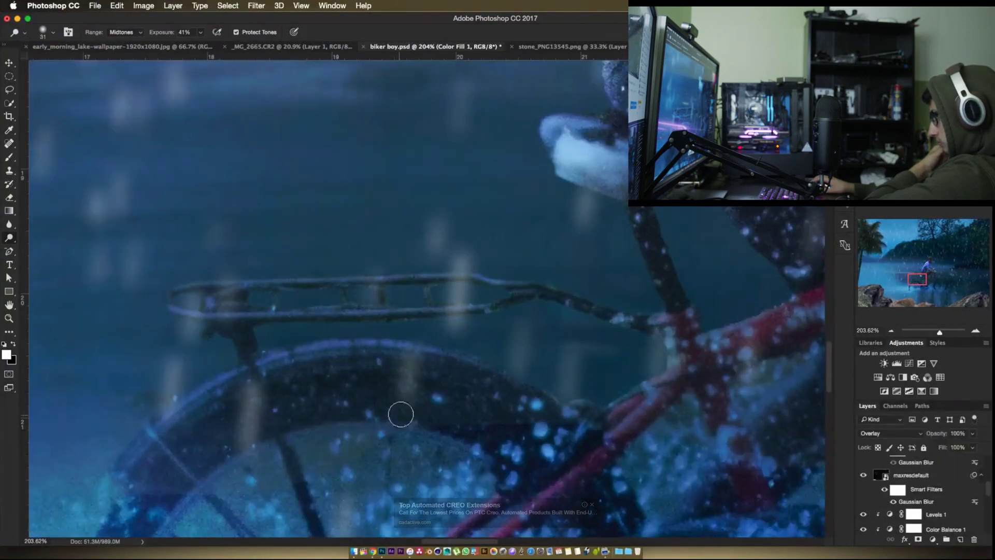
left_click_drag(236, 346, 150, 422)
scroll(127, 400, "down", 5)
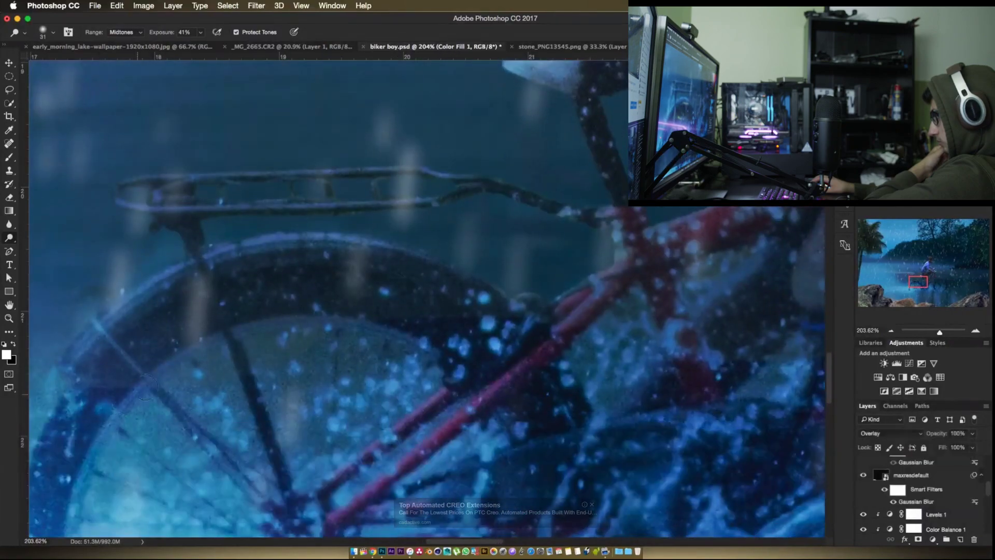
scroll(507, 281, "down", 4)
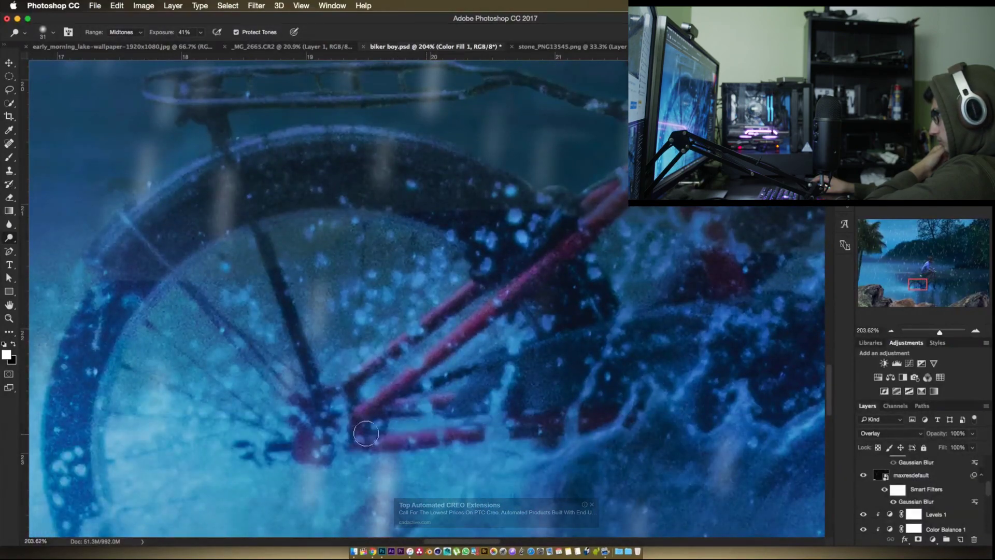
scroll(381, 437, "right", 10)
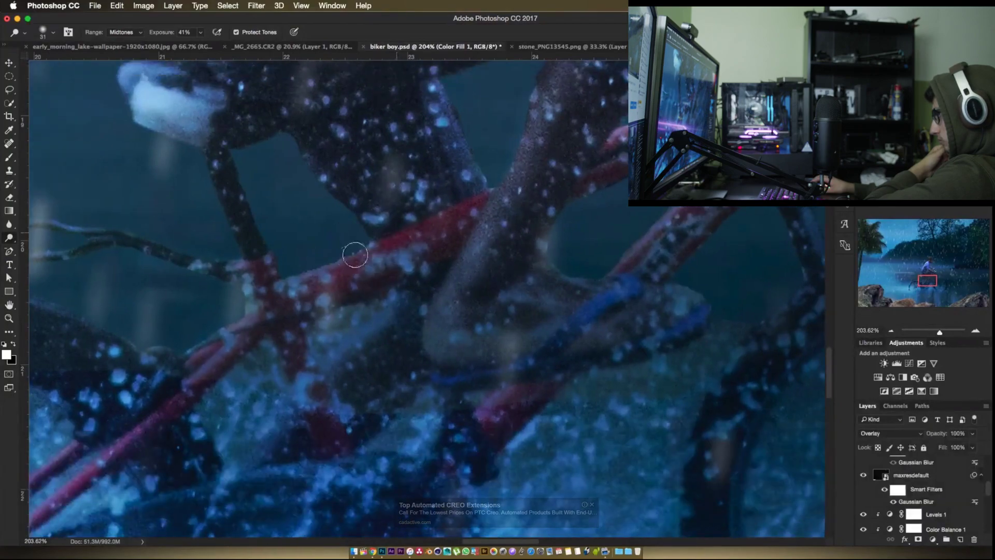
scroll(270, 389, "right", 10)
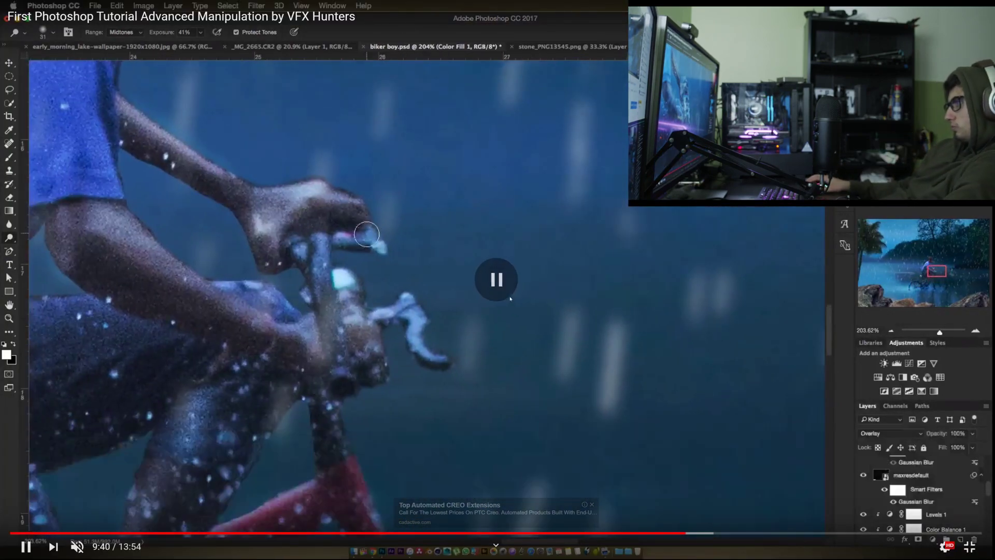
- Jump ahead in the tutorial and skip the Honey ad to continue with the shading of the boy's shirt
key("Right")
key("Right")
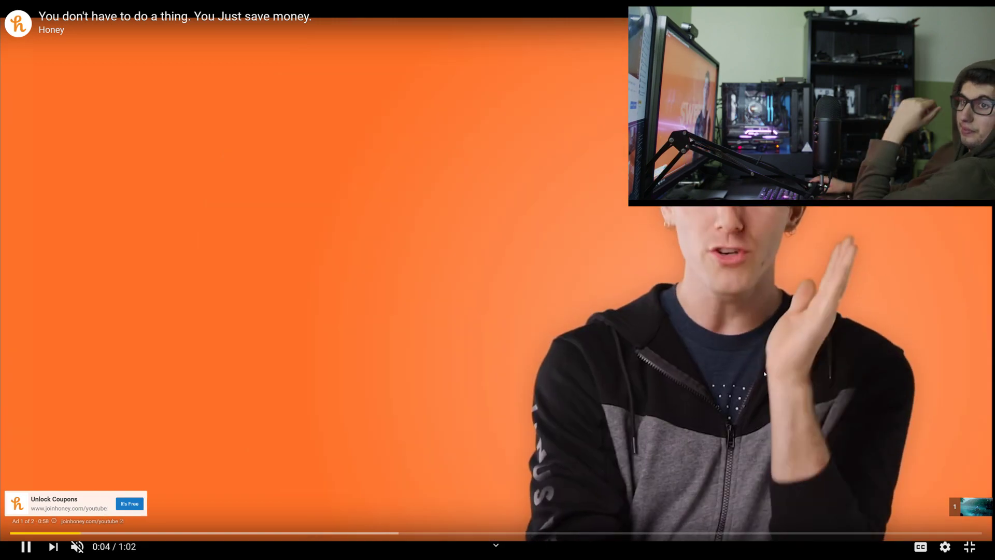
left_click(968, 506)
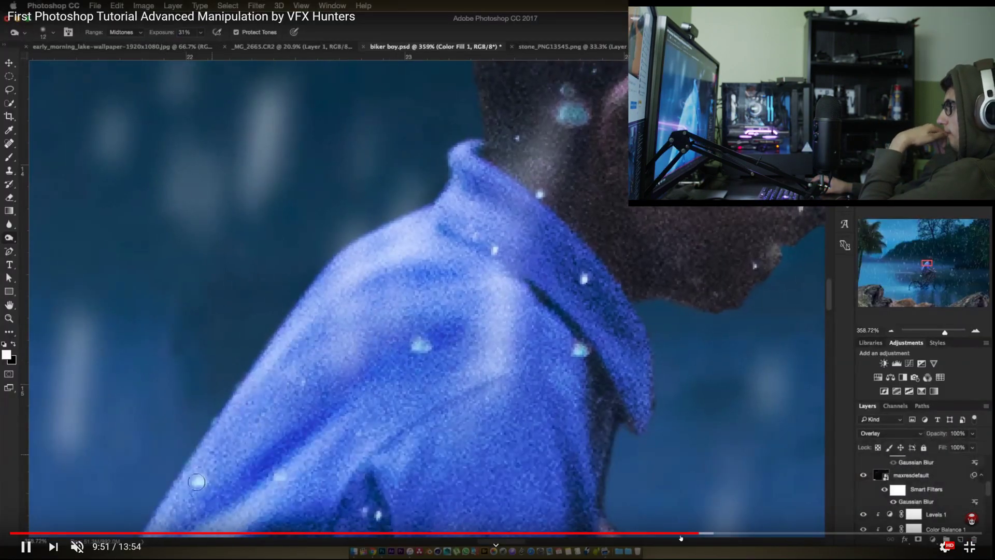
- Skim the tutorial from the shirt shading through the cyclist's leg highlights to the work on the palm-side layer
left_click(714, 533)
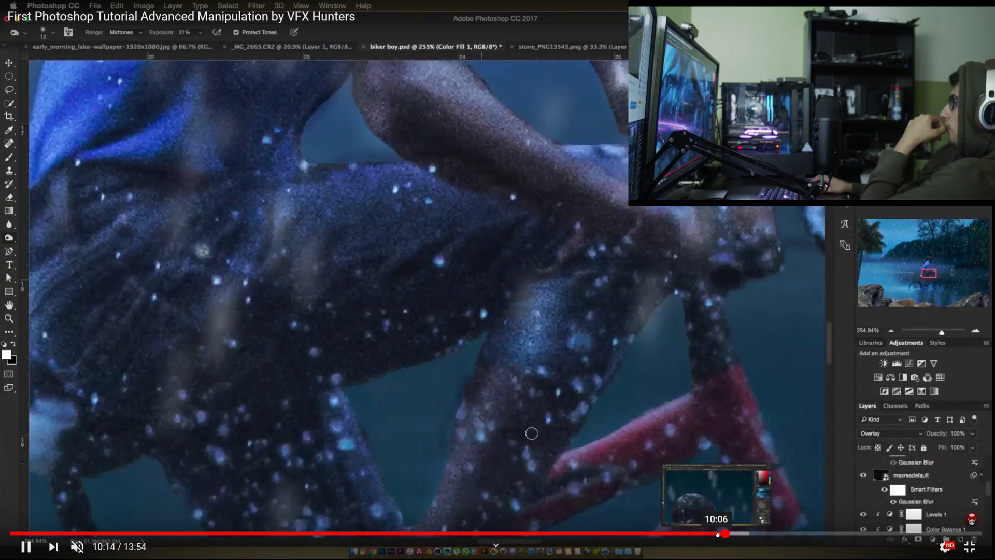
left_click(744, 533)
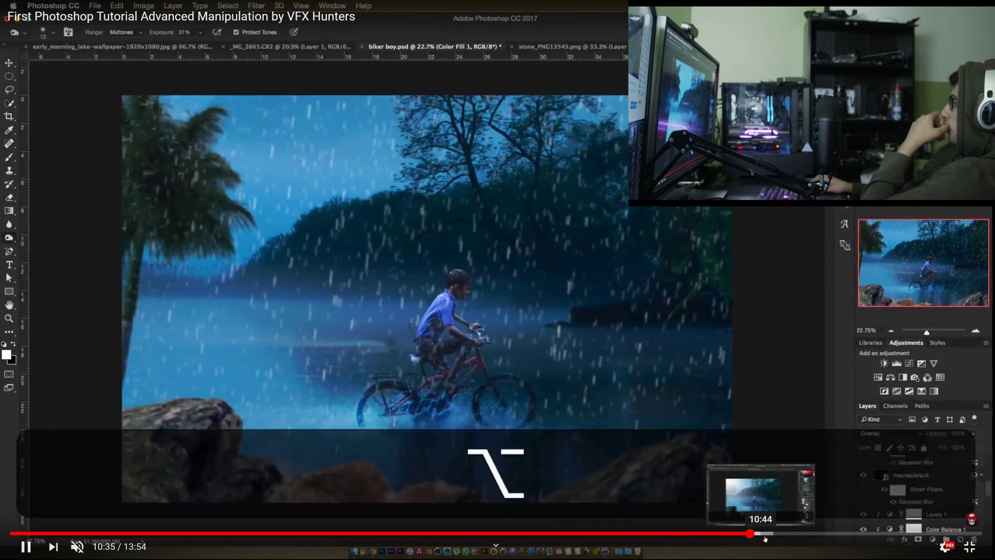
left_click(765, 534)
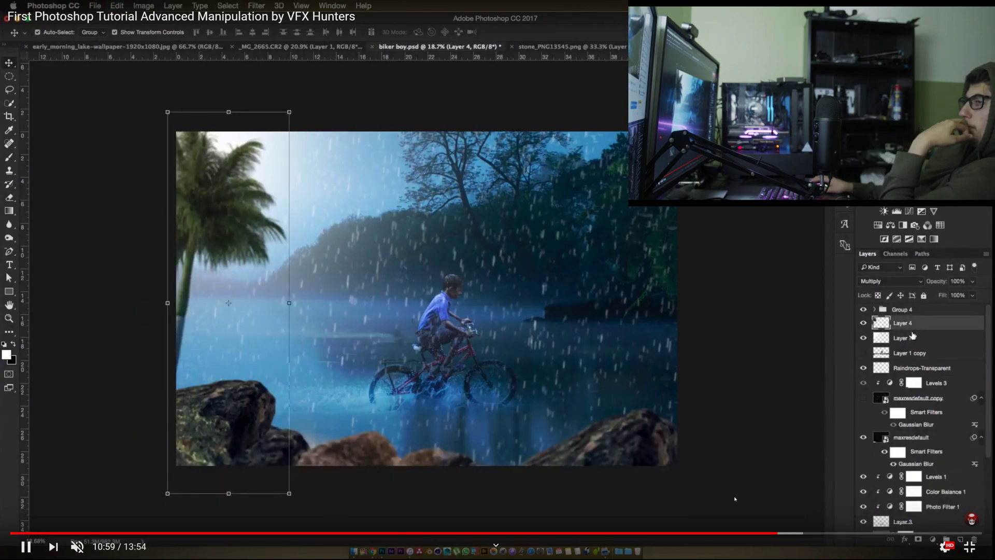
- Skim the tutorial's Levels and Color Lookup grading through to the end, and pause on the before-and-after comparison
left_click(850, 533)
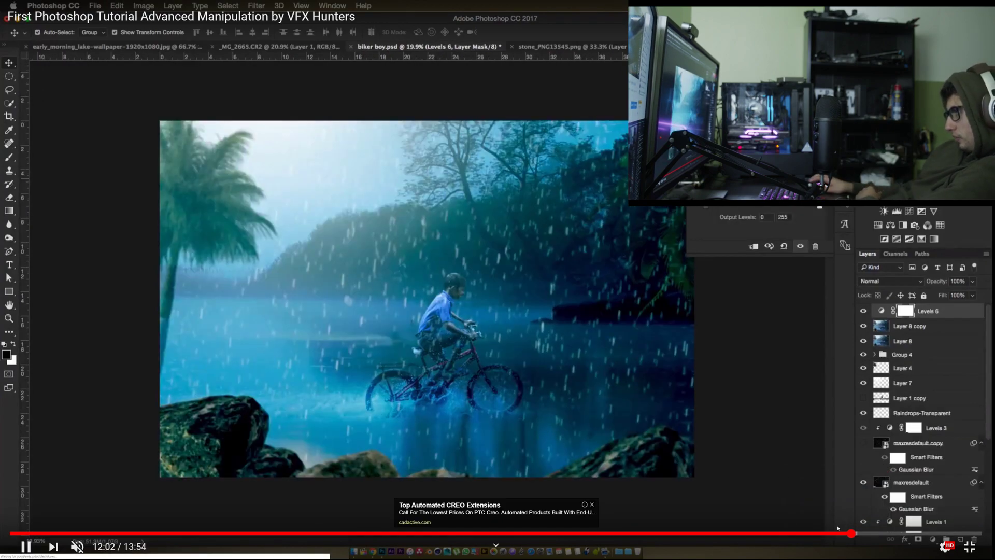
left_click(890, 533)
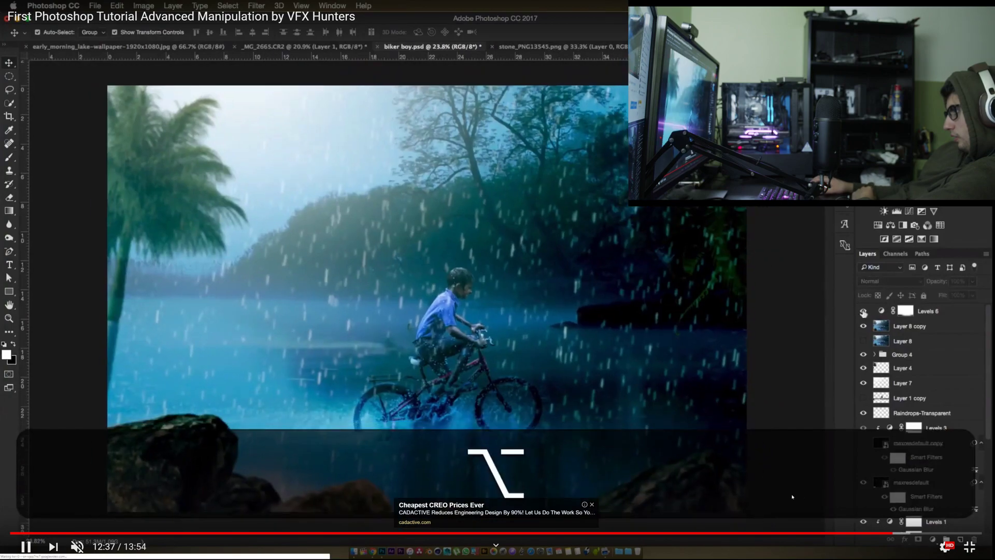
left_click(947, 532)
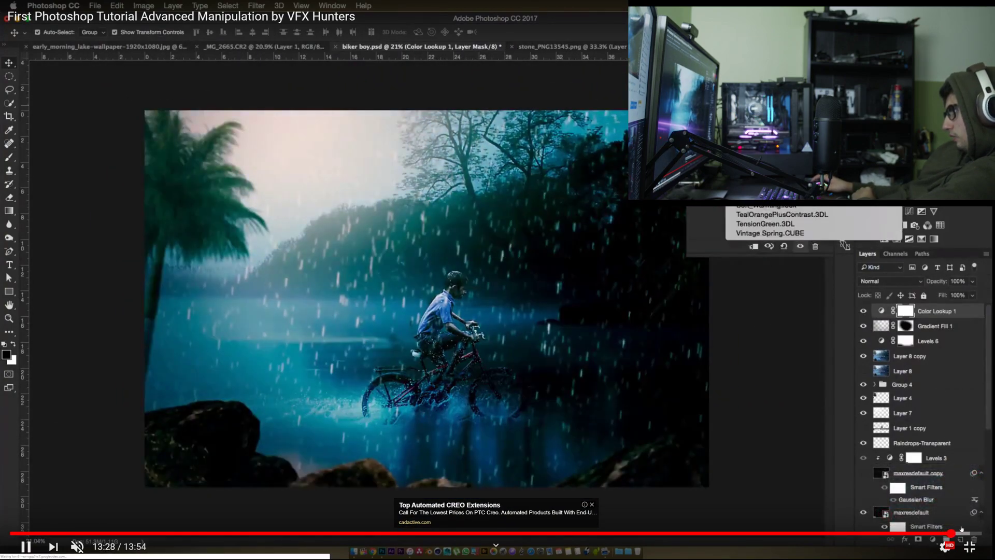
left_click(959, 533)
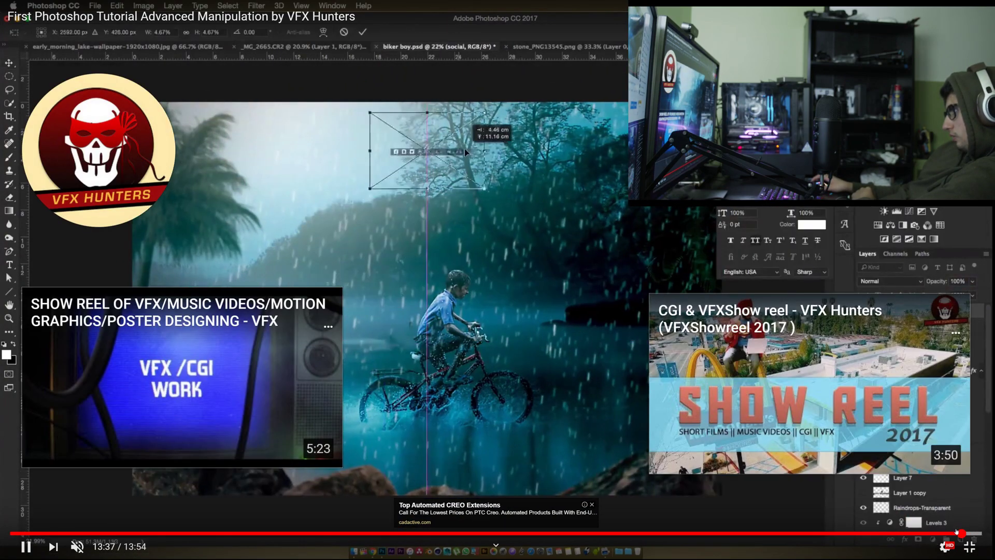
left_click(969, 532)
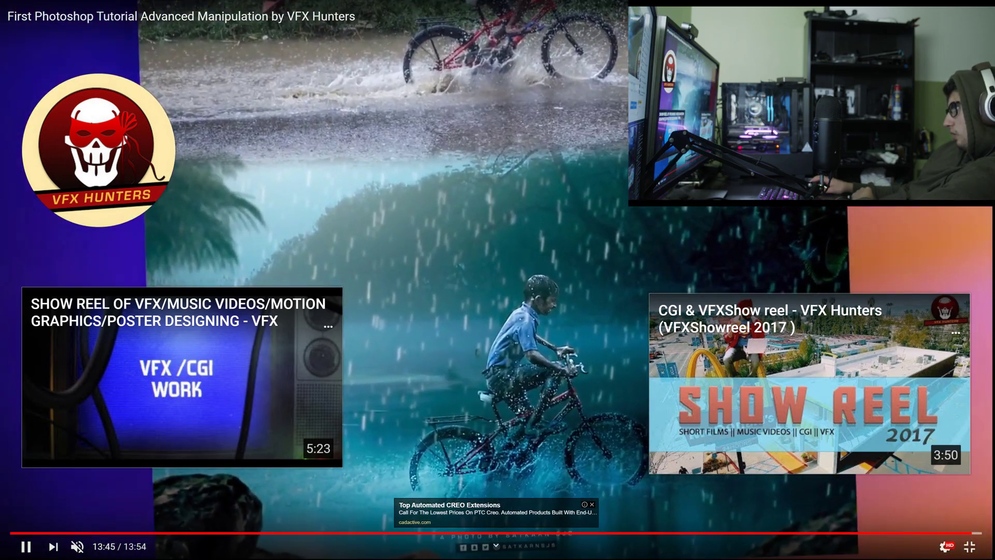
left_click(560, 410)
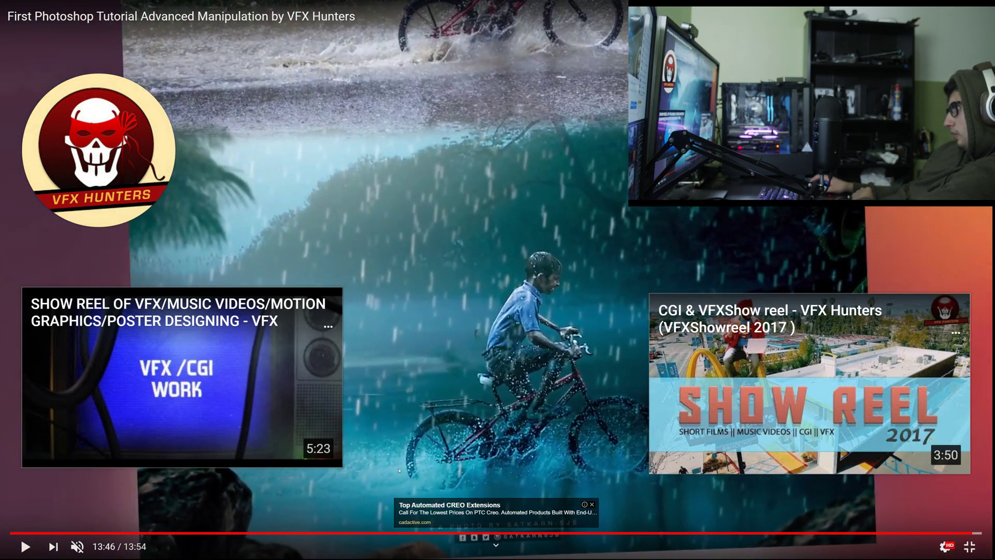
- Go back in the tutorial to about 3:23 and step around the section where the lake background is placed behind the cyclist
left_click(127, 532)
left_click_drag(156, 534, 248, 536)
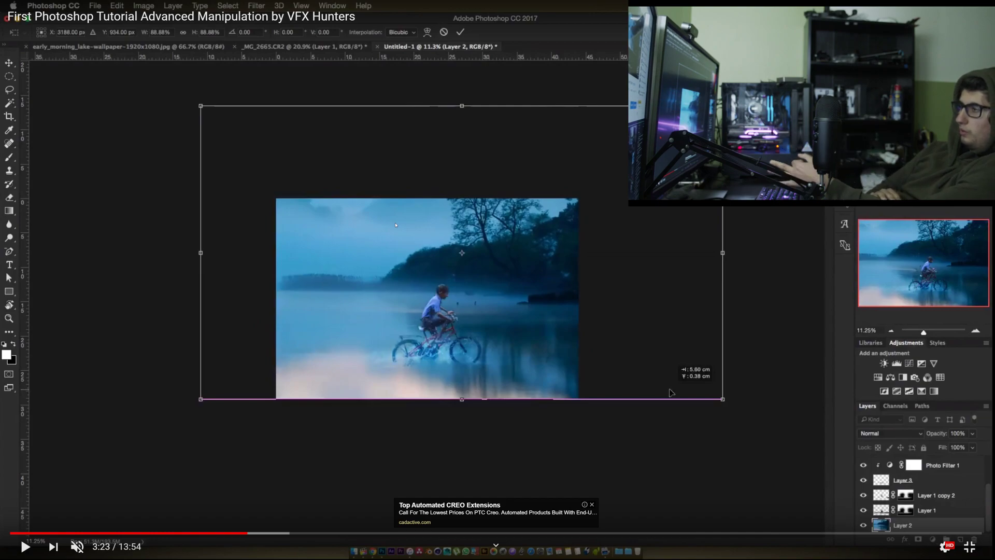
key("Right")
key("Right")
key("Right")
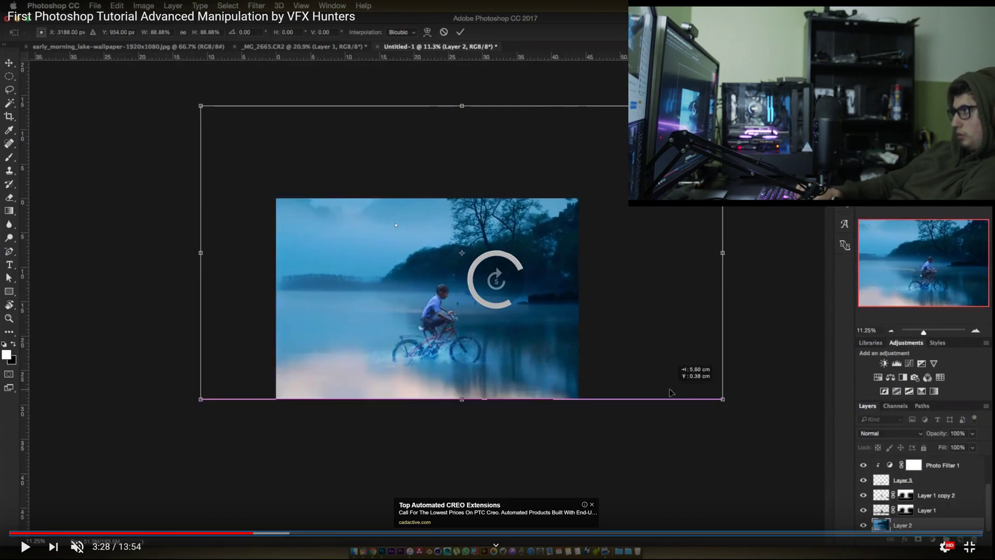
key("Left")
key("Left")
key("Left")
key("Left")
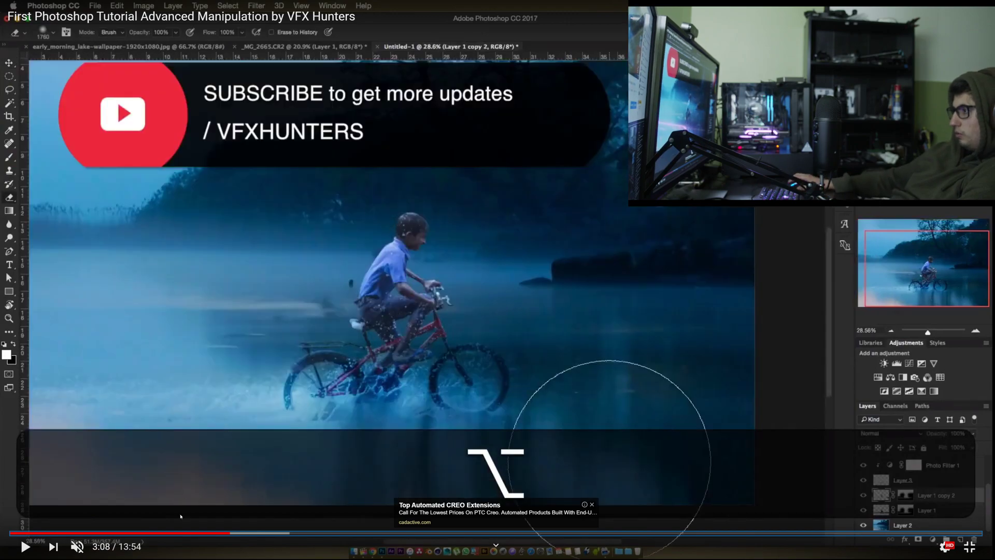
- Replay the lake background's repositioning around 3:20 and pause at 3:21 to study its placement behind the cyclist
left_click(249, 533)
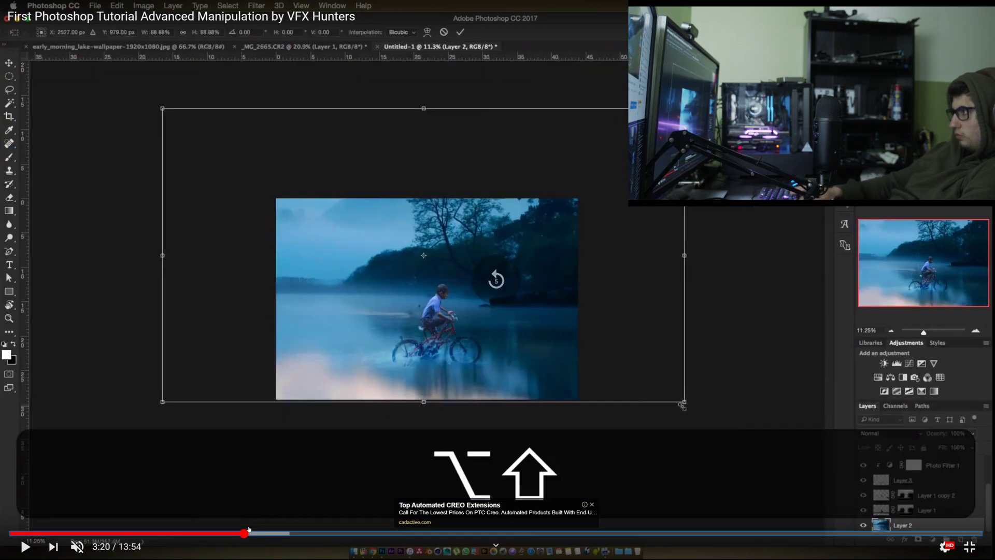
left_click(234, 490)
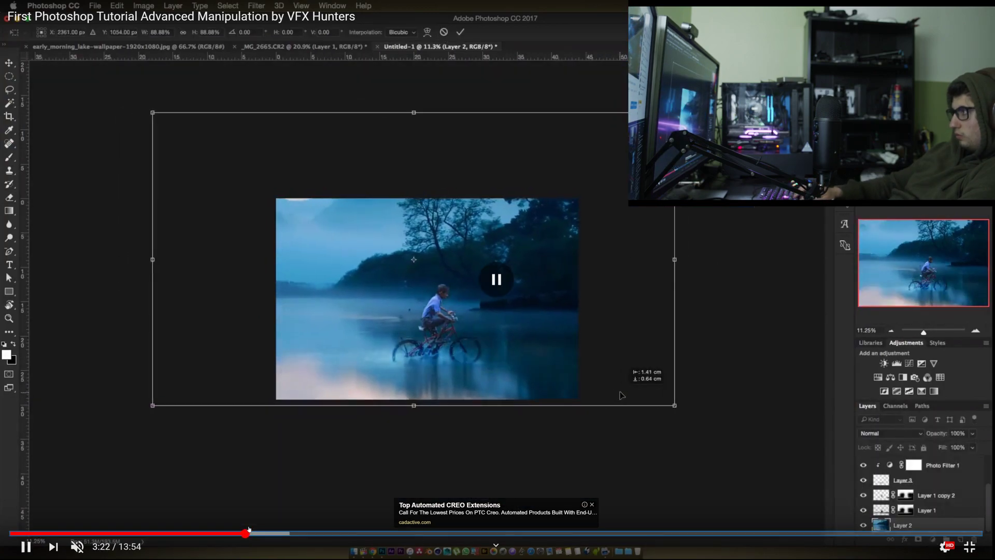
left_click(221, 488)
key("Left")
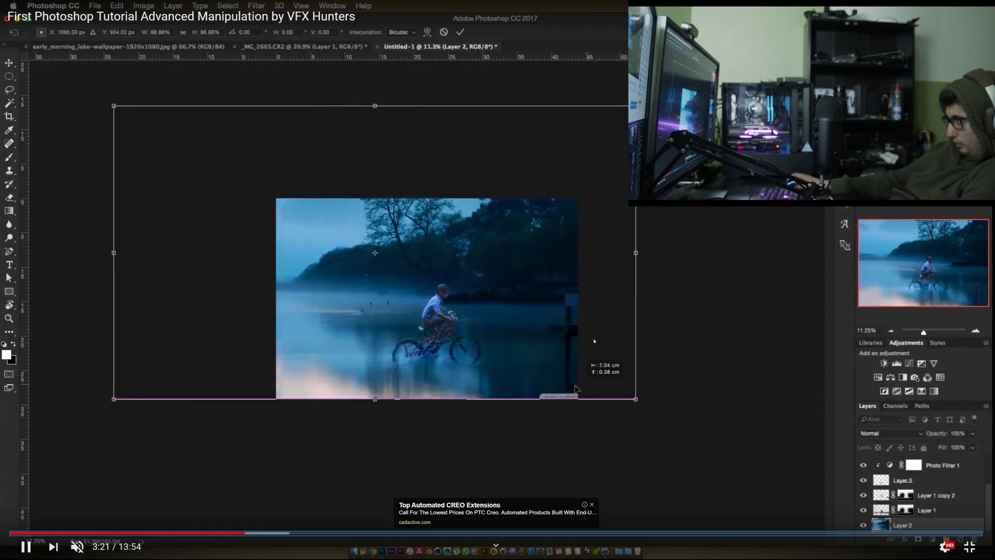
left_click(594, 340)
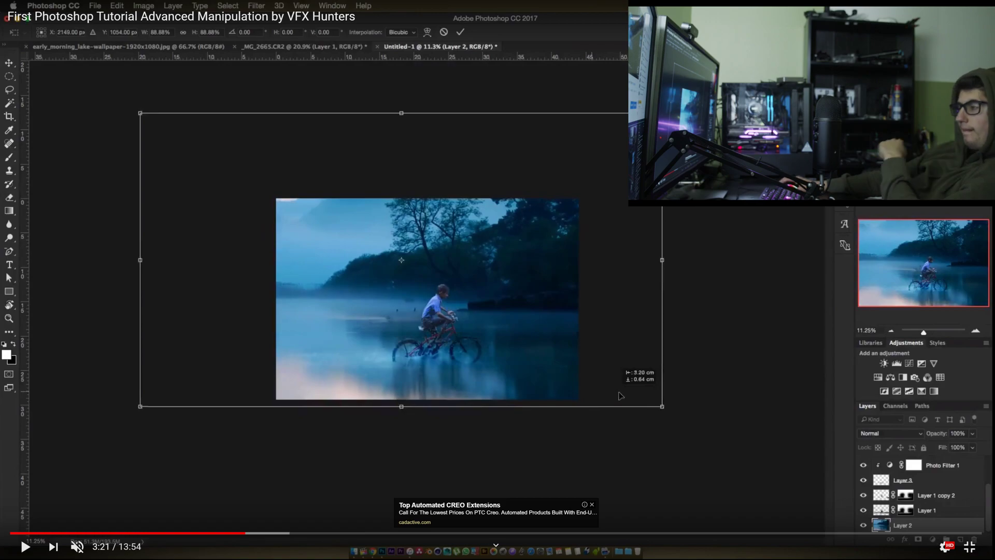
left_click(592, 503)
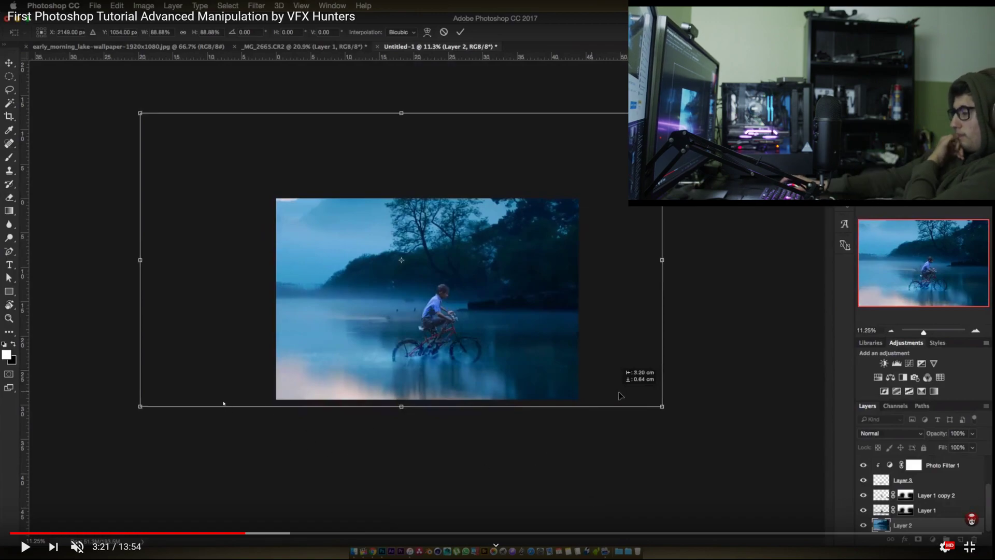
- Skim the tutorial from the rain overlay to the blended palm trees around 5:22, and leave full-screen playback
left_click(283, 532)
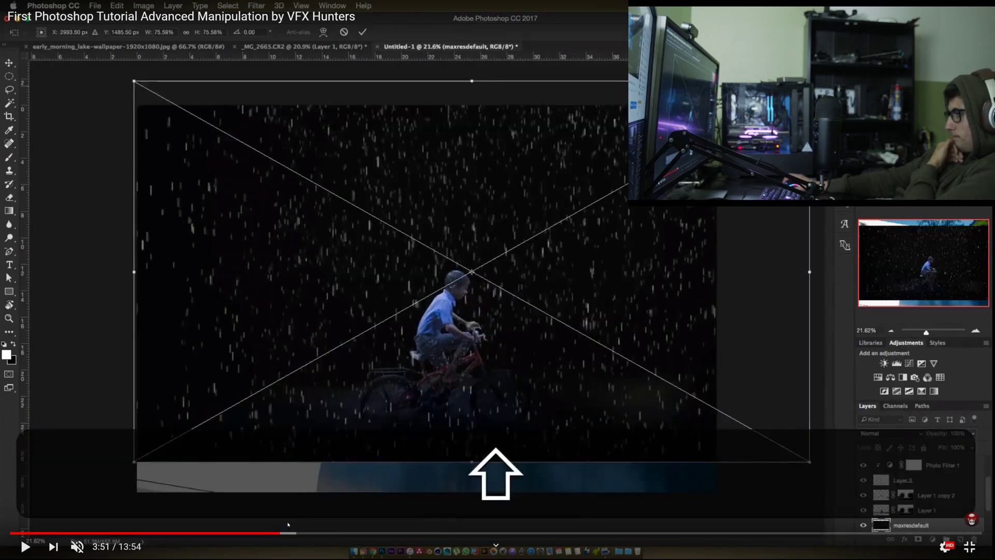
left_click(313, 526)
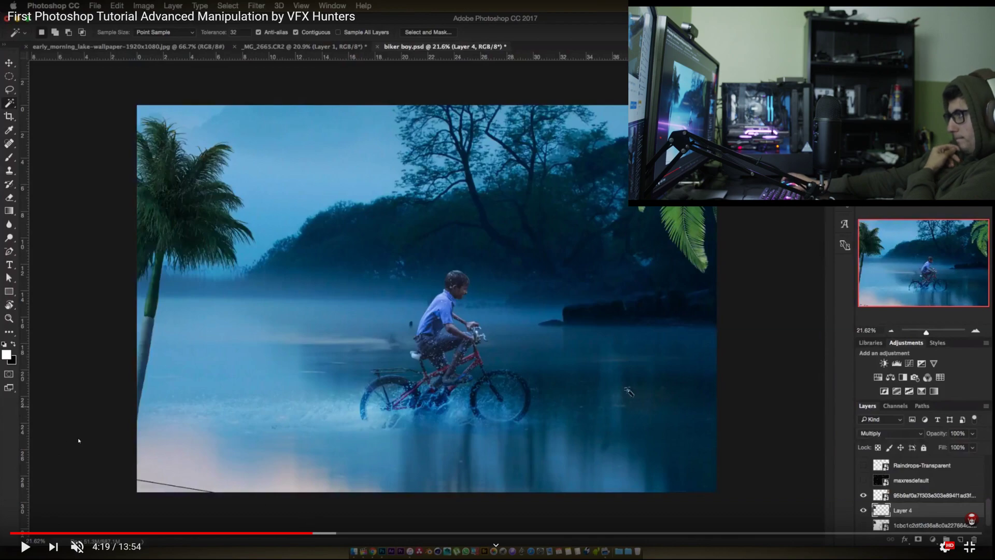
left_click(340, 532)
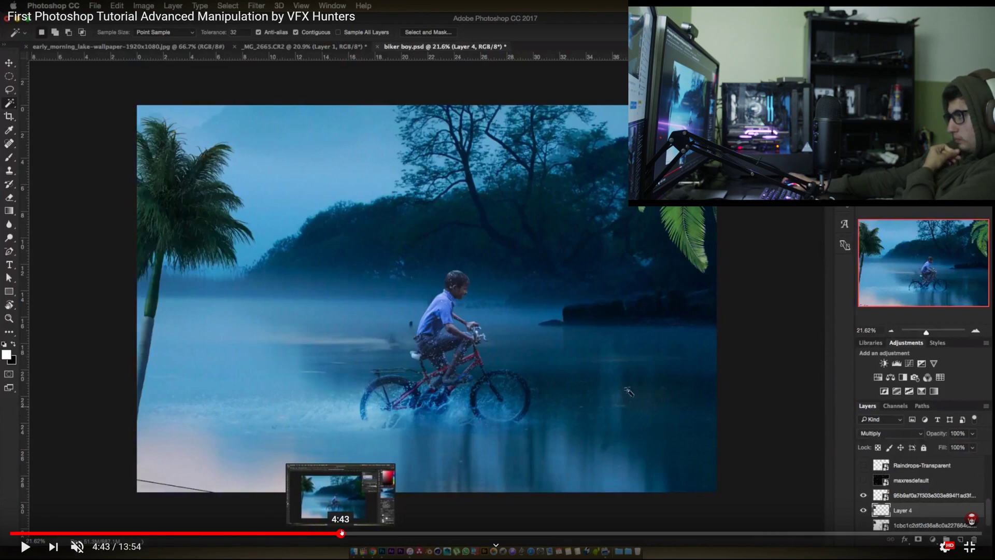
left_click(386, 535)
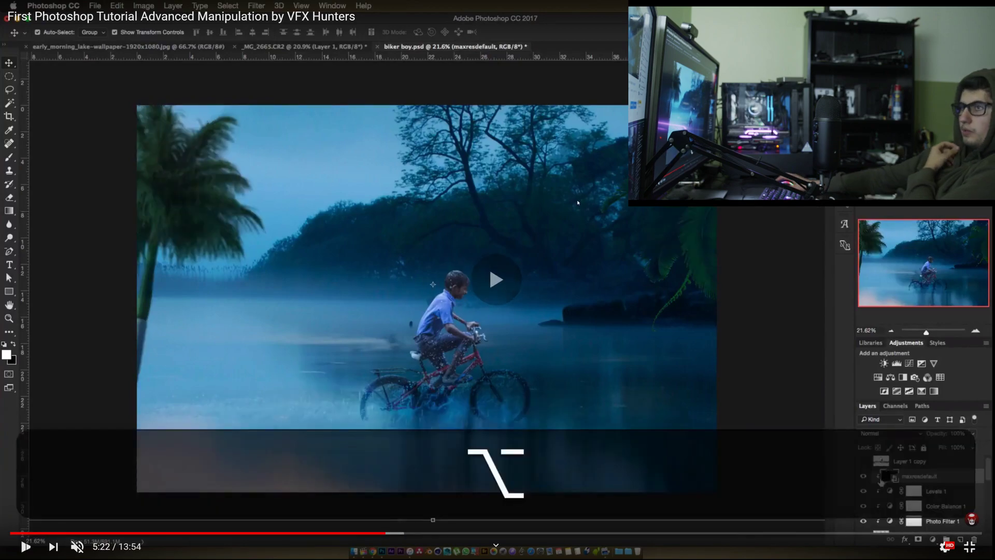
key("Escape")
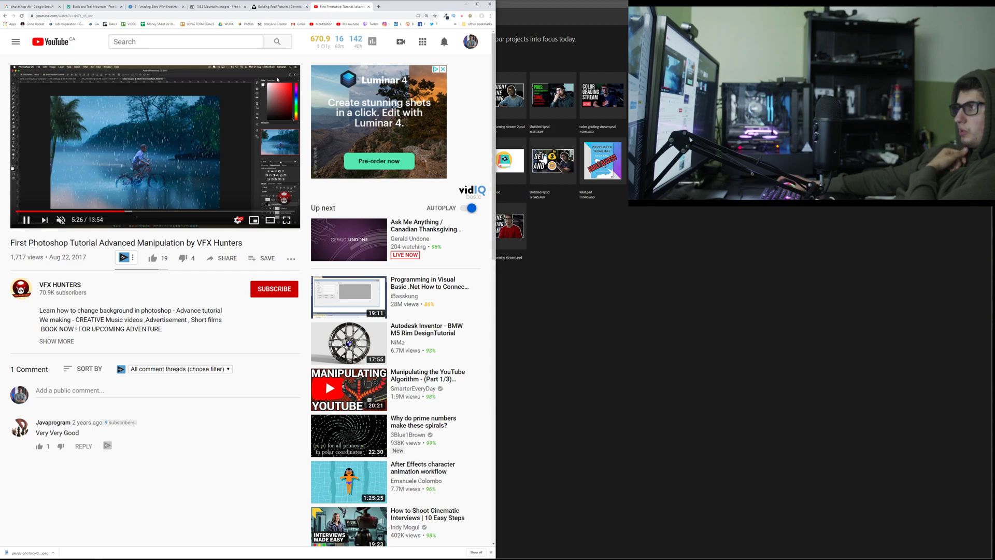
middle_click(301, 25)
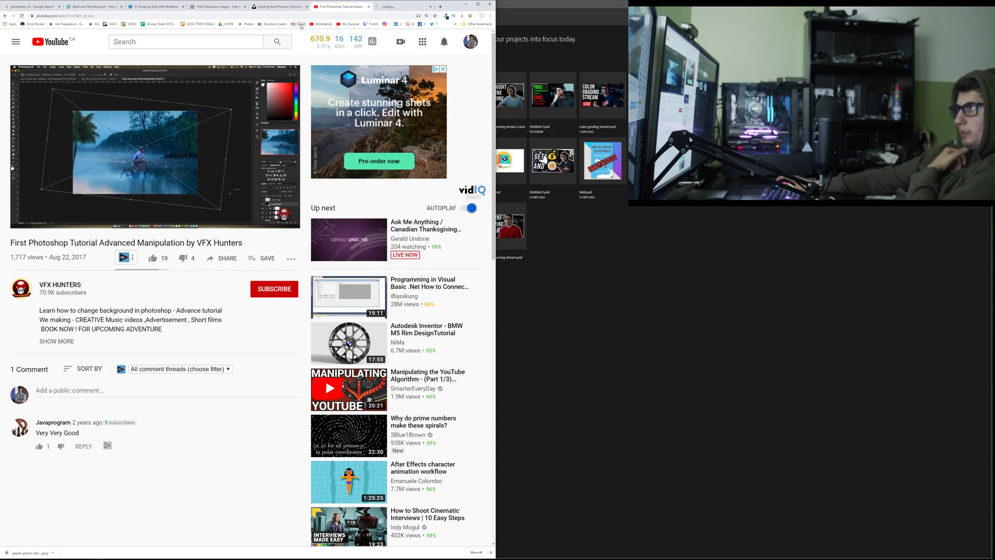
middle_click(394, 7)
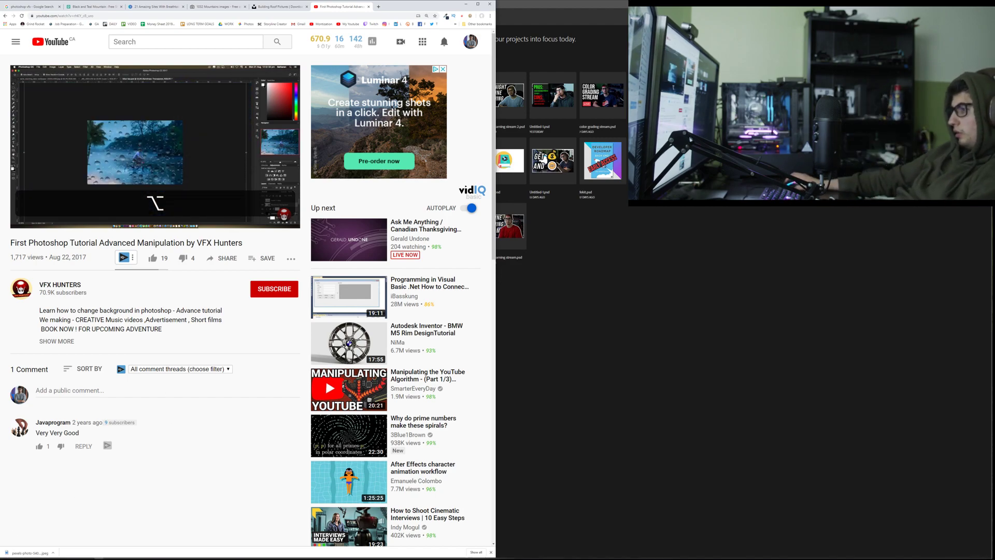
- Open Paint and sketch a thin black bar outline above a longer red bar outline near the canvas's upper edge
key("super")
type("paint")
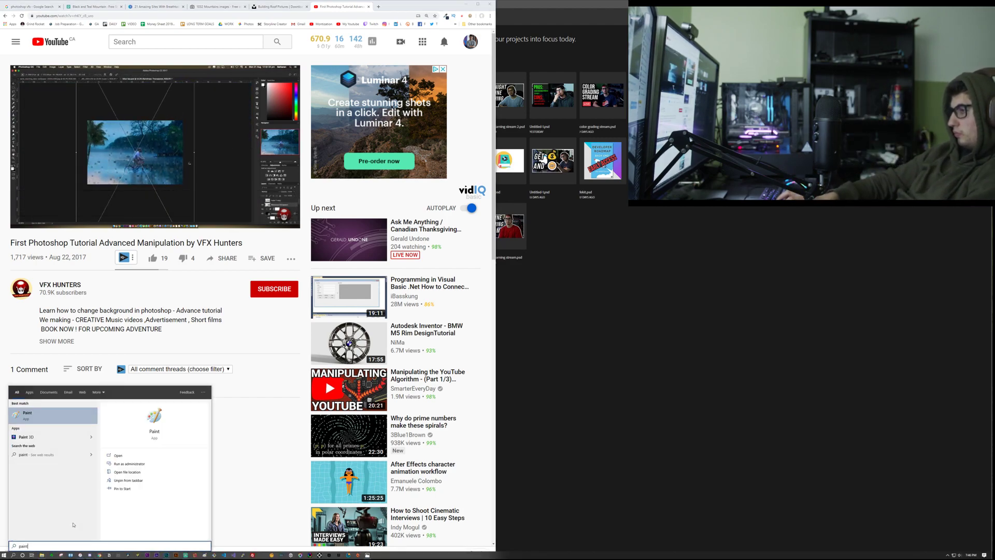
key("Return")
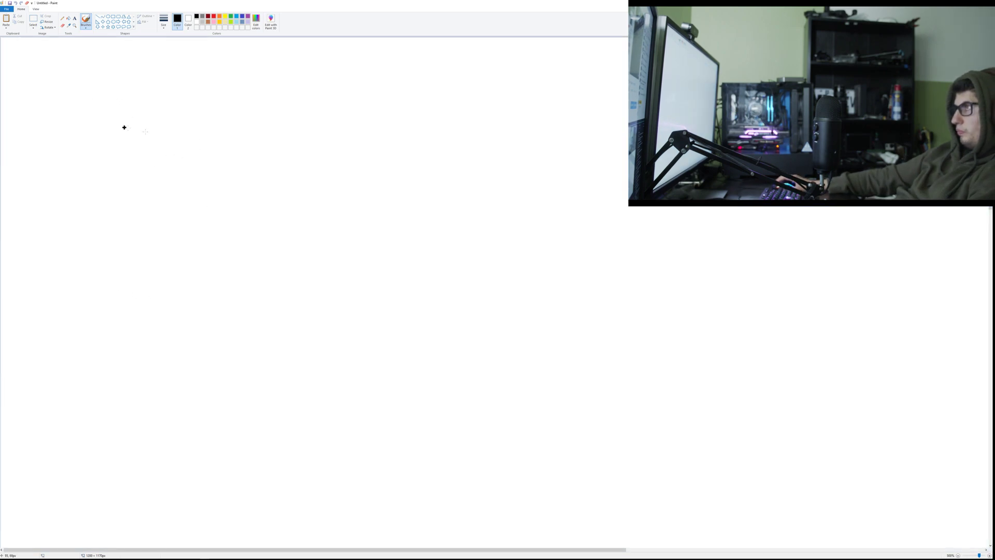
mouse_move(141, 130)
left_mouse_down()
mouse_move(300, 137)
mouse_move(123, 138)
mouse_move(136, 120)
left_mouse_up()
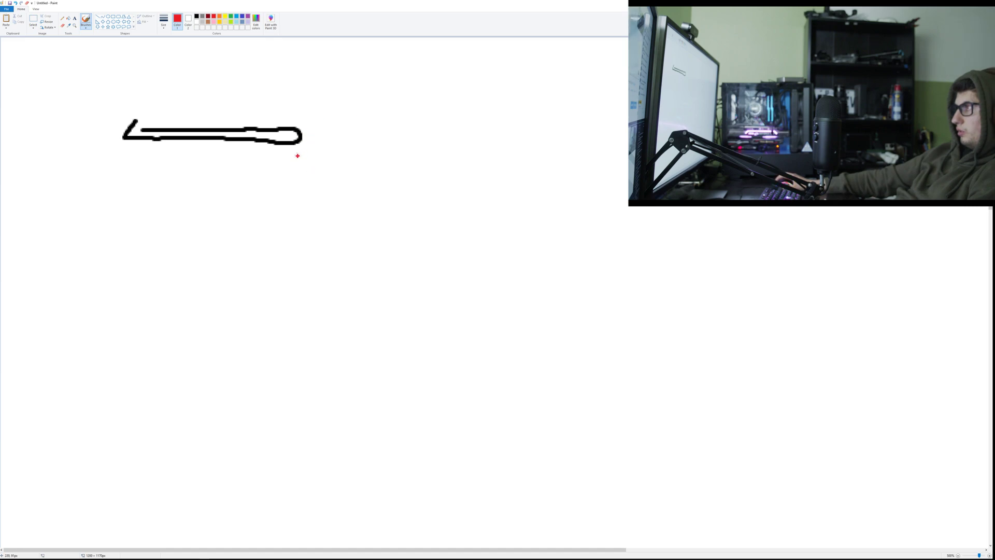
mouse_move(36, 149)
left_mouse_down()
mouse_move(380, 158)
mouse_move(388, 179)
mouse_move(85, 165)
mouse_move(36, 141)
left_mouse_up()
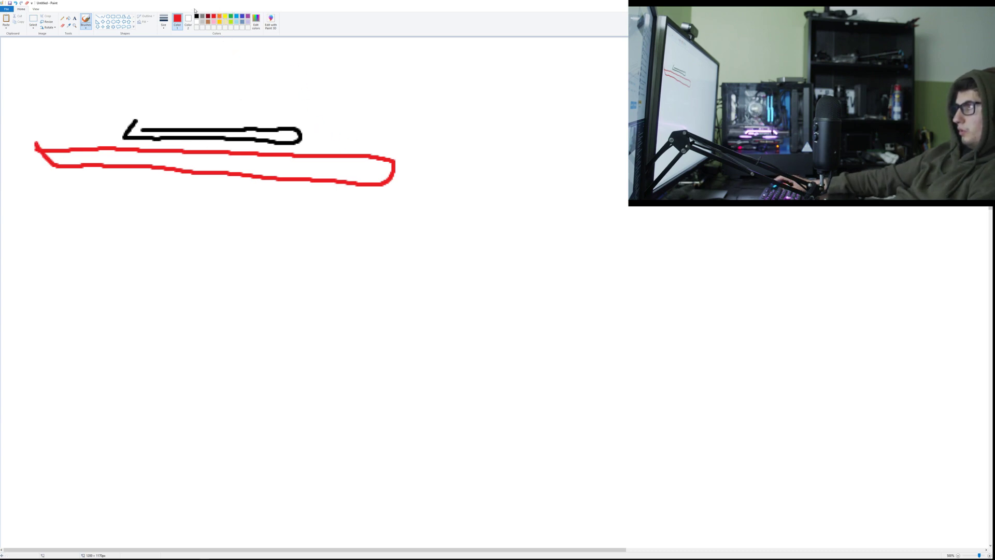
- Sketch a second black bar with dashed and dotted tapering ends above a long red bar, beneath the first pair
left_click_drag(166, 241, 288, 241)
left_click_drag(132, 251, 284, 254)
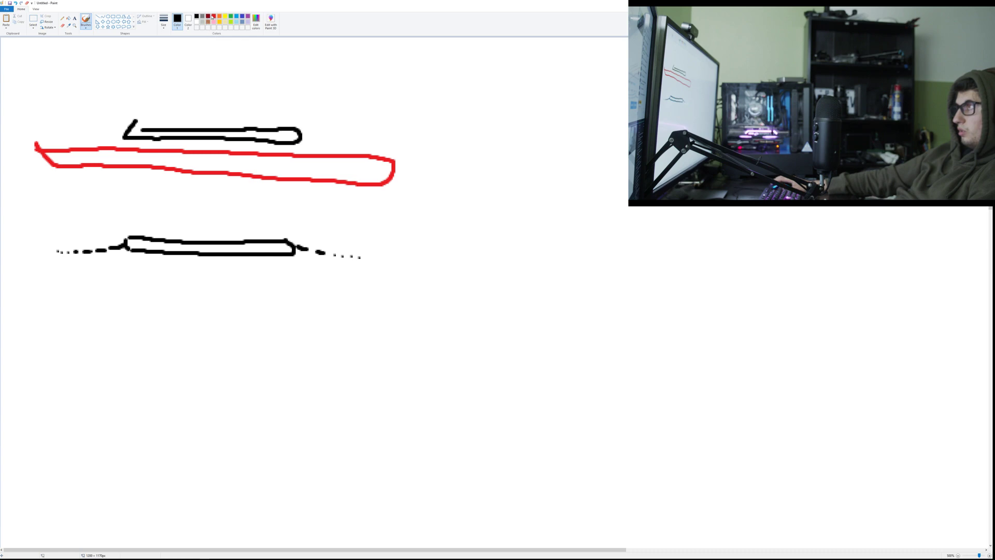
mouse_move(20, 264)
left_mouse_down()
mouse_move(396, 269)
mouse_move(412, 298)
mouse_move(63, 295)
mouse_move(12, 272)
left_mouse_up()
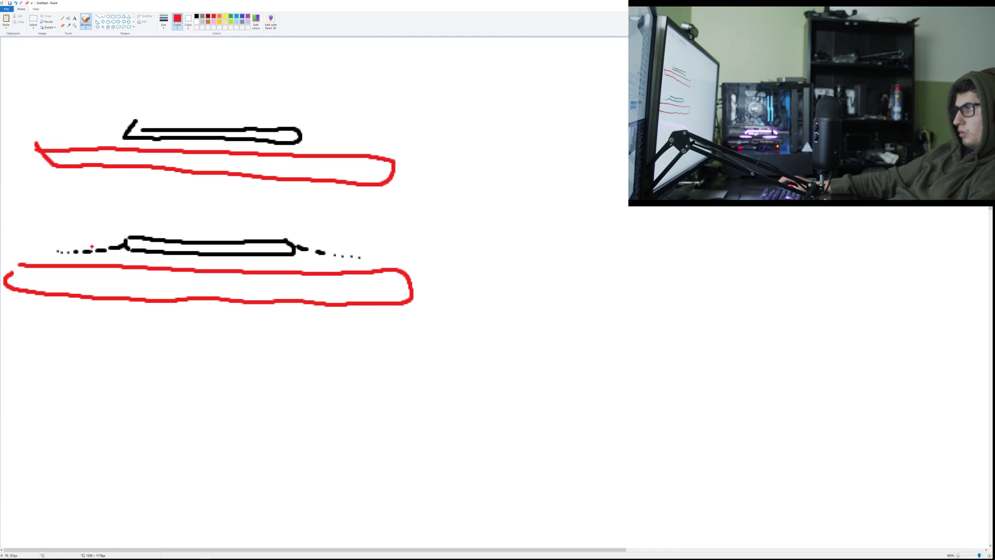
- Circle in green the hard end of the first black bar and the tapering end of the second, undoing the stray strokes
mouse_move(118, 109)
left_mouse_down()
mouse_move(89, 102)
mouse_move(91, 141)
mouse_move(138, 129)
left_mouse_up()
key("ctrl+z")
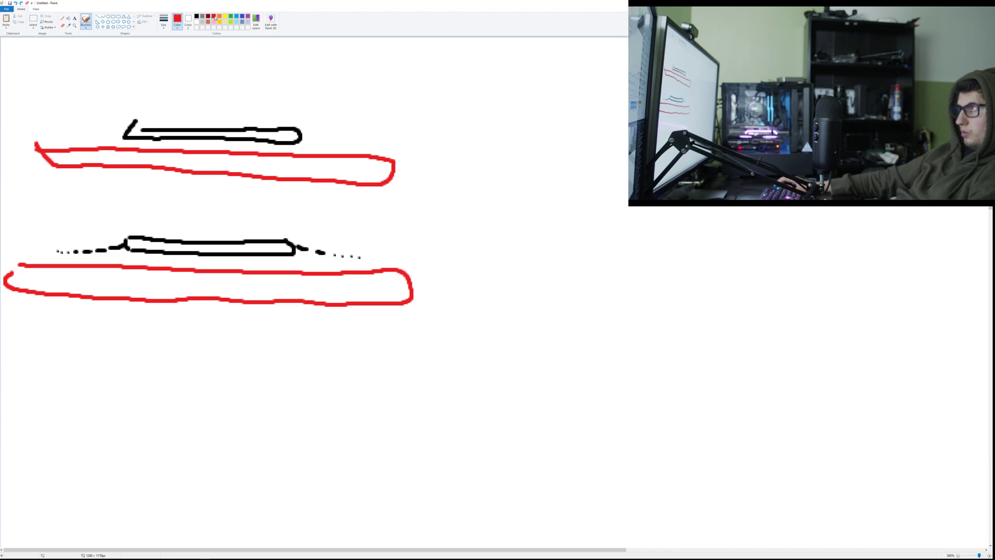
left_click_drag(121, 111, 115, 101)
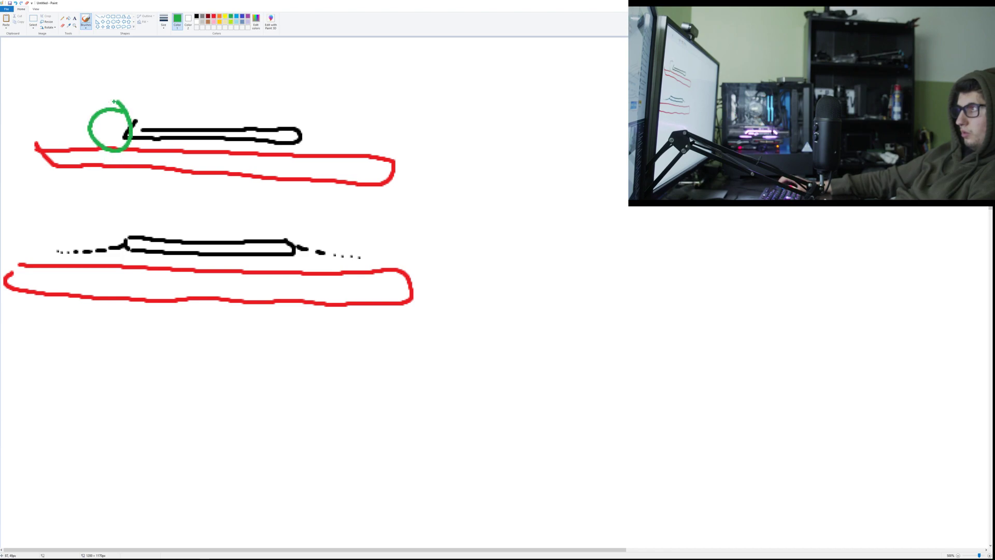
mouse_move(93, 230)
left_mouse_down()
mouse_move(61, 243)
mouse_move(144, 228)
left_mouse_up()
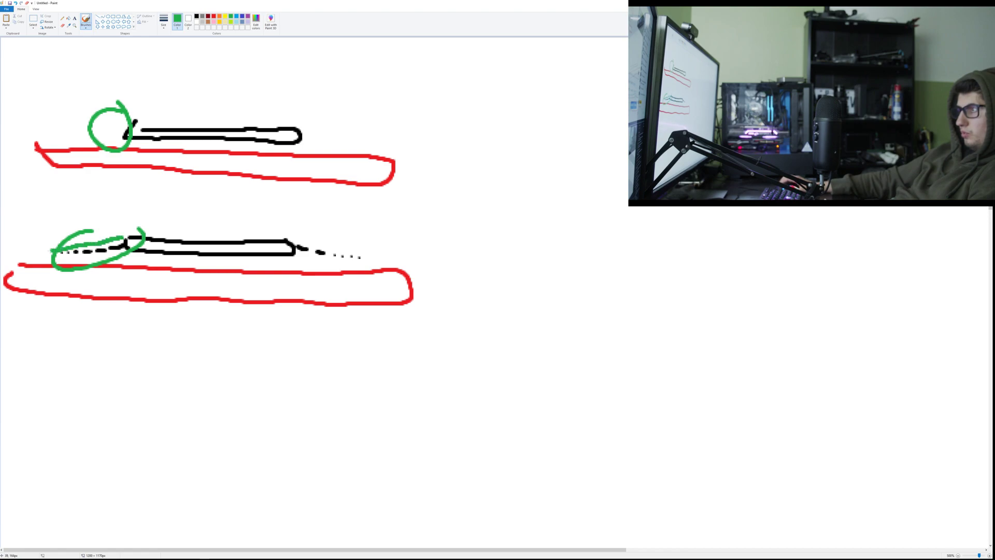
key("ctrl+z")
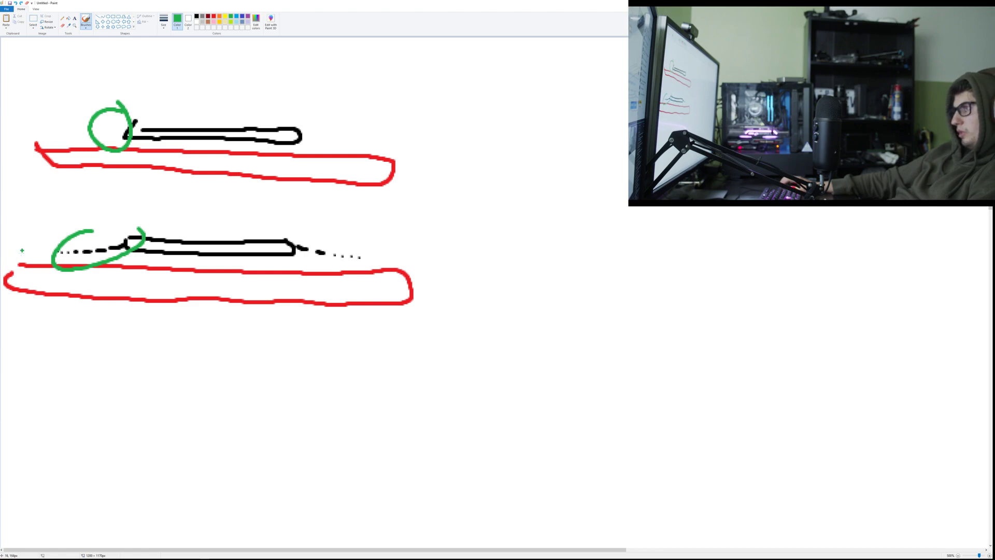
left_click_drag(19, 254, 15, 266)
key("ctrl+z")
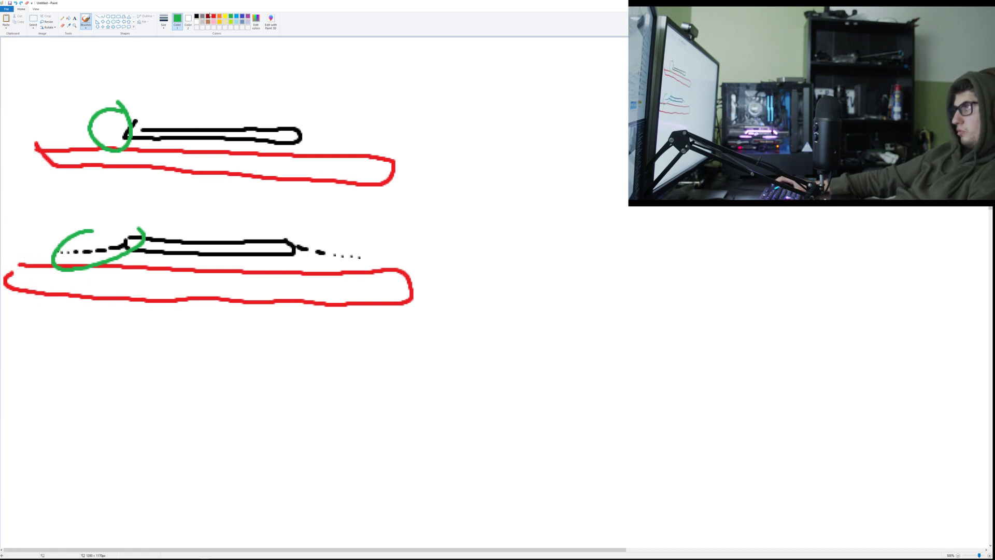
- Sketch a black quadrilateral inside a red outline beneath the bars, plus a second such pair beside it with a dashed and dotted fading edge
left_click(196, 16)
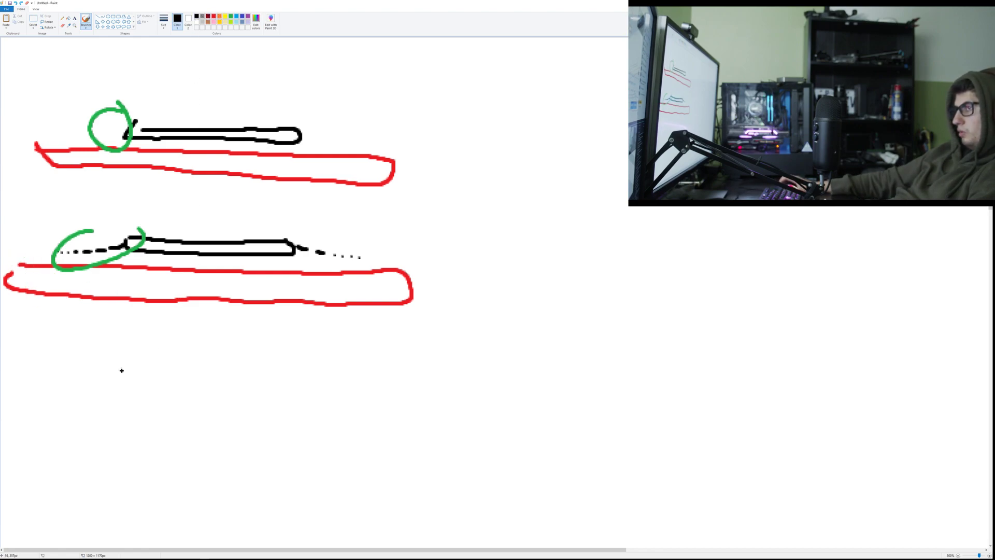
mouse_move(103, 374)
left_mouse_down()
mouse_move(247, 365)
mouse_move(284, 403)
mouse_move(118, 419)
mouse_move(104, 374)
mouse_move(65, 355)
mouse_move(294, 340)
mouse_move(330, 366)
mouse_move(349, 427)
mouse_move(198, 439)
mouse_move(65, 428)
mouse_move(52, 374)
left_mouse_up()
left_click(436, 337)
mouse_move(527, 341)
left_mouse_down()
mouse_move(780, 319)
mouse_move(848, 409)
mouse_move(721, 446)
mouse_move(551, 420)
mouse_move(530, 352)
left_mouse_up()
left_click(196, 16)
mouse_move(611, 356)
left_mouse_down()
mouse_move(733, 342)
mouse_move(751, 381)
mouse_move(684, 397)
mouse_move(625, 382)
mouse_move(610, 357)
left_mouse_up()
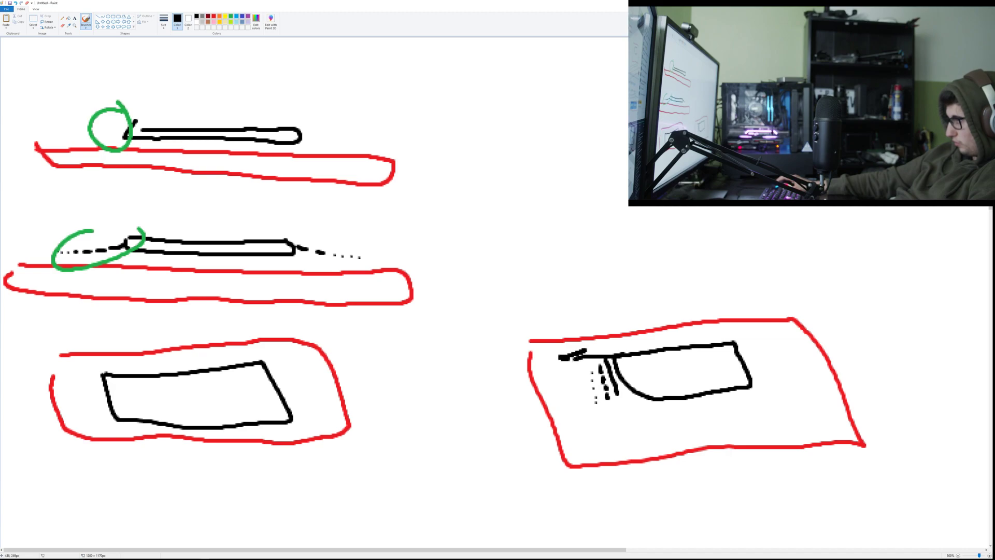
- Switch to the YouTube tutorial in Chrome, review the water splash blending from about 1:59 in full screen, and close the video's tab
key("alt+Tab")
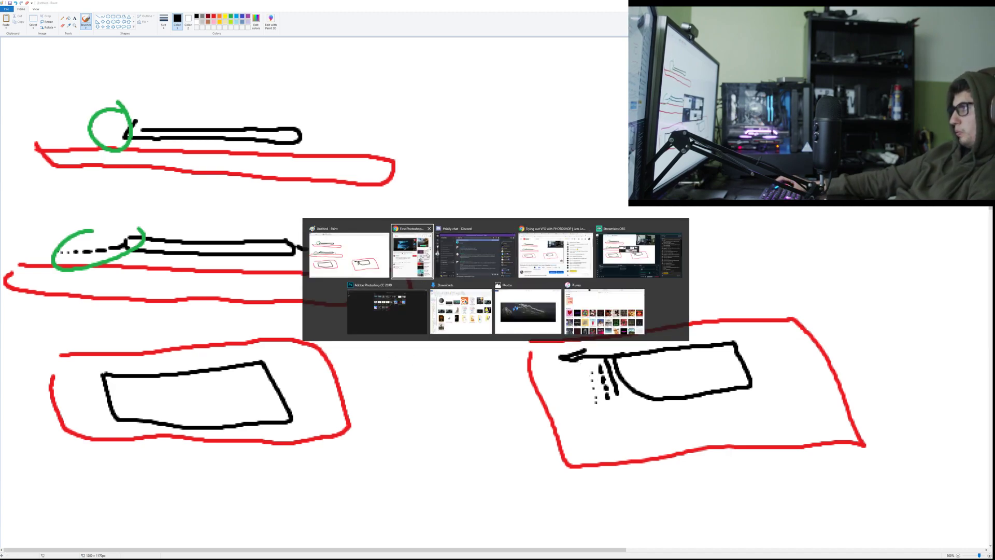
left_click(392, 277)
double_click(184, 156)
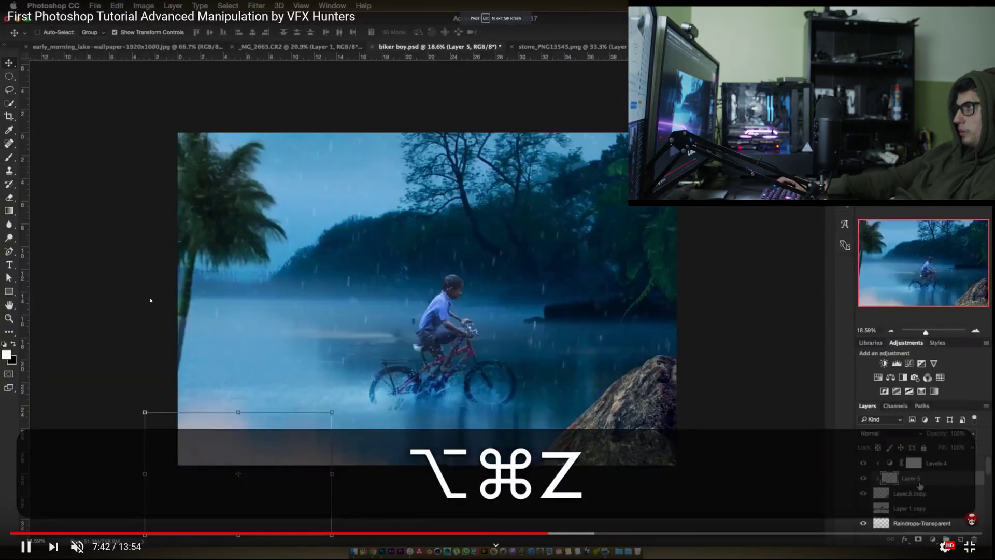
left_click(150, 532)
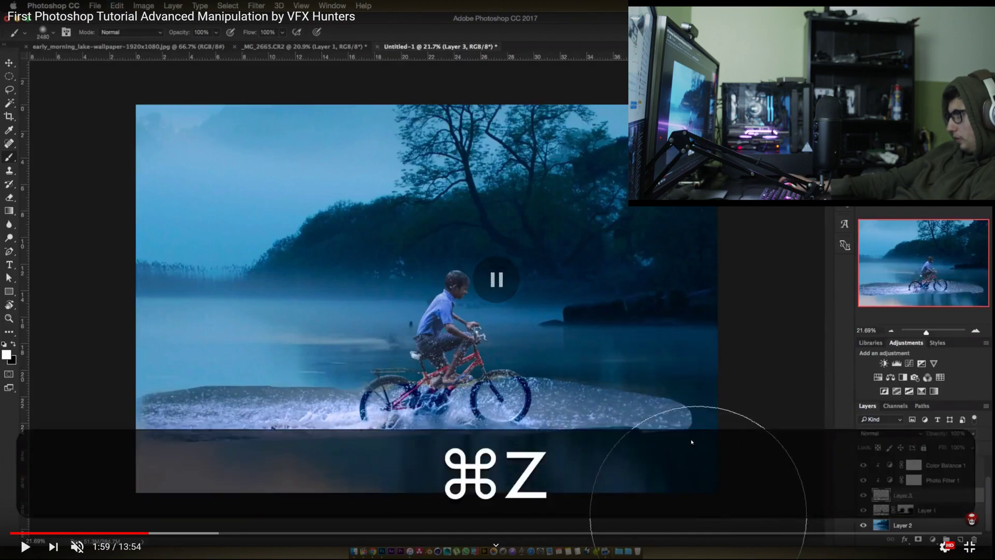
left_click(669, 438)
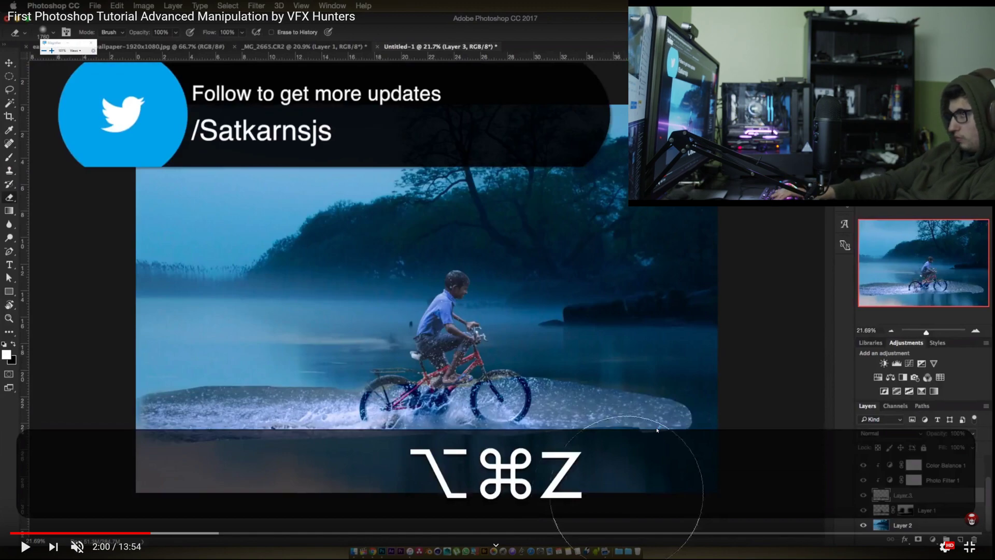
left_click(657, 430)
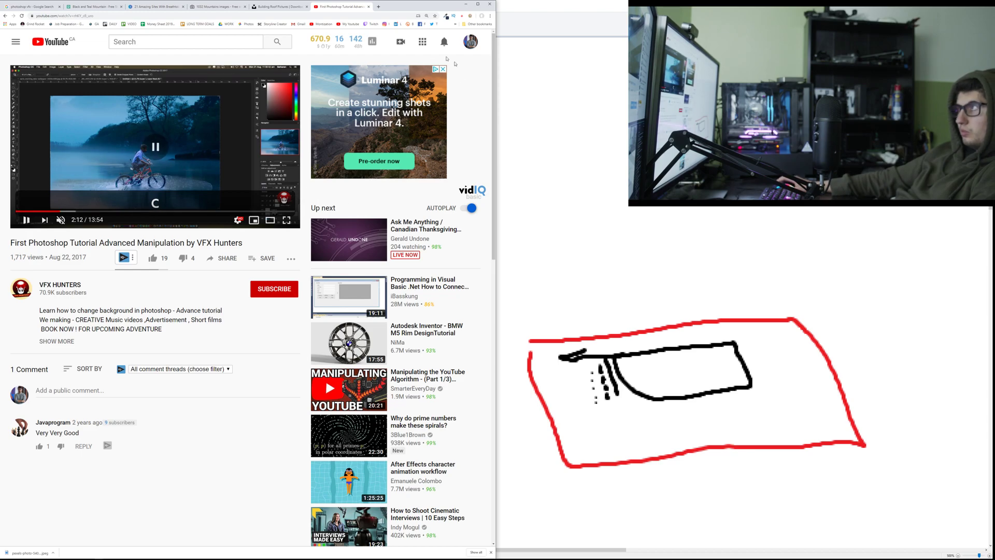
middle_click(339, 6)
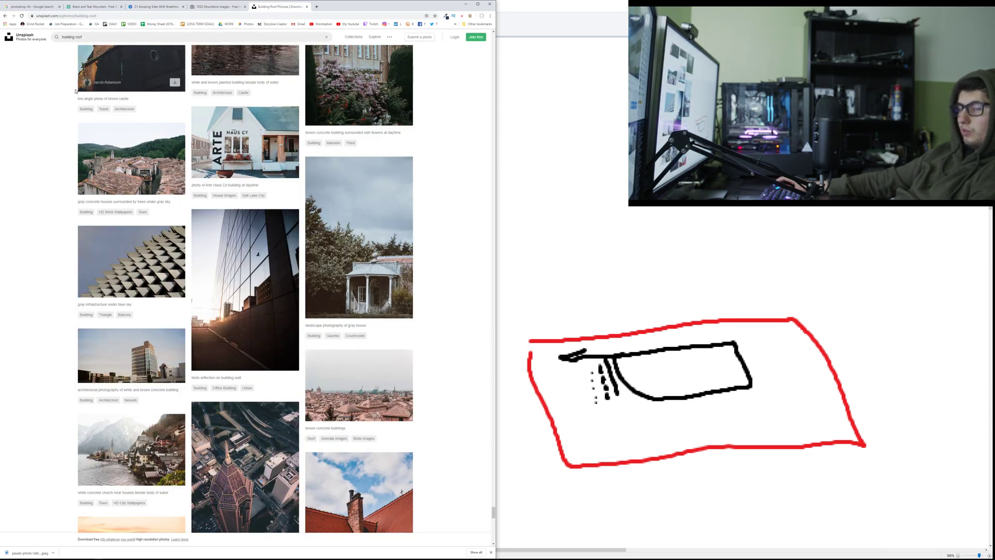